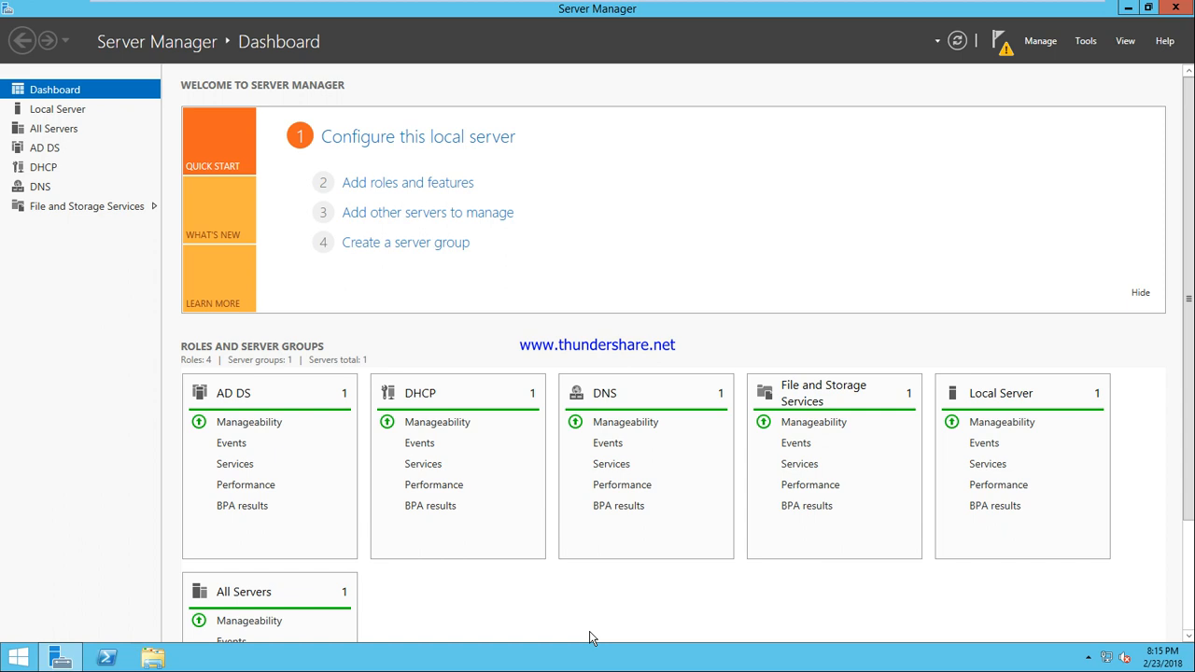
Minimize Server Manager, refresh the desktop, and launch Notepad from the Run box
{"action": "left_click", "coordinate": [1130, 9]}
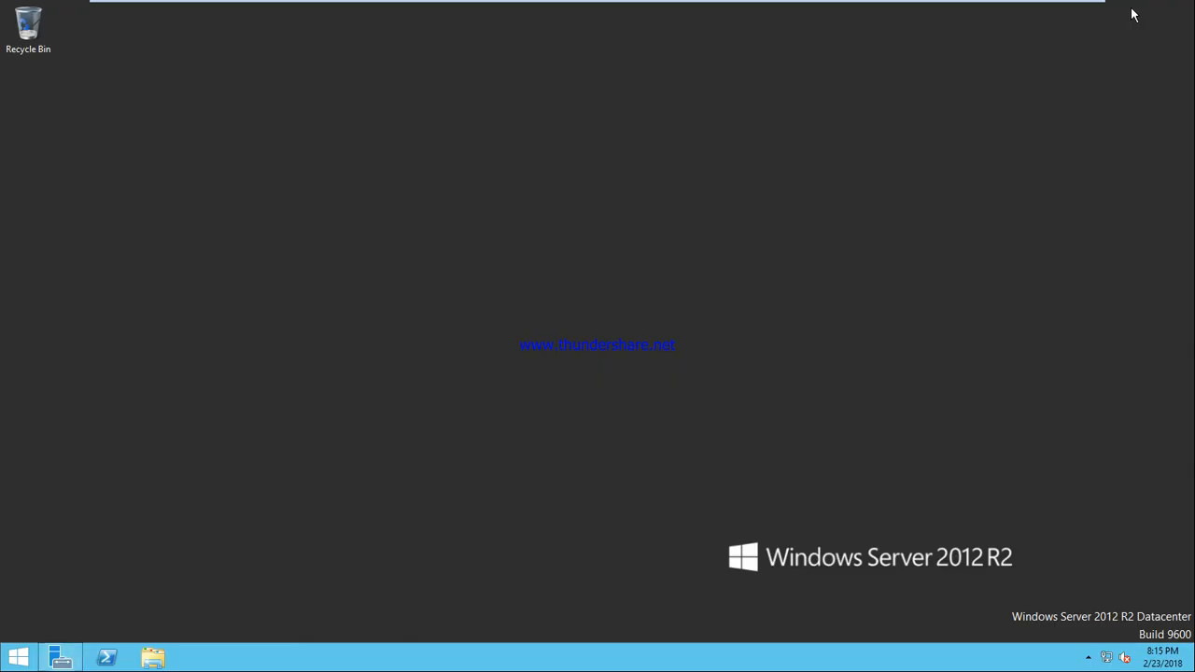
{"action": "right_click", "coordinate": [400, 197]}
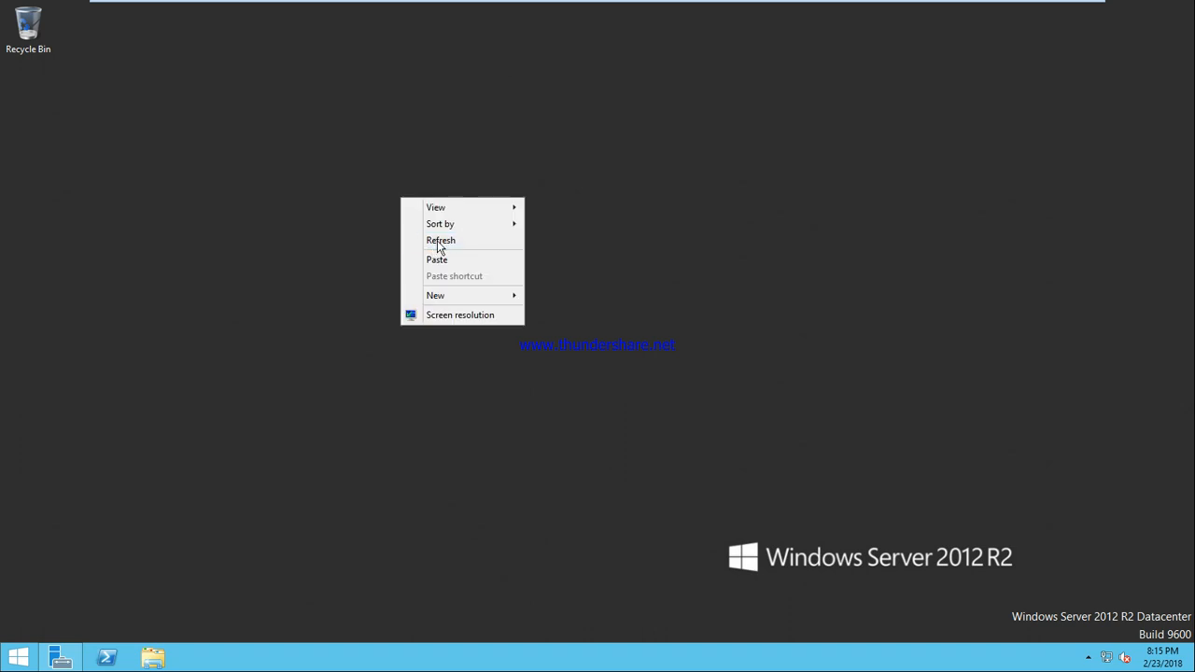
{"action": "left_click", "coordinate": [437, 240]}
{"action": "key", "text": "super+r"}
{"action": "type", "text": "notepas"}
{"action": "key", "text": "BackSpace"}
{"action": "type", "text": "d"}
{"action": "key", "text": "Return"}
Type the heading 'Profile' and the lines '1- Local' and '2- Roaming' in Notepad
{"action": "type", "text": "Profiles"}
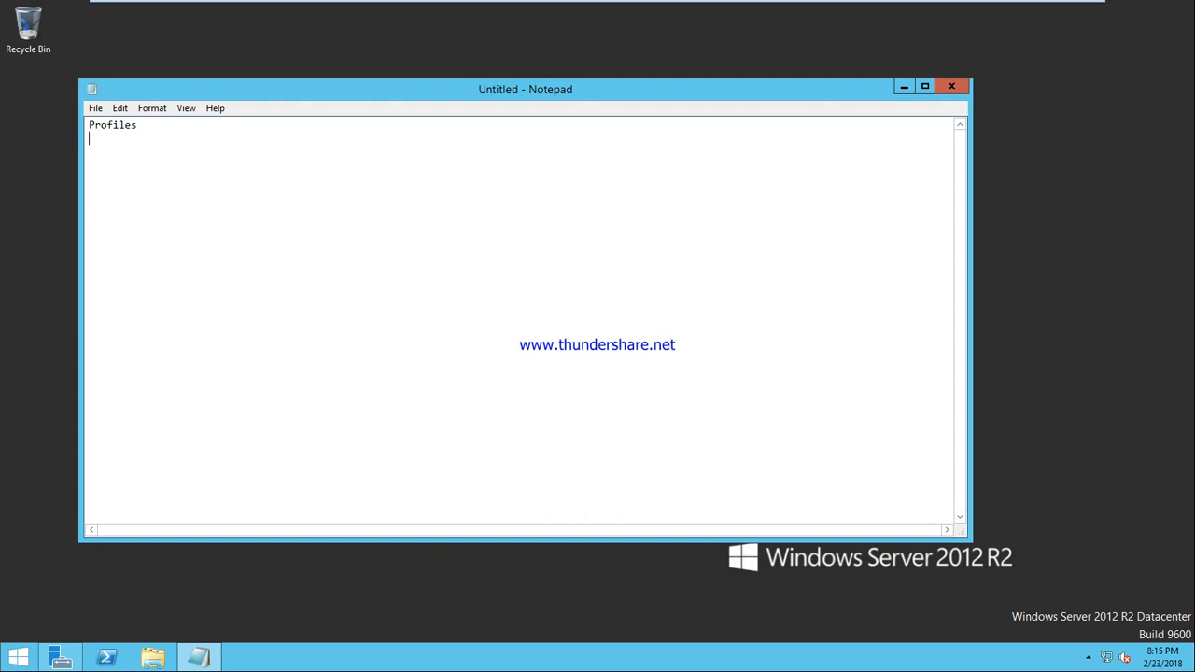
{"action": "type", "text": "1"}
{"action": "type", "text": "- Local "}
{"action": "type", "text": "2- Roaming"}
{"action": "mouse_move", "coordinate": [729, 8]}
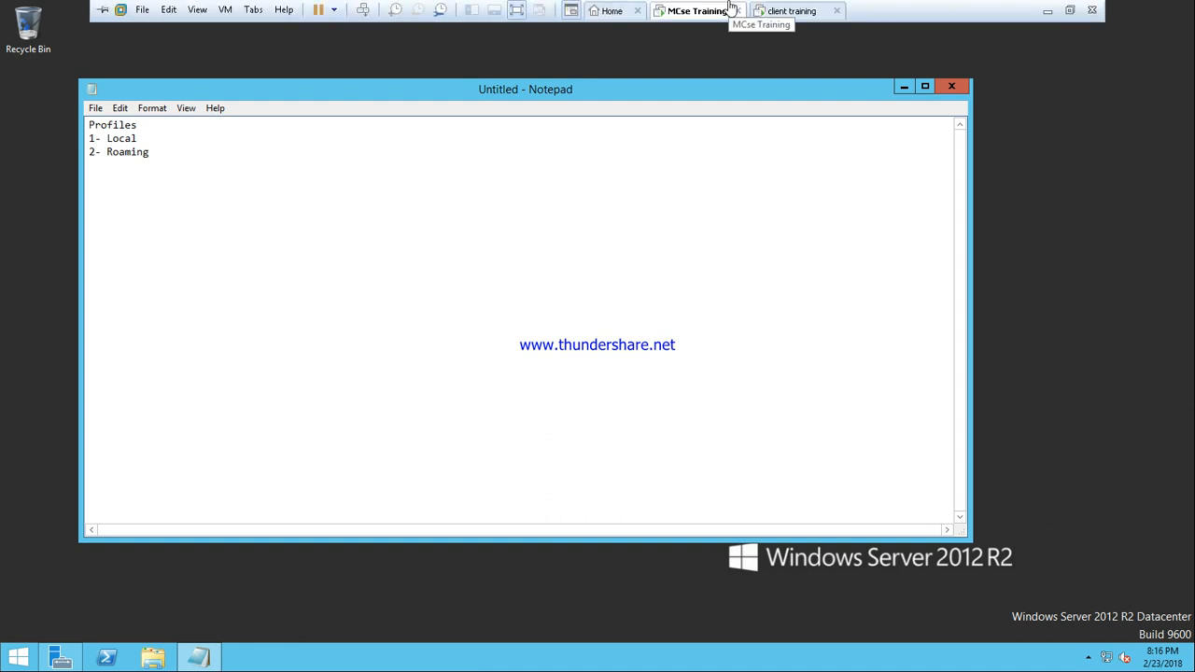
{"action": "left_click", "coordinate": [792, 11]}
{"action": "left_click", "coordinate": [697, 11]}
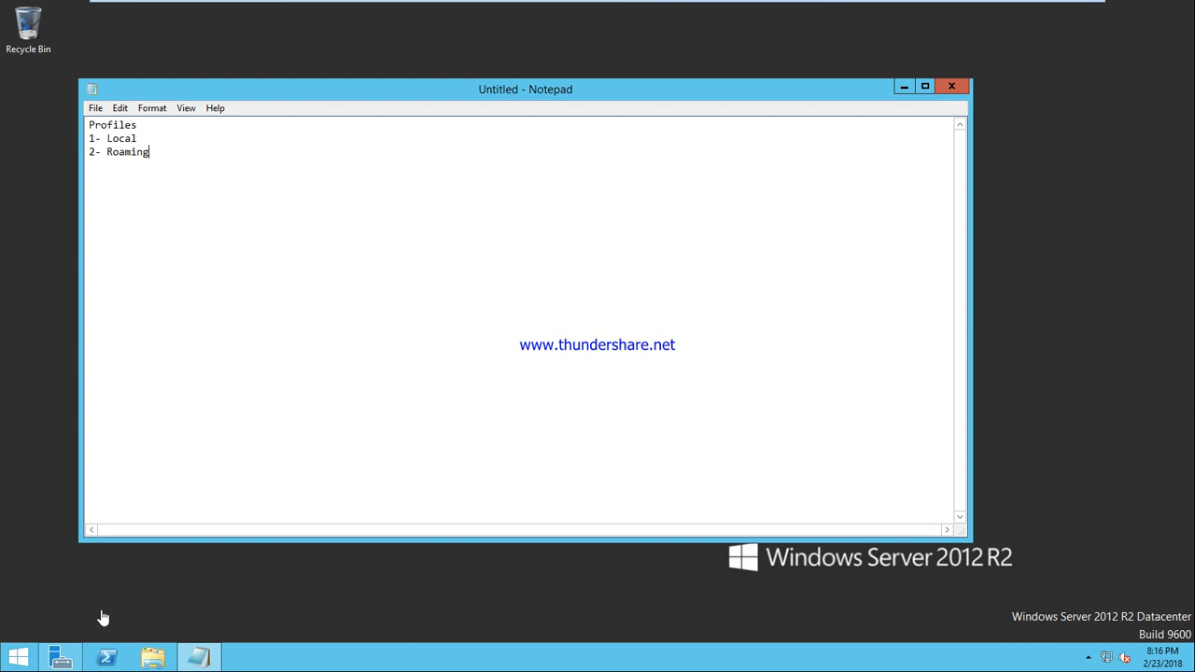
Open Active Directory Users and Computers via dsa.msc, select ciscom.com Users, and maximize the window
{"action": "key", "text": "super+r"}
{"action": "type", "text": "dsa.msc"}
{"action": "key", "text": "Return"}
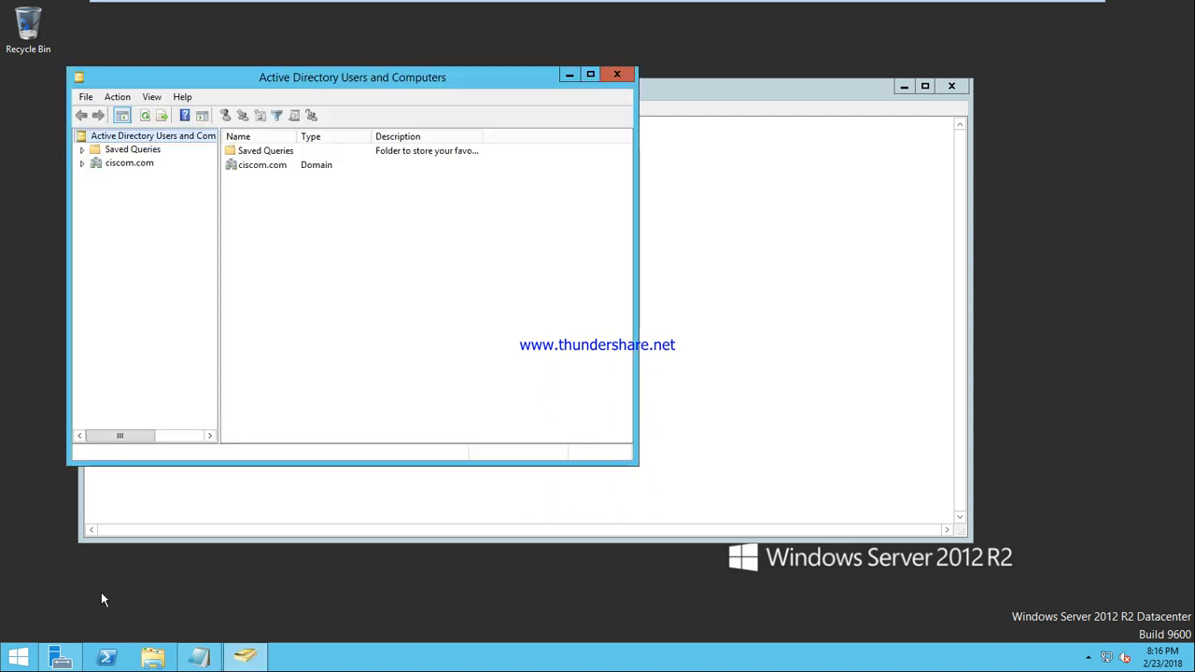
{"action": "left_click", "coordinate": [82, 163]}
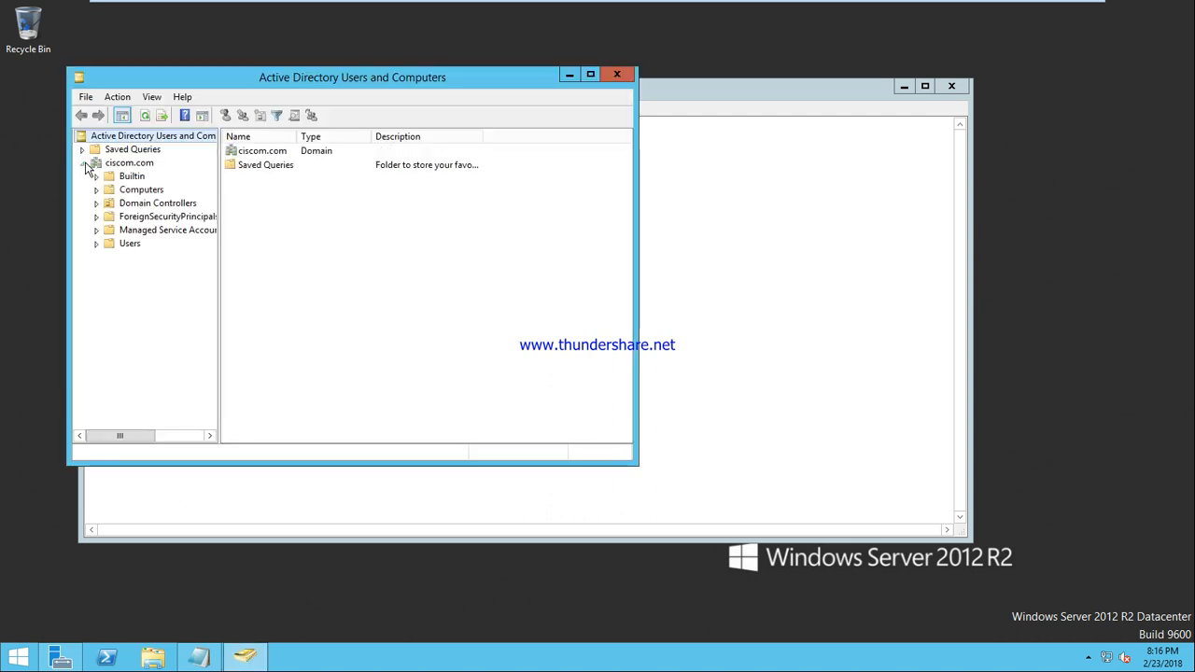
{"action": "left_click", "coordinate": [127, 244]}
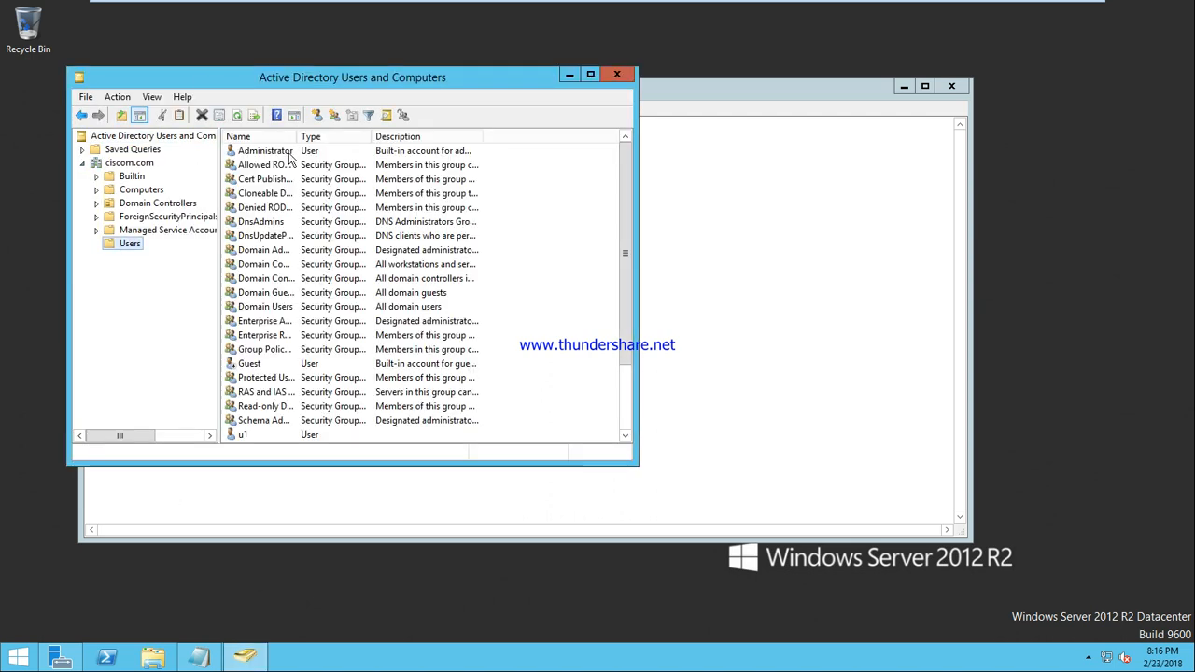
{"action": "left_click", "coordinate": [317, 115]}
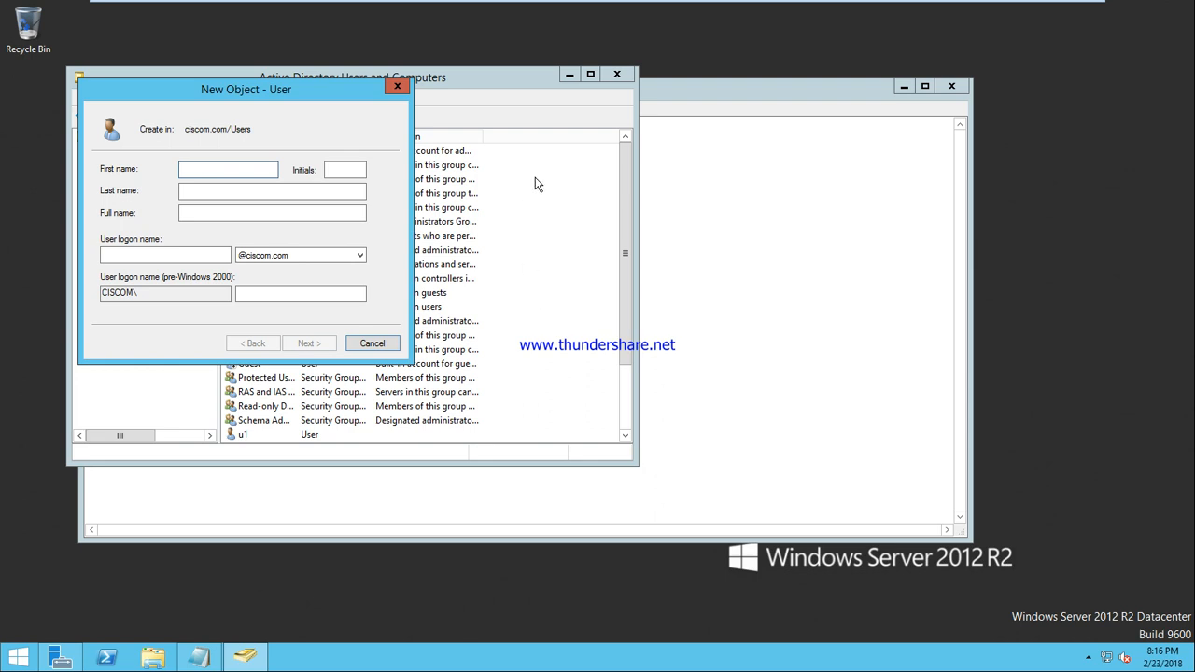
{"action": "left_click", "coordinate": [593, 76]}
{"action": "left_click", "coordinate": [388, 343]}
{"action": "left_click", "coordinate": [591, 75]}
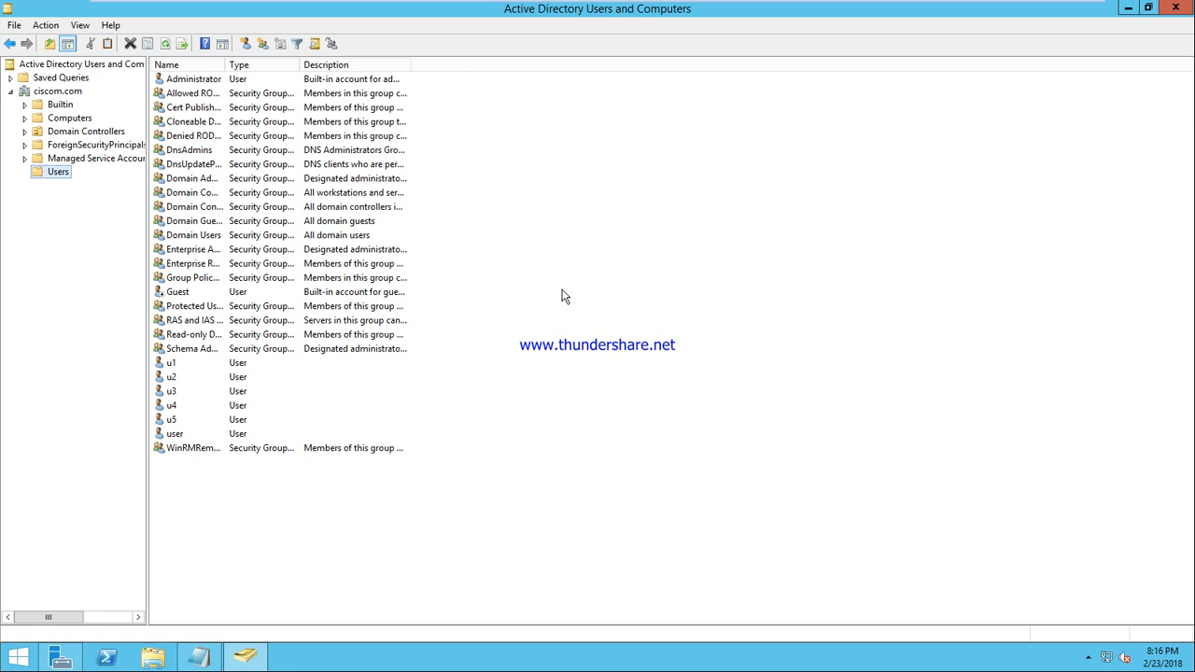
Create user u6 with logon name u6 and finish the new-user wizard
{"action": "left_click", "coordinate": [245, 44]}
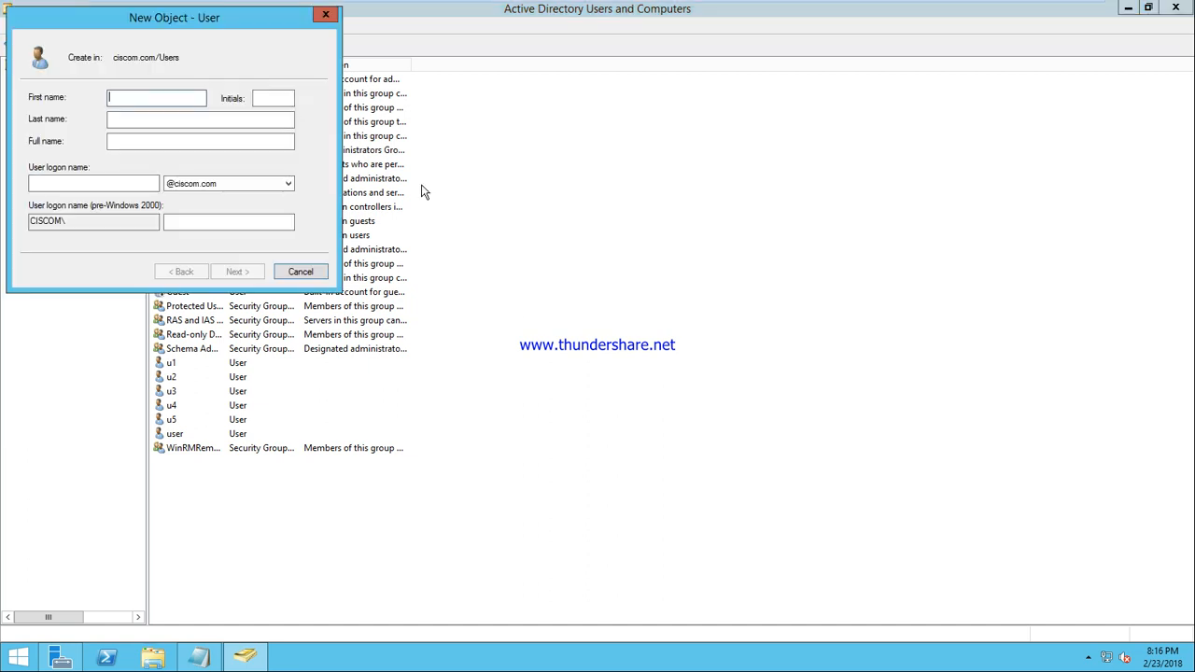
{"action": "type", "text": "u6"}
{"action": "key", "text": "Tab"}
{"action": "key", "text": "Tab"}
{"action": "key", "text": "Tab"}
{"action": "key", "text": "Tab"}
{"action": "type", "text": "u6"}
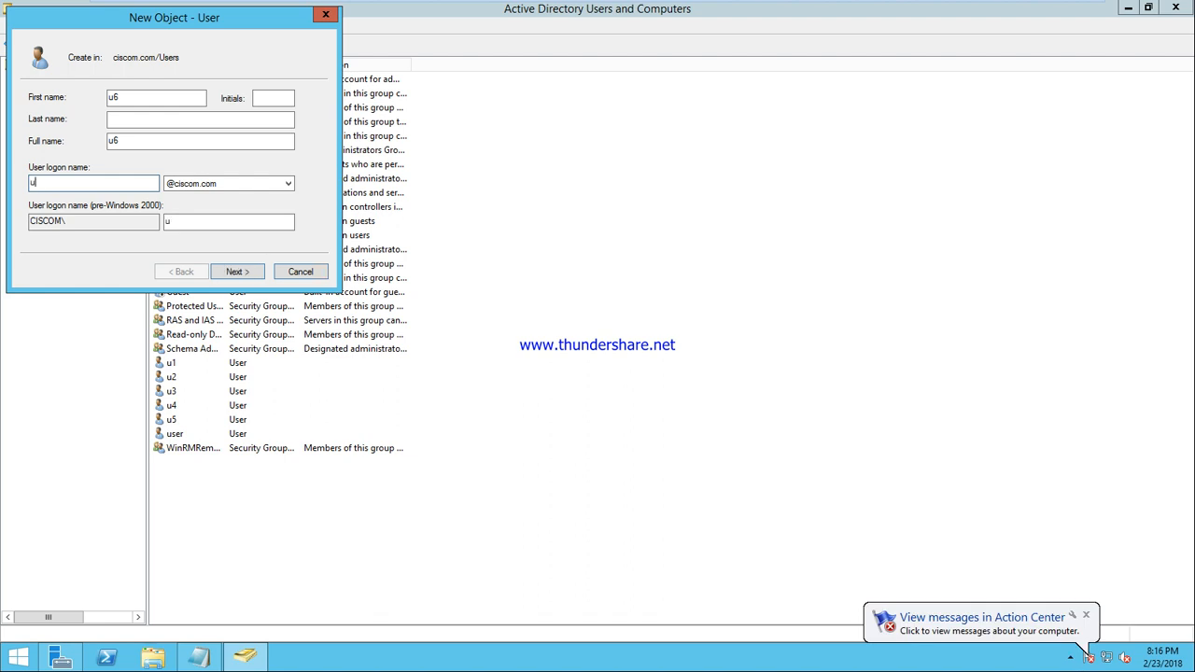
{"action": "key", "text": "Return"}
{"action": "key", "text": "Tab"}
{"action": "key", "text": "space"}
{"action": "key", "text": "Return"}
{"action": "key", "text": "Return"}
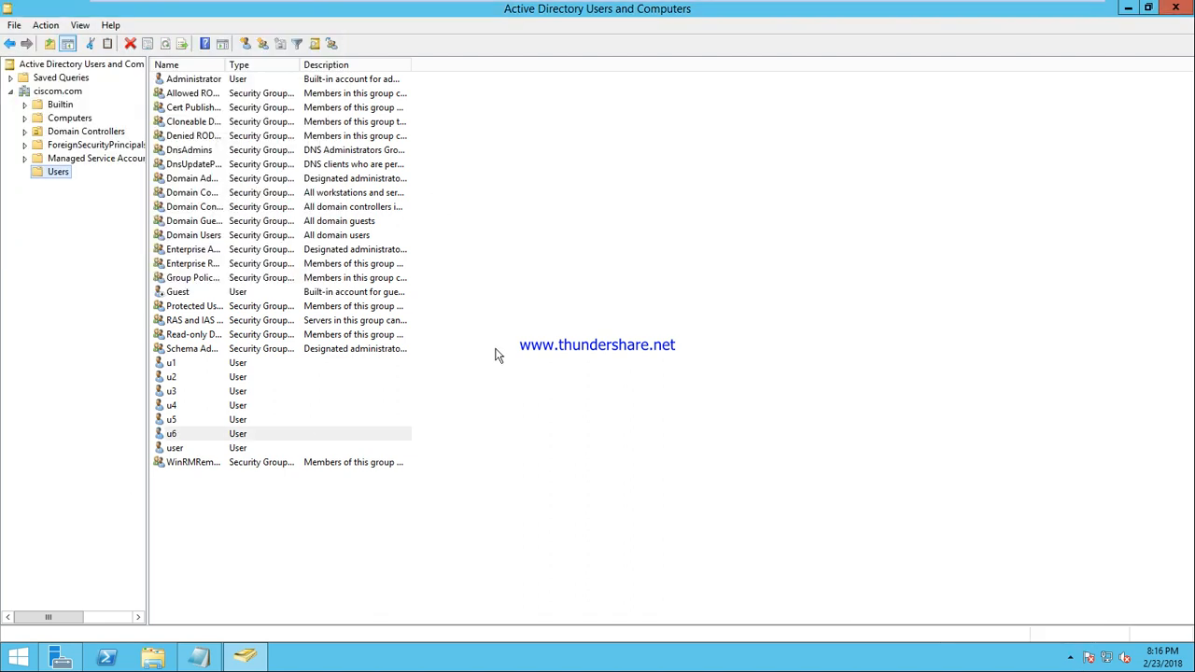
Attempt a Windows 7 logon as domain user u6 and dismiss the no-logon-servers error
{"action": "mouse_move", "coordinate": [725, 8]}
{"action": "left_click", "coordinate": [784, 11]}
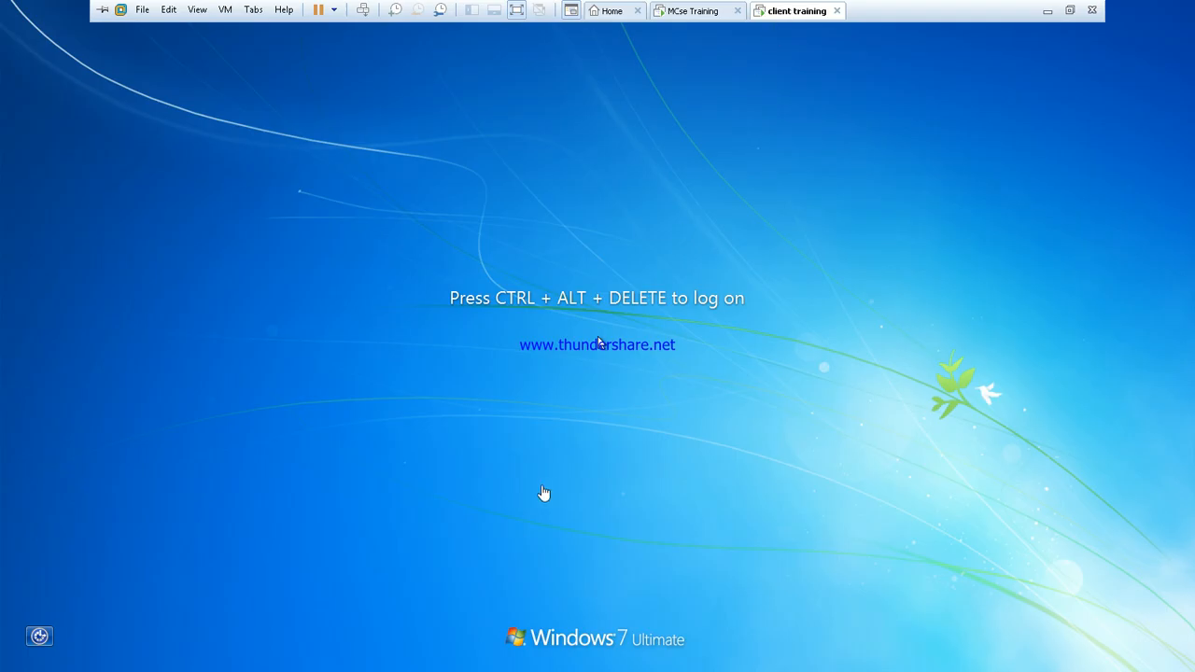
{"action": "left_click", "coordinate": [364, 11]}
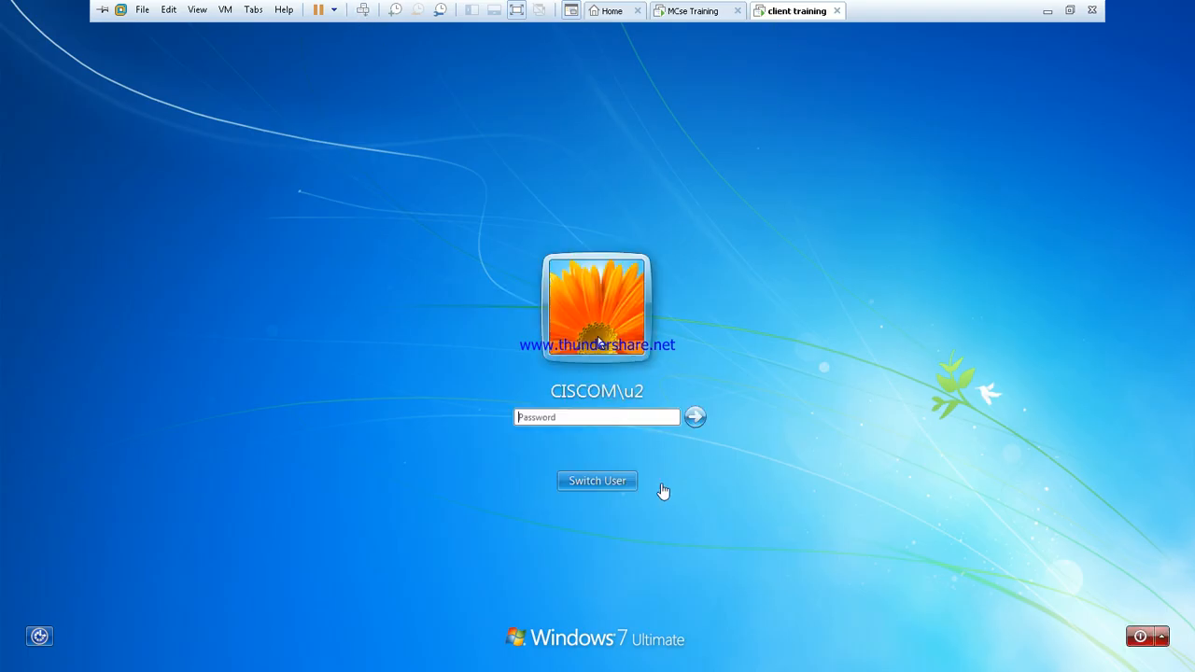
{"action": "left_click", "coordinate": [581, 479]}
{"action": "left_click", "coordinate": [655, 387]}
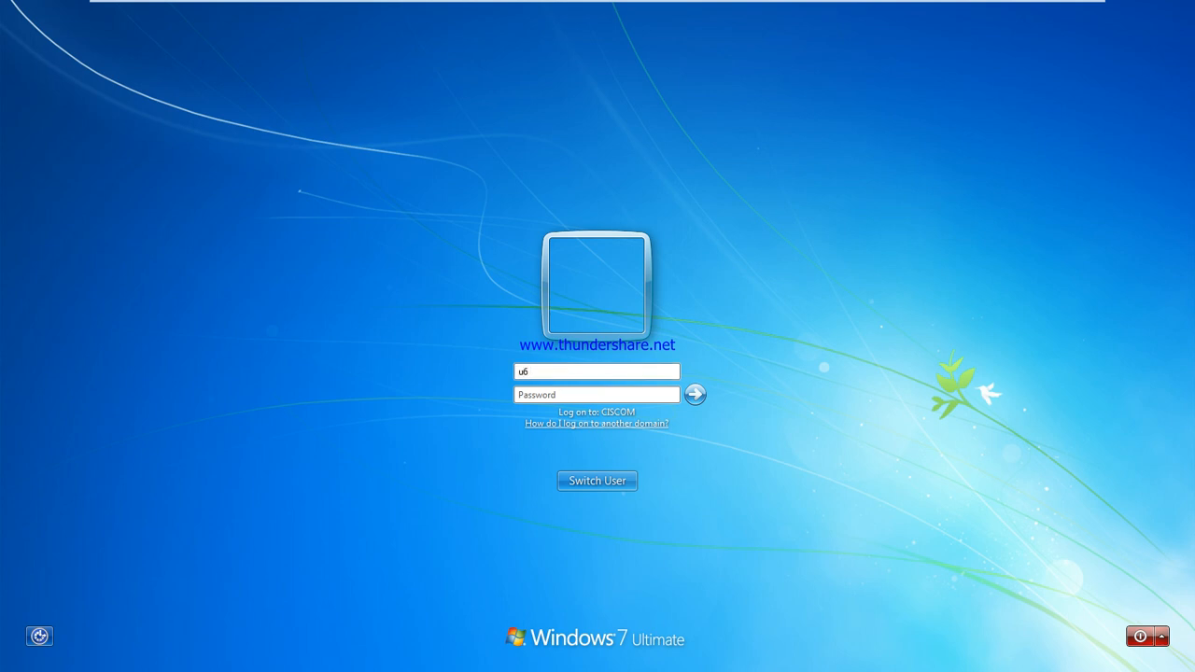
{"action": "type", "text": "u6"}
{"action": "key", "text": "Return"}
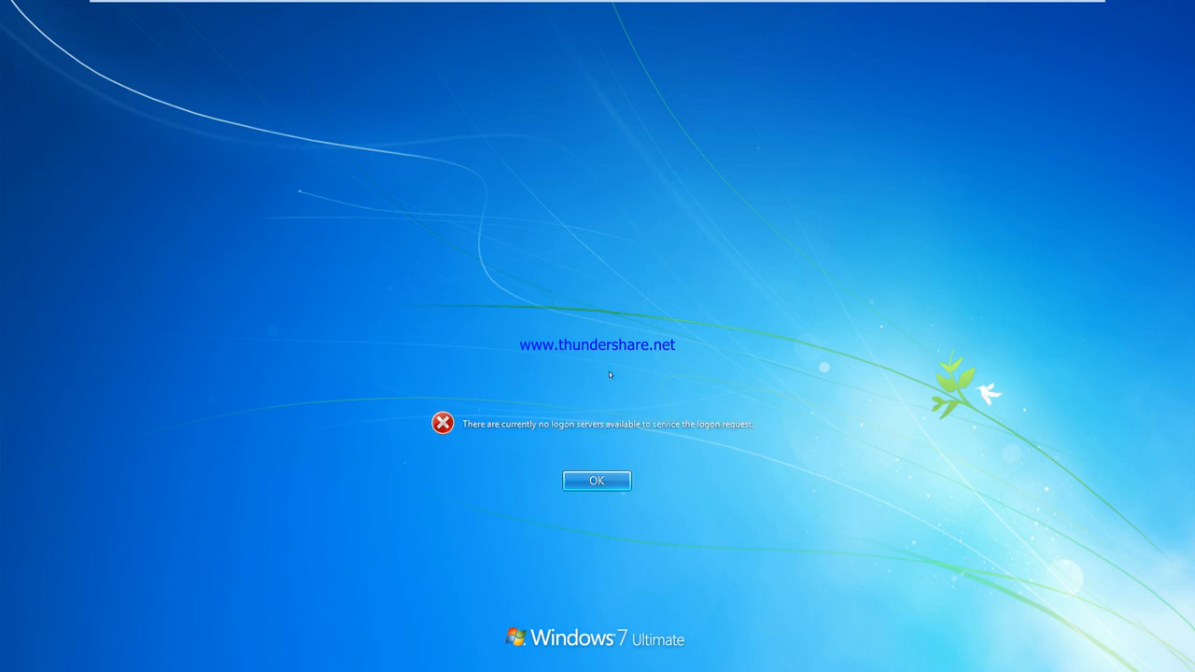
{"action": "left_click", "coordinate": [605, 478]}
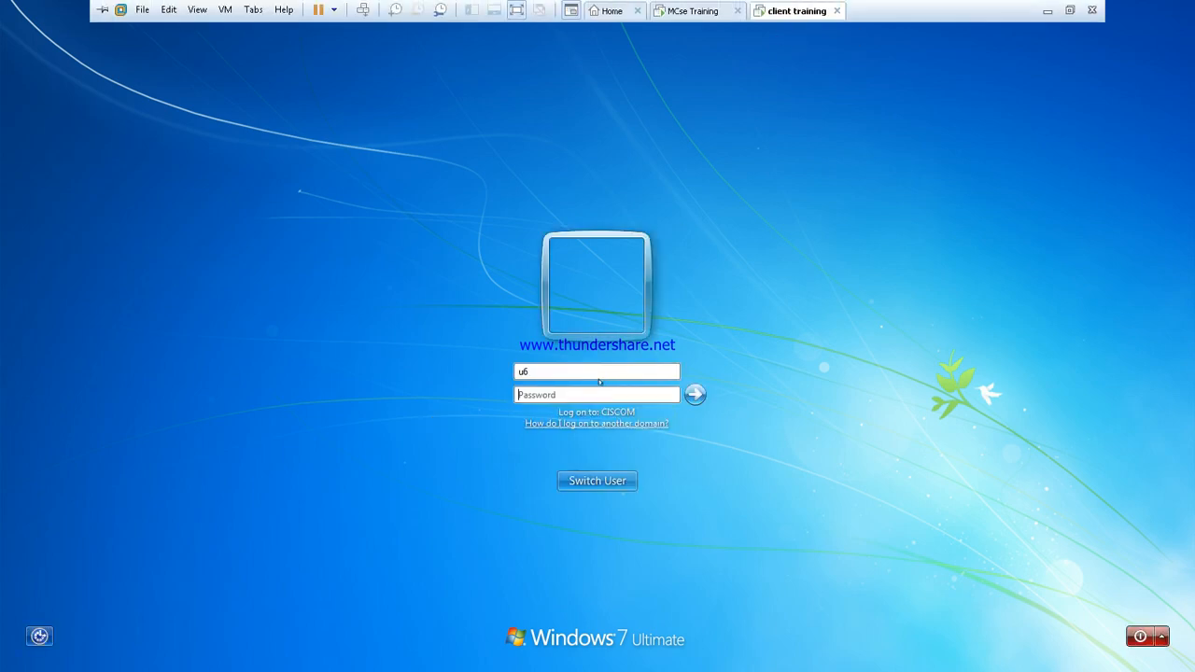
Check the server VM's network adapter, then set the client VM's adapter to Host-only
{"action": "right_click", "coordinate": [703, 11]}
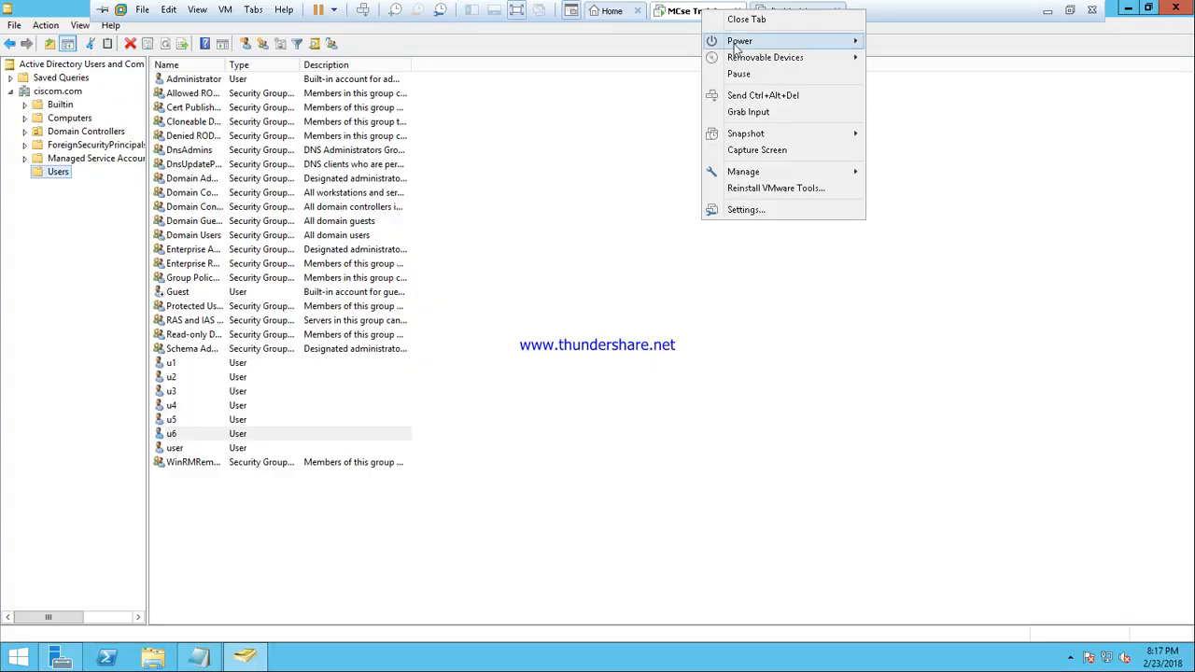
{"action": "left_click", "coordinate": [759, 213]}
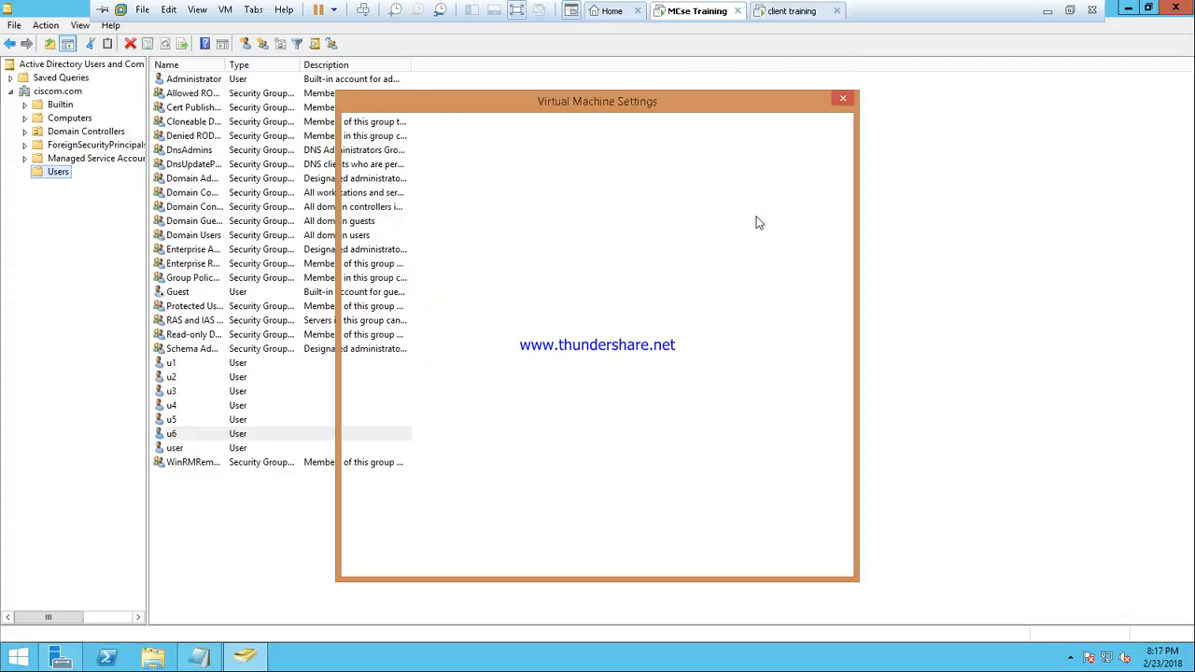
{"action": "left_click", "coordinate": [458, 219]}
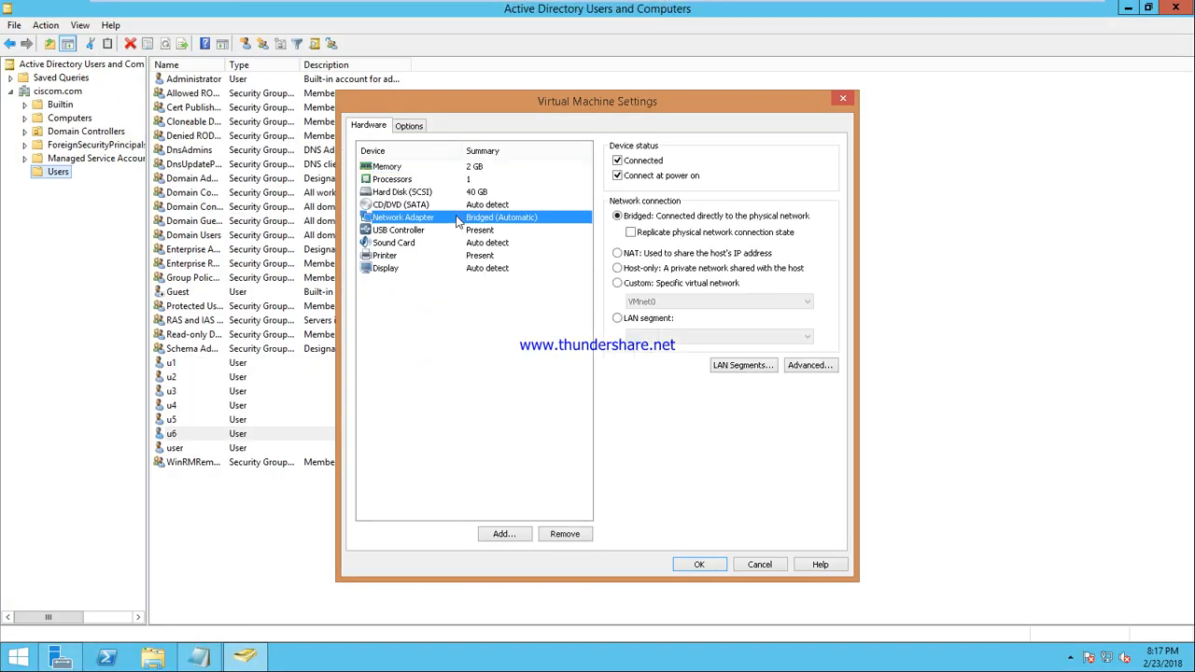
{"action": "left_click", "coordinate": [760, 565]}
{"action": "left_click", "coordinate": [785, 10]}
{"action": "right_click", "coordinate": [785, 10]}
{"action": "left_click", "coordinate": [834, 204]}
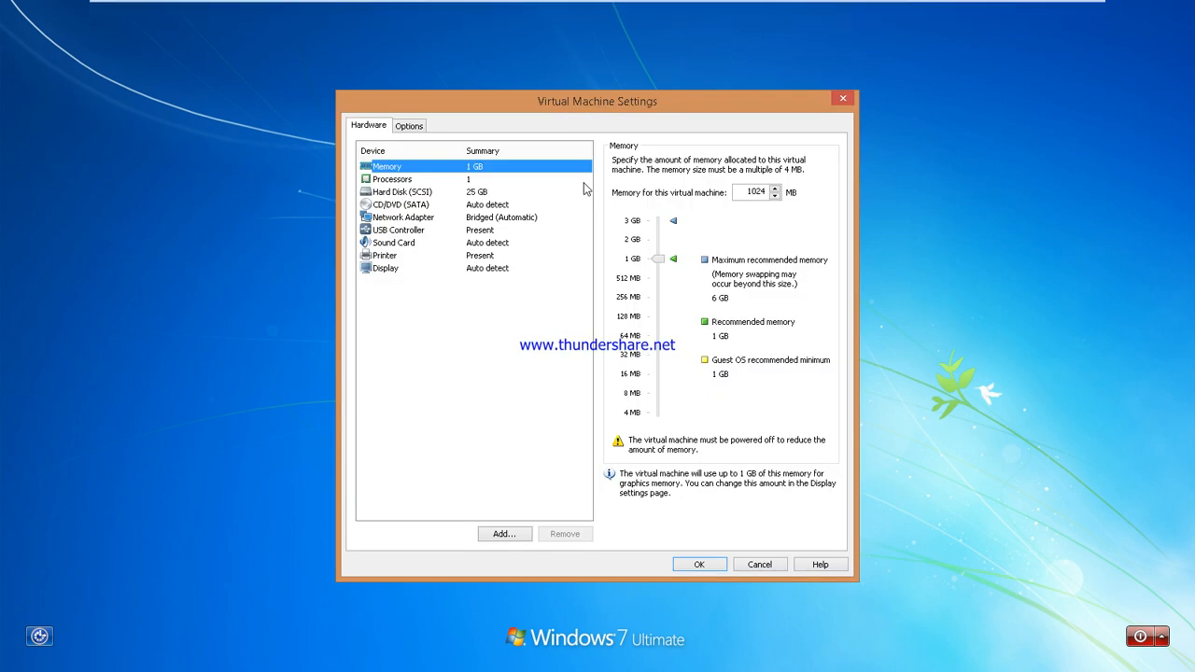
{"action": "left_click", "coordinate": [411, 218]}
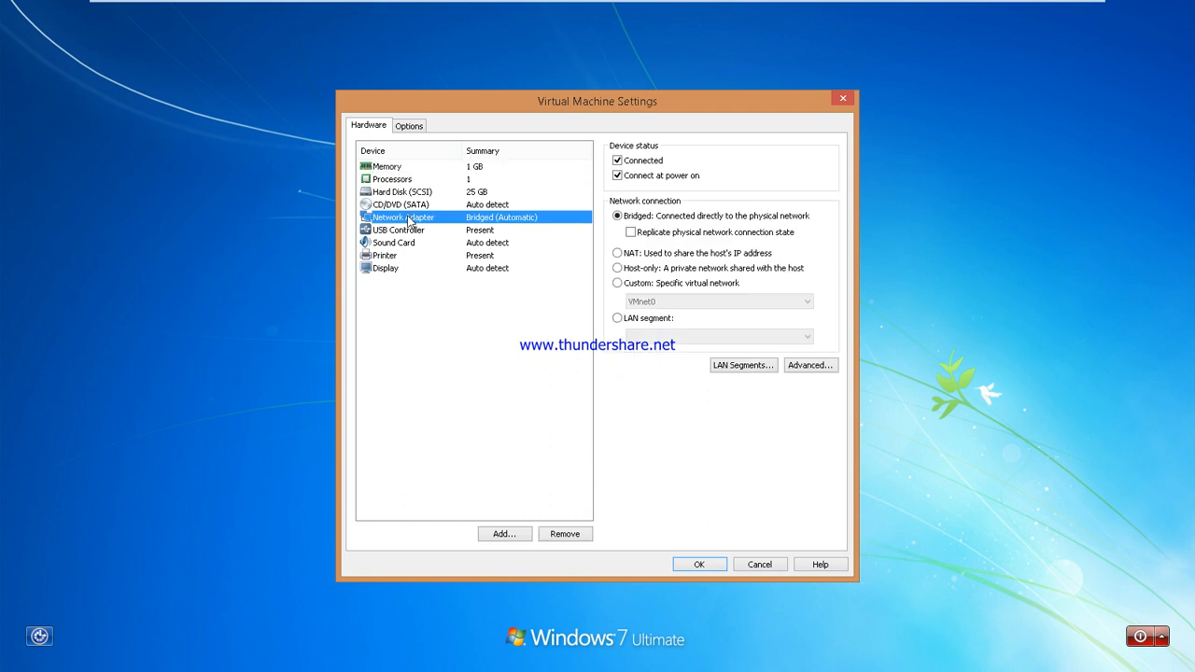
{"action": "left_click", "coordinate": [618, 269]}
{"action": "left_click", "coordinate": [705, 564]}
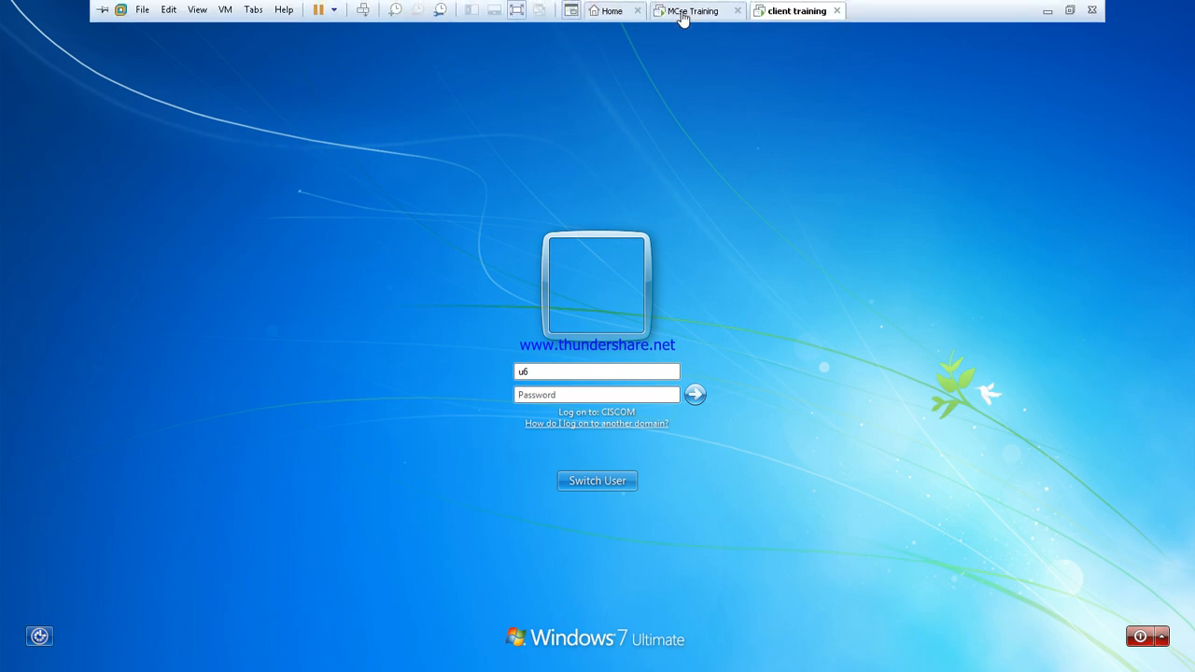
Set the server VM's network adapter to Host-only
{"action": "right_click", "coordinate": [693, 11]}
{"action": "left_click", "coordinate": [727, 214]}
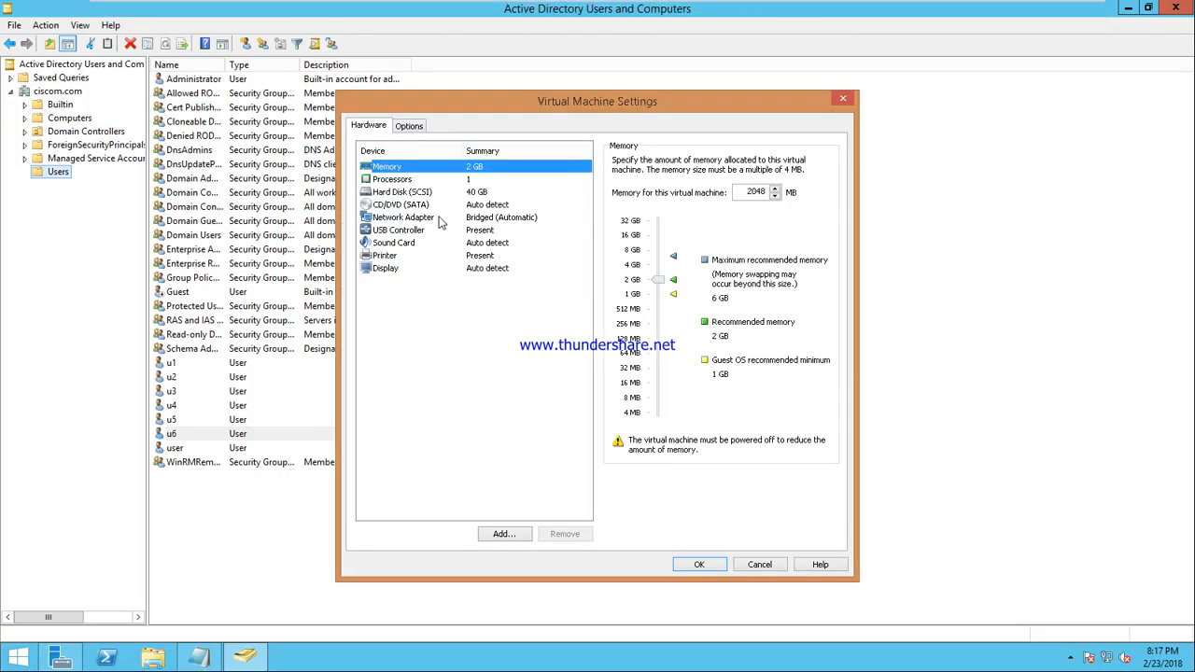
{"action": "left_click", "coordinate": [445, 218]}
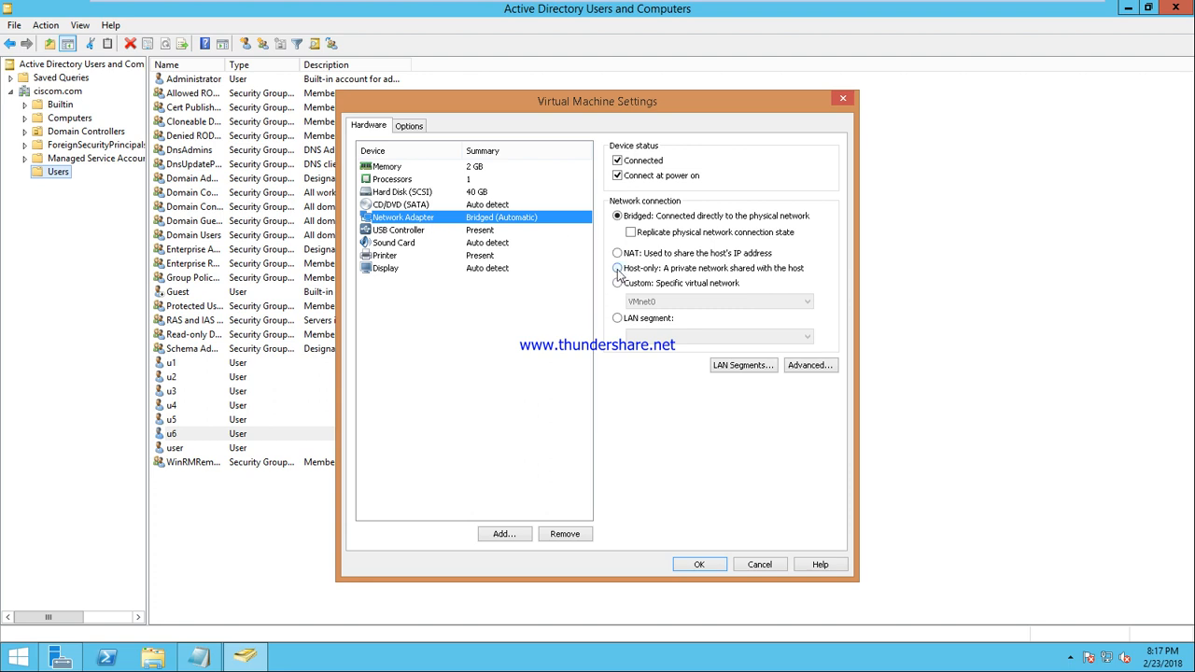
{"action": "left_click", "coordinate": [617, 268]}
{"action": "left_click", "coordinate": [696, 564]}
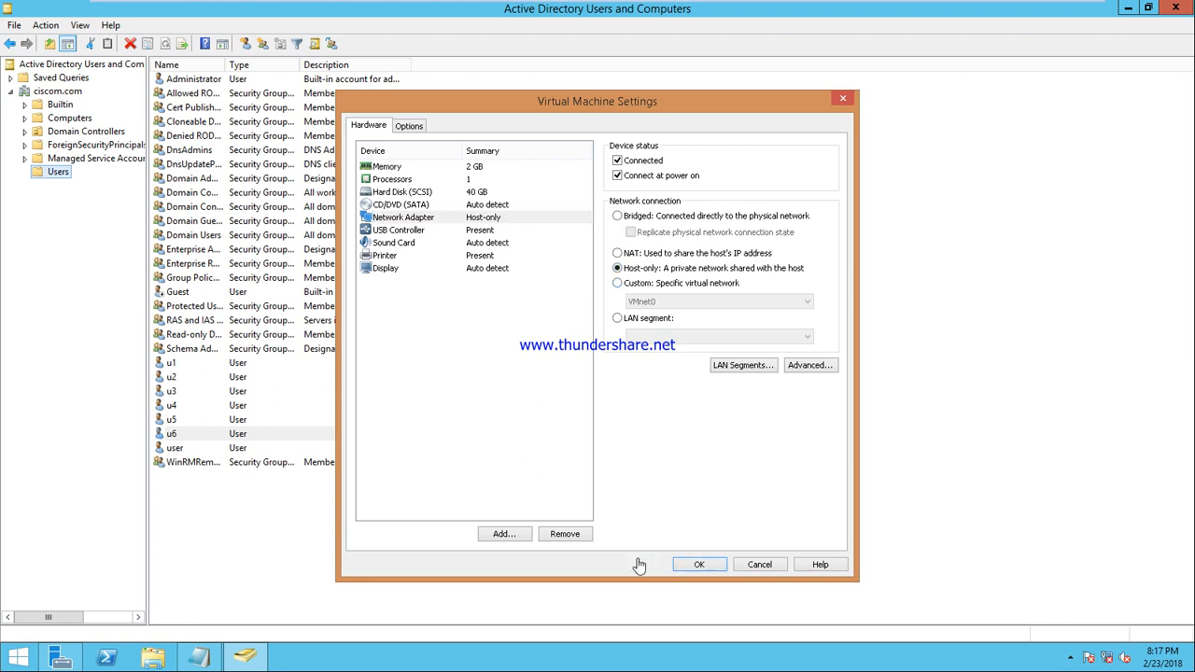
{"action": "mouse_move", "coordinate": [630, 8]}
{"action": "left_click", "coordinate": [782, 11]}
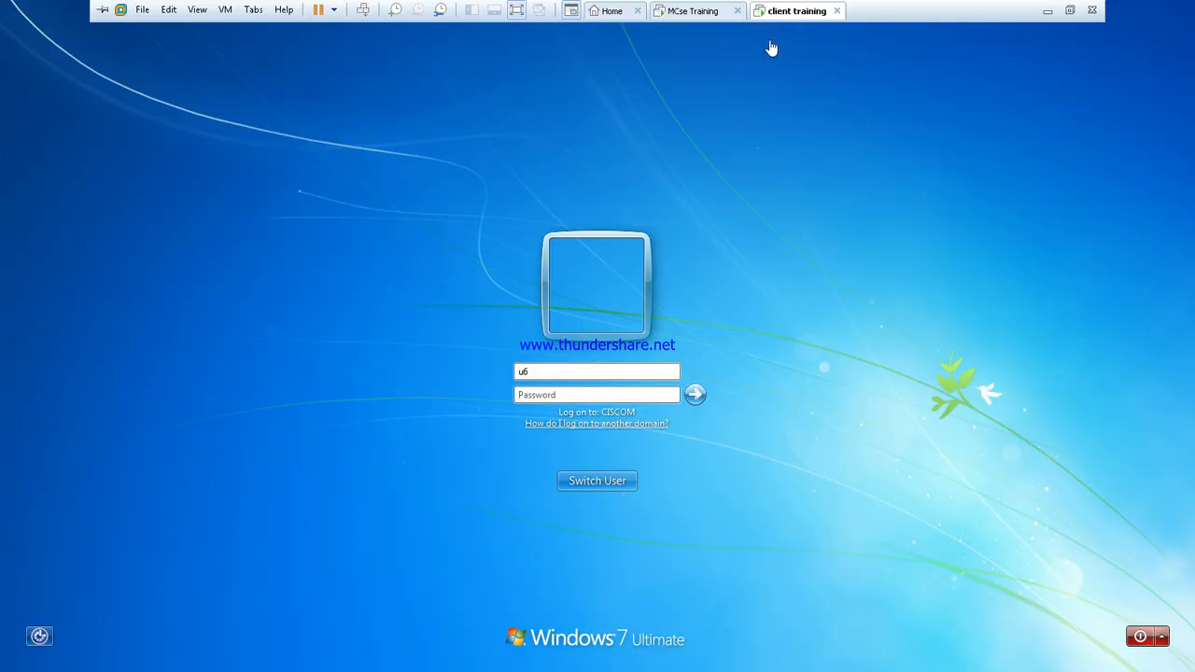
Log on to the Windows 7 client with the local account .\pc1
{"action": "left_click", "coordinate": [538, 371]}
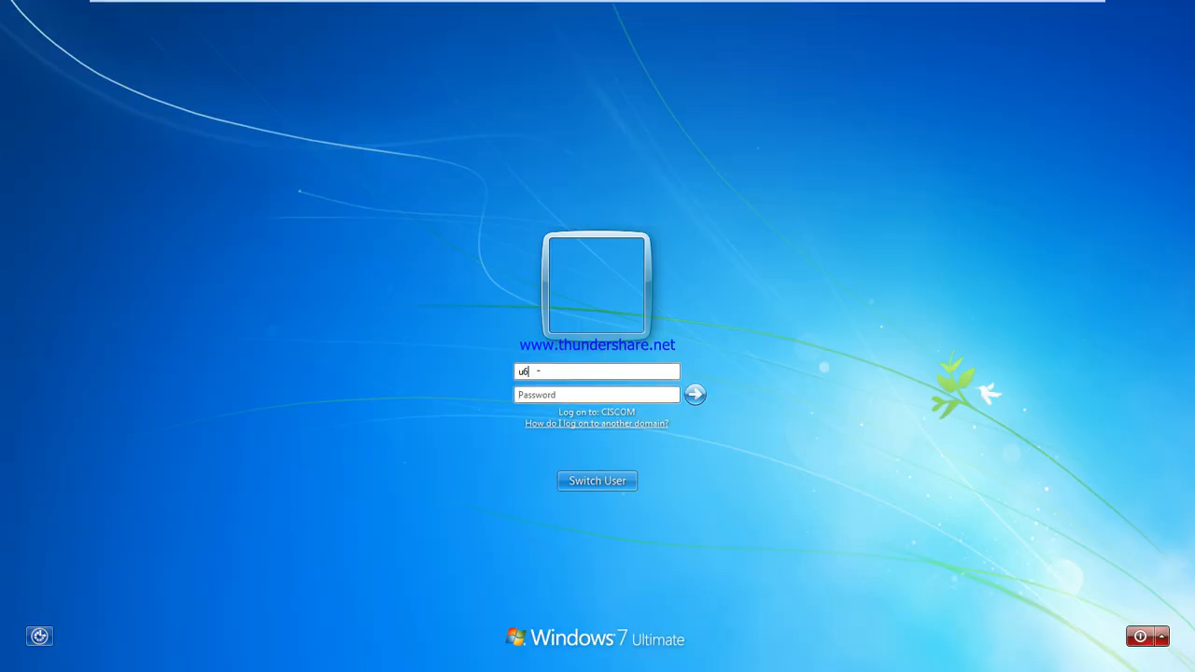
{"action": "key", "text": "BackSpace"}
{"action": "key", "text": "BackSpace"}
{"action": "type", "text": ".\\pc1"}
{"action": "key", "text": "Return"}
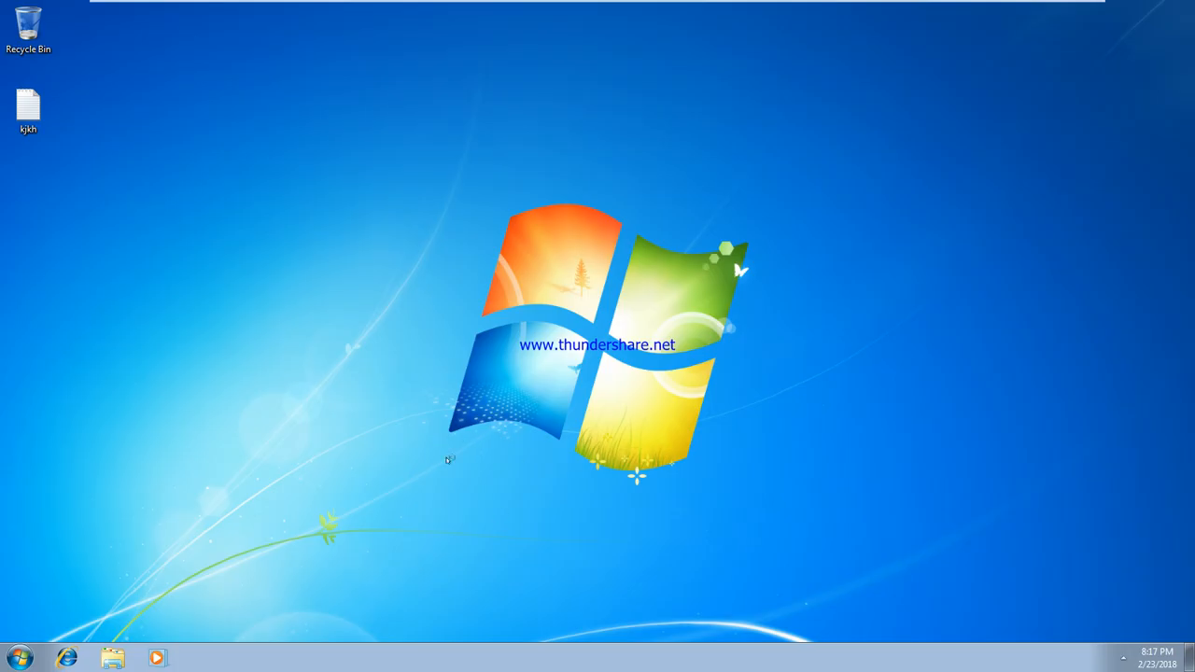
Run ipconfig in a client command prompt, showing IPv4 192.168.10.10, then switch to the server VM
{"action": "key", "text": "super+r"}
{"action": "type", "text": "cmd"}
{"action": "key", "text": "Return"}
{"action": "type", "text": "ipconfig"}
{"action": "key", "text": "Return"}
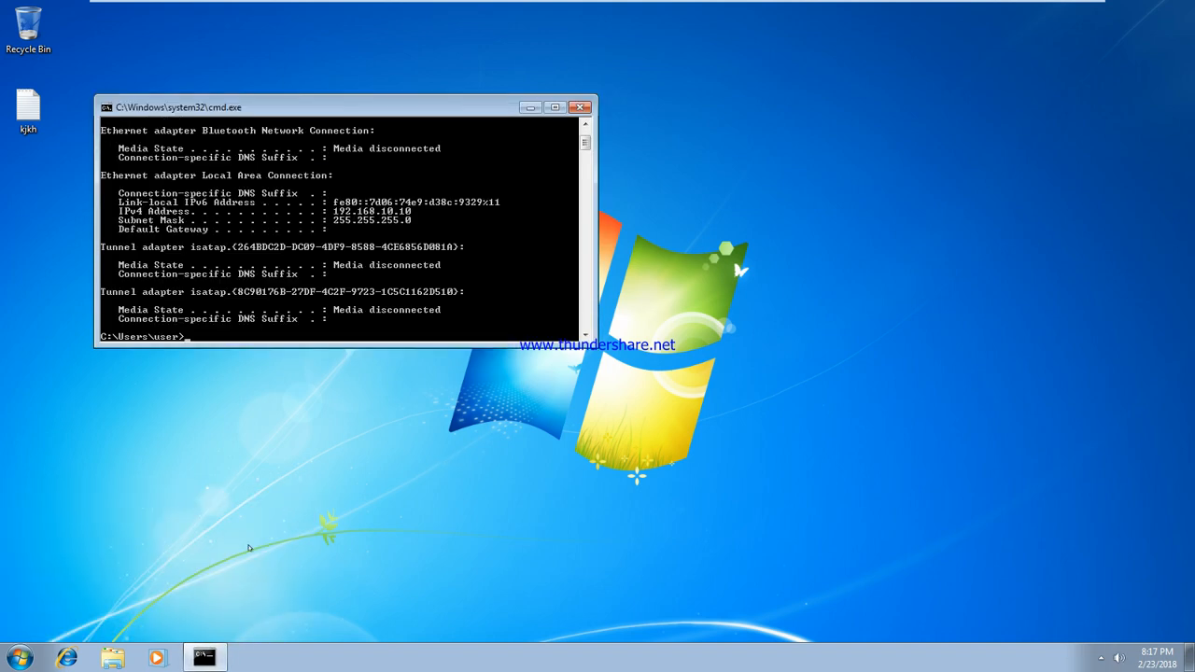
{"action": "mouse_move", "coordinate": [390, 5]}
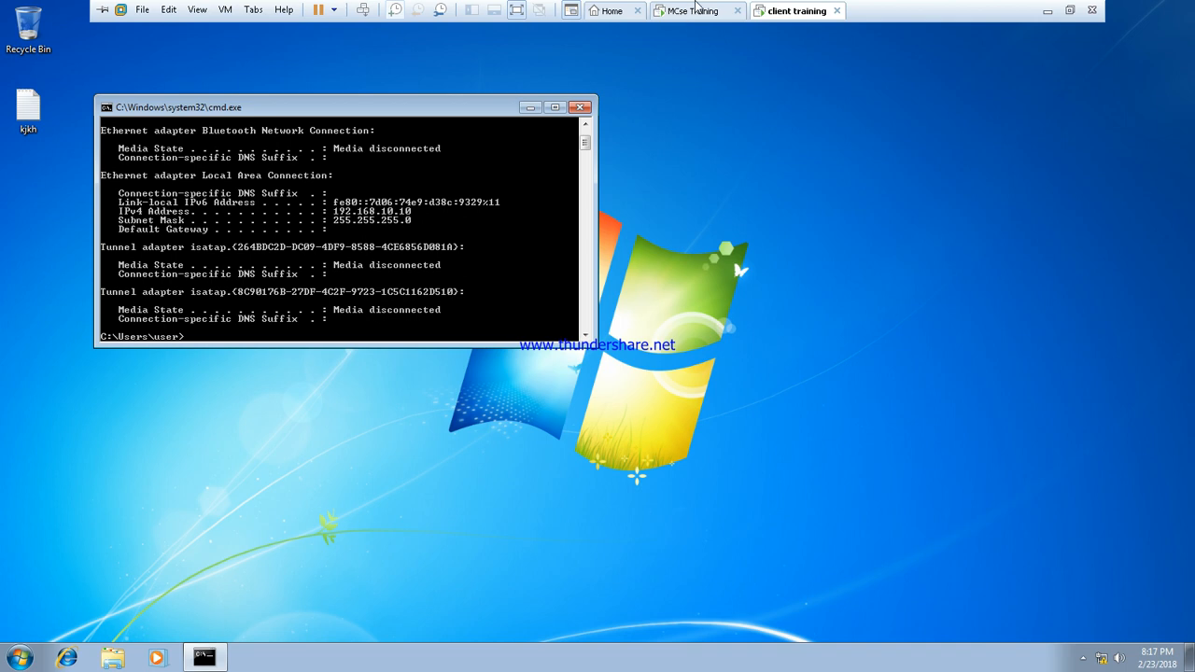
{"action": "left_click", "coordinate": [696, 11]}
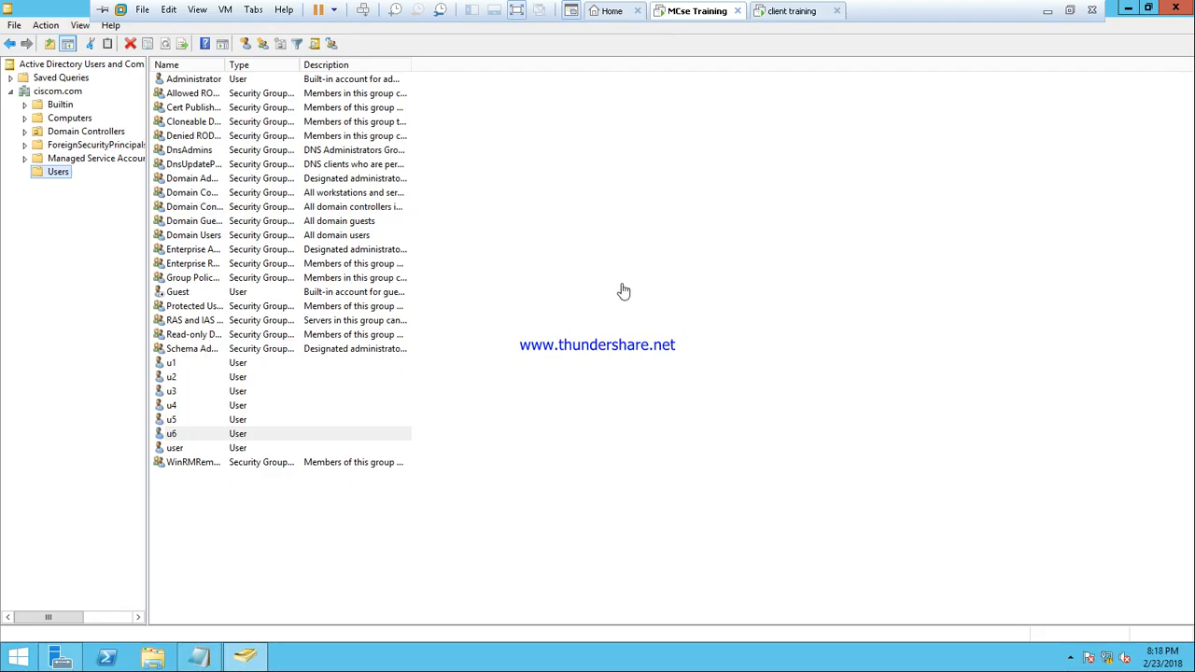
Open a server command prompt and run ipconfig and a misspelled ipconfig /release
{"action": "key", "text": "super+r"}
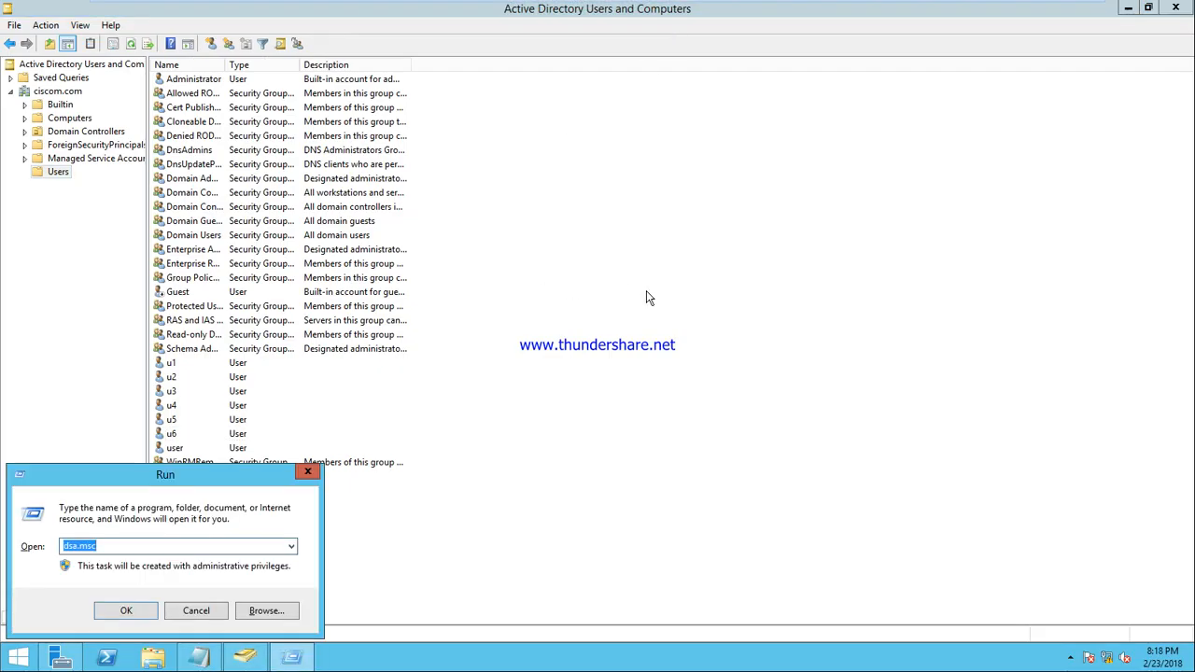
{"action": "type", "text": "cmd"}
{"action": "key", "text": "Return"}
{"action": "type", "text": "ipconfig"}
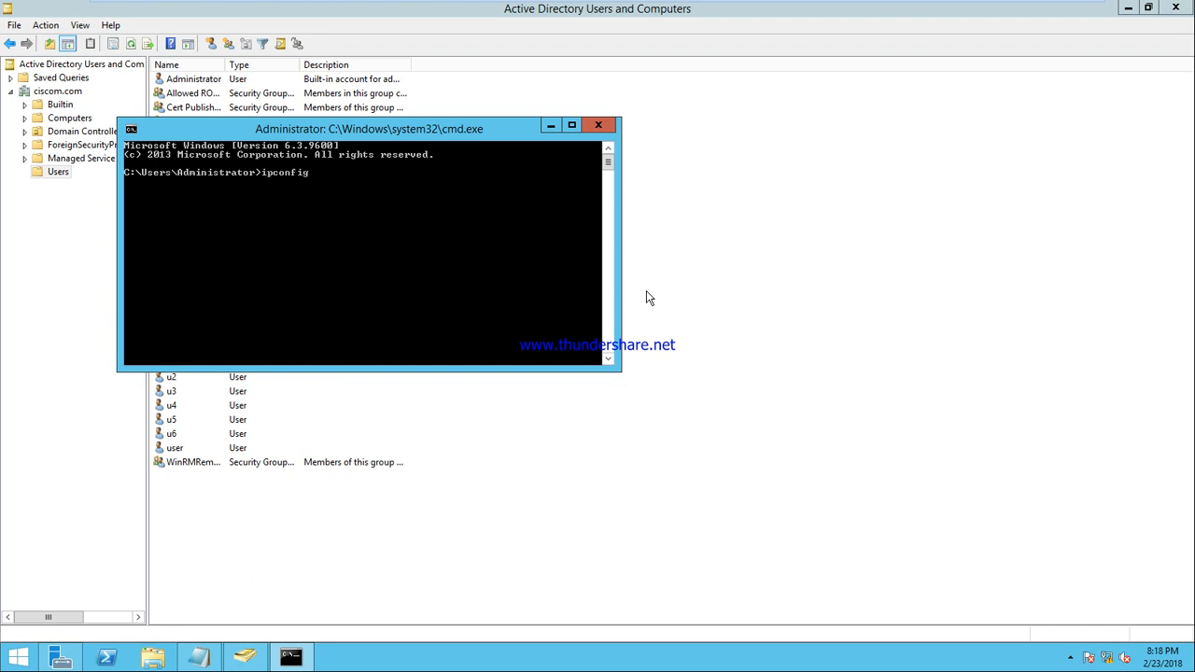
{"action": "key", "text": "Return"}
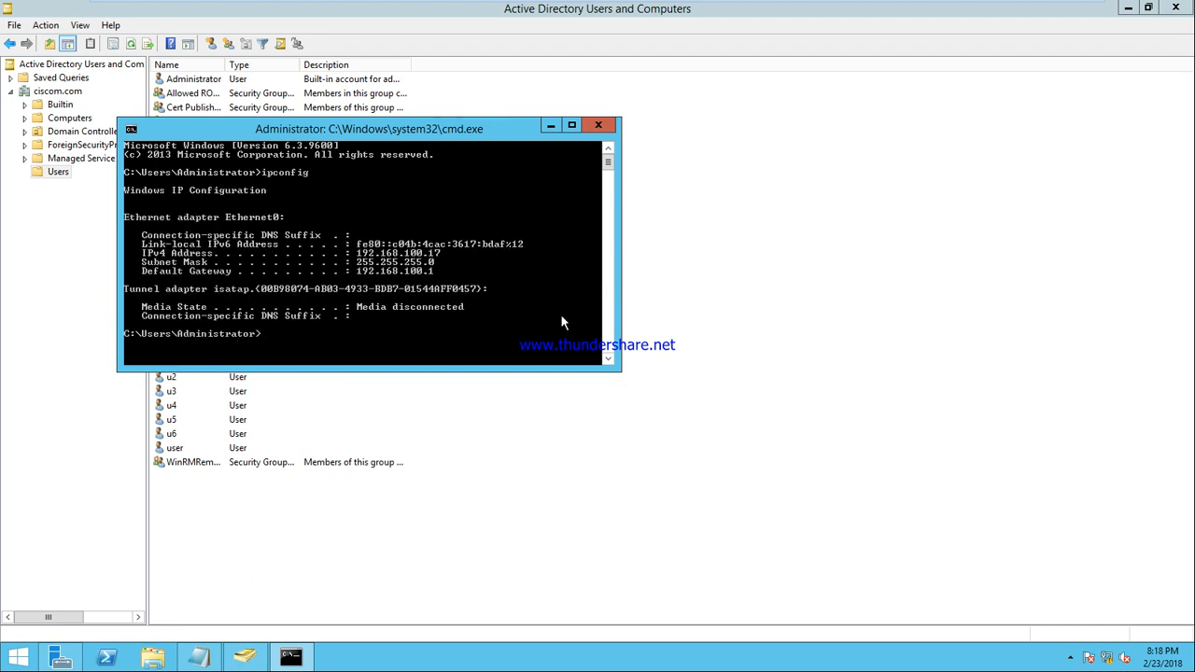
{"action": "type", "text": "ipcofnig /release"}
{"action": "key", "text": "Return"}
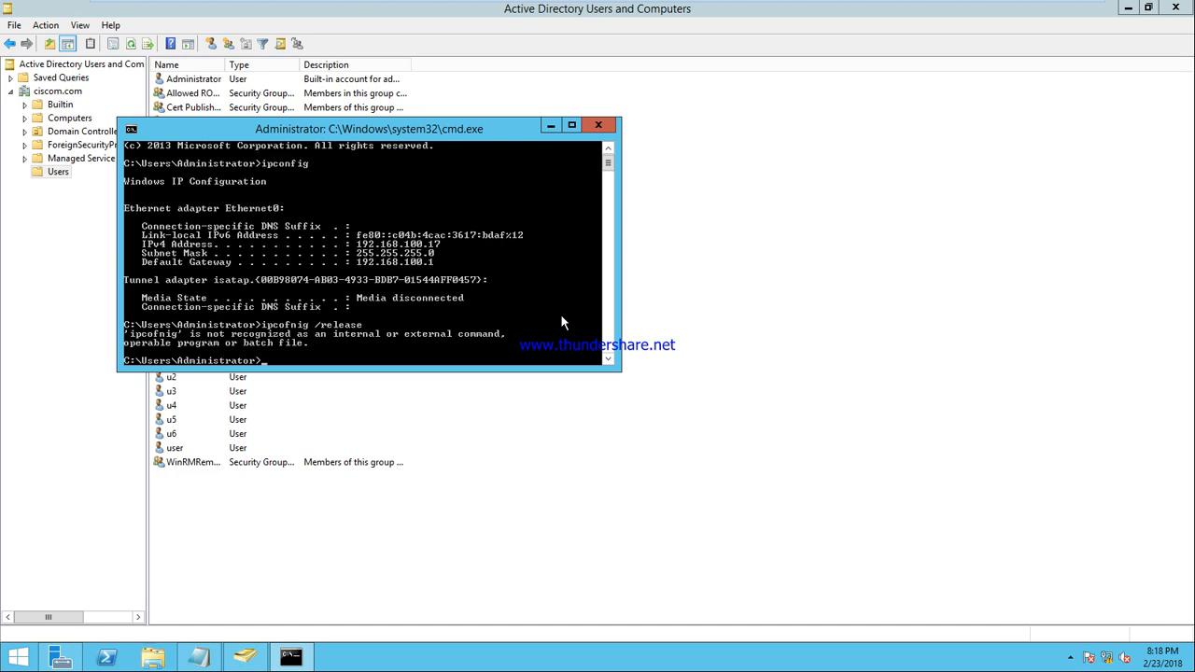
Open the Network and Sharing Center and release the server's IP address
{"action": "right_click", "coordinate": [1110, 660]}
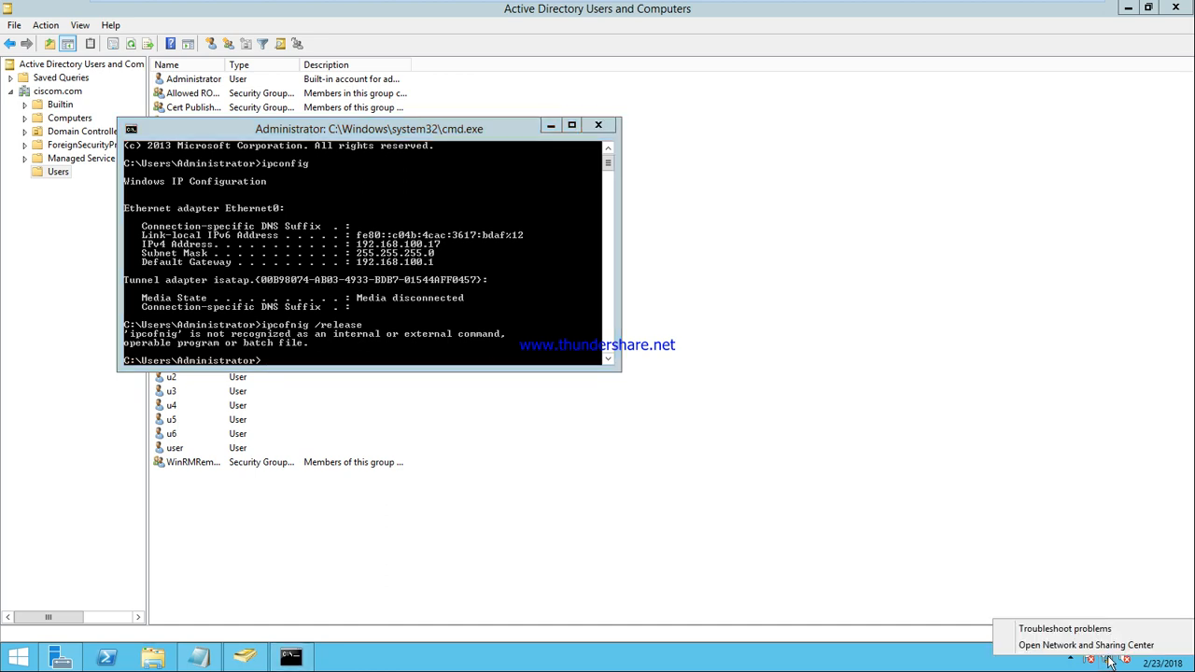
{"action": "left_click", "coordinate": [531, 439]}
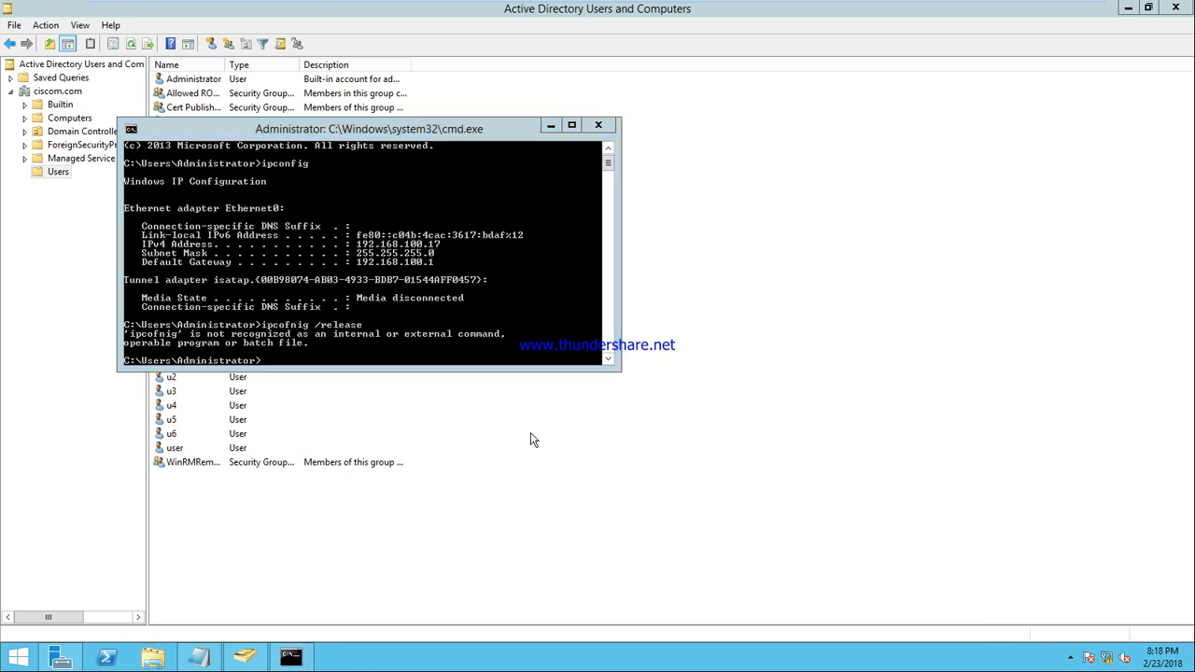
{"action": "left_click", "coordinate": [514, 363]}
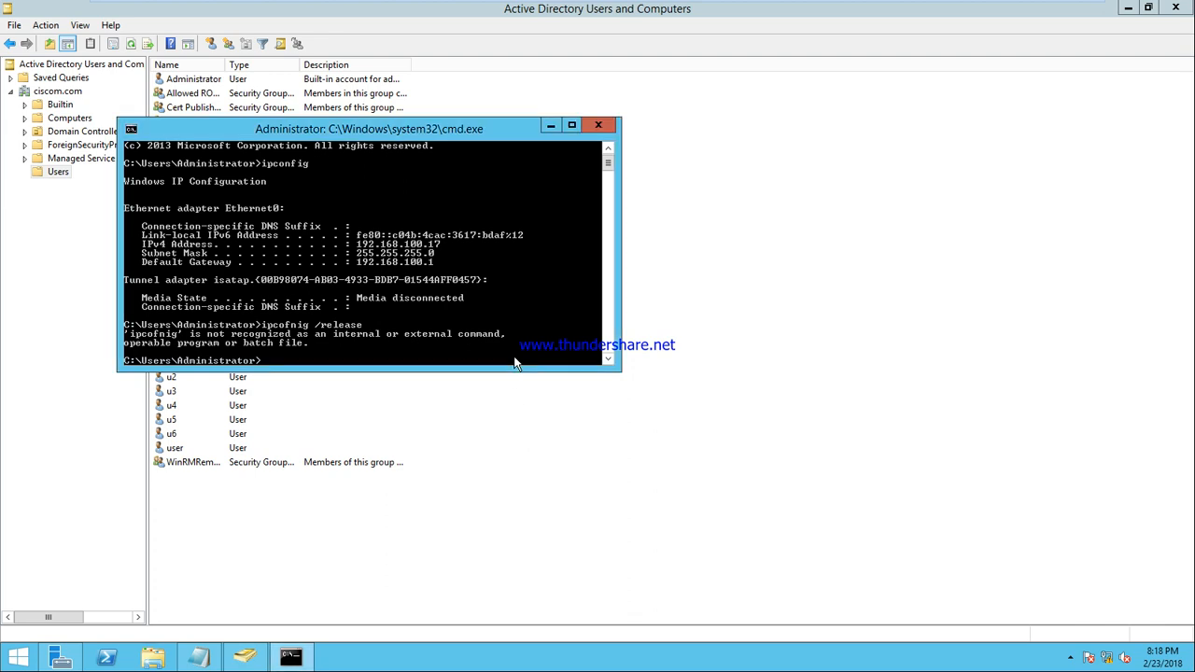
{"action": "type", "text": "ipcofni"}
{"action": "type", "text": "onfig "}
{"action": "type", "text": "/release"}
{"action": "key", "text": "Return"}
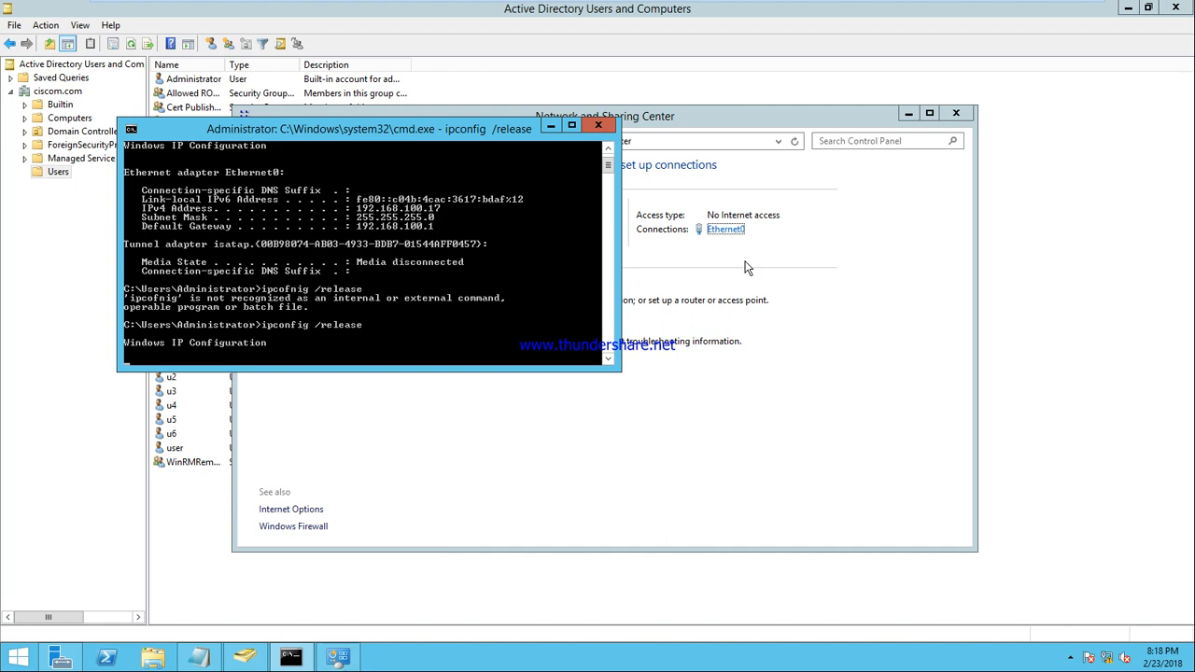
Set Ethernet0 to static IPv4 192.168.10.1 with mask 255.255.255.0 and close the network windows
{"action": "left_click", "coordinate": [726, 229]}
{"action": "left_click", "coordinate": [512, 452]}
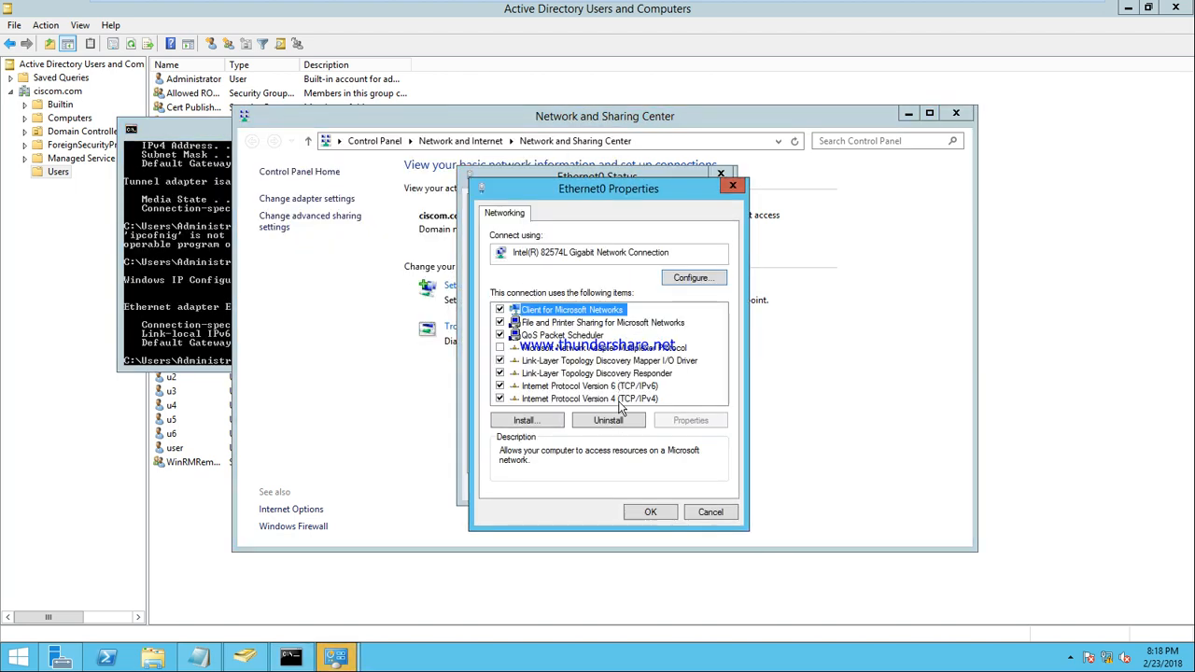
{"action": "double_click", "coordinate": [619, 399]}
{"action": "left_click", "coordinate": [589, 355]}
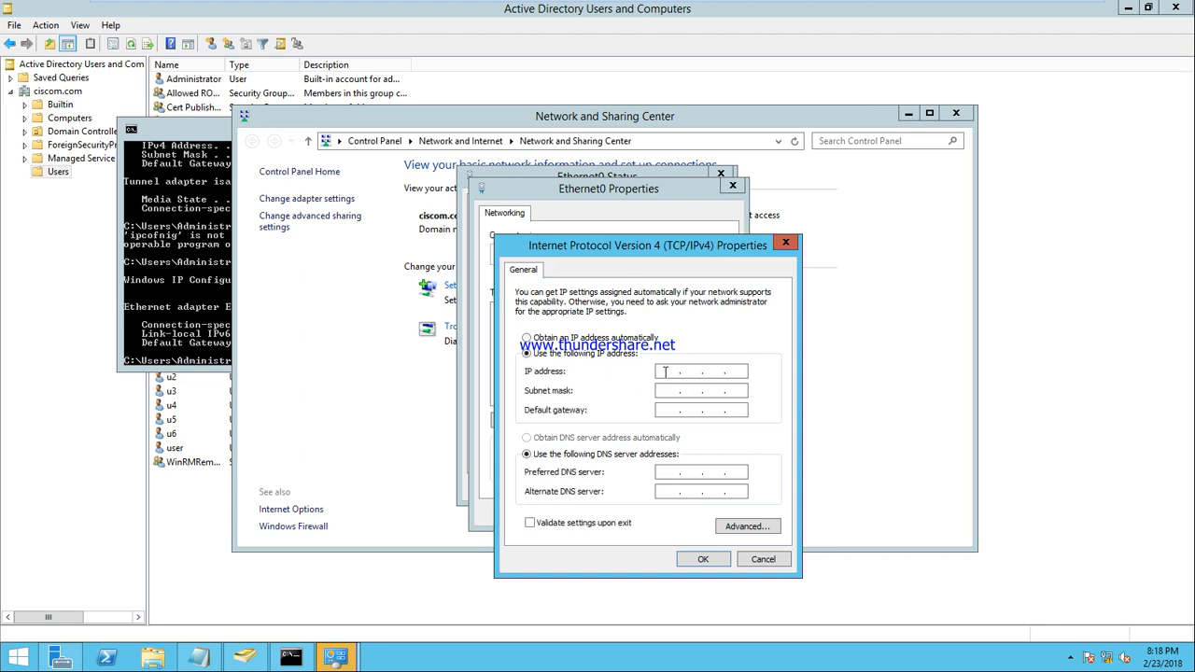
{"action": "type", "text": "192 . 168 ."}
{"action": "key", "text": "Tab"}
{"action": "key", "text": "Tab"}
{"action": "key", "text": "Tab"}
{"action": "key", "text": "Tab"}
{"action": "type", "text": "192.168.10.1"}
{"action": "key", "text": "Return"}
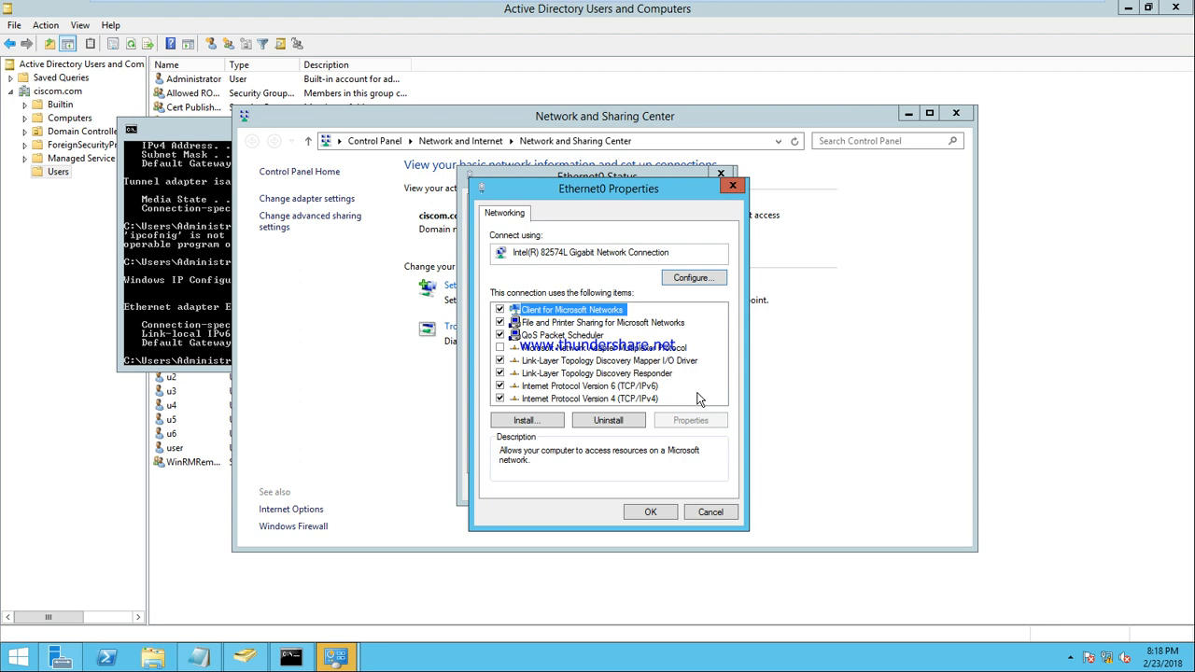
{"action": "key", "text": "Return"}
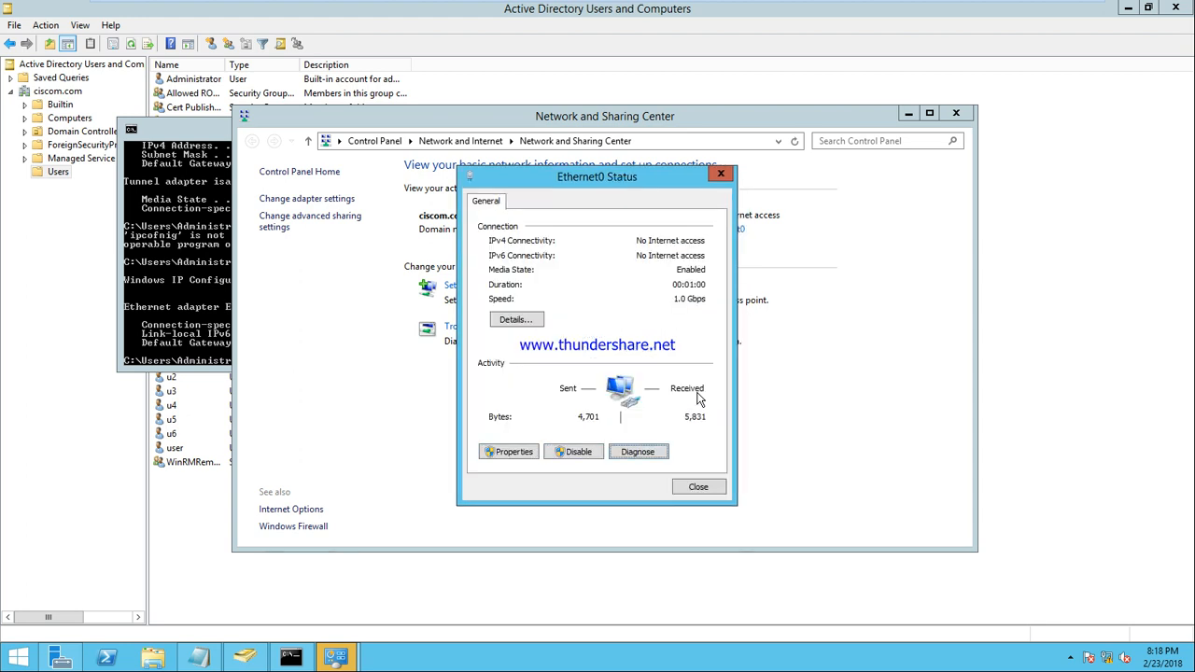
{"action": "key", "text": "Escape"}
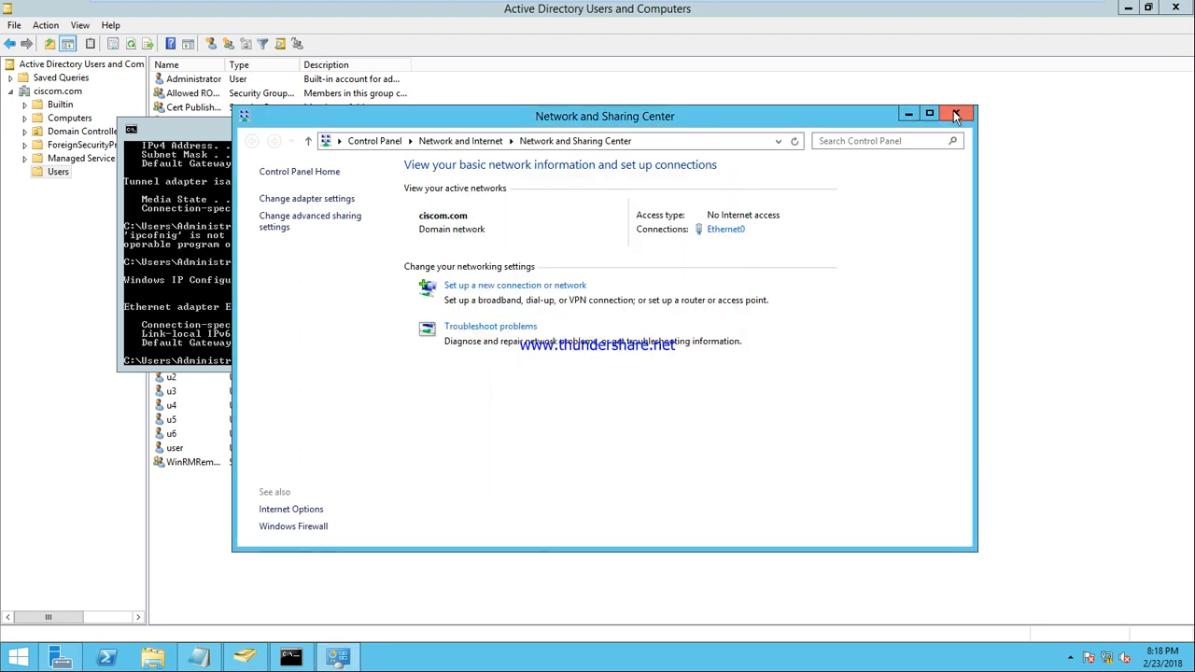
{"action": "key", "text": "alt+F4"}
{"action": "left_click", "coordinate": [816, 8]}
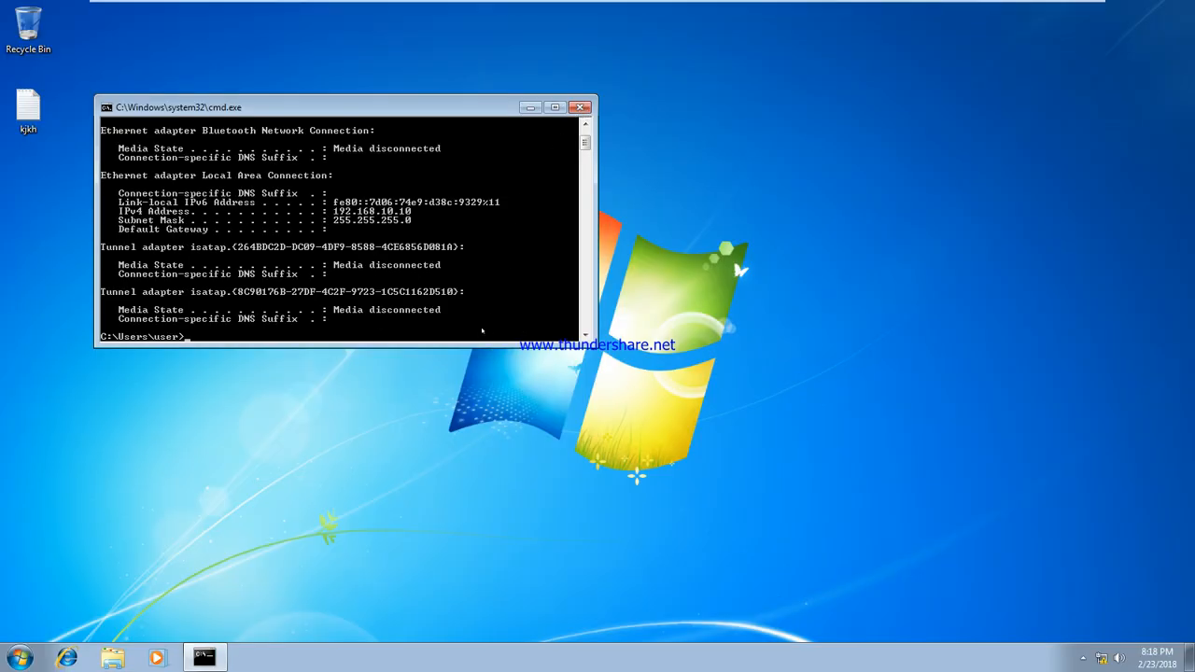
Ping the server at 192.168.10.1 from the client command prompt
{"action": "type", "text": "ping 1"}
{"action": "key", "text": "BackSpace"}
{"action": "type", "text": "92.168.10.1"}
{"action": "key", "text": "Return"}
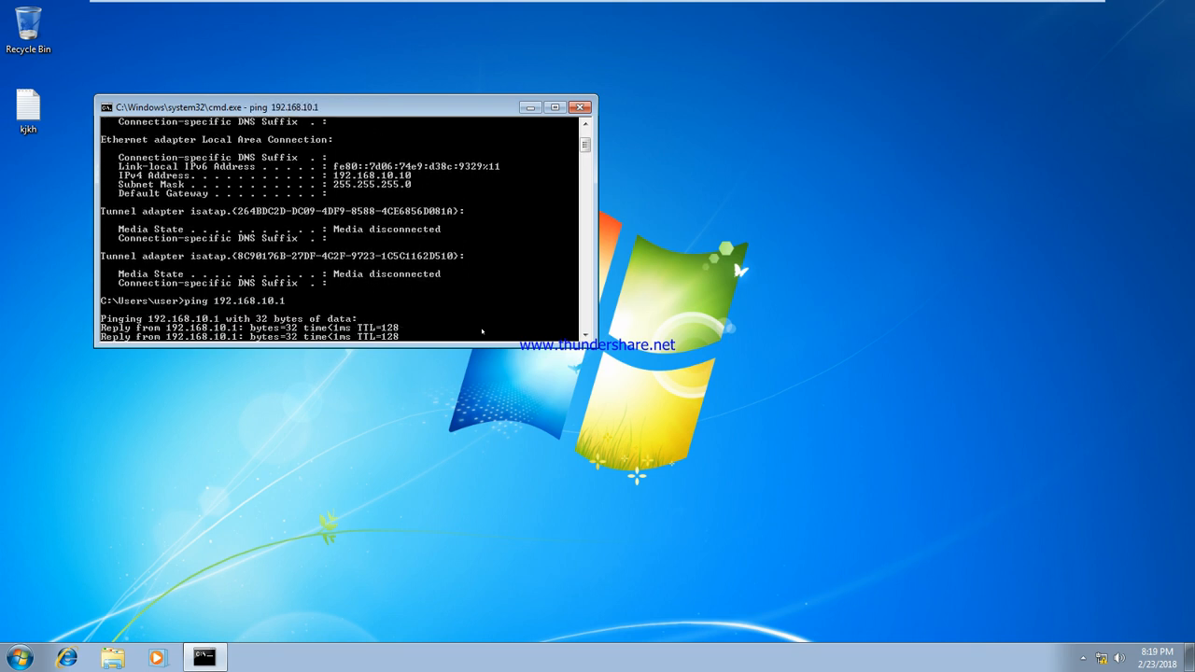
Close the command prompt and log off the Windows 7 client
{"action": "left_click", "coordinate": [581, 108]}
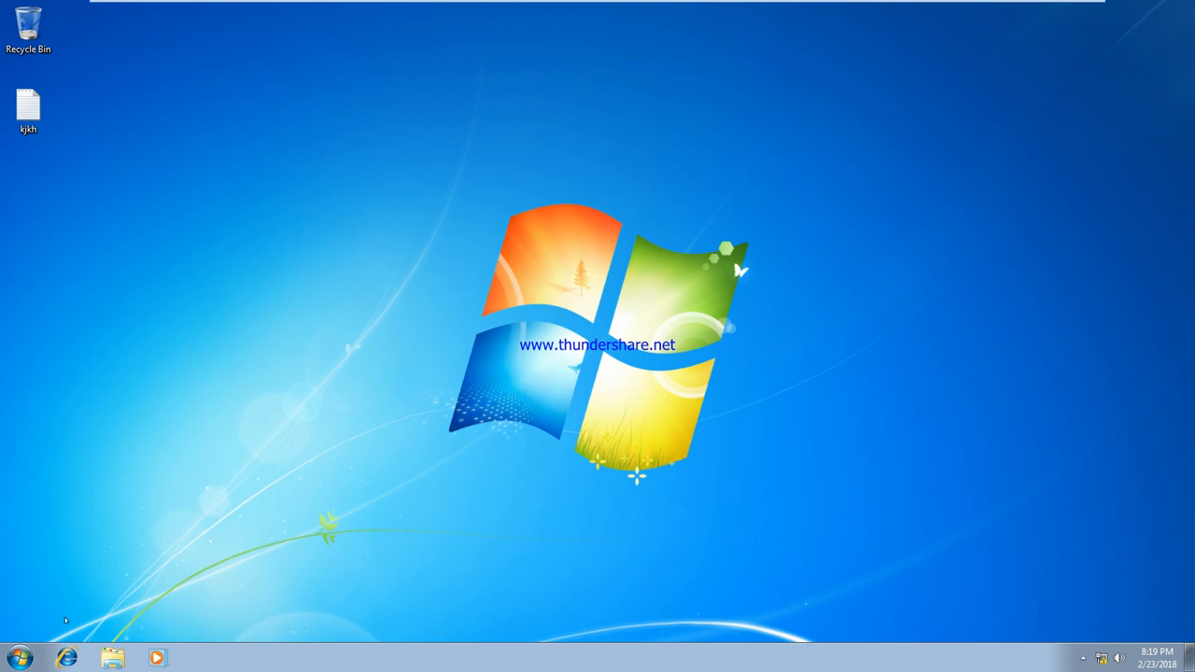
{"action": "left_click", "coordinate": [19, 657]}
{"action": "left_click", "coordinate": [261, 619]}
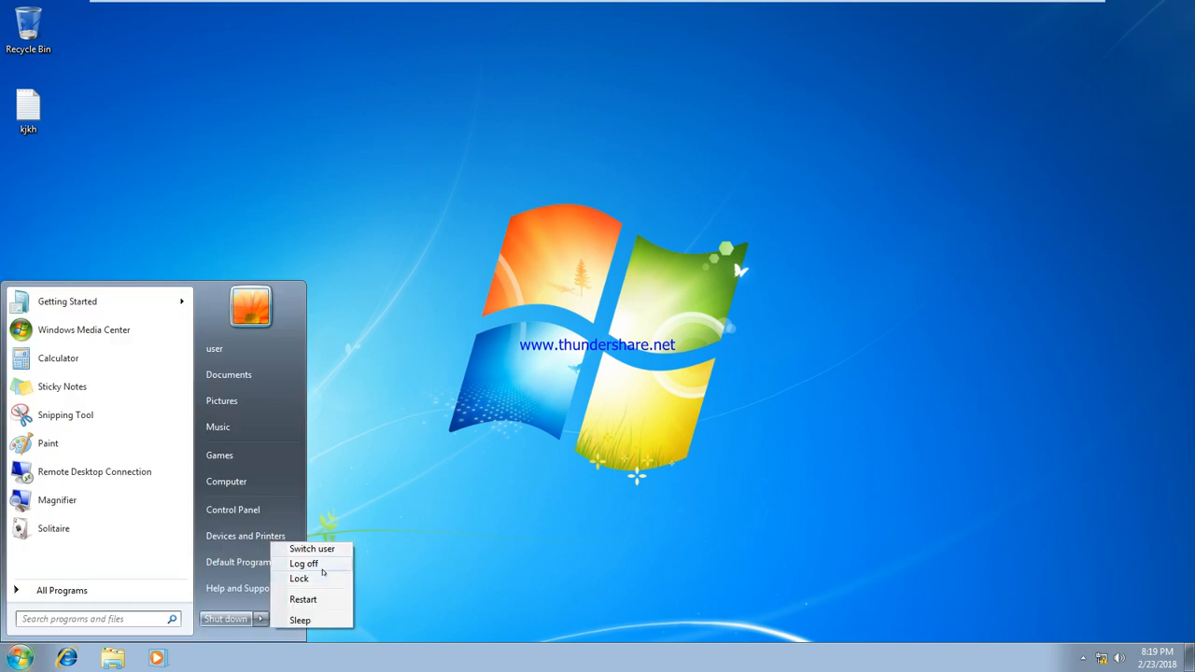
{"action": "left_click", "coordinate": [308, 564]}
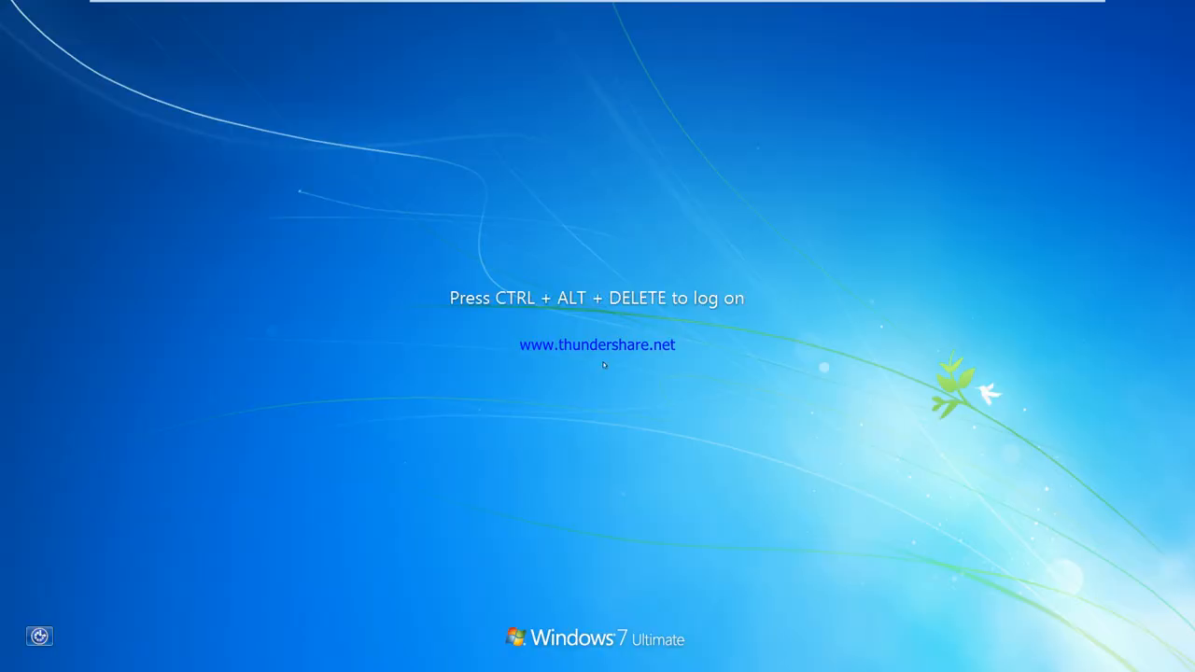
Log on to the Windows 7 client as domain user u1 and cancel the VMware Tools prompt
{"action": "mouse_move", "coordinate": [405, 4]}
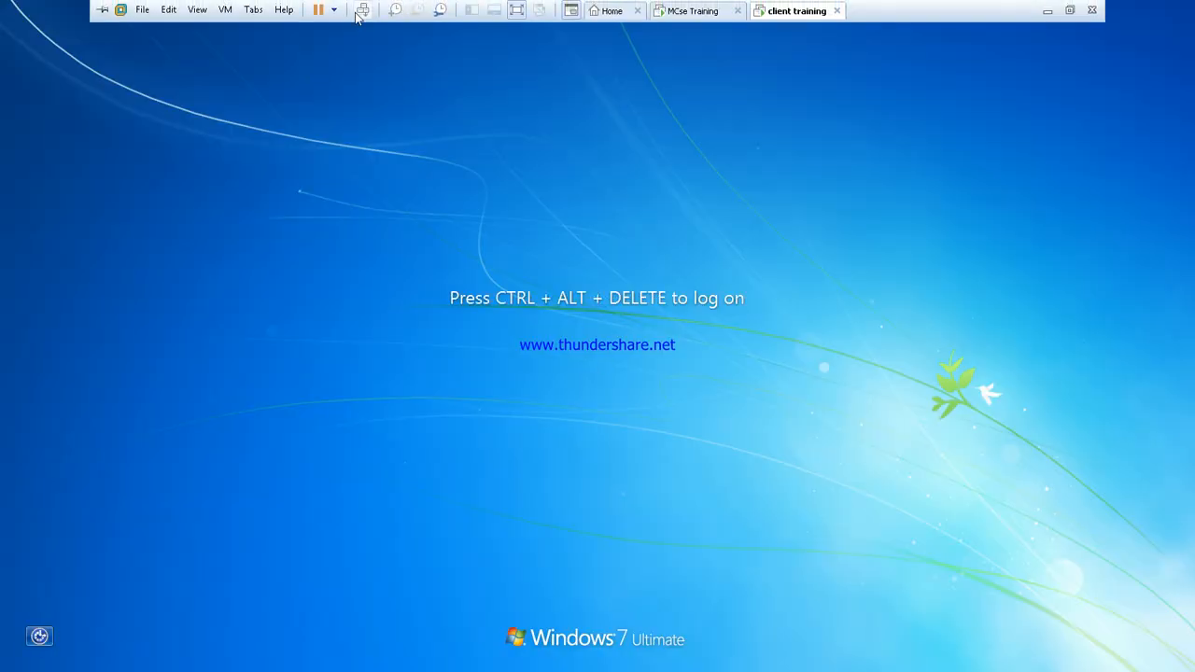
{"action": "left_click", "coordinate": [363, 9]}
{"action": "left_click", "coordinate": [598, 482]}
{"action": "left_click", "coordinate": [656, 378]}
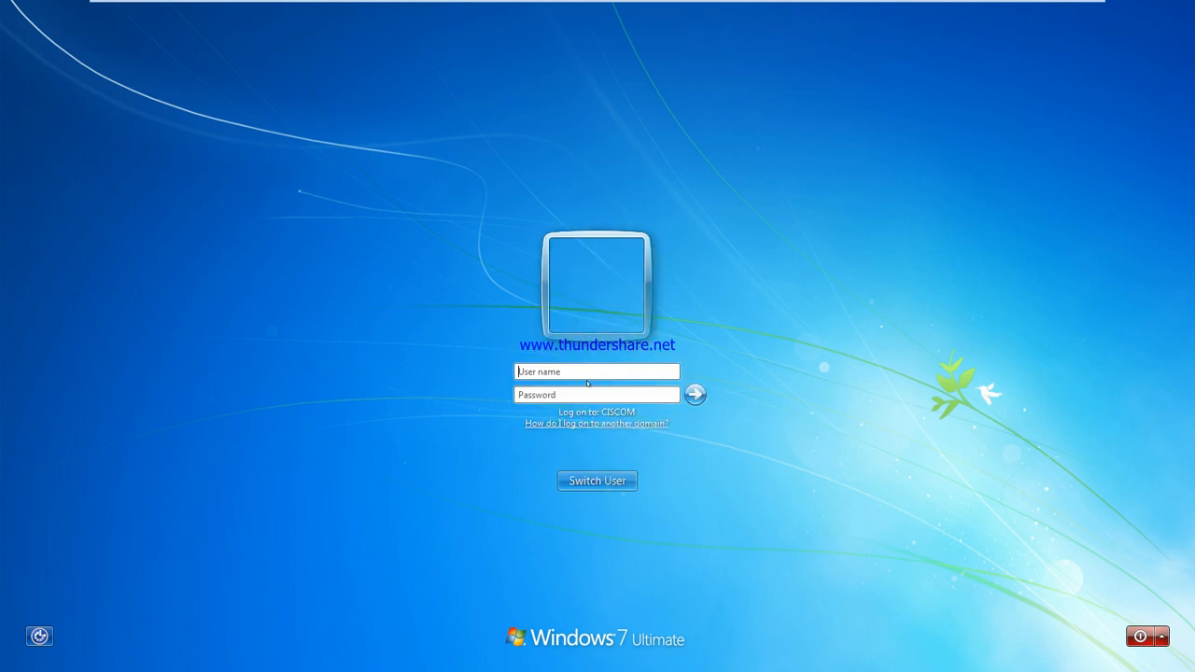
{"action": "left_click", "coordinate": [537, 371]}
{"action": "type", "text": "u1"}
{"action": "key", "text": "Return"}
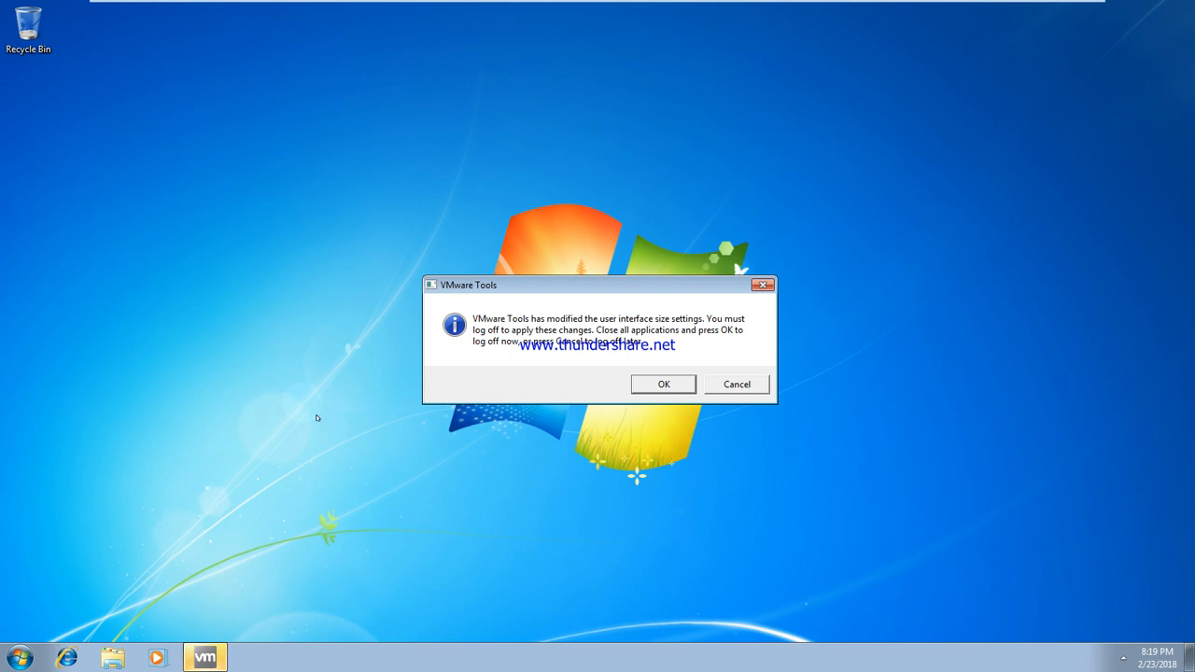
{"action": "left_click", "coordinate": [731, 385]}
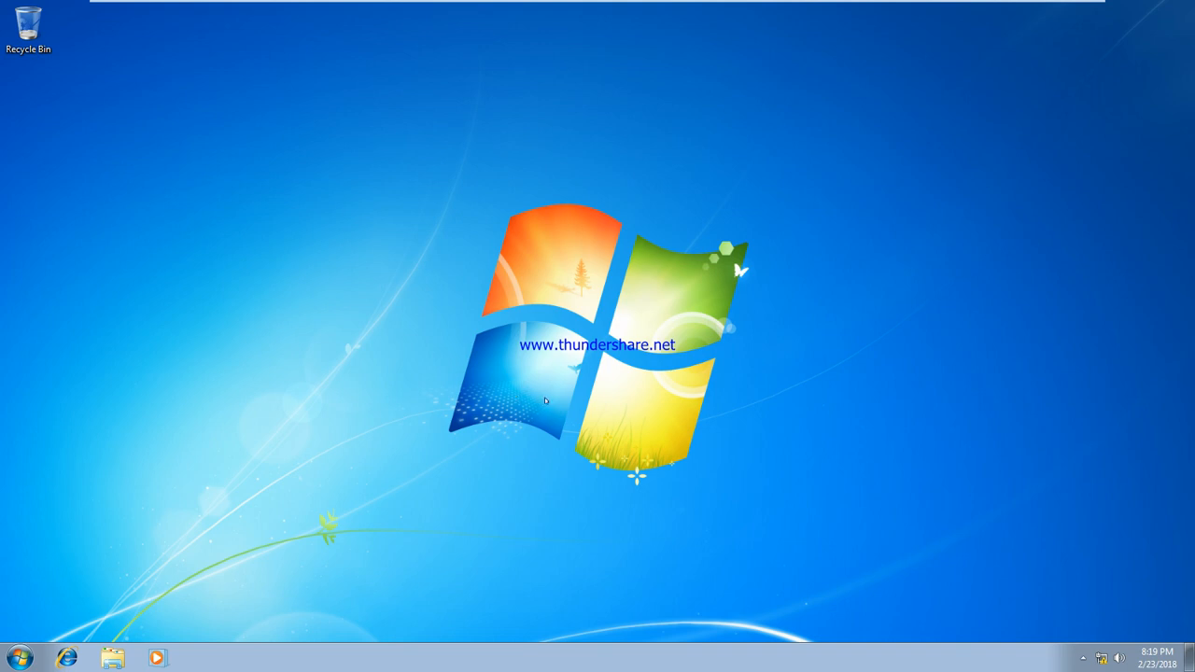
Browse to Local Disk (C:) > Users, look over the u1–u6 folders, and open u6
{"action": "left_click", "coordinate": [112, 659]}
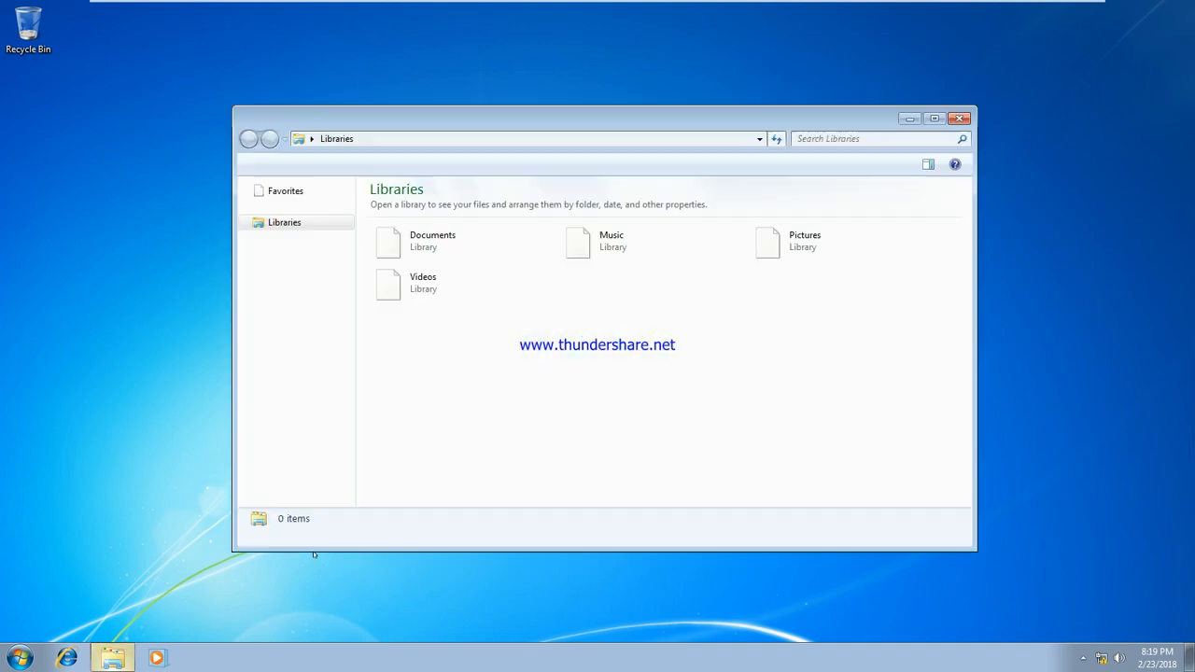
{"action": "left_click", "coordinate": [273, 364]}
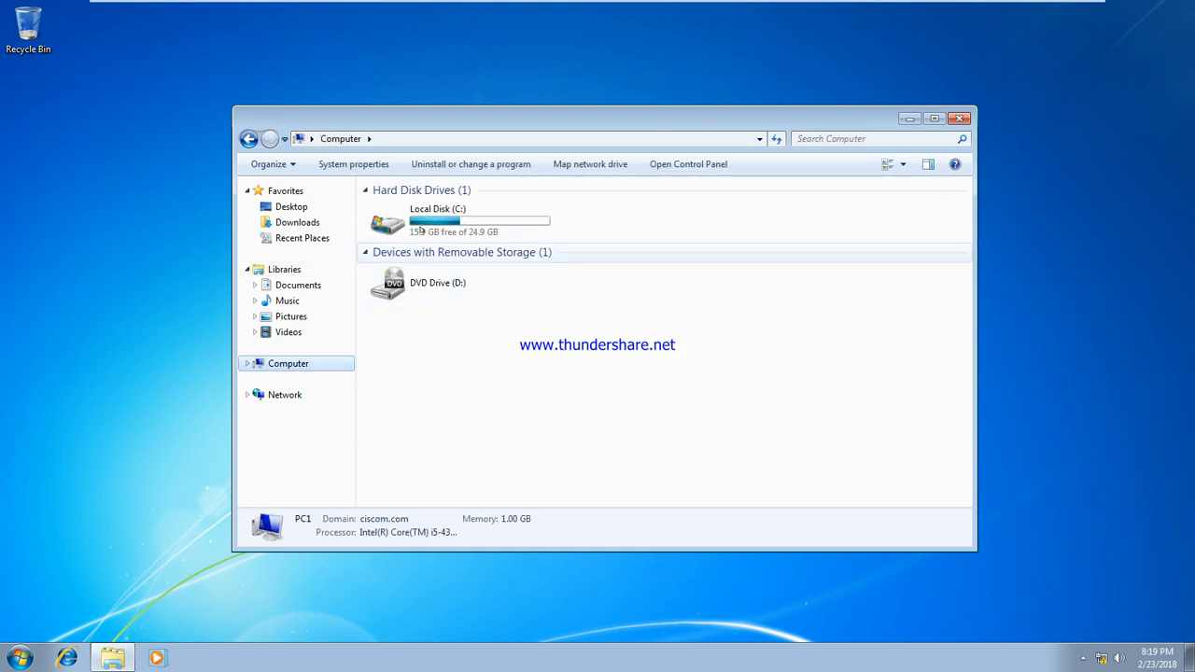
{"action": "double_click", "coordinate": [423, 233]}
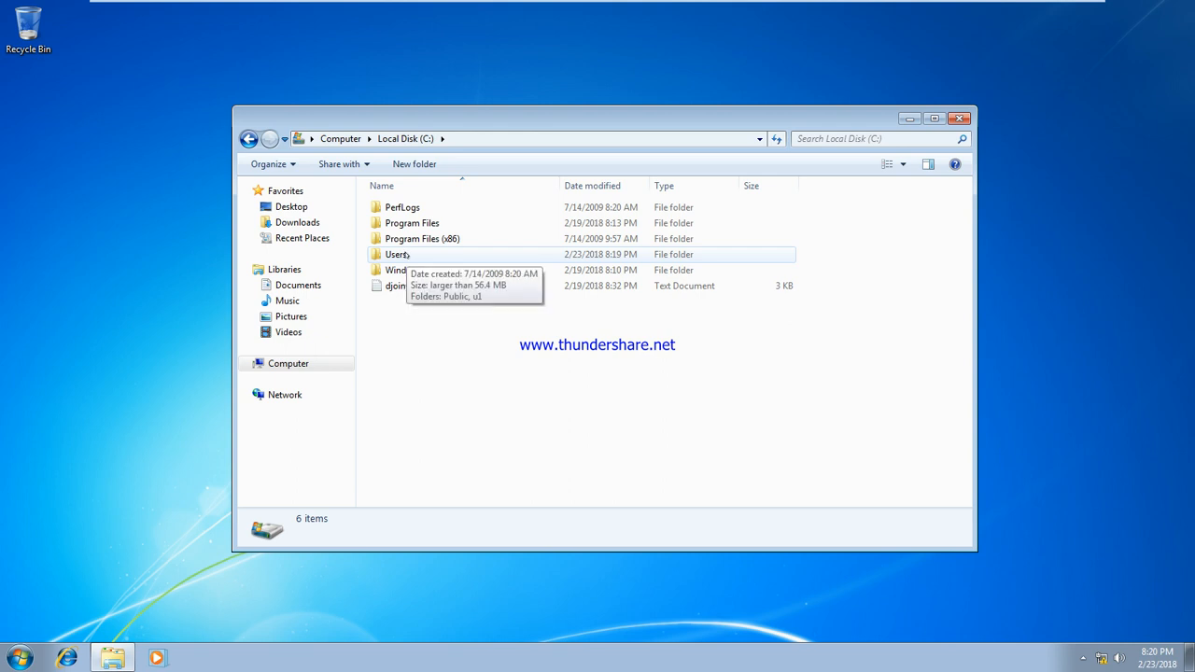
{"action": "left_click", "coordinate": [406, 256]}
{"action": "double_click", "coordinate": [406, 255]}
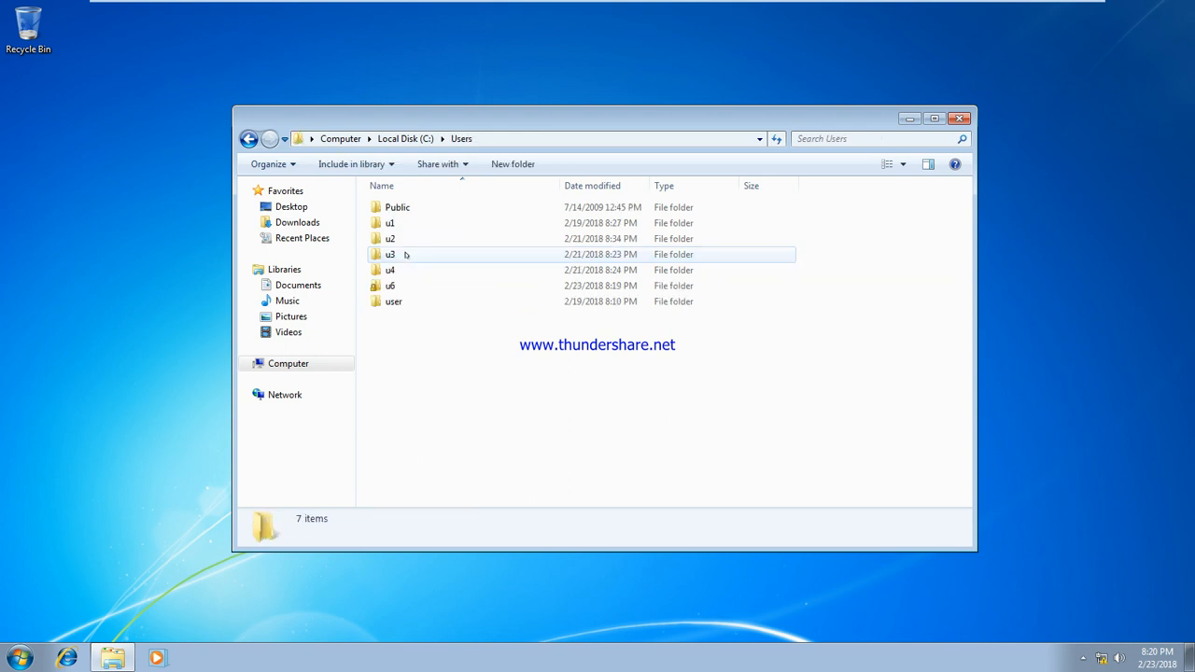
{"action": "left_click", "coordinate": [391, 225]}
{"action": "left_click", "coordinate": [392, 240]}
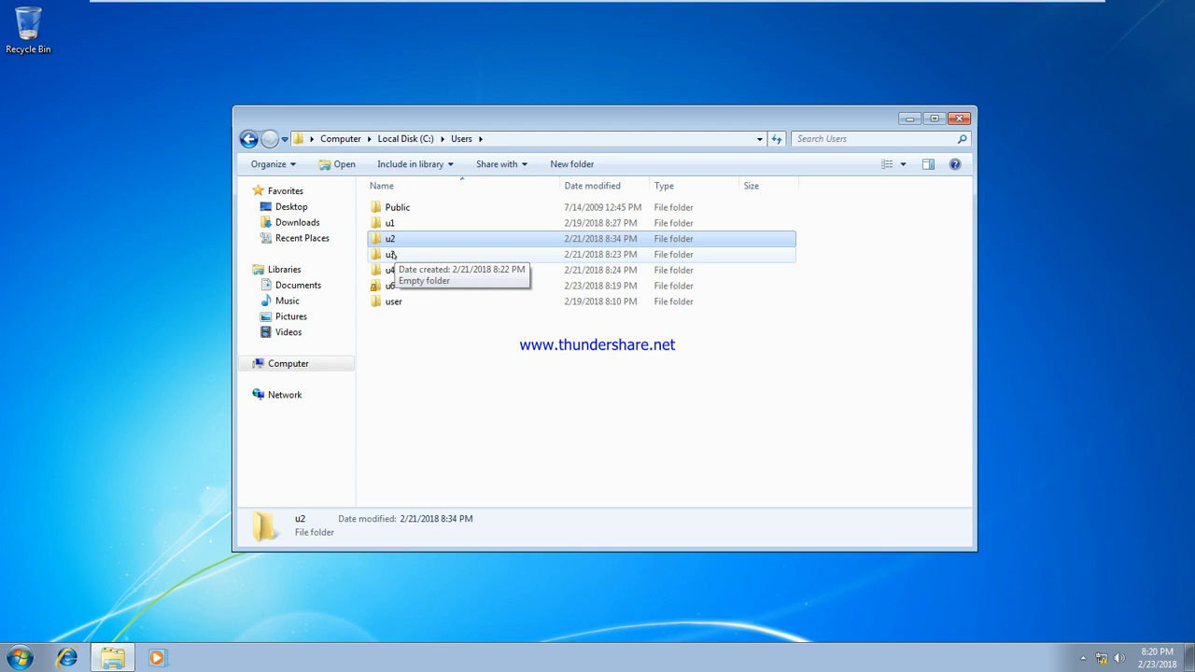
{"action": "left_click", "coordinate": [390, 255]}
{"action": "left_click", "coordinate": [391, 271]}
{"action": "left_click", "coordinate": [392, 286]}
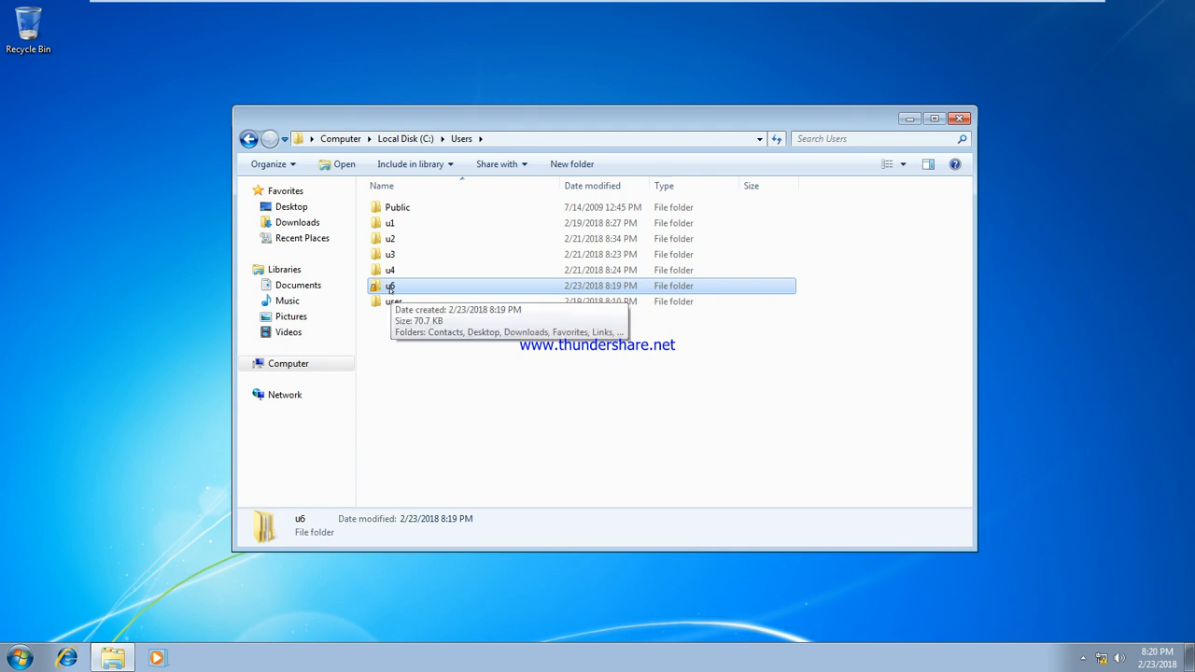
{"action": "double_click", "coordinate": [629, 288]}
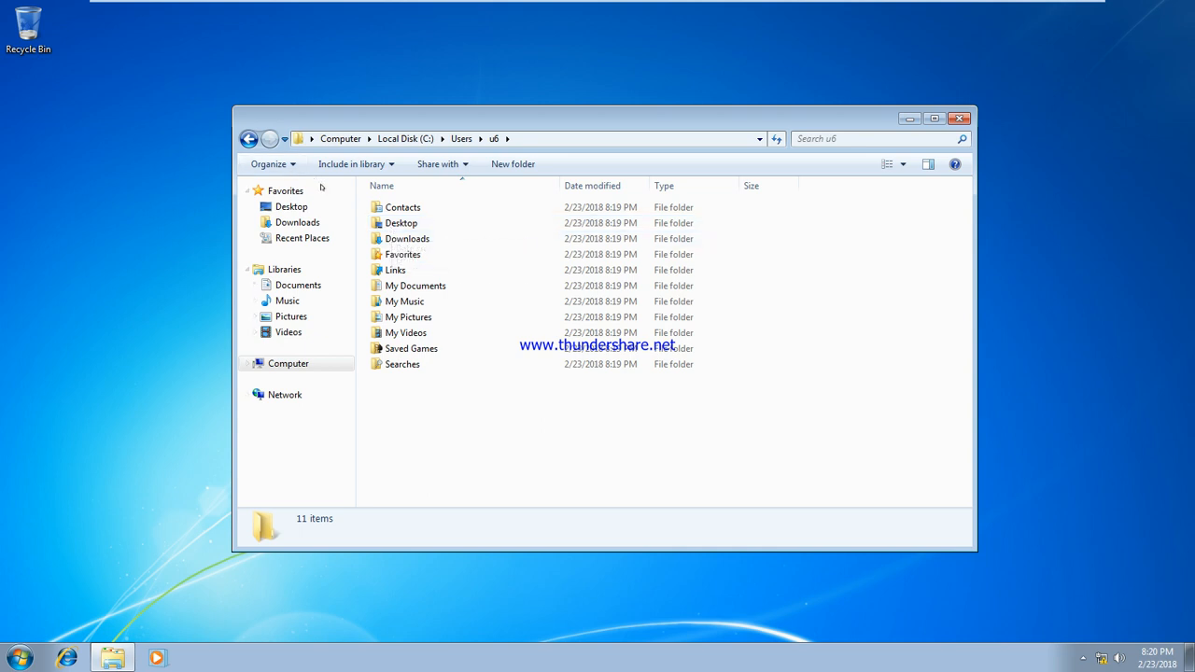
Turn on 'Show hidden files, folders, and drives' in Folder Options and apply it
{"action": "left_click", "coordinate": [270, 164]}
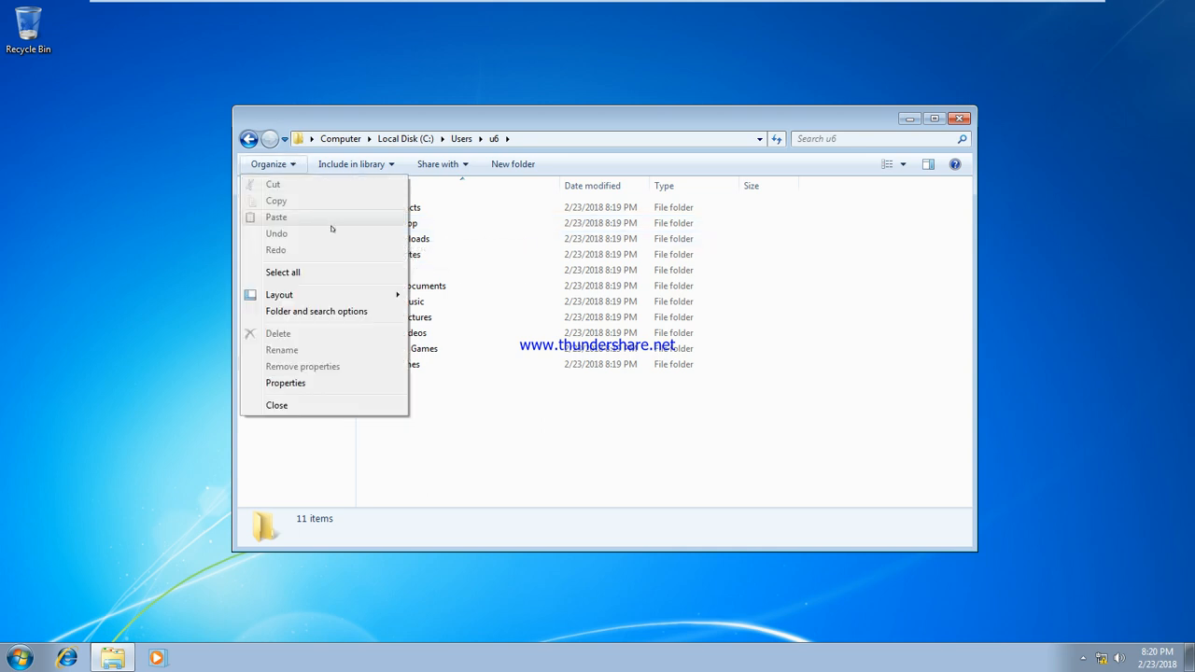
{"action": "left_click", "coordinate": [328, 311]}
{"action": "left_click", "coordinate": [311, 201]}
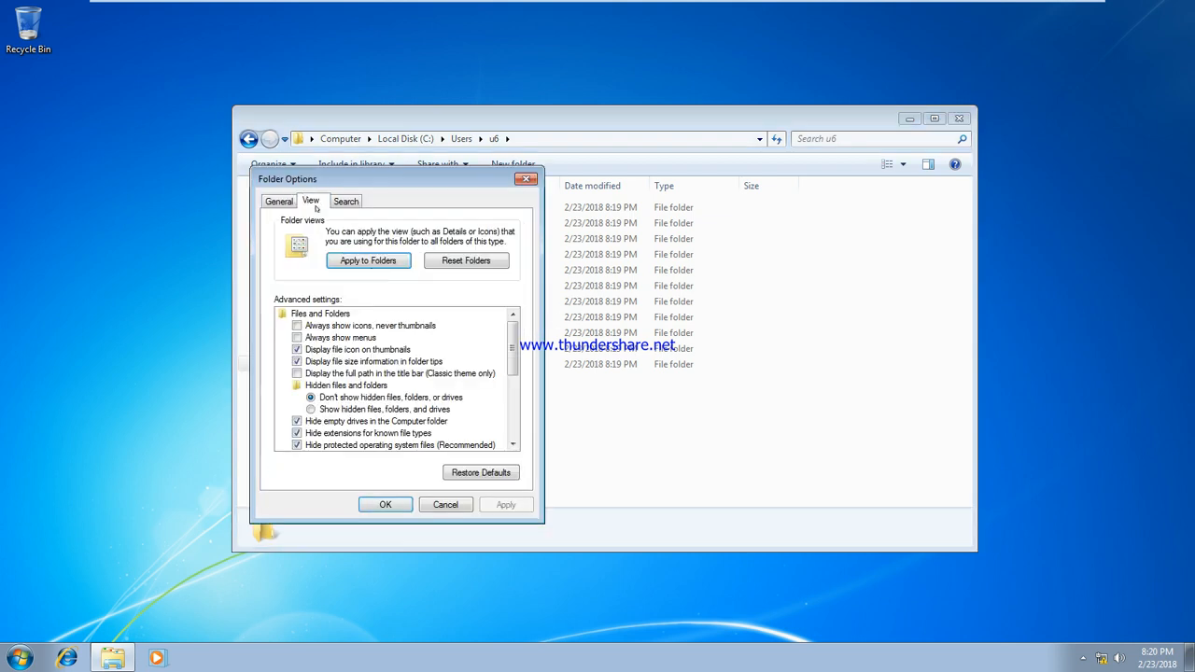
{"action": "left_click", "coordinate": [333, 409]}
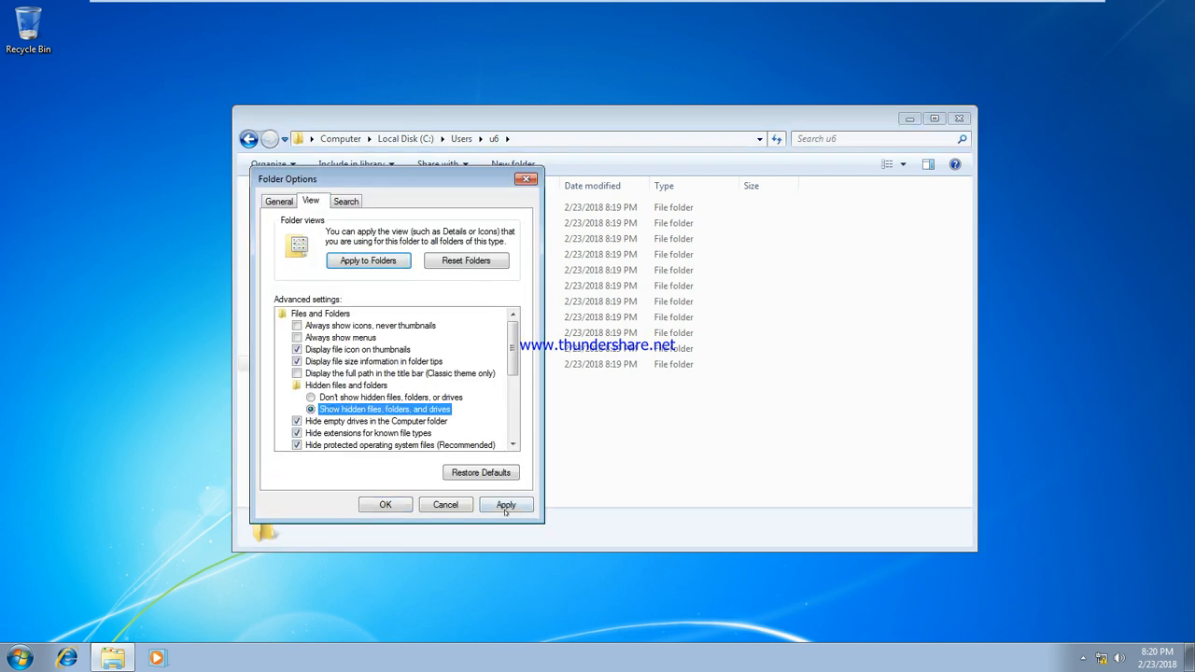
{"action": "left_click", "coordinate": [506, 504]}
{"action": "left_click", "coordinate": [385, 504]}
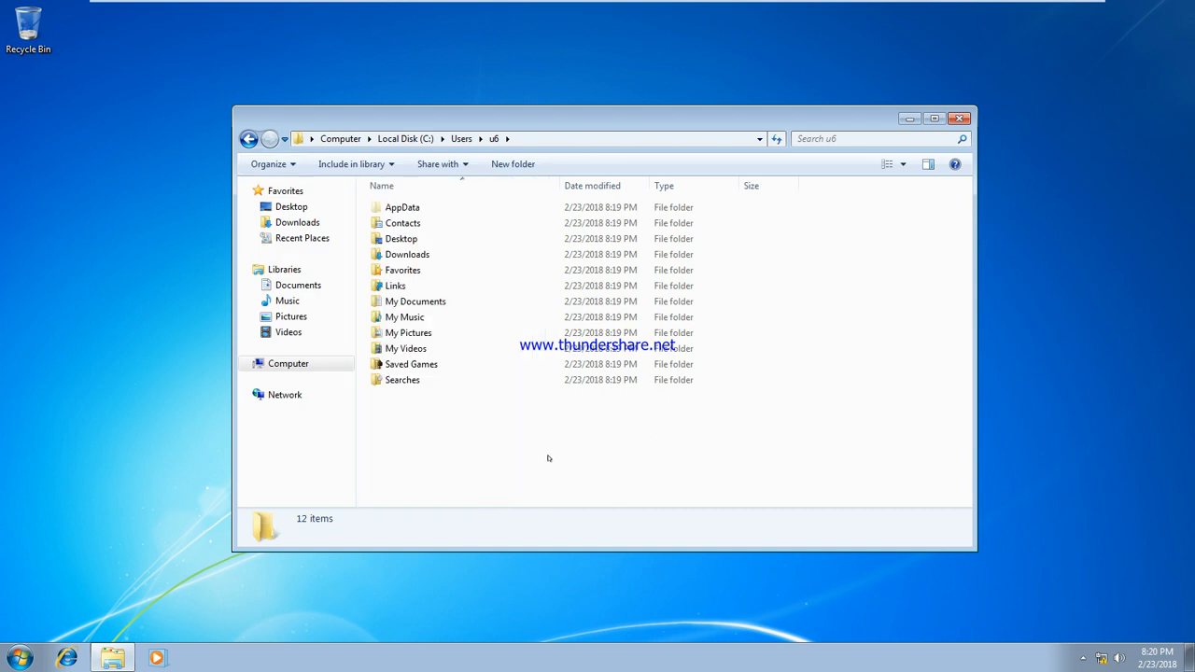
Inspect the now-visible AppData folder in u6's profile, then close the window
{"action": "left_click", "coordinate": [483, 207]}
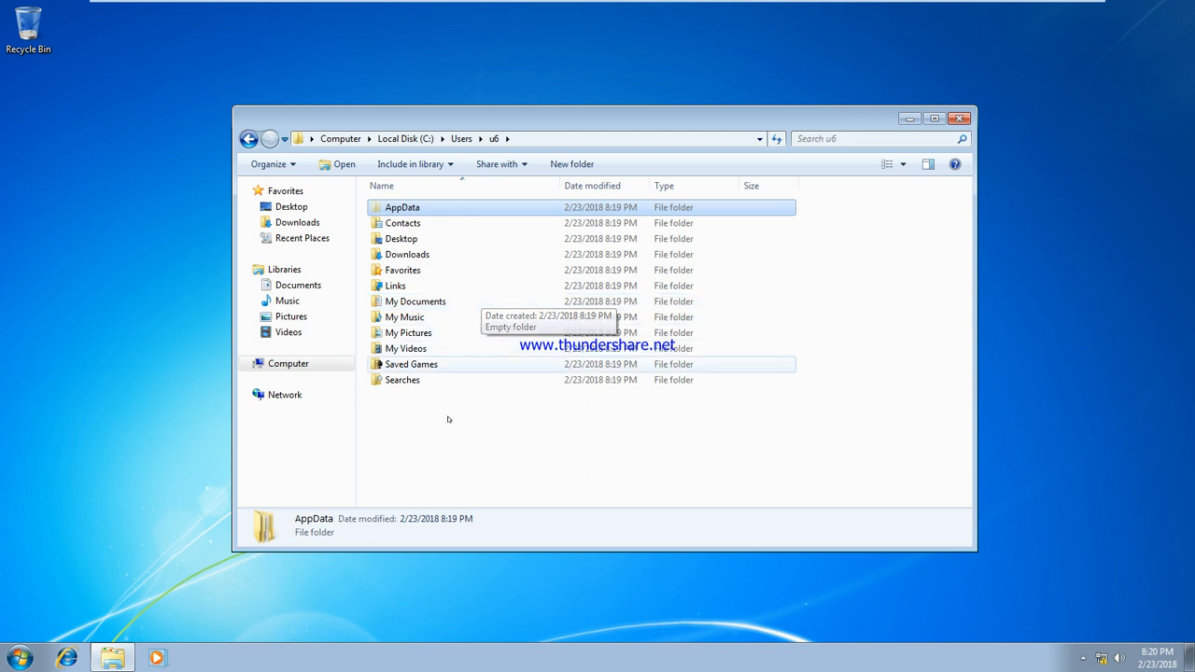
{"action": "left_click", "coordinate": [439, 461]}
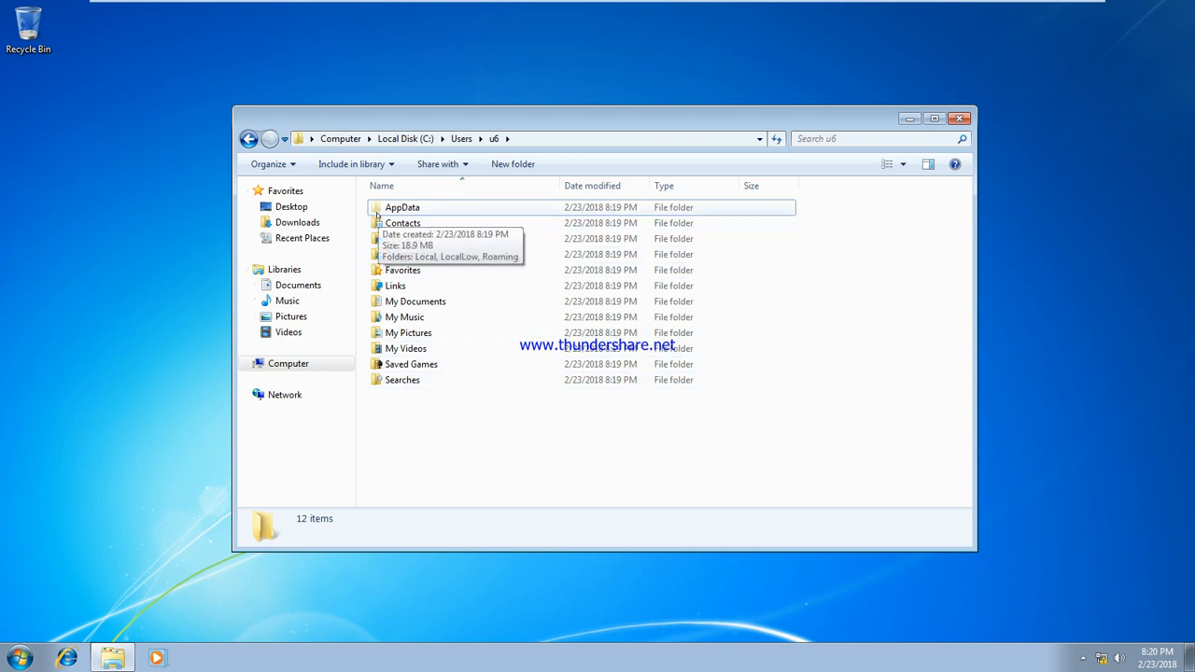
{"action": "left_click", "coordinate": [123, 126]}
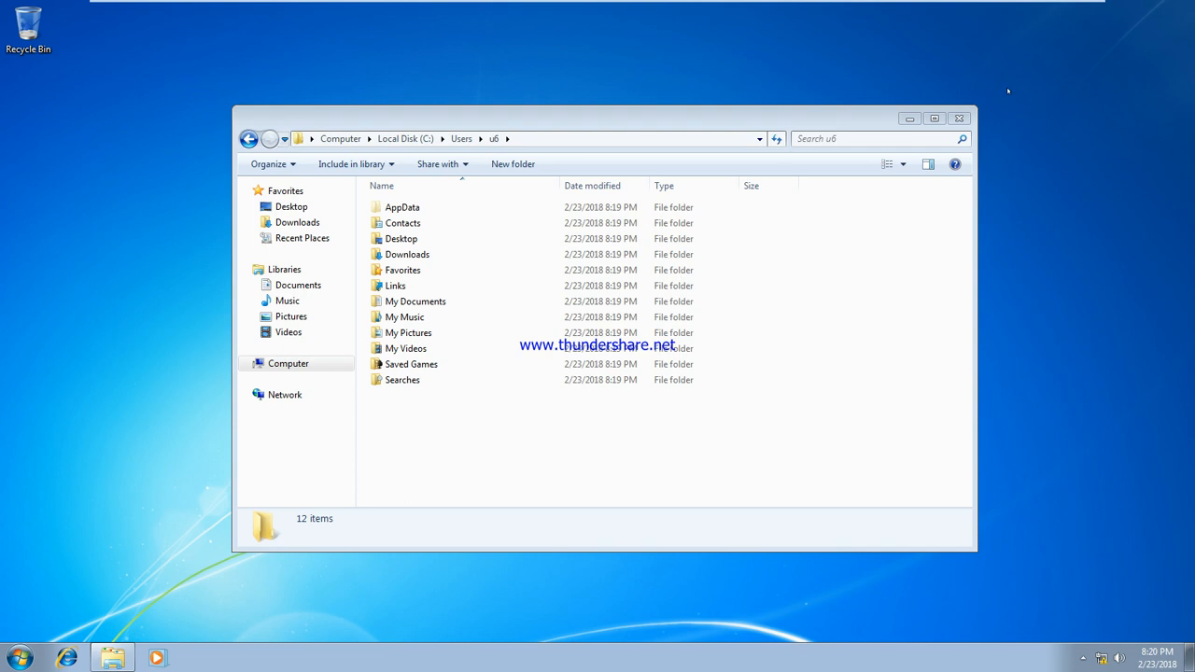
{"action": "left_click", "coordinate": [960, 119]}
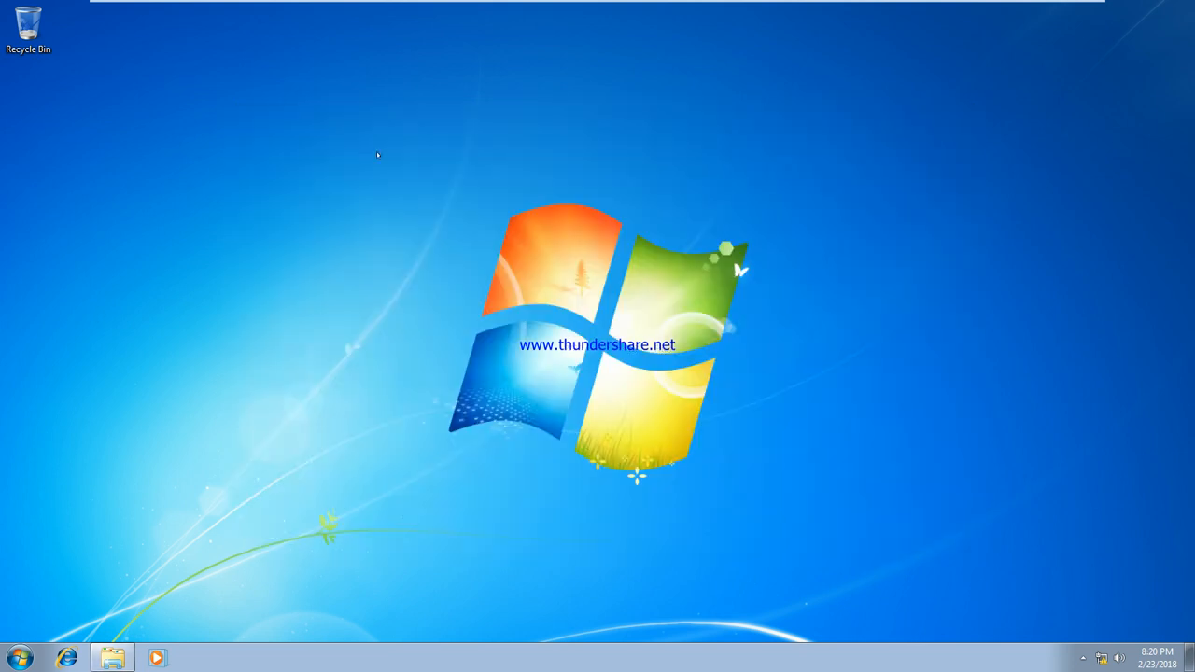
Create a New Text Document on the desktop with test text 'sdafdsafsdfsd', save it, and reopen it to check
{"action": "right_click", "coordinate": [113, 107]}
{"action": "mouse_move", "coordinate": [194, 212]}
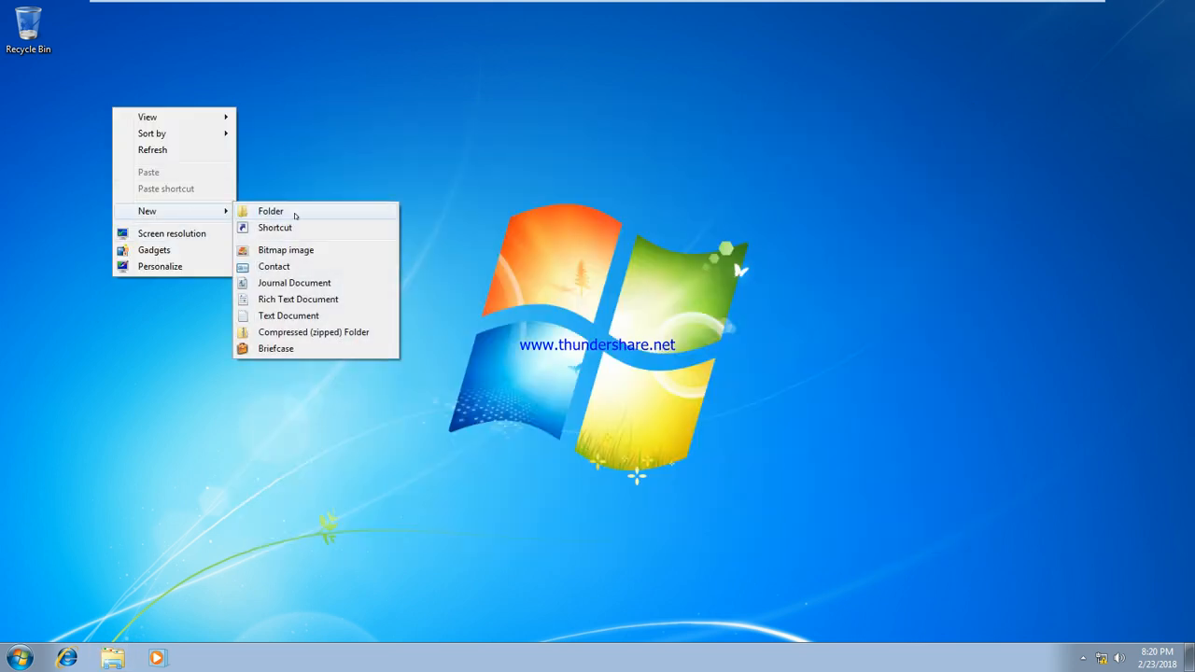
{"action": "left_click", "coordinate": [306, 316]}
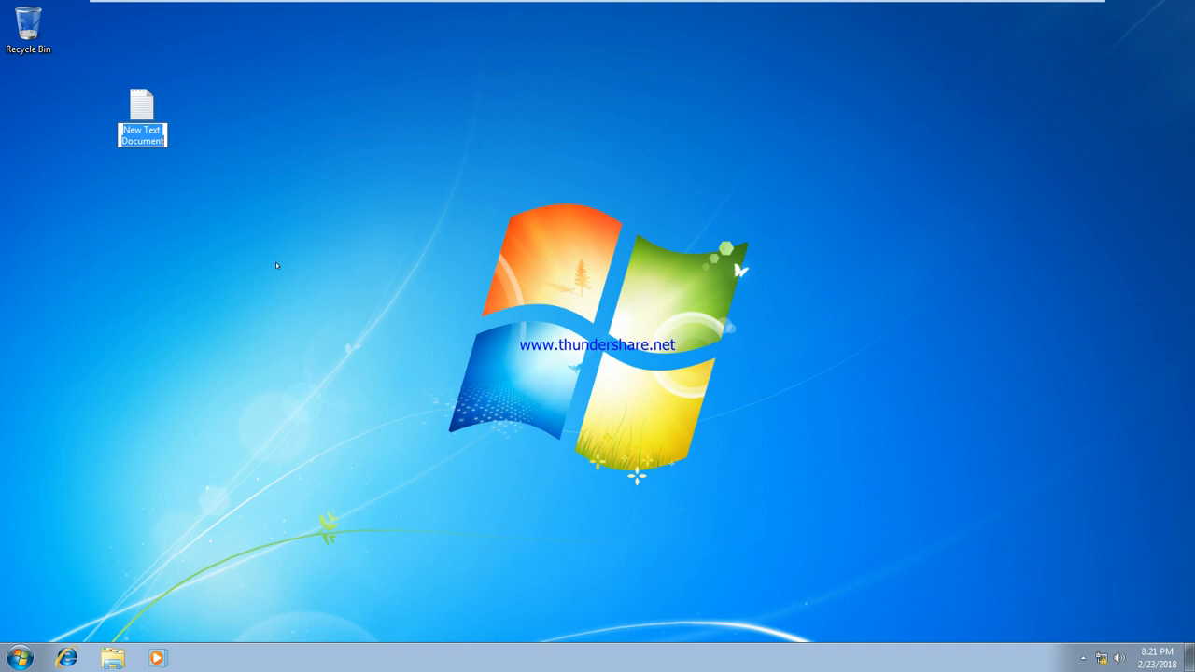
{"action": "key", "text": "Return"}
{"action": "key", "text": "Return"}
{"action": "type", "text": "sdaf"}
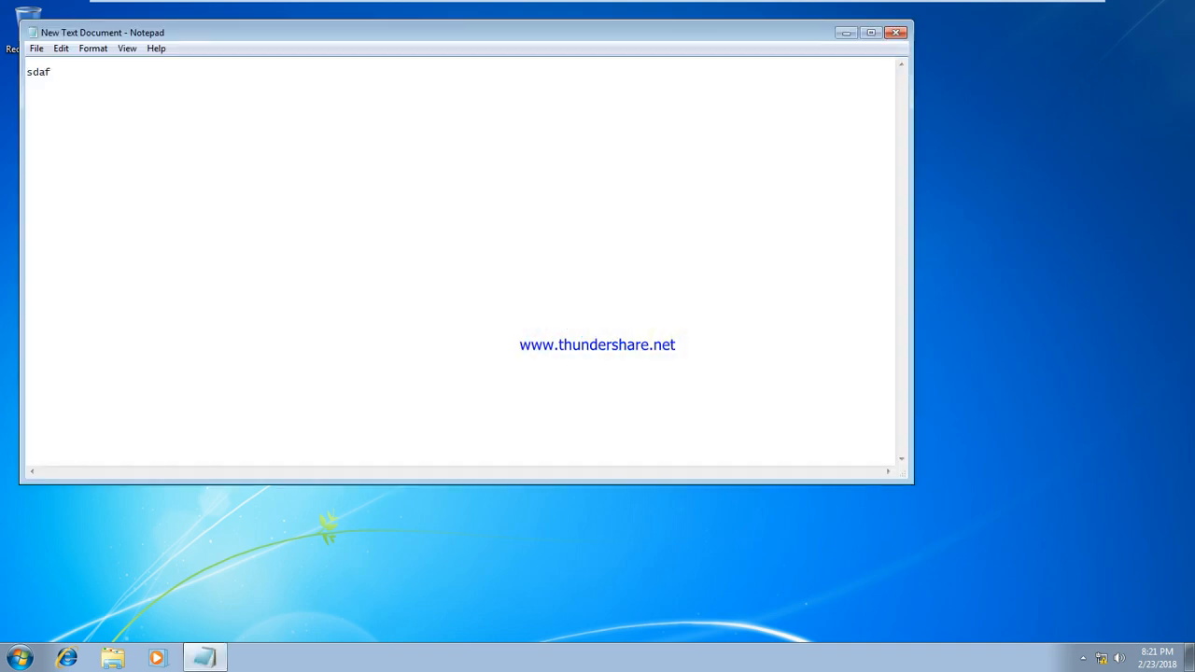
{"action": "type", "text": "dsafsdfsd"}
{"action": "key", "text": "alt+F4"}
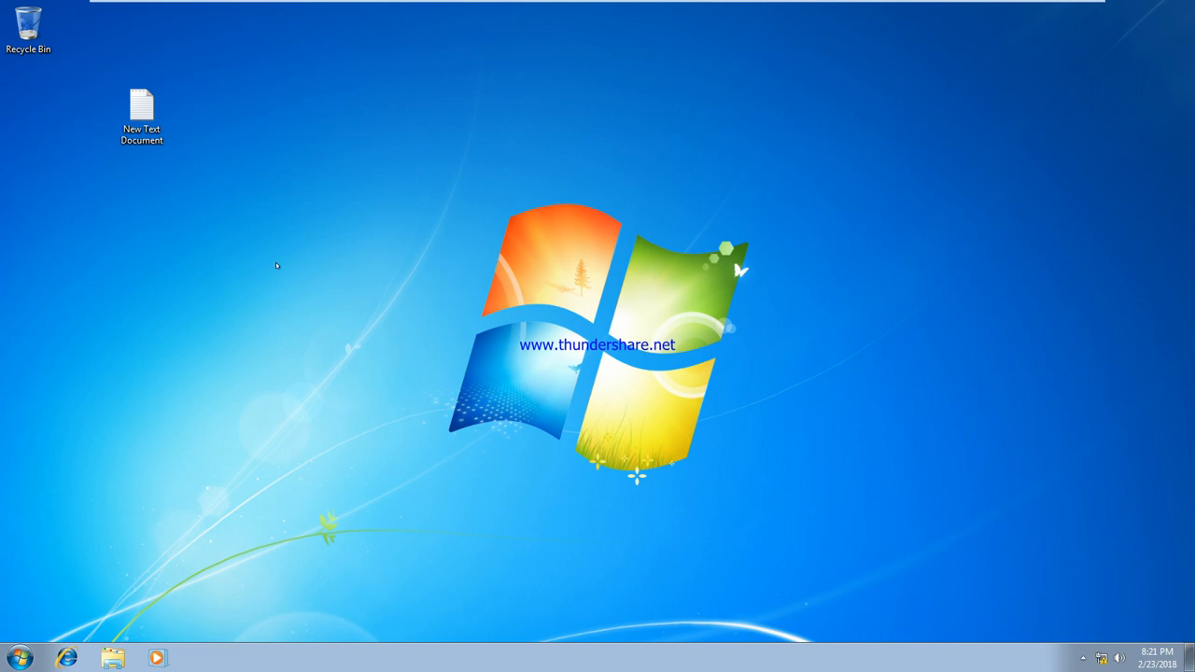
{"action": "double_click", "coordinate": [141, 110]}
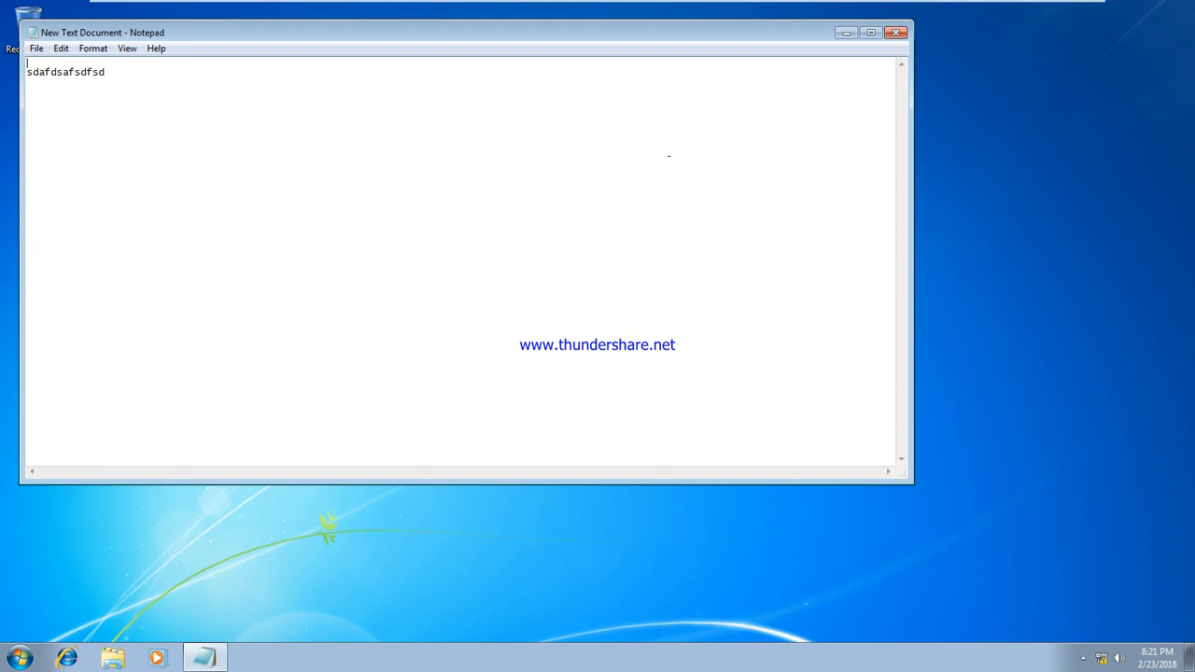
{"action": "left_click", "coordinate": [897, 31]}
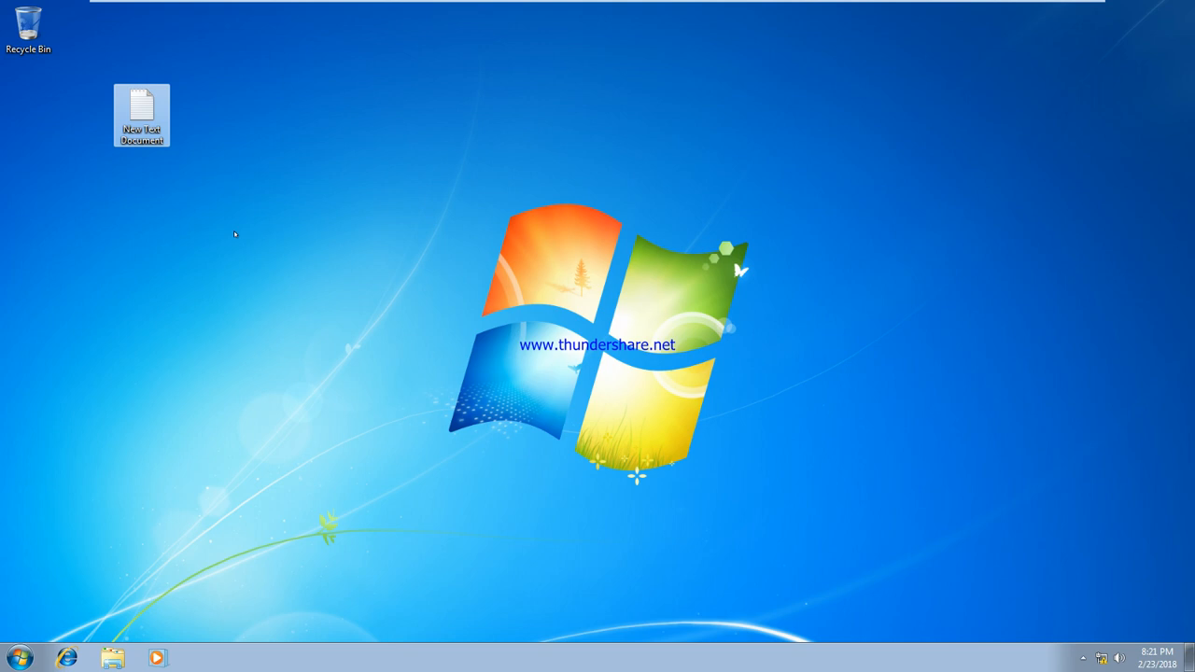
Drag the New Text Document icon to the desktop's left edge beneath the Recycle Bin
{"action": "left_click_drag", "start_coordinate": [140, 112], "coordinate": [34, 100]}
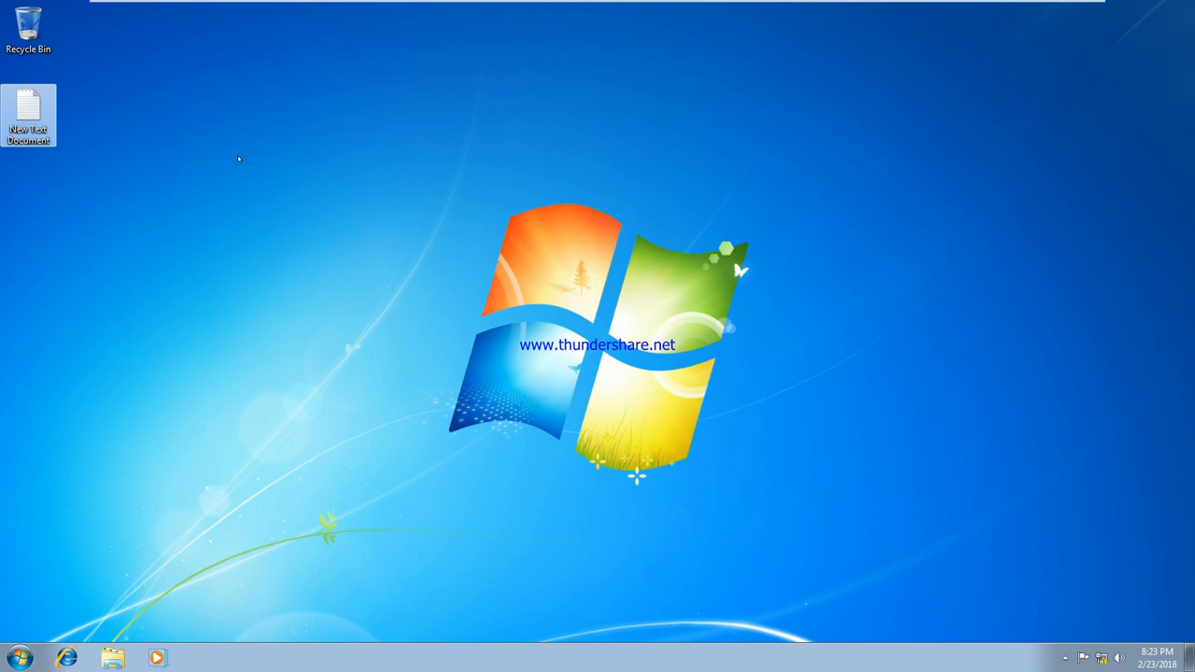
Switch to the MCse Training server VM and close the command prompt window
{"action": "mouse_move", "coordinate": [590, 4]}
{"action": "left_click", "coordinate": [696, 11]}
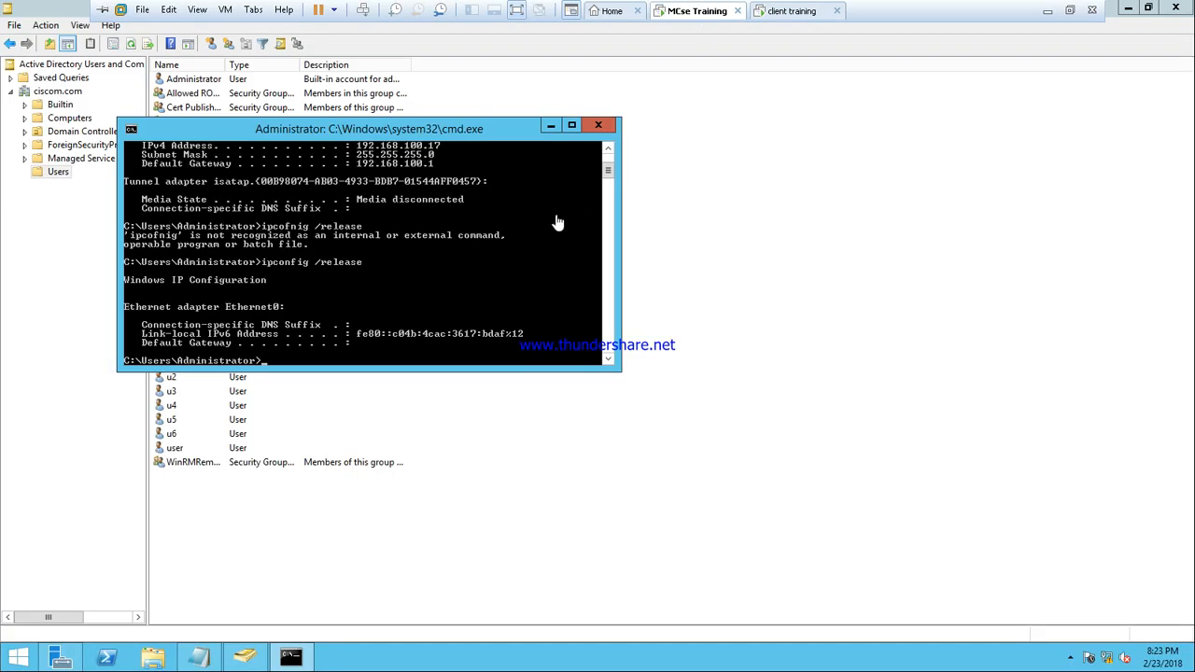
{"action": "left_click", "coordinate": [598, 125]}
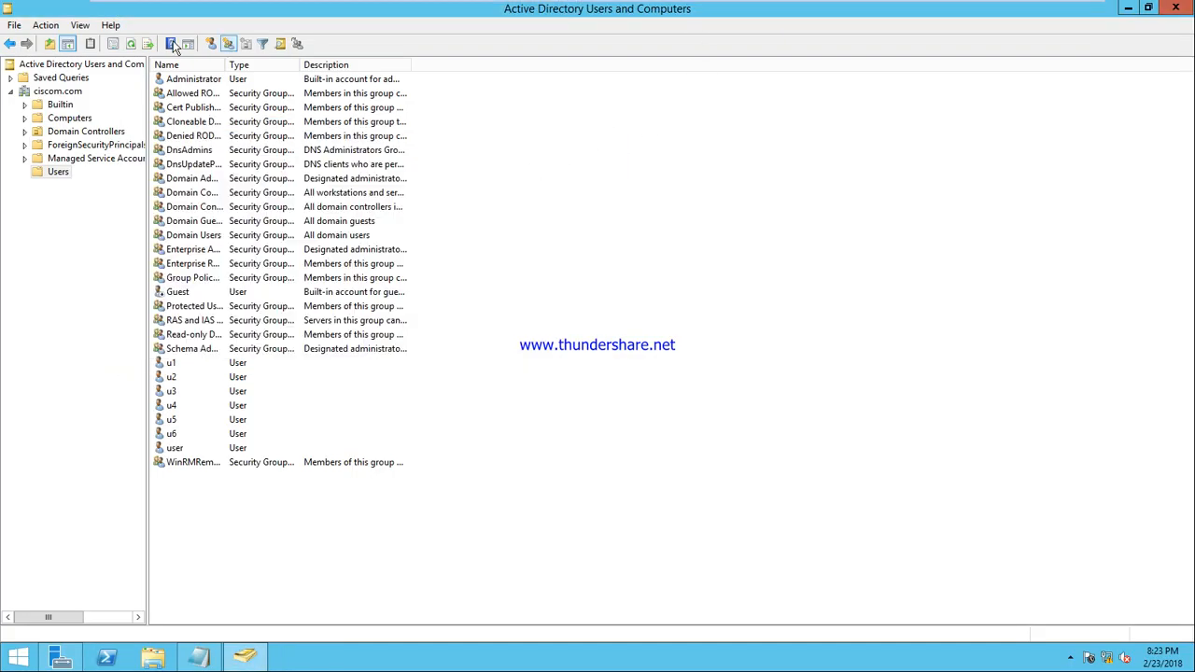
Create domain user u7 (name and logon u7) with no forced password change, then minimize the console
{"action": "left_click", "coordinate": [211, 44]}
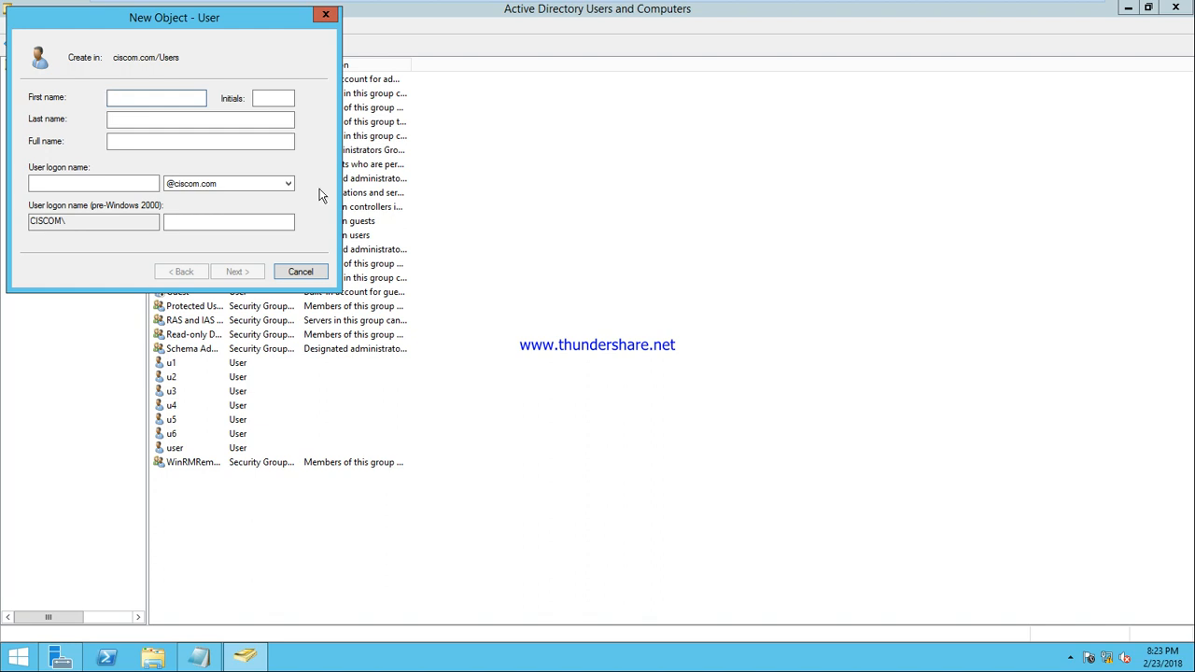
{"action": "type", "text": "u7"}
{"action": "key", "text": "Tab"}
{"action": "key", "text": "Tab"}
{"action": "key", "text": "Tab"}
{"action": "key", "text": "Tab"}
{"action": "type", "text": "u7"}
{"action": "key", "text": "Return"}
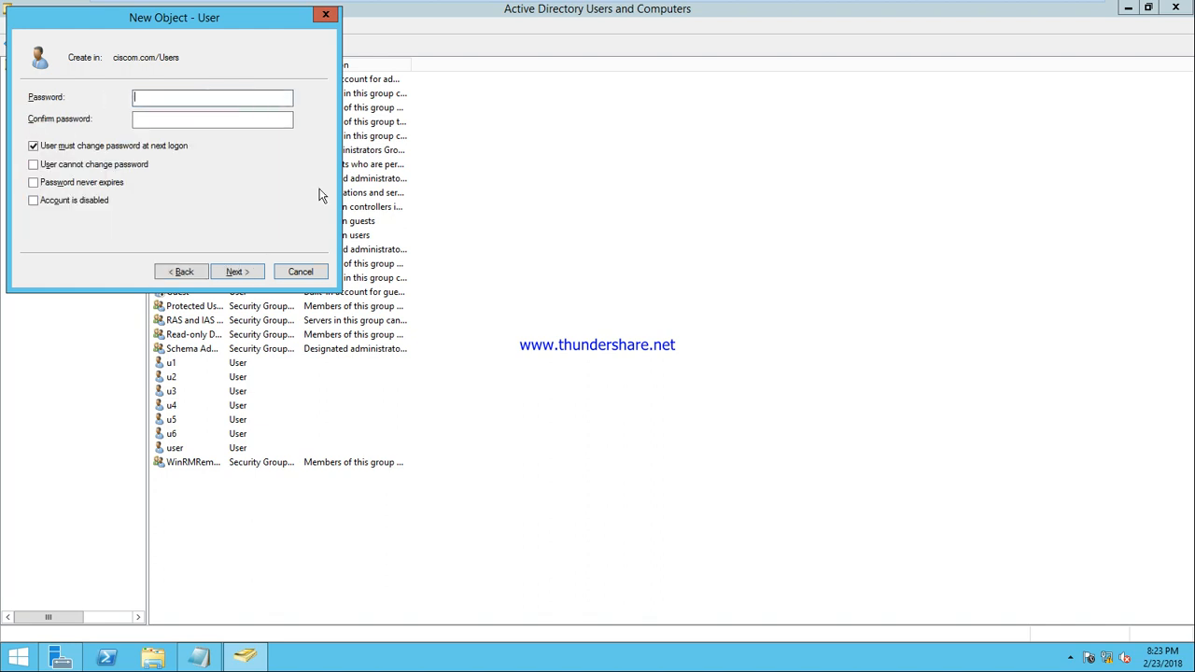
{"action": "key", "text": "space"}
{"action": "key", "text": "Return"}
{"action": "key", "text": "Return"}
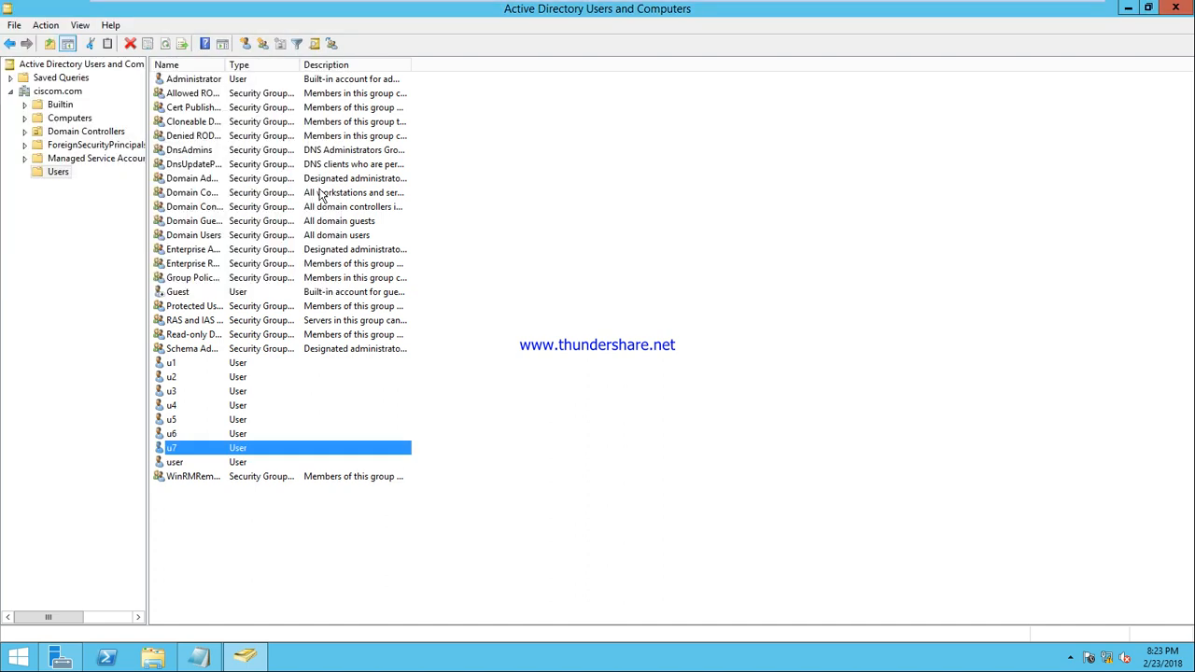
{"action": "left_click", "coordinate": [1130, 15]}
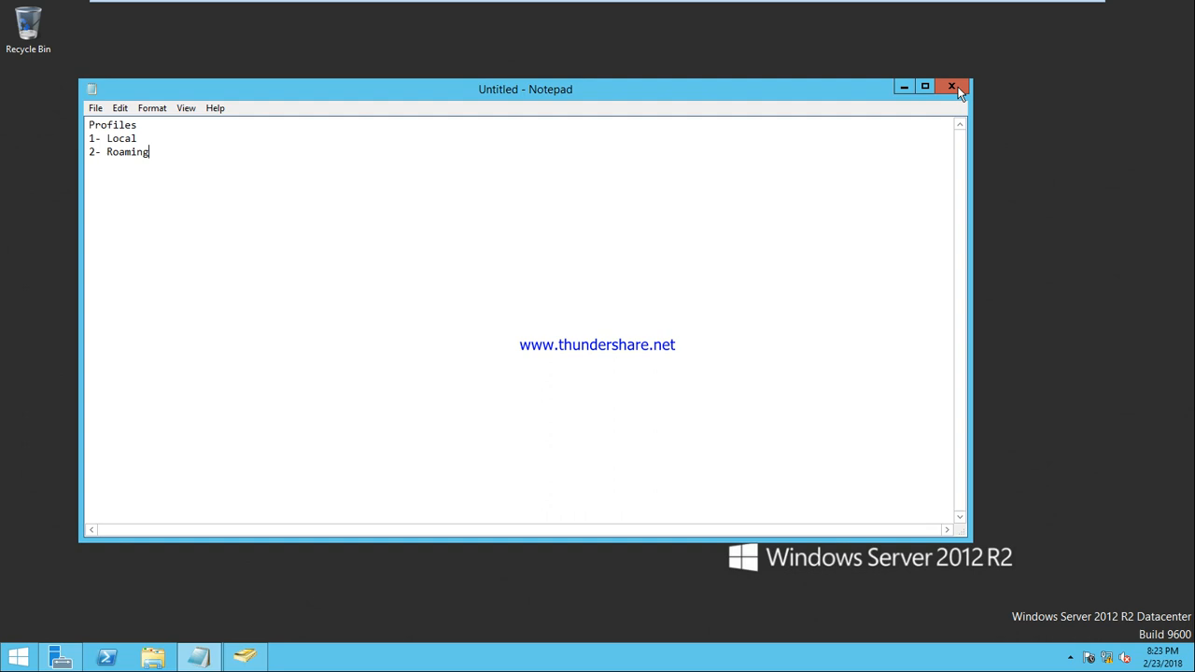
Create a new folder named profile at the root of Local Disk (C:)
{"action": "left_click", "coordinate": [903, 86]}
{"action": "left_click", "coordinate": [154, 658]}
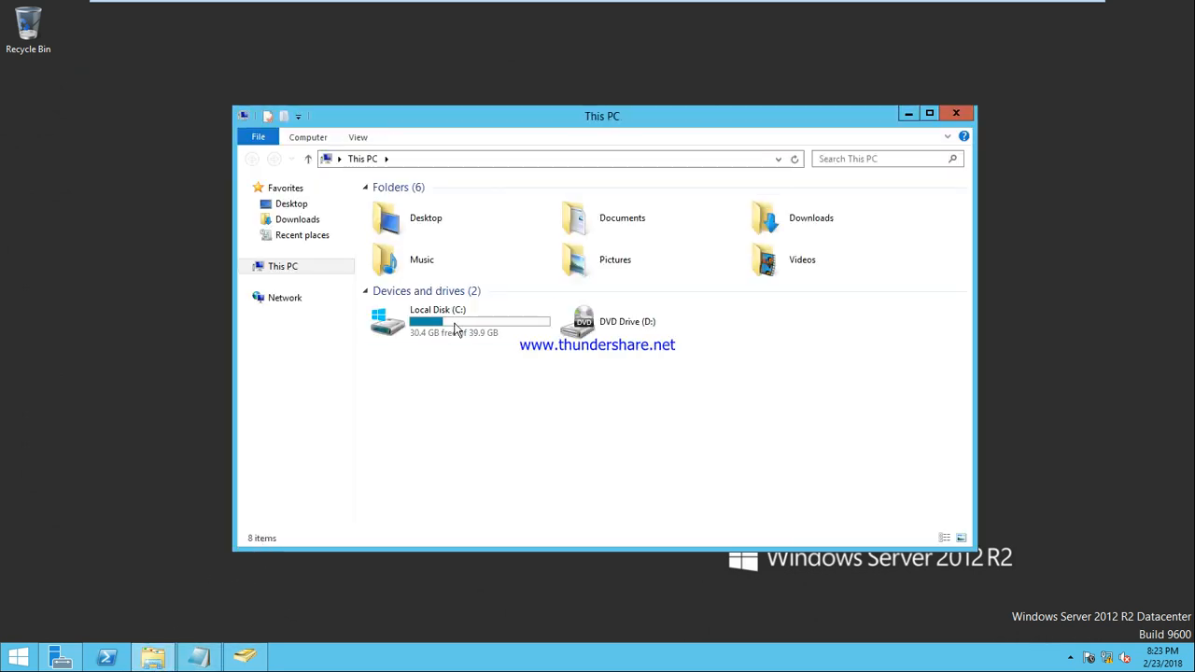
{"action": "double_click", "coordinate": [452, 316]}
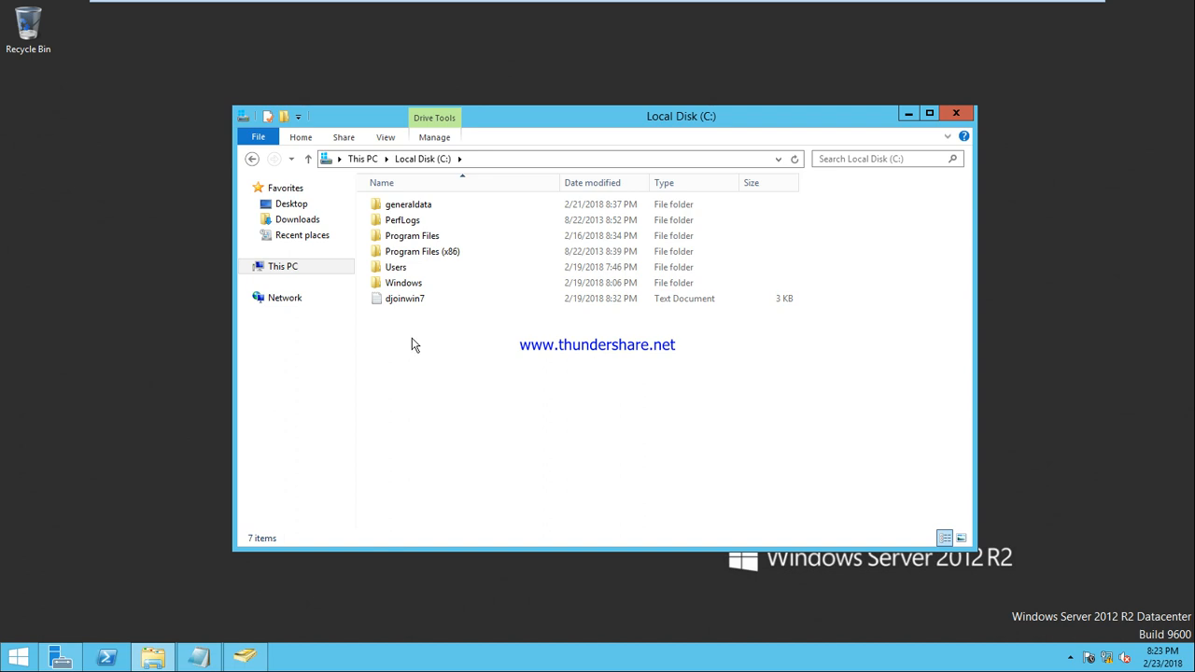
{"action": "key", "text": "ctrl+shift+n"}
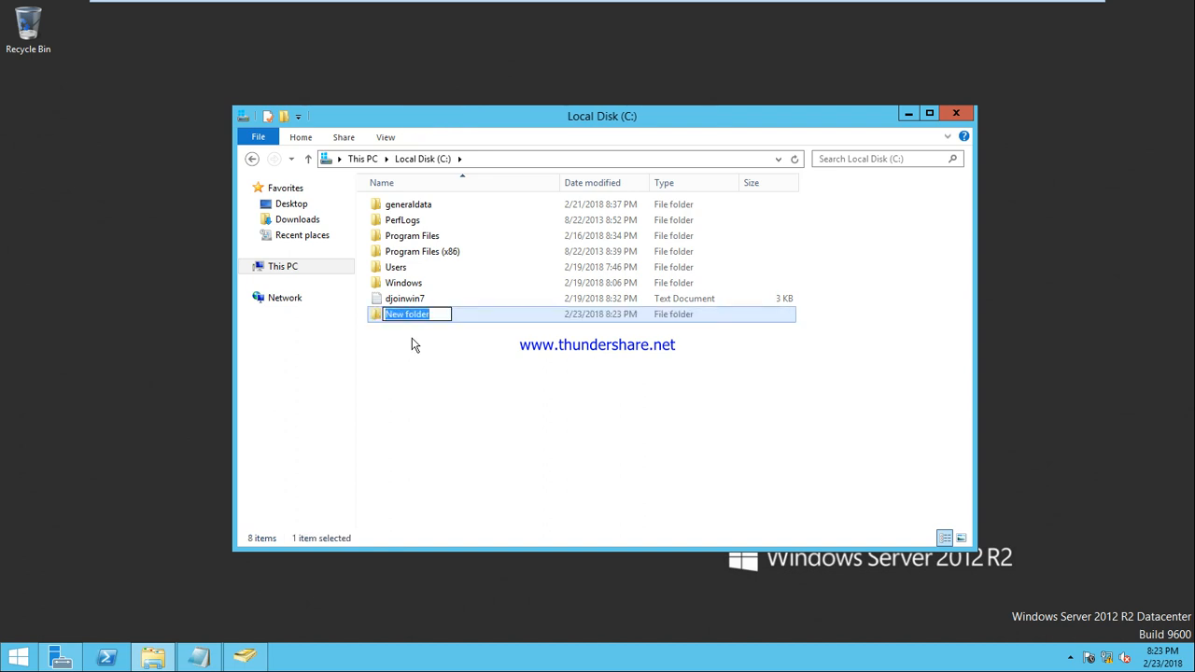
{"action": "type", "text": "profile"}
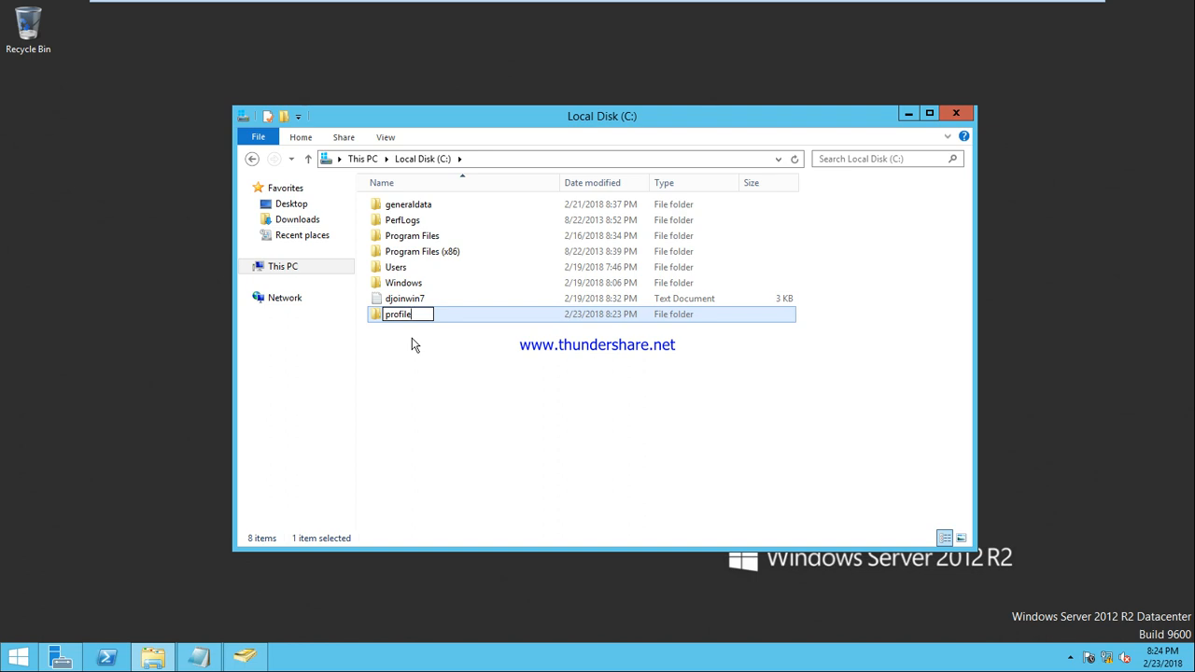
{"action": "key", "text": "Return"}
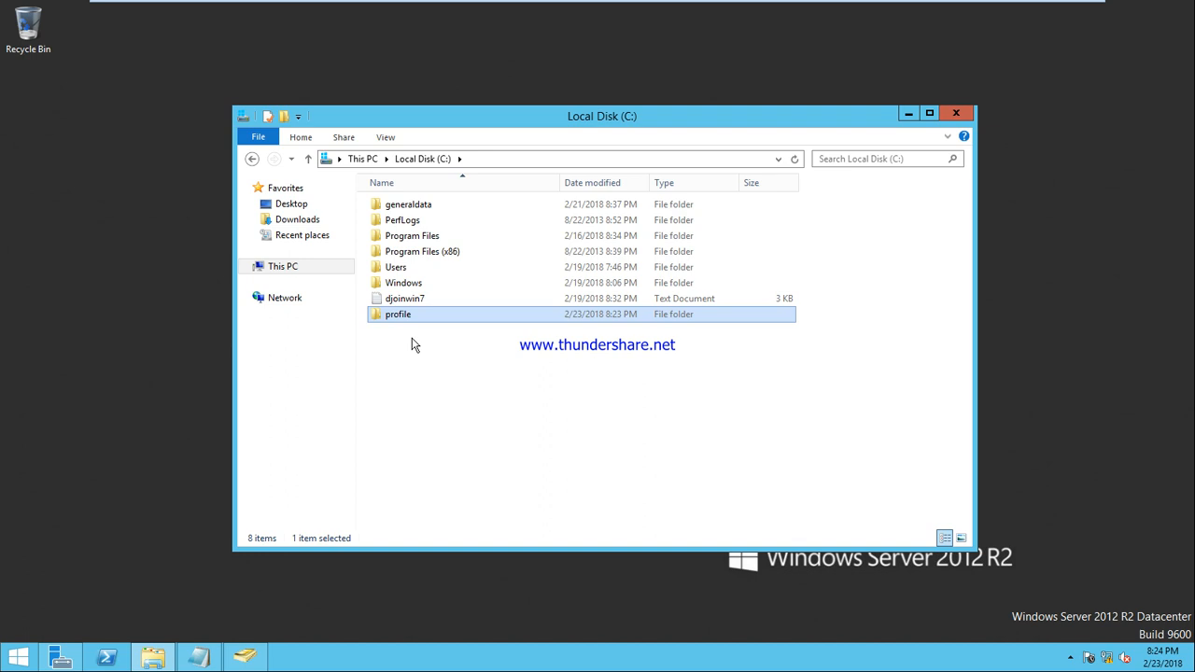
Share the profile folder with Everyone at Read/Write permission
{"action": "right_click", "coordinate": [385, 314]}
{"action": "left_click", "coordinate": [464, 550]}
{"action": "left_click", "coordinate": [457, 315]}
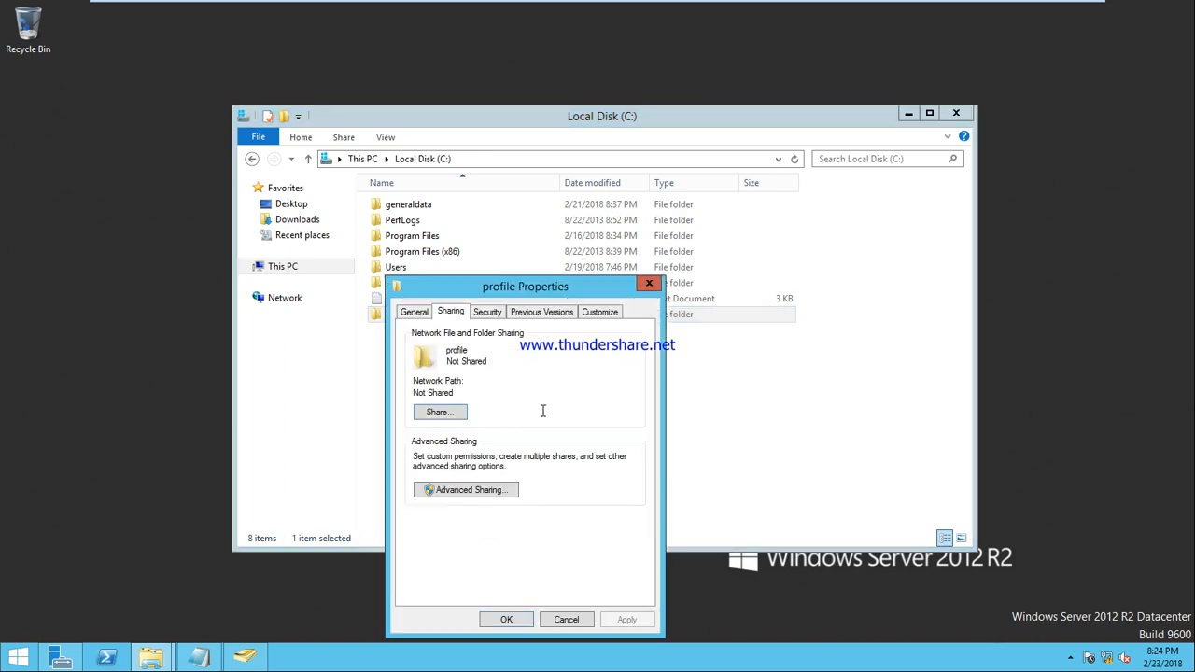
{"action": "left_click", "coordinate": [440, 416]}
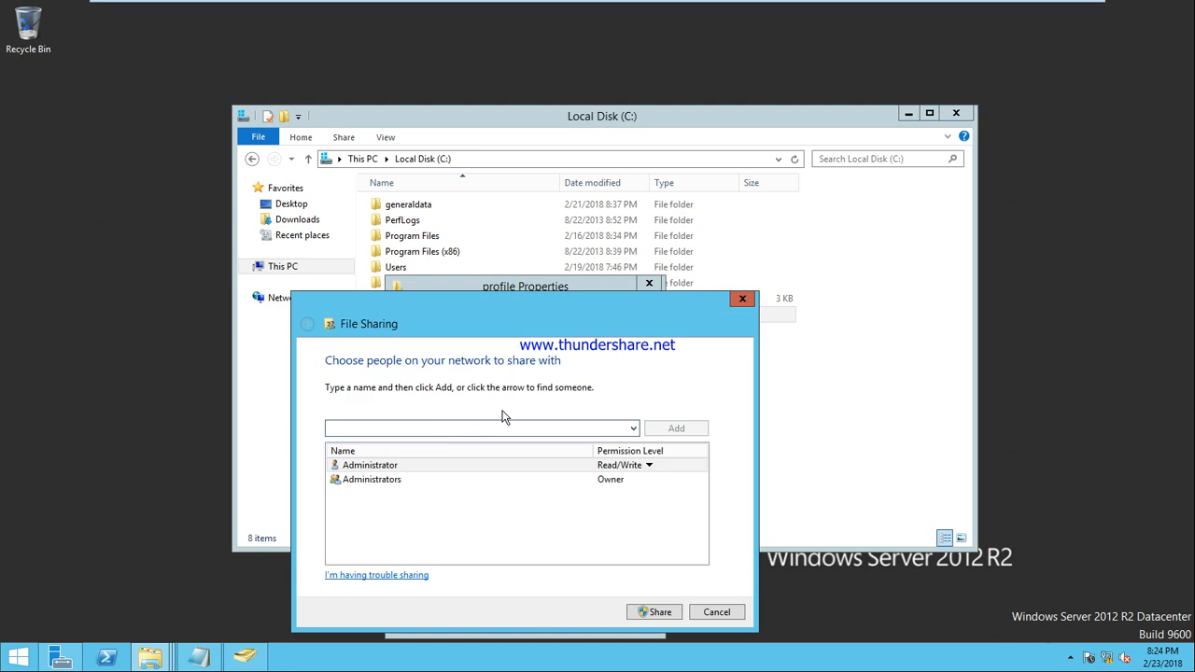
{"action": "left_click", "coordinate": [633, 428]}
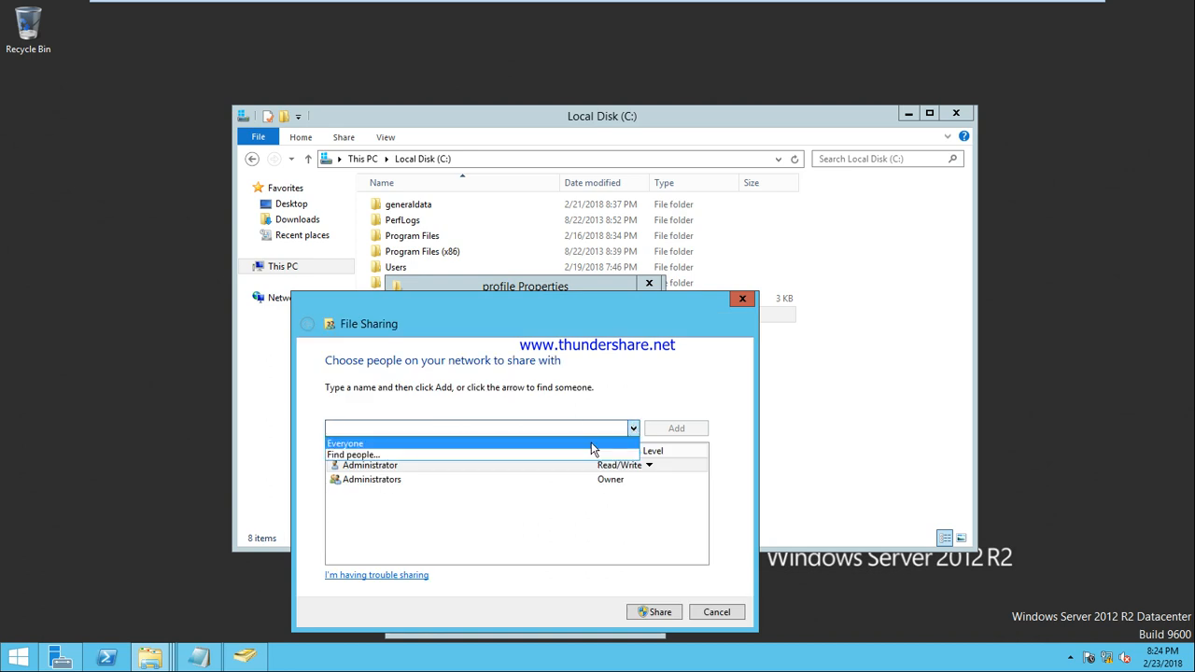
{"action": "left_click", "coordinate": [592, 444]}
{"action": "left_click", "coordinate": [676, 429]}
{"action": "left_click", "coordinate": [625, 494]}
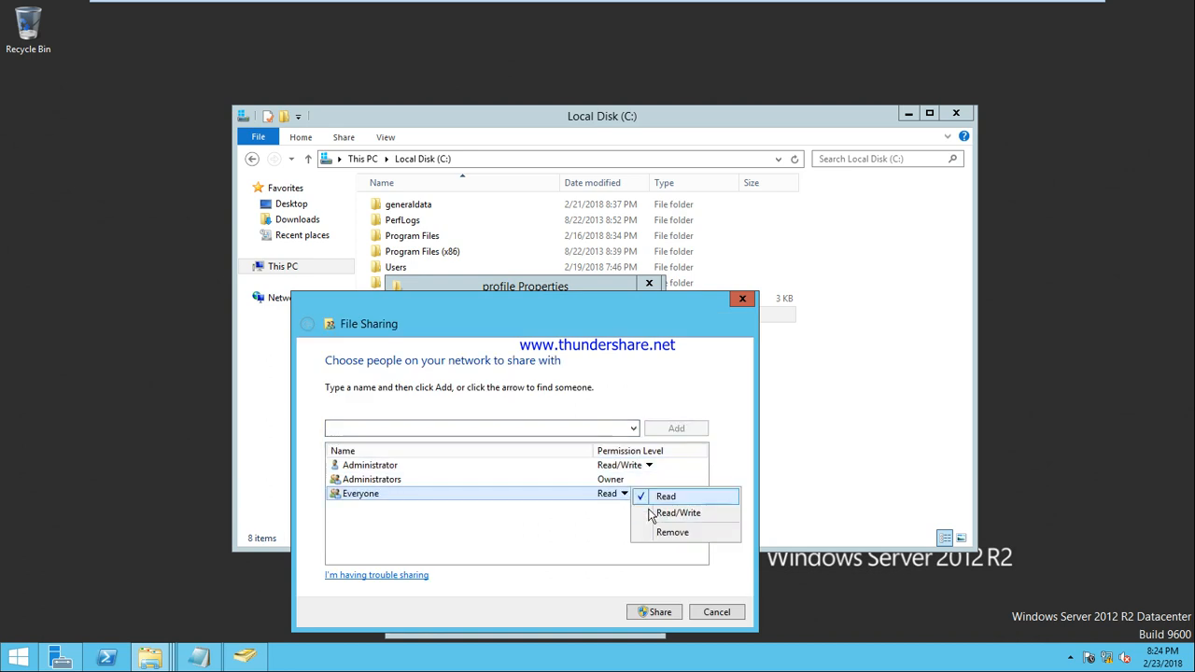
{"action": "left_click", "coordinate": [655, 515]}
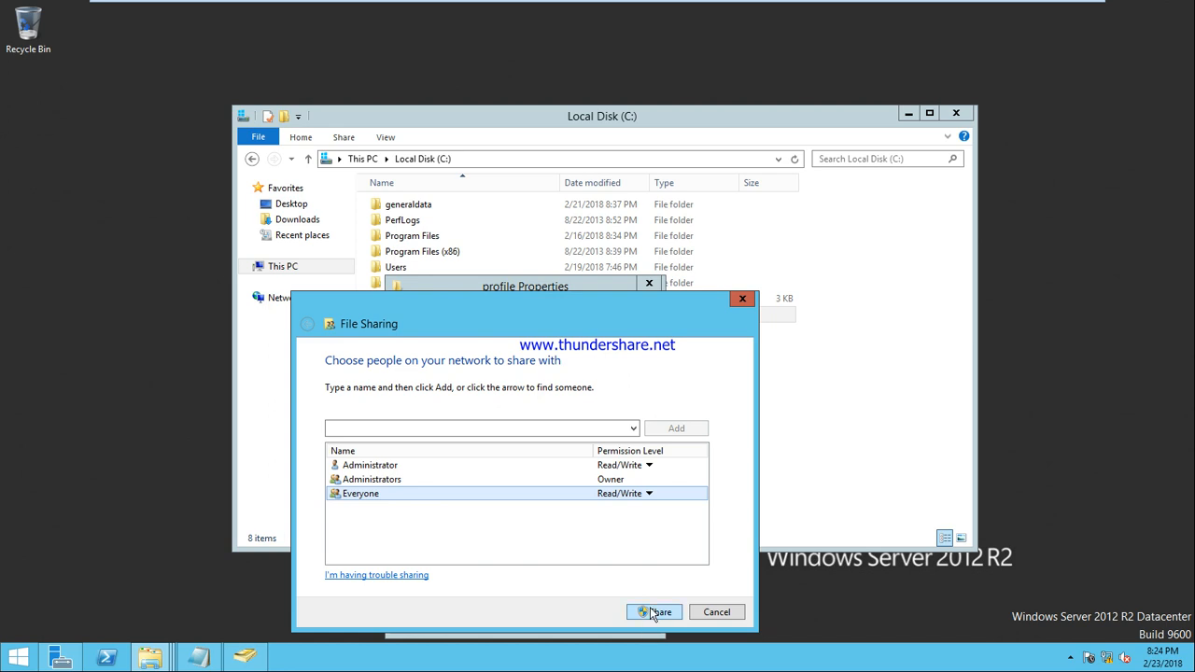
{"action": "left_click", "coordinate": [651, 613]}
{"action": "left_click", "coordinate": [720, 612]}
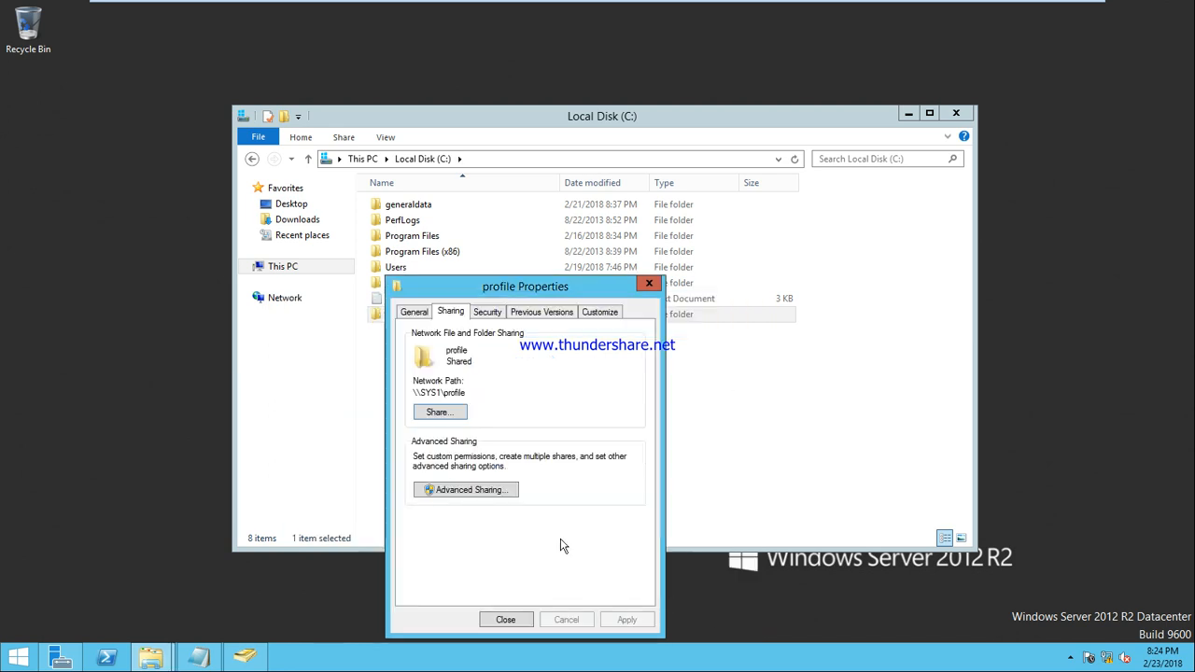
Review the profile folder's Security permissions, then open it to confirm it is empty
{"action": "left_click", "coordinate": [490, 314]}
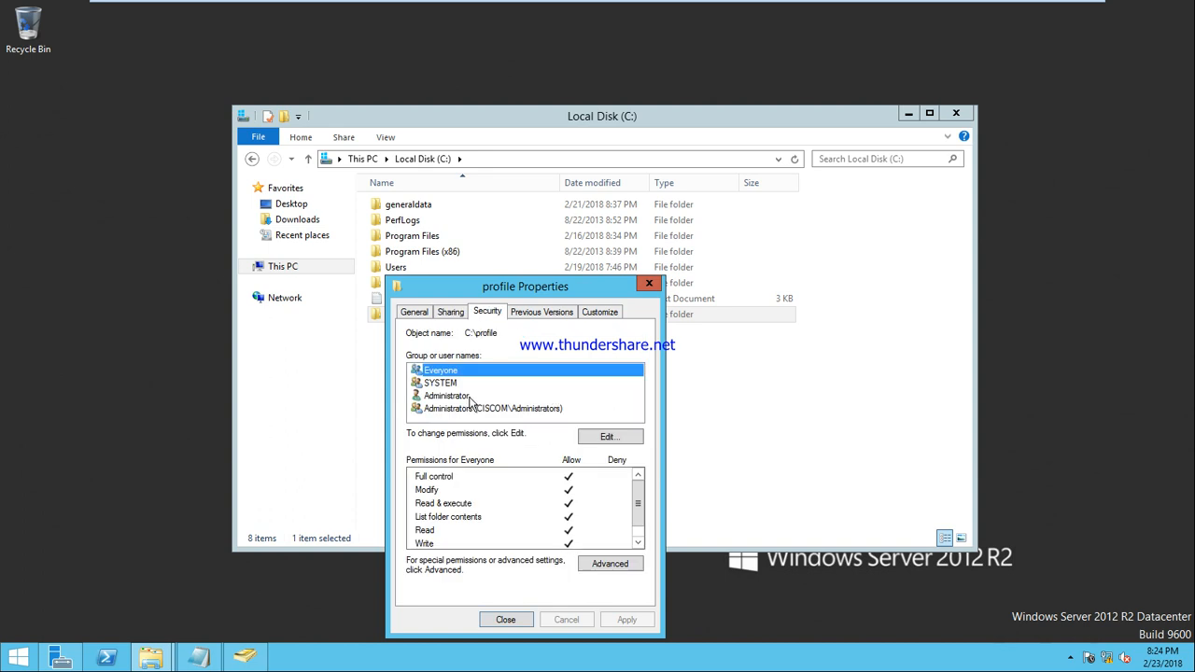
{"action": "left_click", "coordinate": [520, 622]}
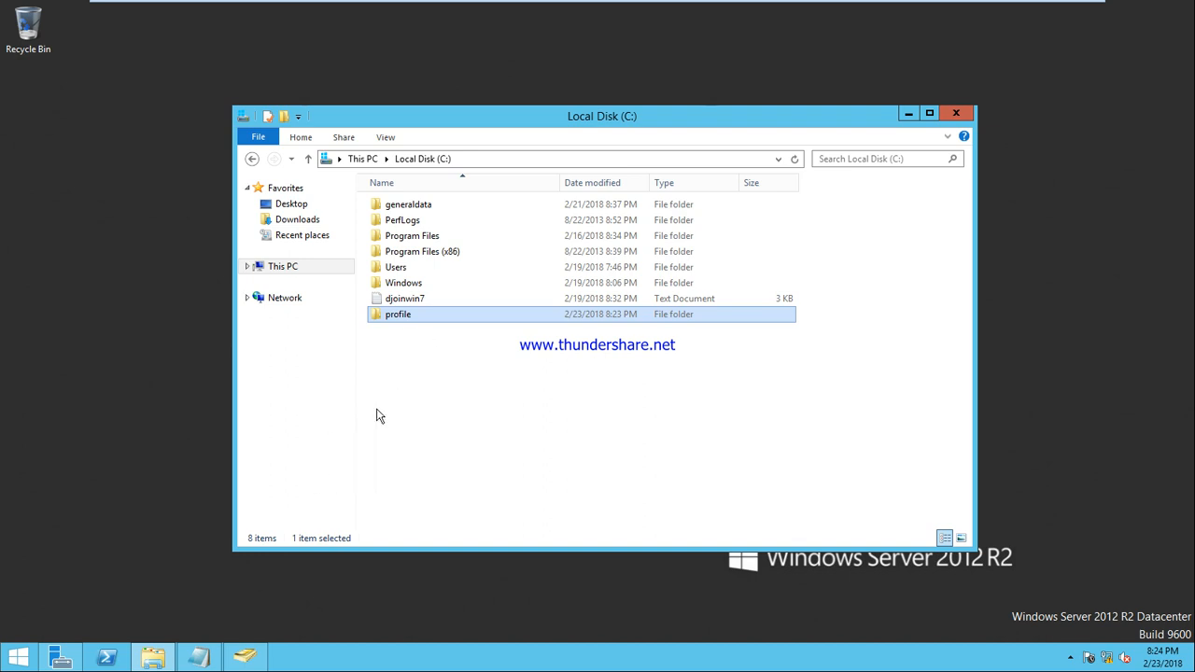
{"action": "double_click", "coordinate": [390, 317]}
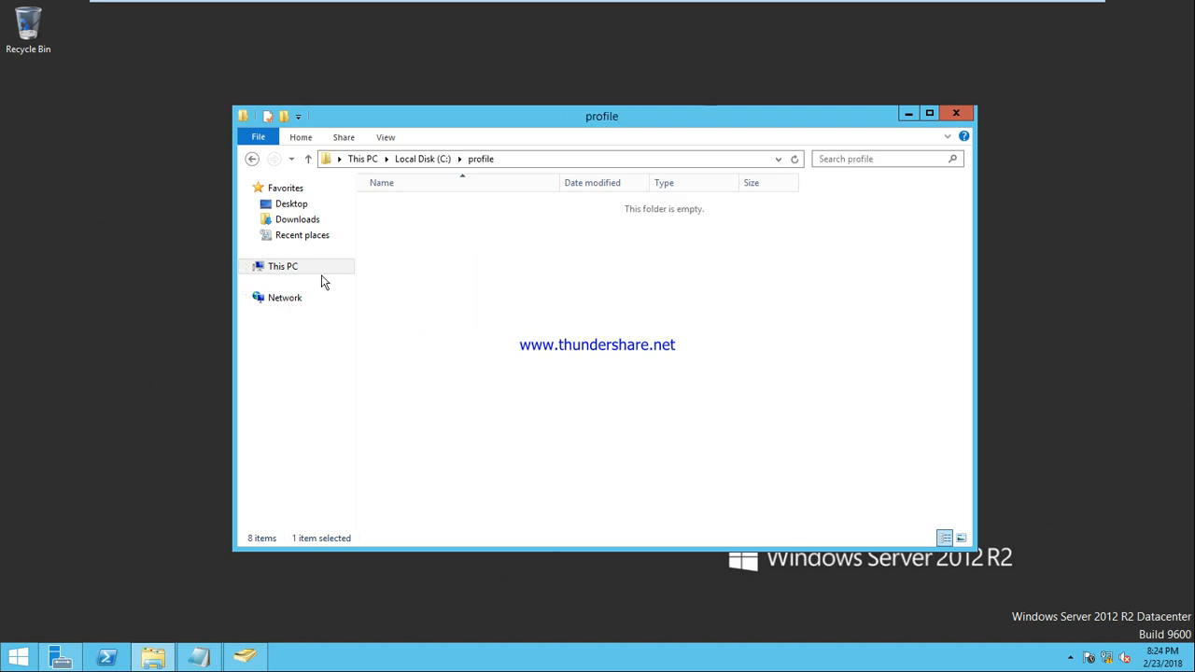
{"action": "left_click", "coordinate": [251, 158]}
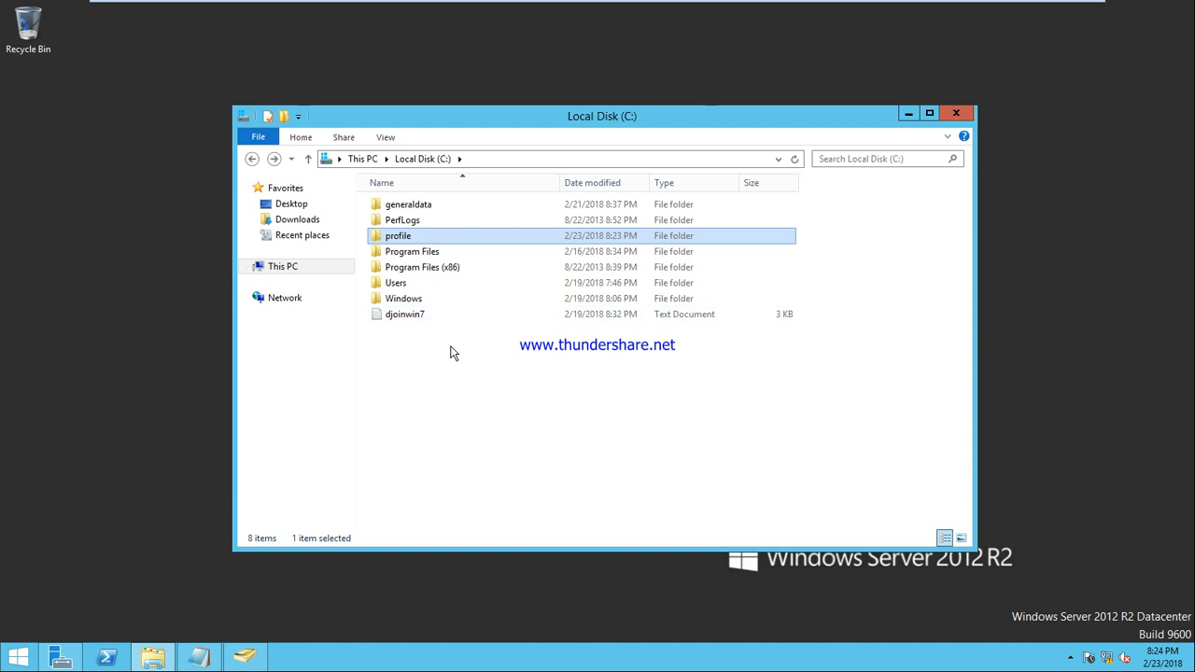
Enter \\192.168.10.1\profile\u7 as user u7's profile path and apply it
{"action": "left_click", "coordinate": [248, 658]}
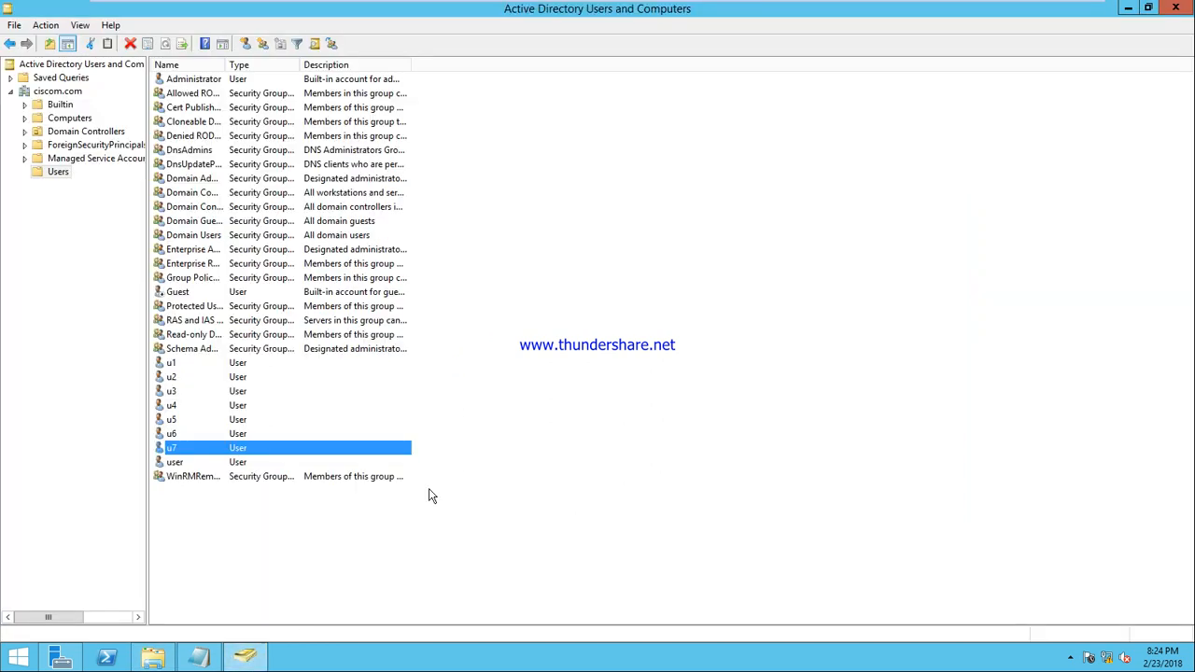
{"action": "right_click", "coordinate": [205, 454]}
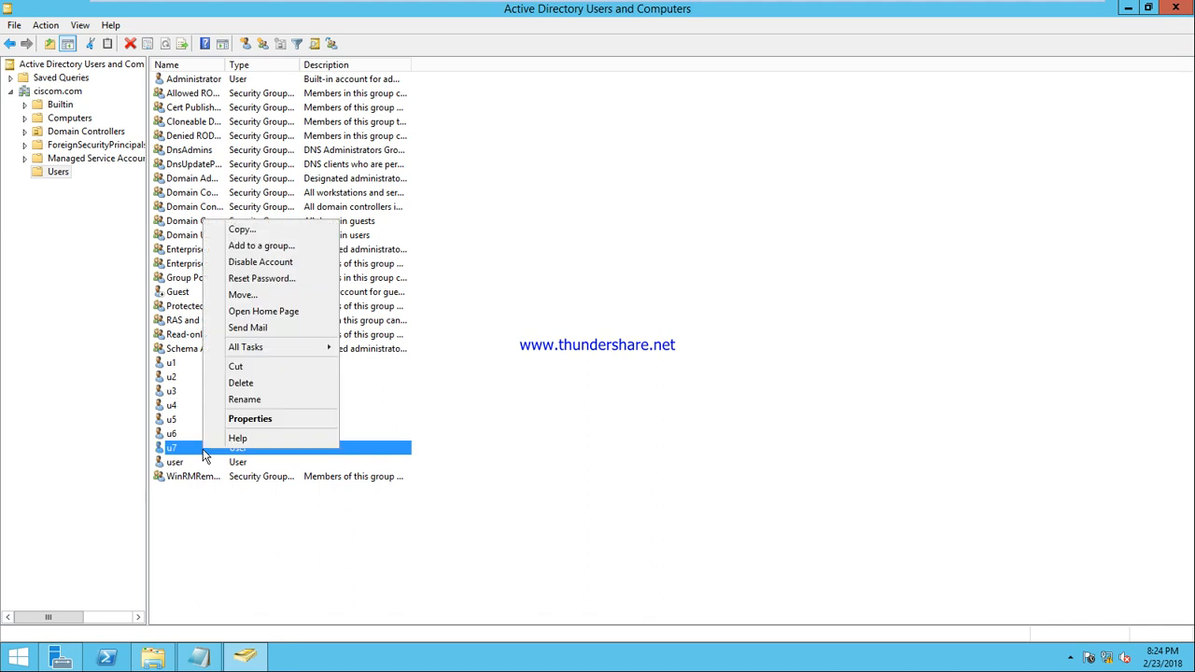
{"action": "left_click", "coordinate": [299, 421]}
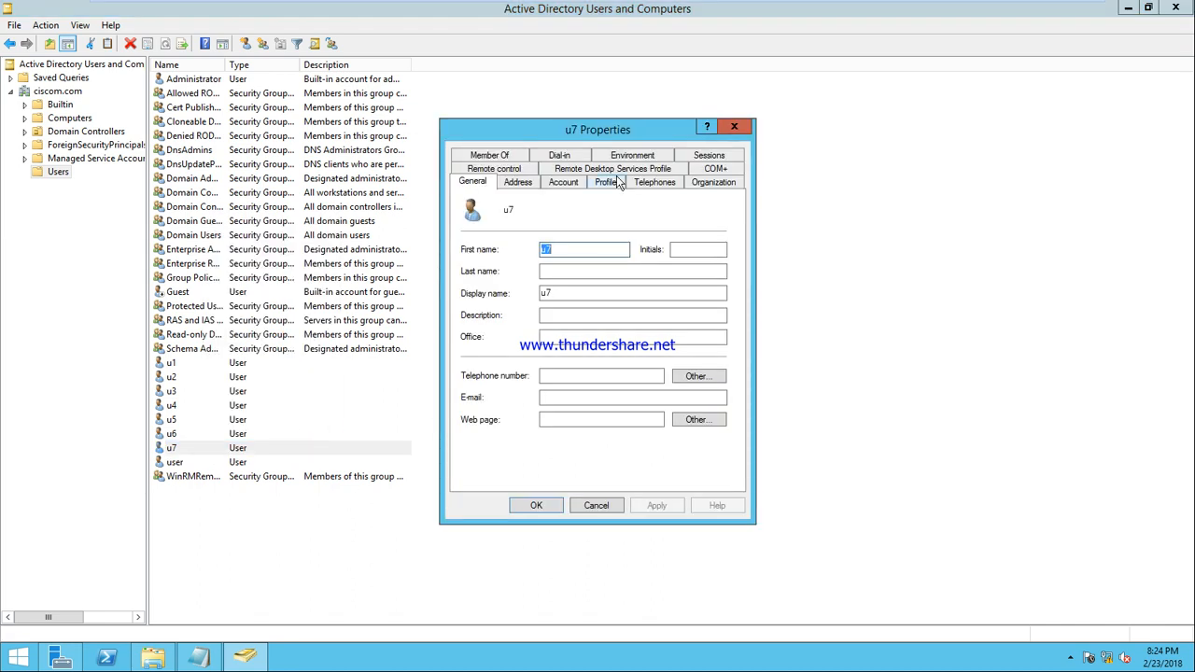
{"action": "left_click", "coordinate": [604, 183]}
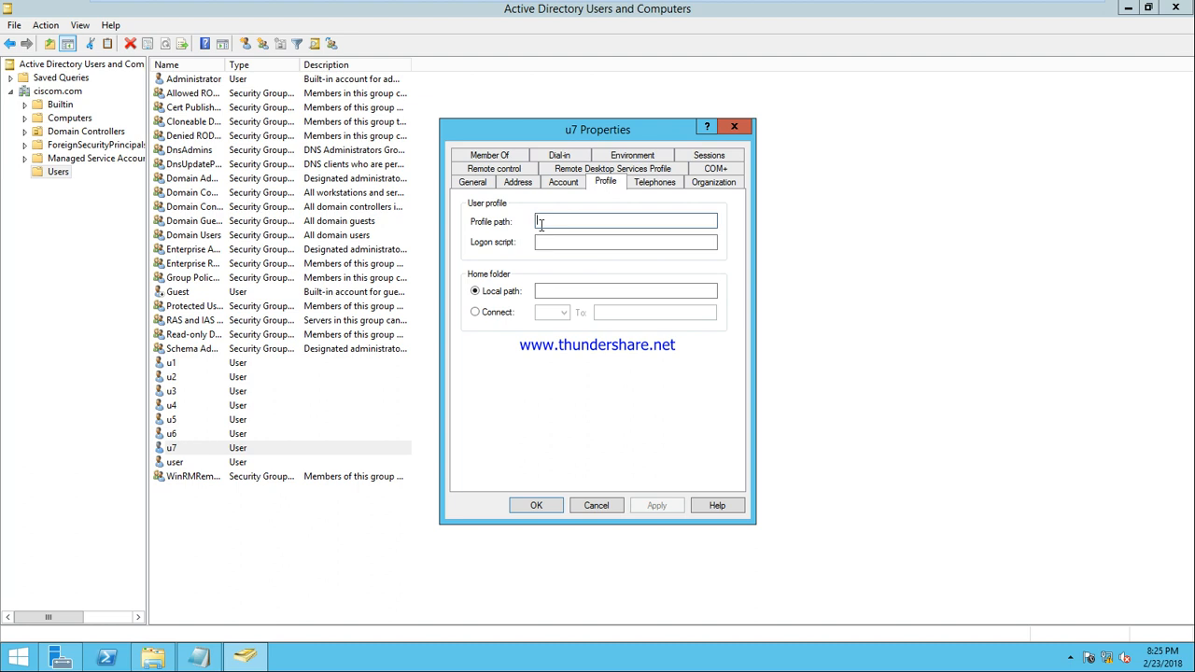
{"action": "type", "text": "\\\\"}
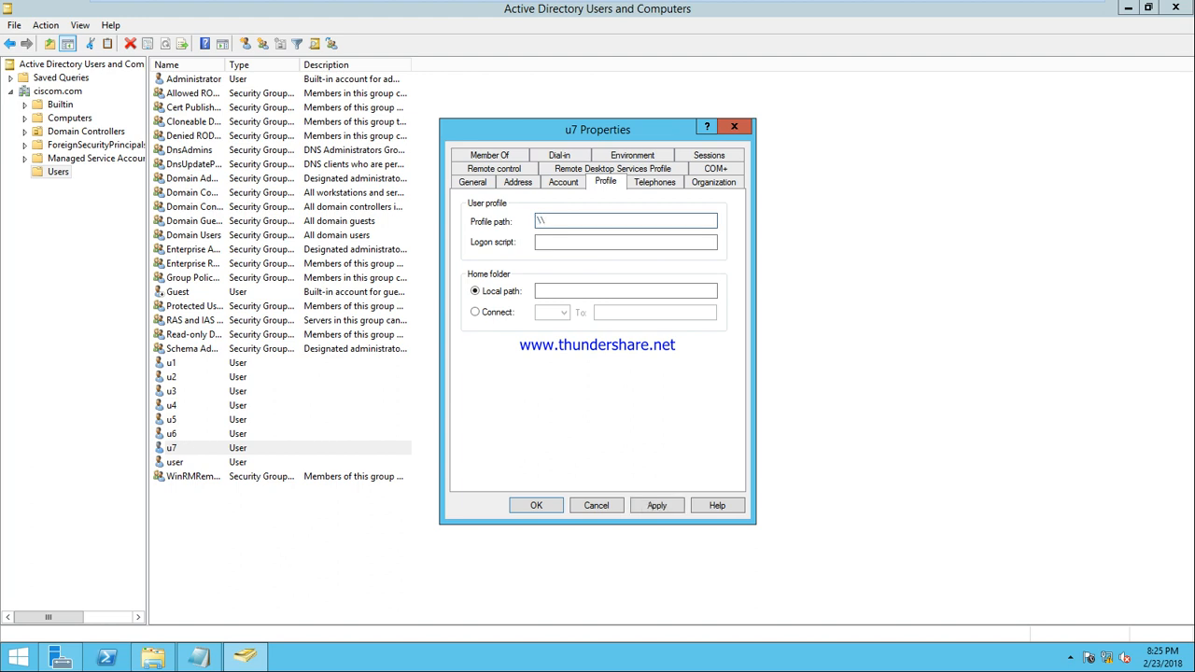
{"action": "type", "text": "192.168.10.1\\profile"}
{"action": "type", "text": "\\u7"}
{"action": "left_click", "coordinate": [659, 505]}
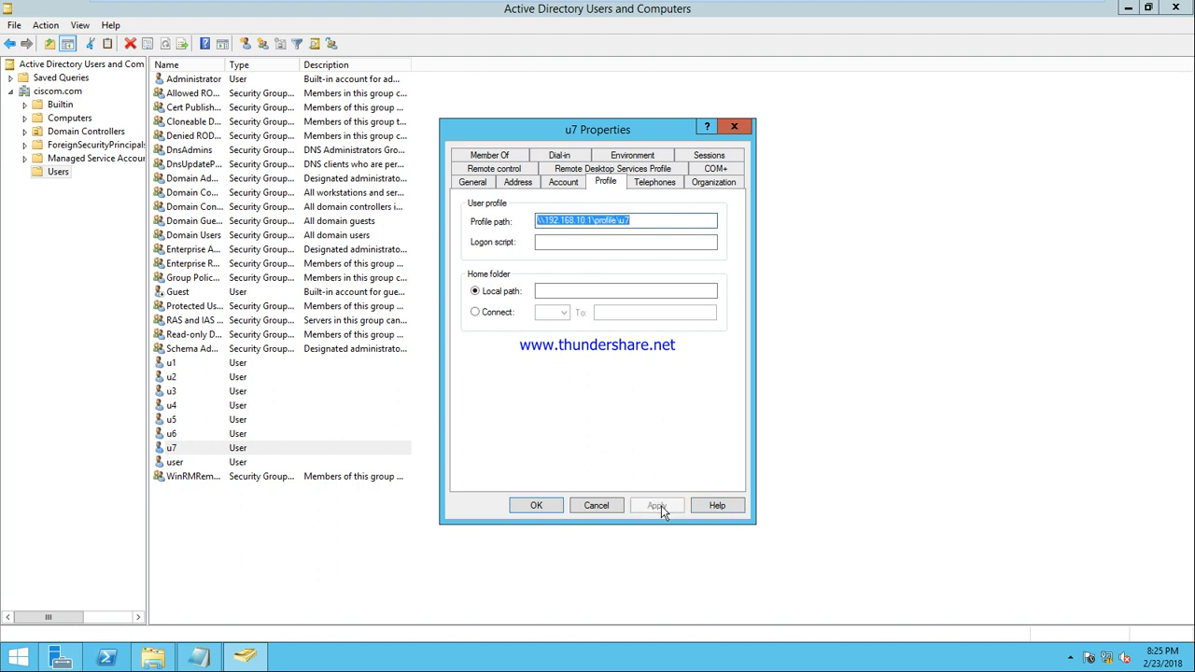
{"action": "left_click", "coordinate": [547, 509]}
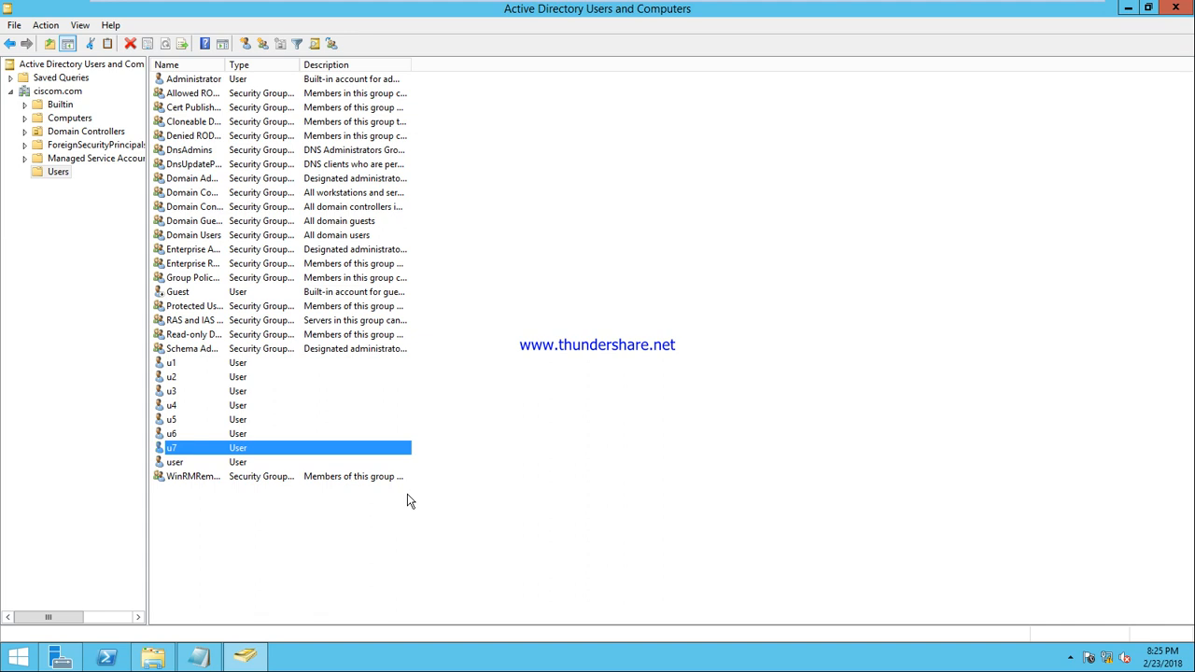
On the Windows 7 client, log off user u6
{"action": "mouse_move", "coordinate": [539, 5]}
{"action": "left_click", "coordinate": [792, 11]}
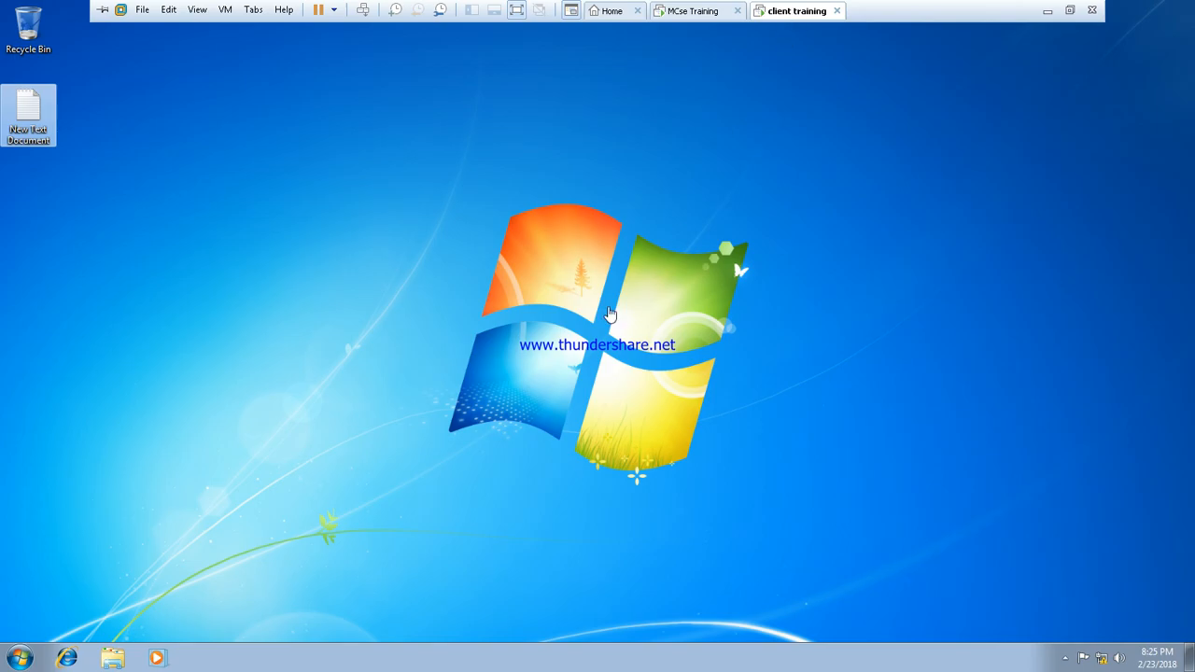
{"action": "left_click", "coordinate": [21, 657]}
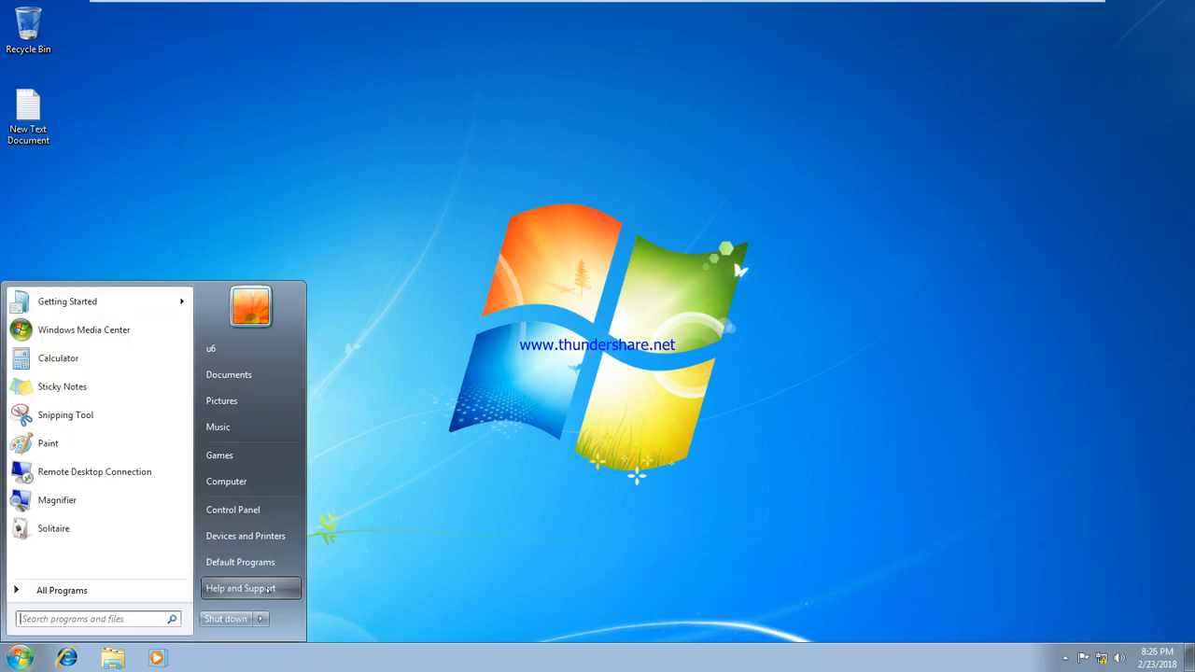
{"action": "left_click", "coordinate": [261, 619]}
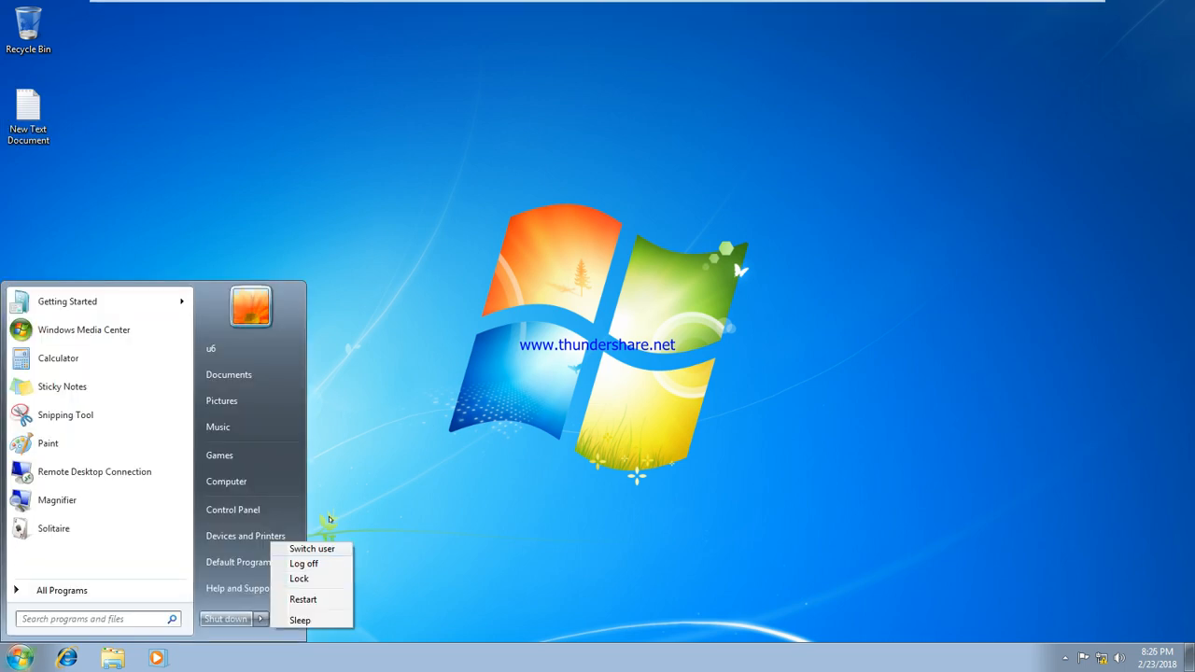
{"action": "left_click", "coordinate": [312, 565]}
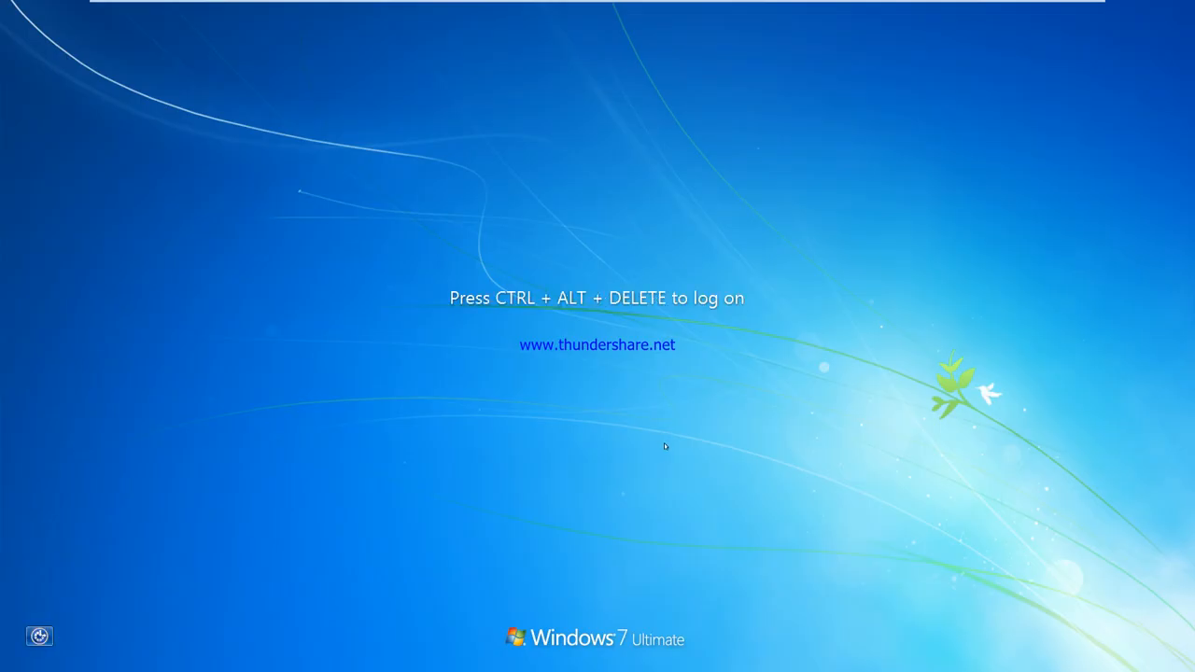
Sign in as Other User with the domain account u7
{"action": "mouse_move", "coordinate": [318, 3]}
{"action": "left_click", "coordinate": [363, 10]}
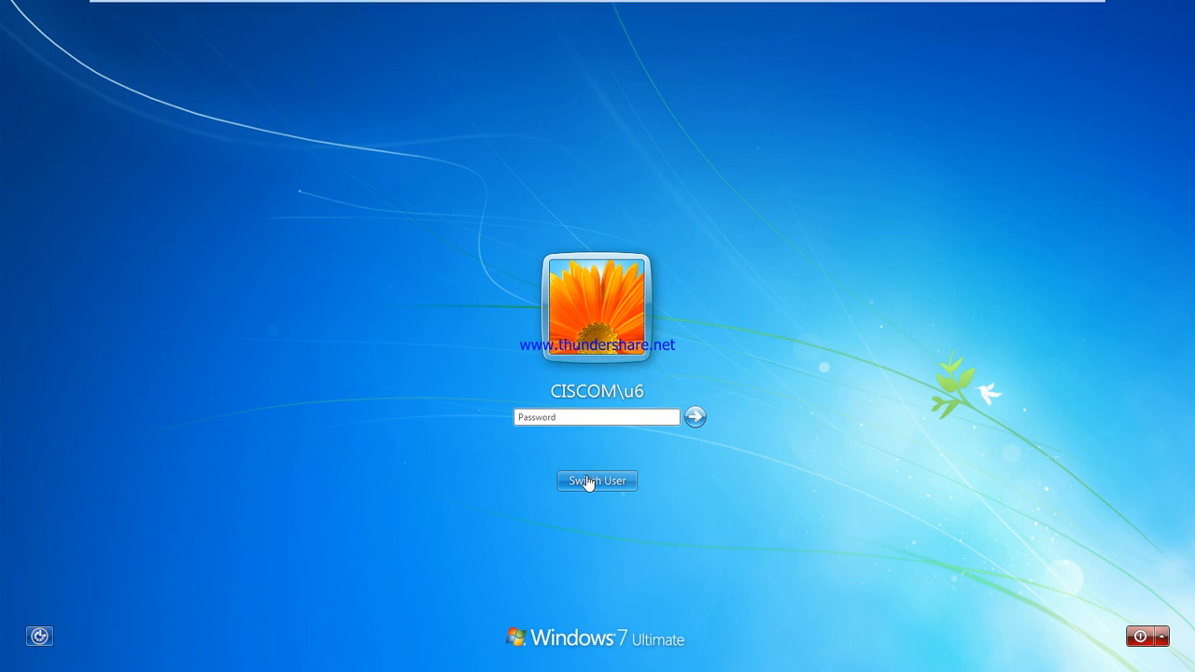
{"action": "left_click", "coordinate": [589, 481]}
{"action": "left_click", "coordinate": [653, 378]}
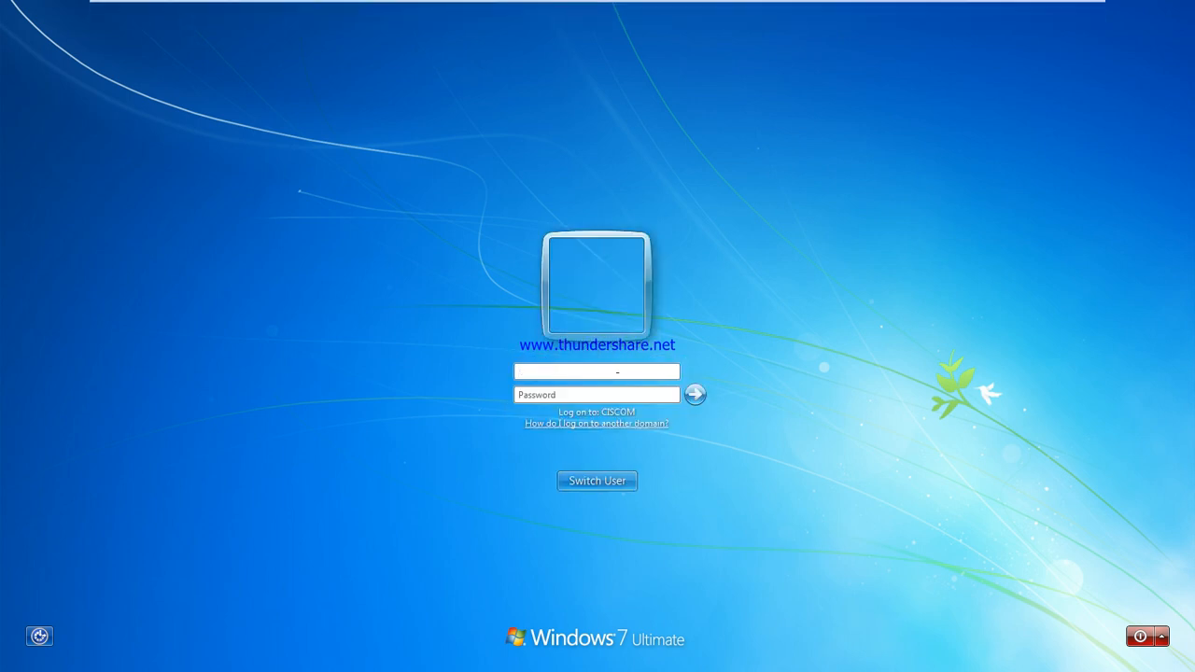
{"action": "type", "text": "u7"}
{"action": "key", "text": "Return"}
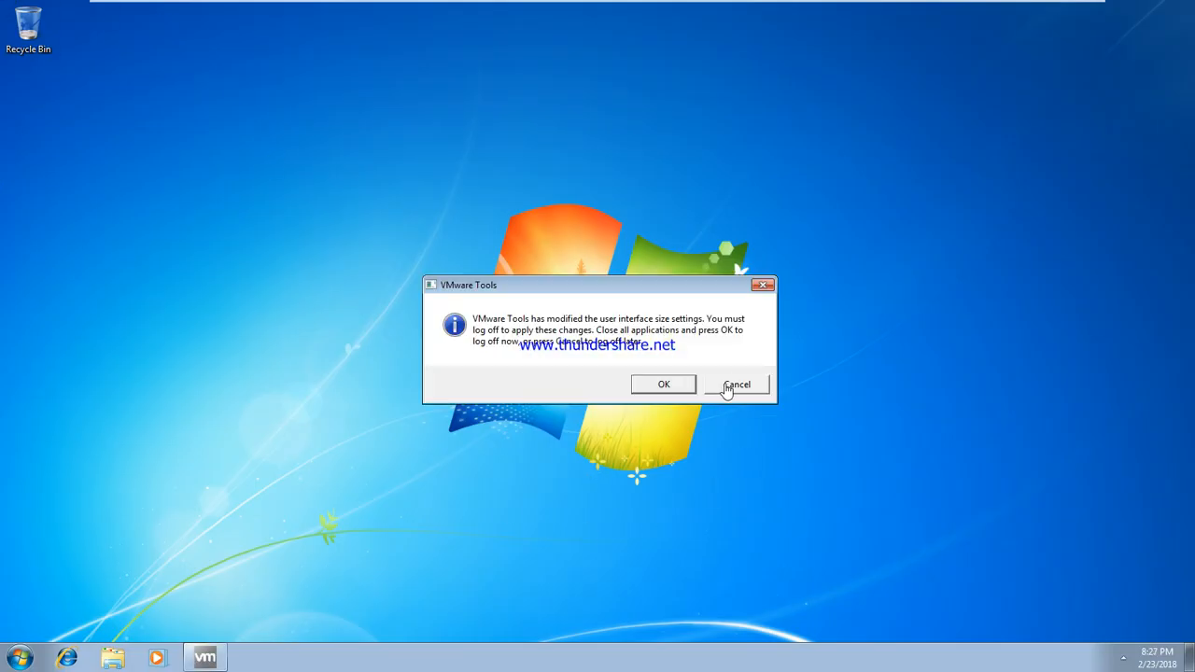
Dismiss the VMware Tools notice and switch to the MCse Training server VM
{"action": "left_click", "coordinate": [737, 386]}
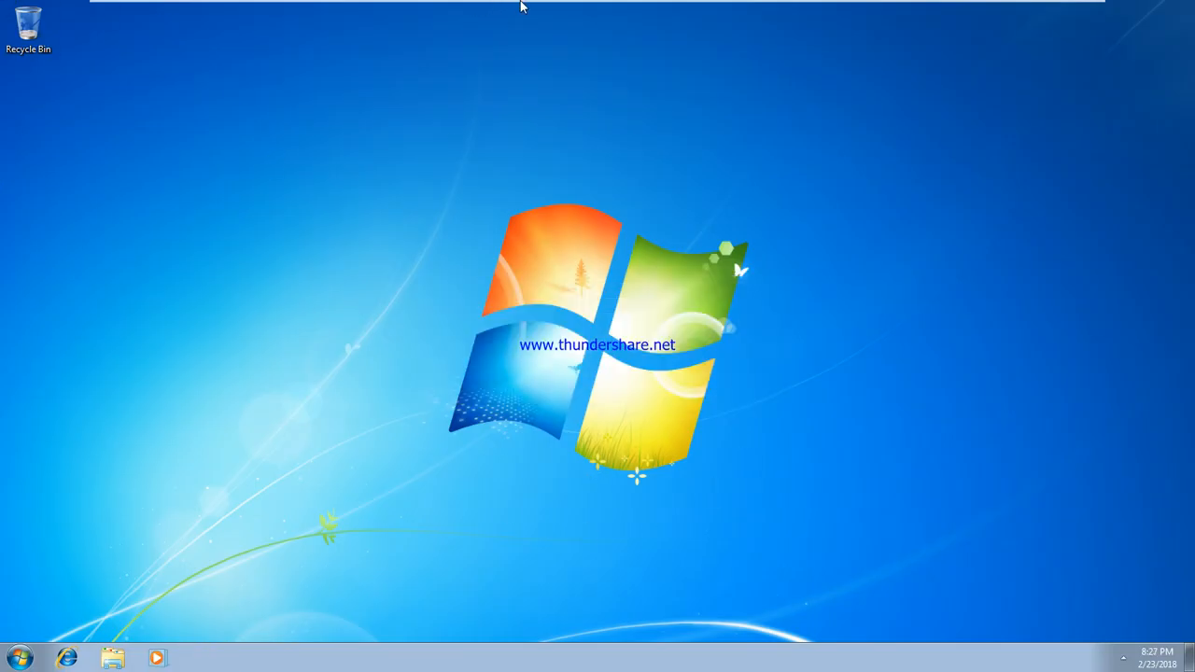
{"action": "mouse_move", "coordinate": [521, 6]}
{"action": "left_click", "coordinate": [672, 12]}
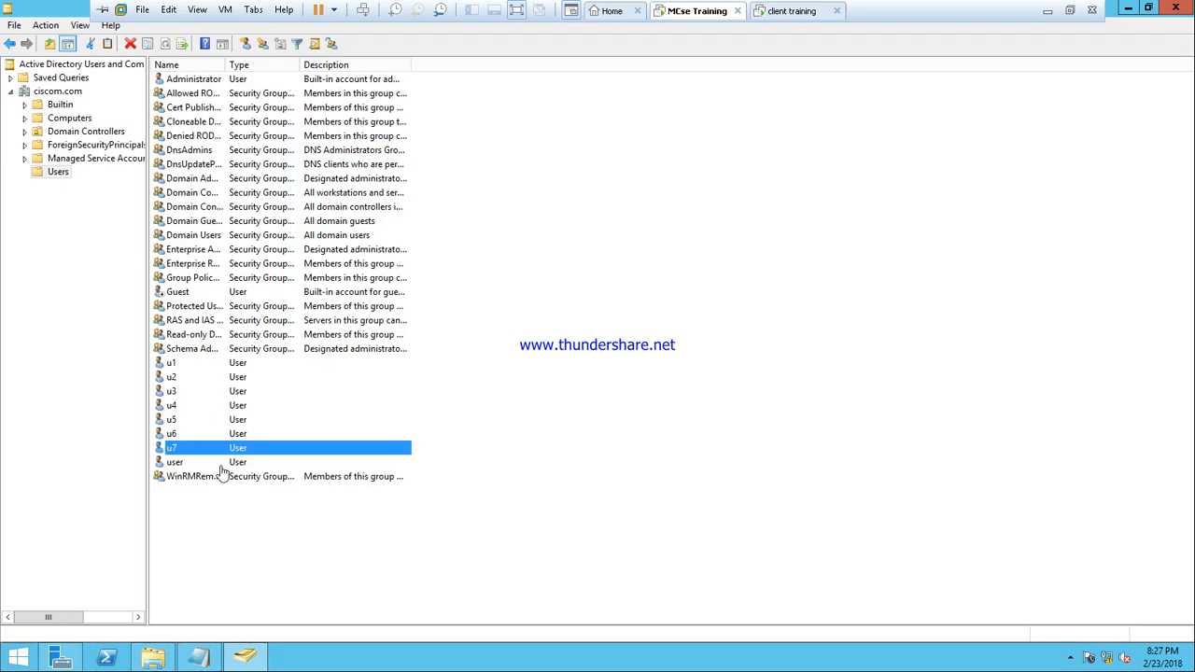
Open C:\profile to confirm the u7.V2 folder exists, then return to the Windows 7 client
{"action": "left_click", "coordinate": [153, 657]}
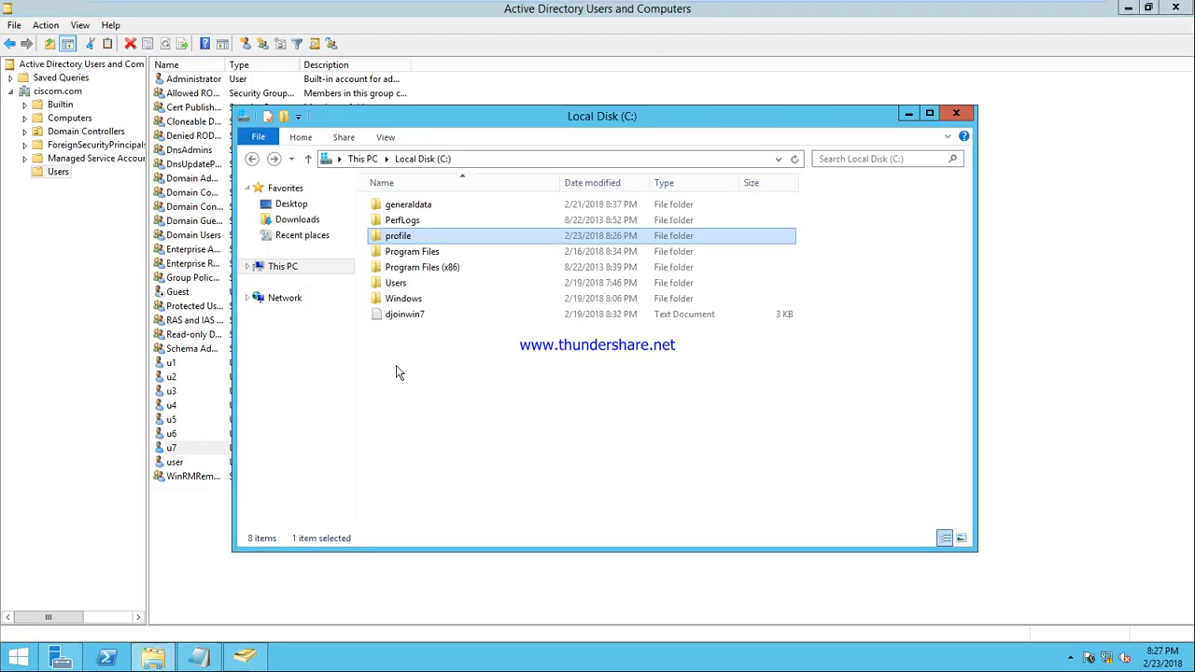
{"action": "double_click", "coordinate": [403, 238]}
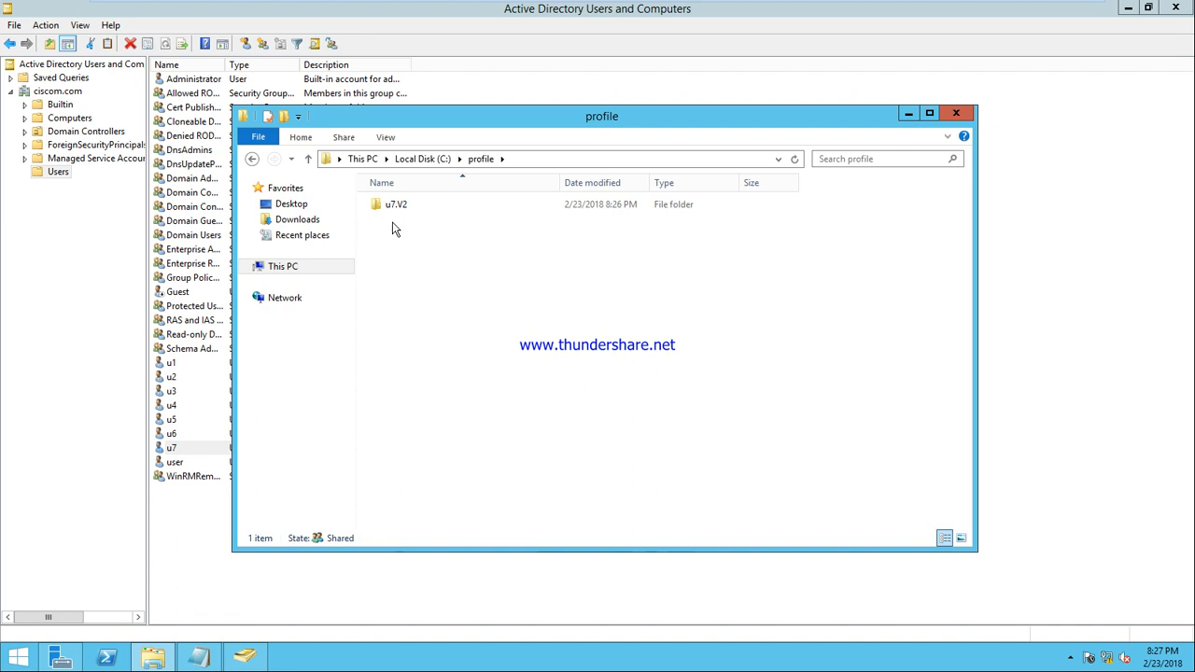
{"action": "left_click", "coordinate": [962, 114]}
{"action": "left_click", "coordinate": [790, 11]}
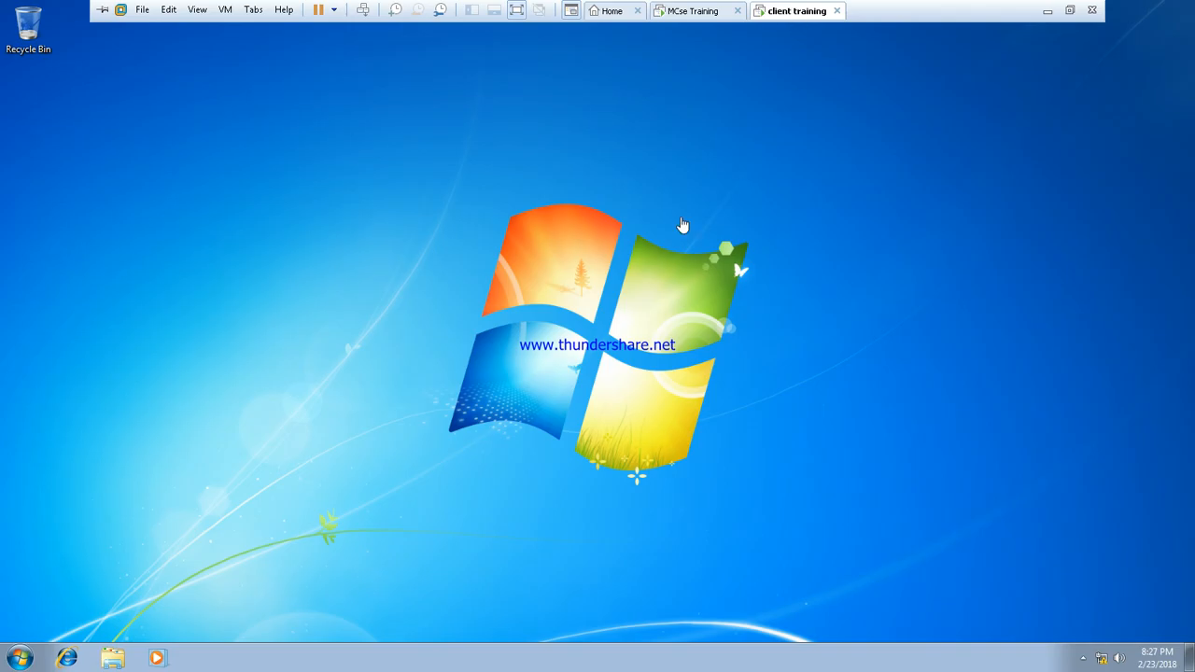
Apply the Windows Classic theme through the desktop's Personalization settings
{"action": "right_click", "coordinate": [209, 111]}
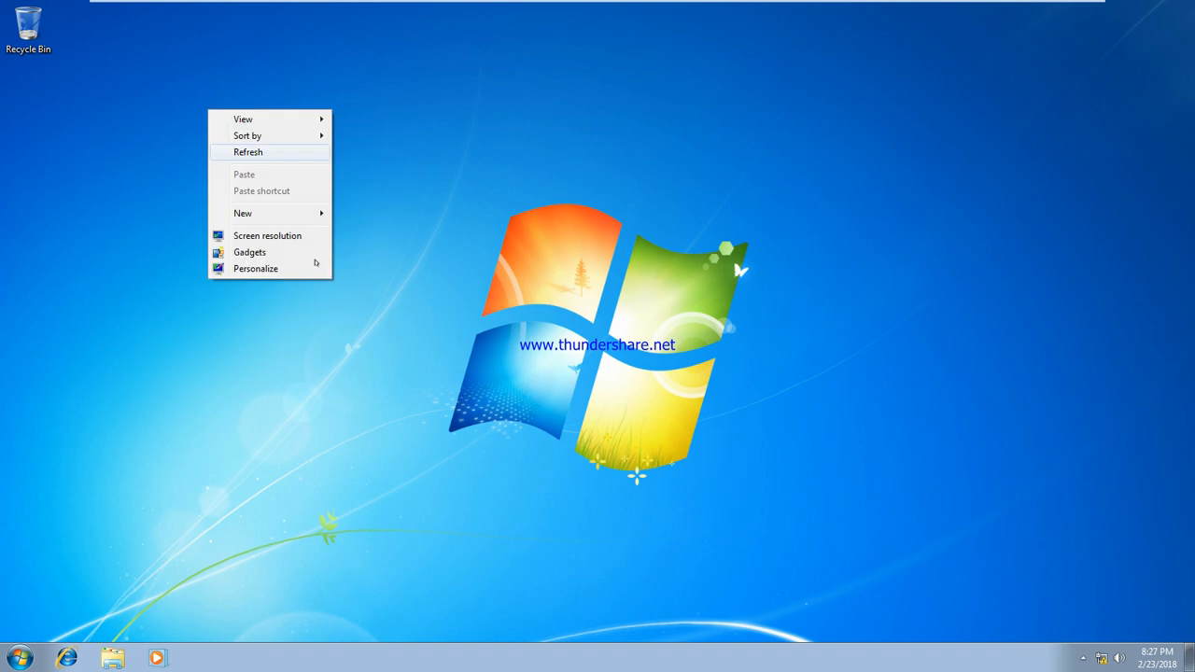
{"action": "left_click", "coordinate": [275, 268]}
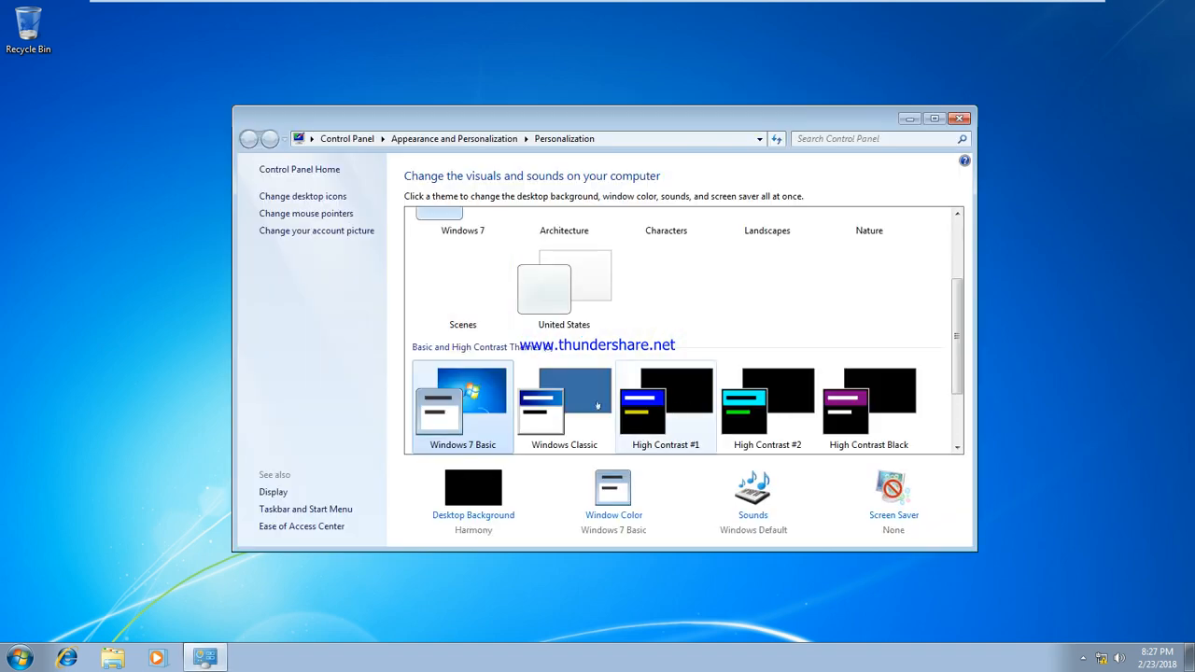
{"action": "left_click", "coordinate": [607, 403]}
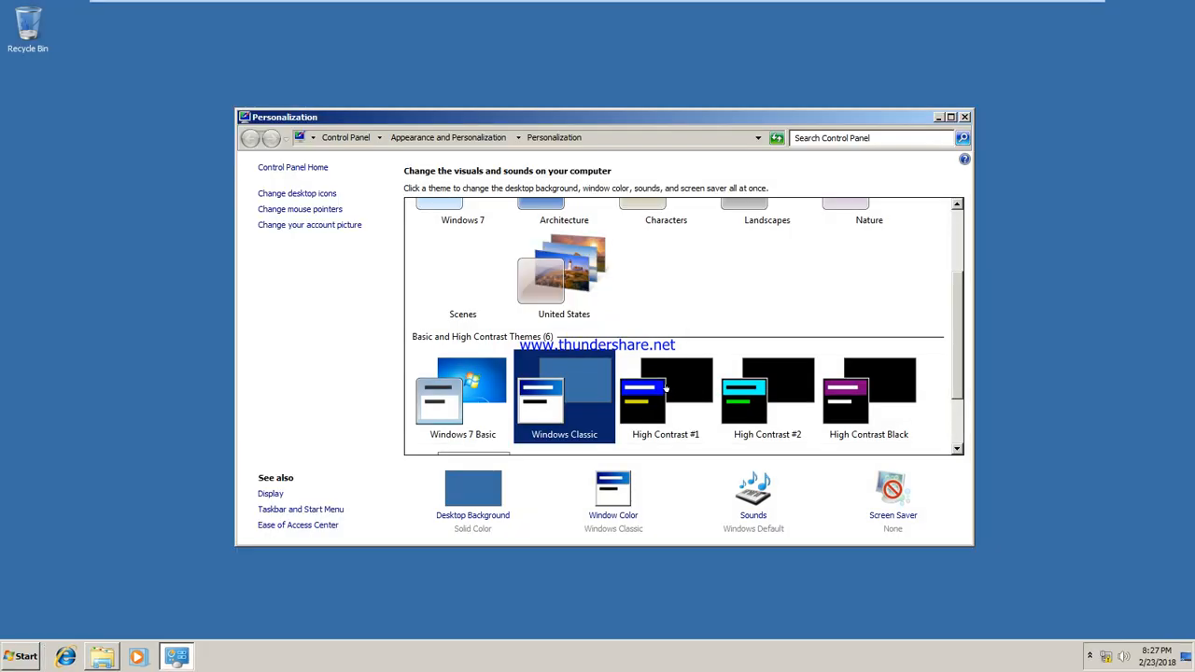
{"action": "left_click", "coordinate": [960, 119]}
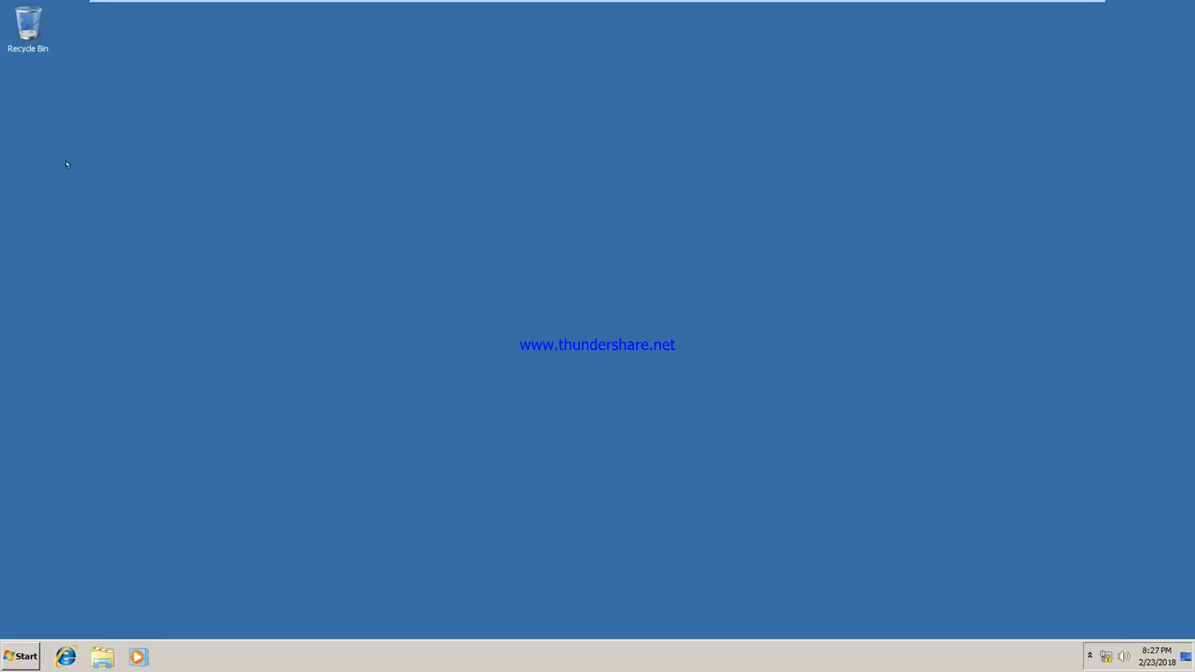
Create a new text document on the desktop named profile-test
{"action": "right_click", "coordinate": [71, 147]}
{"action": "mouse_move", "coordinate": [130, 234]}
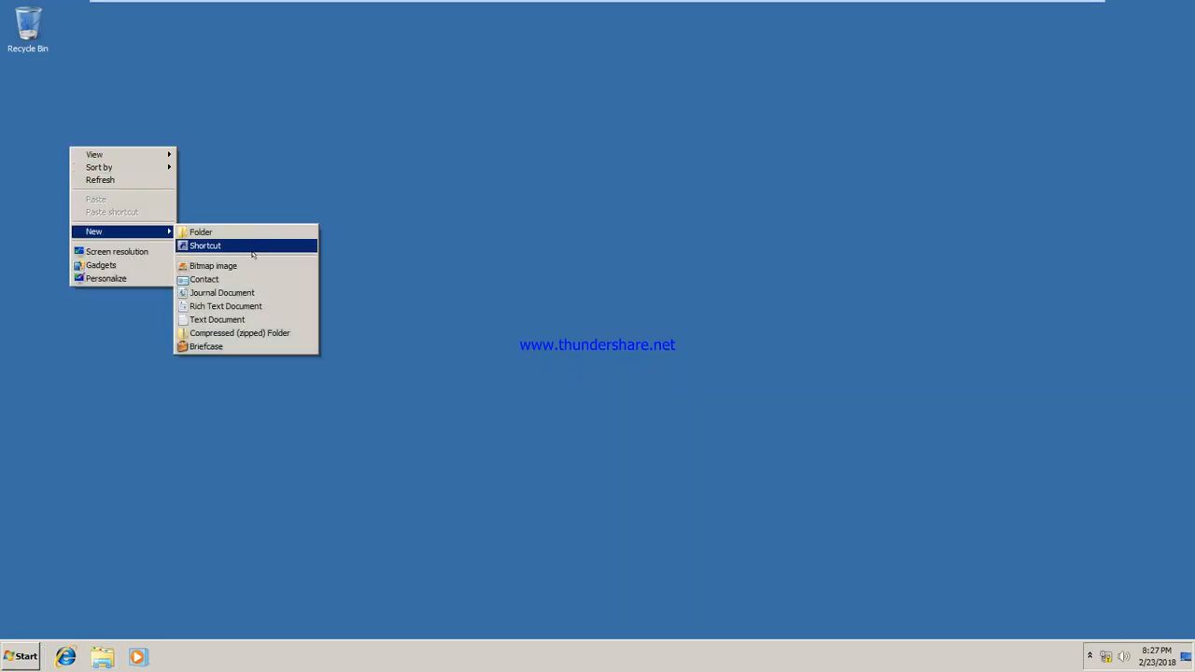
{"action": "left_click", "coordinate": [254, 318]}
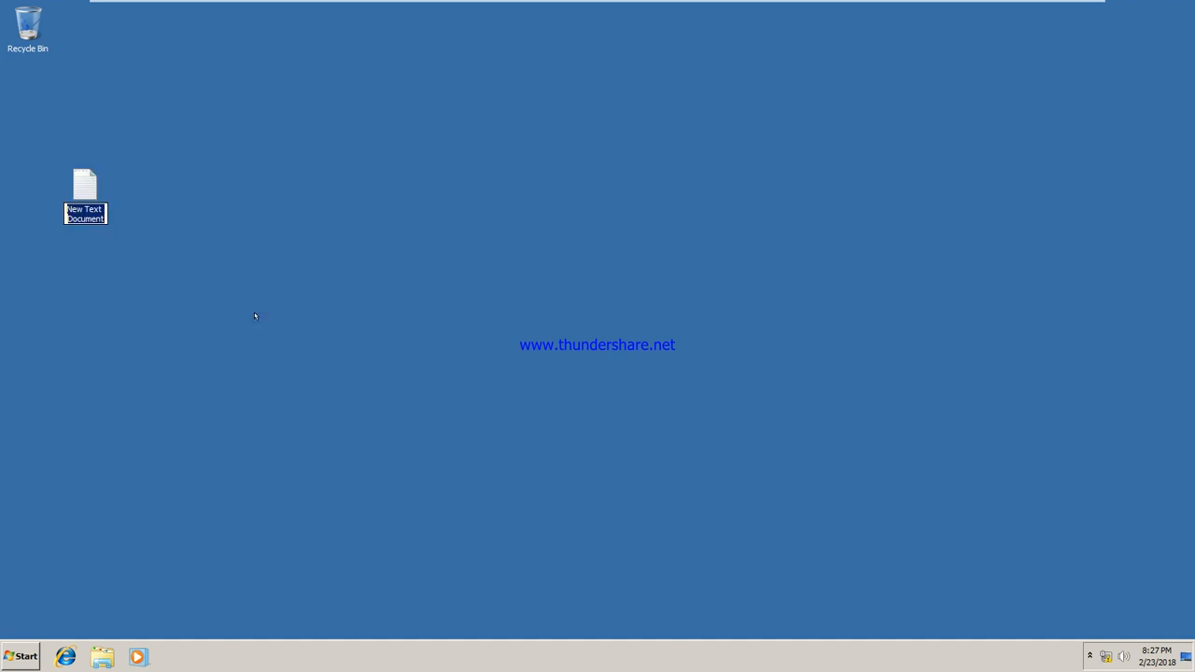
{"action": "type", "text": "profi"}
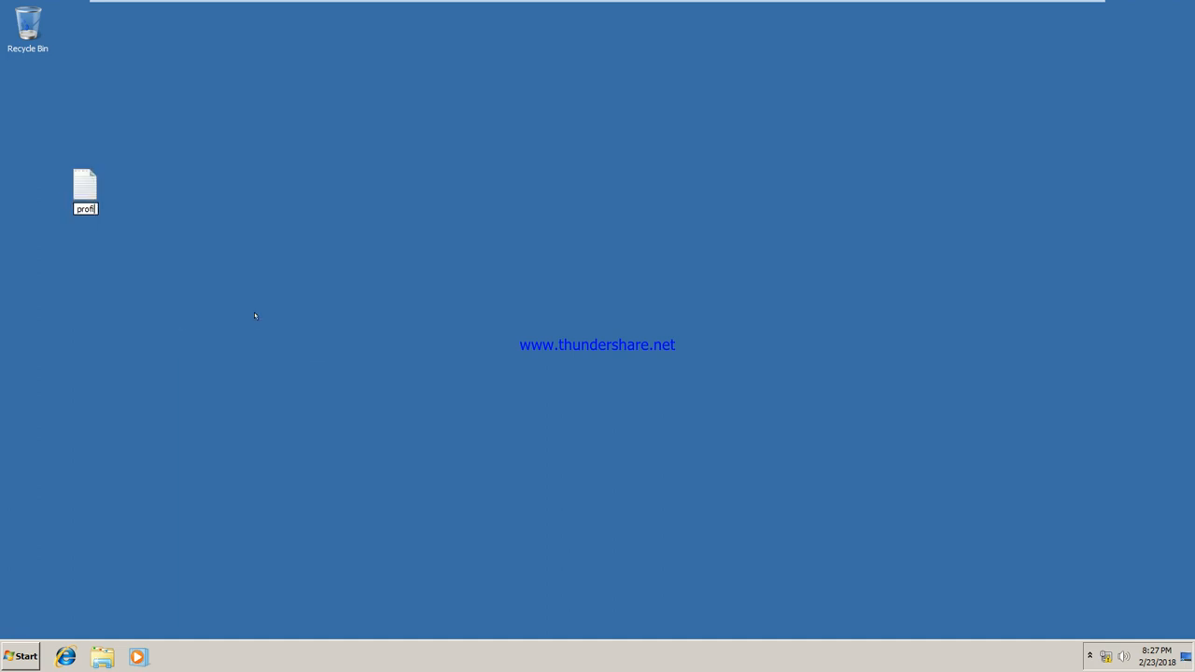
{"action": "type", "text": "le-test"}
{"action": "key", "text": "Return"}
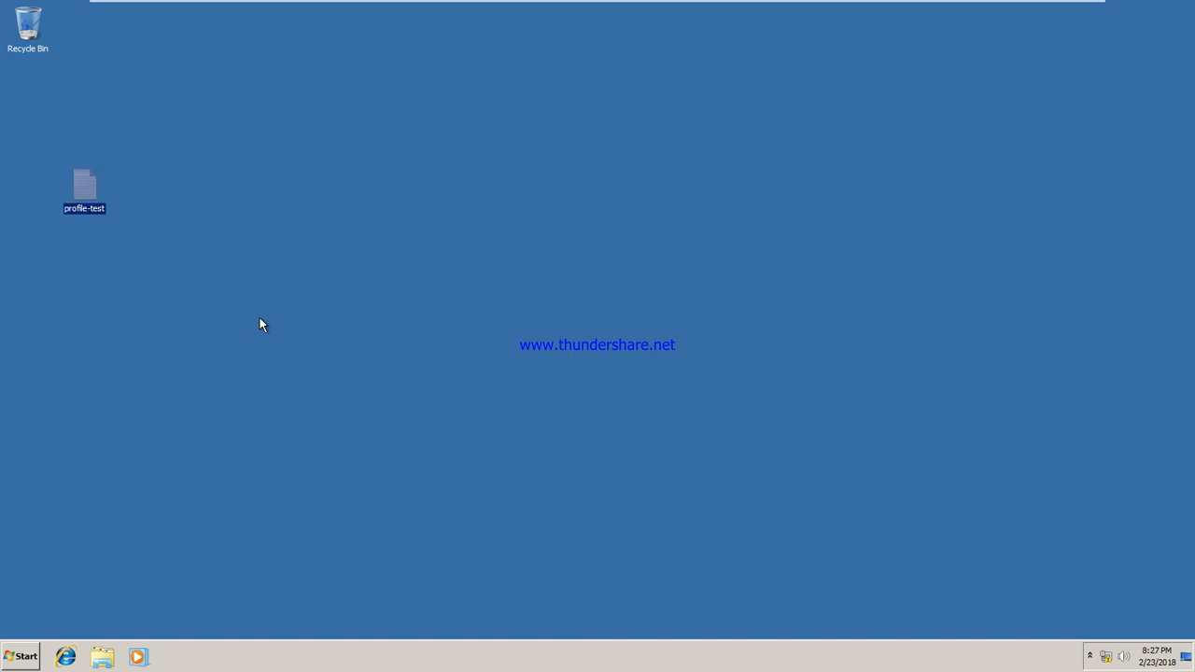
{"action": "left_click", "coordinate": [357, 257]}
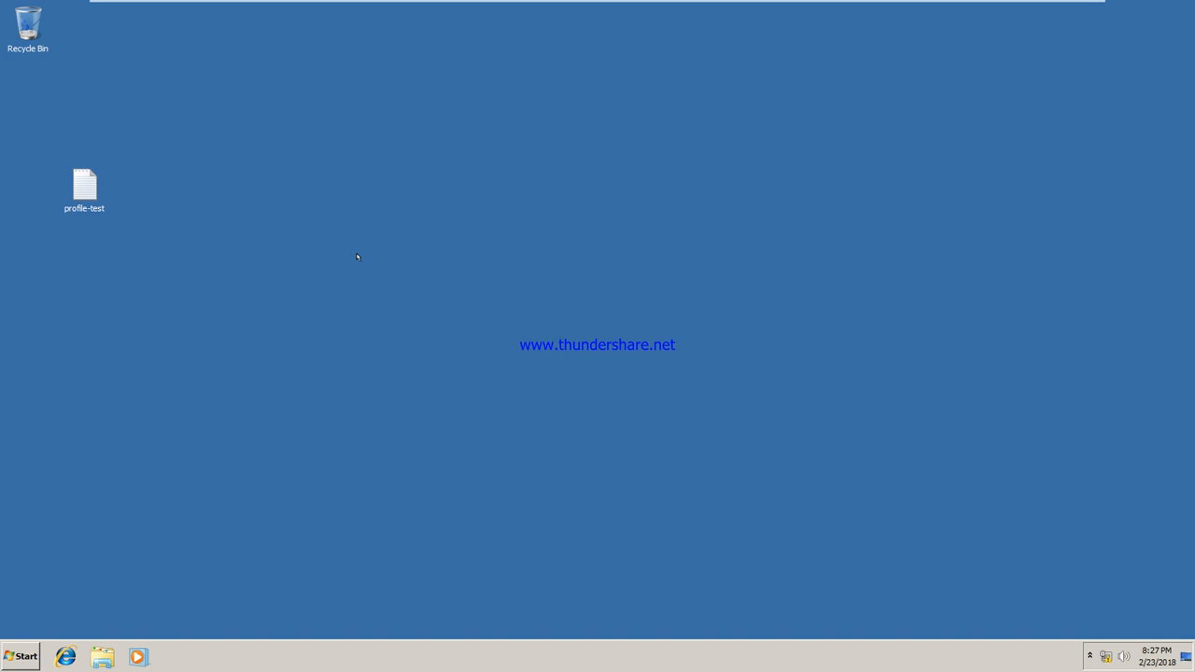
Create a text file named profilednldtest in the Downloads folder, then close the Explorer window
{"action": "left_click", "coordinate": [102, 656]}
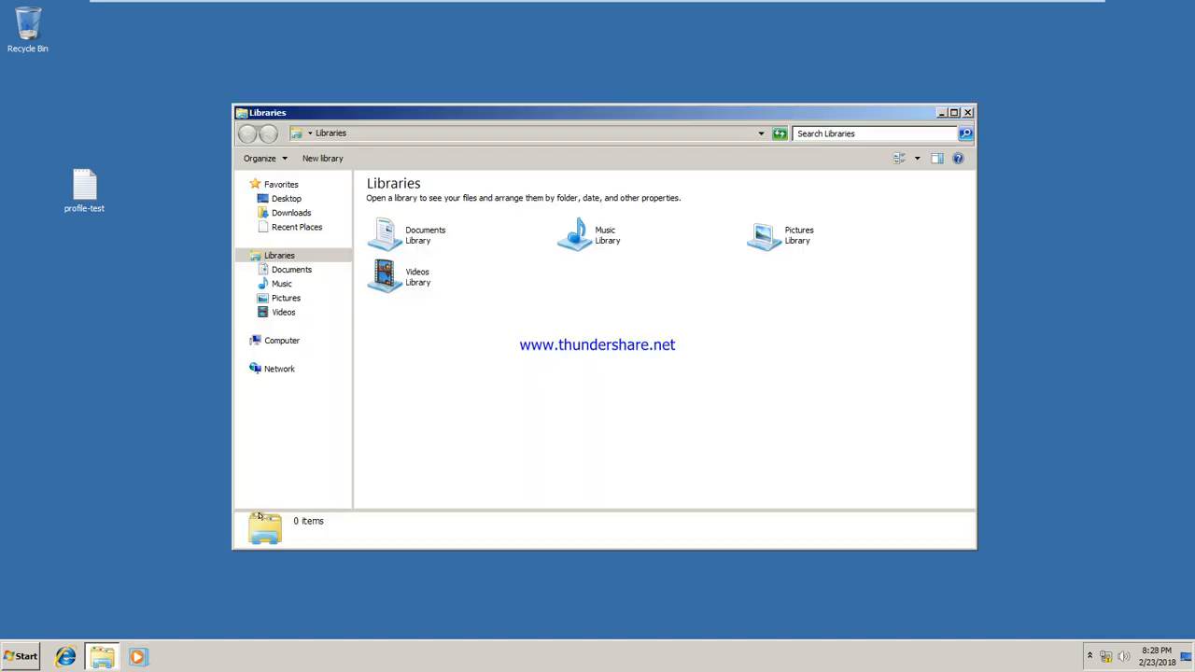
{"action": "left_click", "coordinate": [291, 213]}
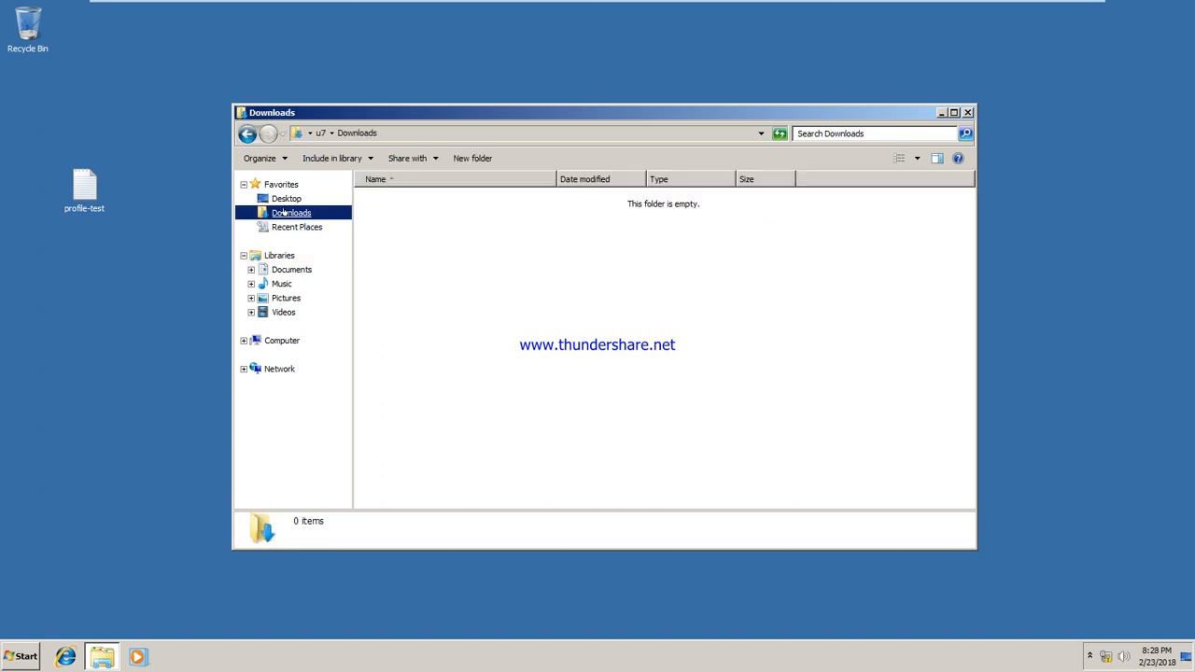
{"action": "right_click", "coordinate": [466, 234]}
{"action": "mouse_move", "coordinate": [574, 381]}
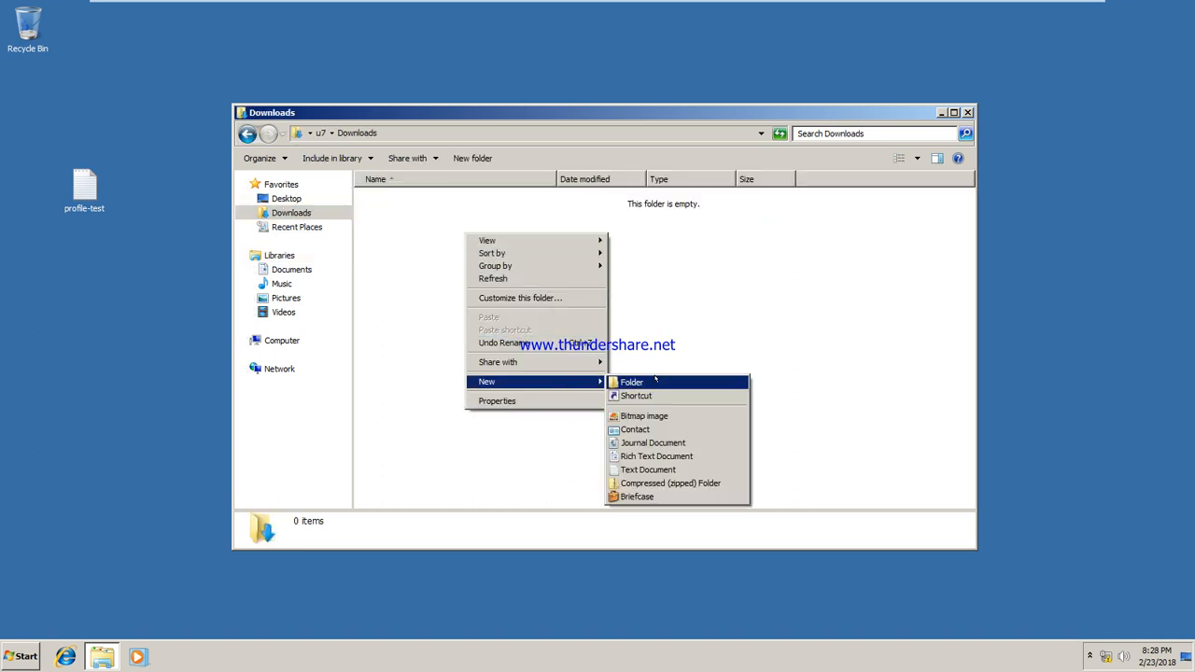
{"action": "left_click", "coordinate": [657, 469]}
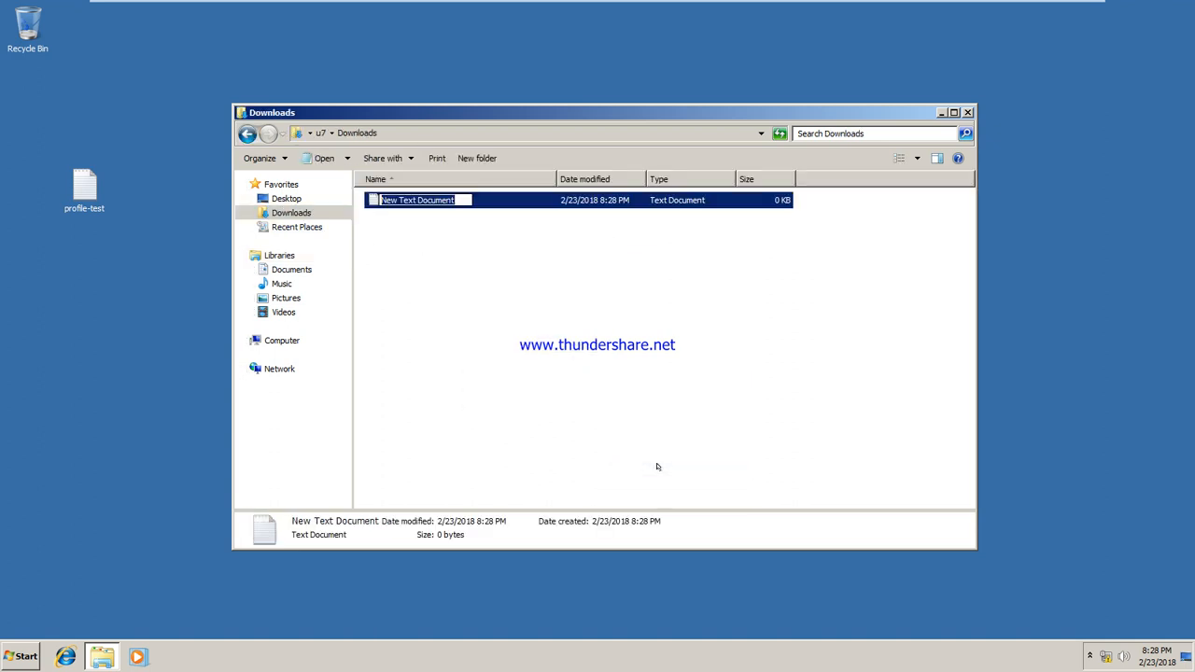
{"action": "type", "text": "profile"}
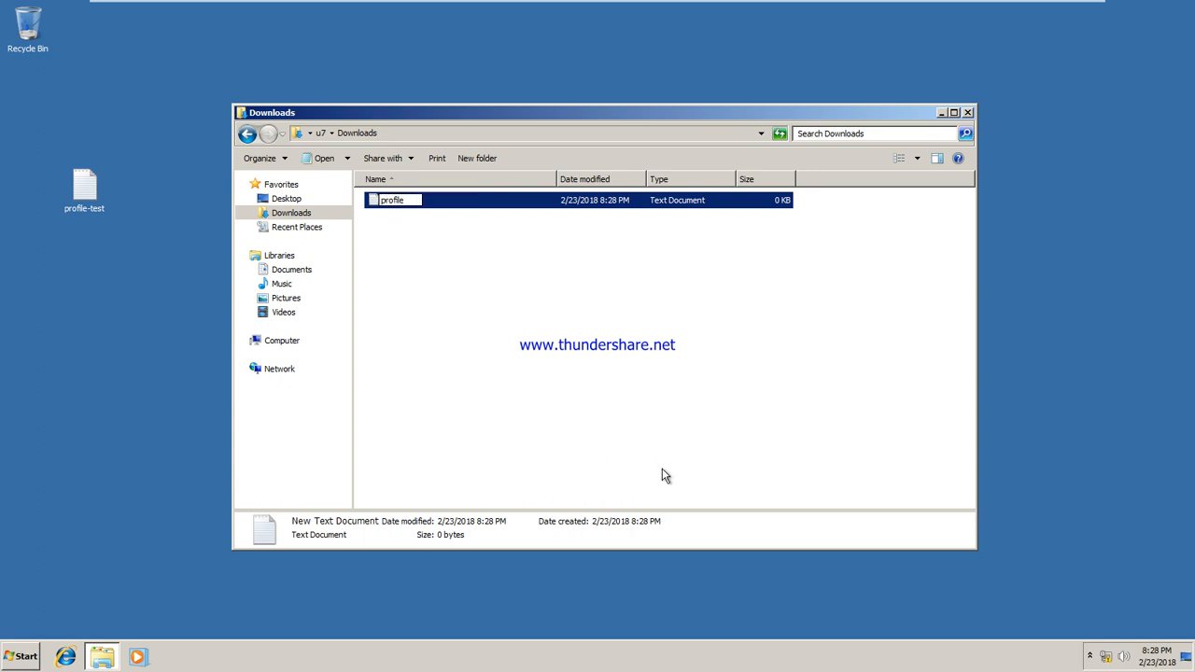
{"action": "type", "text": "dnldtest"}
{"action": "key", "text": "Return"}
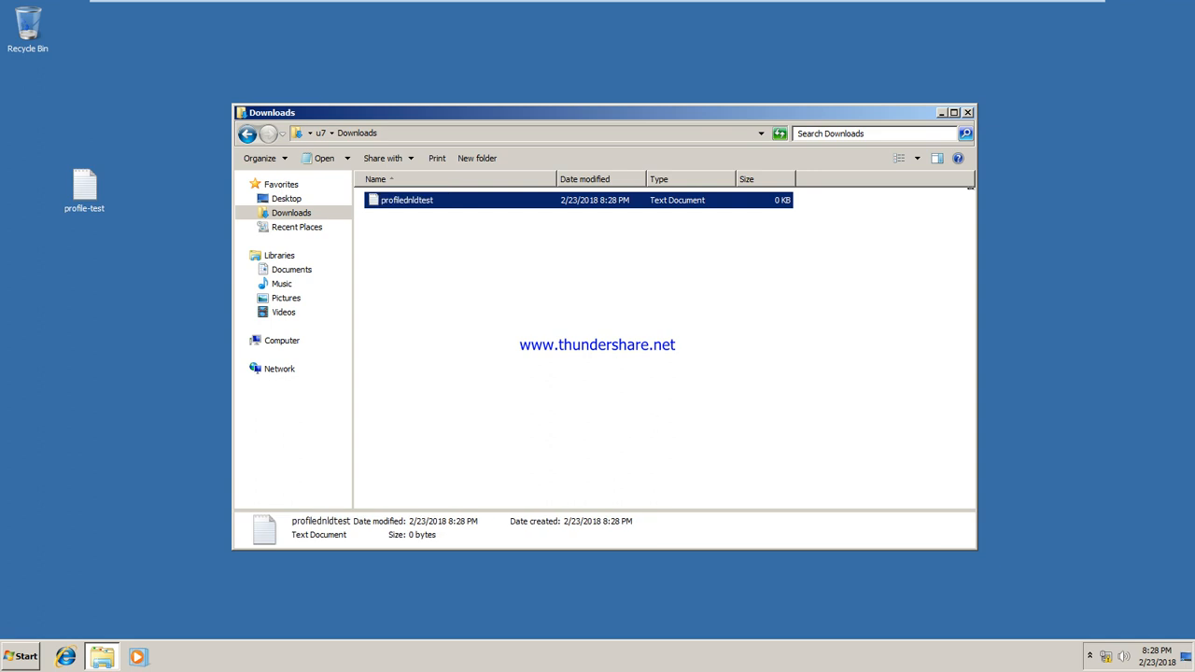
{"action": "left_click", "coordinate": [968, 112]}
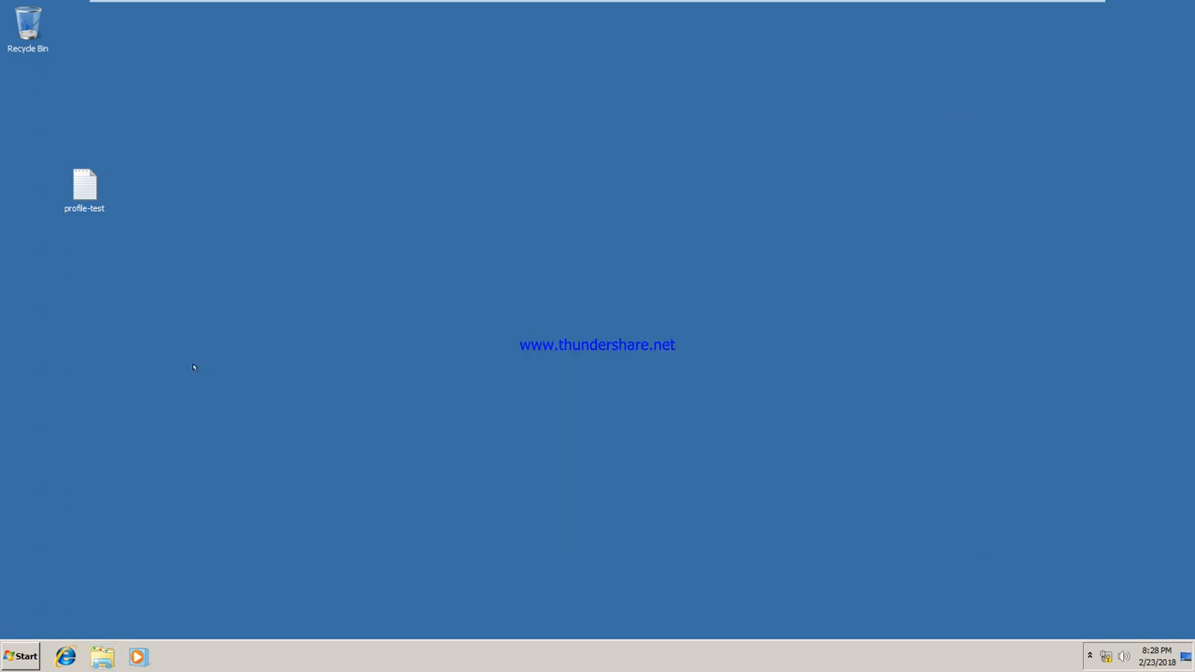
Log user u7 off the Windows 7 client and switch to the MCse Training server VM
{"action": "left_click", "coordinate": [22, 656]}
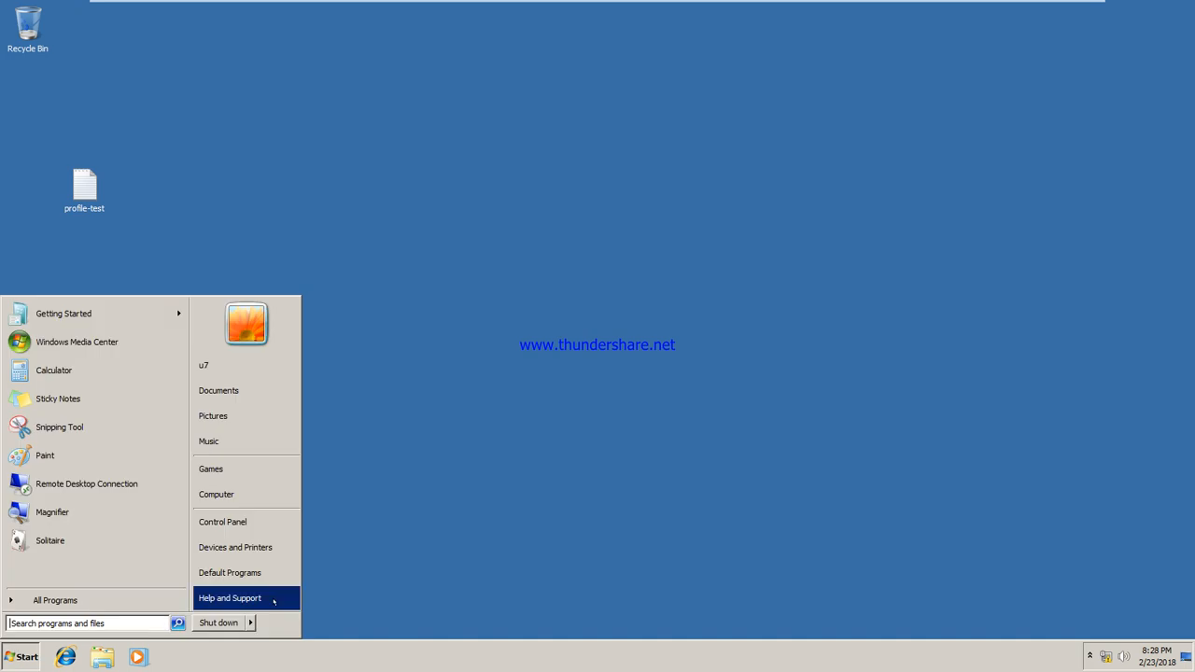
{"action": "mouse_move", "coordinate": [262, 616]}
{"action": "left_click", "coordinate": [288, 567]}
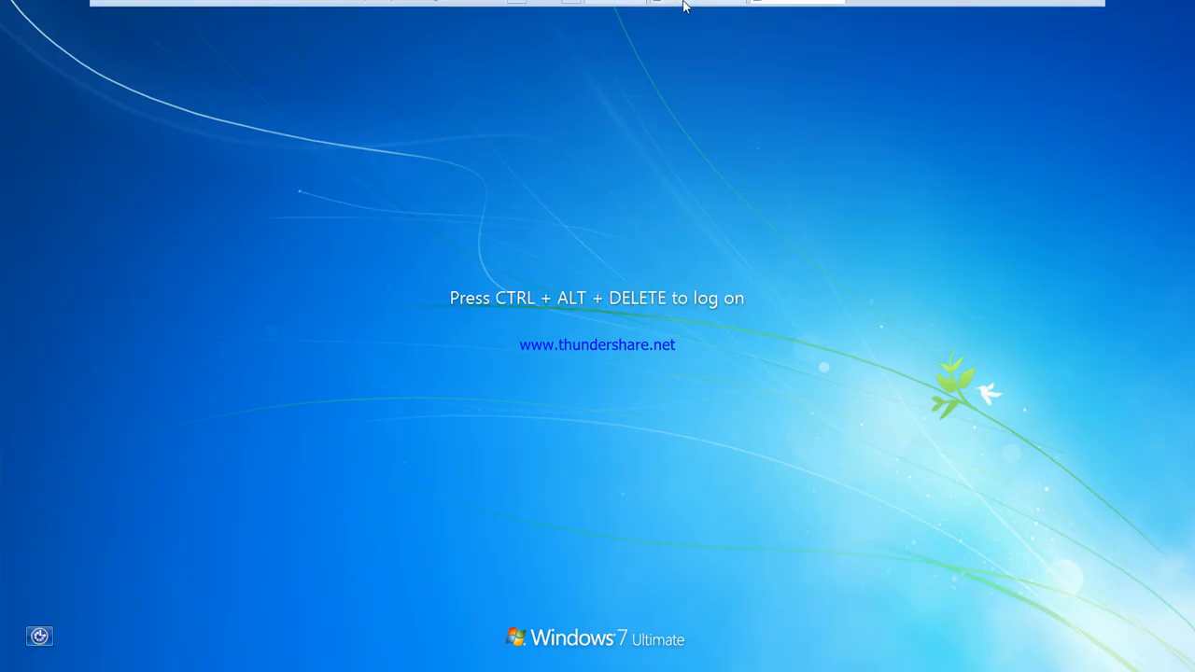
{"action": "left_click", "coordinate": [708, 12]}
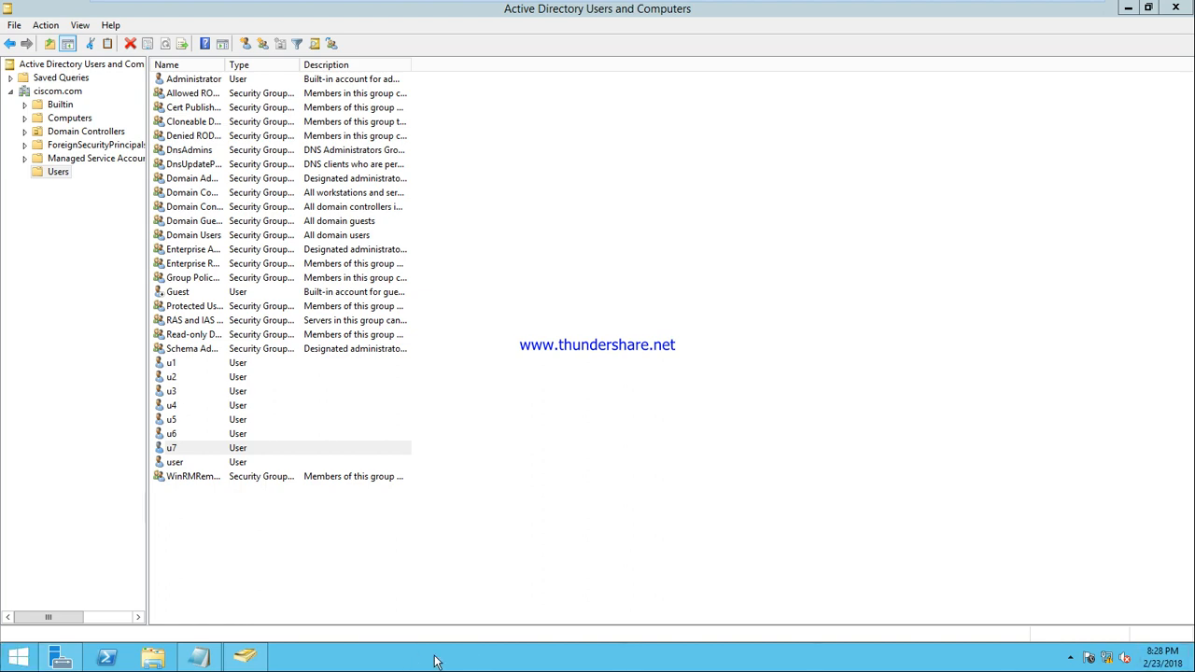
Sign the administrator out from the Start screen, even with programs still open
{"action": "key", "text": "super"}
{"action": "left_click", "coordinate": [1125, 56]}
{"action": "left_click", "coordinate": [1111, 140]}
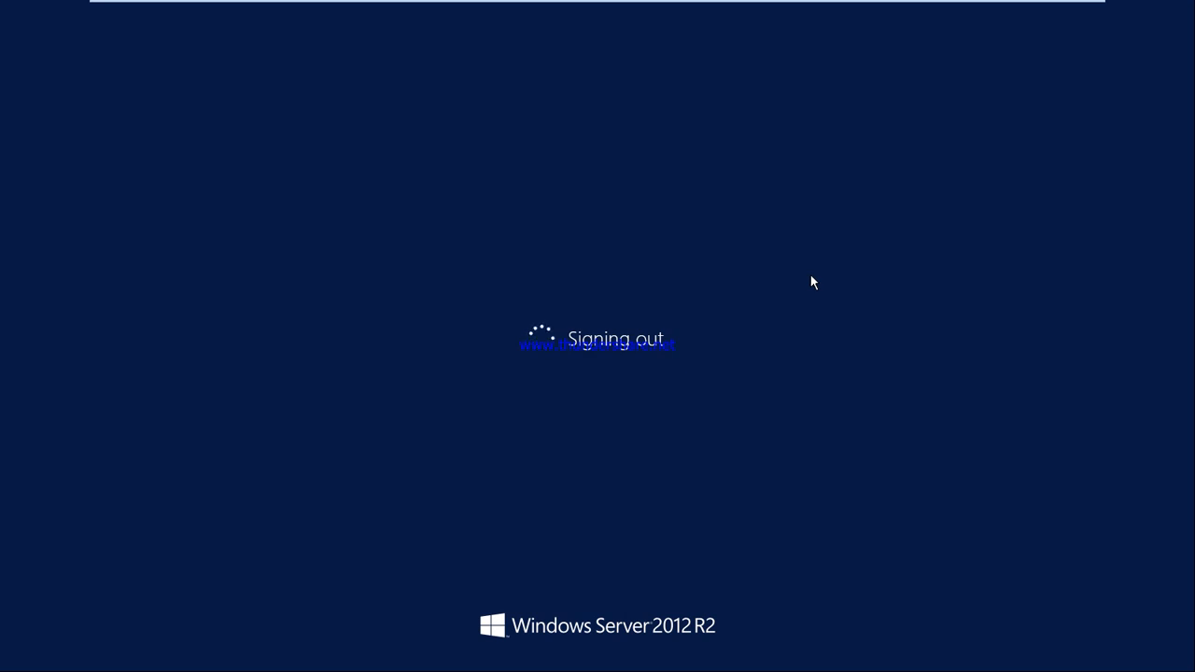
{"action": "left_click", "coordinate": [645, 548]}
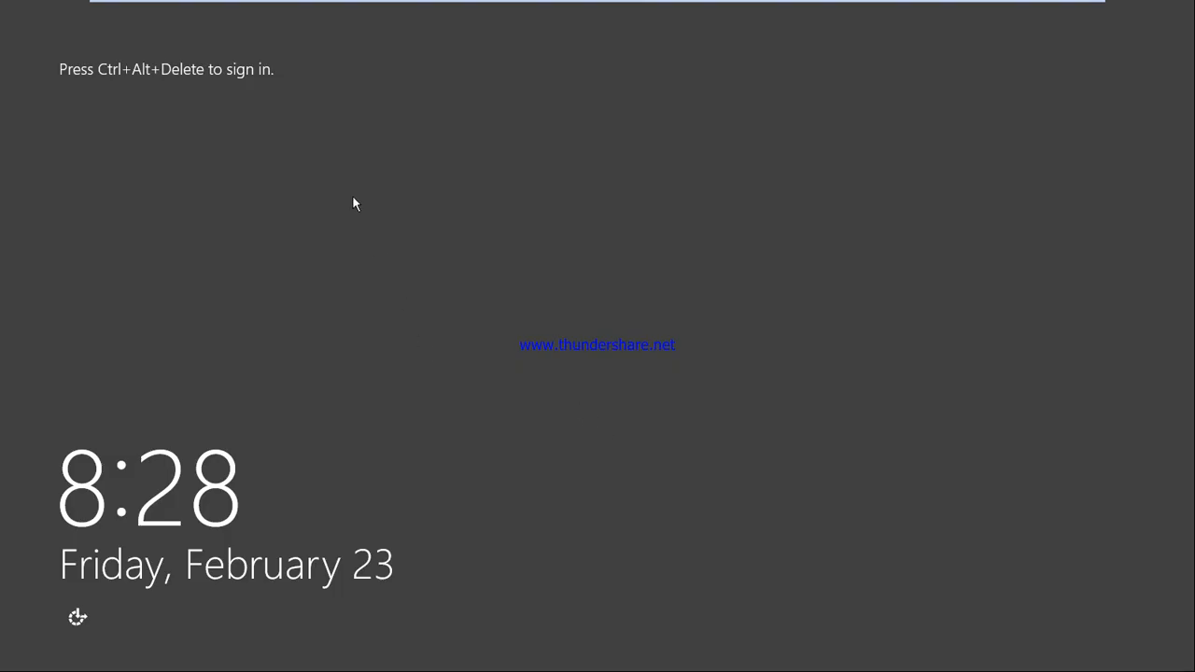
Try signing in as Other user u7, dismiss the sign-in-not-allowed error and go back
{"action": "mouse_move", "coordinate": [392, 9]}
{"action": "left_click", "coordinate": [362, 9]}
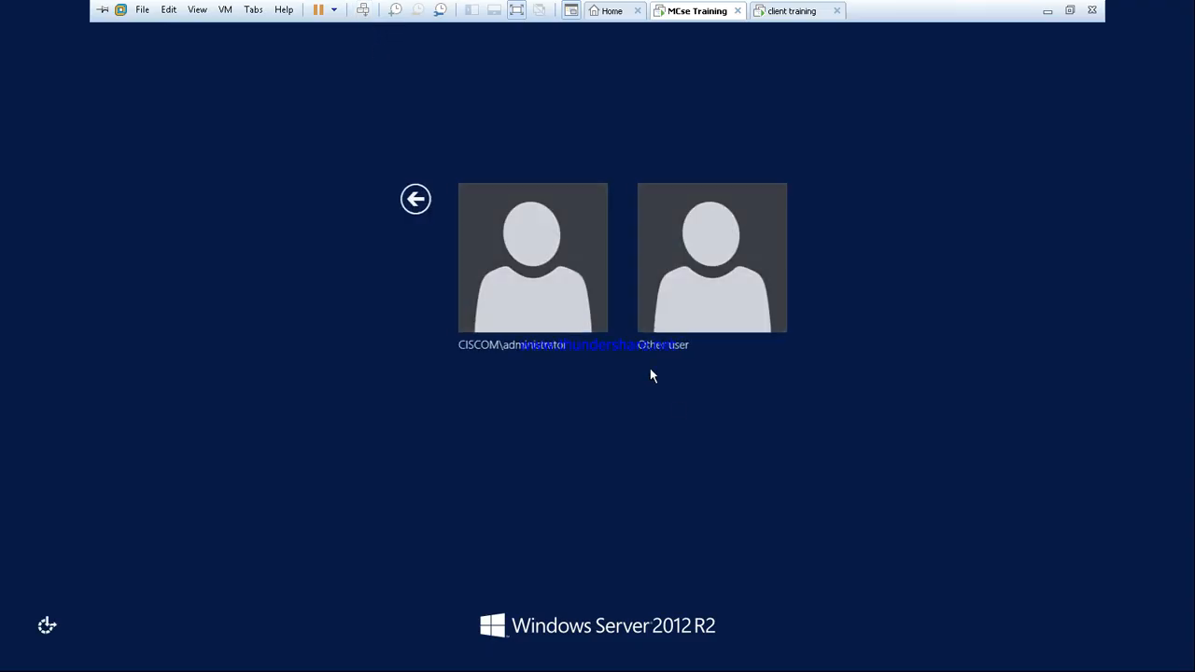
{"action": "left_click", "coordinate": [700, 293]}
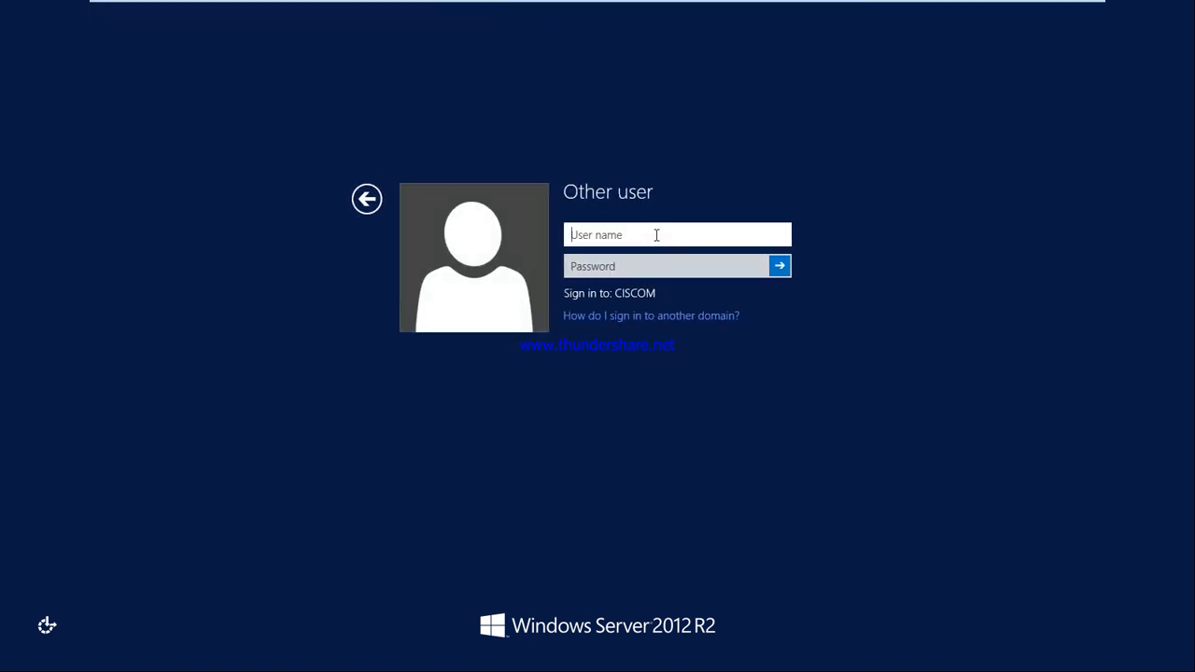
{"action": "type", "text": "u7"}
{"action": "key", "text": "Return"}
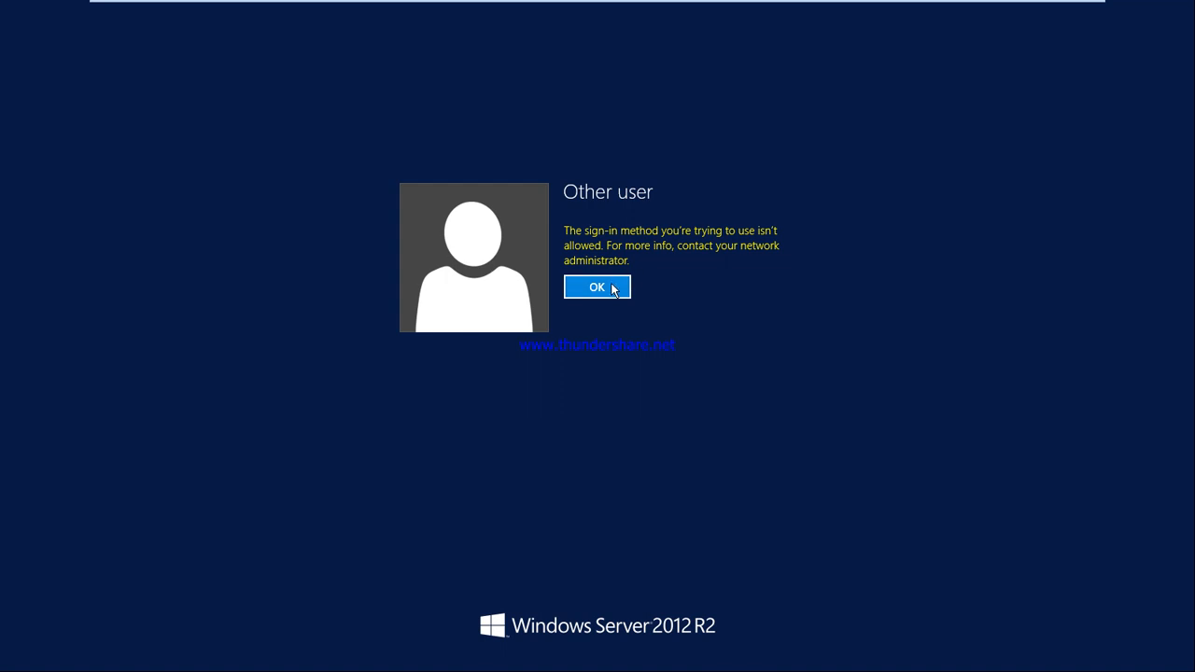
{"action": "left_click", "coordinate": [608, 286]}
{"action": "left_click", "coordinate": [368, 200]}
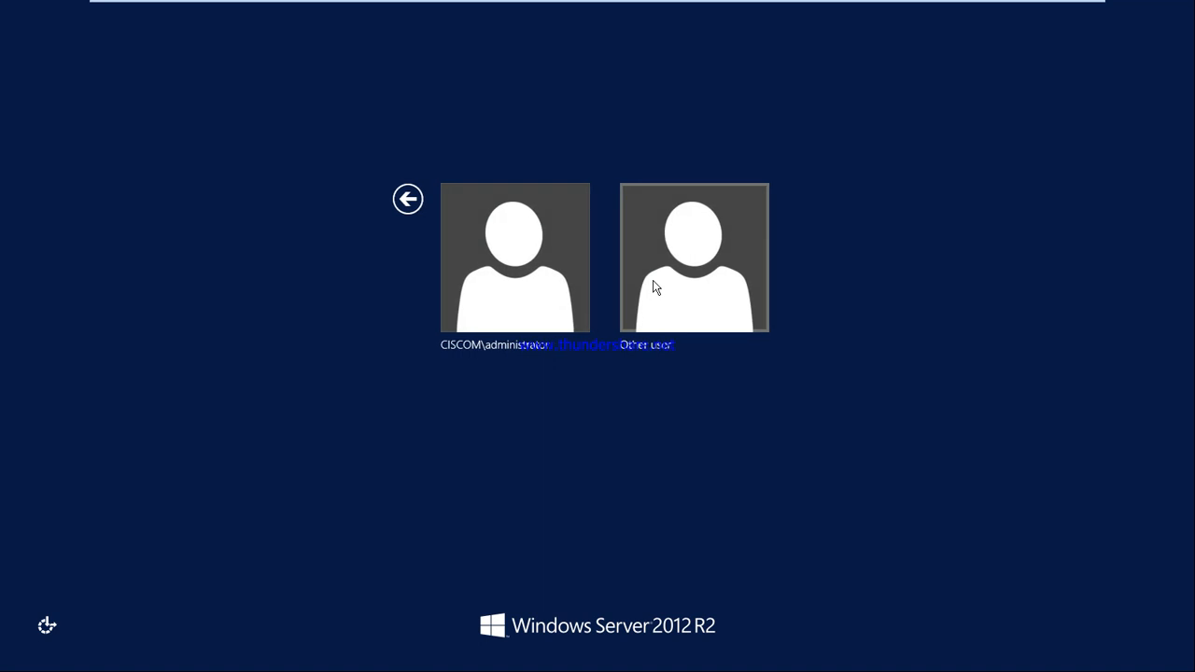
Sign back in on the administrator tile with the administrator password
{"action": "left_click", "coordinate": [536, 283]}
{"action": "type", "text": "P@ssw0rd12"}
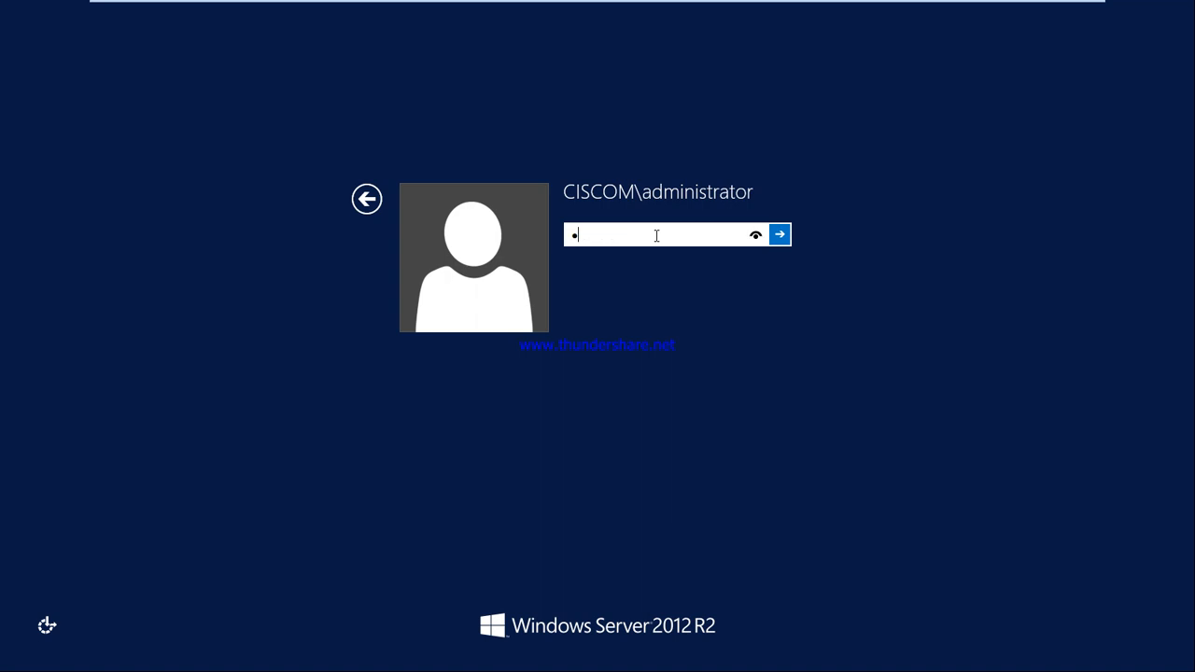
{"action": "key", "text": "Return"}
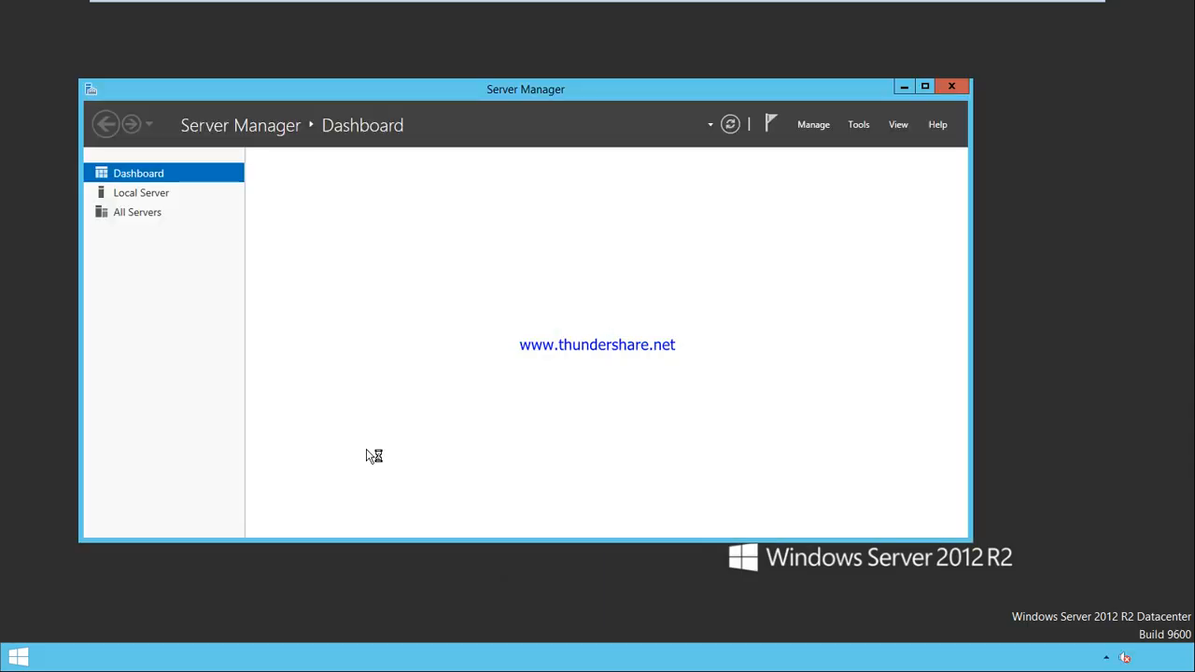
Launch Group Policy Management from Server Manager's Tools menu and minimize Server Manager
{"action": "key", "text": "super+r"}
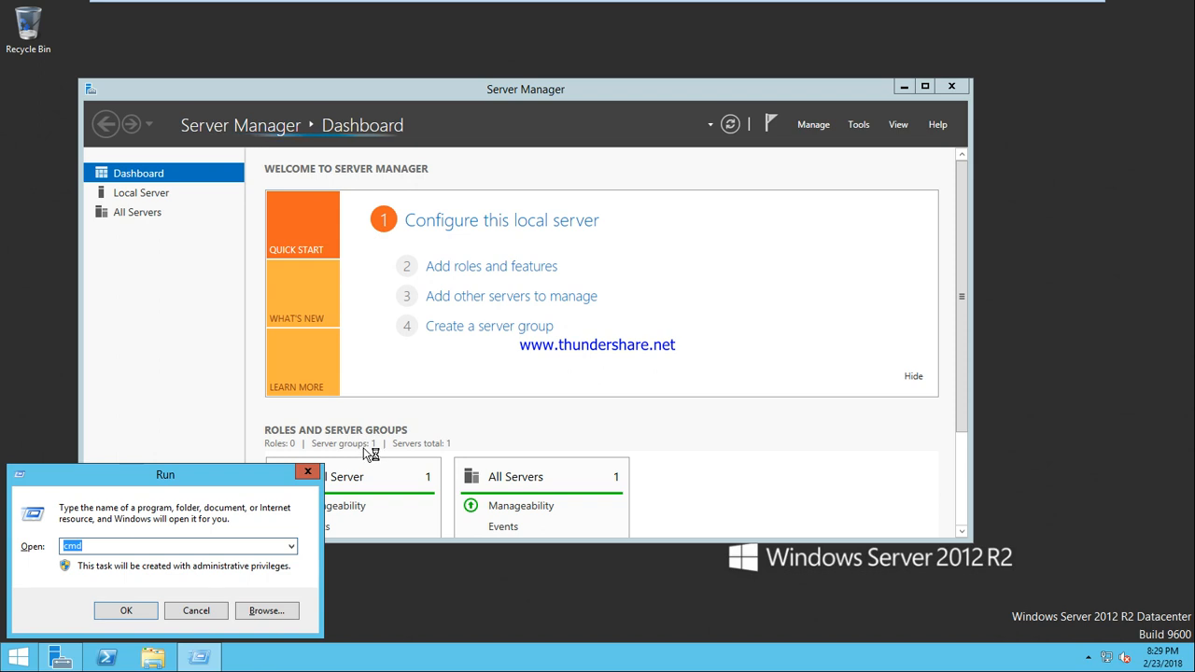
{"action": "left_click", "coordinate": [860, 125]}
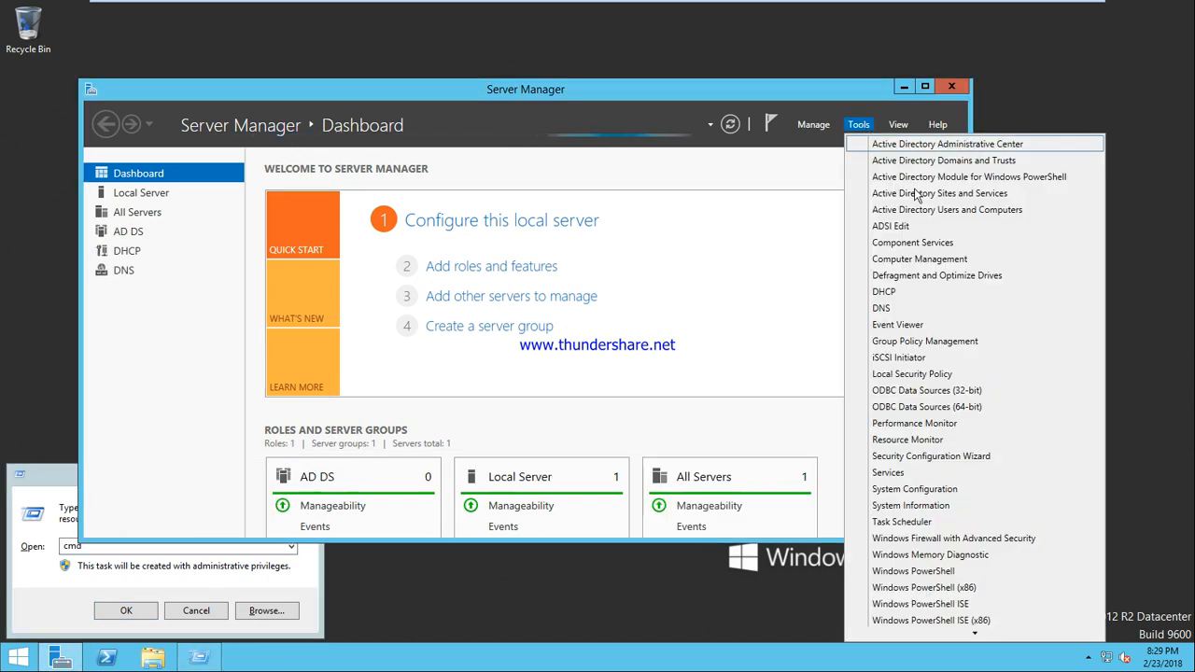
{"action": "left_click", "coordinate": [913, 343]}
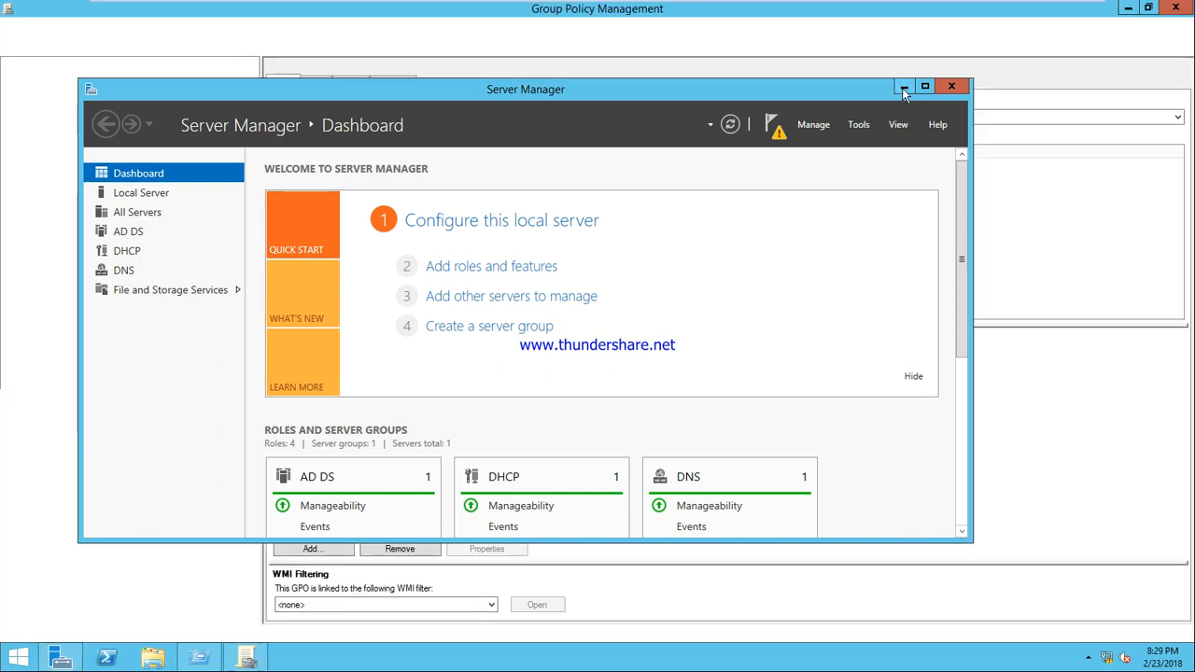
{"action": "left_click", "coordinate": [904, 86]}
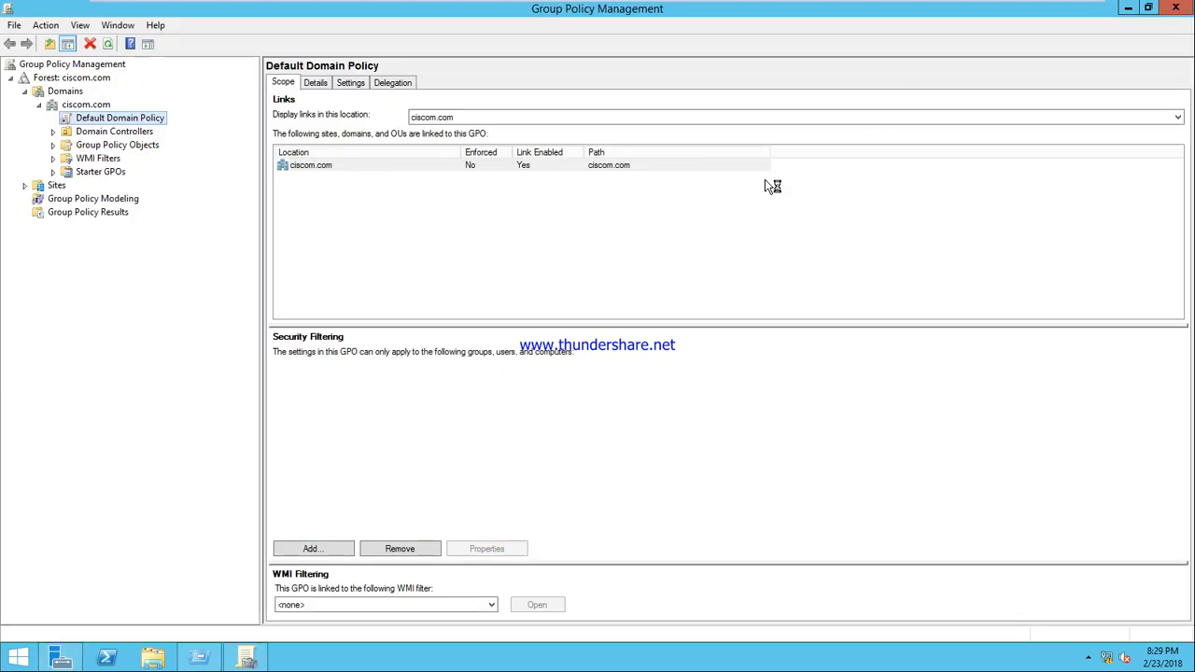
Expand Domain Controllers and open Default Domain Controllers Policy with Edit
{"action": "left_click", "coordinate": [88, 118]}
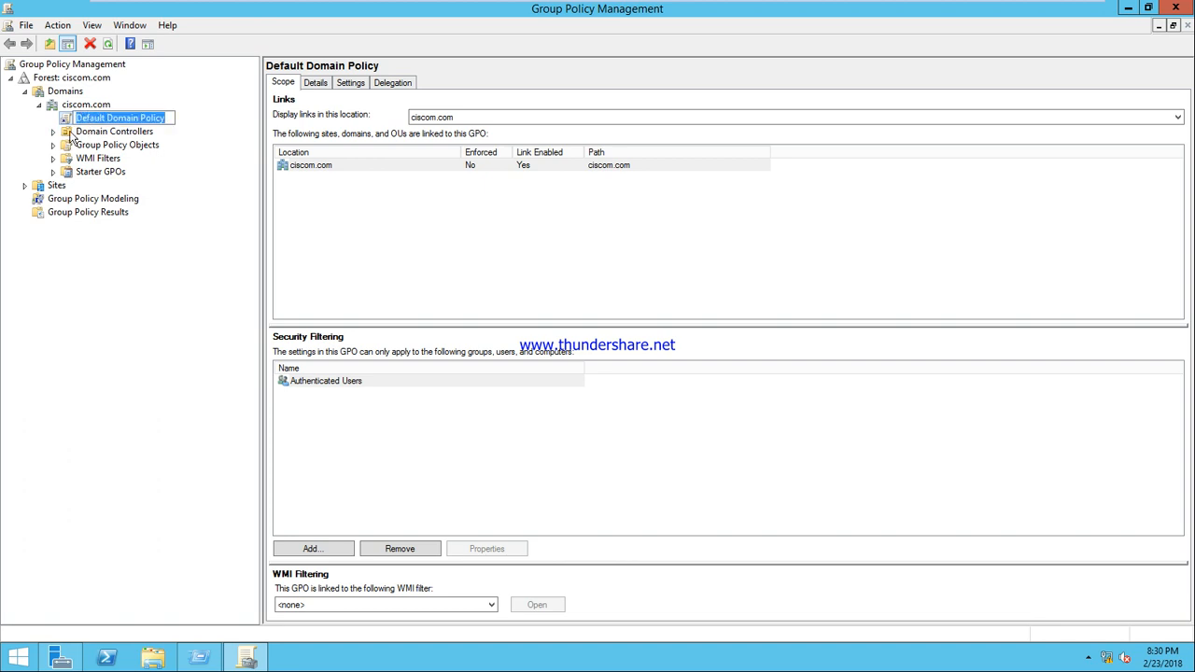
{"action": "key", "text": "Escape"}
{"action": "left_click", "coordinate": [71, 134]}
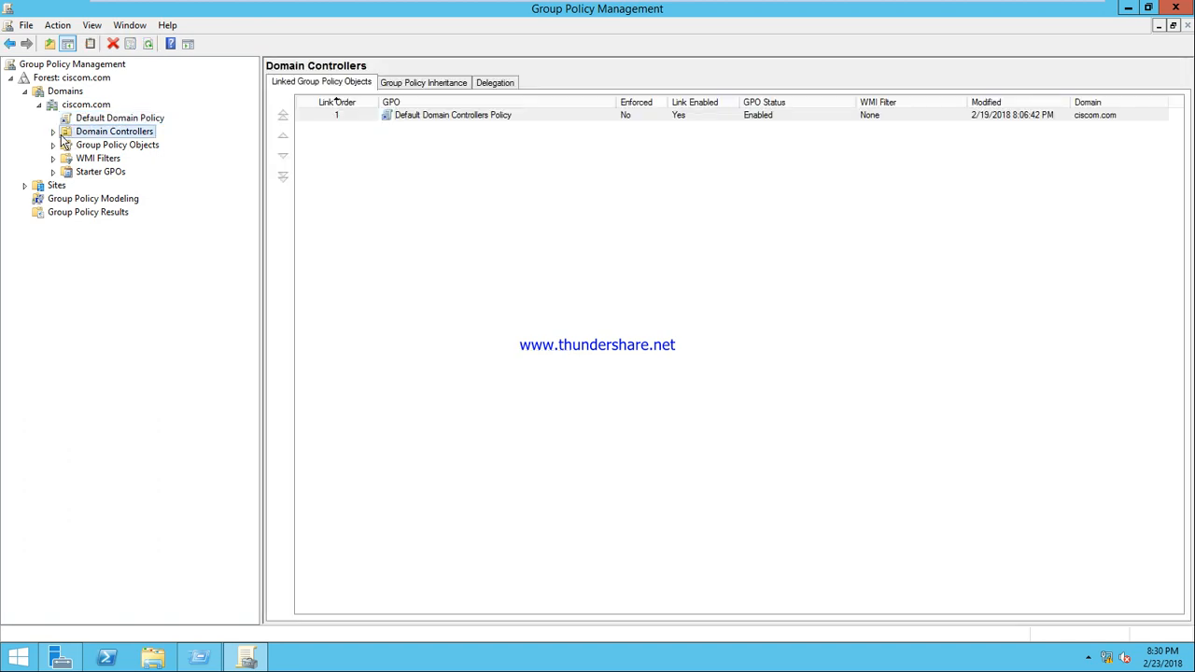
{"action": "left_click", "coordinate": [54, 133]}
{"action": "left_click", "coordinate": [117, 147]}
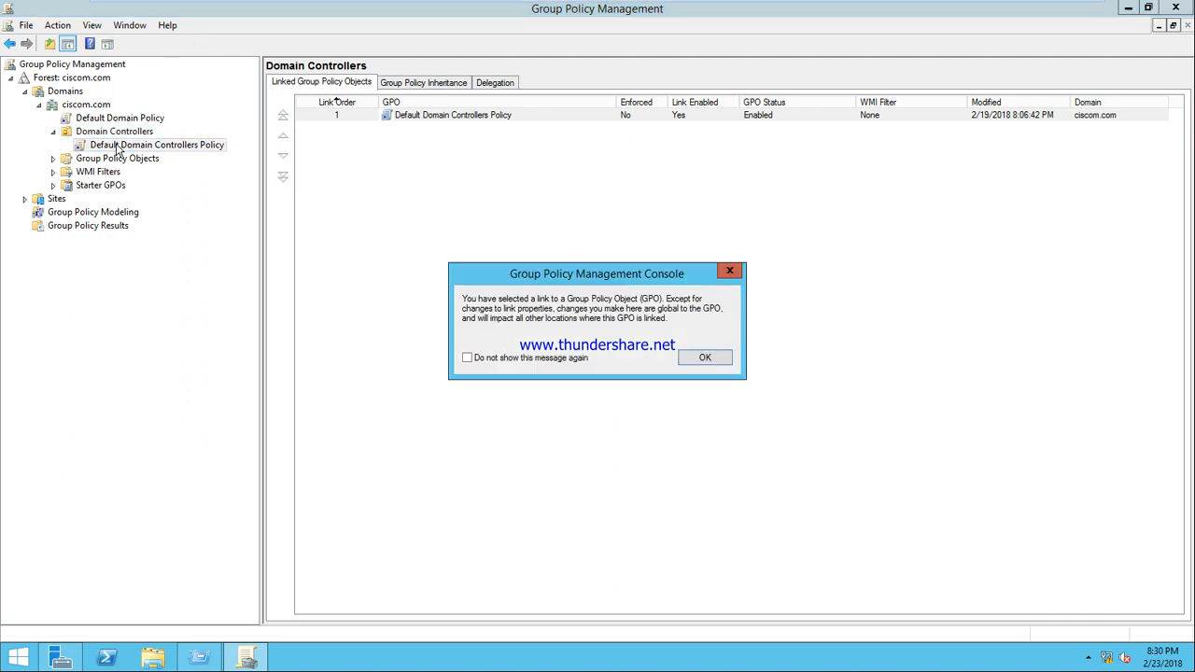
{"action": "left_click", "coordinate": [705, 358]}
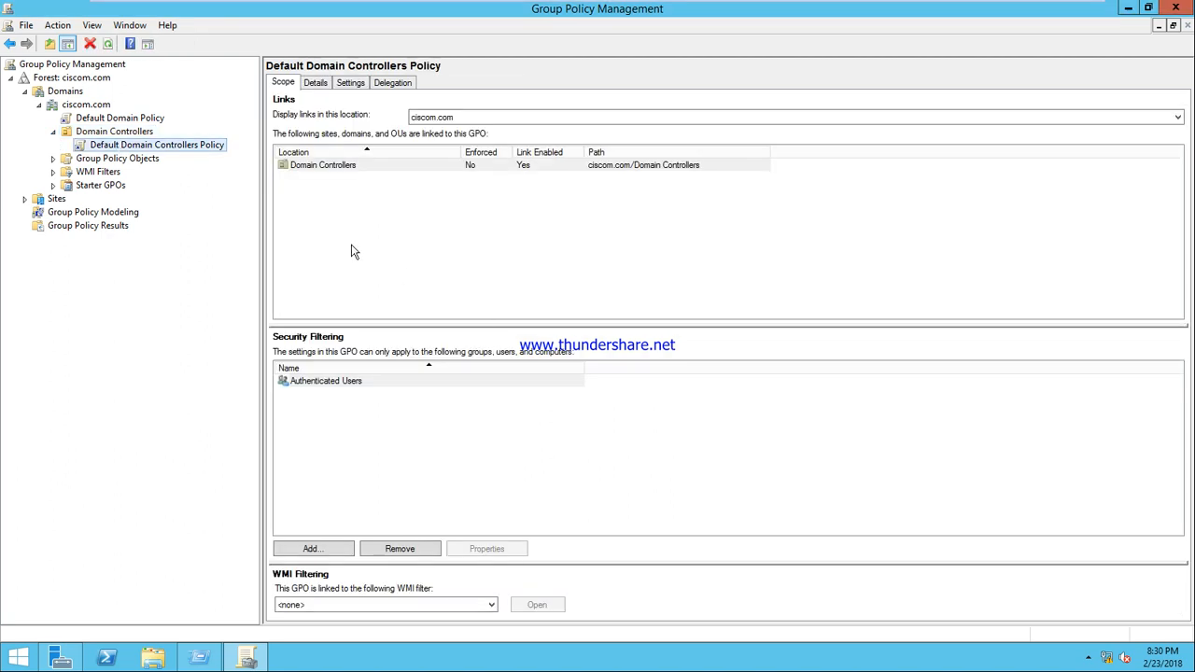
{"action": "right_click", "coordinate": [175, 153]}
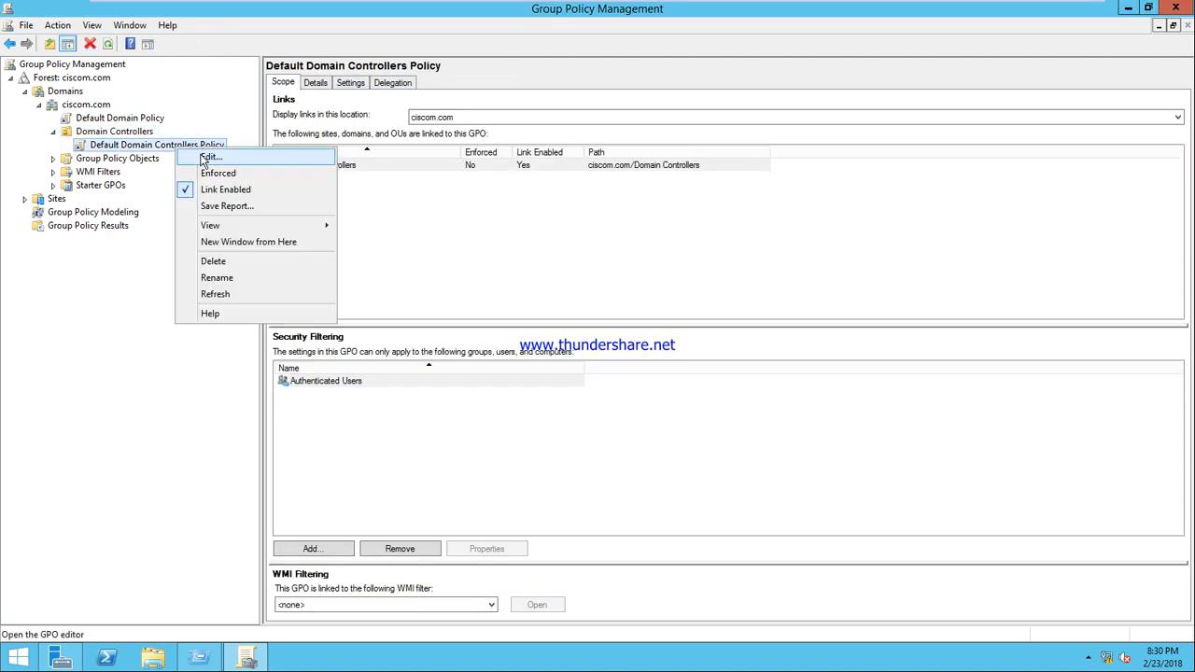
{"action": "left_click", "coordinate": [204, 155]}
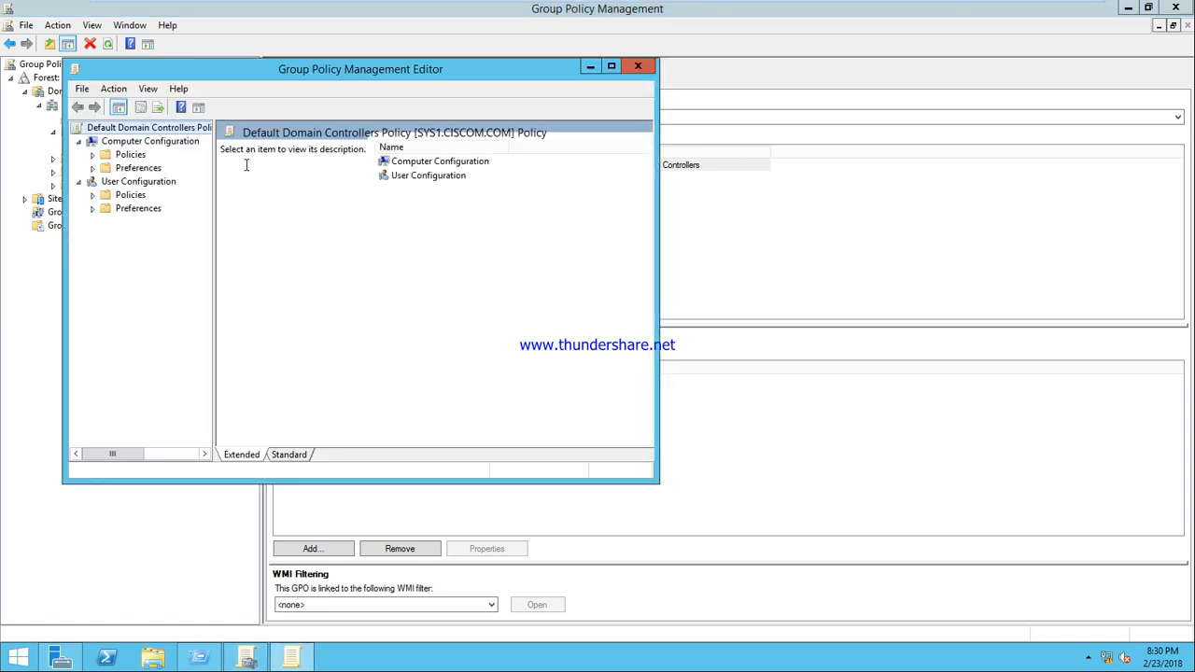
Browse User Configuration down to Security Settings, then back out to Computer Configuration
{"action": "double_click", "coordinate": [423, 179]}
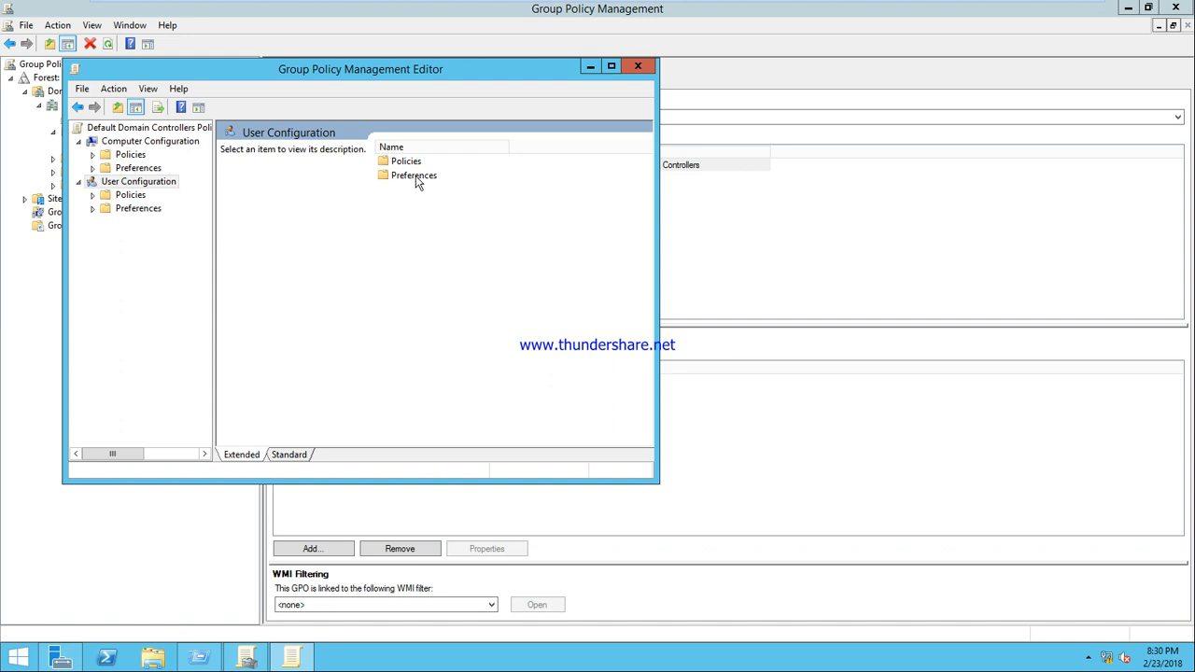
{"action": "double_click", "coordinate": [408, 164]}
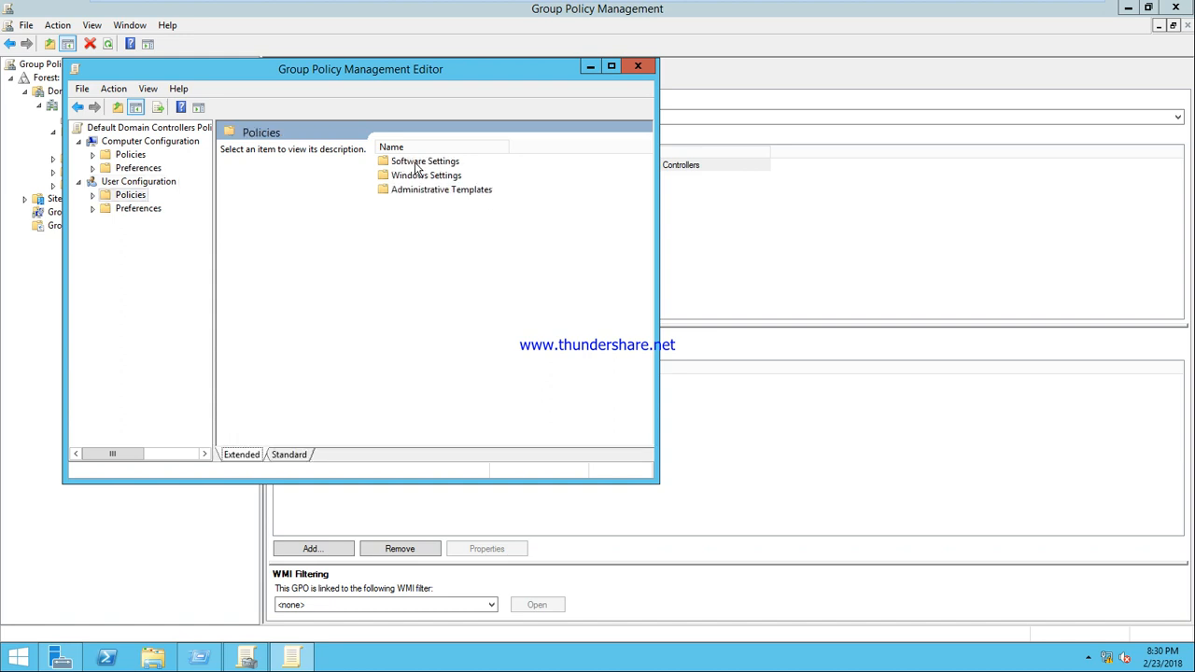
{"action": "double_click", "coordinate": [417, 177]}
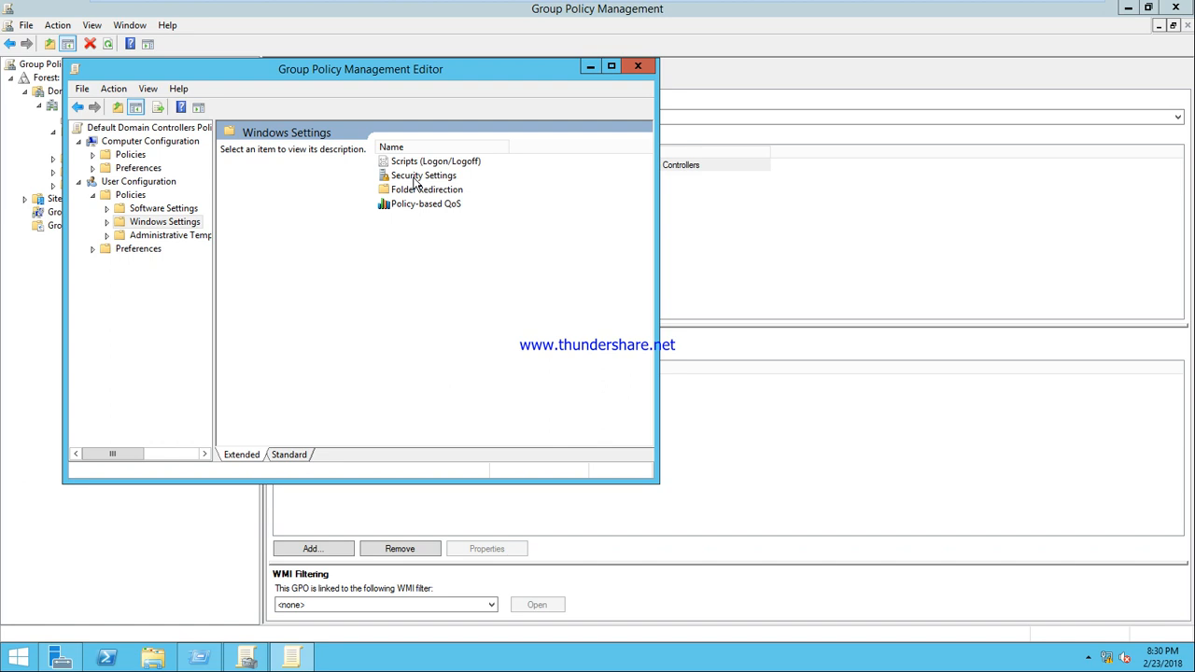
{"action": "double_click", "coordinate": [416, 177]}
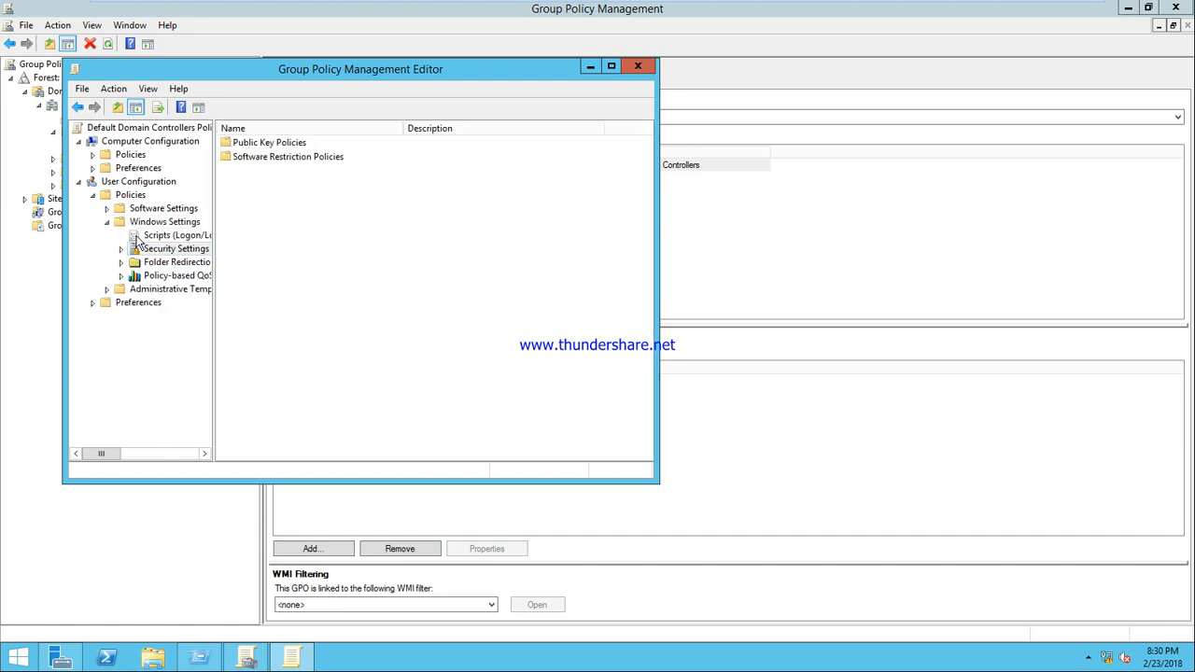
{"action": "left_click", "coordinate": [108, 222]}
{"action": "left_click", "coordinate": [94, 195]}
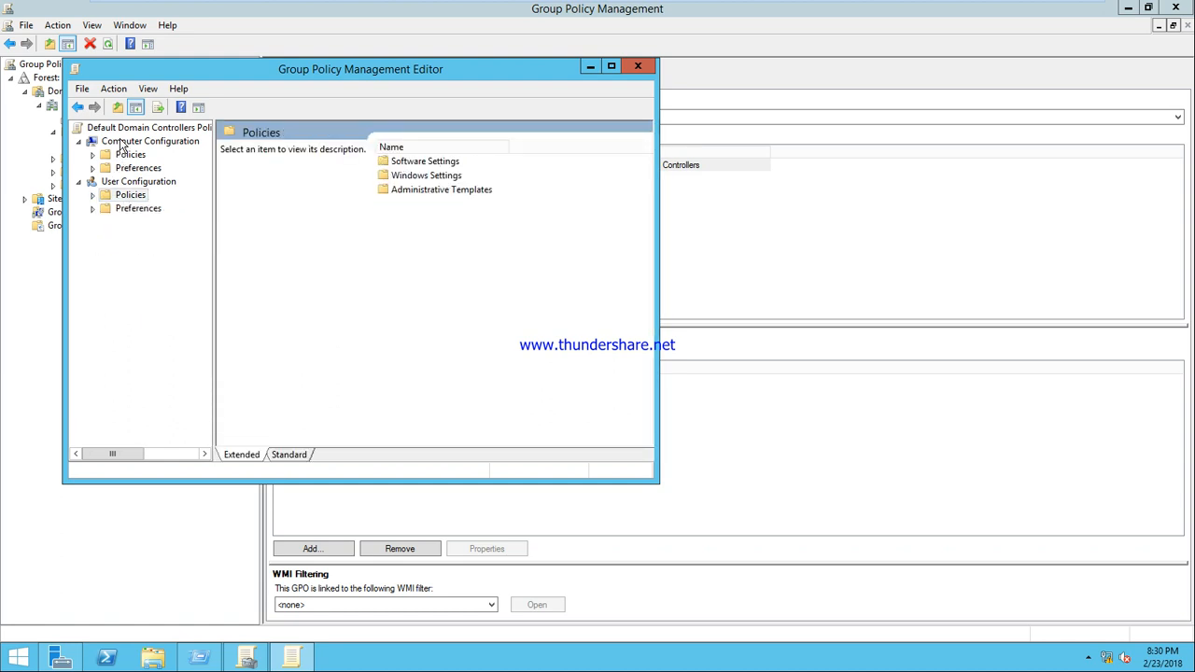
{"action": "left_click", "coordinate": [122, 141]}
Go through computer Policies > Windows Settings > Security Settings > Local Policies > User Rights Assignment and open Allow log on locally
{"action": "double_click", "coordinate": [401, 162]}
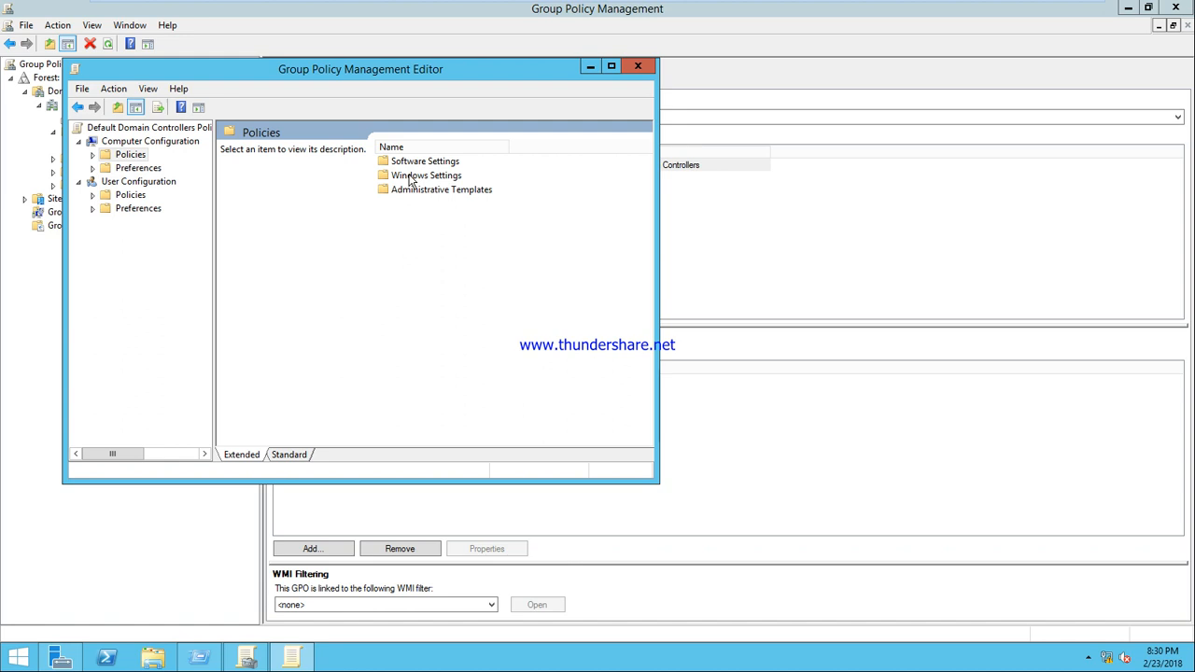
{"action": "left_click", "coordinate": [409, 176]}
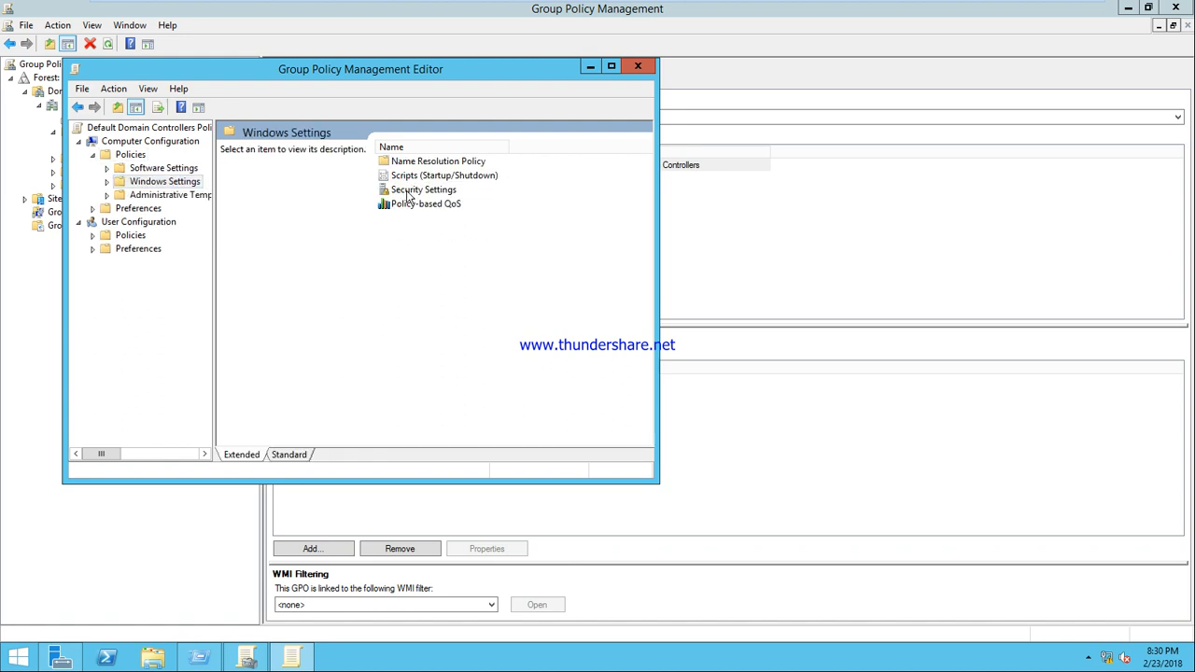
{"action": "double_click", "coordinate": [408, 191]}
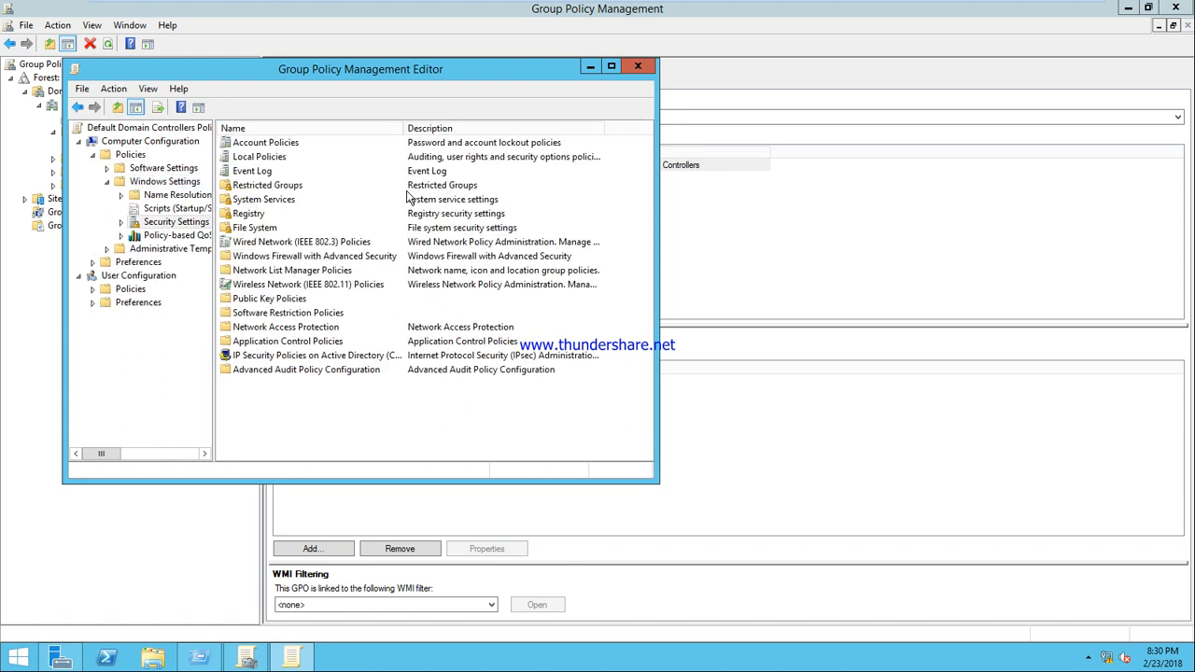
{"action": "double_click", "coordinate": [262, 156]}
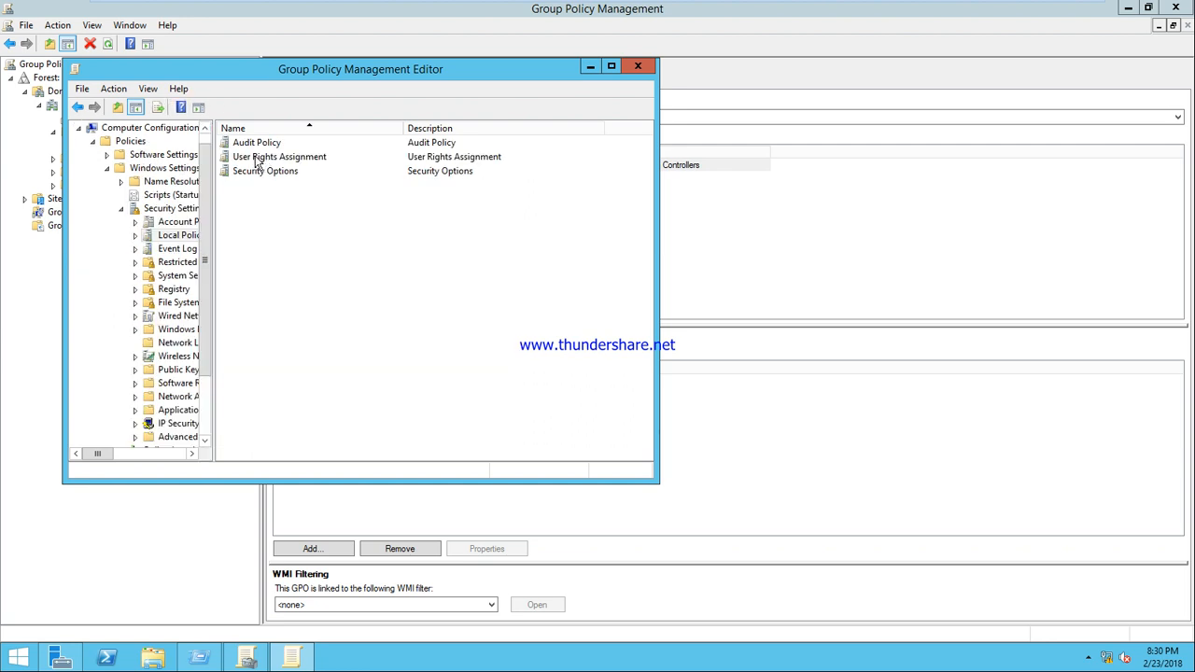
{"action": "double_click", "coordinate": [258, 159]}
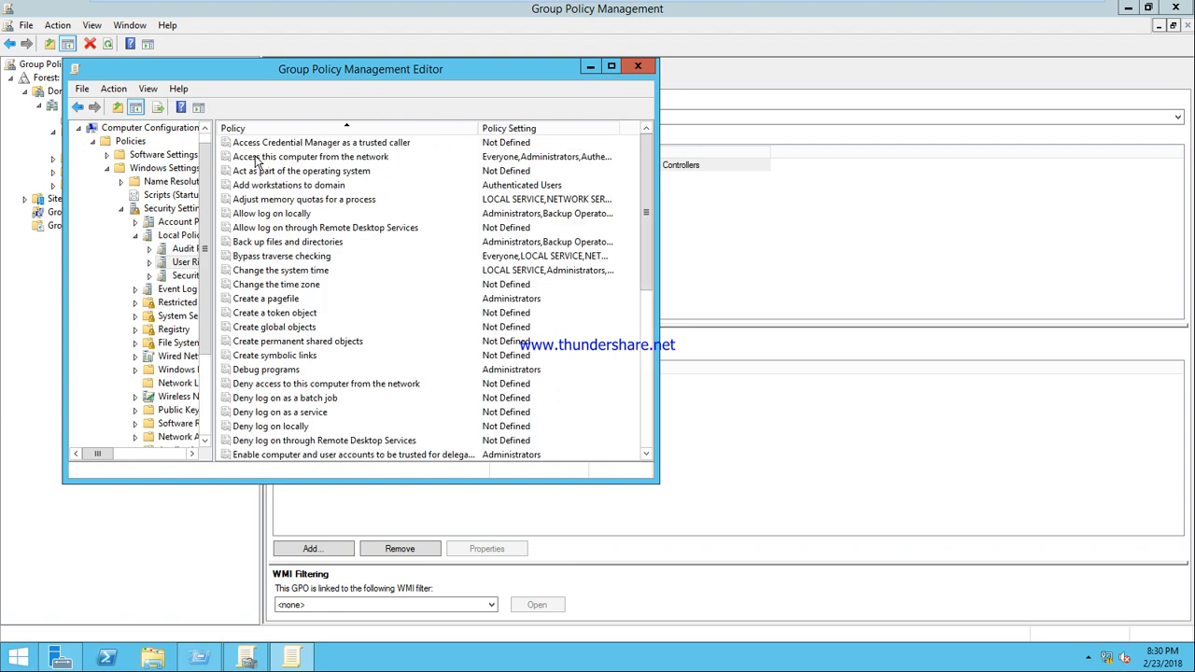
{"action": "left_click", "coordinate": [291, 213]}
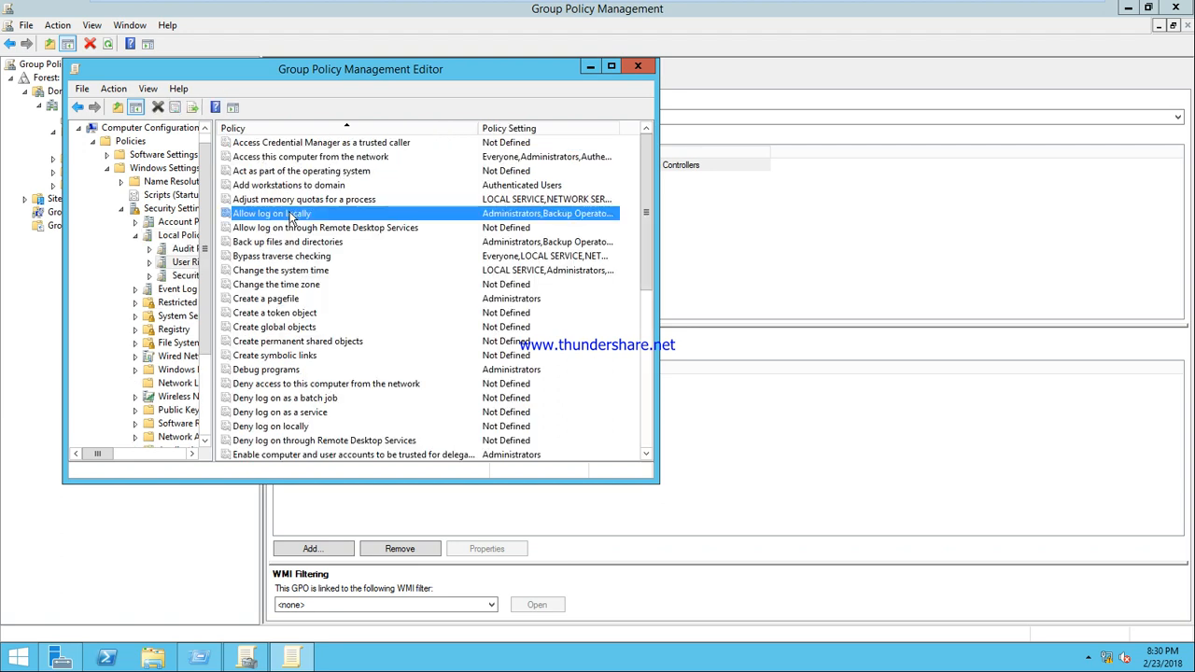
{"action": "double_click", "coordinate": [292, 214]}
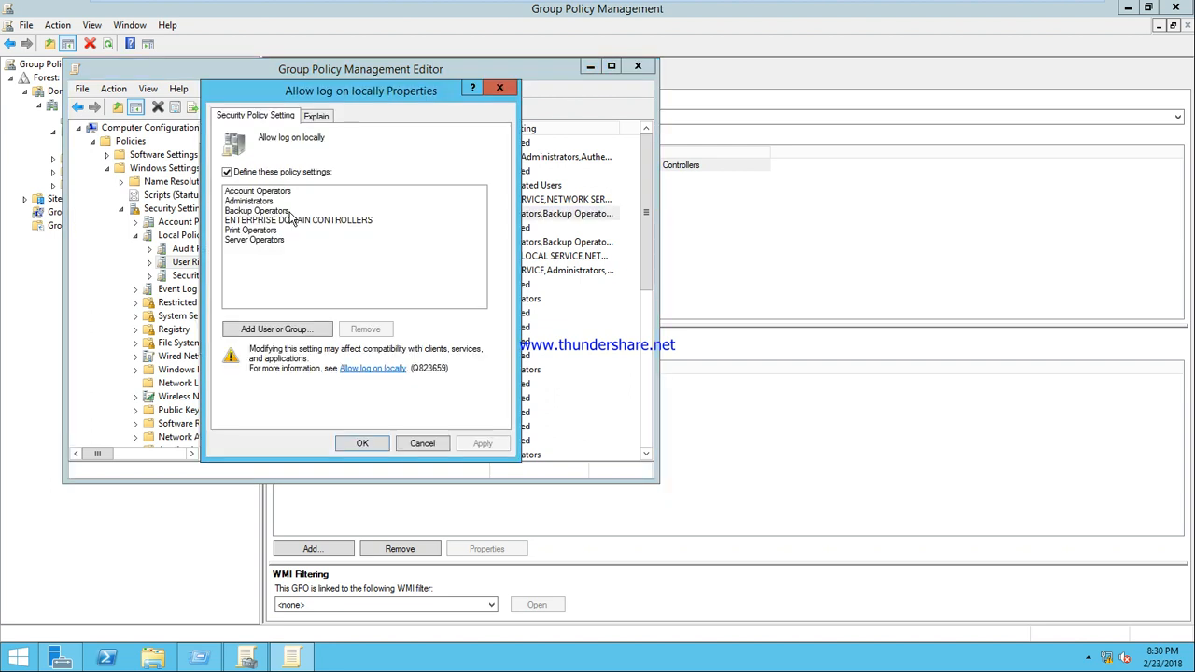
In the user/group picker, try u7, then resolve and select Everyone
{"action": "left_click", "coordinate": [269, 322]}
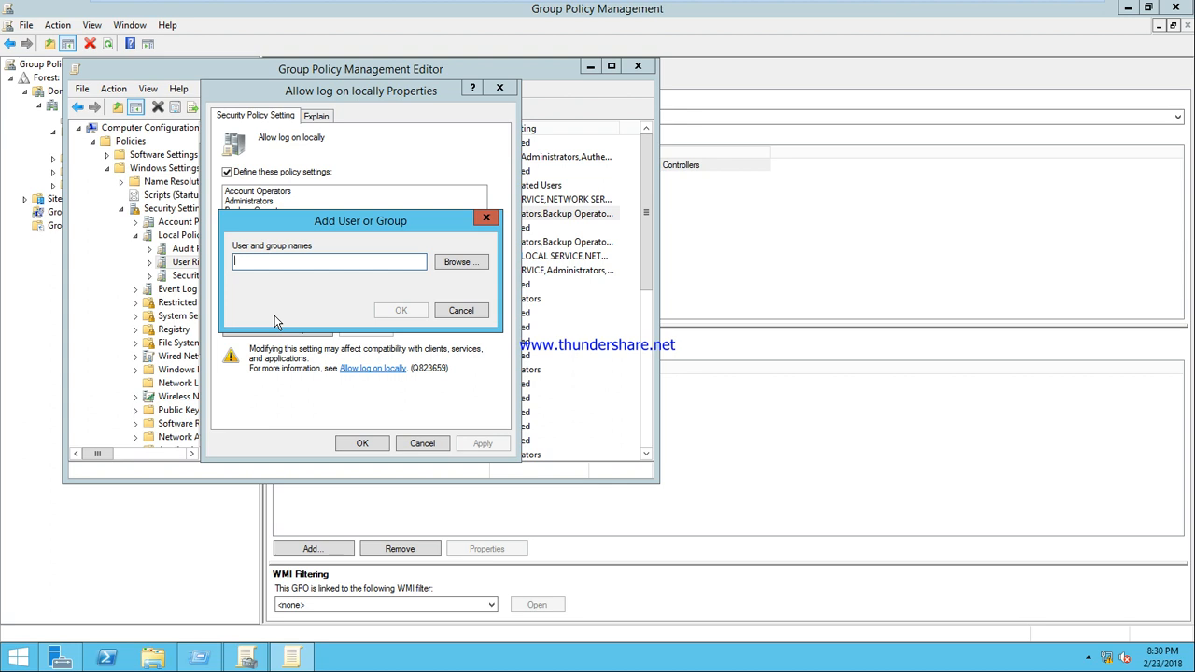
{"action": "type", "text": "u7"}
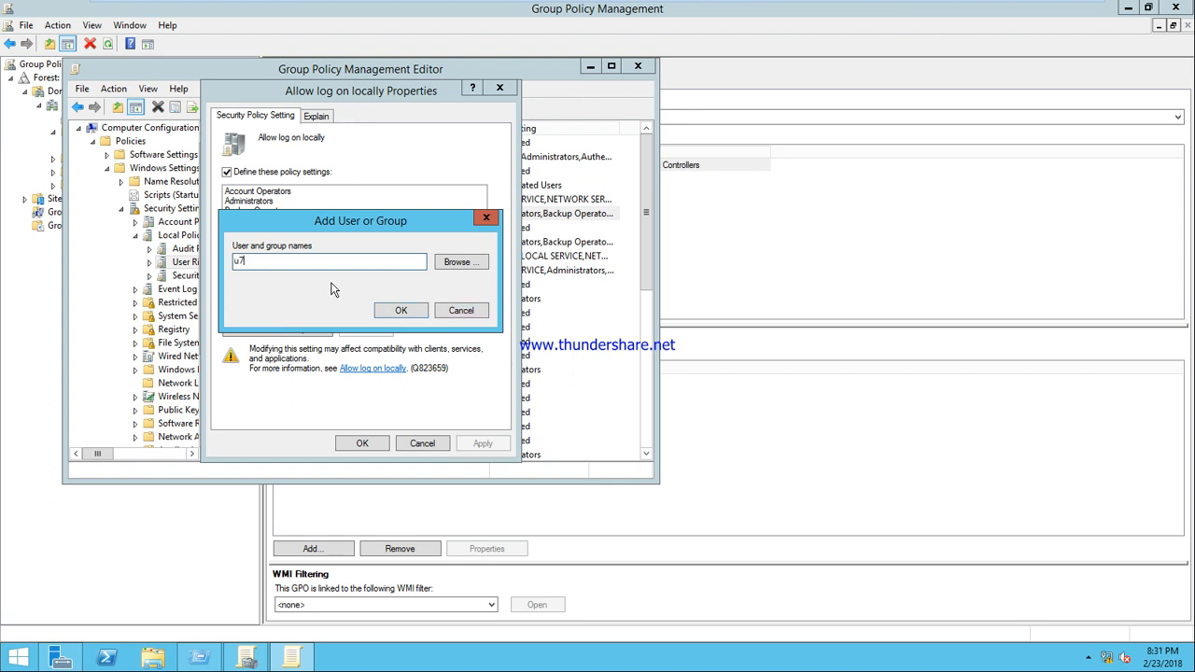
{"action": "key", "text": "BackSpace"}
{"action": "key", "text": "BackSpace"}
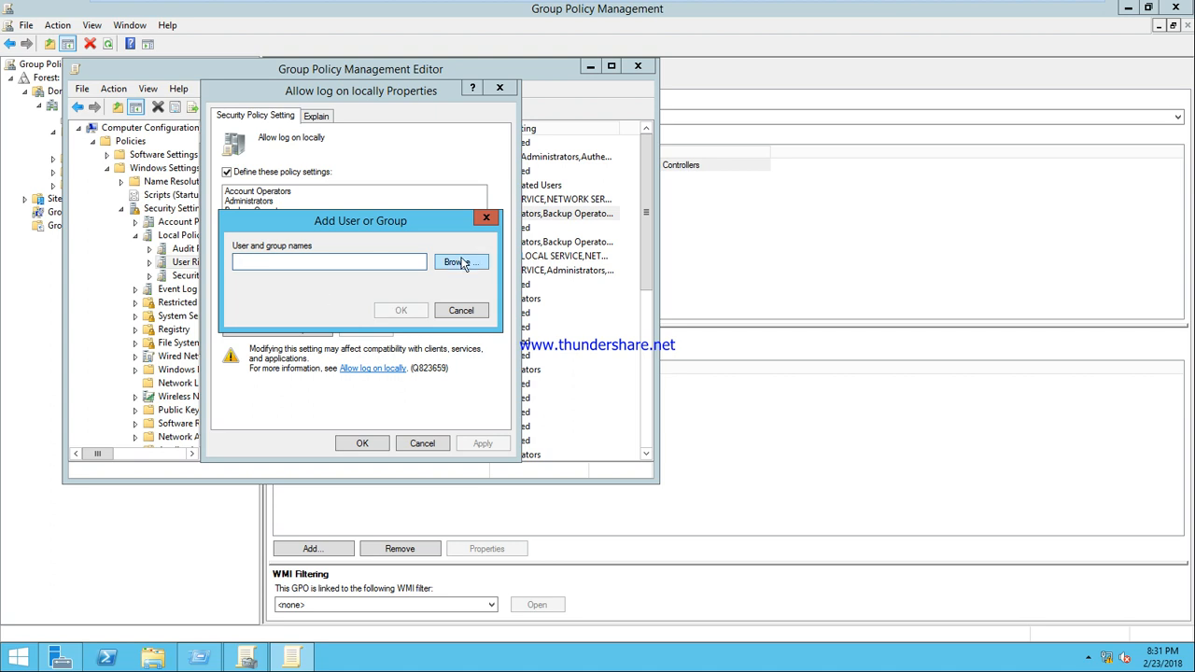
{"action": "left_click", "coordinate": [460, 262]}
{"action": "type", "text": "u7"}
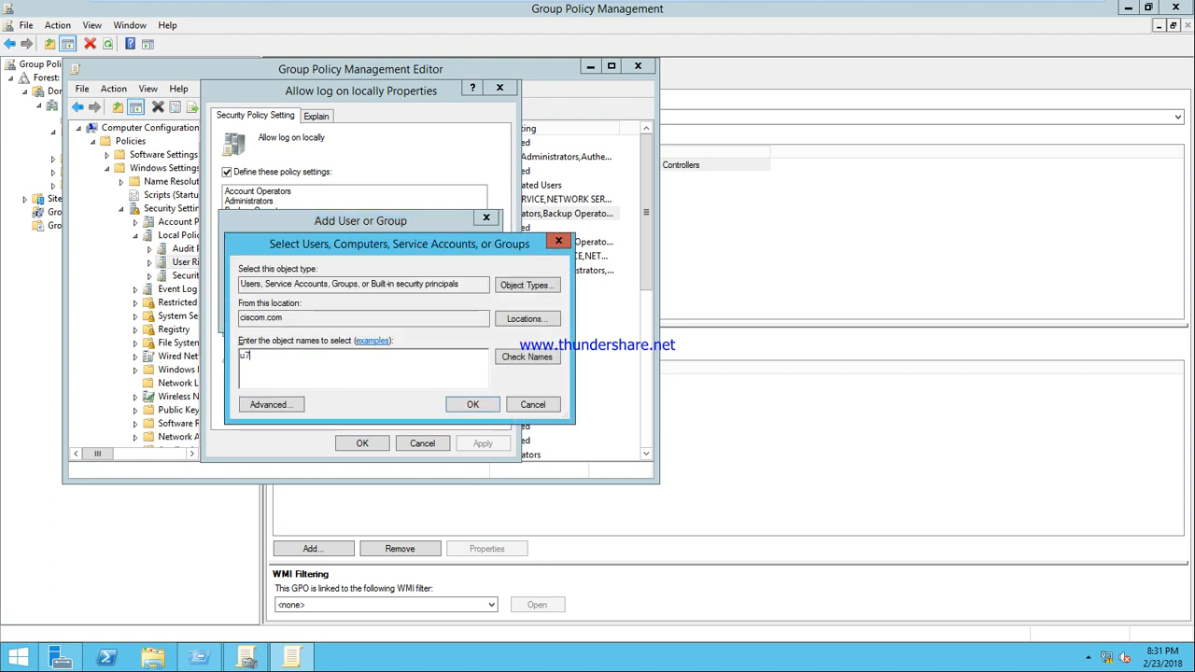
{"action": "left_click", "coordinate": [536, 359]}
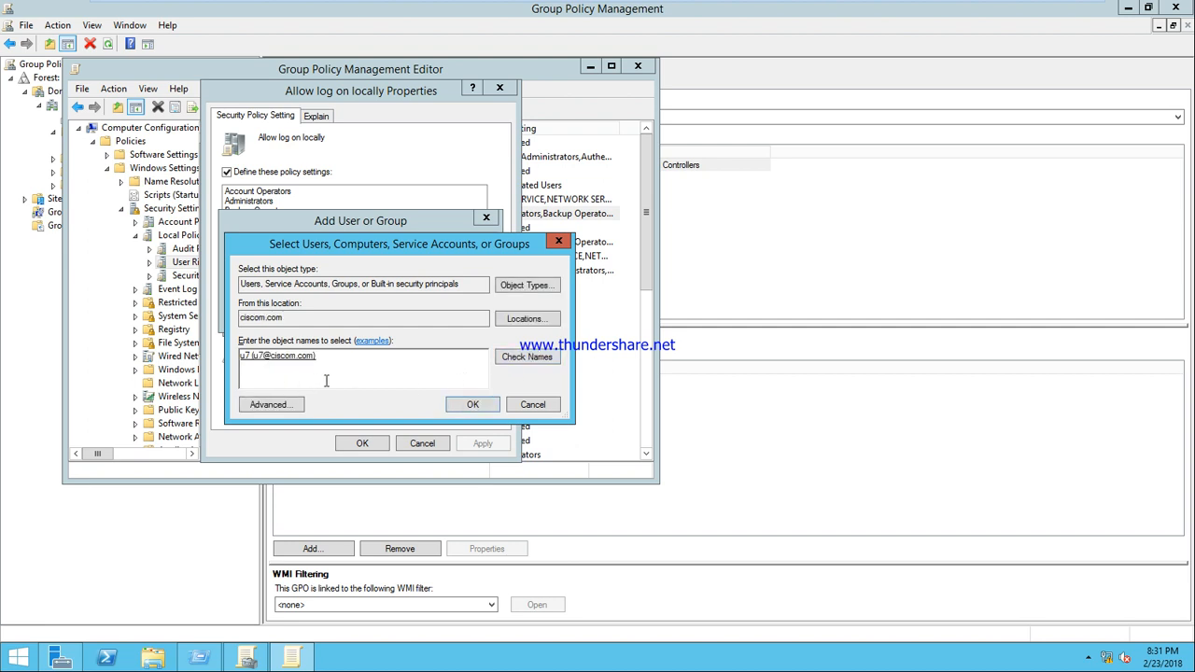
{"action": "key", "text": "BackSpace"}
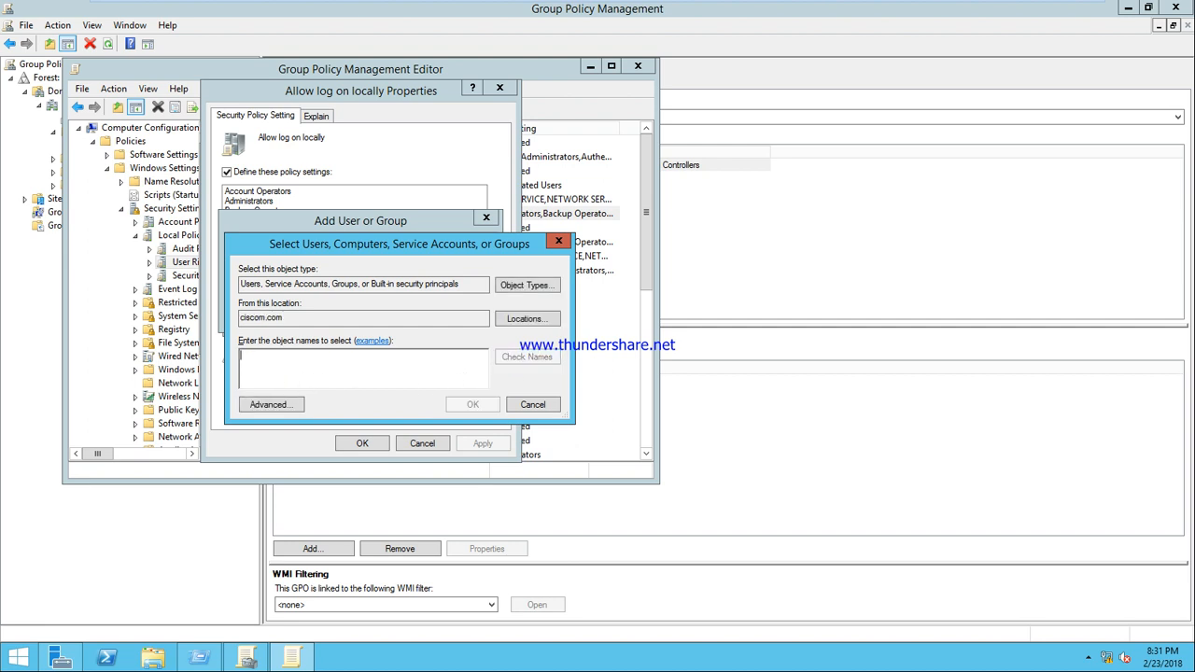
{"action": "type", "text": "everyone"}
{"action": "left_click", "coordinate": [546, 358]}
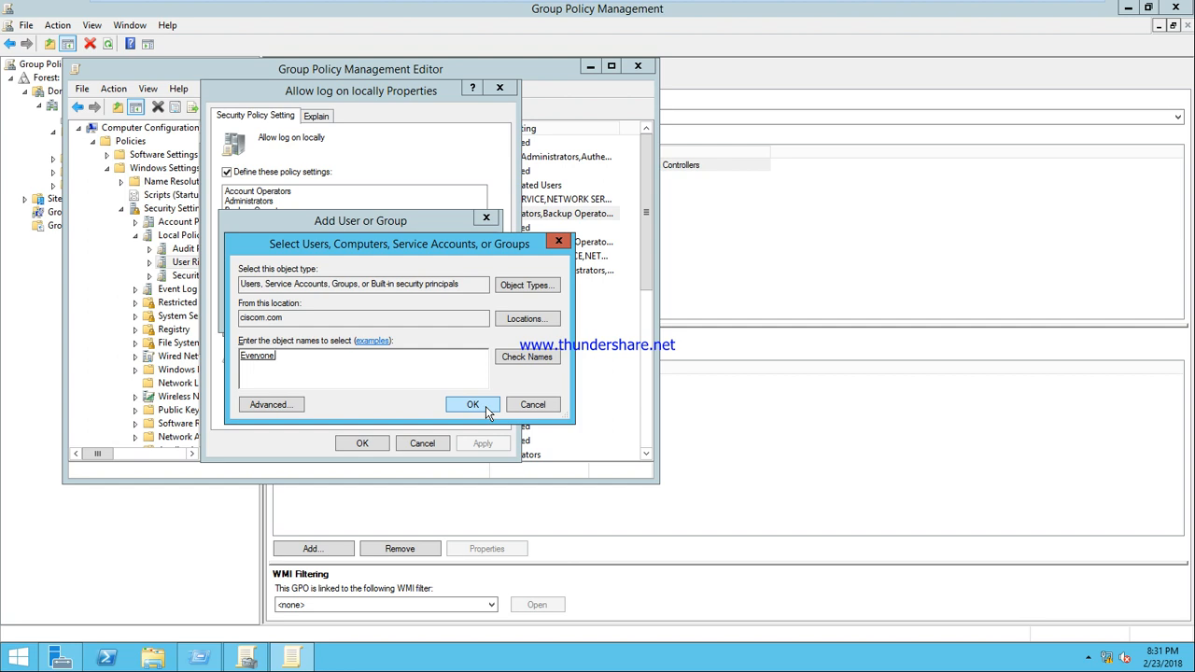
{"action": "left_click", "coordinate": [486, 407]}
Add Everyone to Allow log on locally, apply, and close the policy editor
{"action": "left_click", "coordinate": [395, 316]}
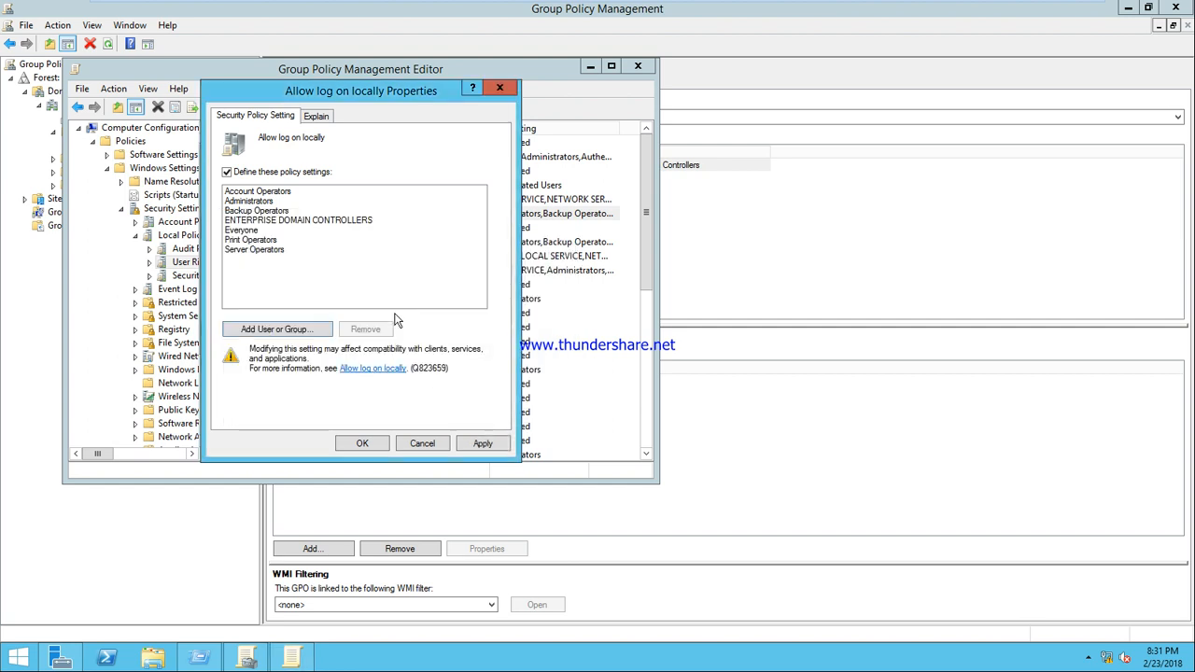
{"action": "left_click", "coordinate": [468, 442]}
{"action": "left_click", "coordinate": [378, 443]}
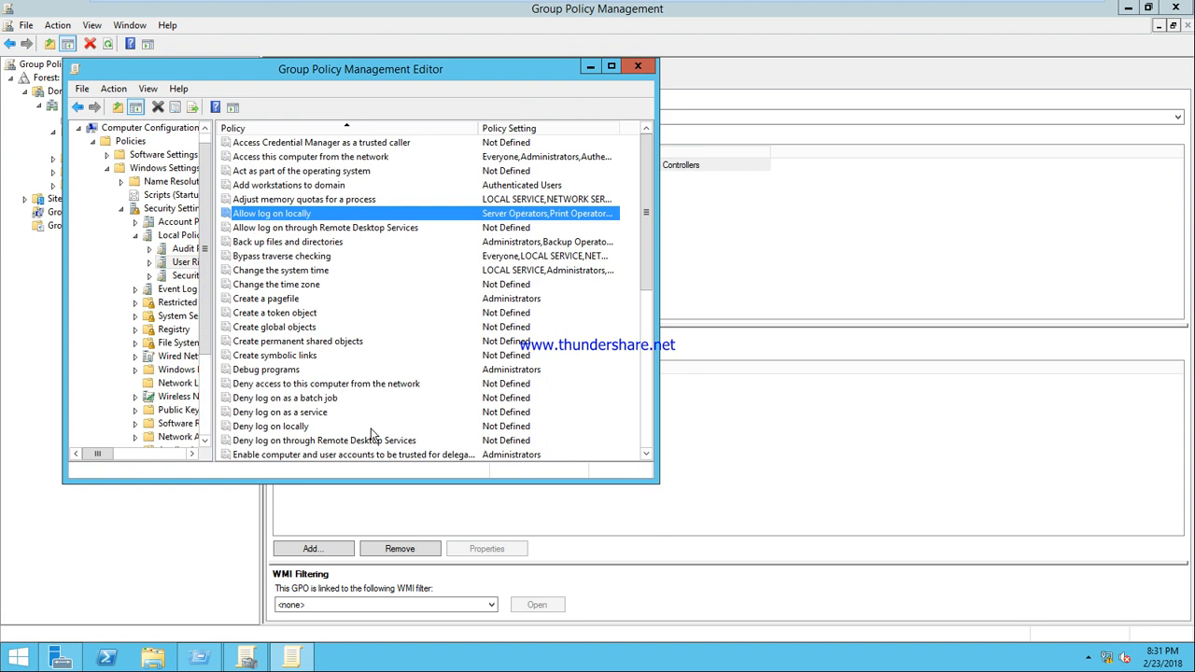
{"action": "left_click", "coordinate": [637, 65]}
Run gpupdate from the Run prompt to refresh Group Policy
{"action": "key", "text": "super+r"}
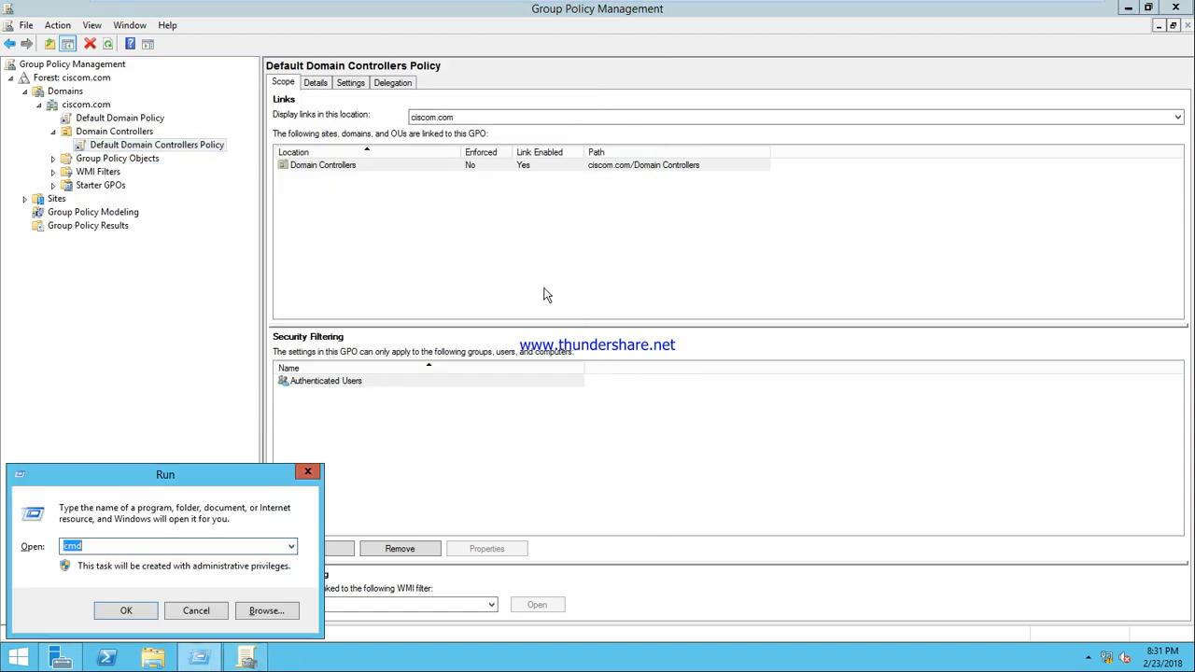
{"action": "type", "text": "gpupdate"}
{"action": "key", "text": "Return"}
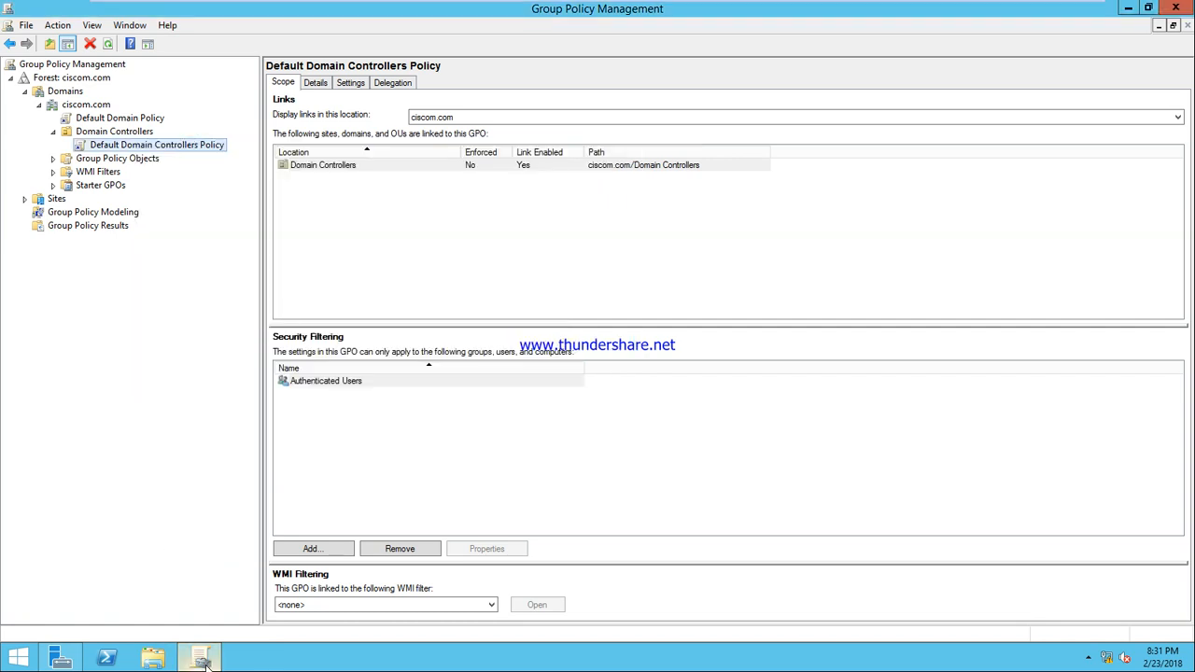
Sign out of the administrator account from the Start screen
{"action": "left_click", "coordinate": [18, 658]}
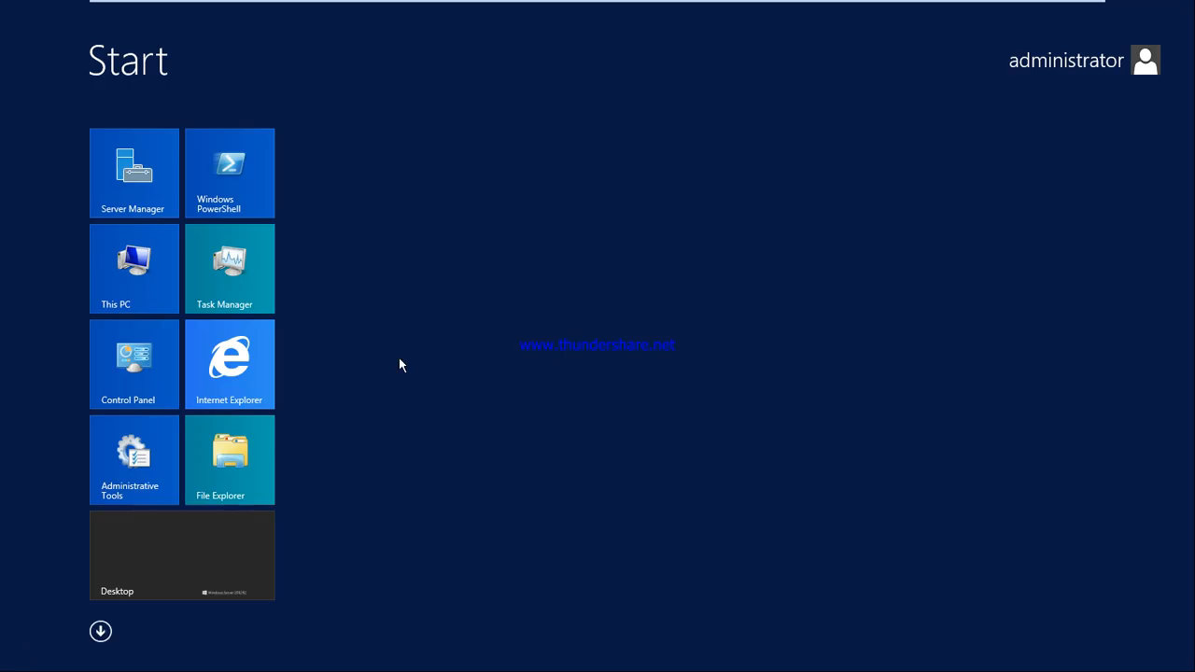
{"action": "left_click", "coordinate": [1136, 67]}
{"action": "left_click", "coordinate": [1125, 132]}
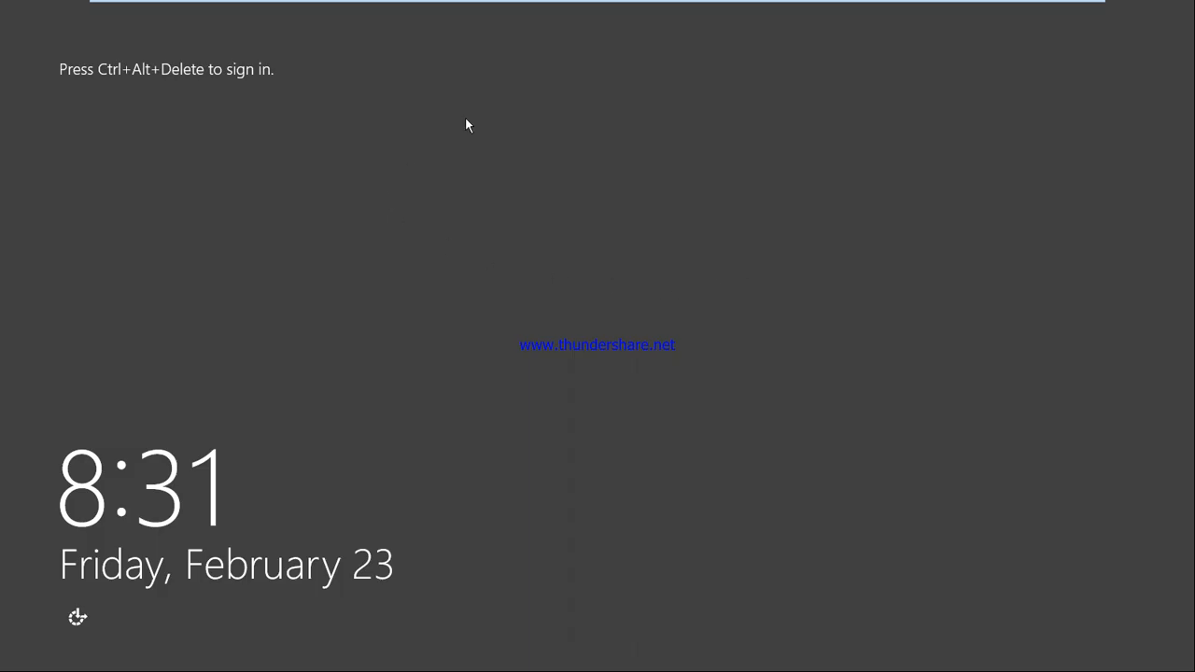
Sign in to the server as Other user u7
{"action": "mouse_move", "coordinate": [424, 6]}
{"action": "left_click", "coordinate": [363, 9]}
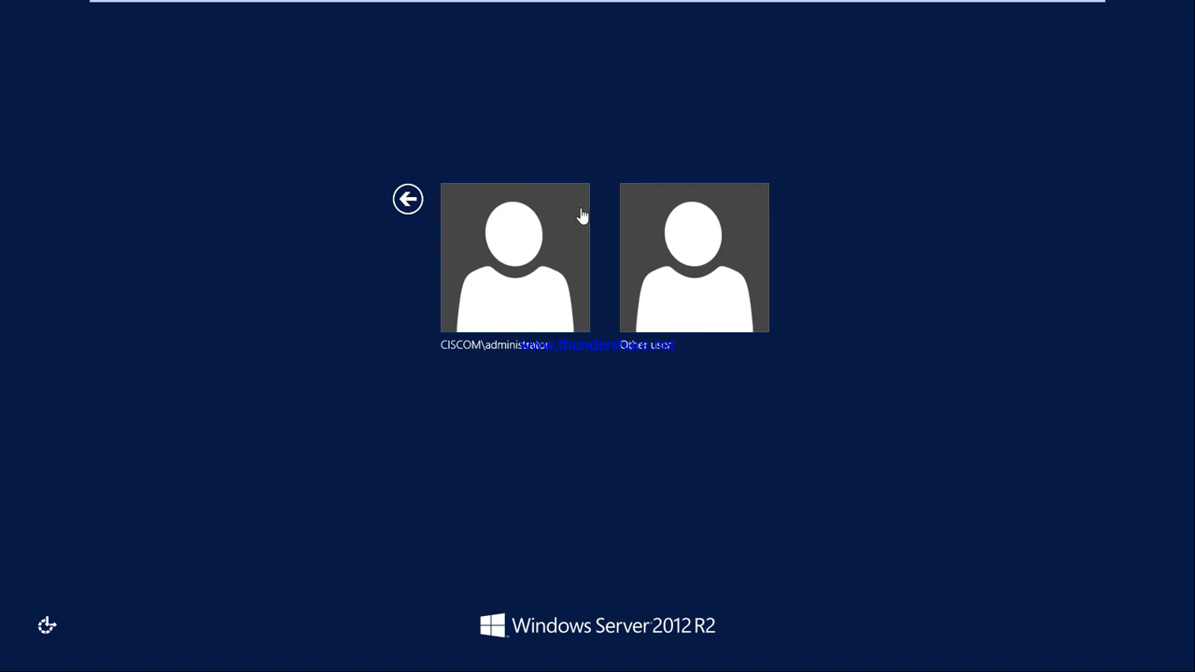
{"action": "left_click", "coordinate": [658, 233]}
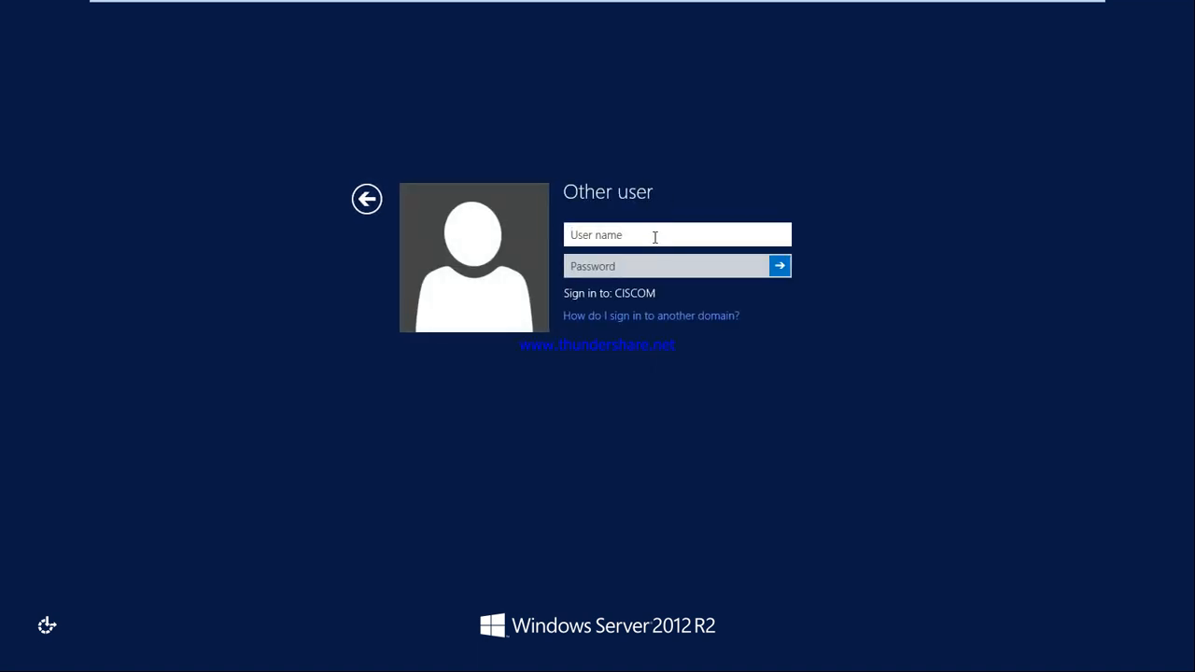
{"action": "type", "text": "u7"}
{"action": "key", "text": "Return"}
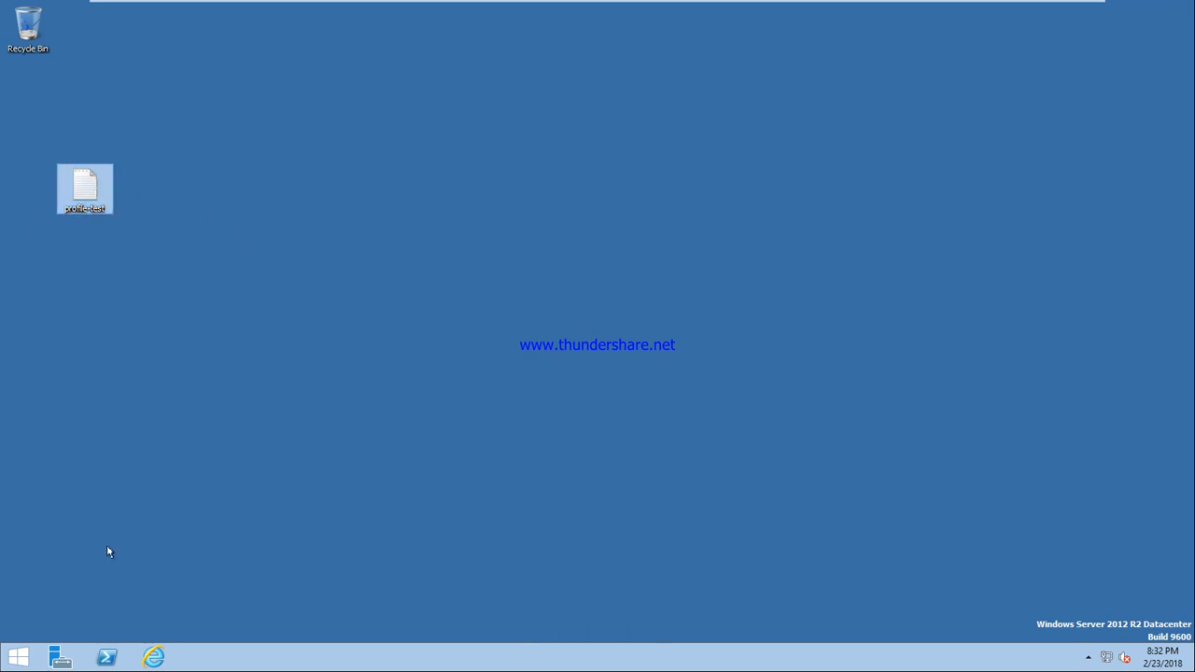
Confirm u7's Downloads folder holds profilednldtest, close it, and return to Start
{"action": "left_click", "coordinate": [18, 658]}
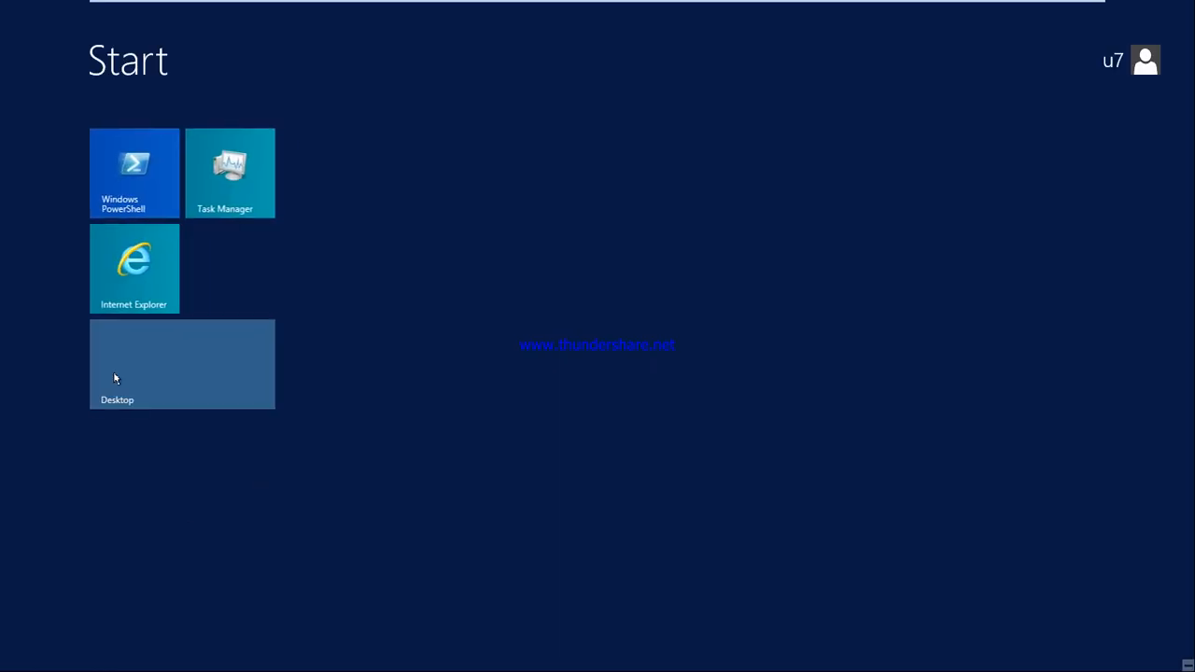
{"action": "left_click", "coordinate": [160, 368]}
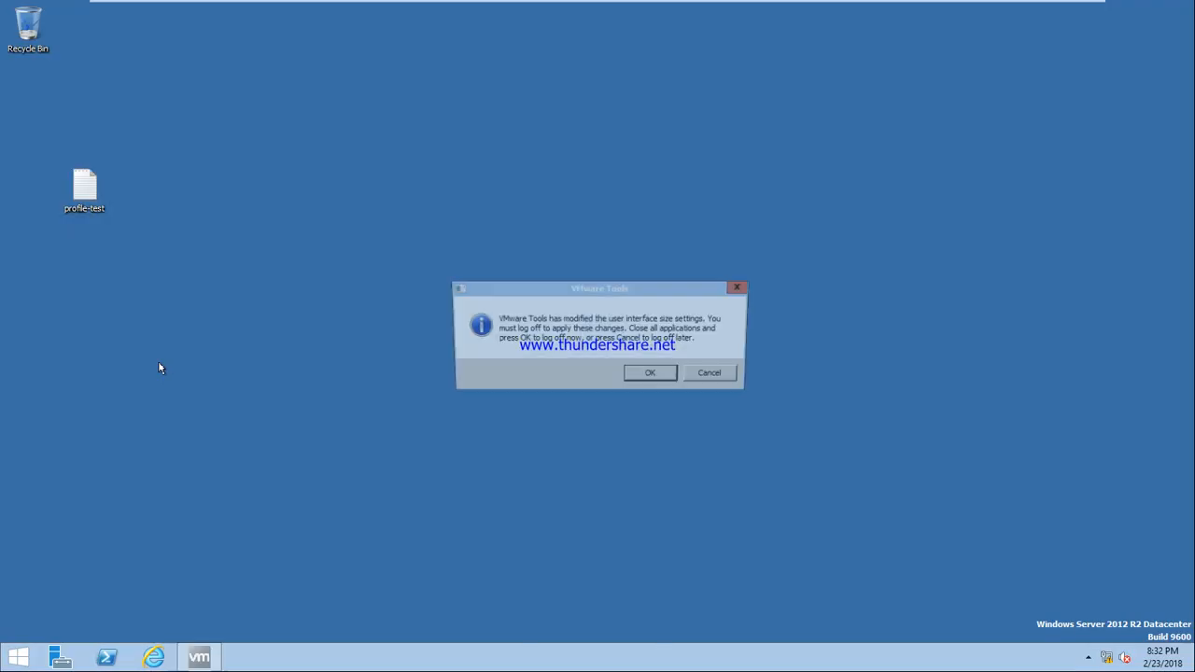
{"action": "key", "text": "super+e"}
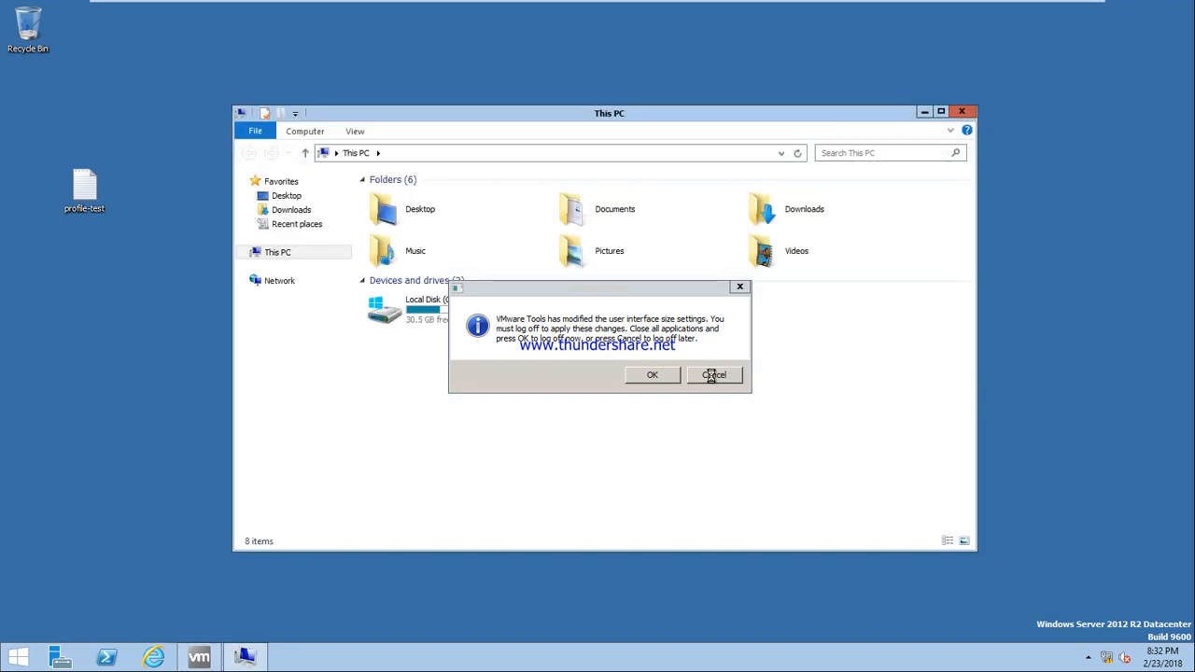
{"action": "left_click", "coordinate": [716, 374]}
{"action": "left_click", "coordinate": [289, 210]}
{"action": "left_click", "coordinate": [394, 197]}
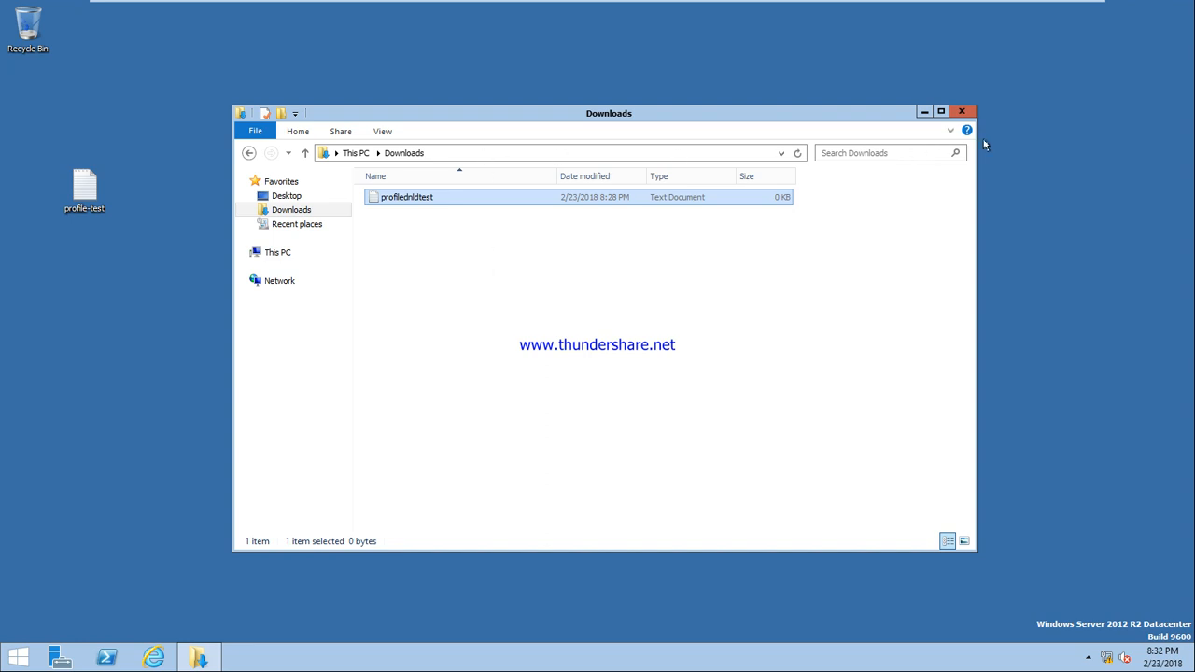
{"action": "left_click", "coordinate": [963, 111]}
{"action": "left_click", "coordinate": [28, 649]}
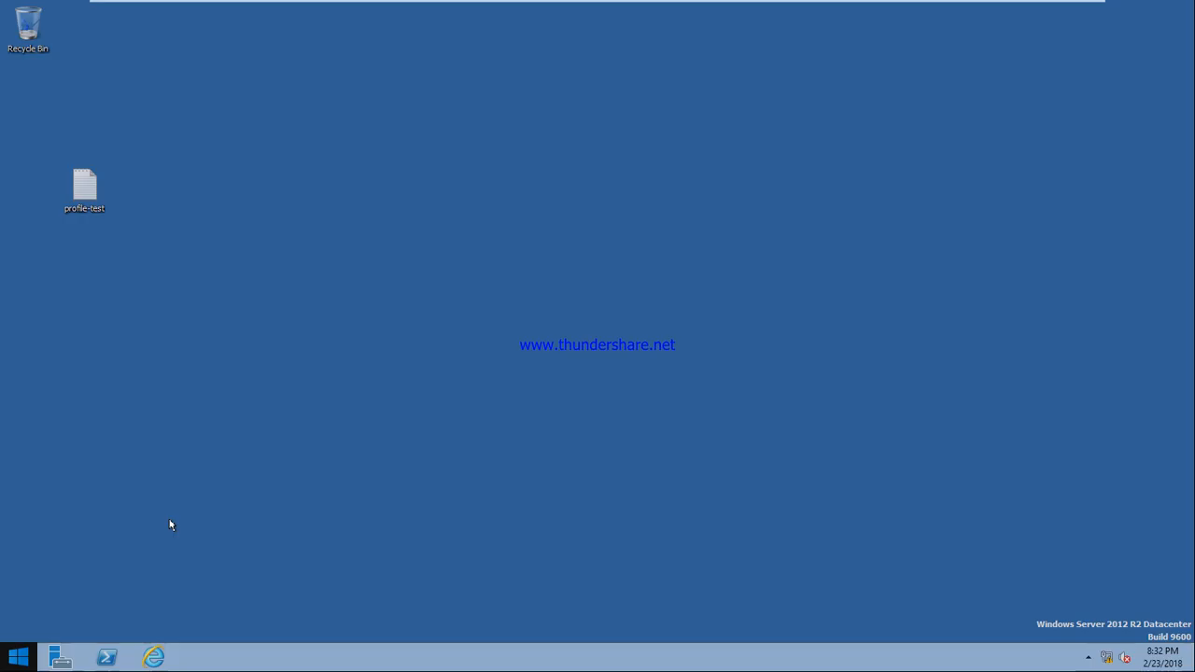
Sign out of u7 and sign back in as administrator, retrying after a wrong password
{"action": "left_click", "coordinate": [1143, 60]}
{"action": "left_click", "coordinate": [1112, 130]}
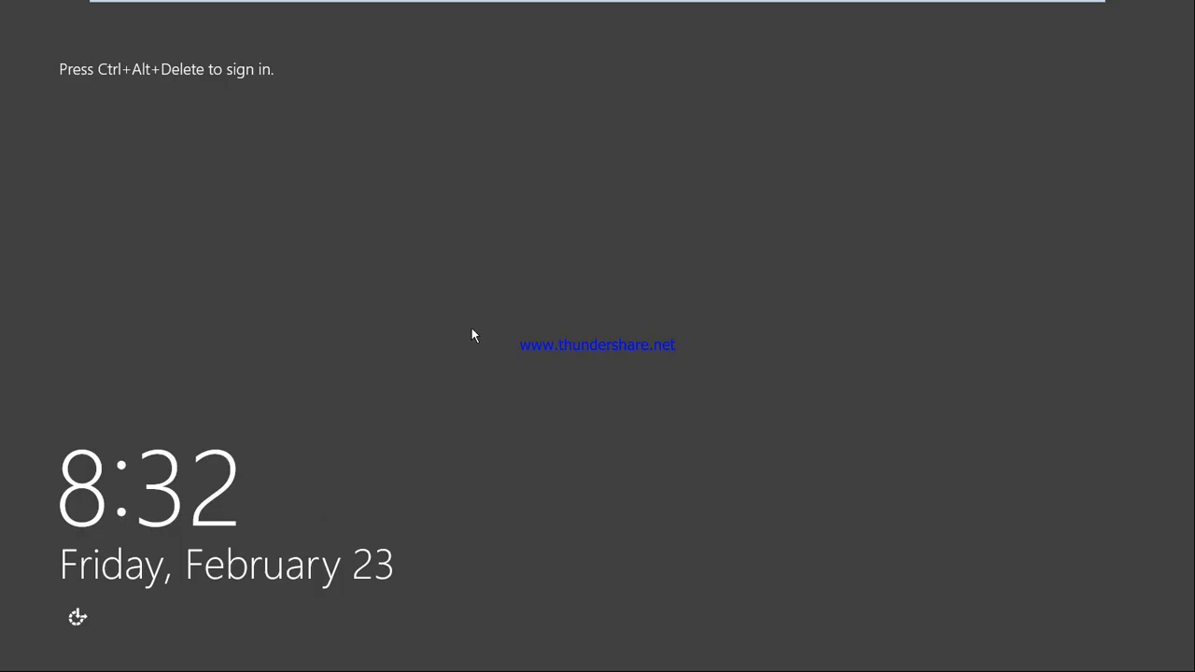
{"action": "mouse_move", "coordinate": [269, 7]}
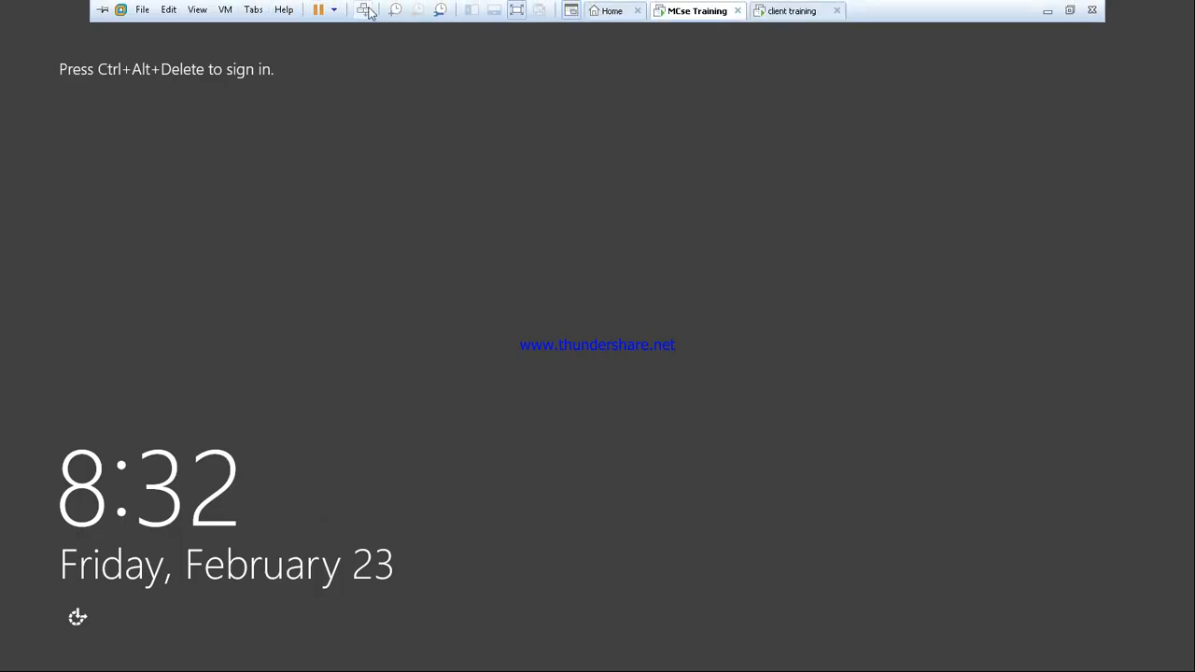
{"action": "left_click", "coordinate": [365, 7]}
{"action": "left_click", "coordinate": [661, 248]}
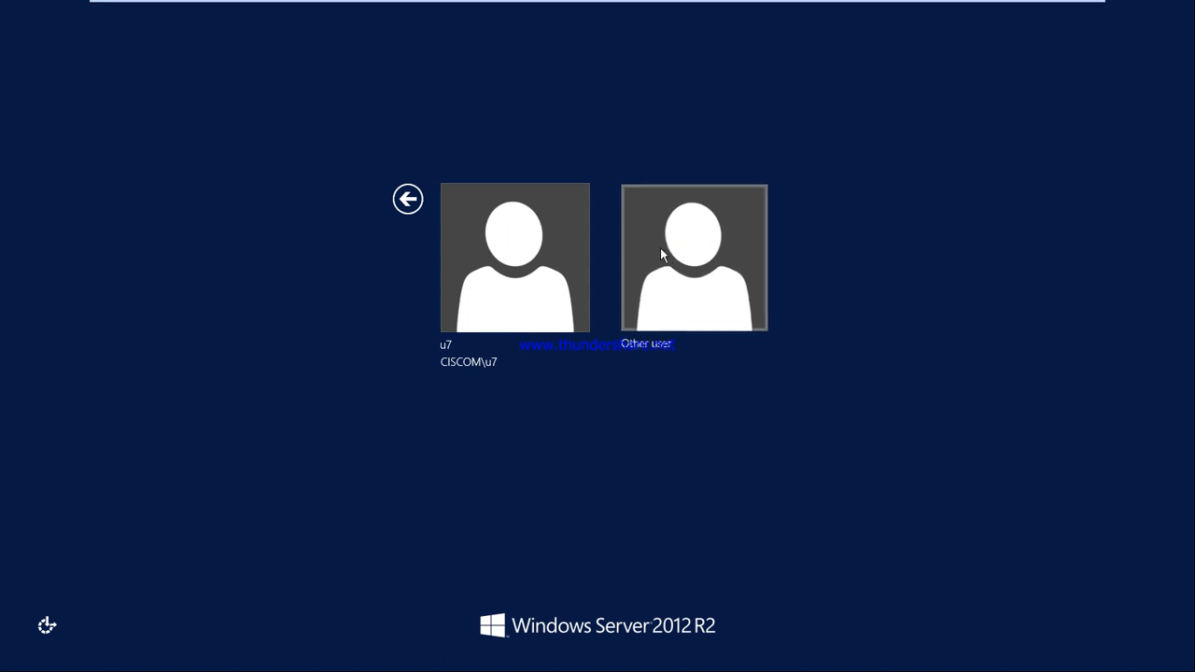
{"action": "type", "text": "admini"}
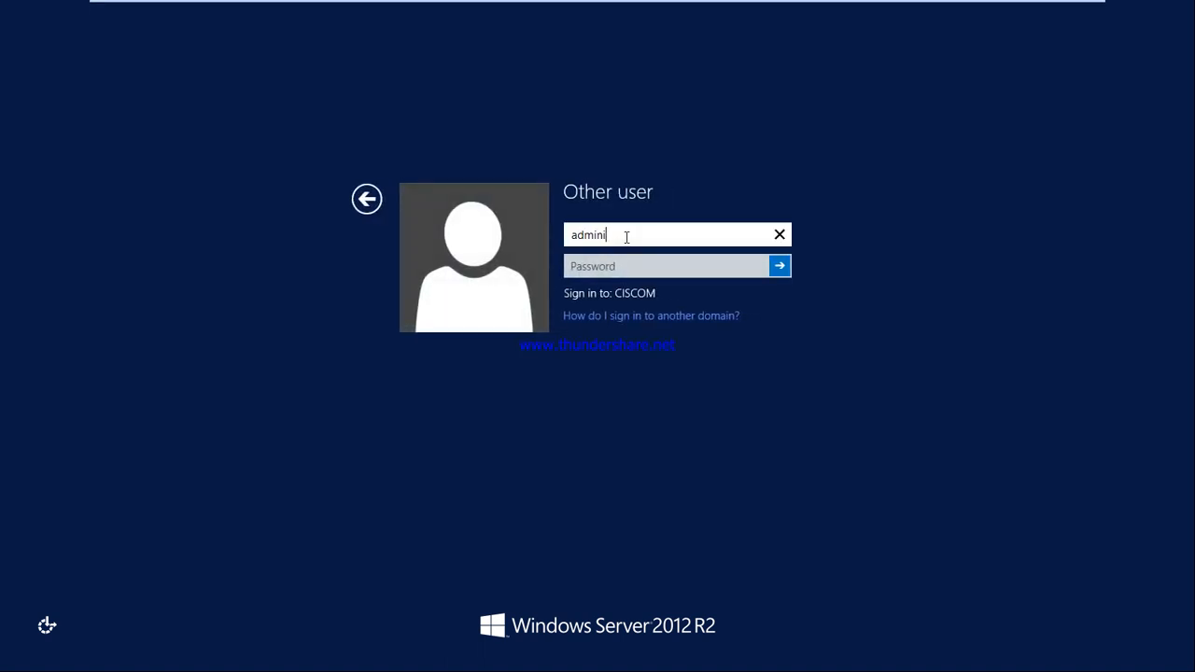
{"action": "type", "text": "strator"}
{"action": "key", "text": "Tab"}
{"action": "type", "text": "••••••••••"}
{"action": "key", "text": "Return"}
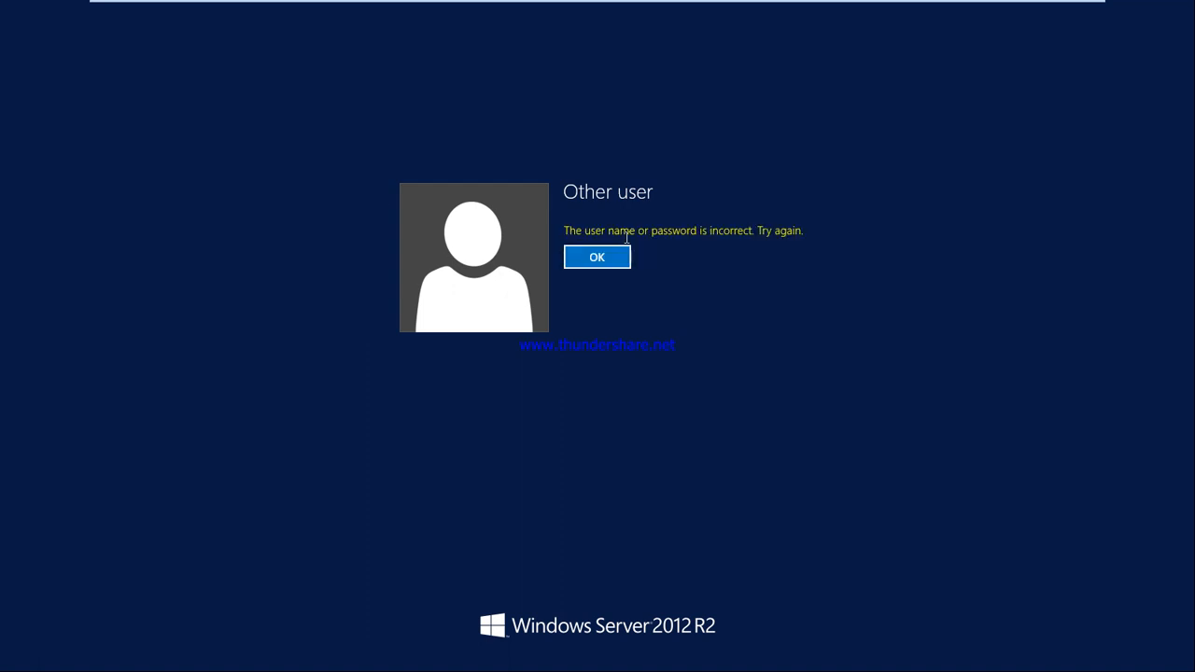
{"action": "key", "text": "Return"}
{"action": "type", "text": "••••••••••"}
{"action": "key", "text": "Return"}
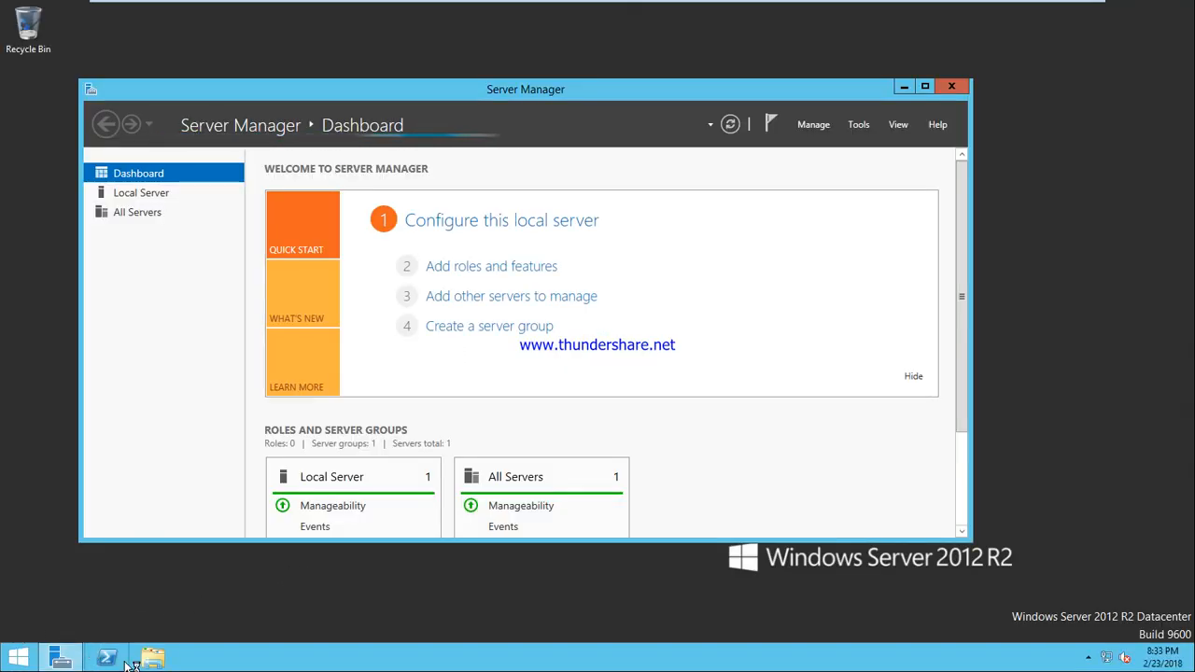
In File Explorer, go into Local Disk (C:) and open the profile folder
{"action": "left_click", "coordinate": [153, 657]}
{"action": "double_click", "coordinate": [471, 329]}
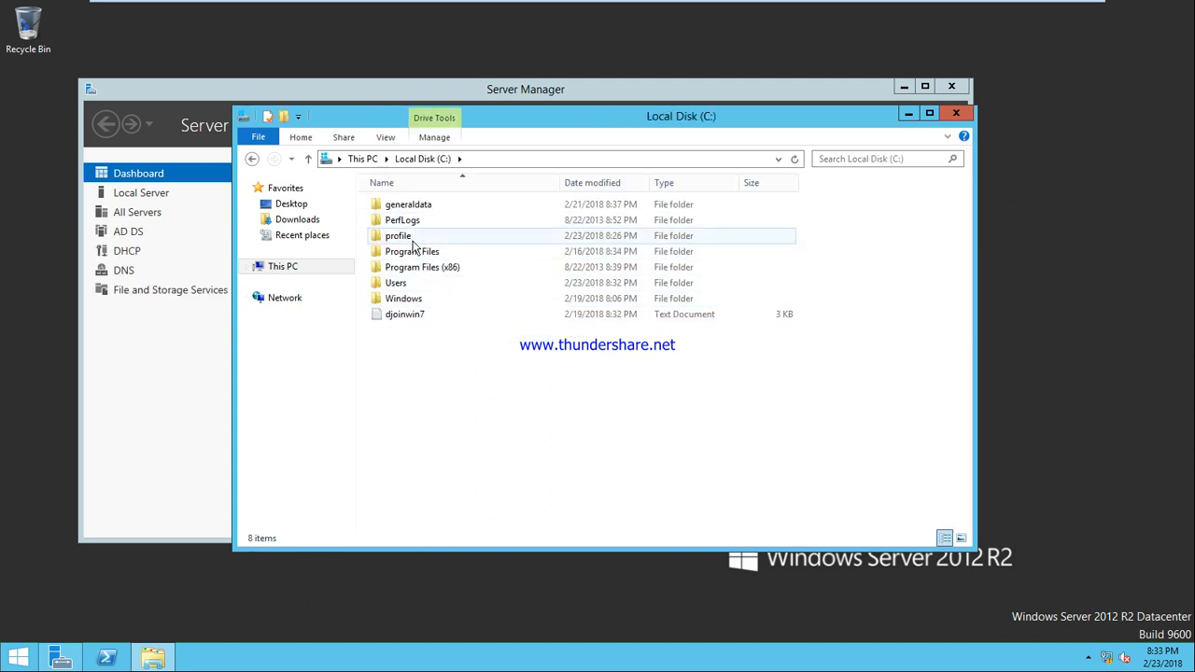
{"action": "double_click", "coordinate": [412, 238]}
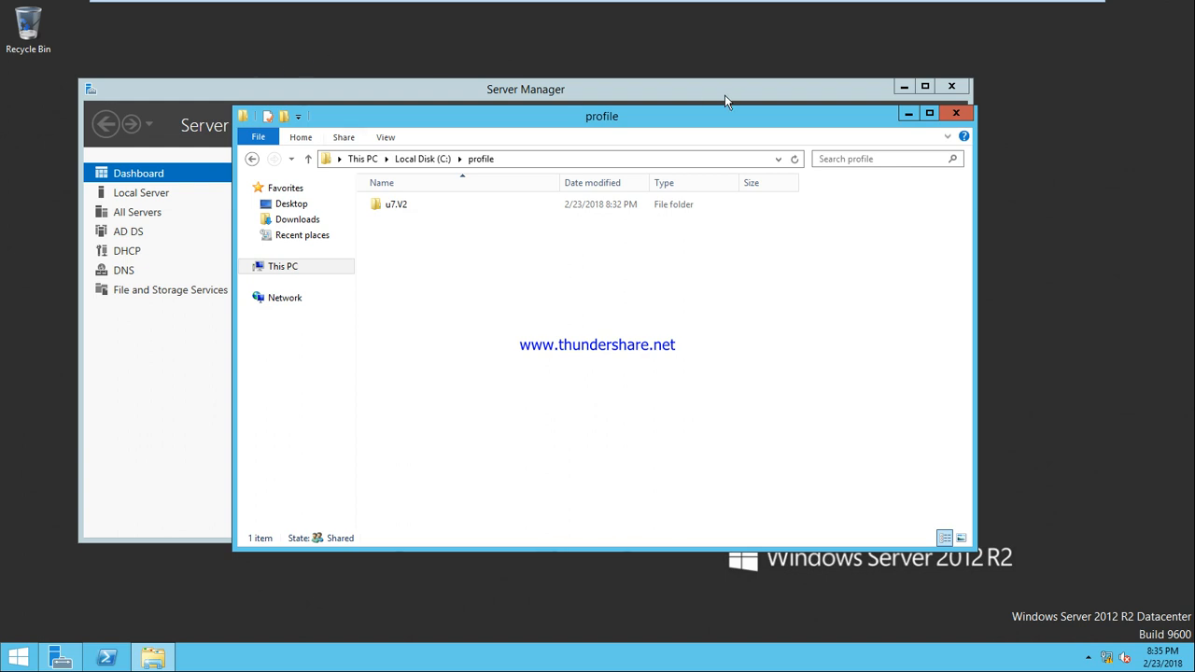
Close the profile folder window and Server Manager, then bring Server Manager back up
{"action": "left_click", "coordinate": [956, 114]}
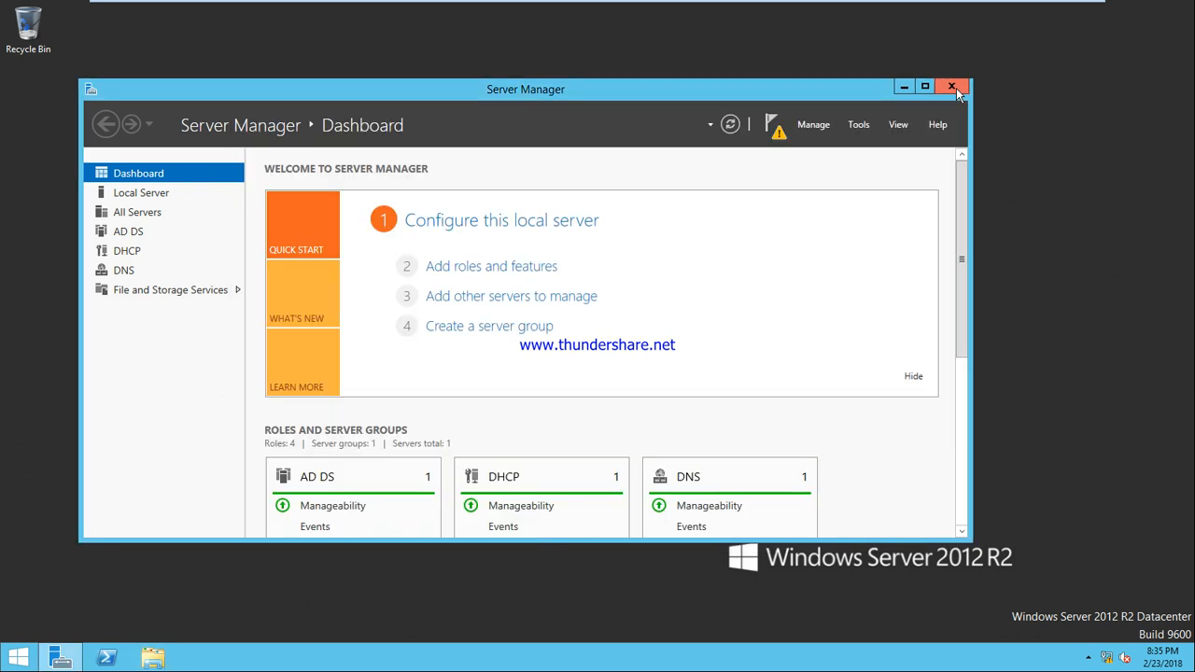
{"action": "left_click", "coordinate": [958, 92]}
{"action": "left_click", "coordinate": [62, 660]}
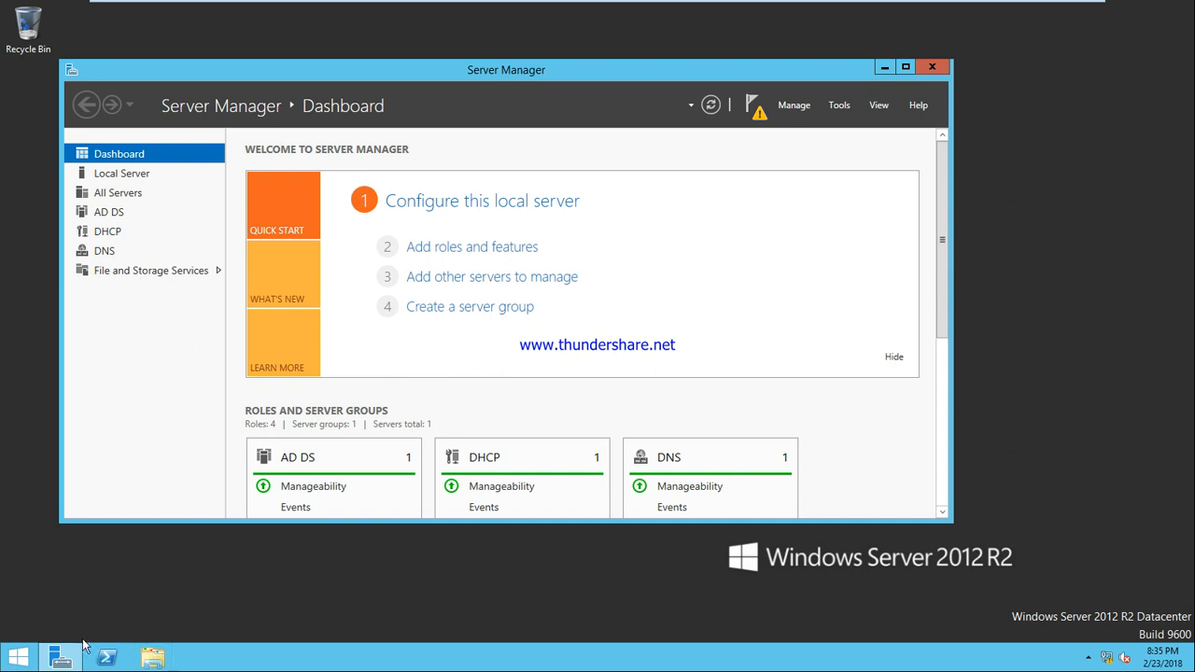
{"action": "left_click", "coordinate": [62, 658]}
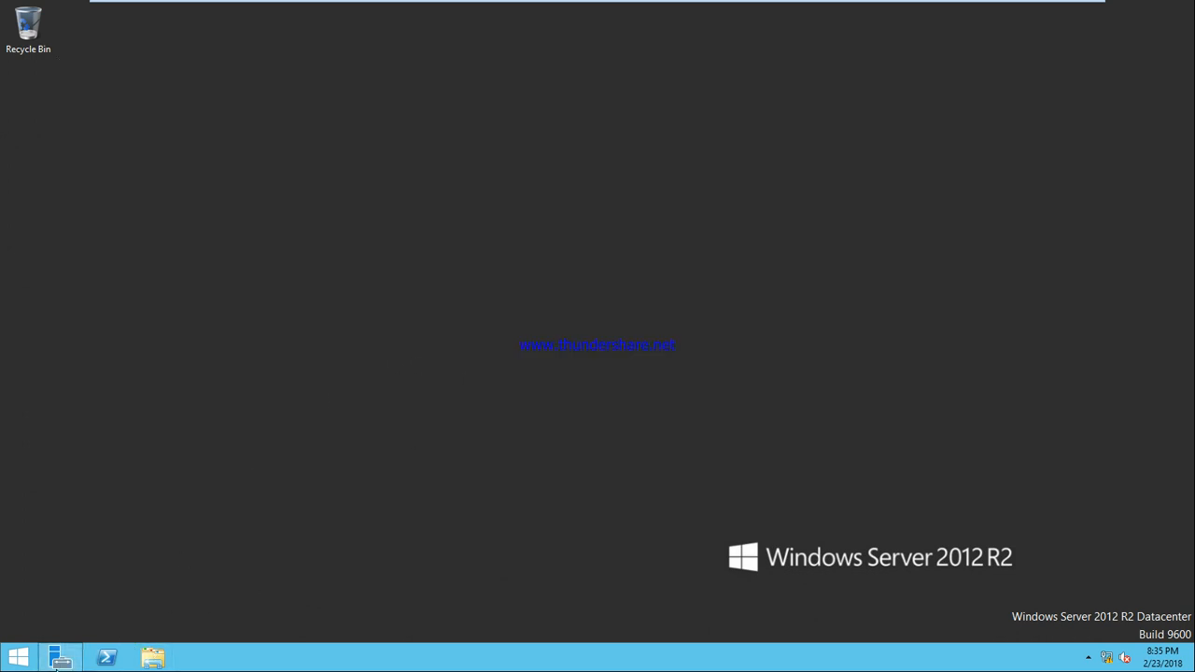
{"action": "left_click", "coordinate": [58, 660]}
Launch Active Directory Users and Computers full screen and show the ciscom.com Users container
{"action": "left_click", "coordinate": [837, 106]}
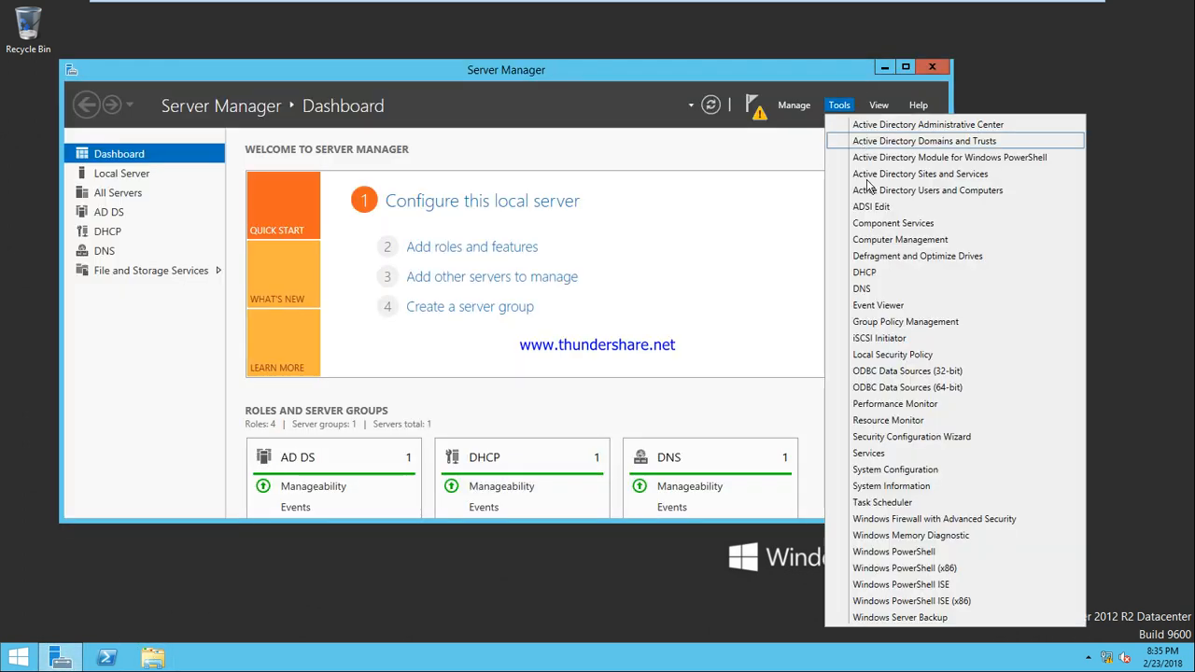
{"action": "left_click", "coordinate": [880, 224]}
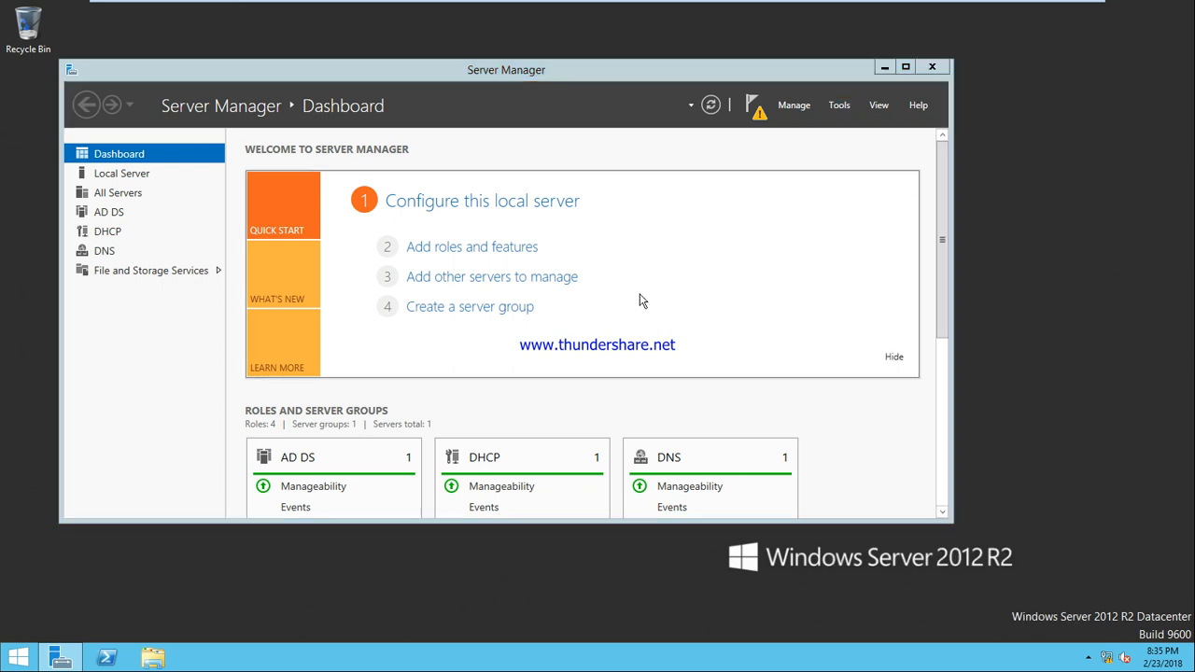
{"action": "left_click", "coordinate": [590, 75]}
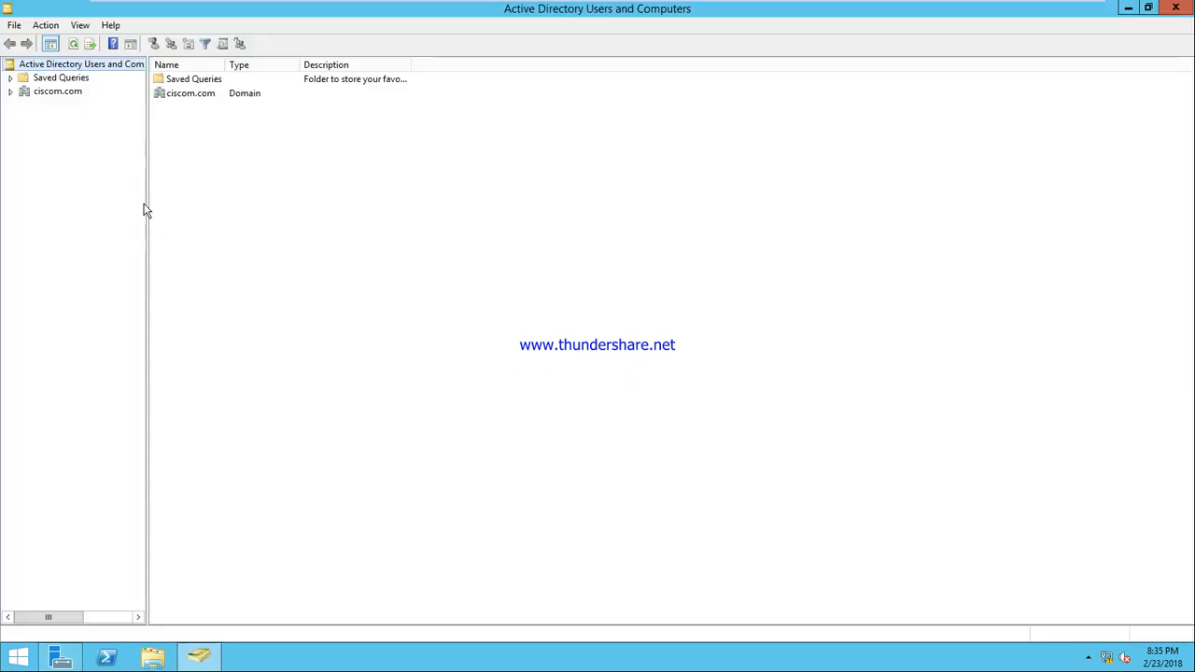
{"action": "left_click", "coordinate": [11, 91]}
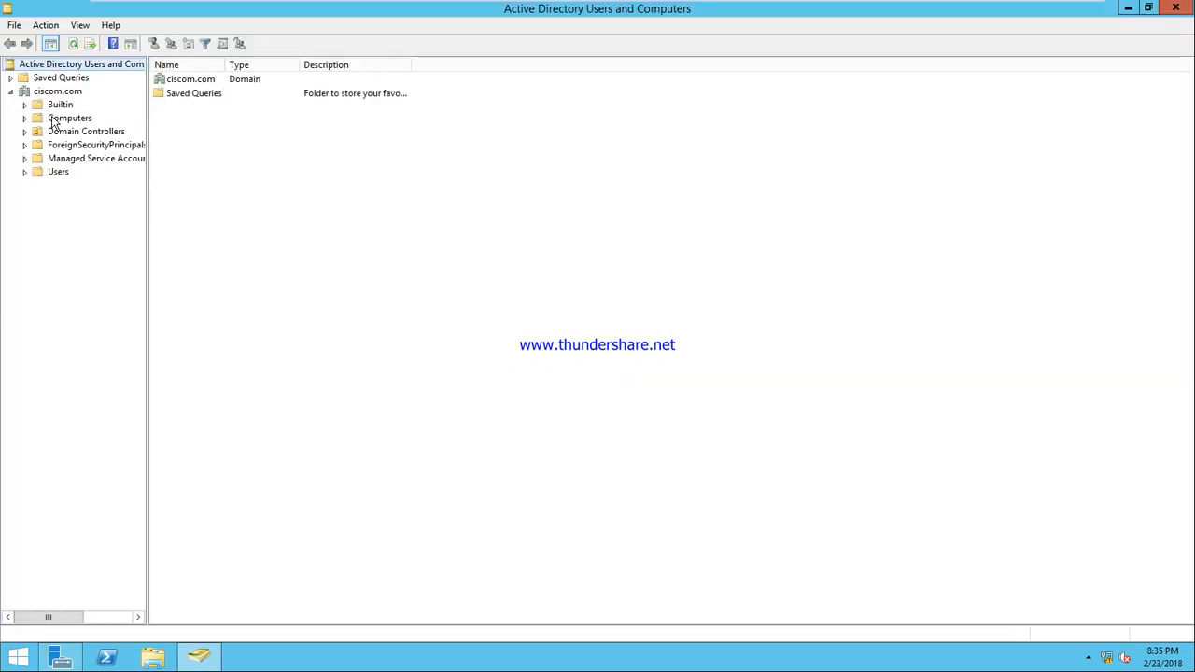
{"action": "left_click", "coordinate": [54, 173]}
Select users u2 through u7 together and open their shared Properties
{"action": "left_click", "coordinate": [172, 381]}
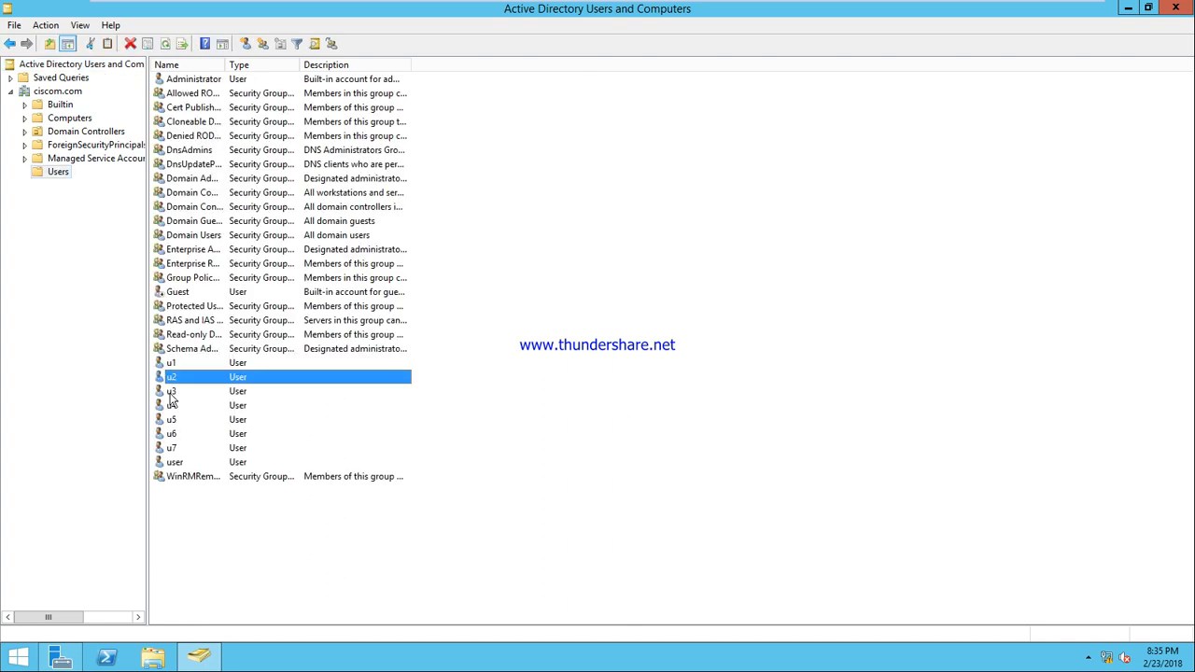
{"action": "left_click", "coordinate": [173, 392], "text": "ctrl"}
{"action": "left_click", "coordinate": [173, 406], "text": "ctrl"}
{"action": "left_click", "coordinate": [172, 420], "text": "ctrl"}
{"action": "left_click", "coordinate": [173, 435], "text": "ctrl"}
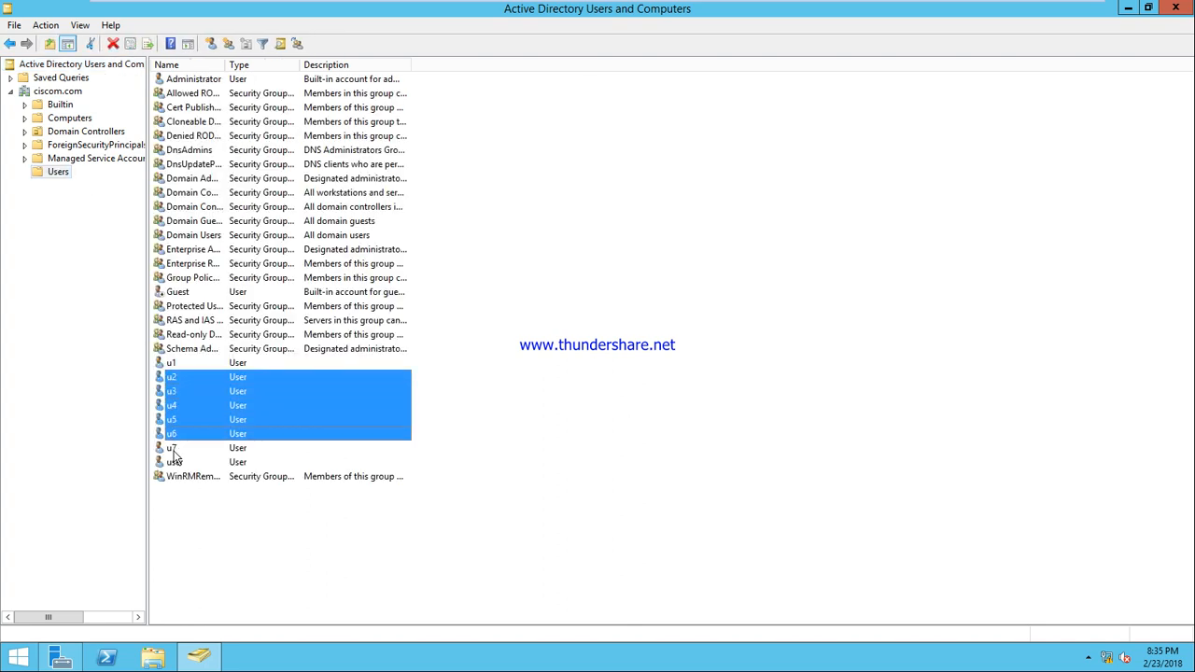
{"action": "left_click", "coordinate": [174, 448], "text": "ctrl"}
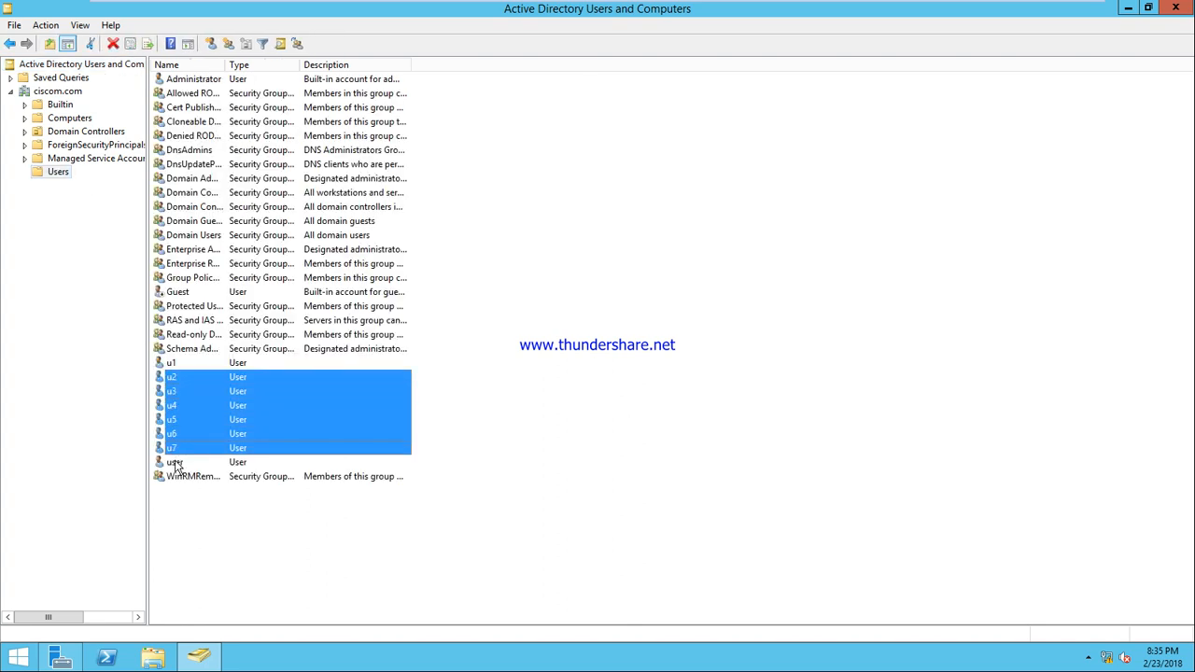
{"action": "right_click", "coordinate": [227, 406]}
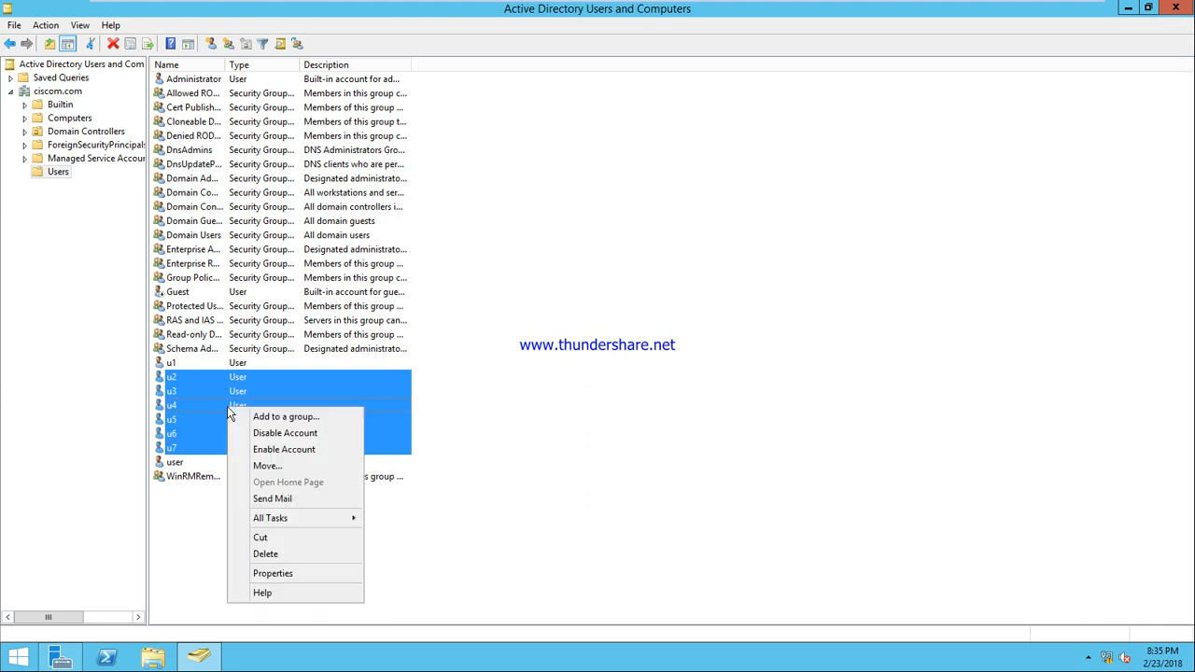
{"action": "left_click", "coordinate": [293, 574]}
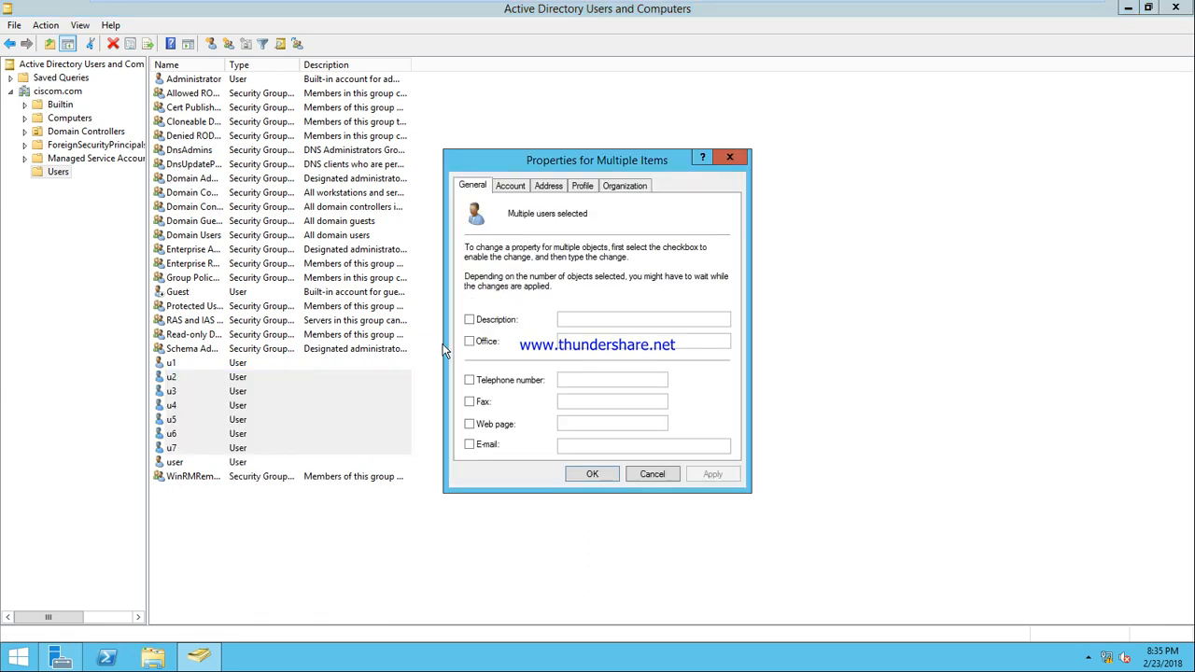
On the Profile tab, set the profile path to \\sys1\profile\%username% for all selected users
{"action": "left_click", "coordinate": [583, 187]}
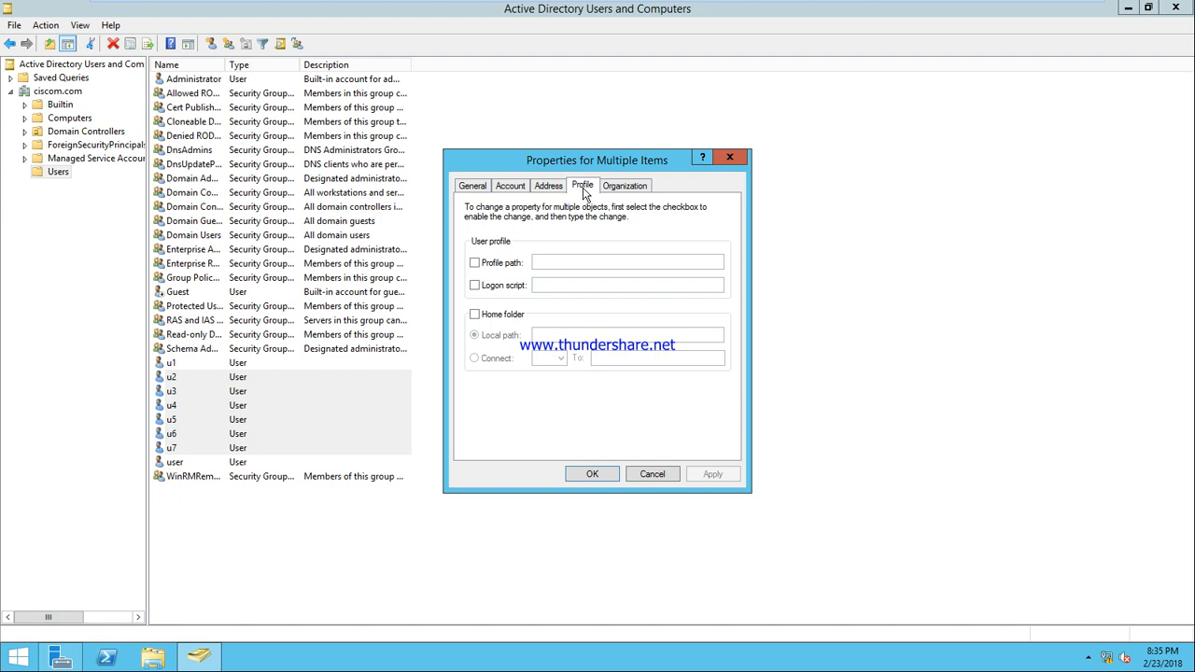
{"action": "left_click", "coordinate": [475, 265]}
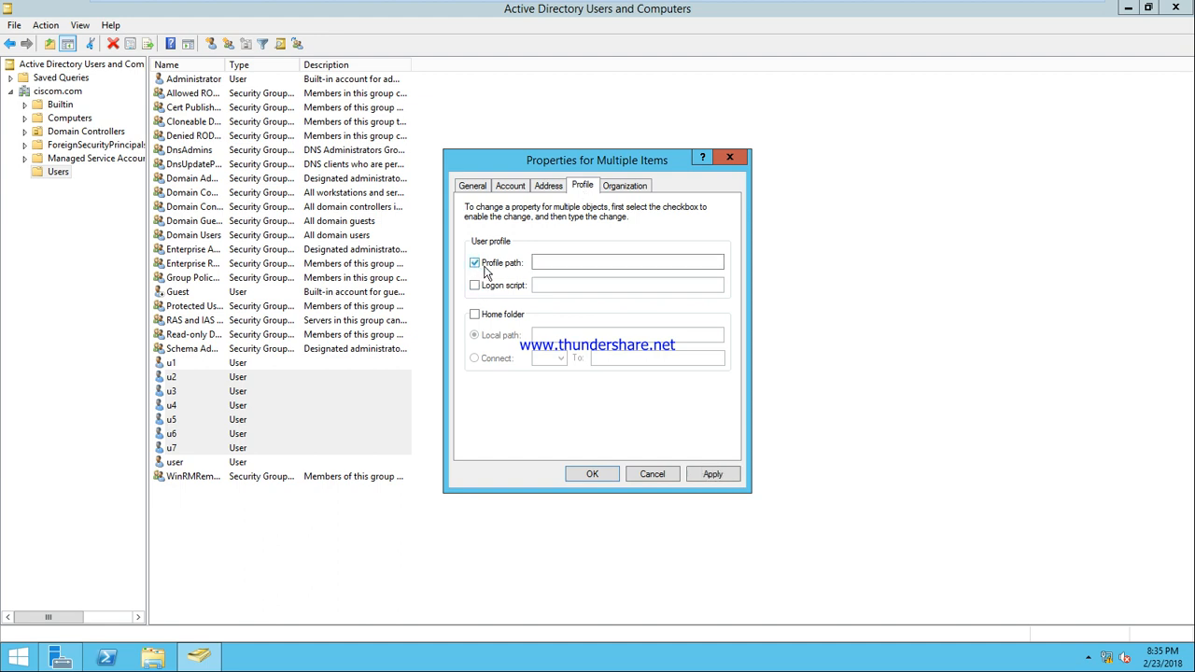
{"action": "left_click", "coordinate": [581, 261]}
{"action": "type", "text": "\\\\sys"}
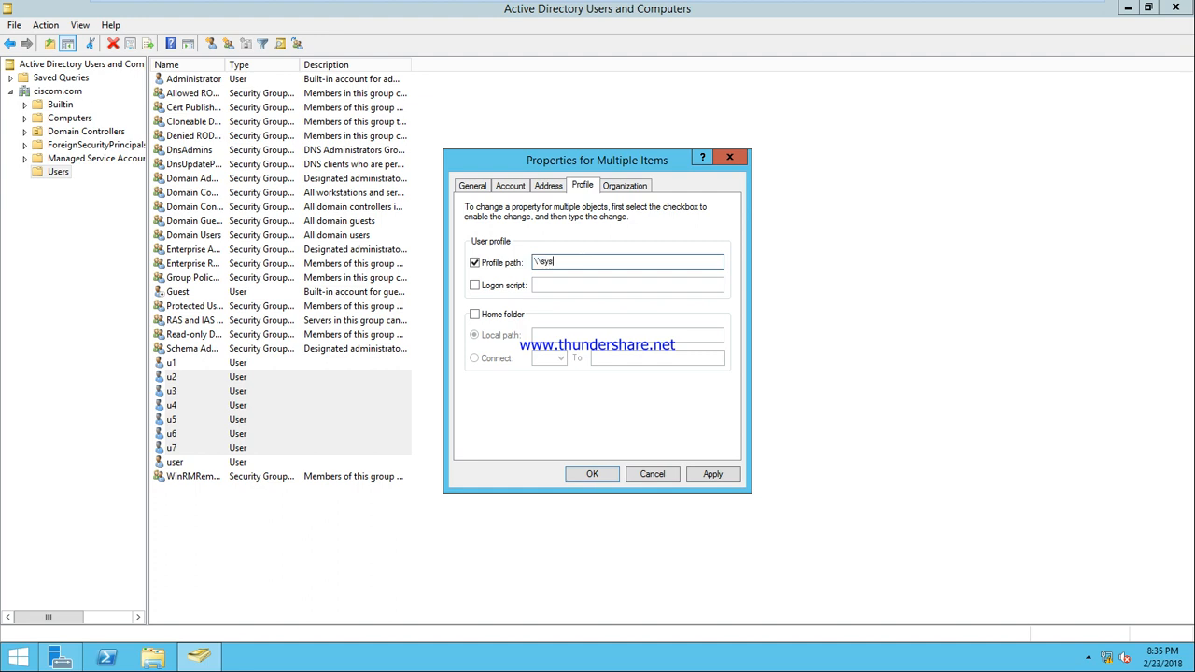
{"action": "type", "text": "1\\profile"}
{"action": "type", "text": "\\%username%"}
Close the properties dialog, clear the user selection, and minimize the directory console
{"action": "left_click", "coordinate": [651, 473]}
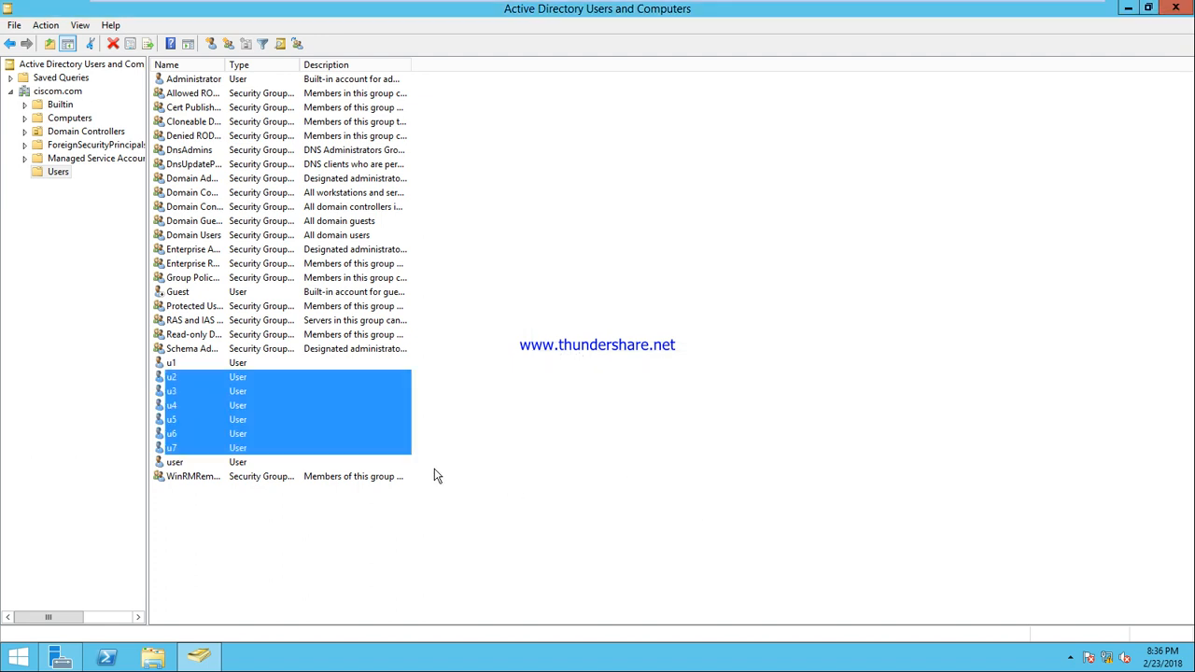
{"action": "left_click", "coordinate": [475, 429]}
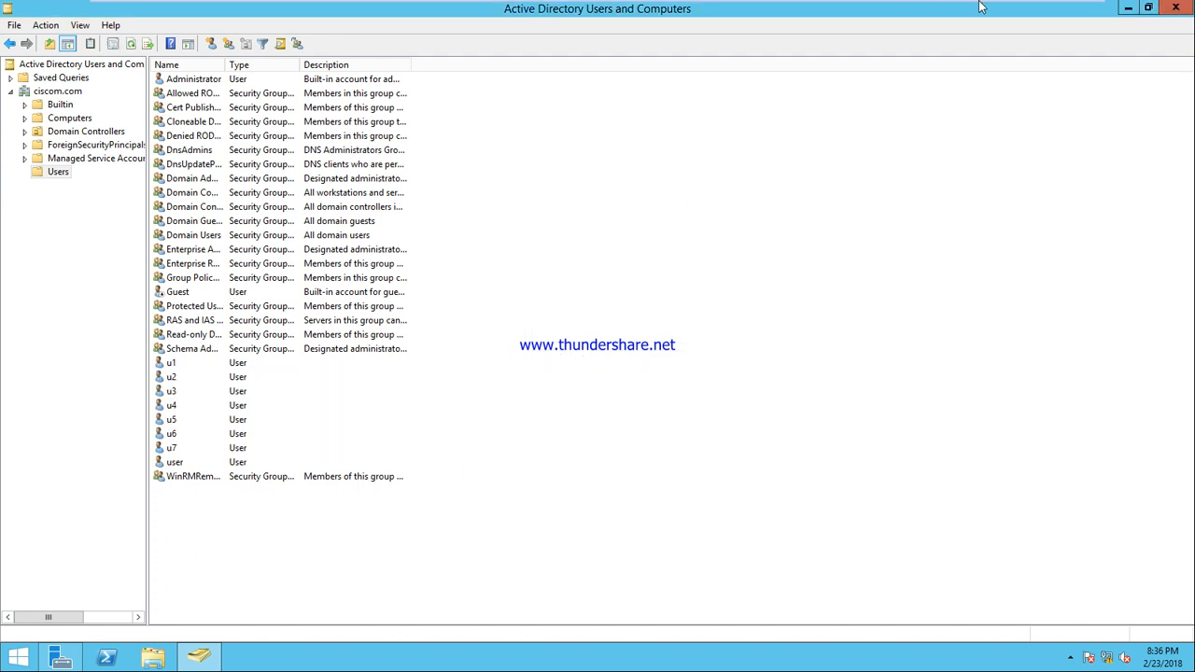
{"action": "left_click", "coordinate": [1128, 9]}
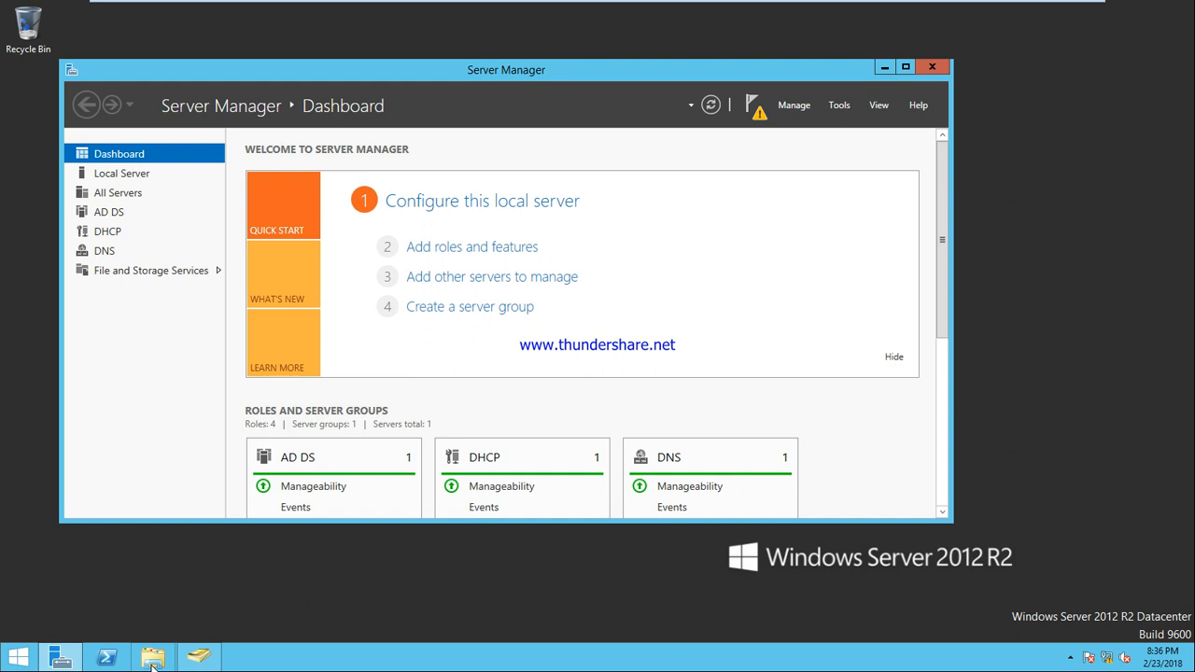
Switch to the client training VM and sign in as the domain user with their password
{"action": "mouse_move", "coordinate": [514, 5]}
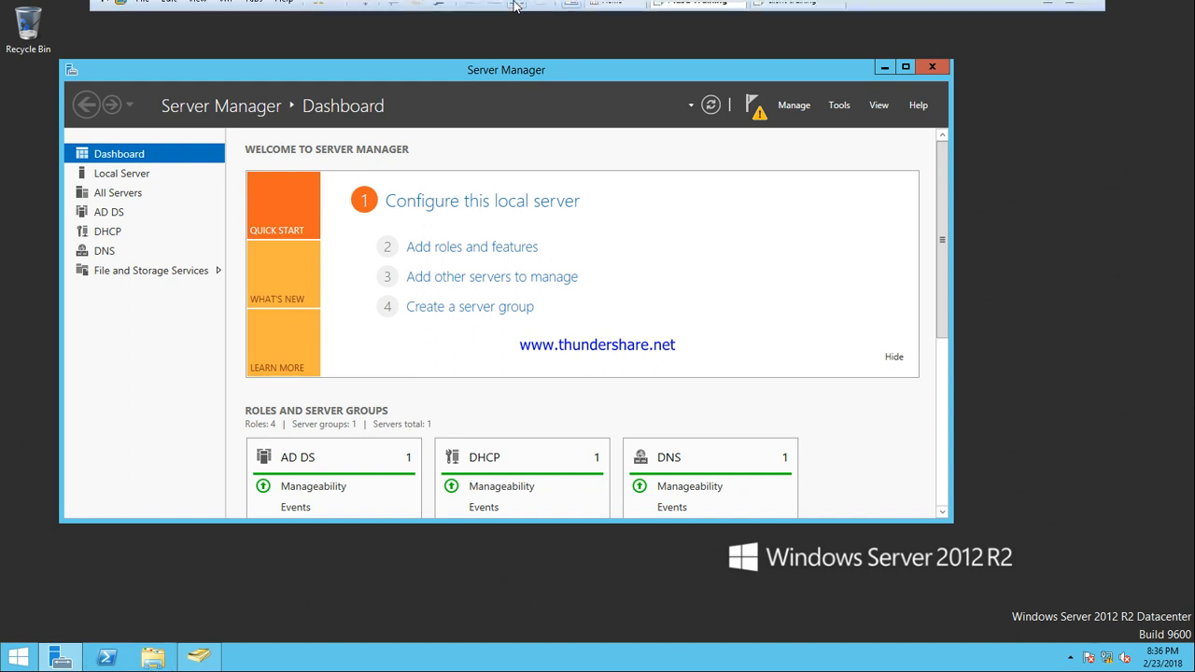
{"action": "left_click", "coordinate": [789, 11]}
{"action": "left_click", "coordinate": [364, 10]}
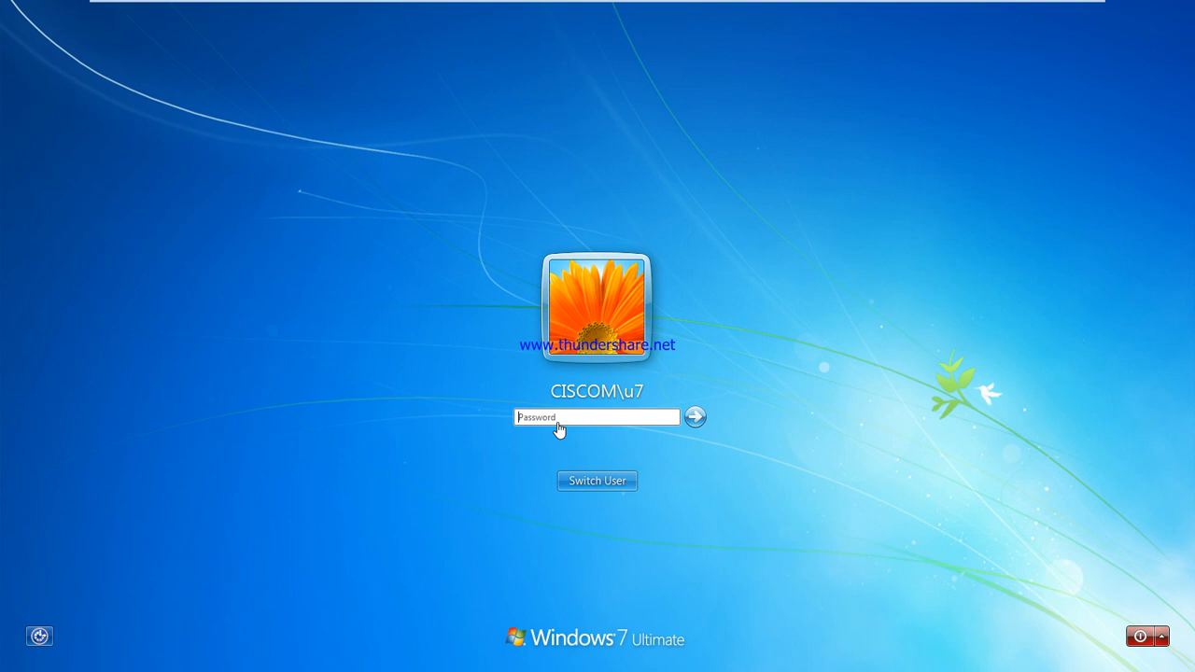
{"action": "left_click", "coordinate": [558, 420]}
{"action": "key", "text": "Return"}
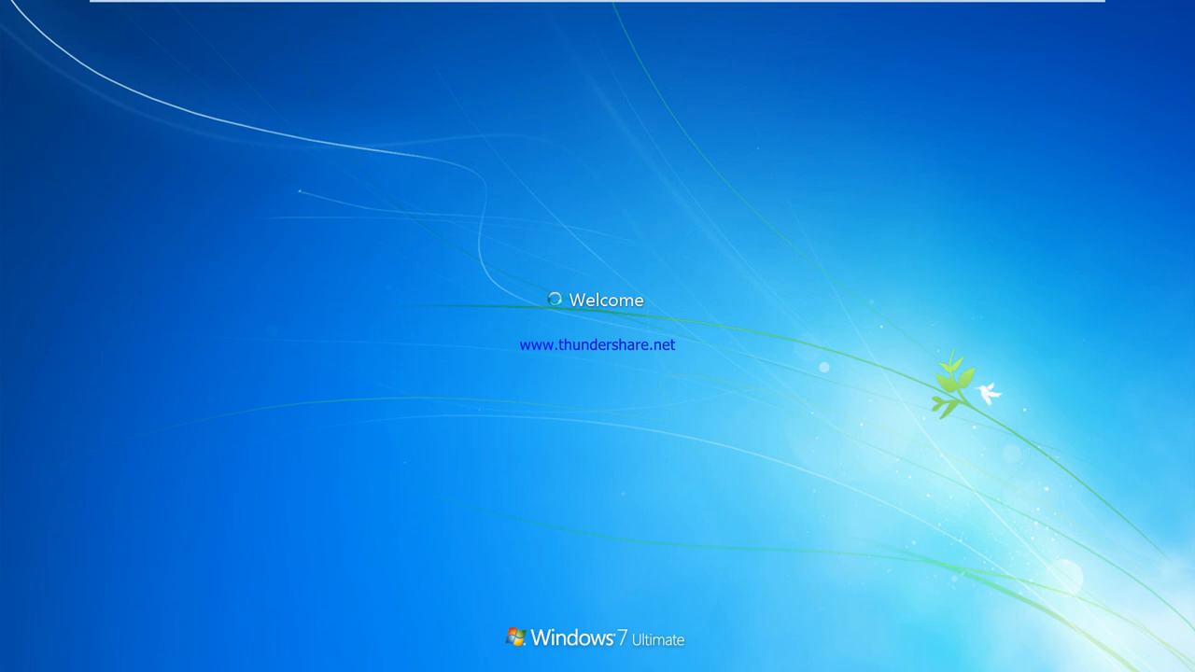
On the server VM, launch Notepad from the Run box
{"action": "mouse_move", "coordinate": [561, 8]}
{"action": "left_click", "coordinate": [677, 12]}
{"action": "key", "text": "super+r"}
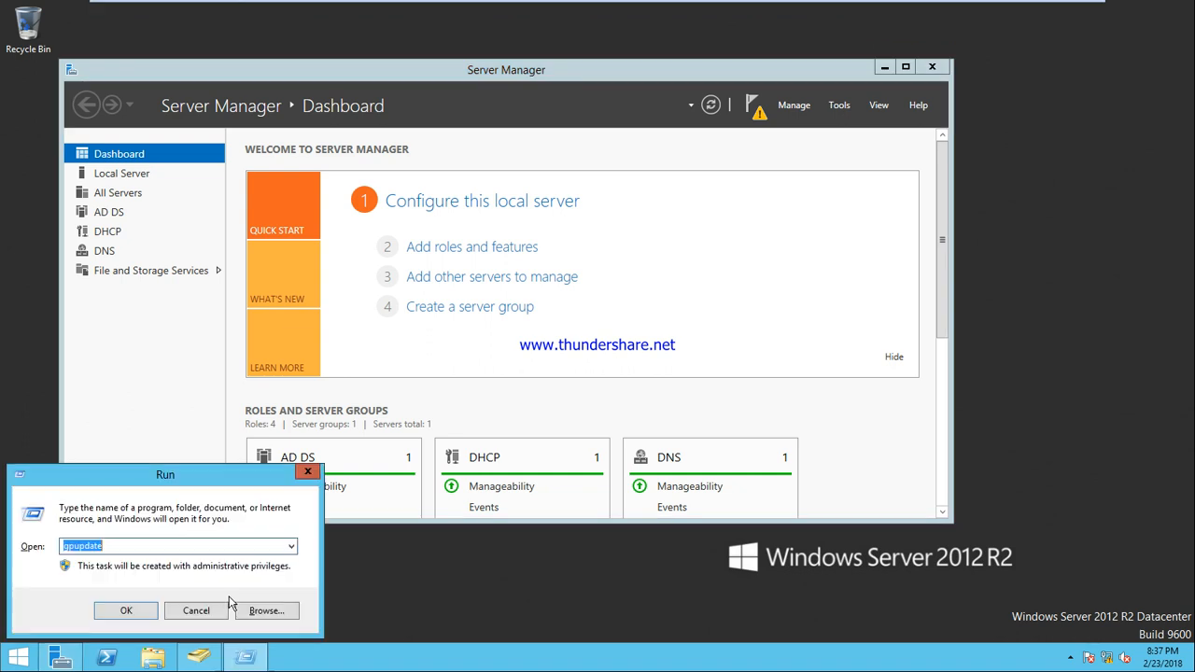
{"action": "type", "text": "notepad"}
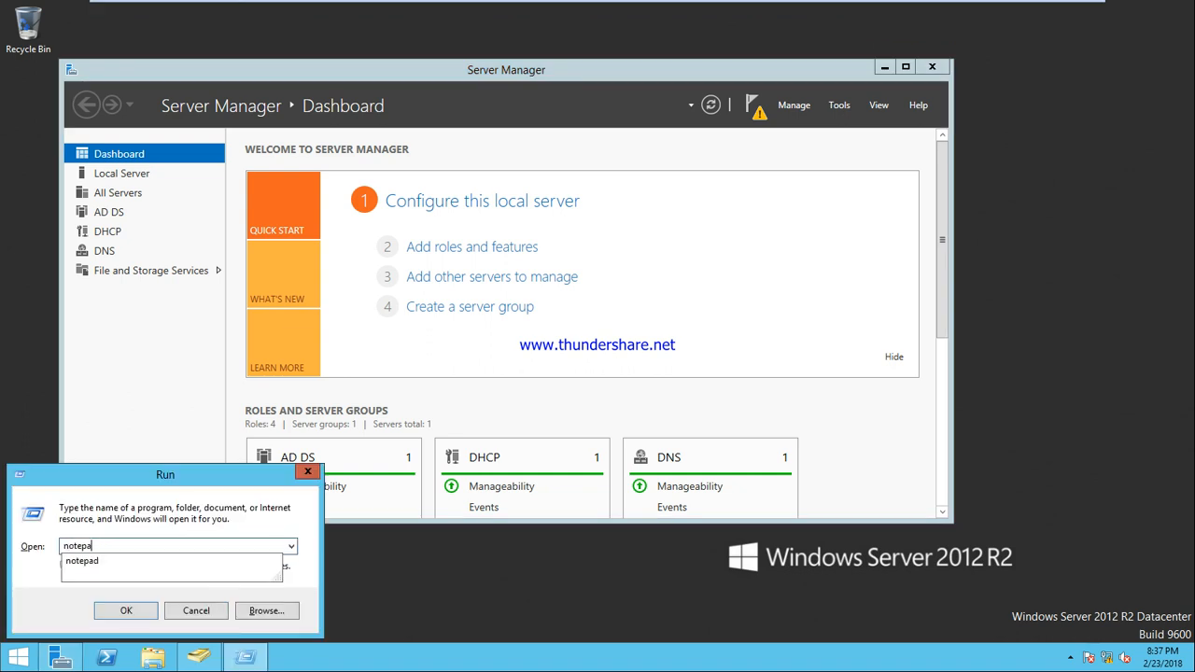
{"action": "key", "text": "Return"}
Type 'share types:' followed by manual share, default share and administrative share on separate lines
{"action": "type", "text": "sh"}
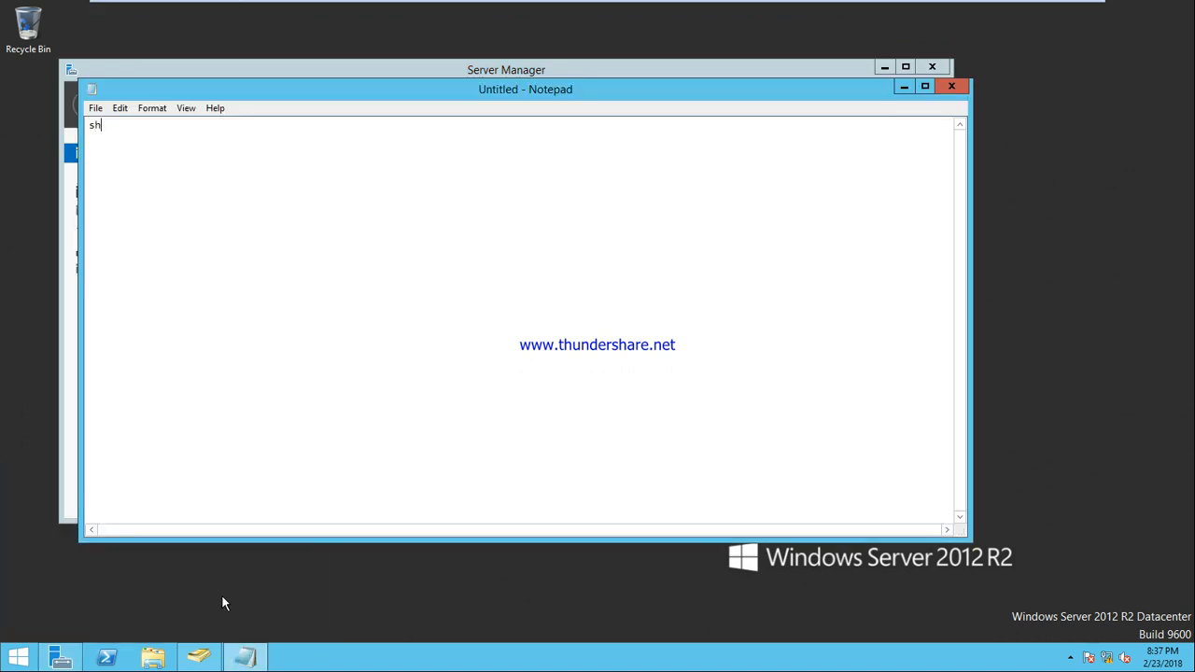
{"action": "type", "text": "are types:"}
{"action": "key", "text": "Return"}
{"action": "type", "text": "manual share"}
{"action": "key", "text": "Return"}
{"action": "type", "text": "defaul"}
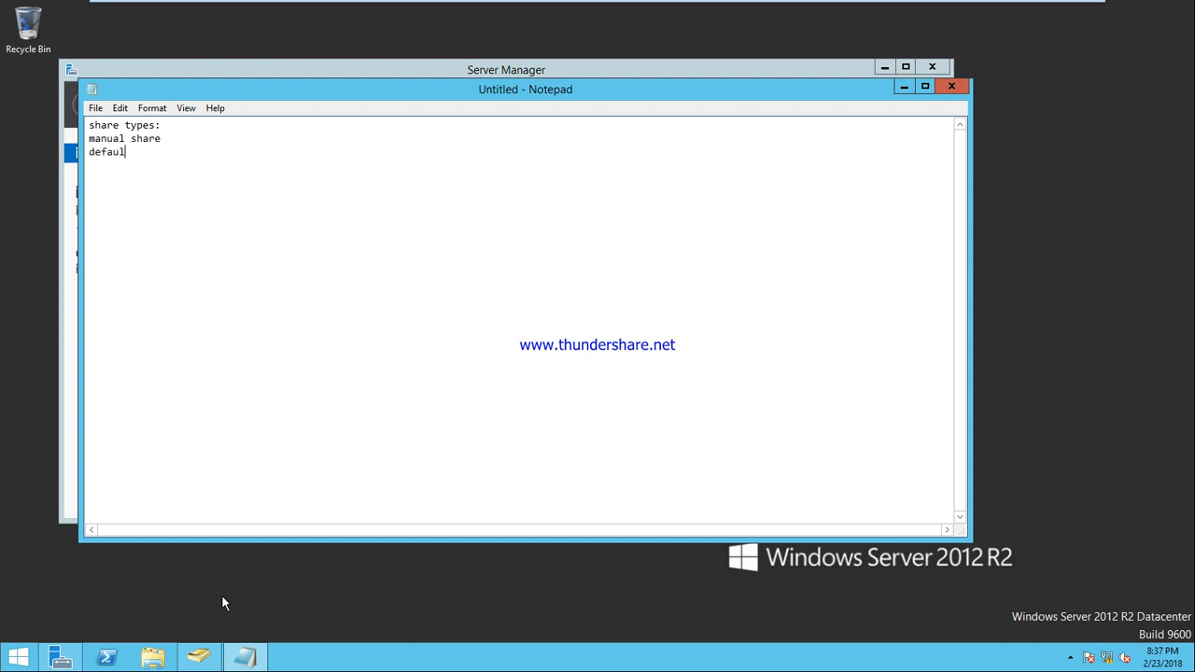
{"action": "type", "text": "t share"}
{"action": "key", "text": "Return"}
{"action": "type", "text": "administrative"}
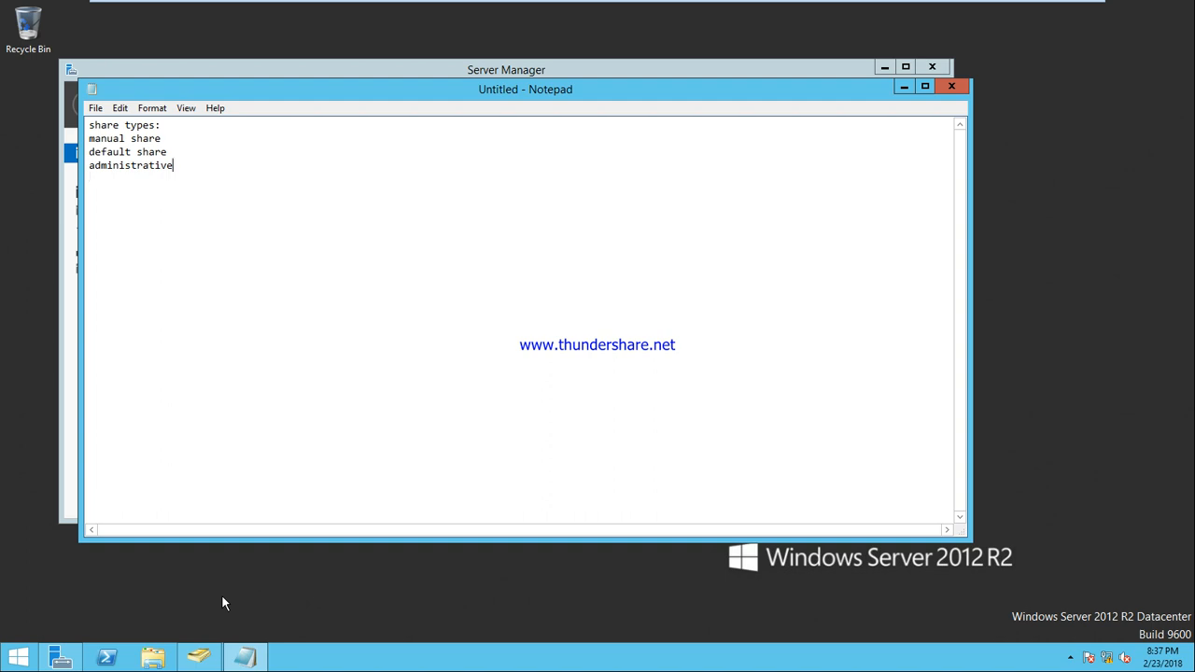
{"action": "type", "text": " share"}
{"action": "mouse_move", "coordinate": [450, 3]}
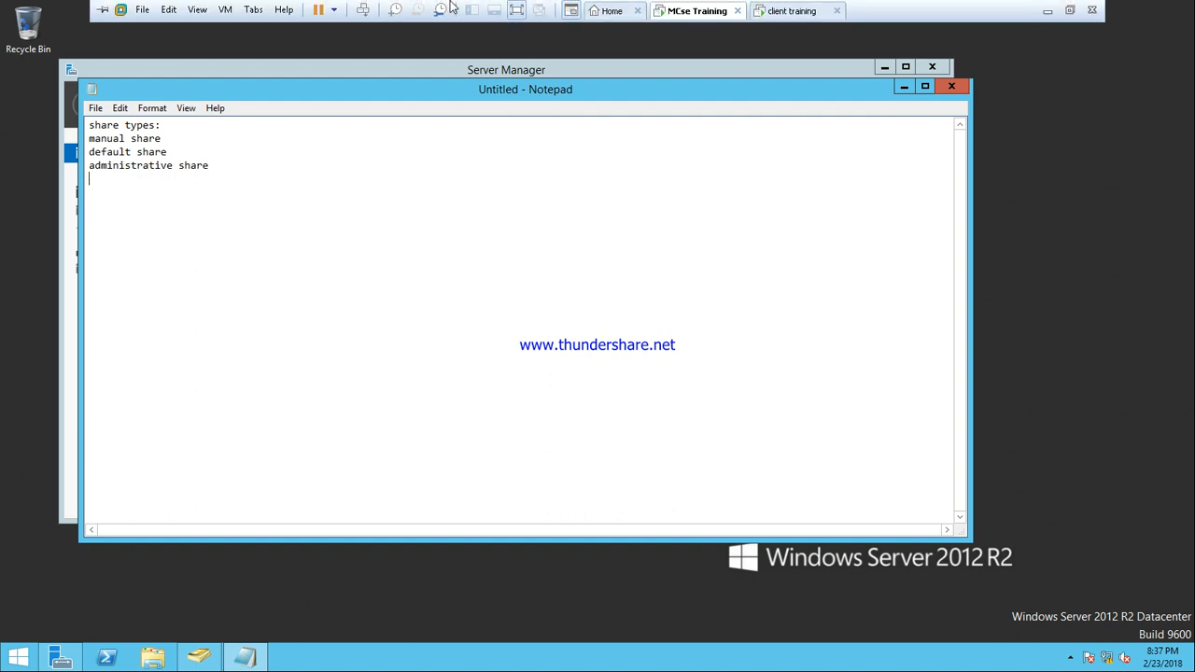
{"action": "left_click", "coordinate": [790, 9]}
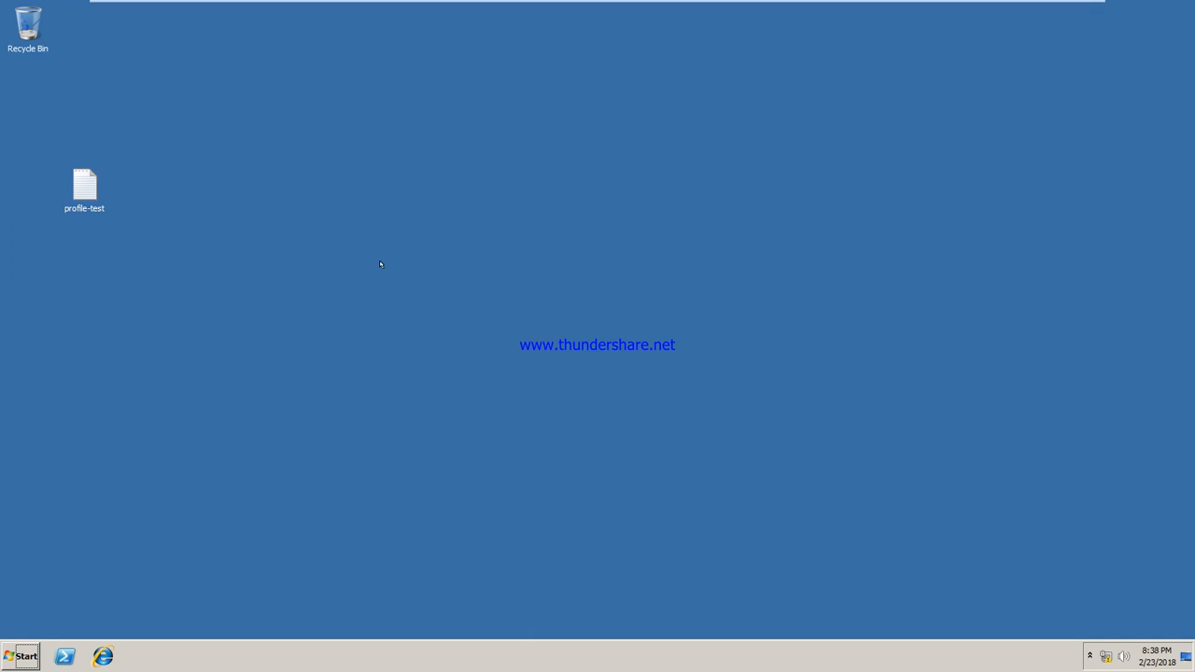
On the client, open the server's shares at \\192.168.10.1 via Run
{"action": "key", "text": "super+r"}
{"action": "type", "text": "\\\\192.168.10.1"}
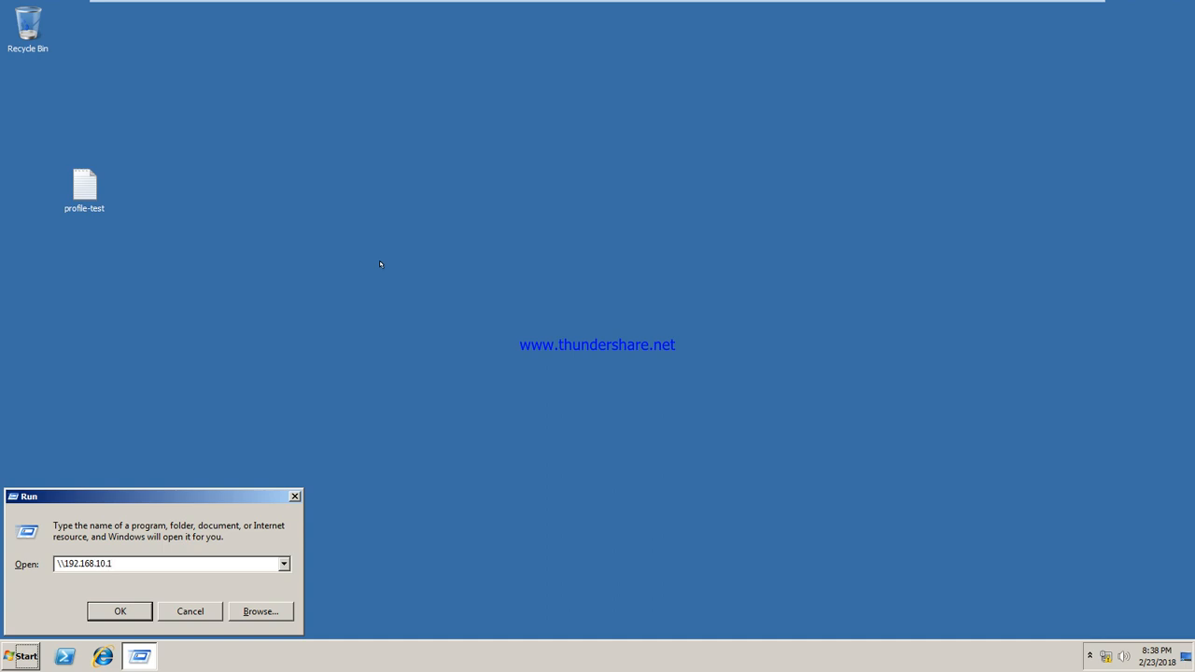
{"action": "key", "text": "Return"}
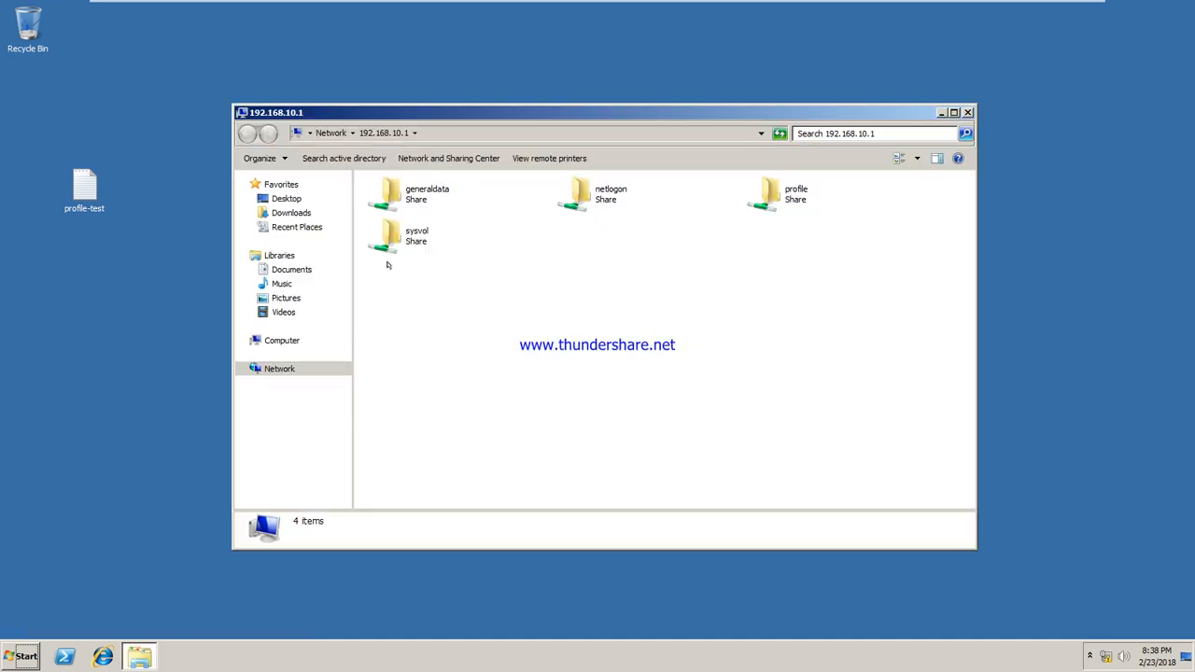
Select the generaldata, profile, netlogon and sysvol shares in turn to view their details
{"action": "left_click", "coordinate": [406, 200]}
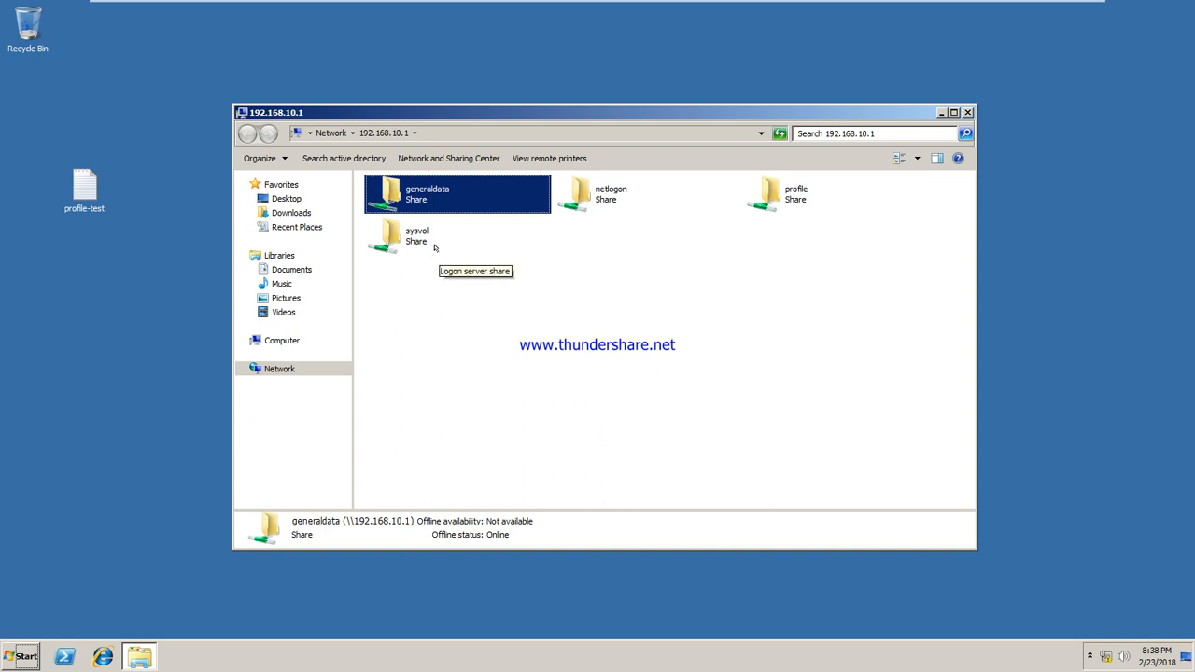
{"action": "left_click", "coordinate": [774, 191]}
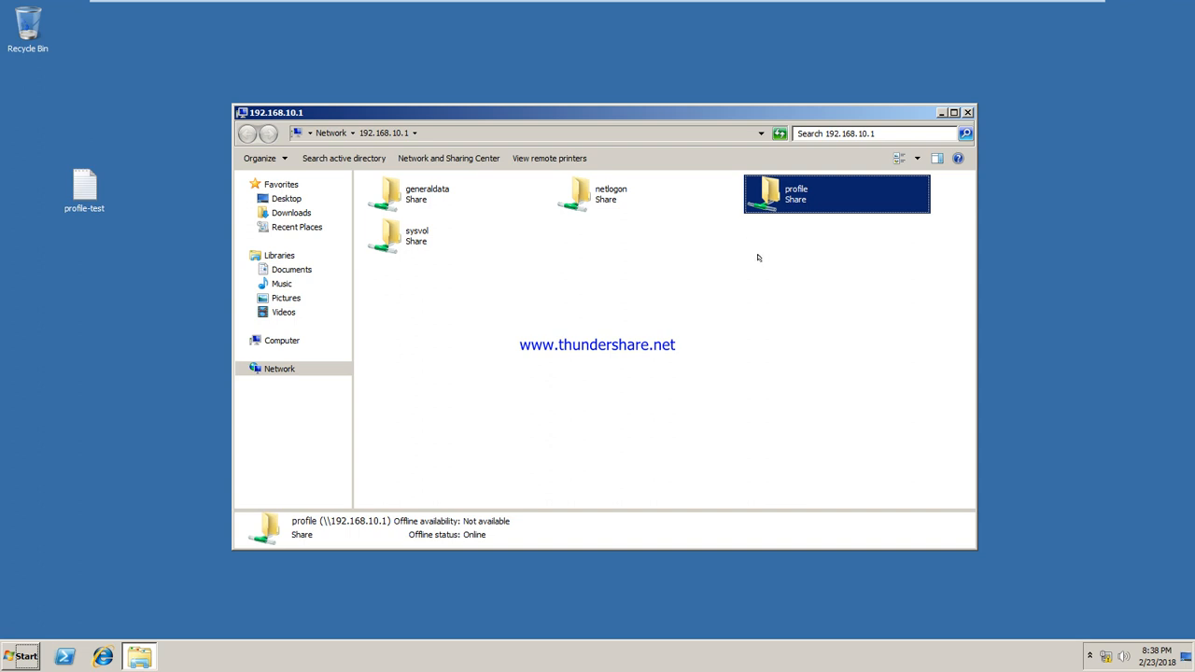
{"action": "left_click", "coordinate": [585, 192]}
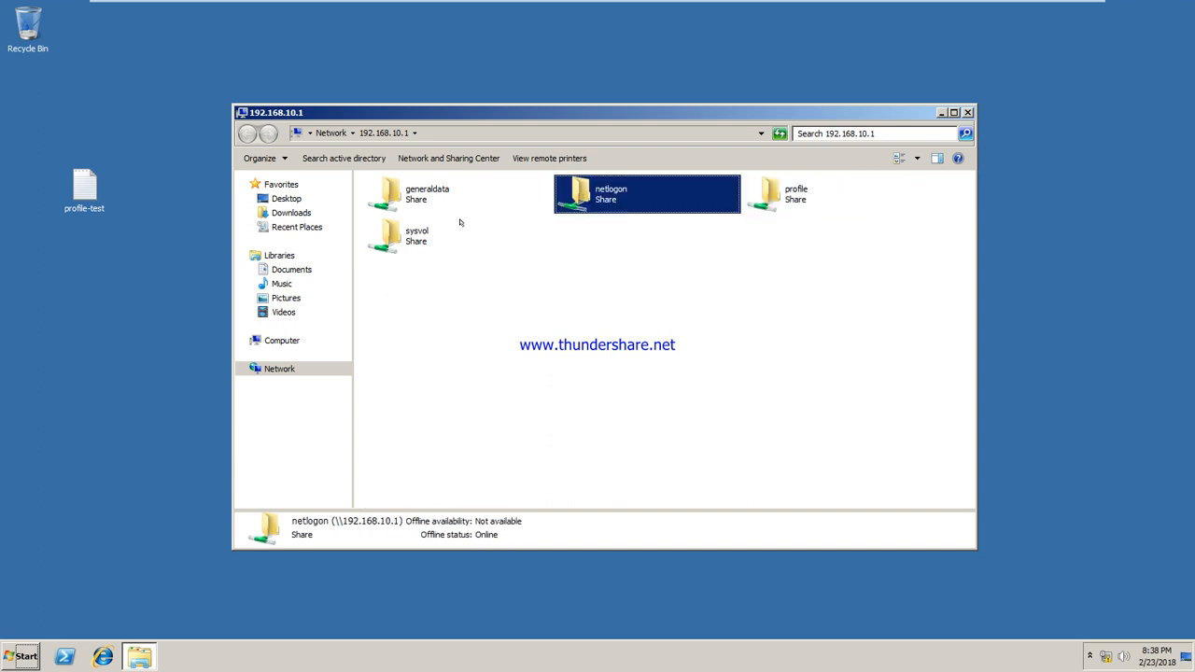
{"action": "left_click", "coordinate": [393, 235]}
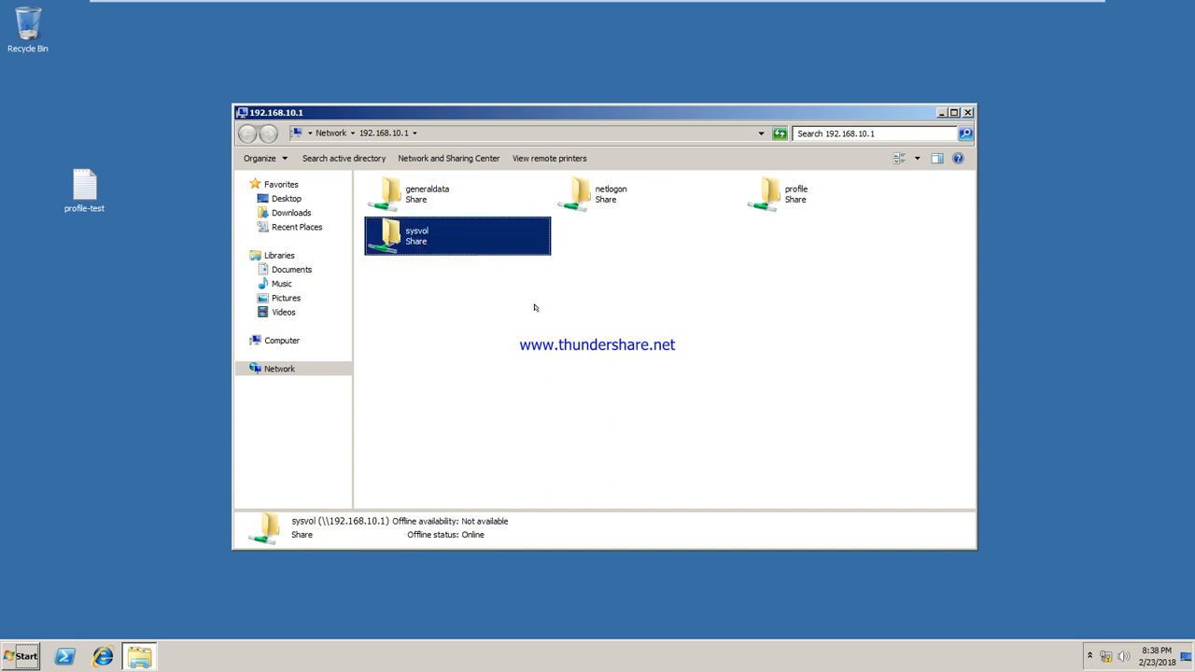
{"action": "left_click", "coordinate": [598, 194]}
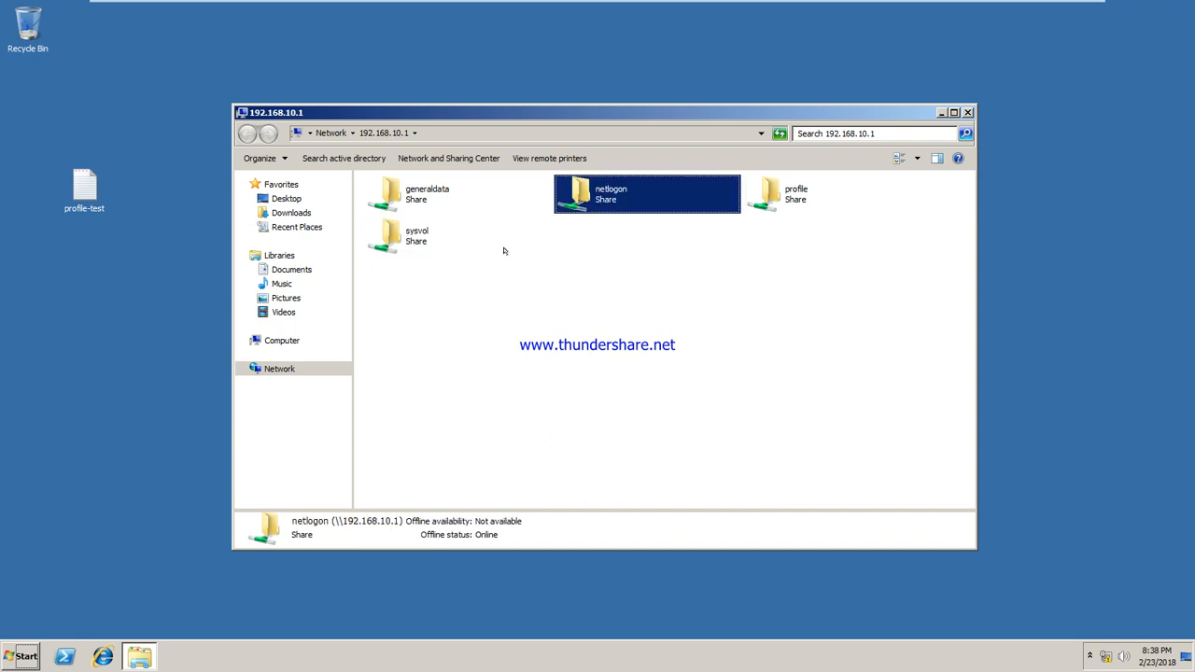
{"action": "left_click", "coordinate": [457, 245]}
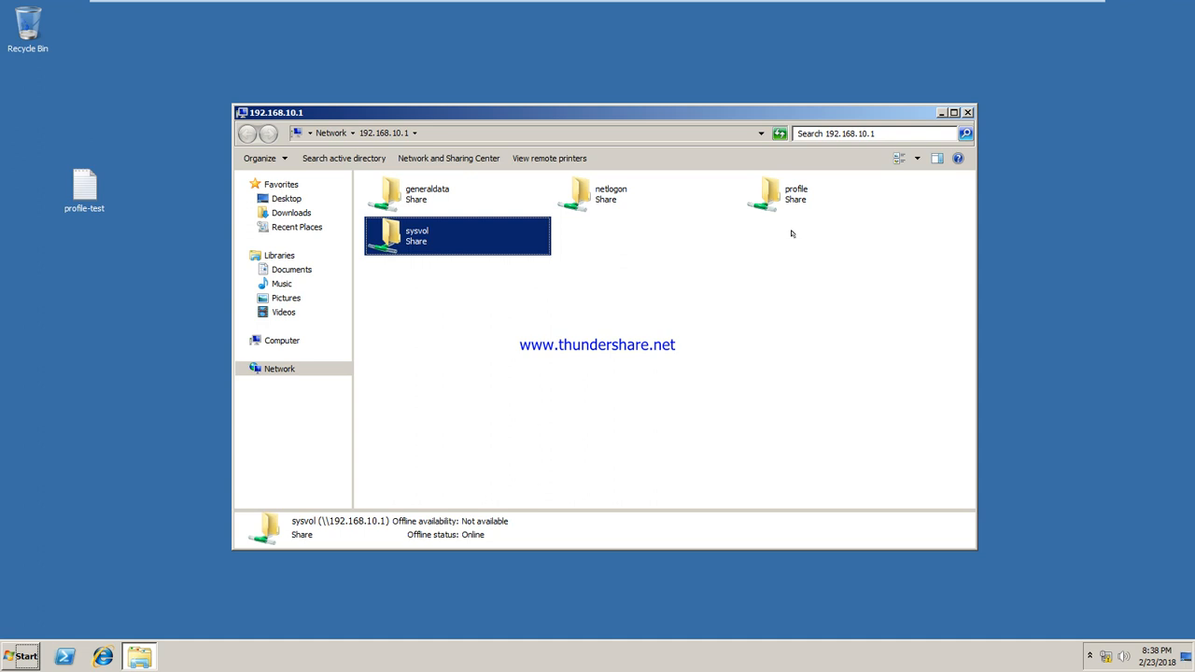
On the server, open the Sharing tab of C:\generaldata's properties
{"action": "mouse_move", "coordinate": [727, 6]}
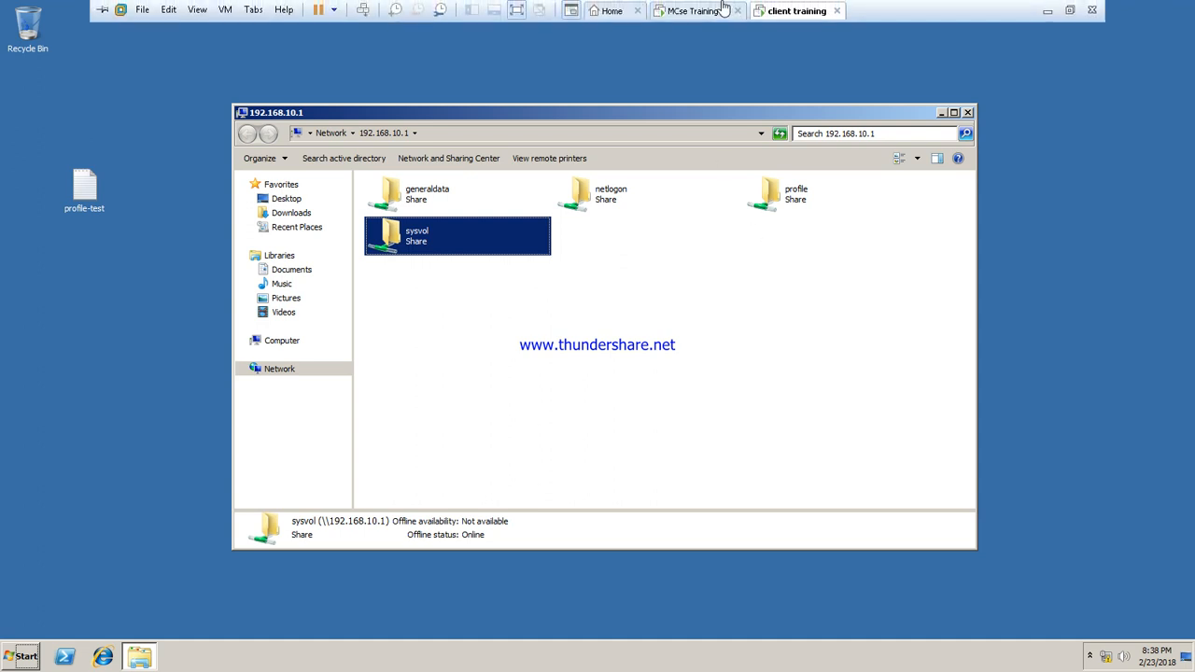
{"action": "left_click", "coordinate": [688, 11]}
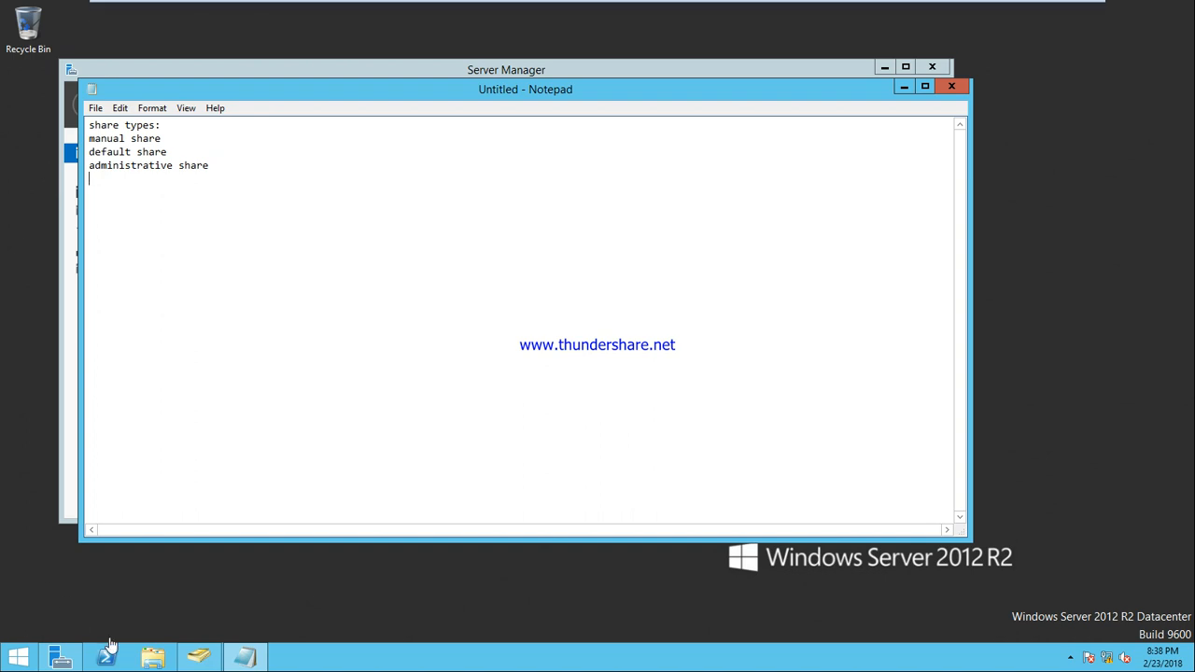
{"action": "left_click", "coordinate": [152, 661]}
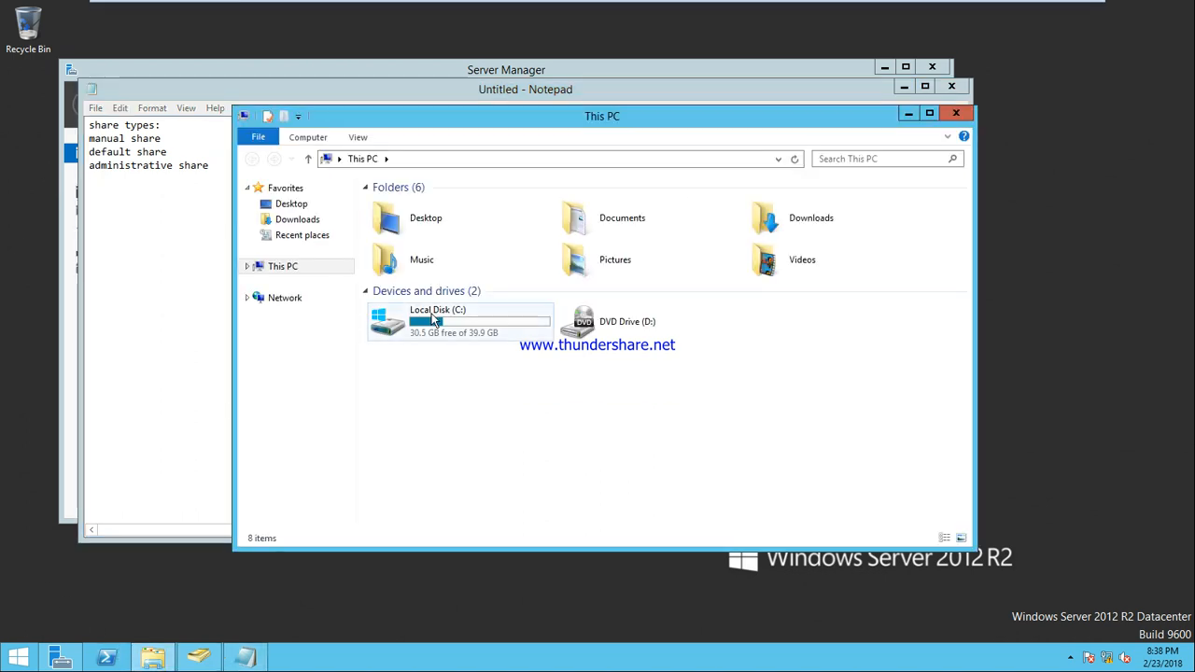
{"action": "double_click", "coordinate": [432, 317]}
{"action": "right_click", "coordinate": [409, 207]}
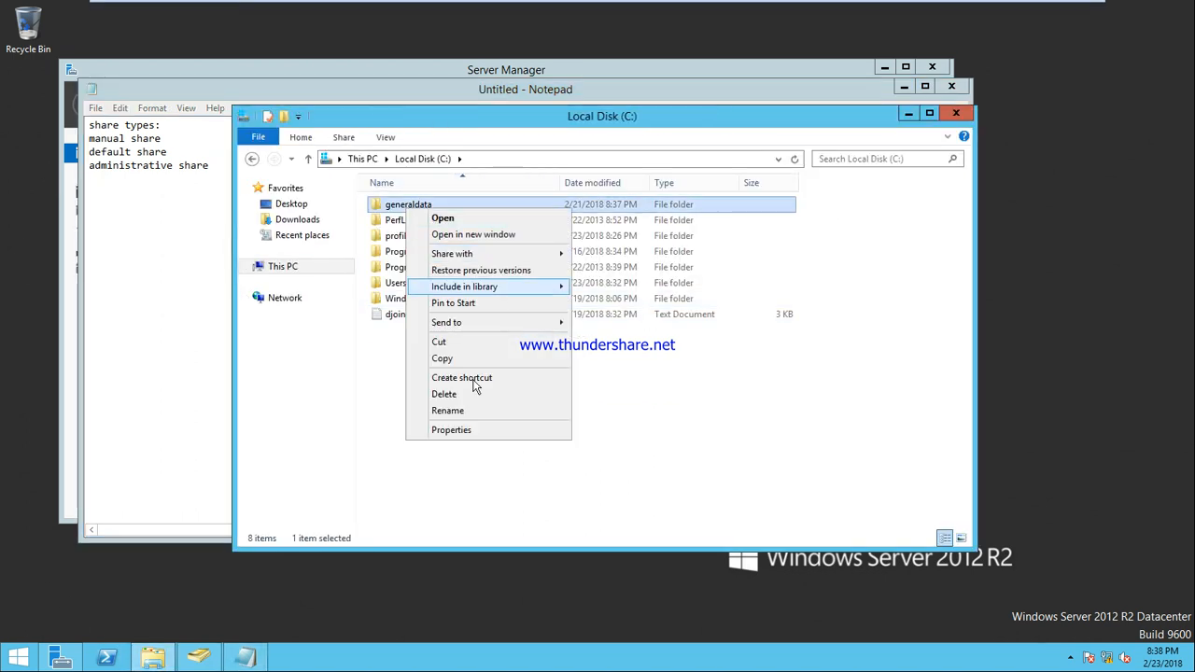
{"action": "left_click", "coordinate": [465, 431]}
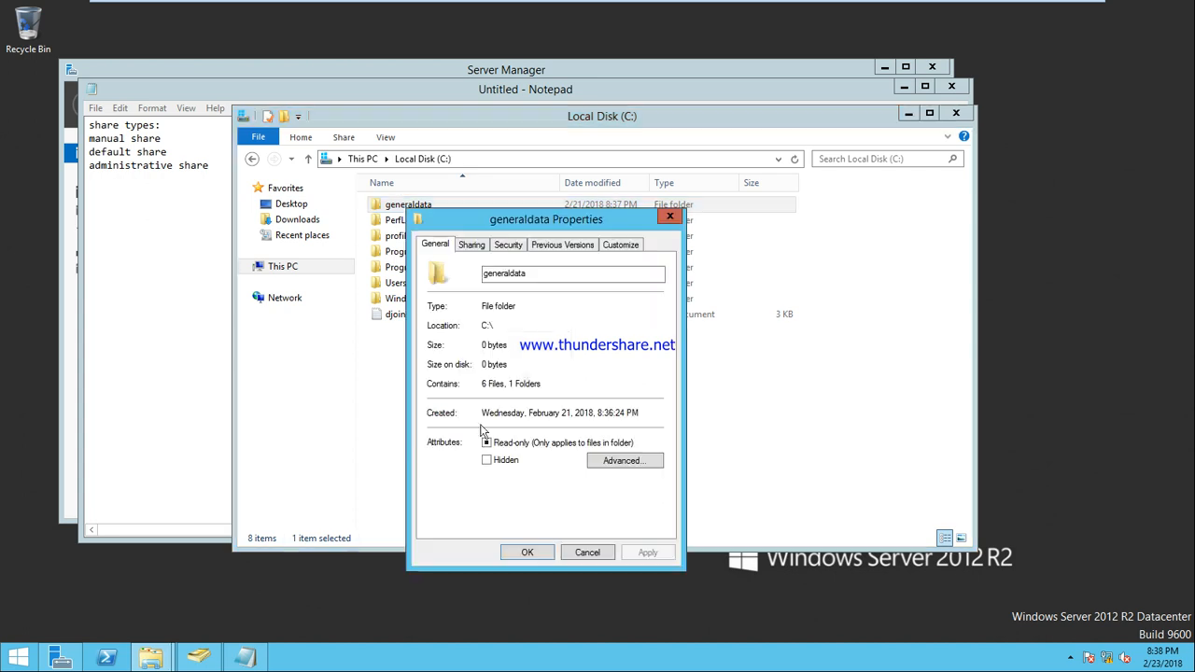
{"action": "left_click", "coordinate": [475, 246]}
Highlight the network path \\SYS1\generaldata, then return to the client VM
{"action": "double_click", "coordinate": [505, 325]}
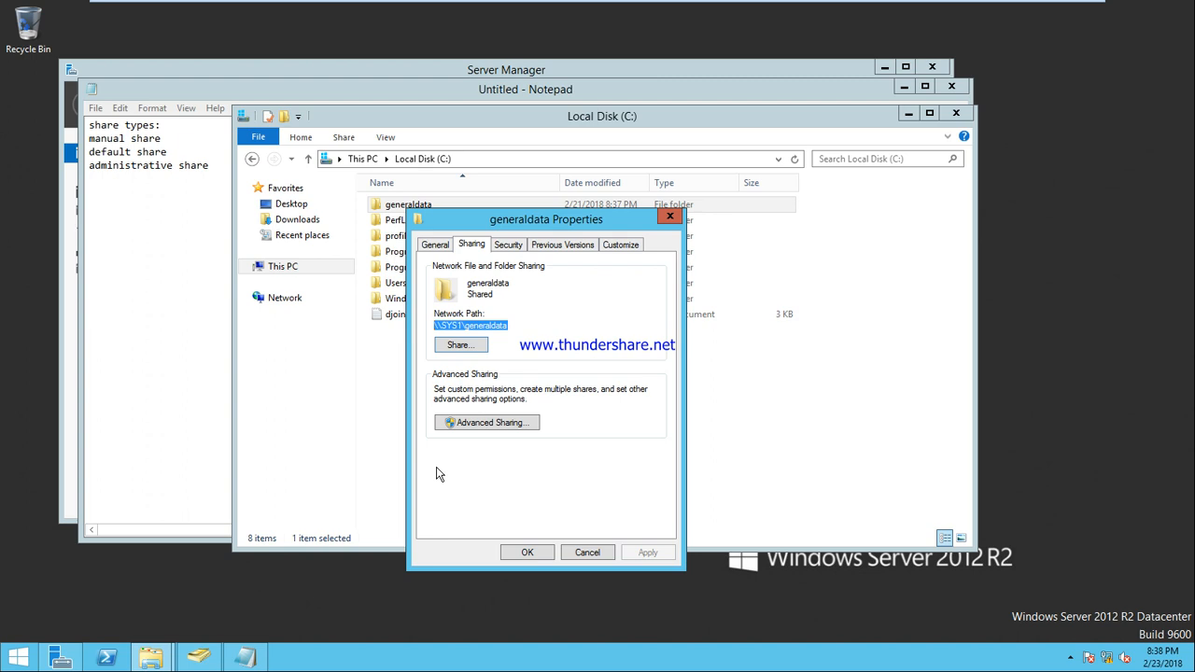
{"action": "left_click_drag", "start_coordinate": [509, 327], "coordinate": [434, 327]}
{"action": "mouse_move", "coordinate": [586, 6]}
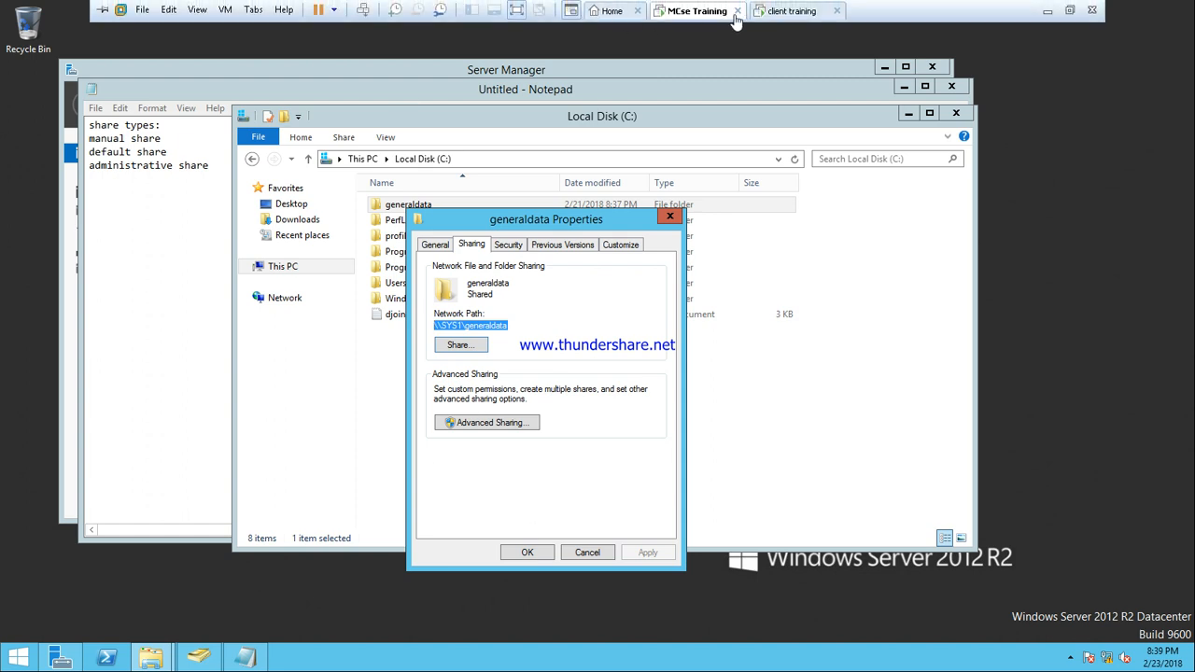
{"action": "left_click", "coordinate": [782, 11]}
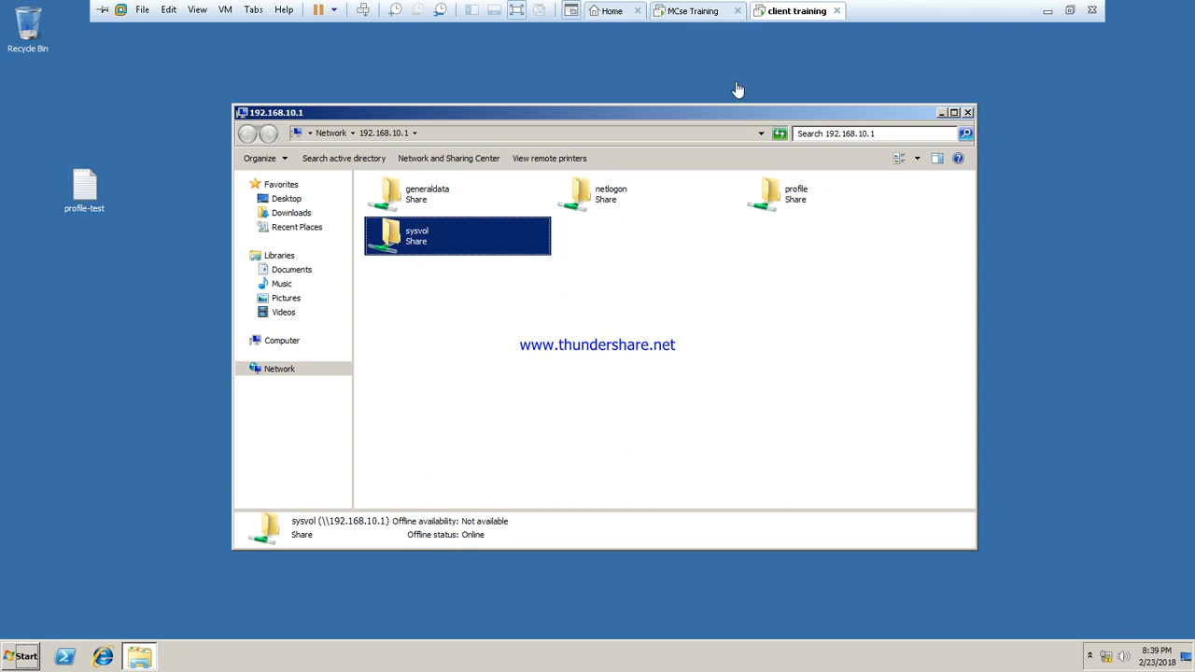
On the client, view Local Disk (C:) Sharing properties showing Not Shared, then switch to the server
{"action": "left_click", "coordinate": [281, 341]}
{"action": "left_click", "coordinate": [436, 203]}
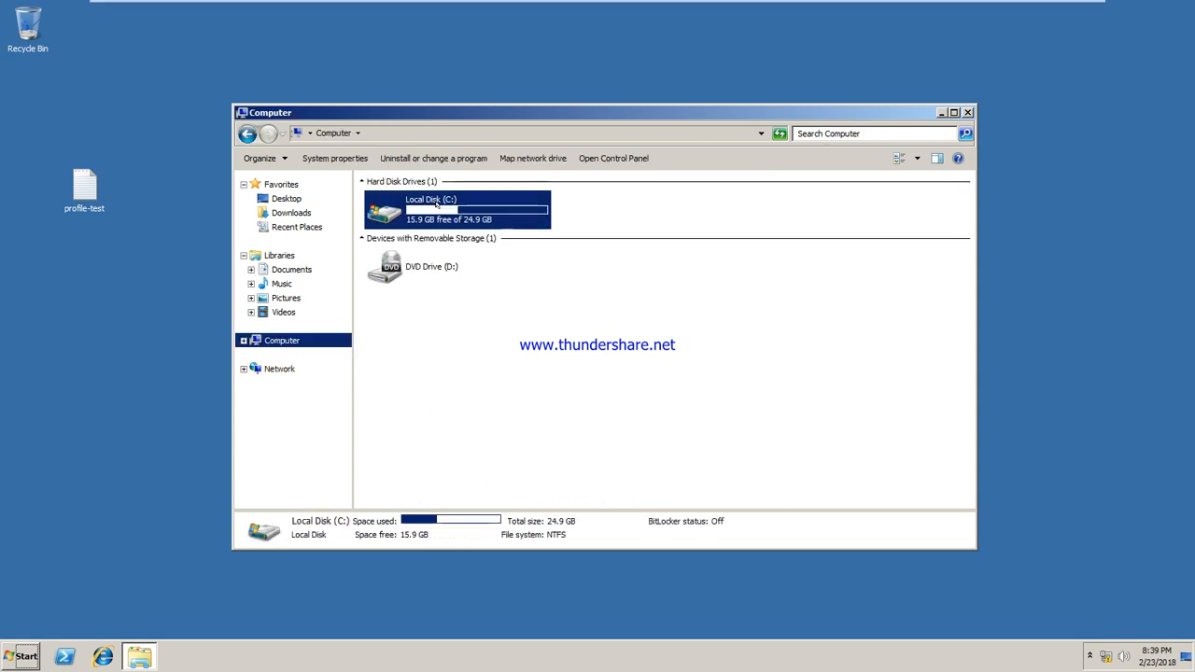
{"action": "right_click", "coordinate": [441, 207]}
{"action": "left_click", "coordinate": [490, 364]}
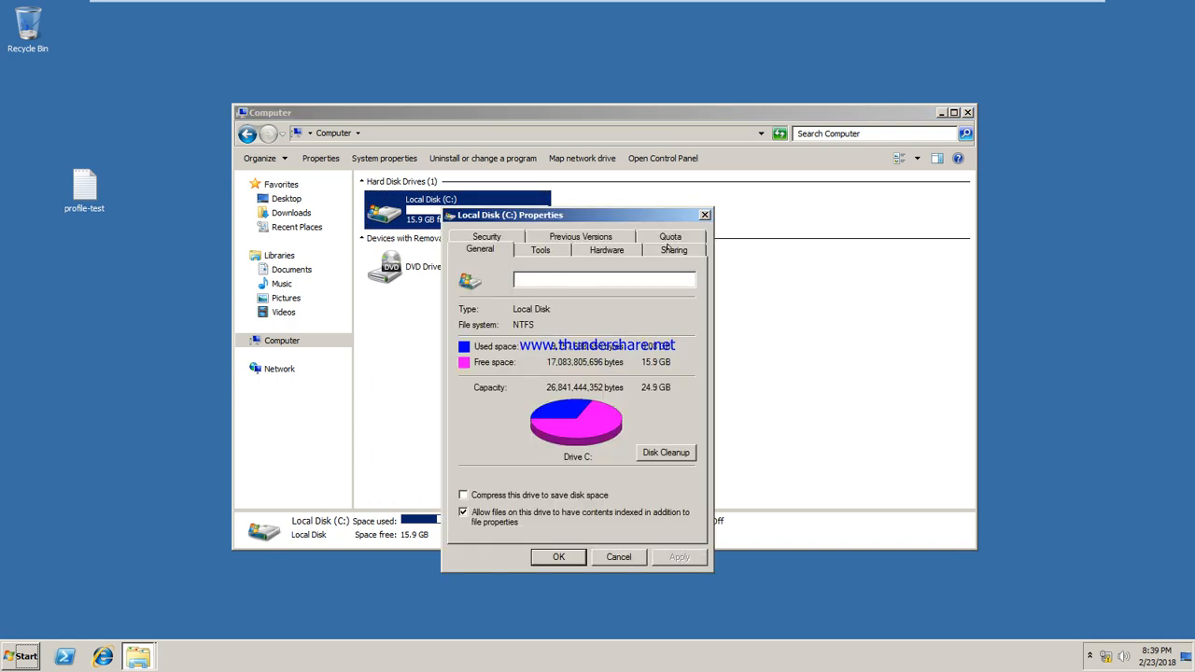
{"action": "left_click", "coordinate": [670, 249]}
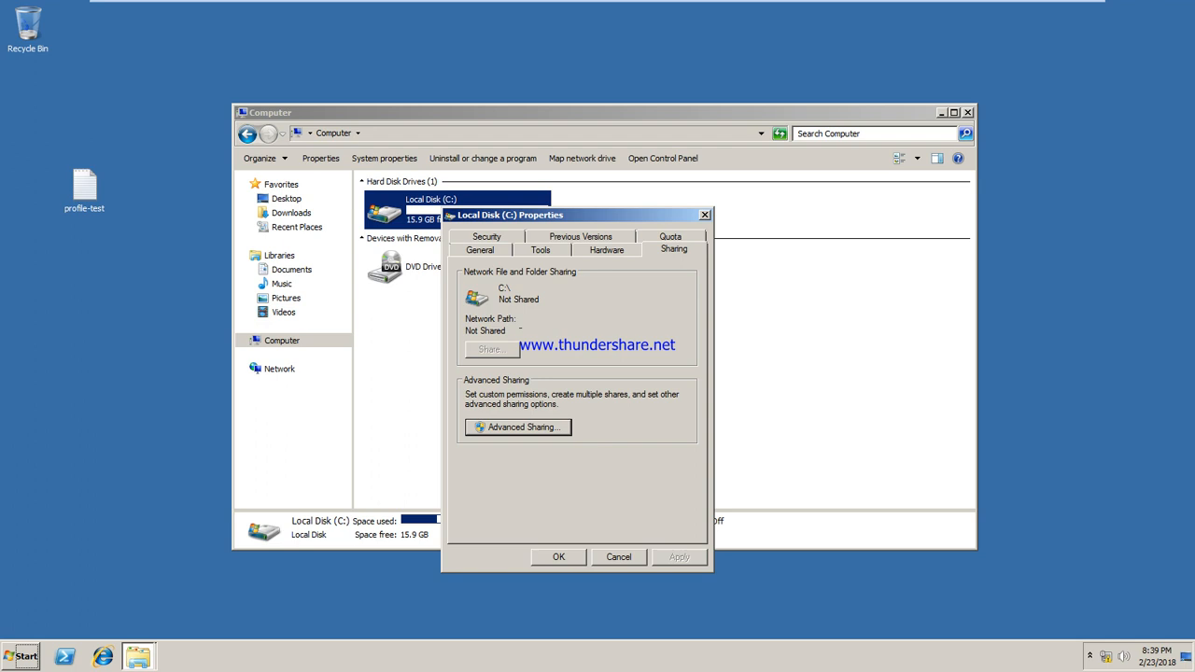
{"action": "mouse_move", "coordinate": [551, 4]}
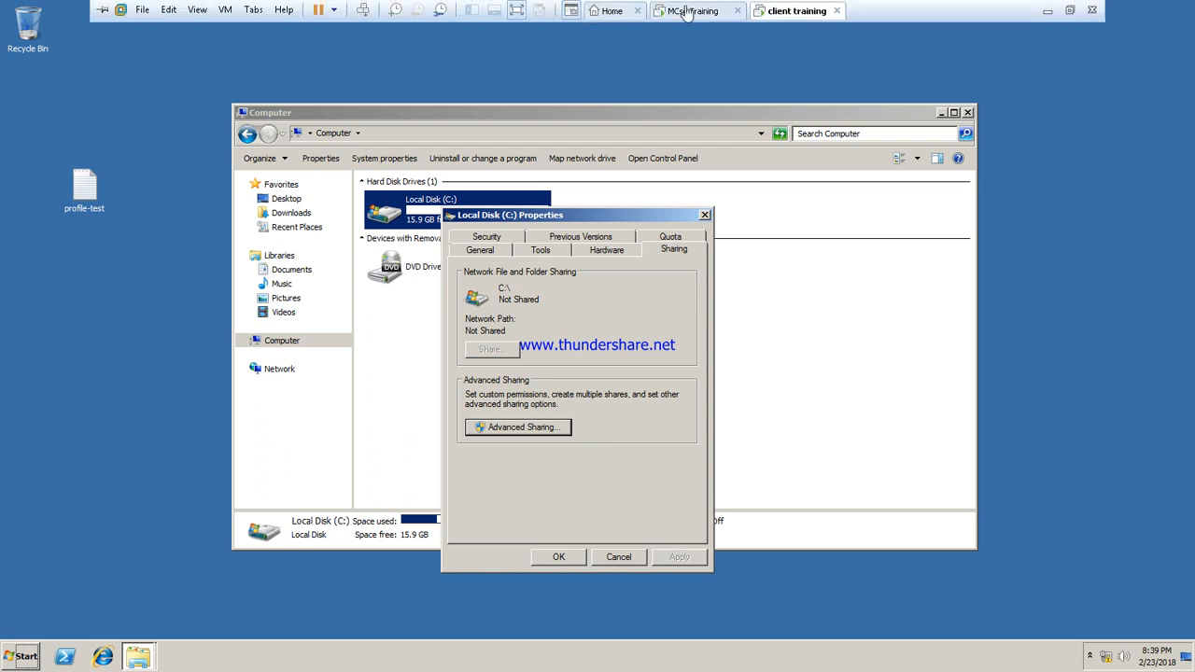
{"action": "left_click", "coordinate": [685, 11]}
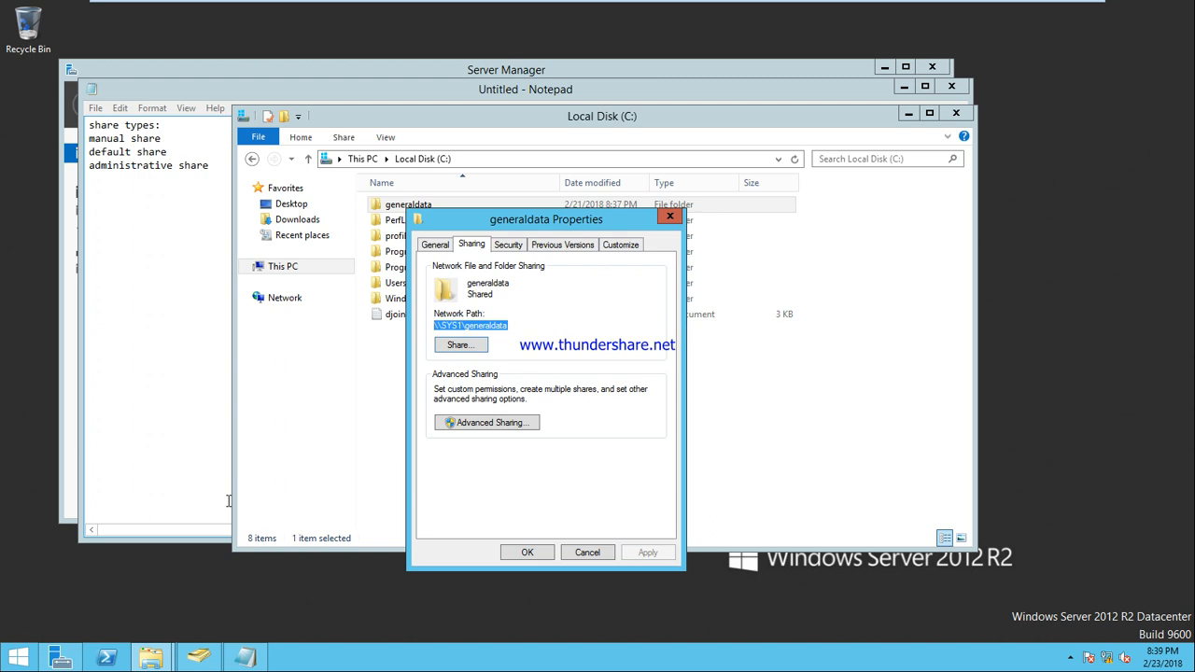
From the server, try opening the client's administrative share \\192.168.10.10\c$
{"action": "key", "text": "super+r"}
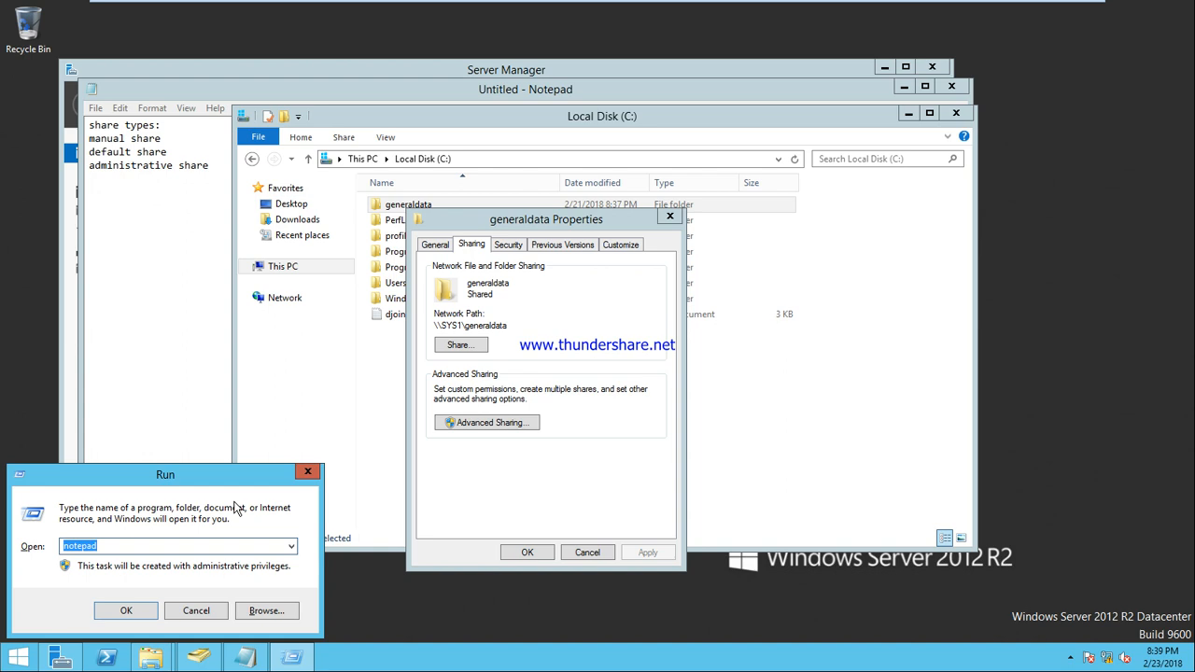
{"action": "type", "text": "\\\\192.168.10.10\\c$"}
{"action": "key", "text": "Return"}
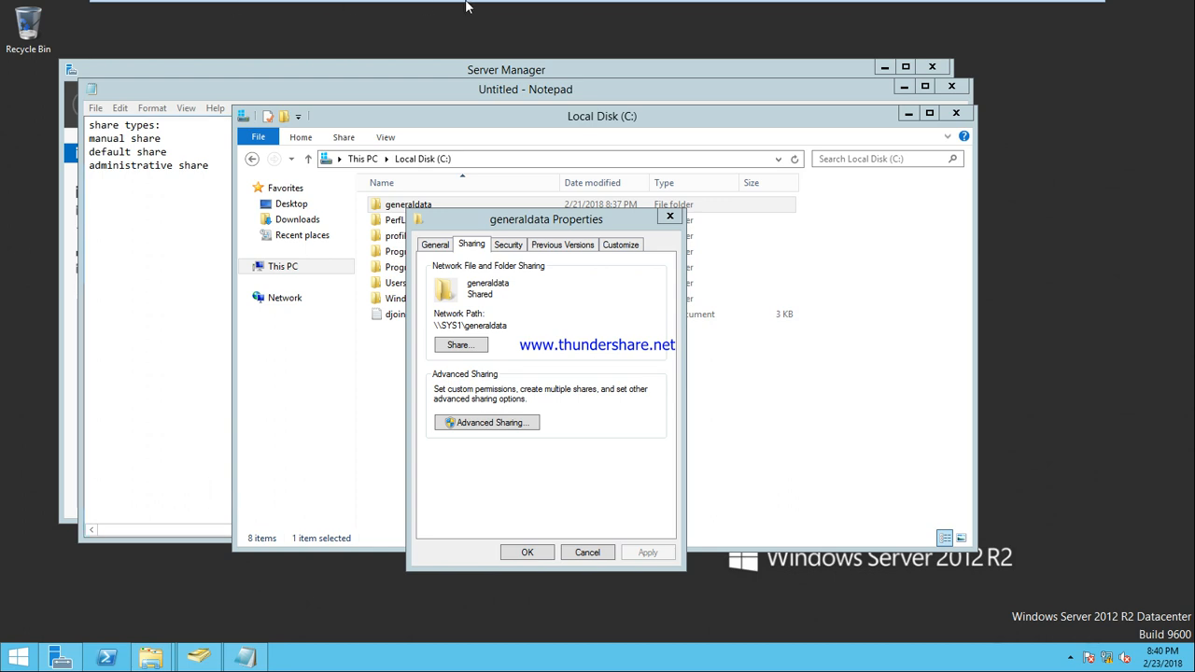
On the client, run ipconfig in cmd to confirm its address 192.168.10.10, then close cmd
{"action": "mouse_move", "coordinate": [467, 5]}
{"action": "left_click", "coordinate": [793, 11]}
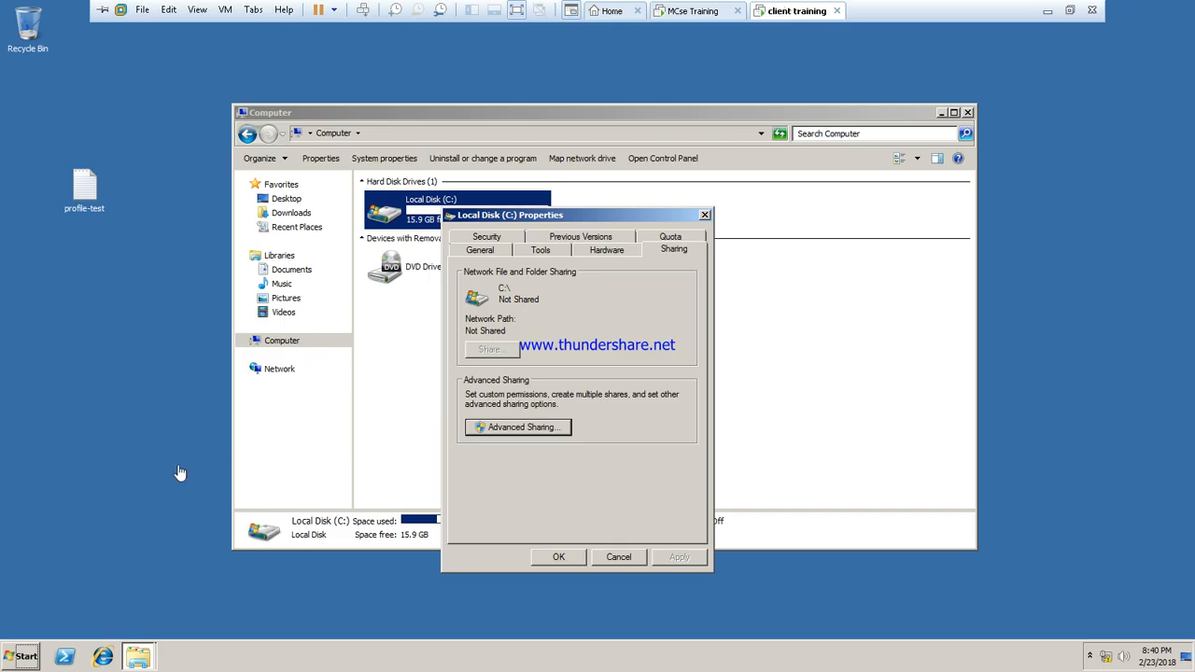
{"action": "key", "text": "super+r"}
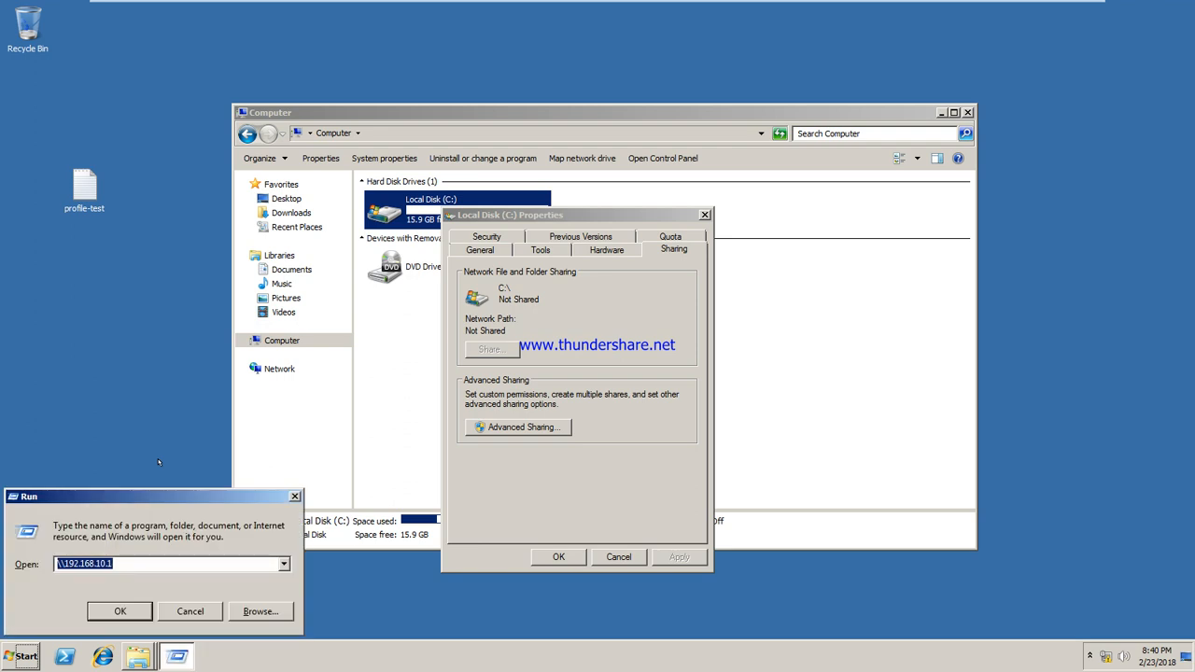
{"action": "type", "text": "cmd"}
{"action": "key", "text": "Return"}
{"action": "type", "text": "ipconfig"}
{"action": "key", "text": "Return"}
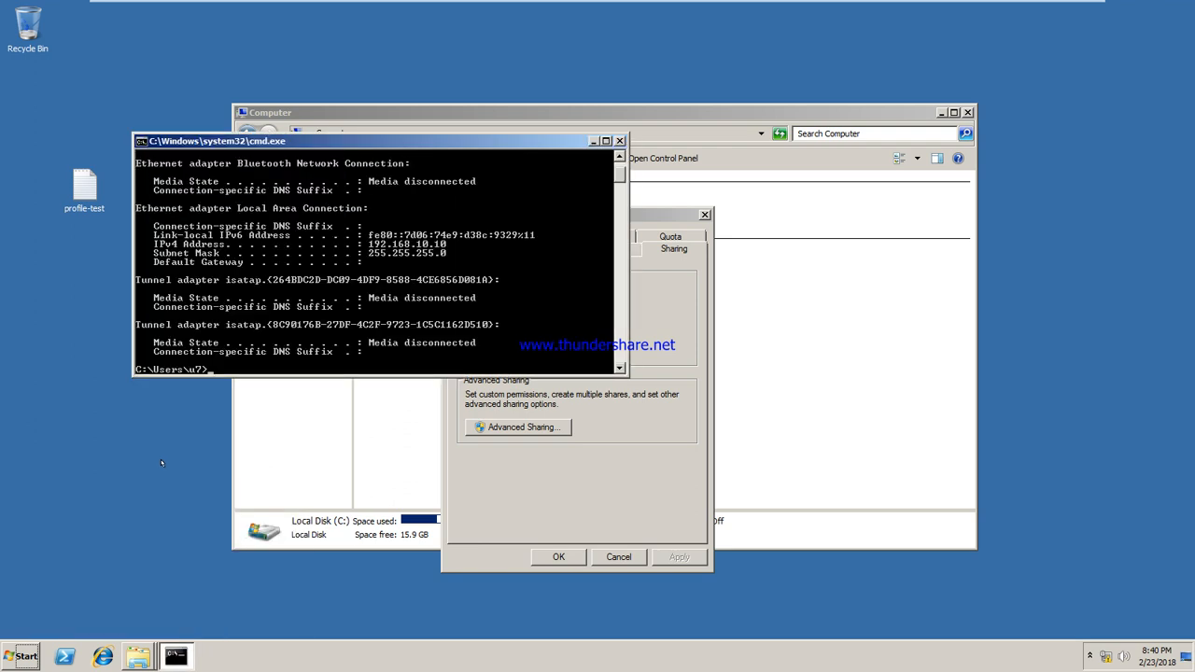
{"action": "left_click", "coordinate": [619, 140]}
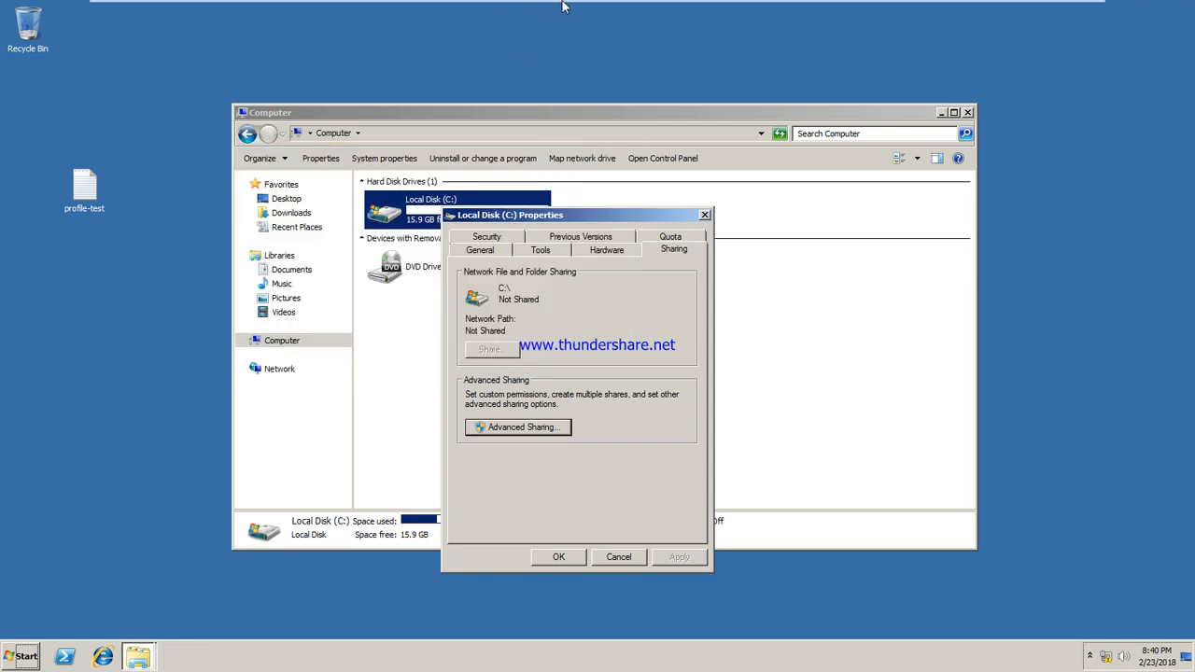
{"action": "mouse_move", "coordinate": [566, 5]}
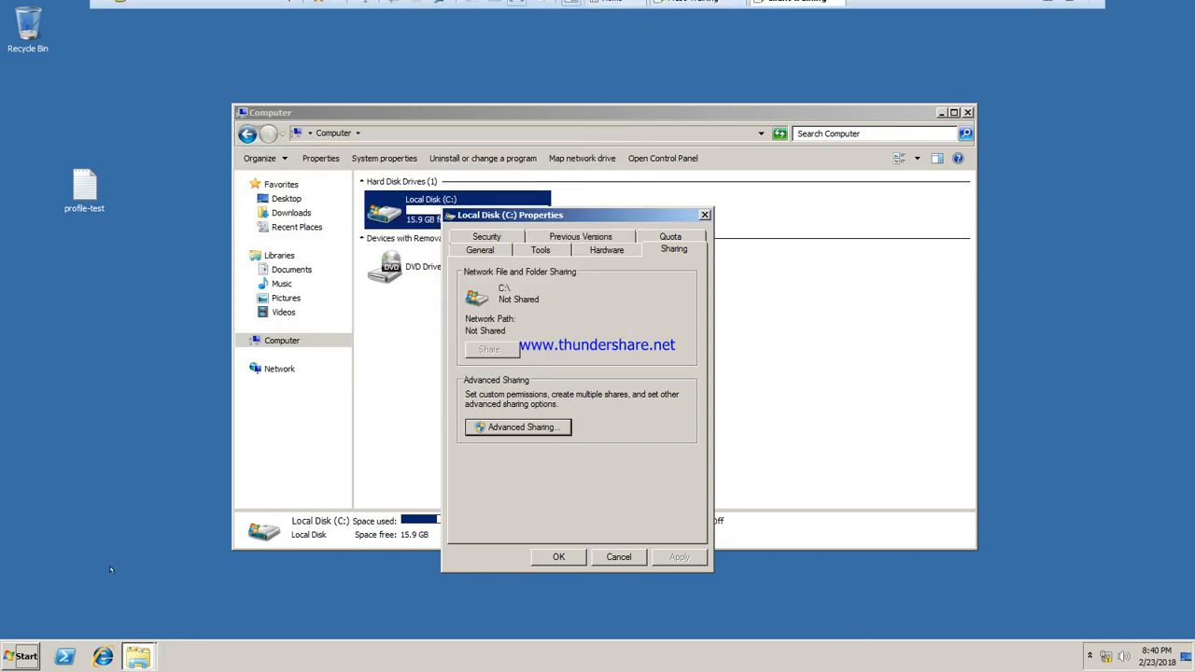
{"action": "left_click", "coordinate": [23, 657]}
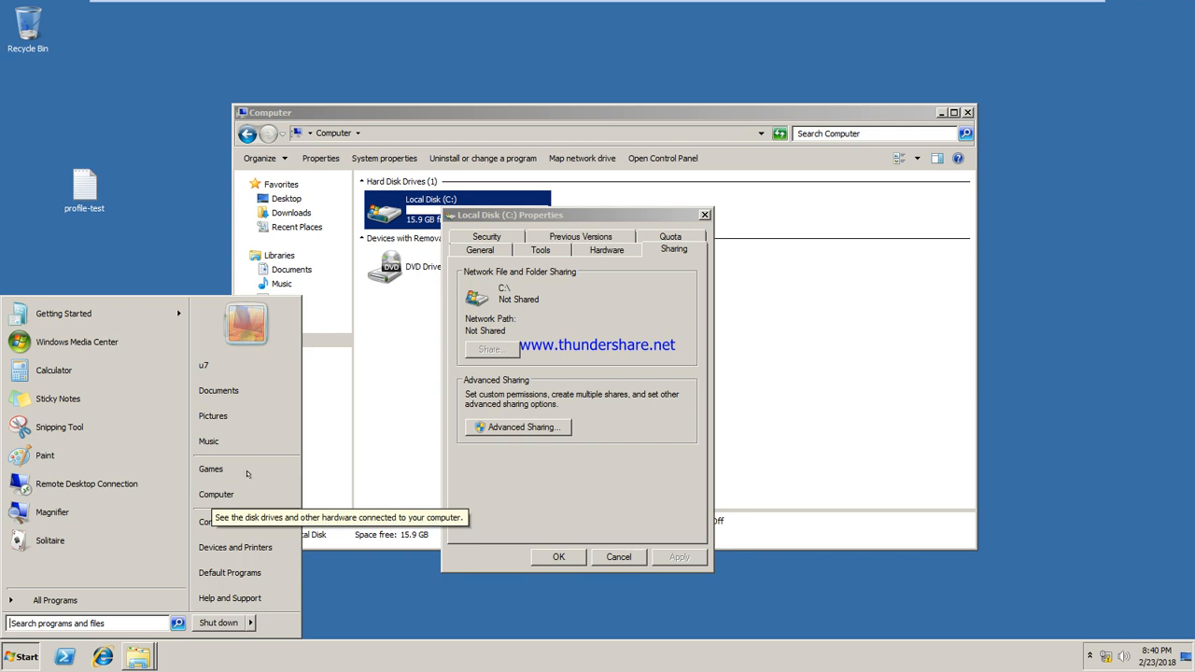
{"action": "left_click", "coordinate": [183, 365]}
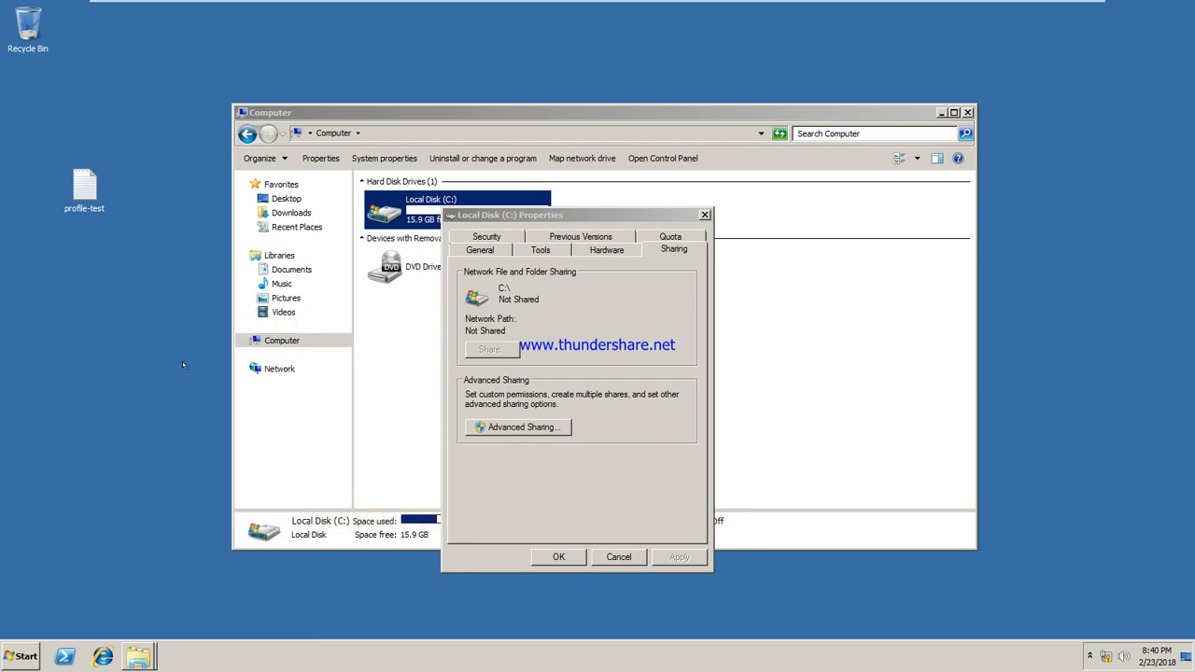
Open firewall.cpl and authorize firewall changes with the administrator account and its password
{"action": "key", "text": "super+r"}
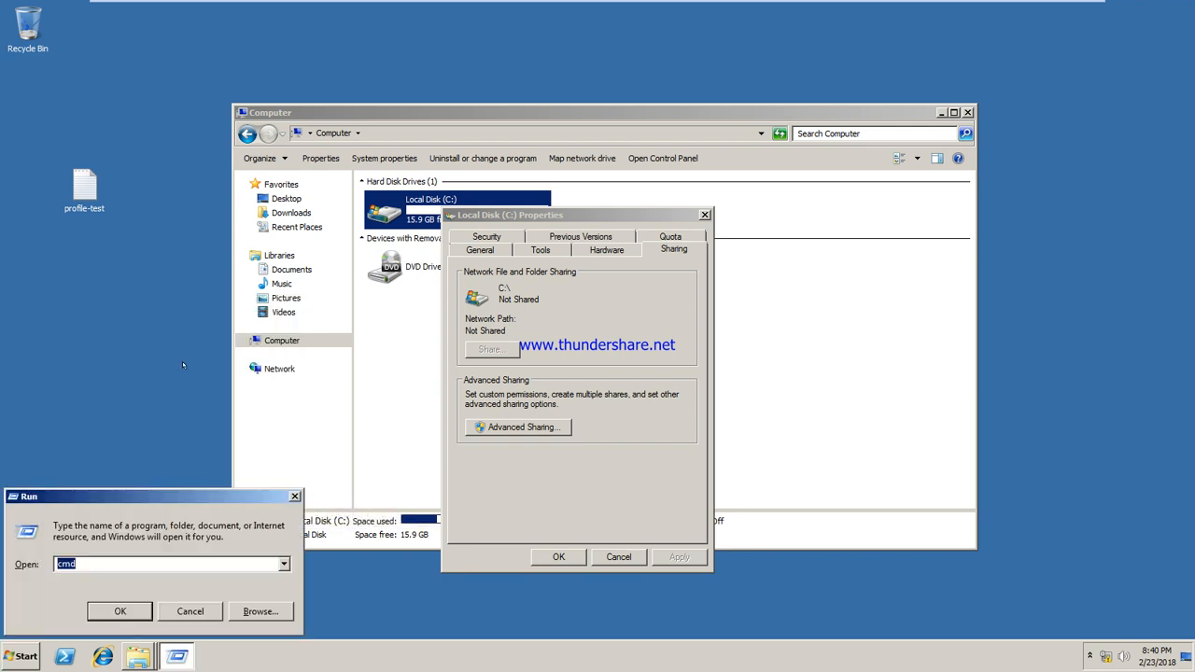
{"action": "type", "text": "firewall.cpl"}
{"action": "key", "text": "Return"}
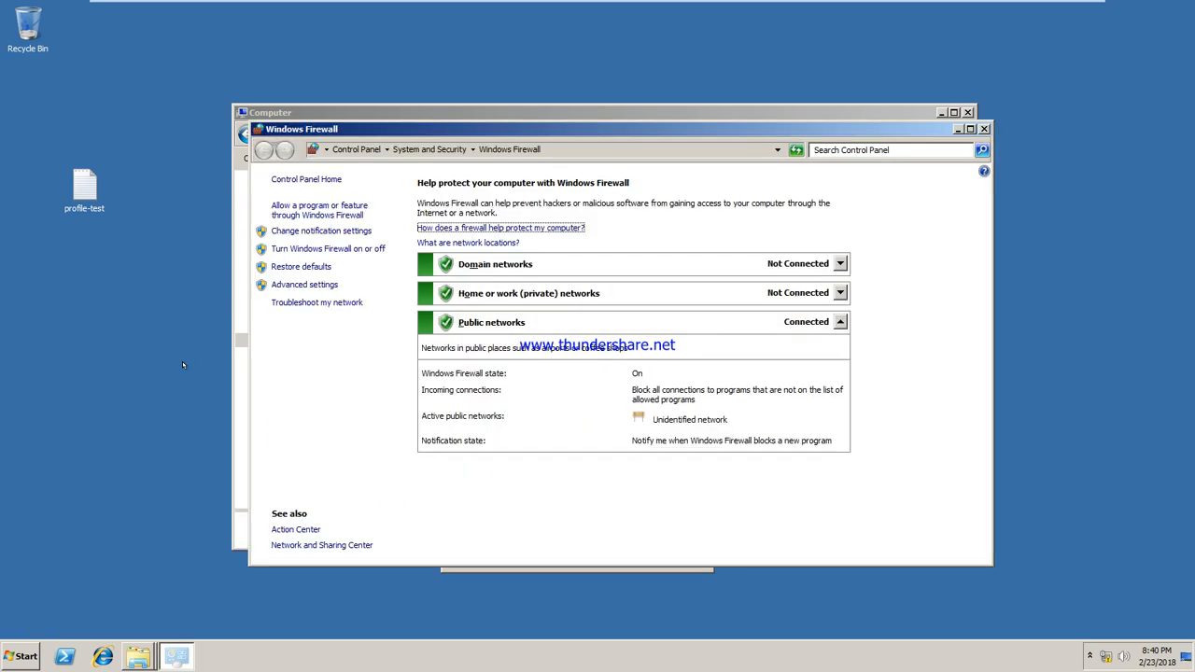
{"action": "left_click", "coordinate": [484, 265]}
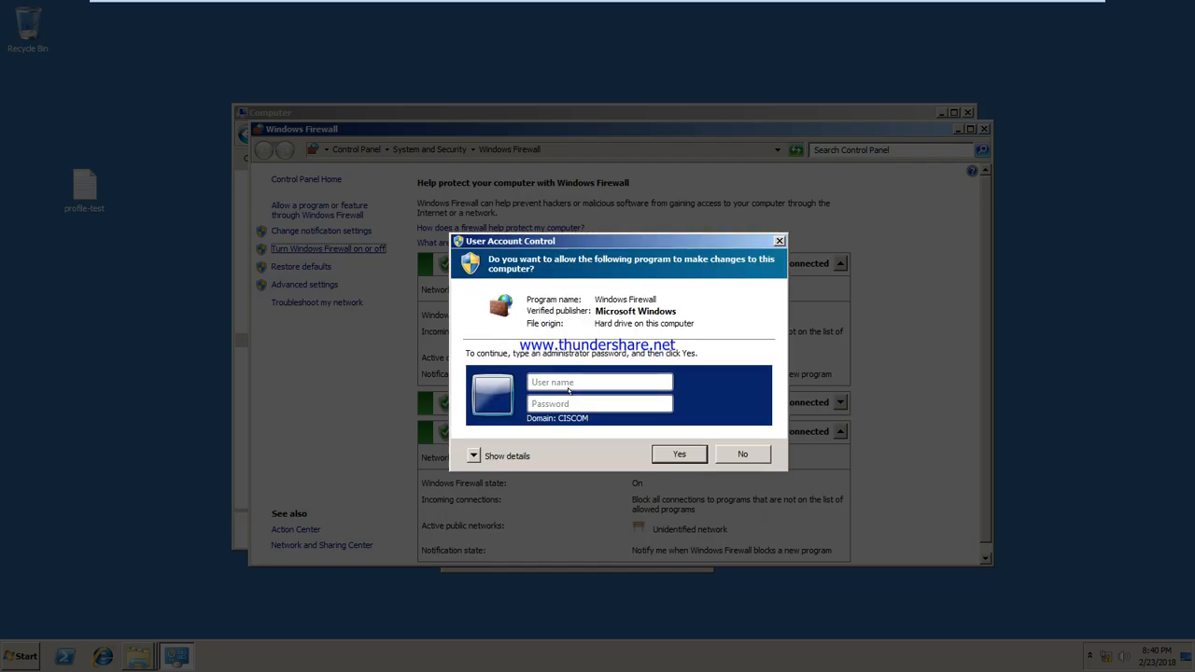
{"action": "left_click", "coordinate": [568, 390]}
{"action": "type", "text": "administrator"}
{"action": "key", "text": "Tab"}
{"action": "type", "text": "**********"}
{"action": "key", "text": "Return"}
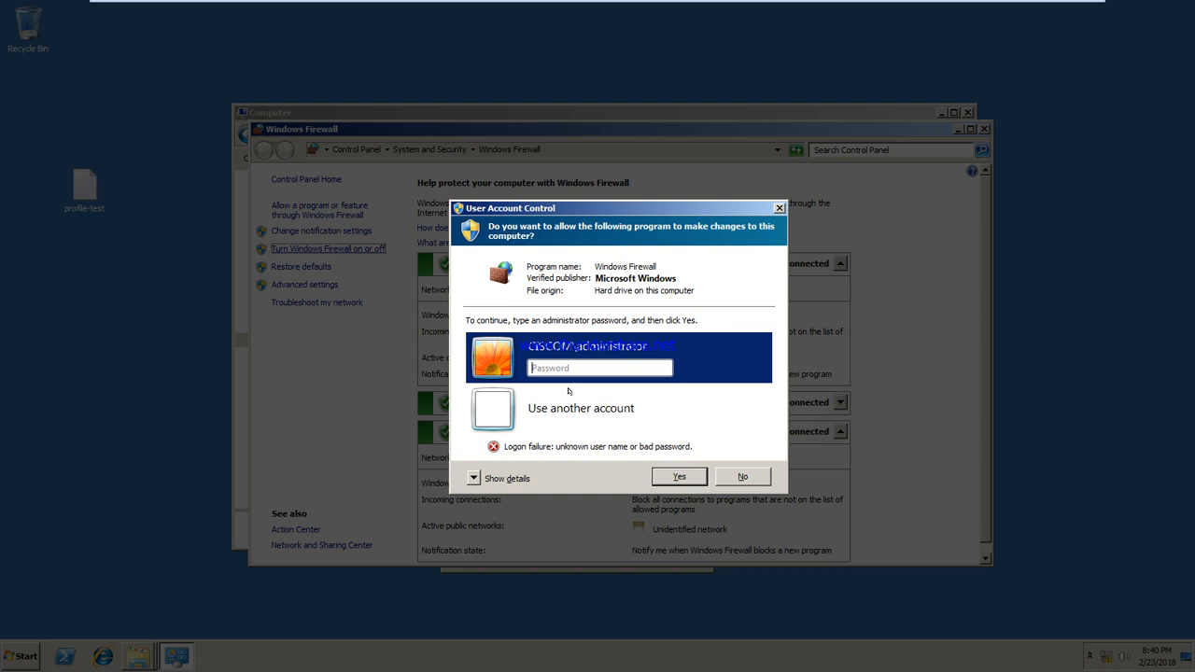
{"action": "type", "text": "**********"}
{"action": "key", "text": "Return"}
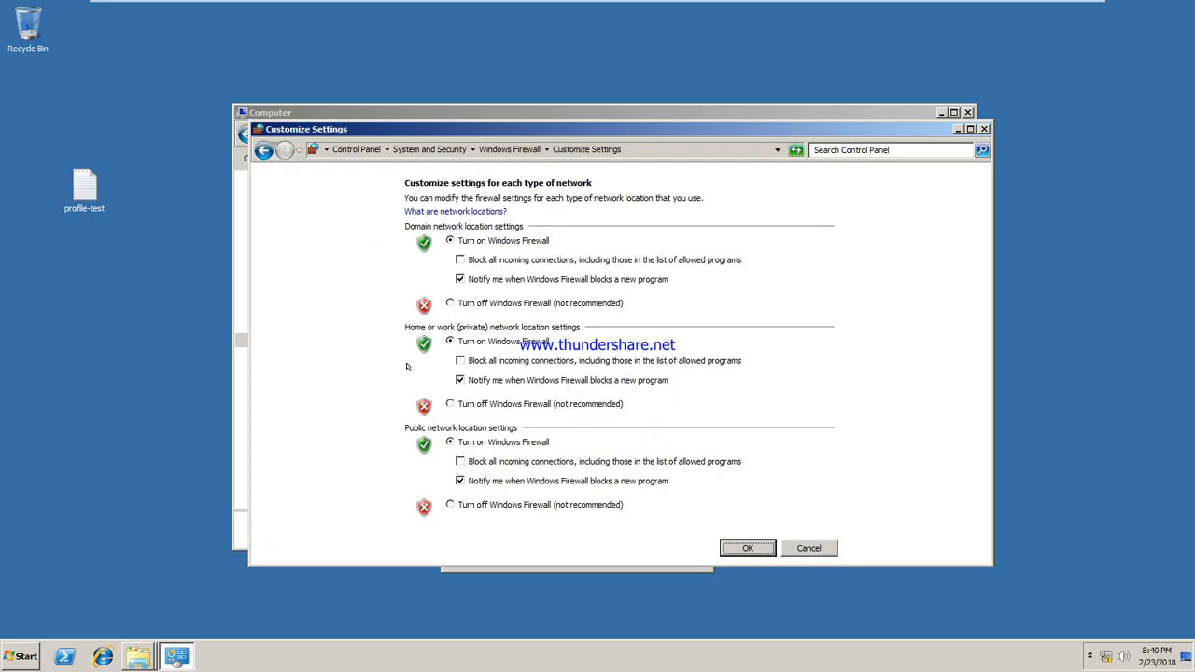
Turn the firewall off for domain, home/work and public networks, then close the open windows
{"action": "left_click", "coordinate": [463, 303]}
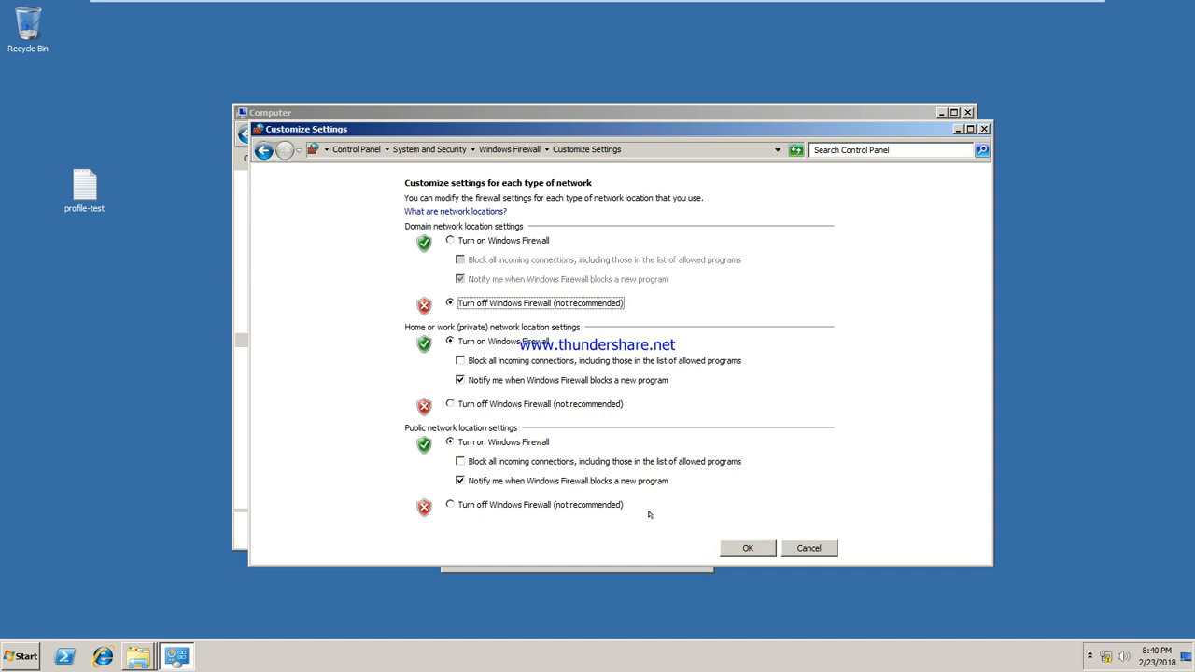
{"action": "left_click", "coordinate": [490, 403]}
{"action": "left_click", "coordinate": [487, 504]}
{"action": "left_click", "coordinate": [748, 549]}
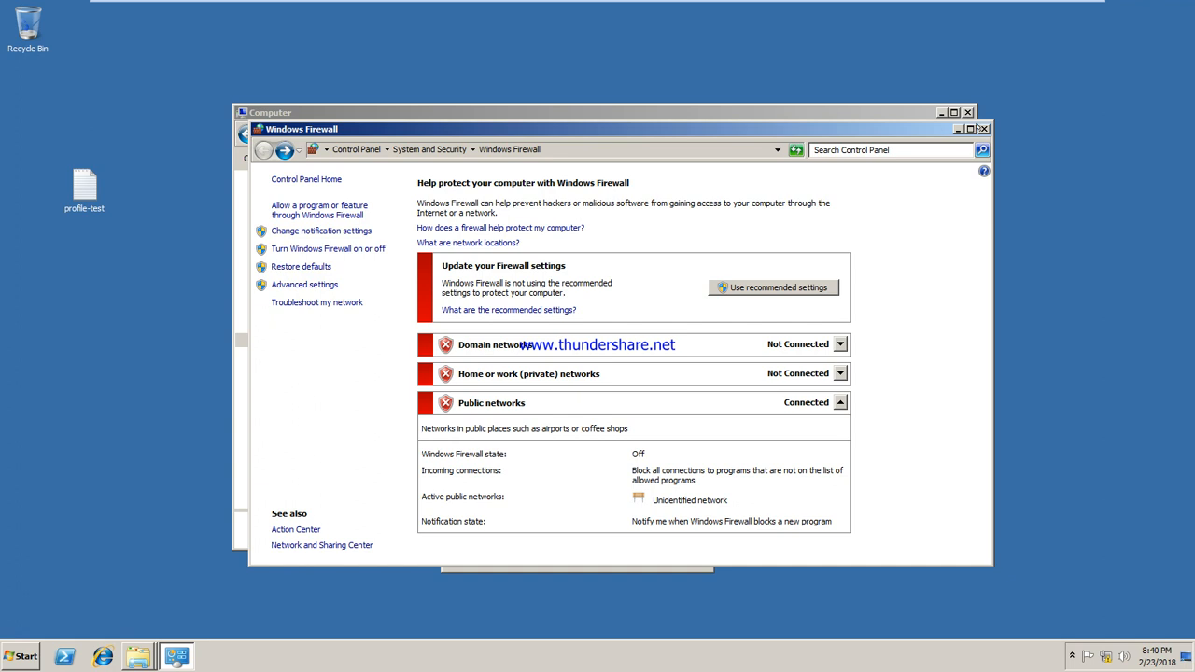
{"action": "left_click", "coordinate": [983, 128]}
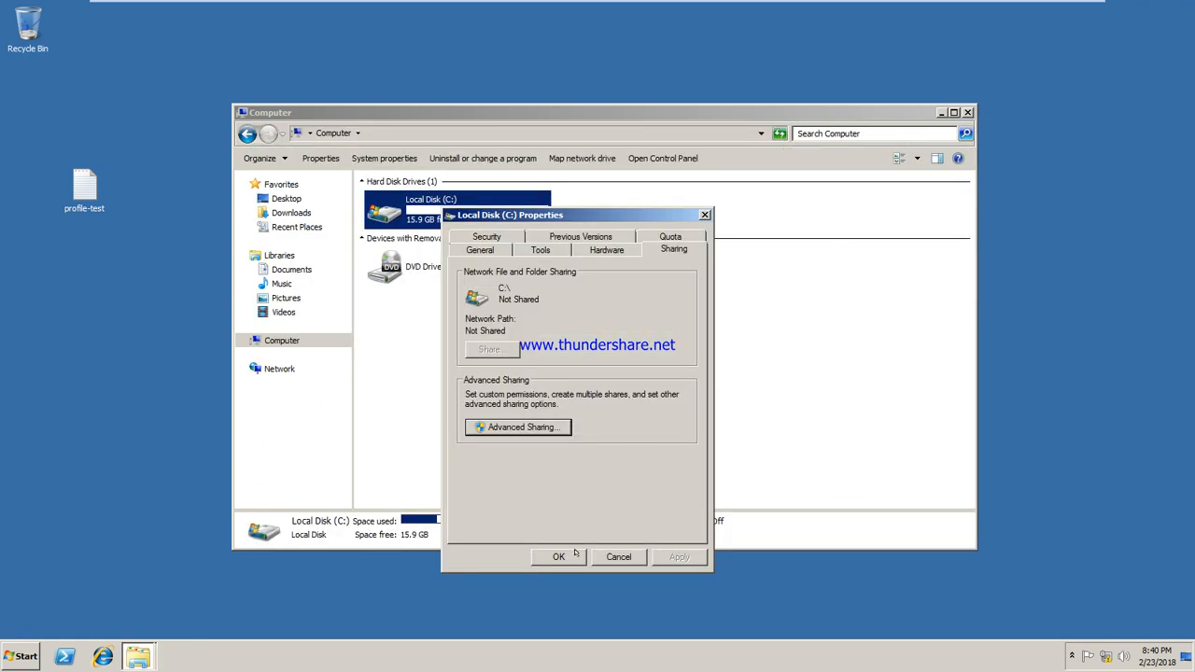
{"action": "left_click", "coordinate": [559, 556]}
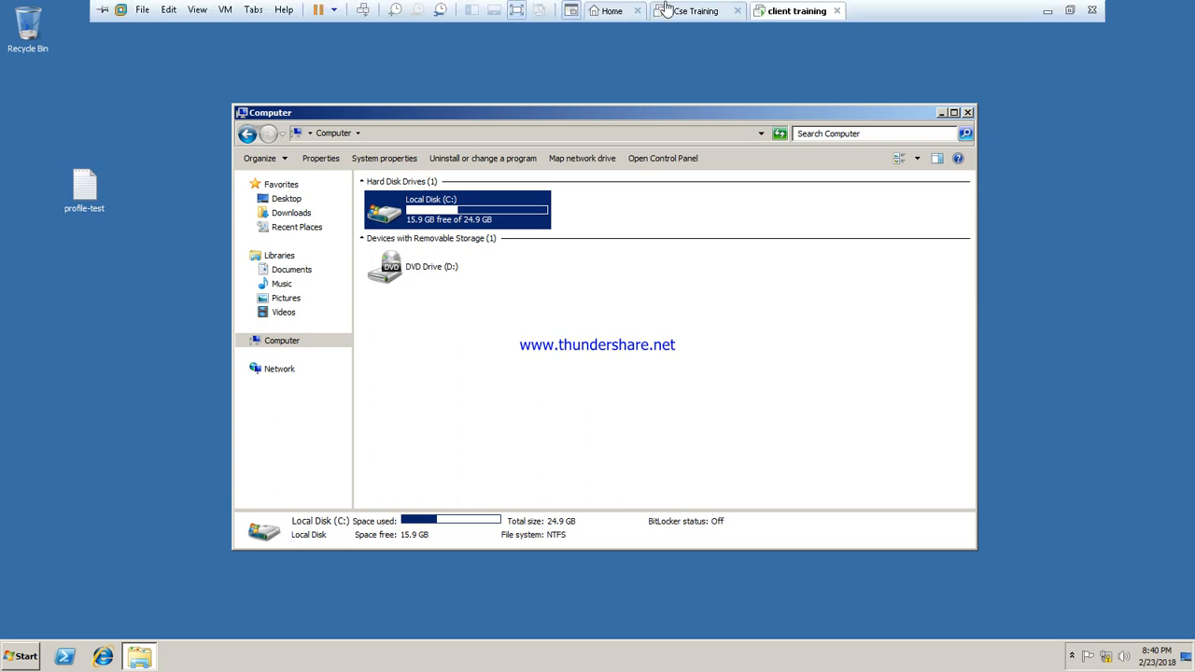
On the server, dismiss the network error and reopen the client's c$ share
{"action": "left_click", "coordinate": [688, 12]}
{"action": "left_click", "coordinate": [764, 341]}
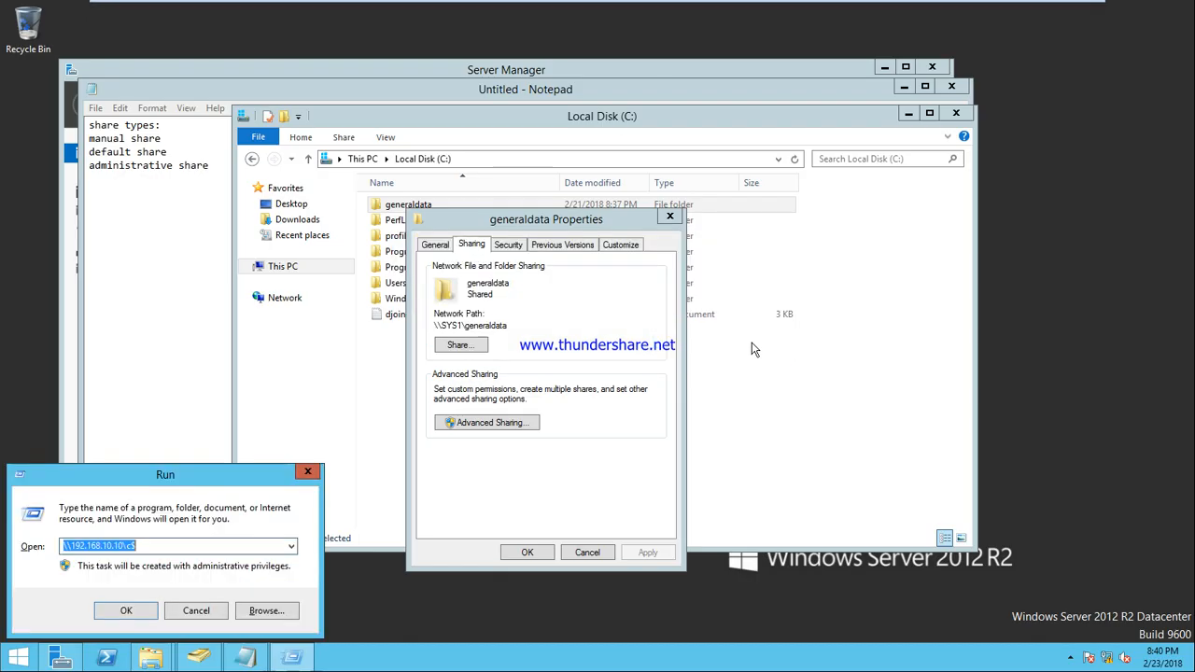
{"action": "left_click", "coordinate": [180, 547]}
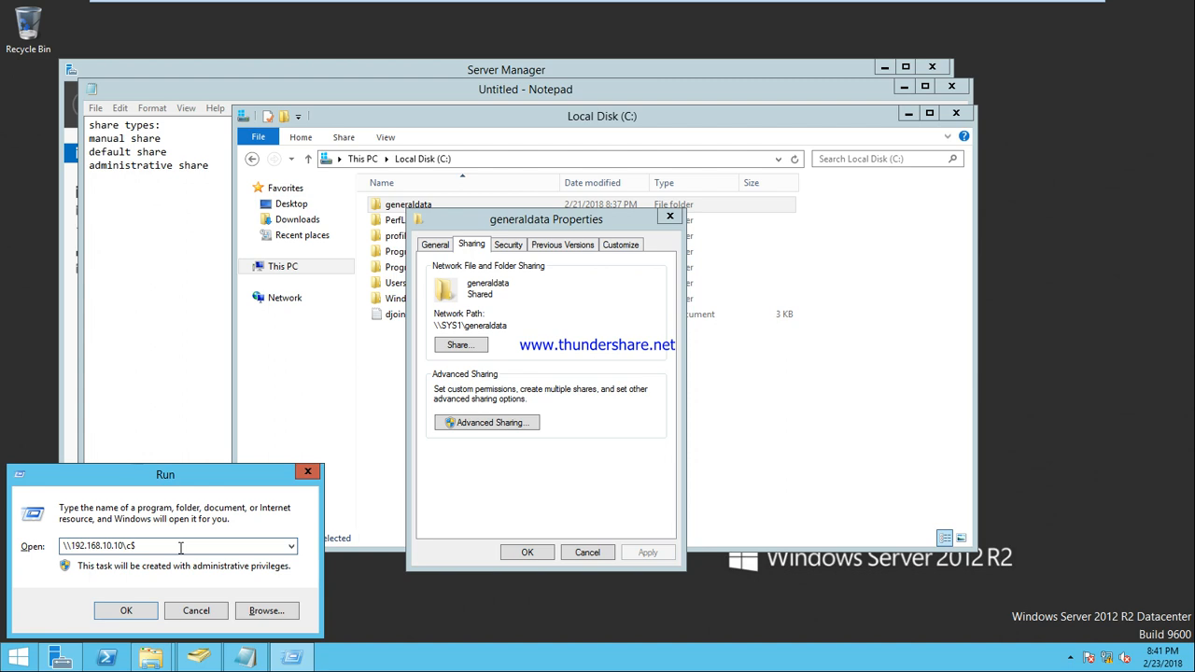
{"action": "key", "text": "Return"}
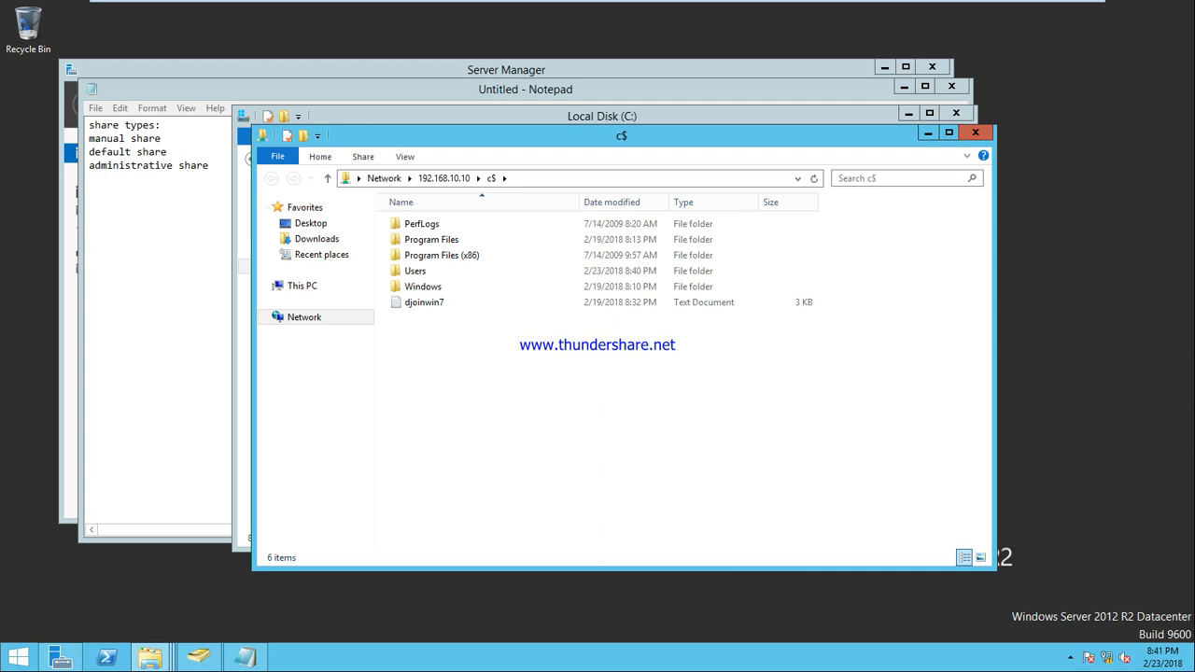
Arrange the windows, close generaldata properties, and create New folder on the server's drive C:
{"action": "left_click_drag", "start_coordinate": [397, 136], "coordinate": [735, 284]}
{"action": "left_click", "coordinate": [670, 215]}
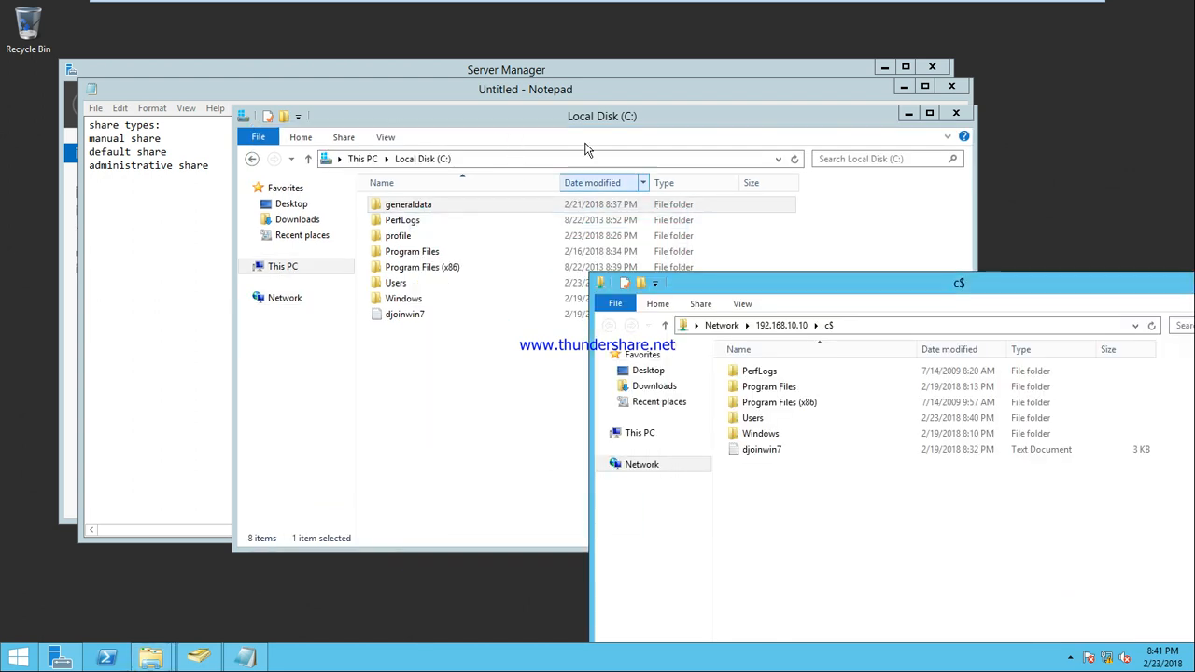
{"action": "left_click_drag", "start_coordinate": [626, 123], "coordinate": [319, 138]}
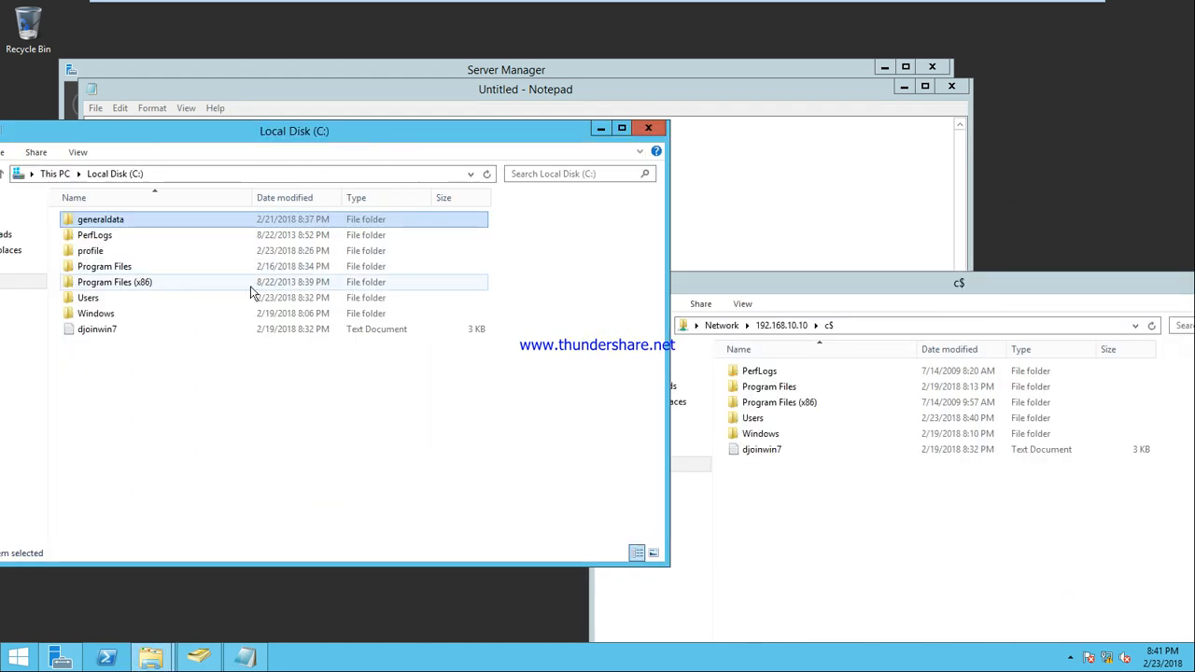
{"action": "right_click", "coordinate": [201, 390]}
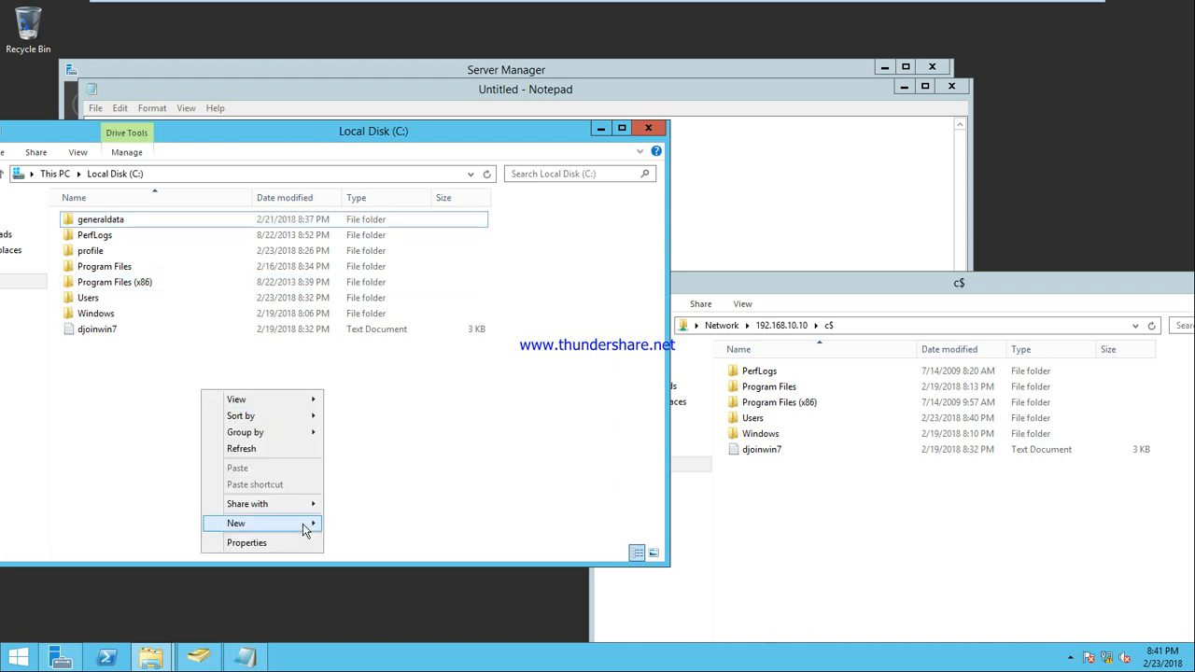
{"action": "mouse_move", "coordinate": [304, 531]}
{"action": "left_click", "coordinate": [353, 524]}
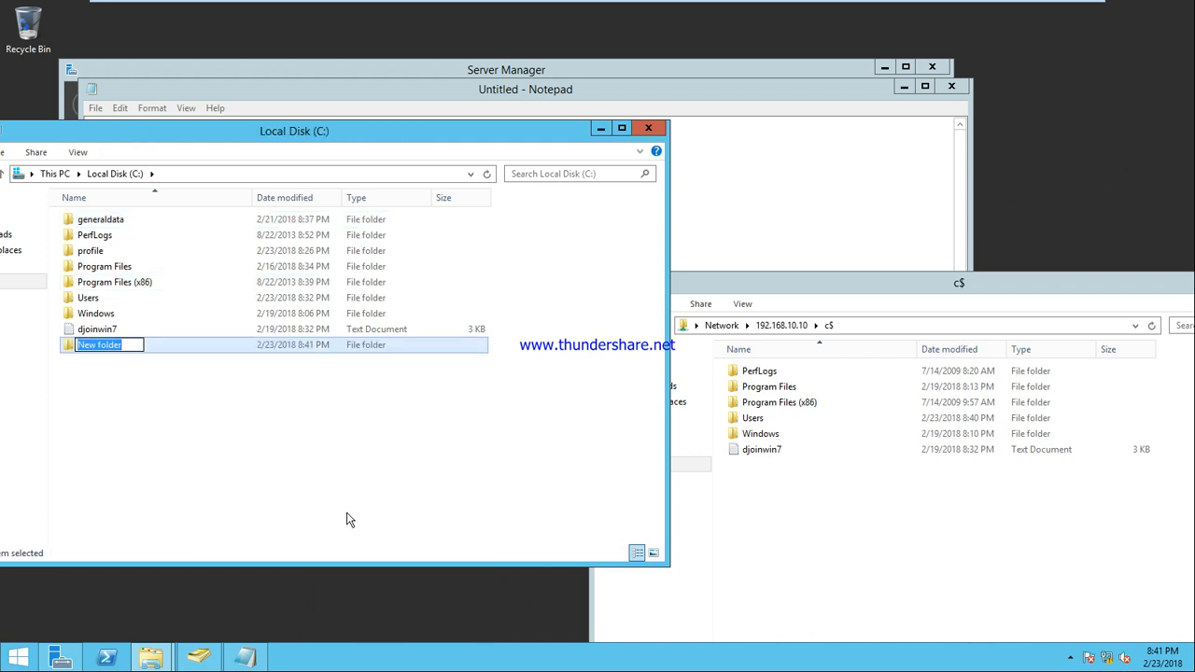
{"action": "key", "text": "Return"}
{"action": "key", "text": "Return"}
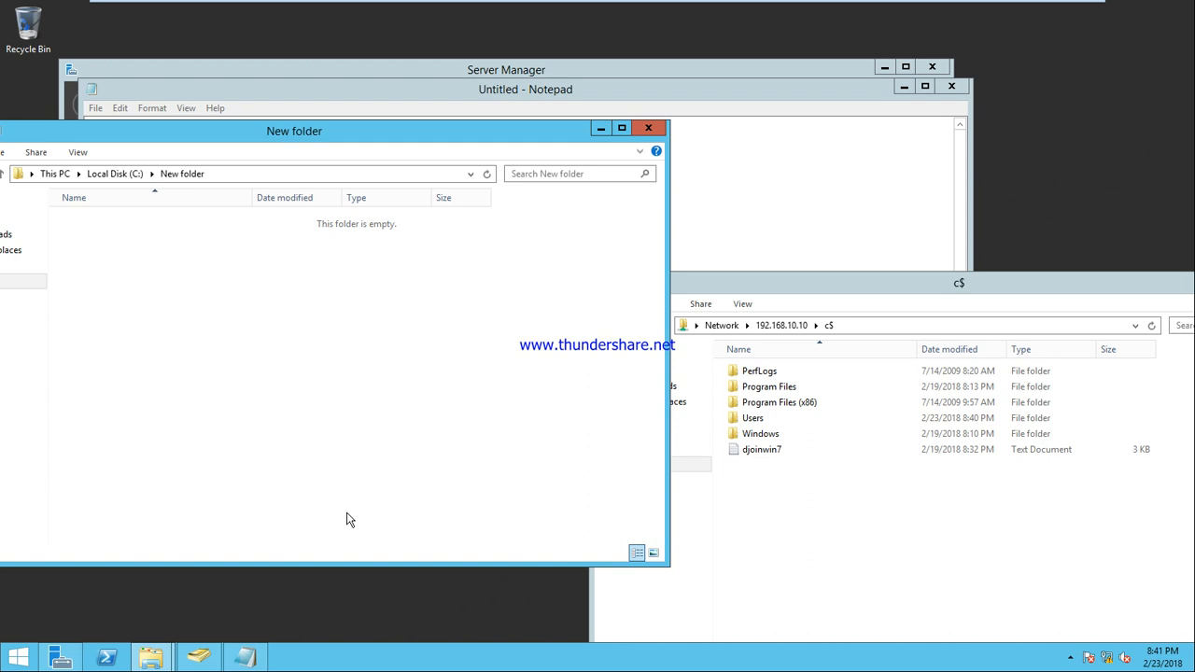
Add a New Text Document and several pasted copies inside New folder, then minimize the c$ window
{"action": "right_click", "coordinate": [239, 294]}
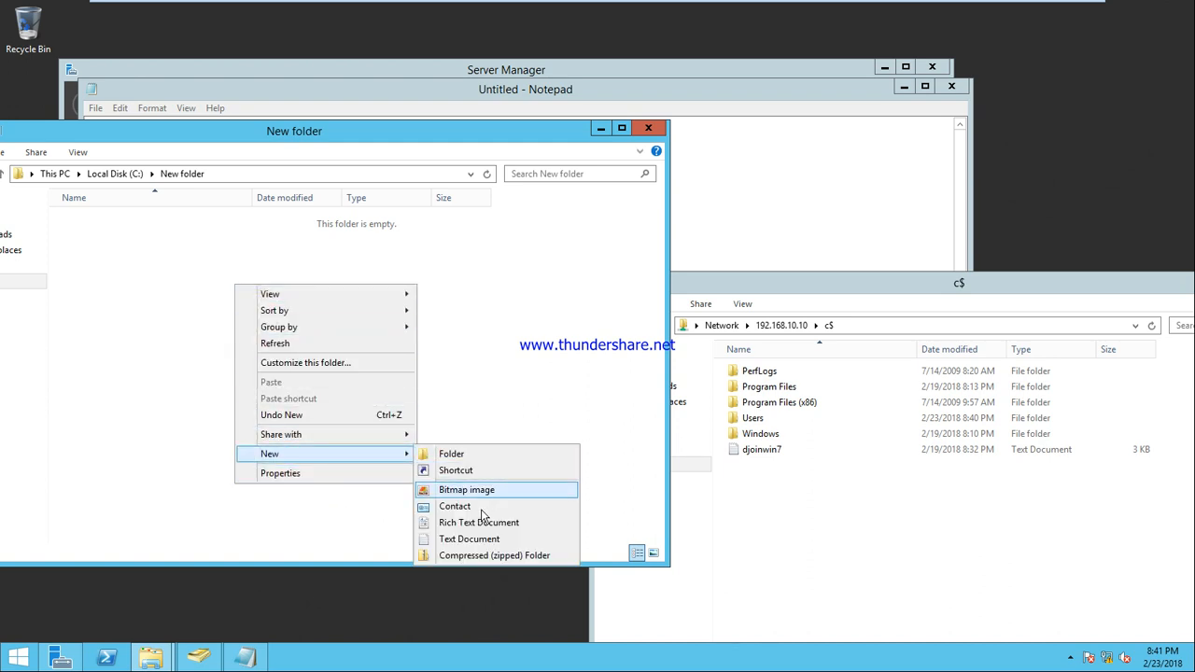
{"action": "left_click", "coordinate": [479, 540]}
{"action": "key", "text": "Return"}
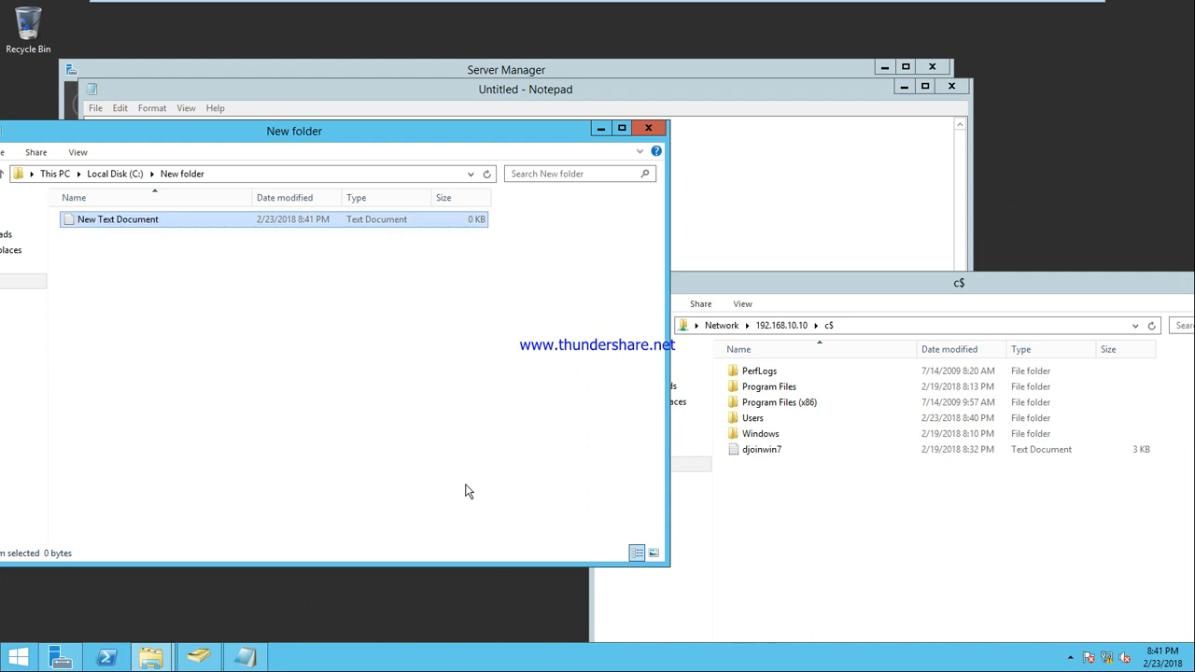
{"action": "key", "text": "ctrl+v"}
{"action": "key", "text": "ctrl+v"}
{"action": "key", "text": "ctrl+v"}
{"action": "key", "text": "ctrl+v"}
{"action": "key", "text": "ctrl+v"}
{"action": "key", "text": "ctrl+v"}
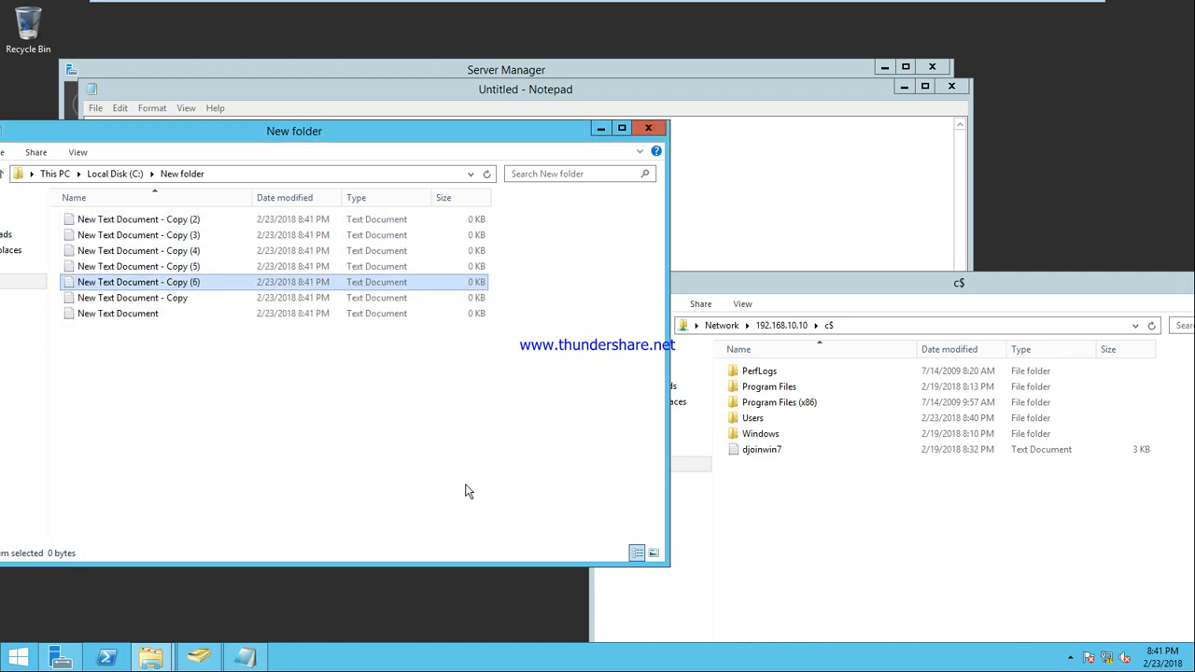
{"action": "left_click", "coordinate": [646, 129]}
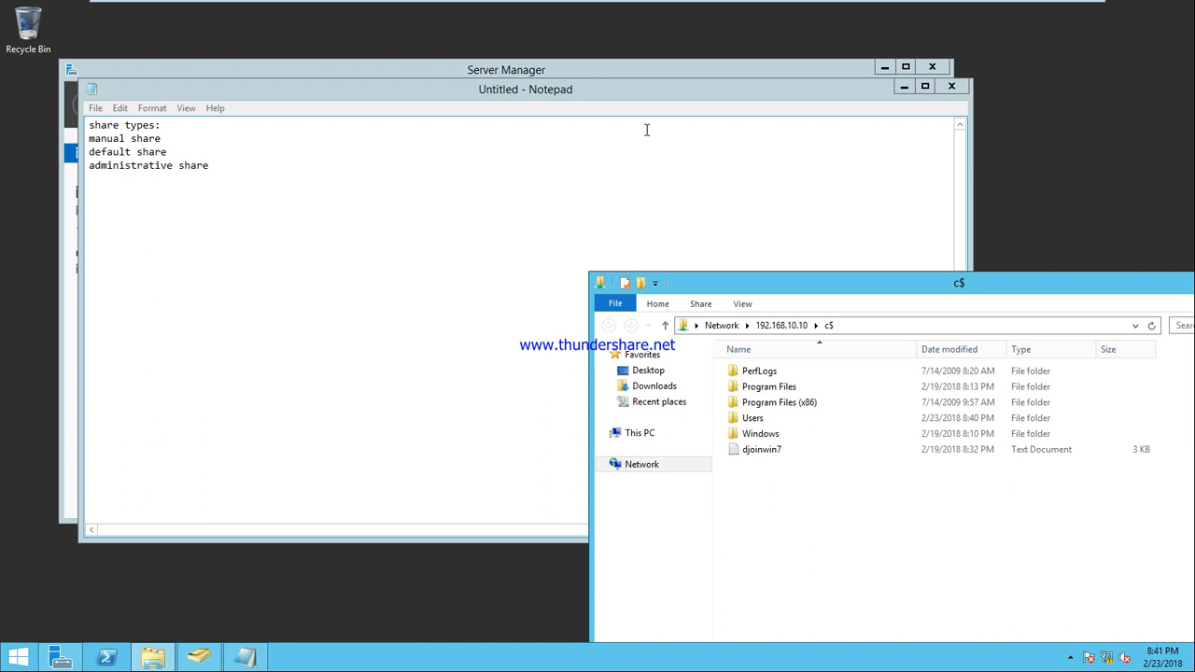
{"action": "left_click", "coordinate": [150, 660]}
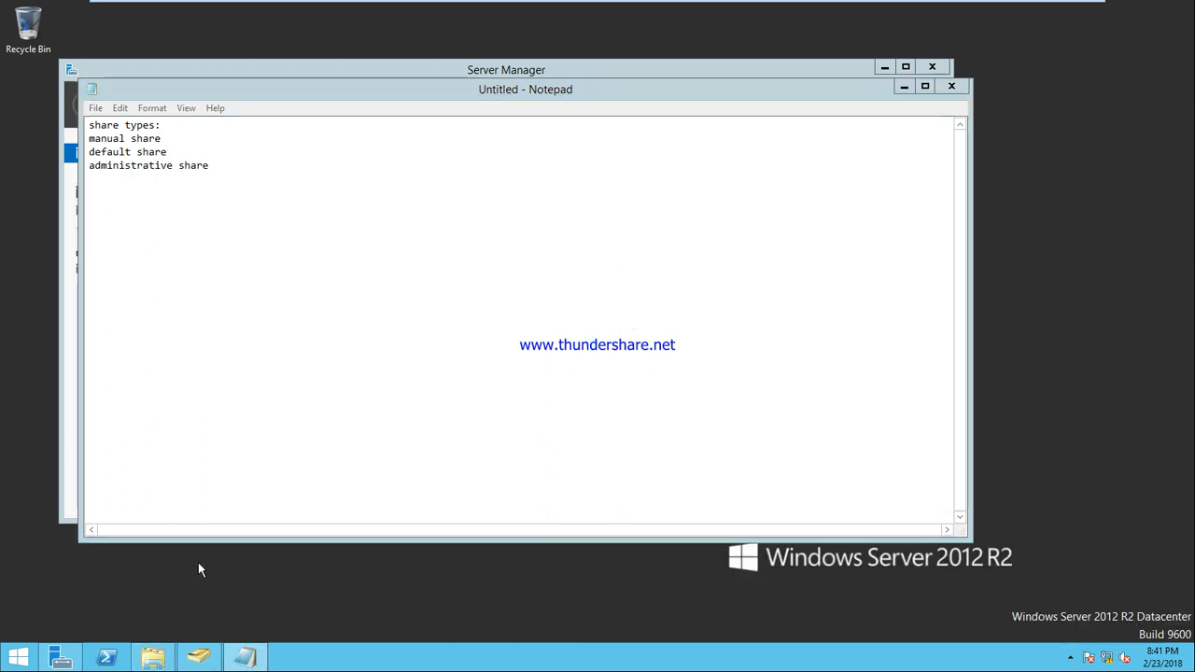
Reopen drive C: to select New folder, then refresh the c$ share window and switch to the client
{"action": "key", "text": "super+e"}
{"action": "double_click", "coordinate": [205, 340]}
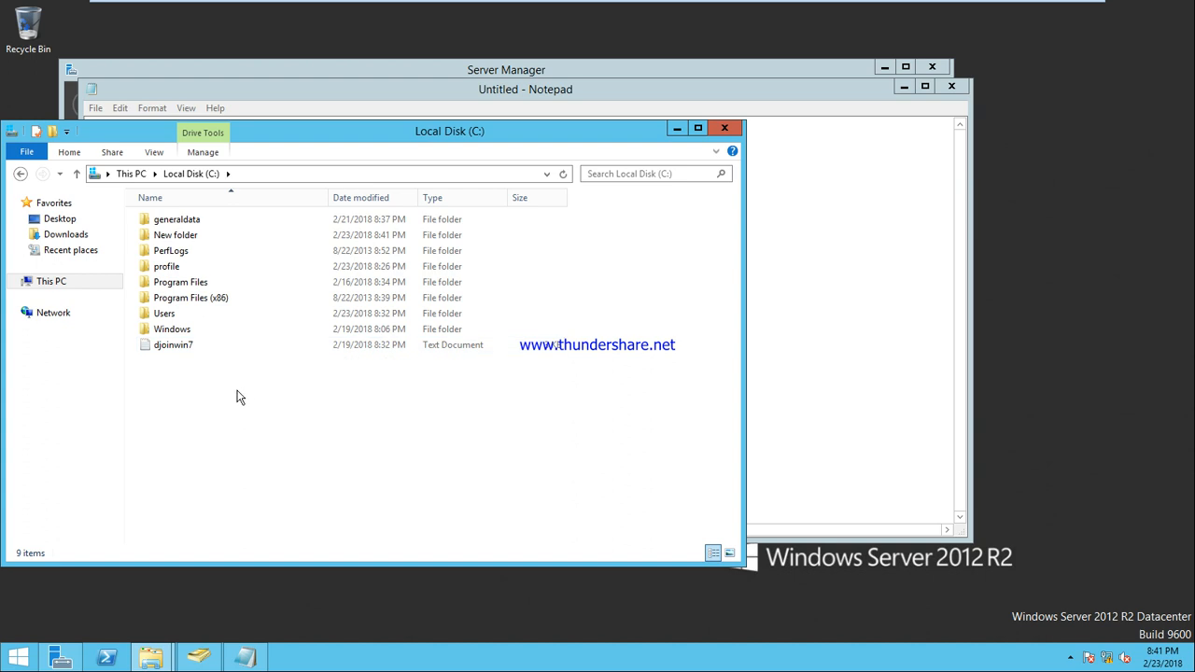
{"action": "left_click", "coordinate": [178, 238]}
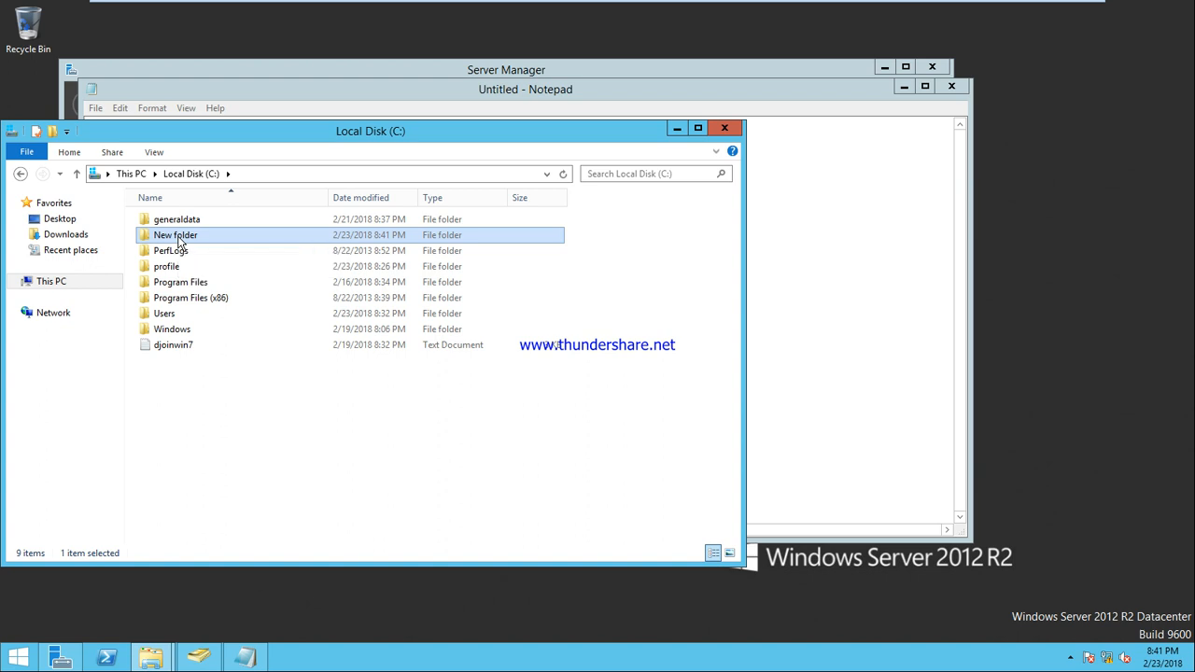
{"action": "left_click", "coordinate": [173, 658]}
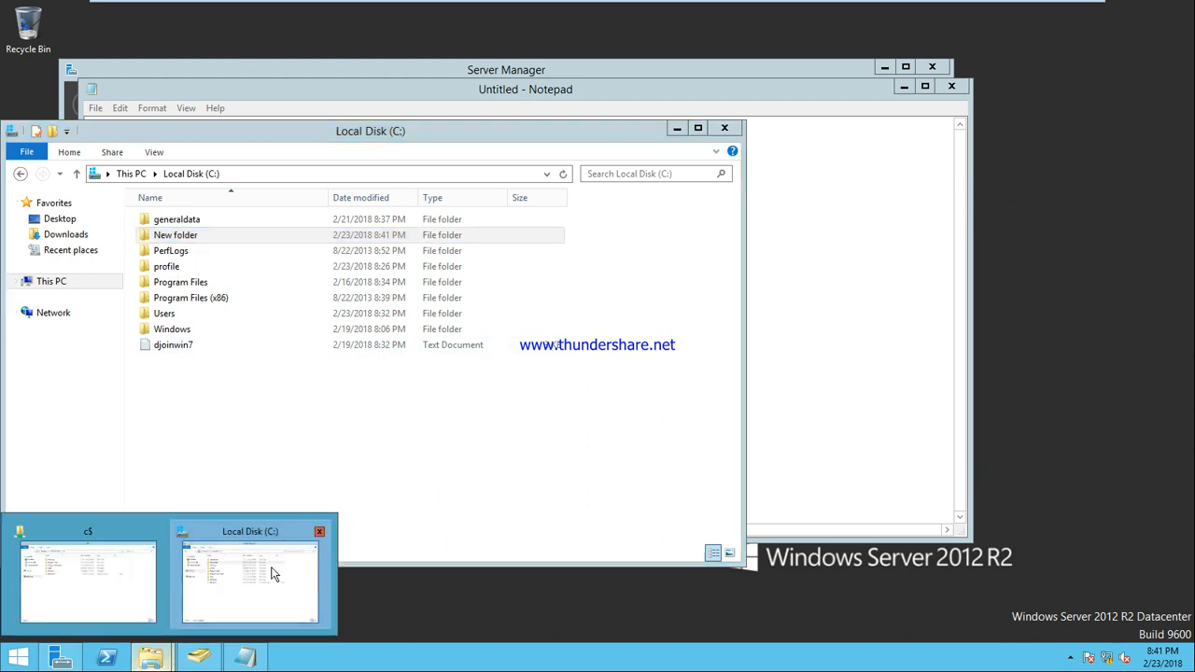
{"action": "left_click", "coordinate": [132, 568]}
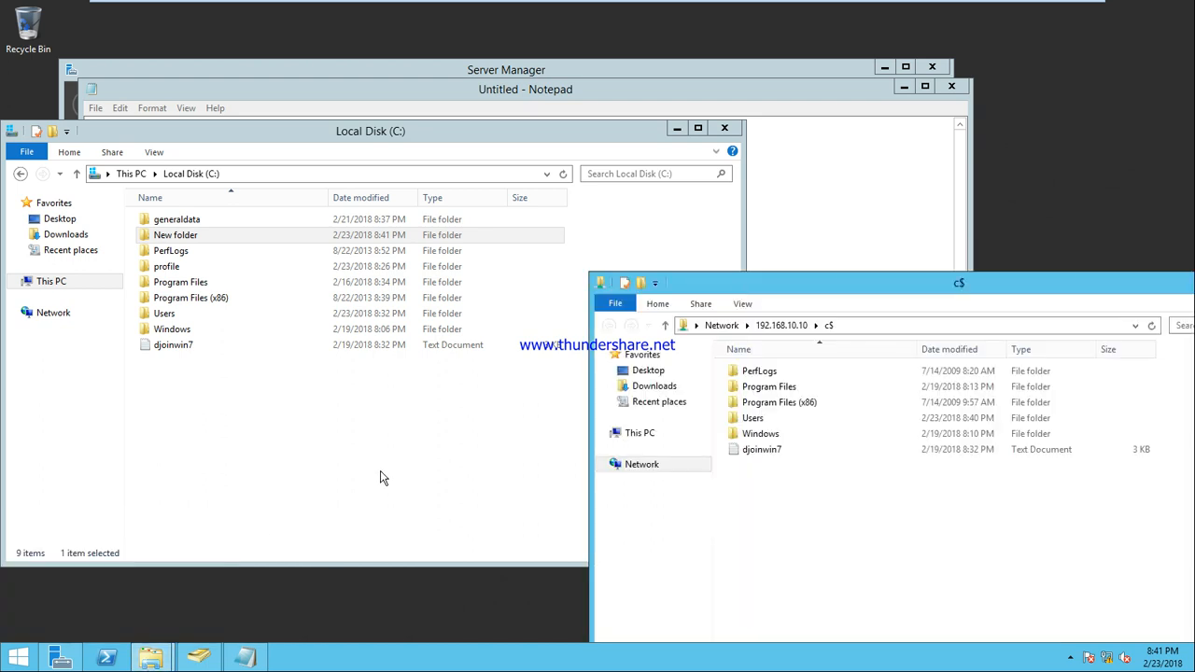
{"action": "right_click", "coordinate": [778, 506]}
{"action": "left_click", "coordinate": [835, 420]}
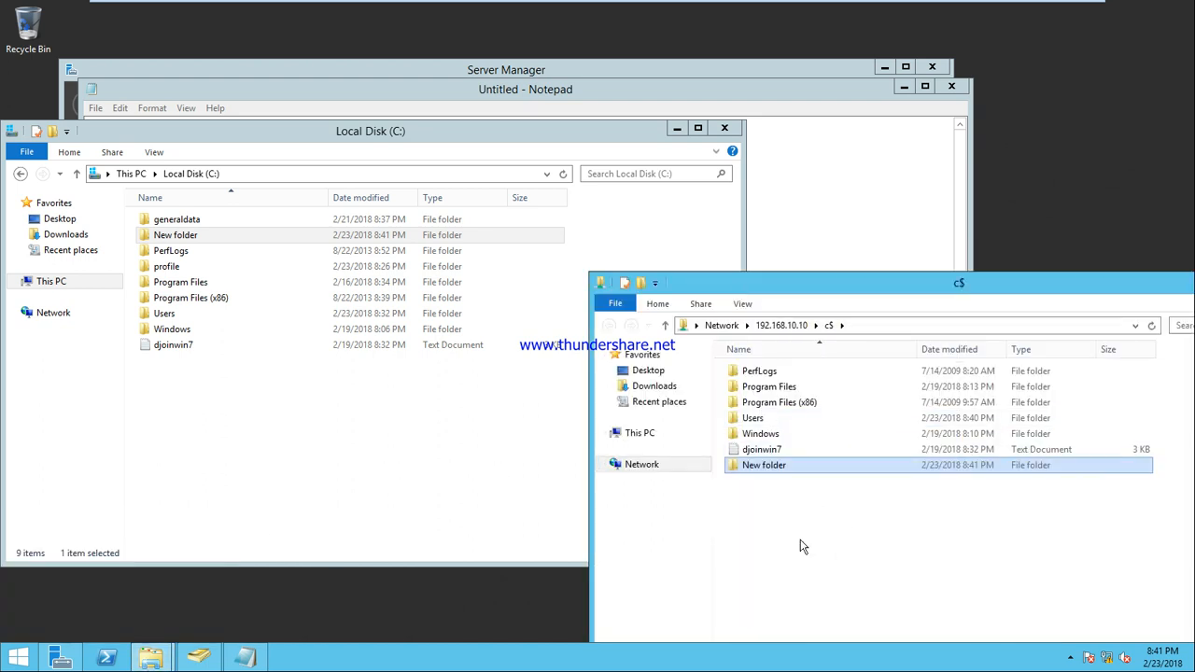
{"action": "left_click", "coordinate": [797, 10]}
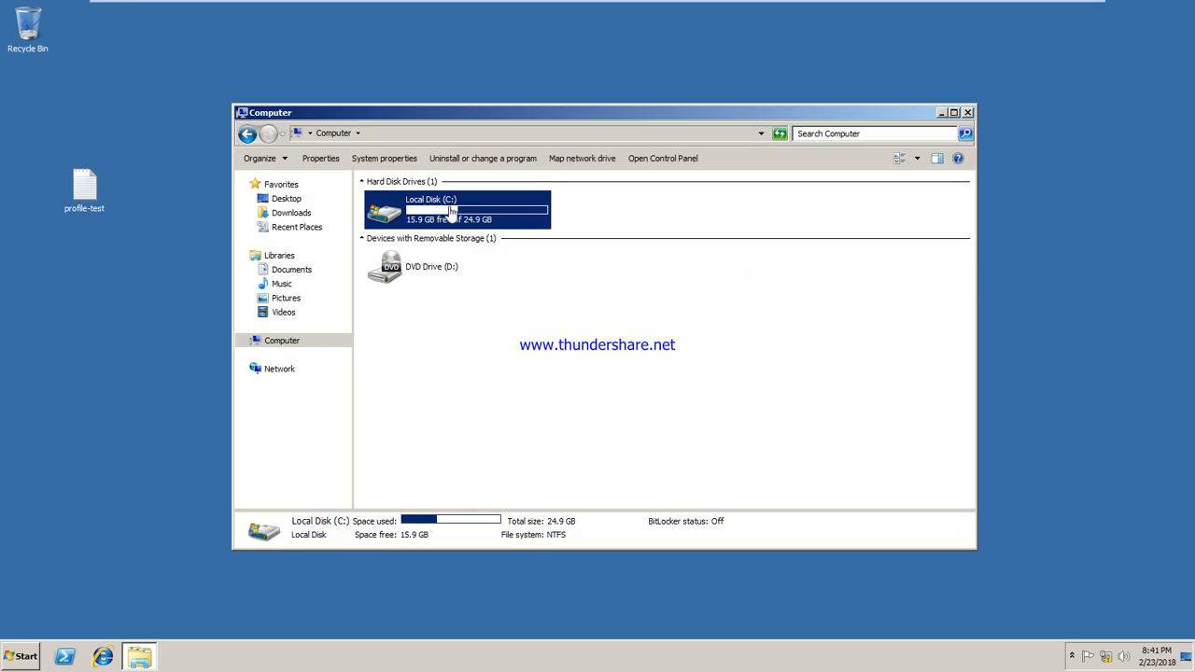
On the client, open Local Disk (C:) and select New folder, then return to the server
{"action": "double_click", "coordinate": [444, 205]}
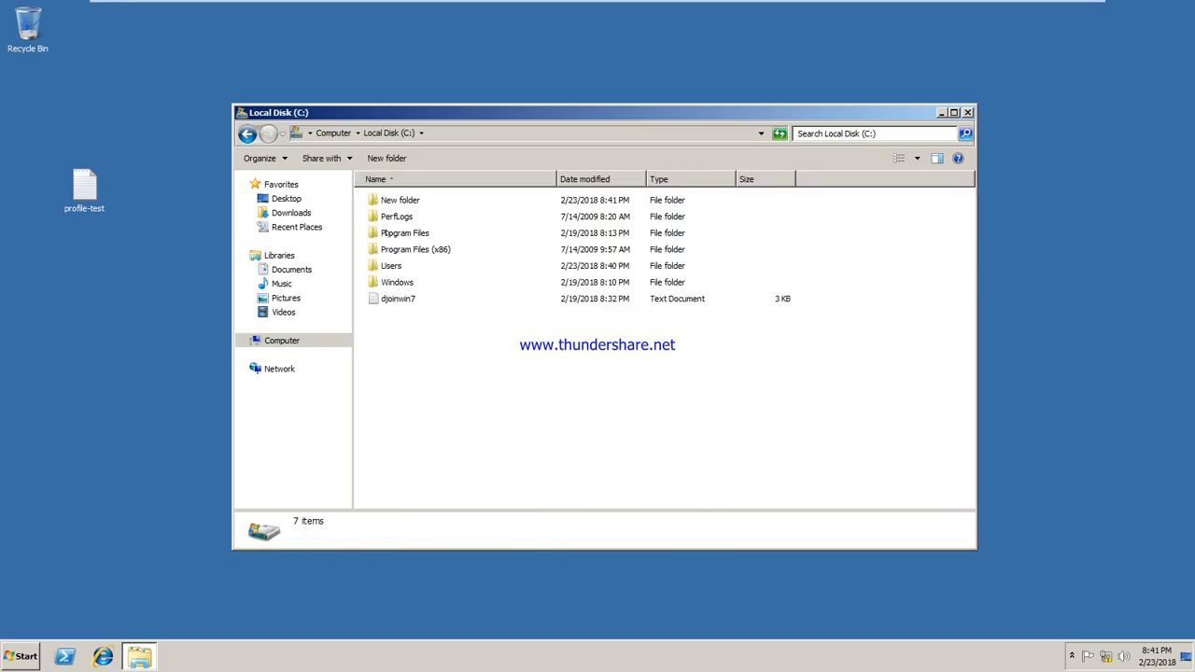
{"action": "left_click", "coordinate": [394, 201]}
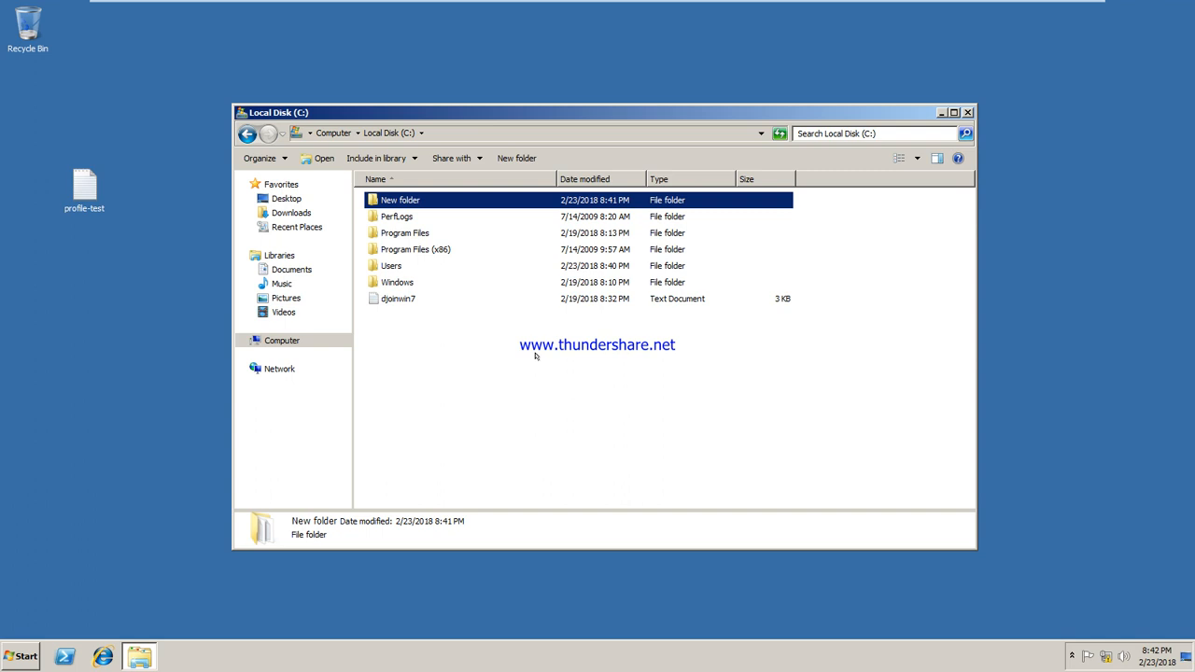
{"action": "mouse_move", "coordinate": [503, 4]}
{"action": "left_click", "coordinate": [696, 11]}
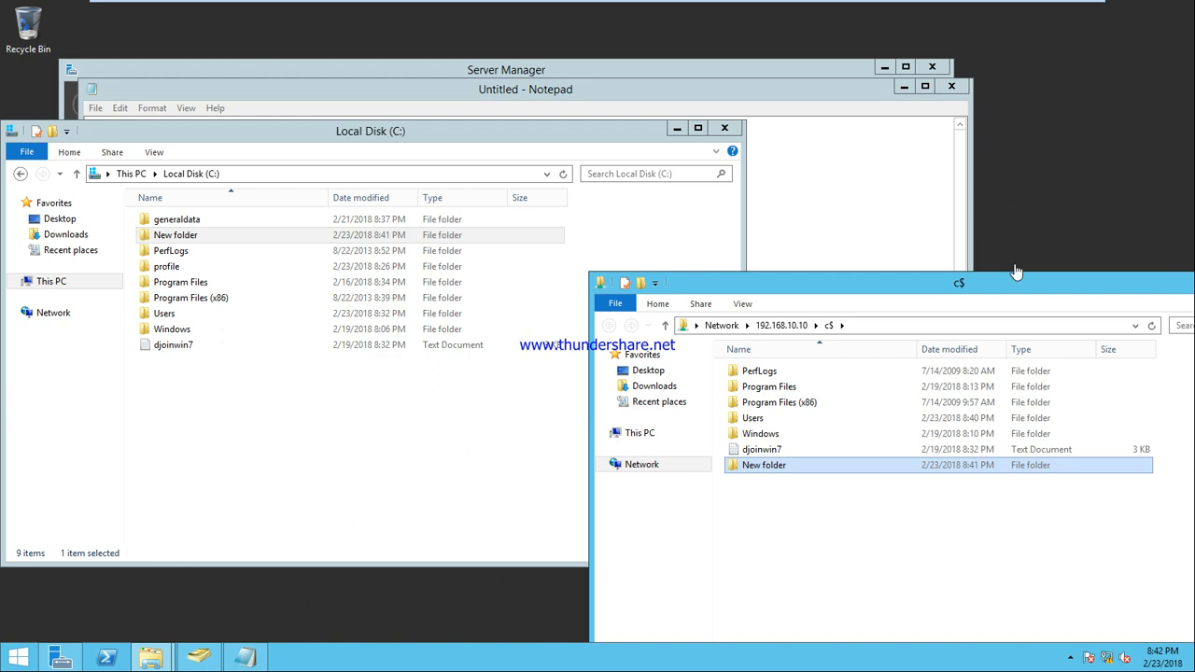
Browse the client's Users folder through the c$ share path, then close that window
{"action": "left_click_drag", "start_coordinate": [947, 283], "coordinate": [634, 147]}
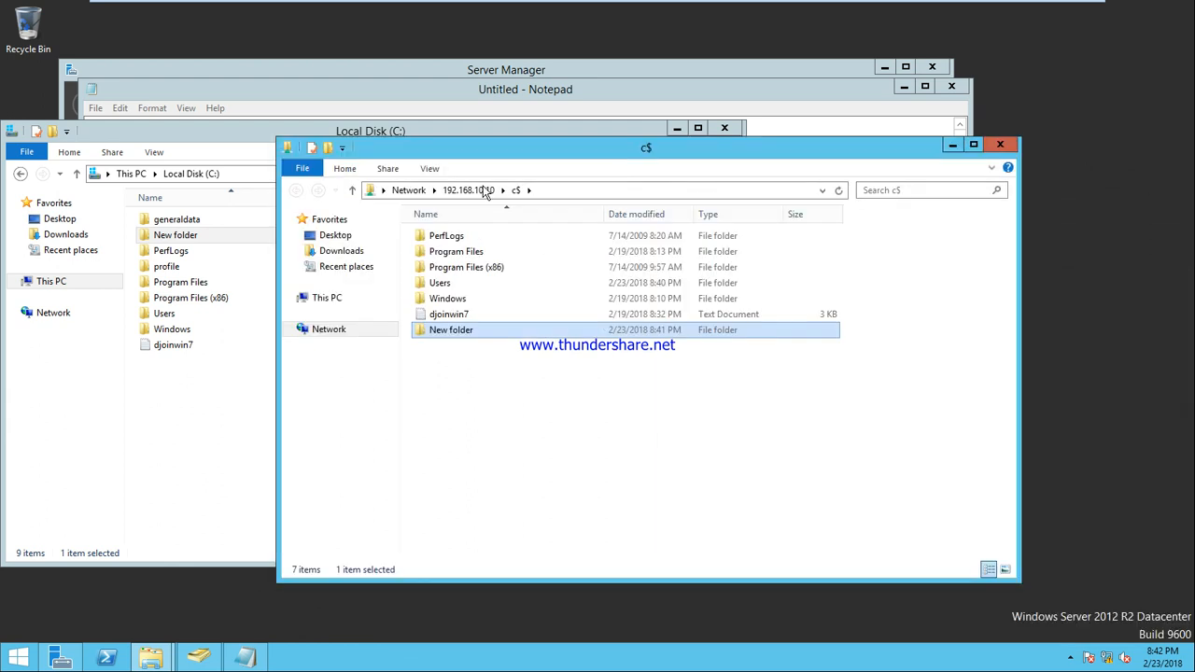
{"action": "left_click", "coordinate": [555, 191]}
{"action": "type", "text": "\\"}
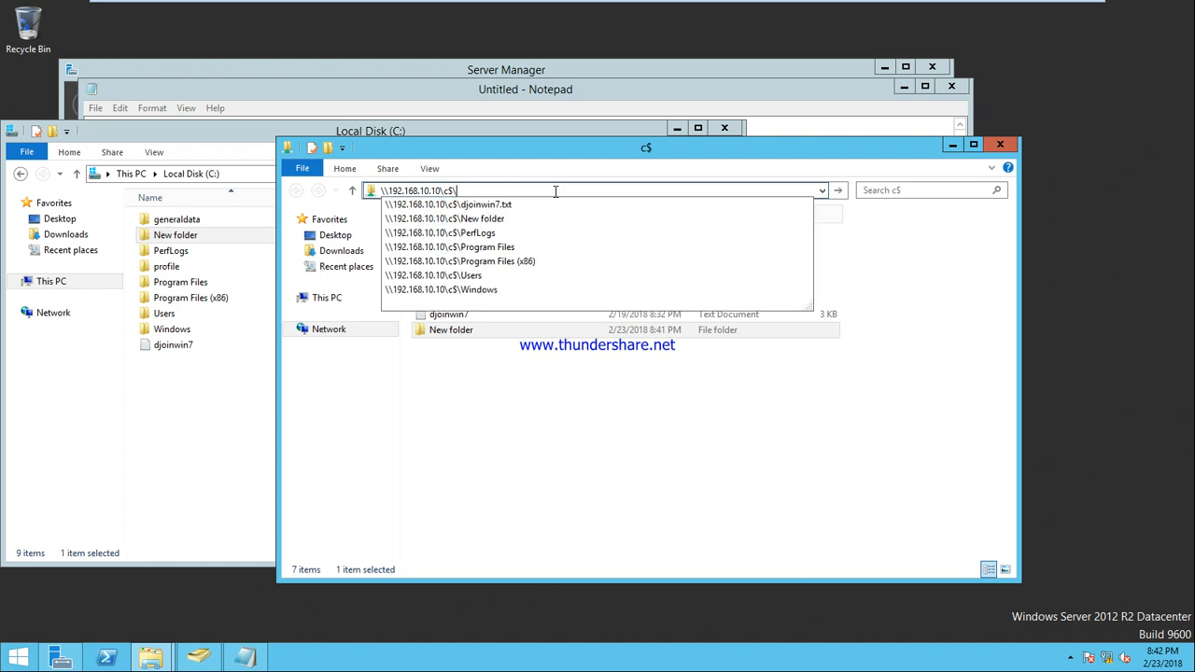
{"action": "key", "text": "Down"}
{"action": "key", "text": "Down"}
{"action": "key", "text": "Down"}
{"action": "key", "text": "Down"}
{"action": "key", "text": "Down"}
{"action": "key", "text": "Down"}
{"action": "key", "text": "Down"}
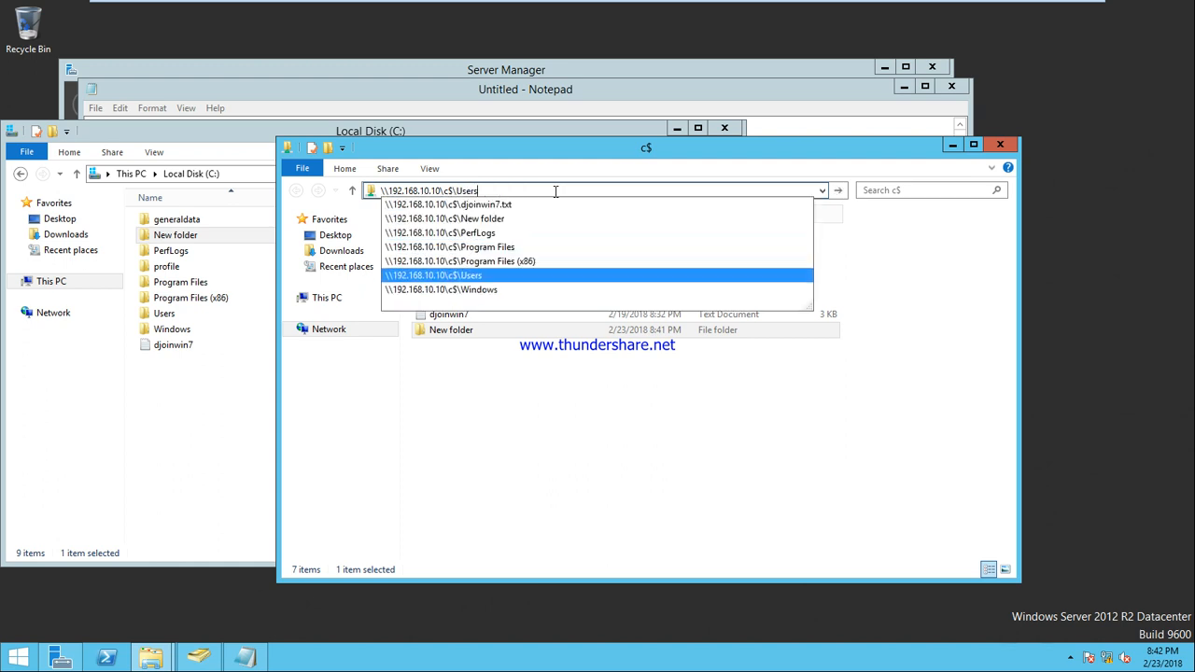
{"action": "key", "text": "Up"}
{"action": "key", "text": "Return"}
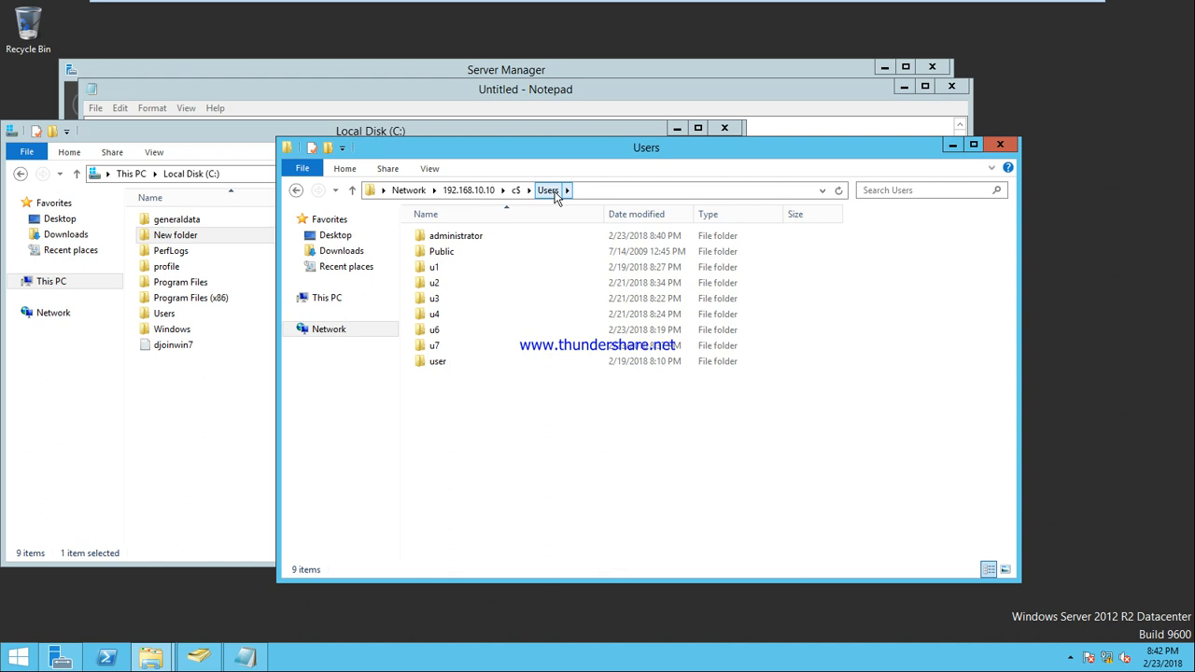
{"action": "left_click", "coordinate": [999, 145]}
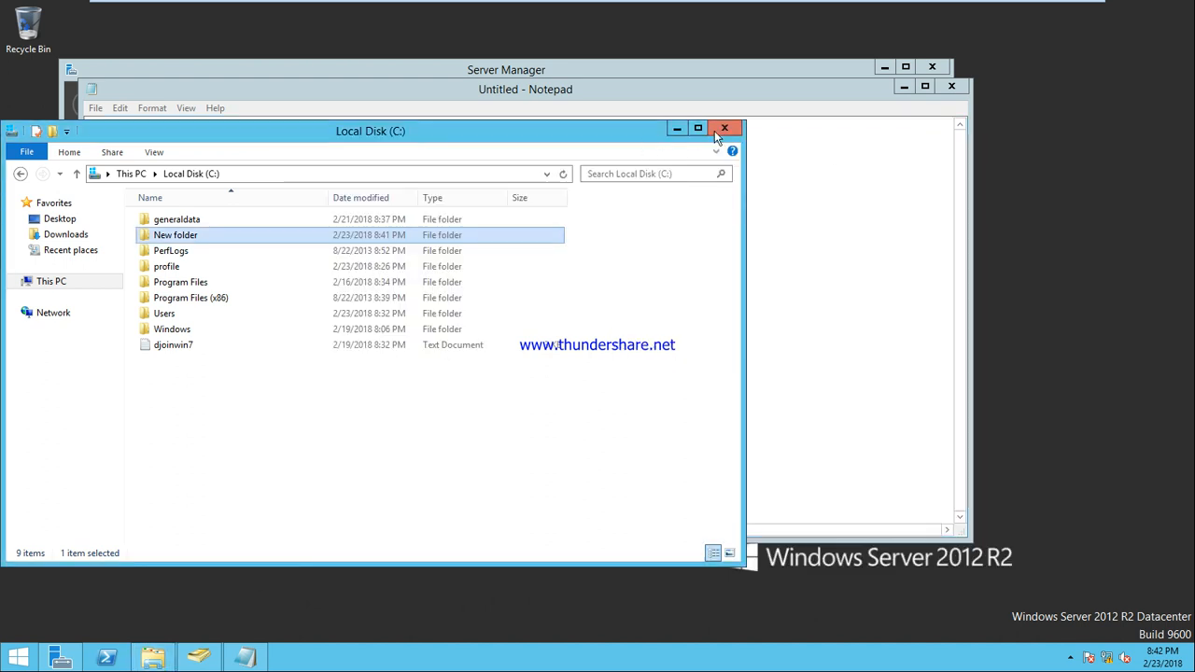
Close drive C: and Notepad without saving, maximize Server Manager, and open File Explorer at This PC
{"action": "left_click", "coordinate": [722, 130]}
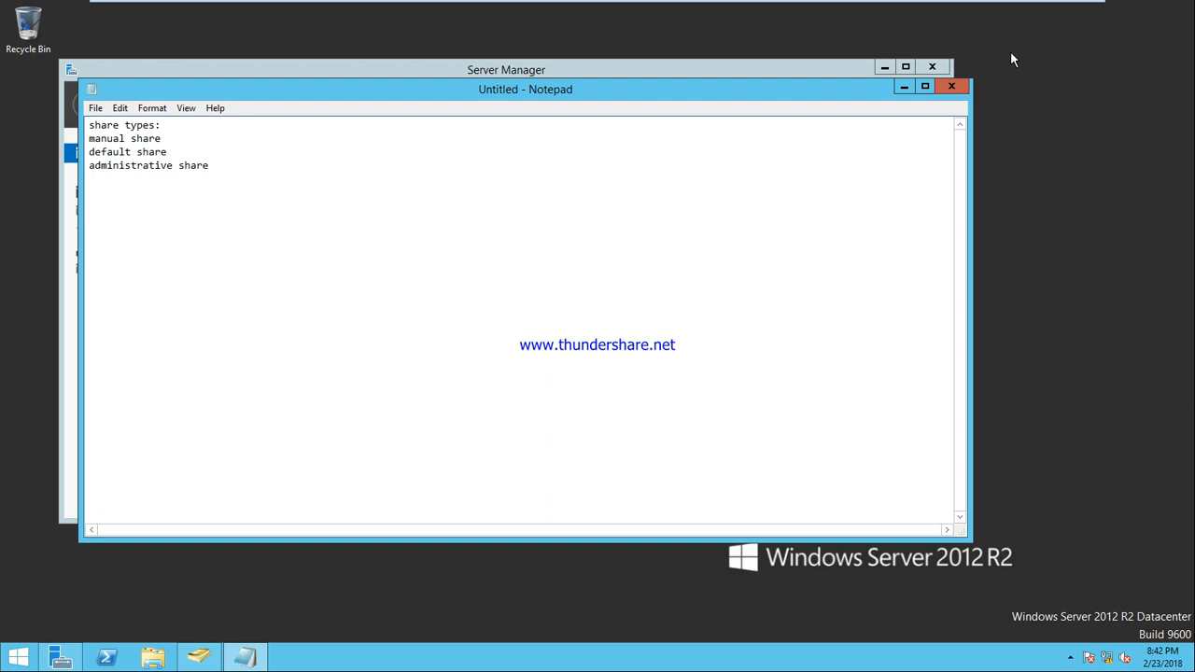
{"action": "left_click", "coordinate": [953, 86]}
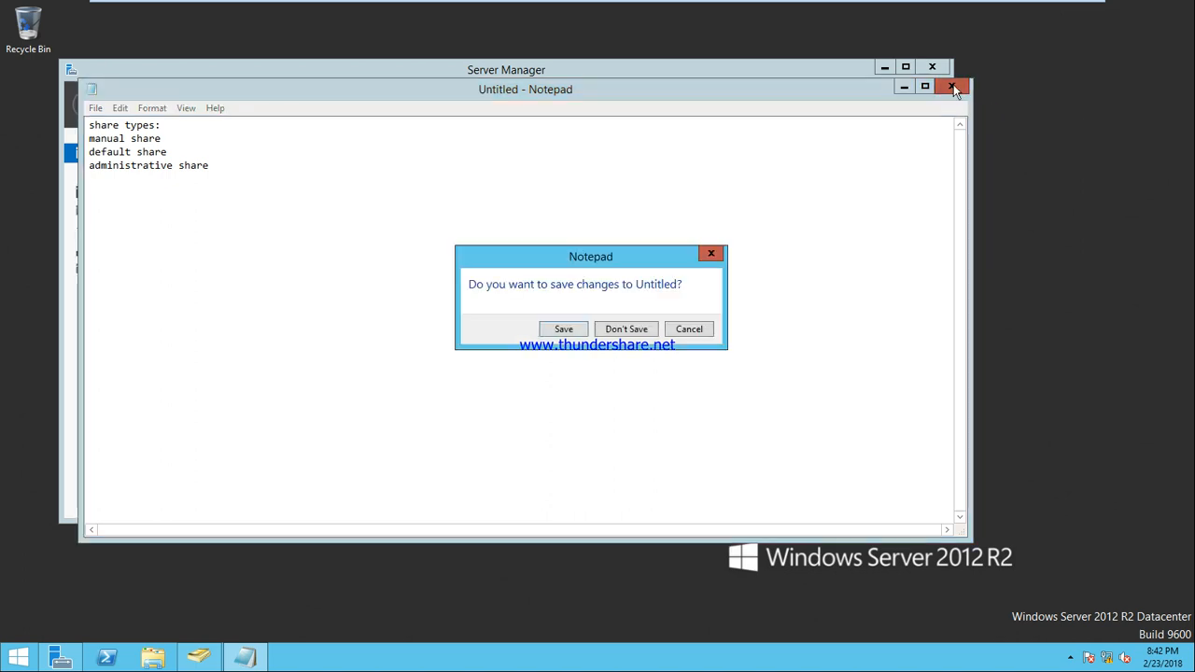
{"action": "left_click", "coordinate": [628, 333]}
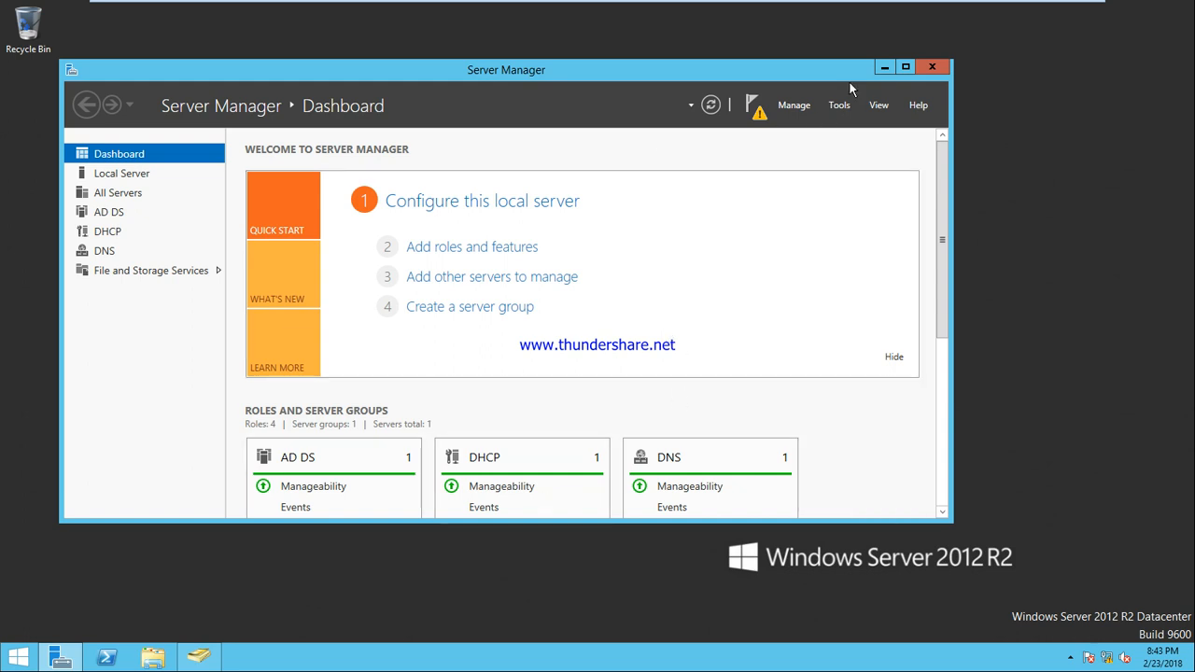
{"action": "left_click", "coordinate": [905, 67]}
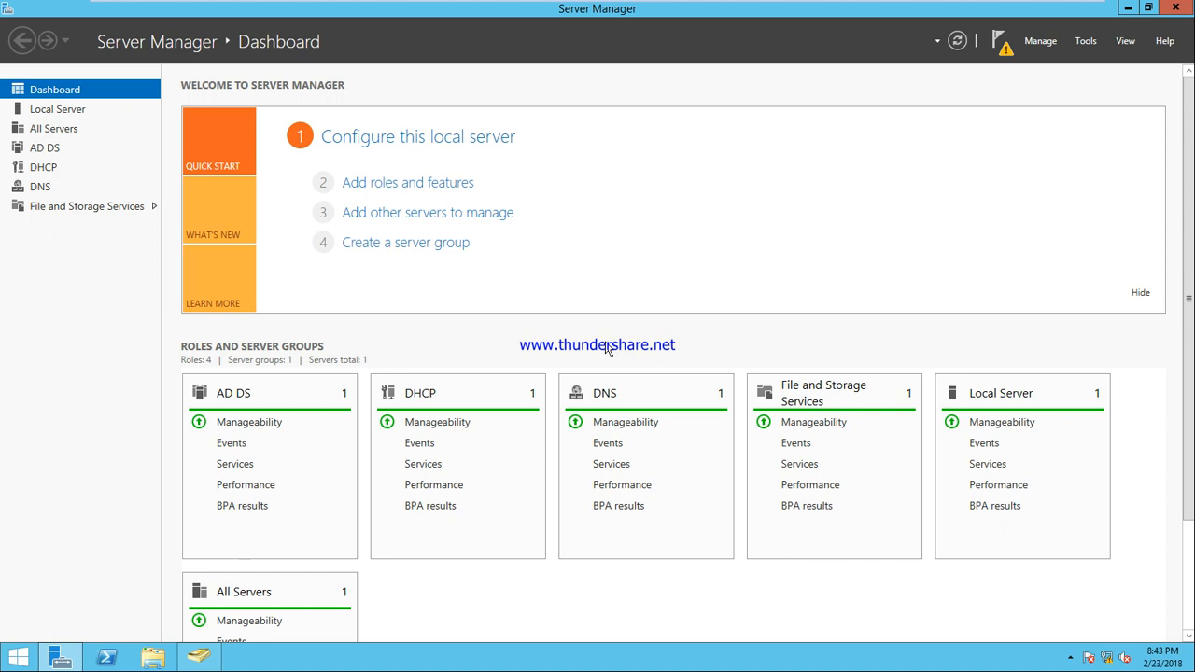
{"action": "left_click", "coordinate": [153, 658]}
Create a new folder named 'data' on Local Disk (C:)
{"action": "left_click", "coordinate": [502, 352]}
{"action": "double_click", "coordinate": [502, 351]}
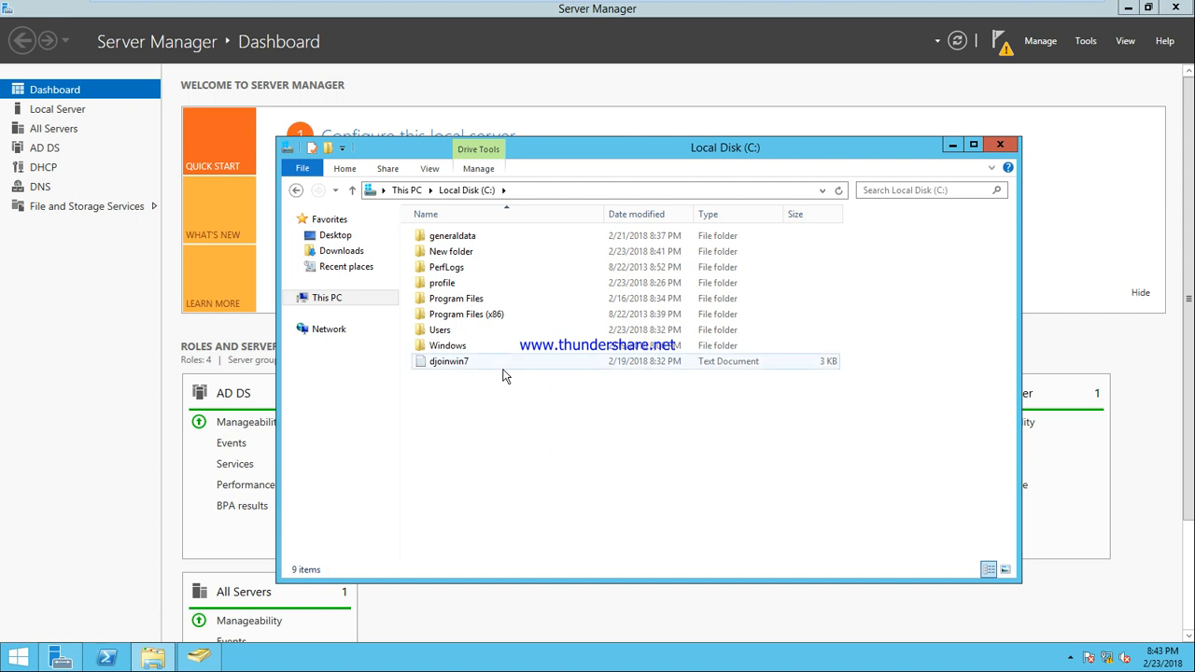
{"action": "left_click", "coordinate": [459, 258]}
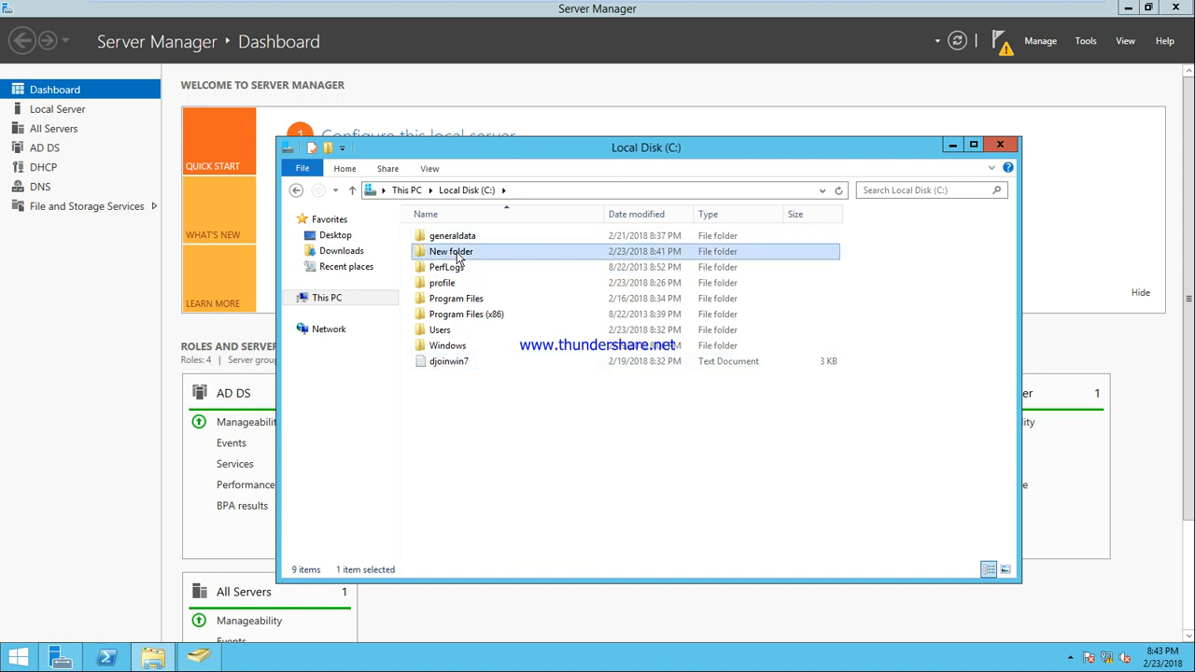
{"action": "left_click", "coordinate": [459, 258]}
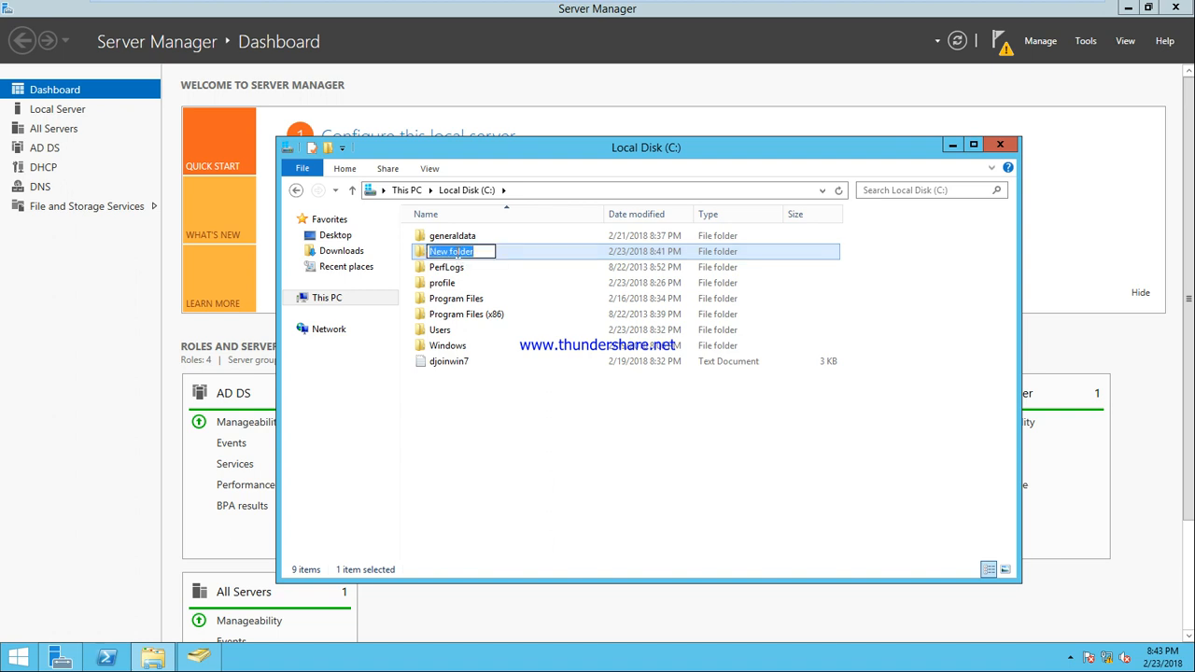
{"action": "type", "text": "data"}
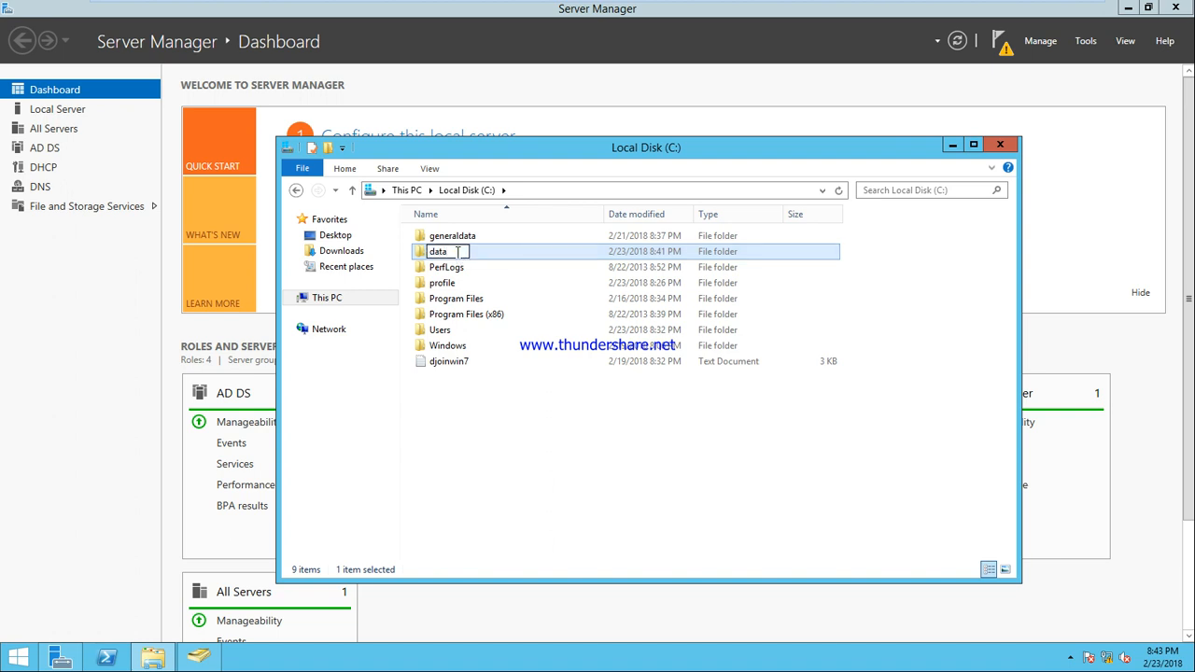
{"action": "key", "text": "Return"}
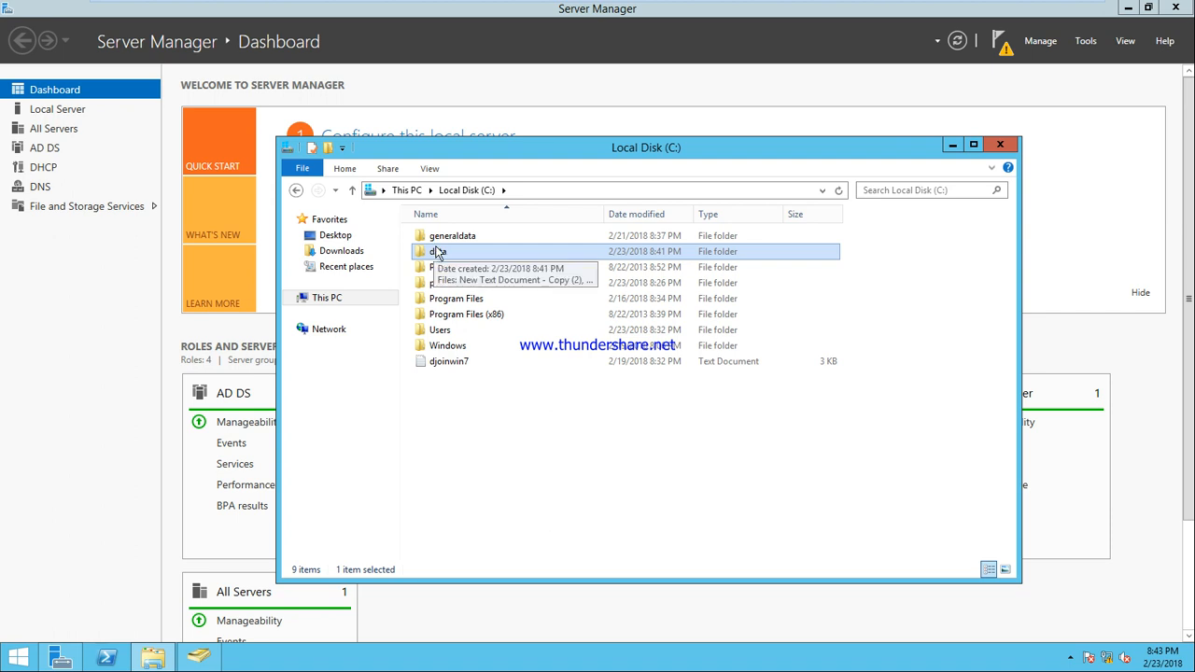
Share the data folder with Everyone at Read/Write permission
{"action": "right_click", "coordinate": [437, 255]}
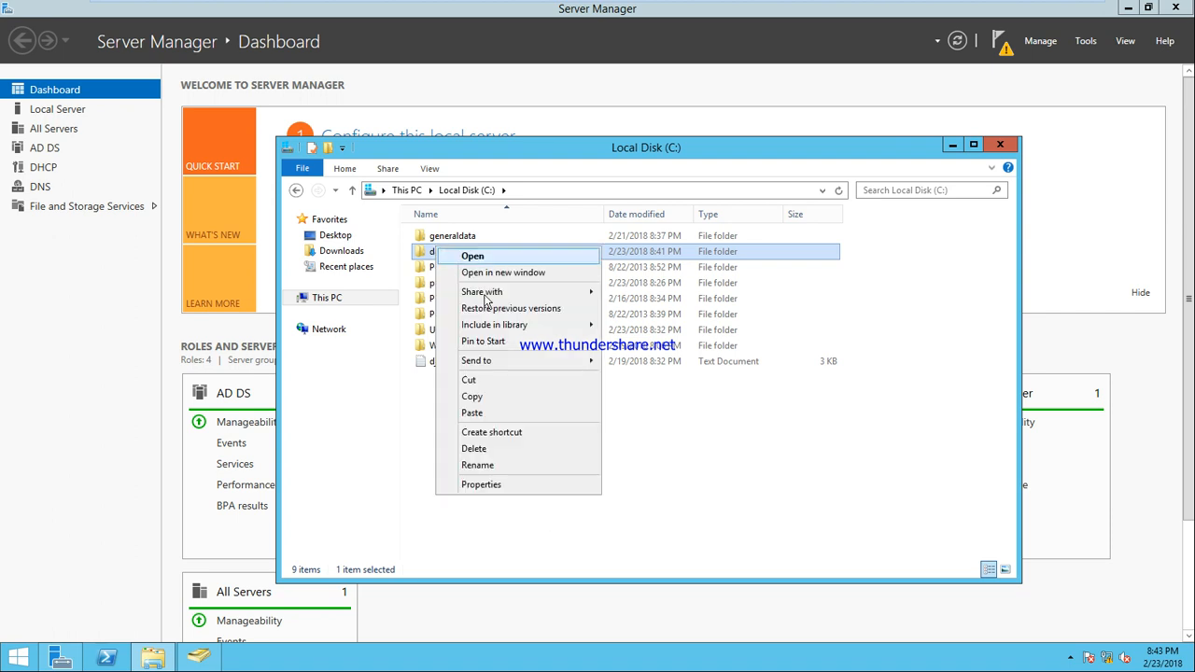
{"action": "left_click", "coordinate": [523, 486]}
{"action": "left_click", "coordinate": [506, 284]}
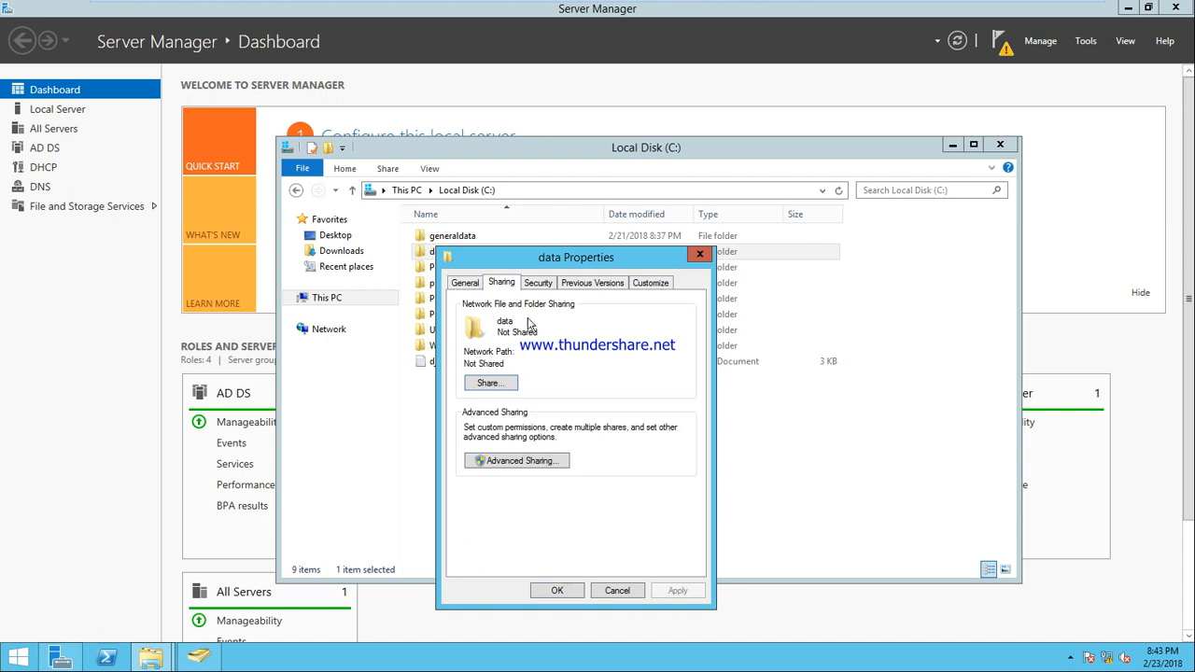
{"action": "left_click", "coordinate": [504, 387]}
{"action": "left_click", "coordinate": [685, 400]}
{"action": "left_click", "coordinate": [654, 411]}
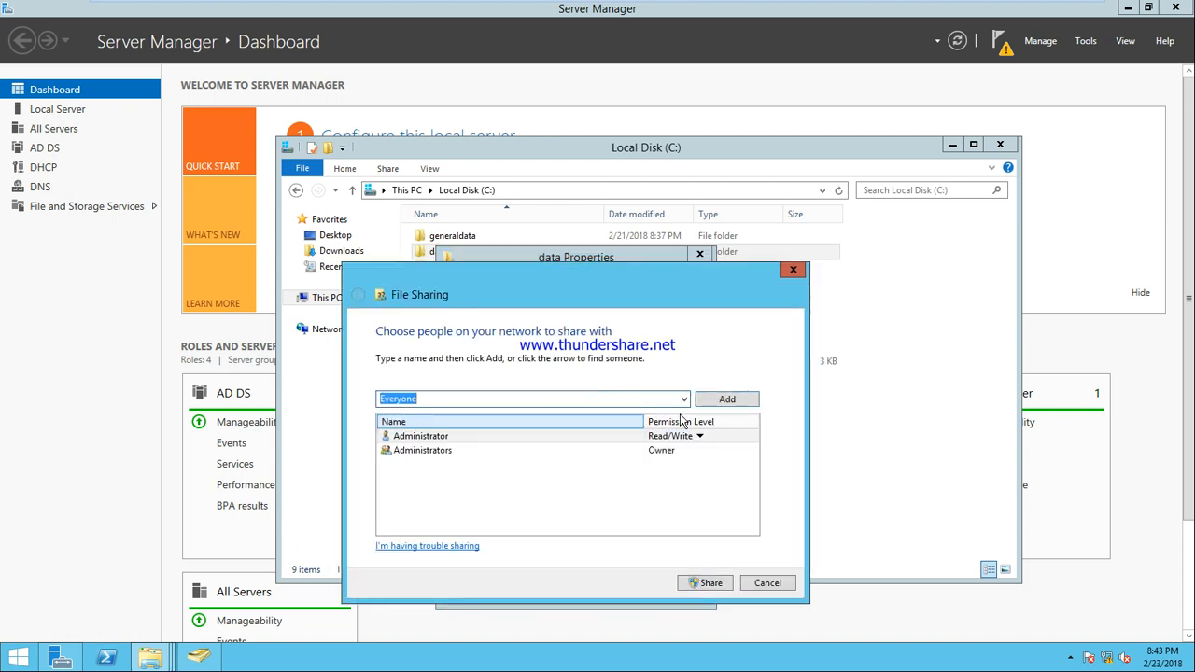
{"action": "left_click", "coordinate": [734, 405]}
{"action": "left_click", "coordinate": [691, 467]}
{"action": "left_click", "coordinate": [705, 486]}
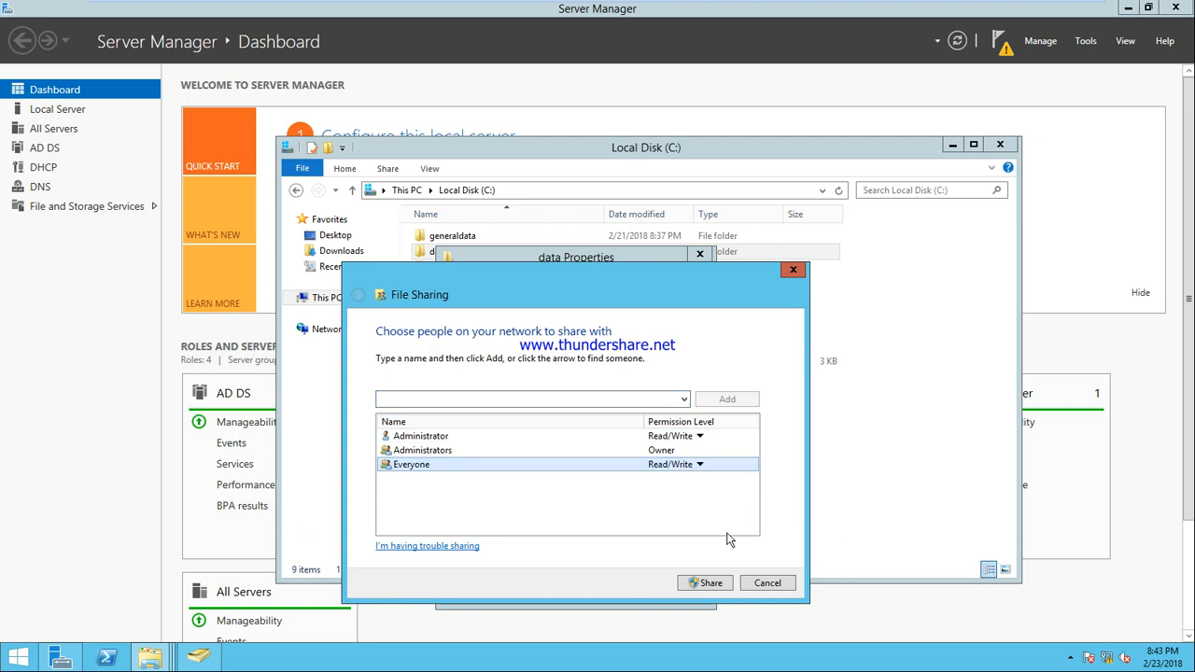
{"action": "left_click", "coordinate": [706, 584]}
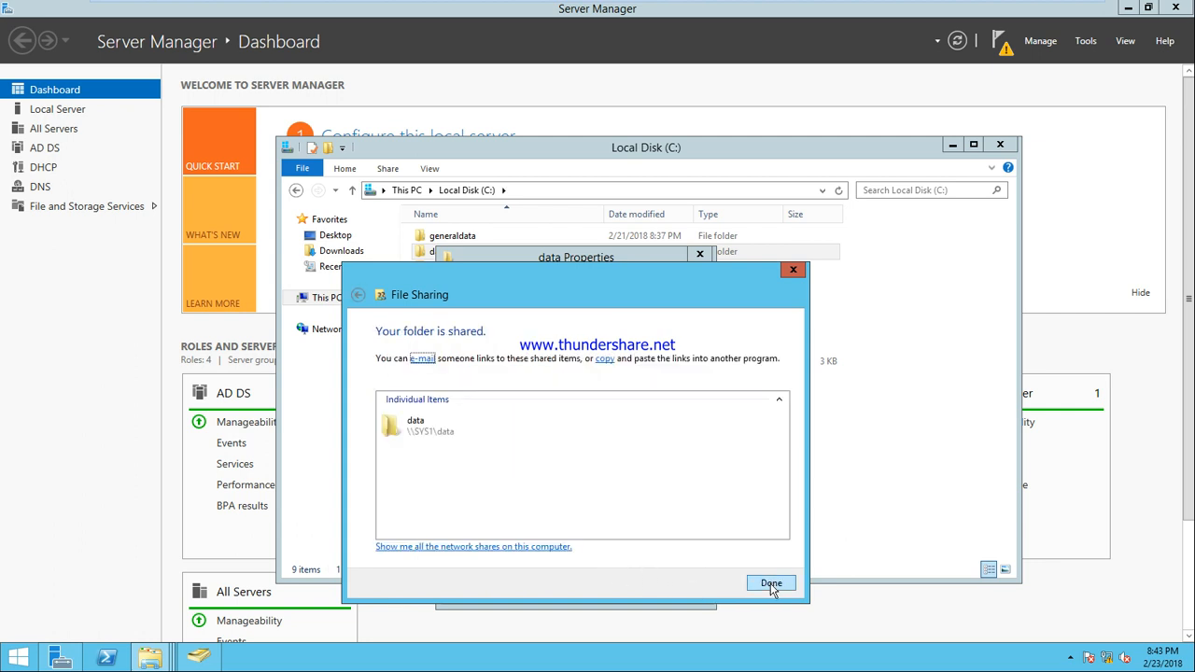
{"action": "left_click", "coordinate": [771, 586]}
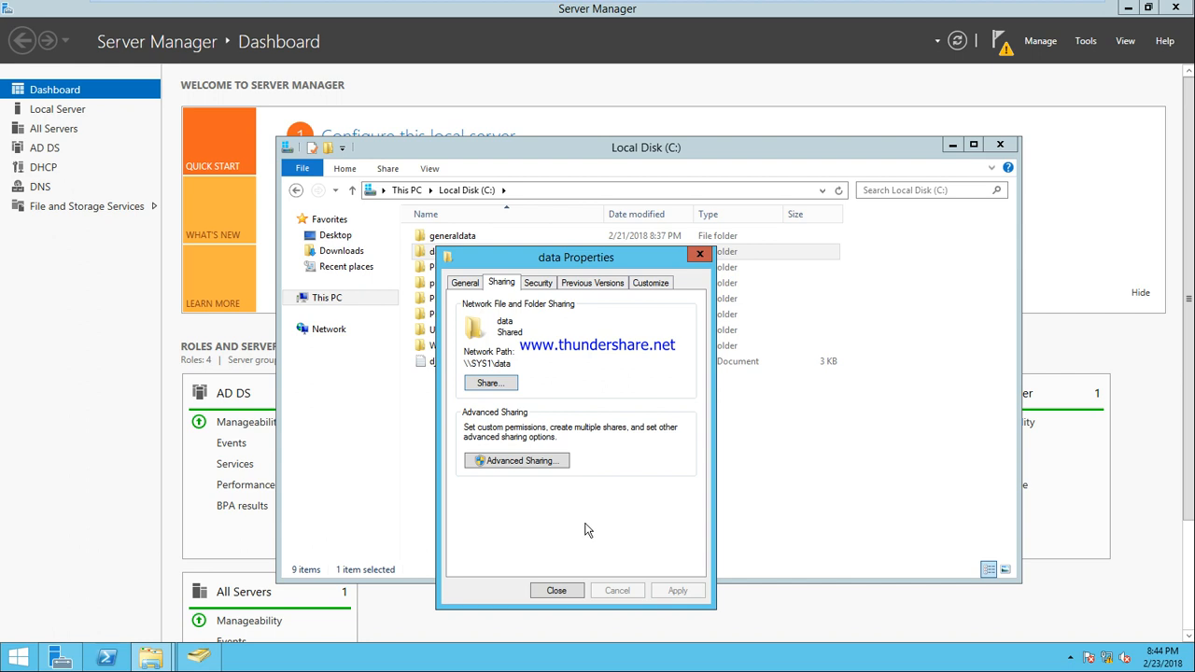
In the data share permissions, remove Everyone and add user u1 with Read
{"action": "left_click", "coordinate": [524, 465]}
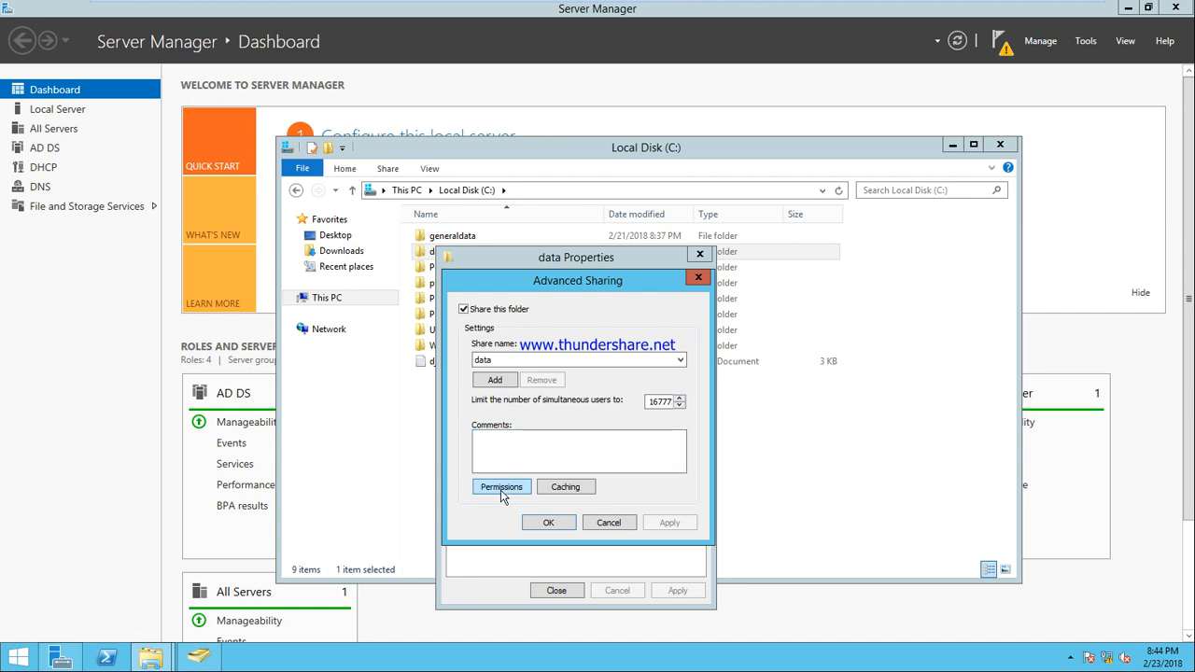
{"action": "left_click", "coordinate": [502, 489]}
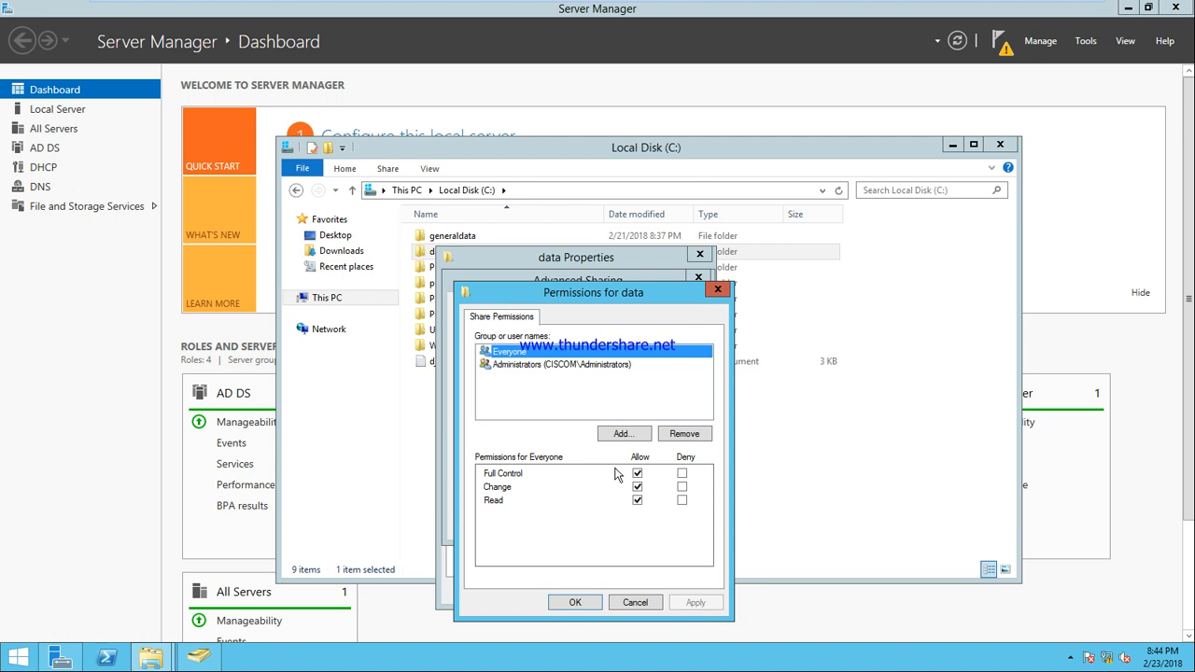
{"action": "left_click", "coordinate": [683, 434]}
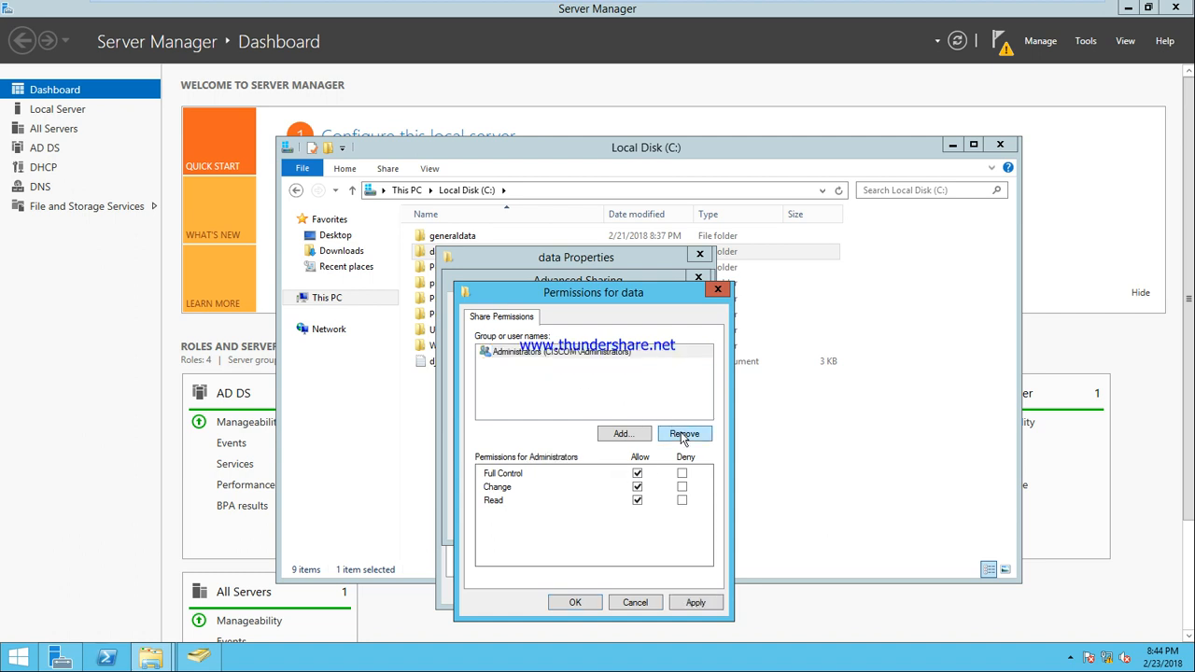
{"action": "left_click", "coordinate": [622, 436]}
{"action": "type", "text": "u1"}
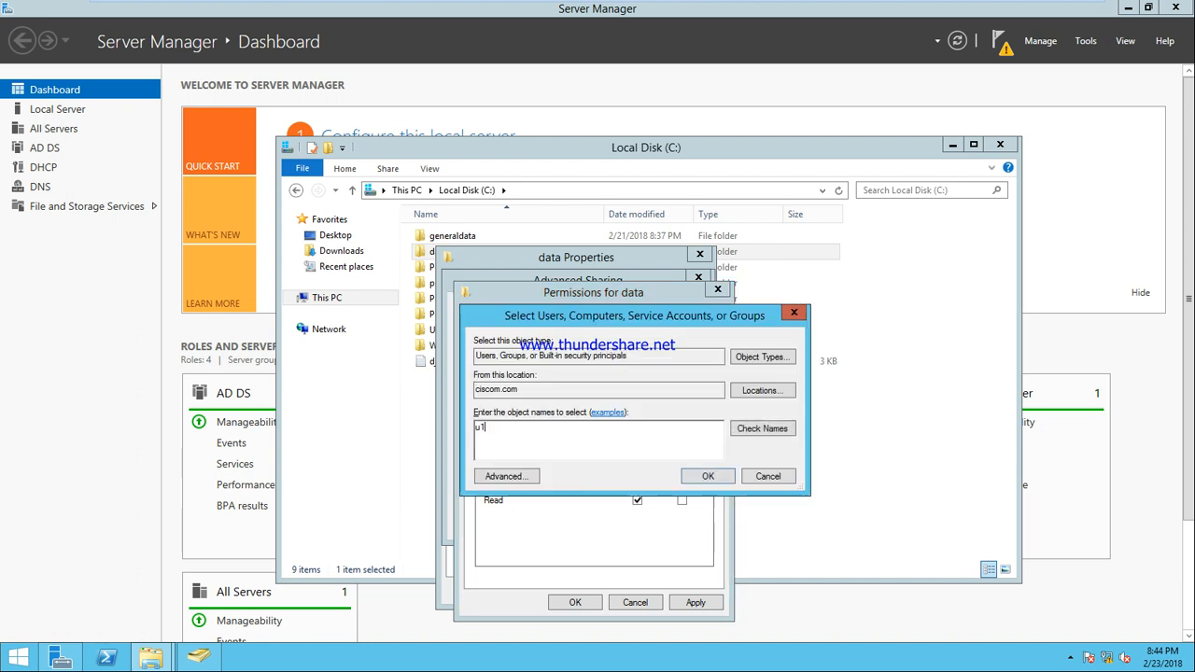
{"action": "left_click", "coordinate": [780, 429]}
{"action": "left_click", "coordinate": [708, 477]}
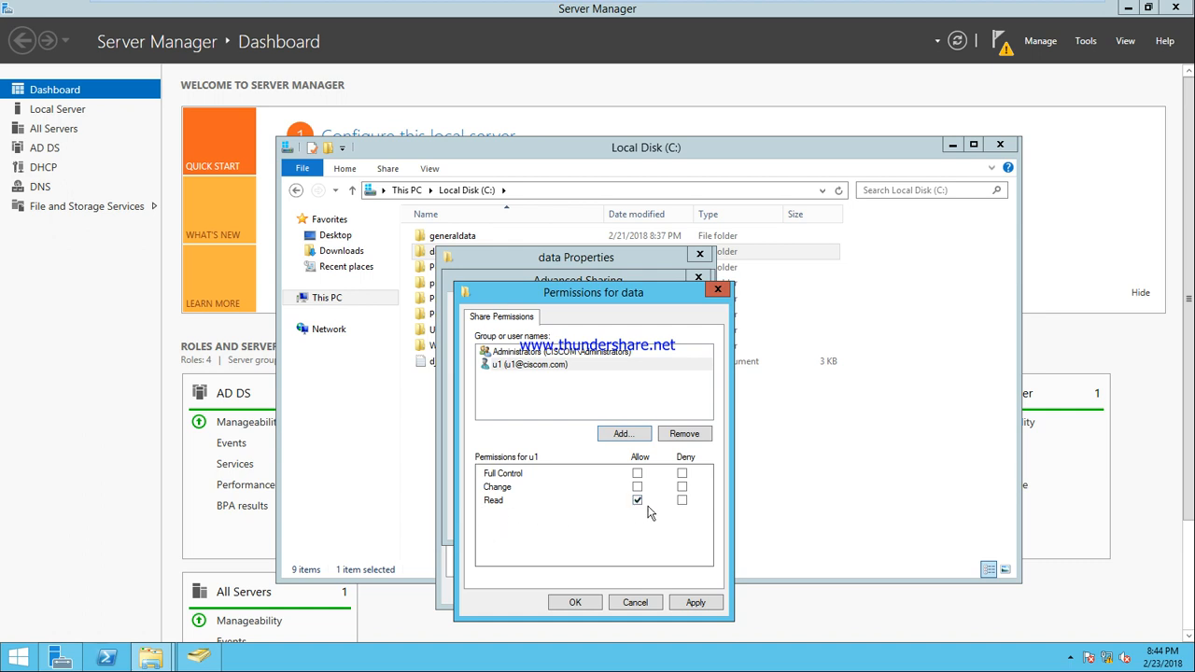
Add user u7 with Change allowed, apply, and close all sharing dialogs
{"action": "left_click", "coordinate": [626, 434]}
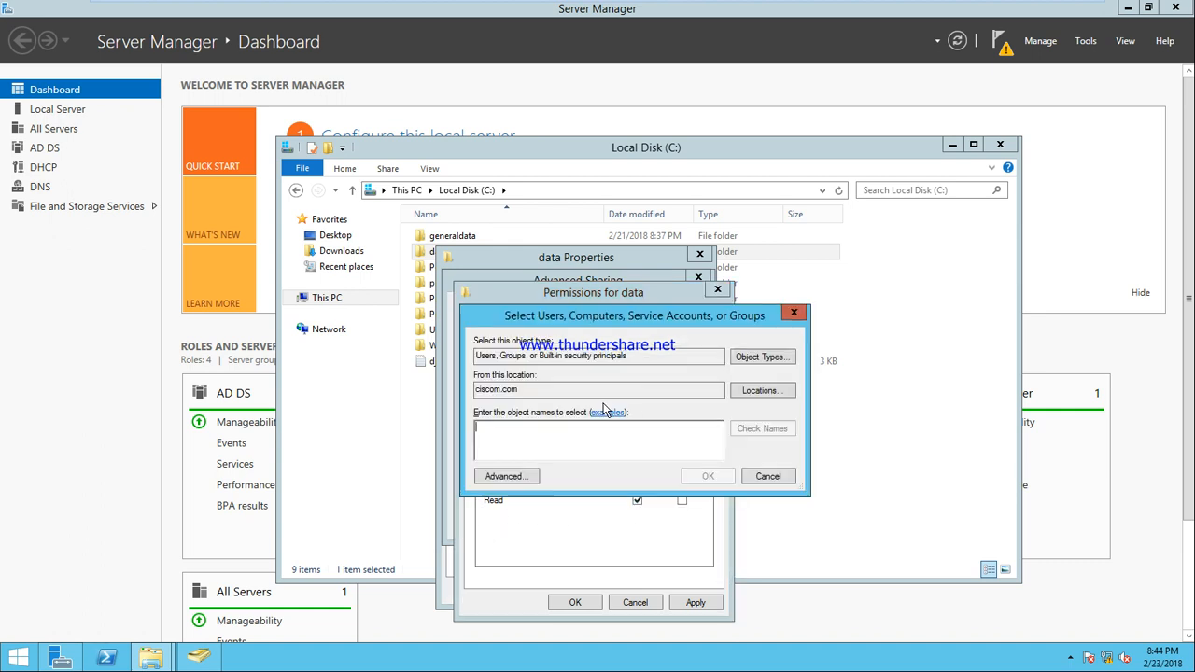
{"action": "type", "text": "u7"}
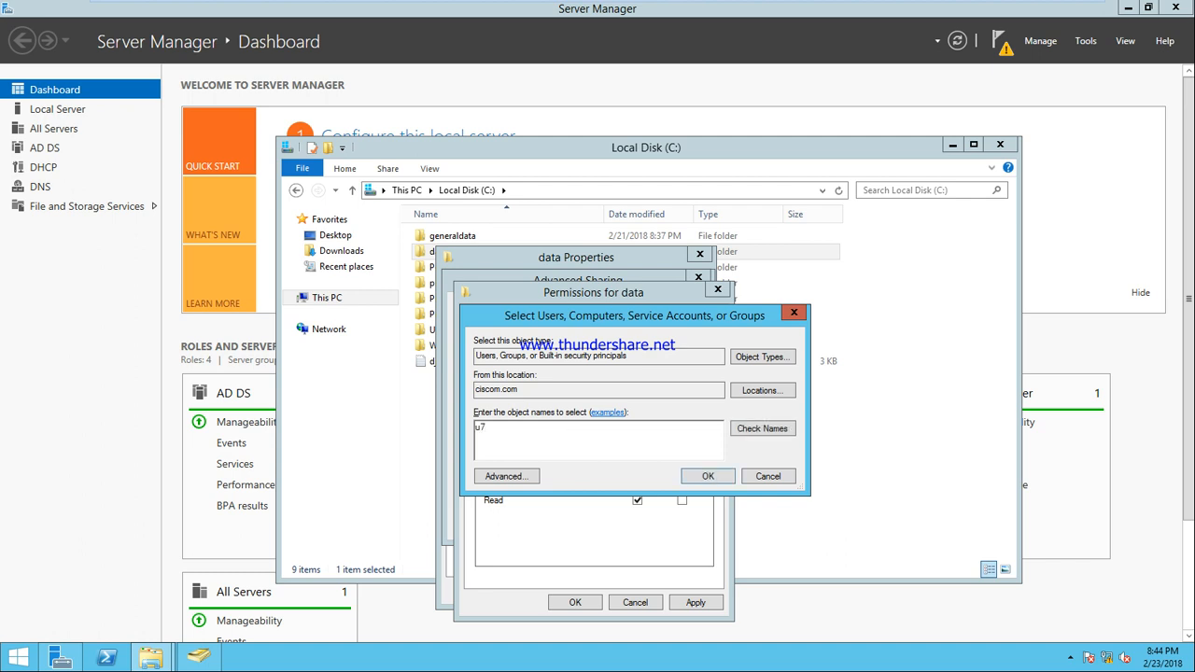
{"action": "left_click", "coordinate": [760, 430]}
{"action": "left_click", "coordinate": [707, 477]}
{"action": "left_click", "coordinate": [637, 486]}
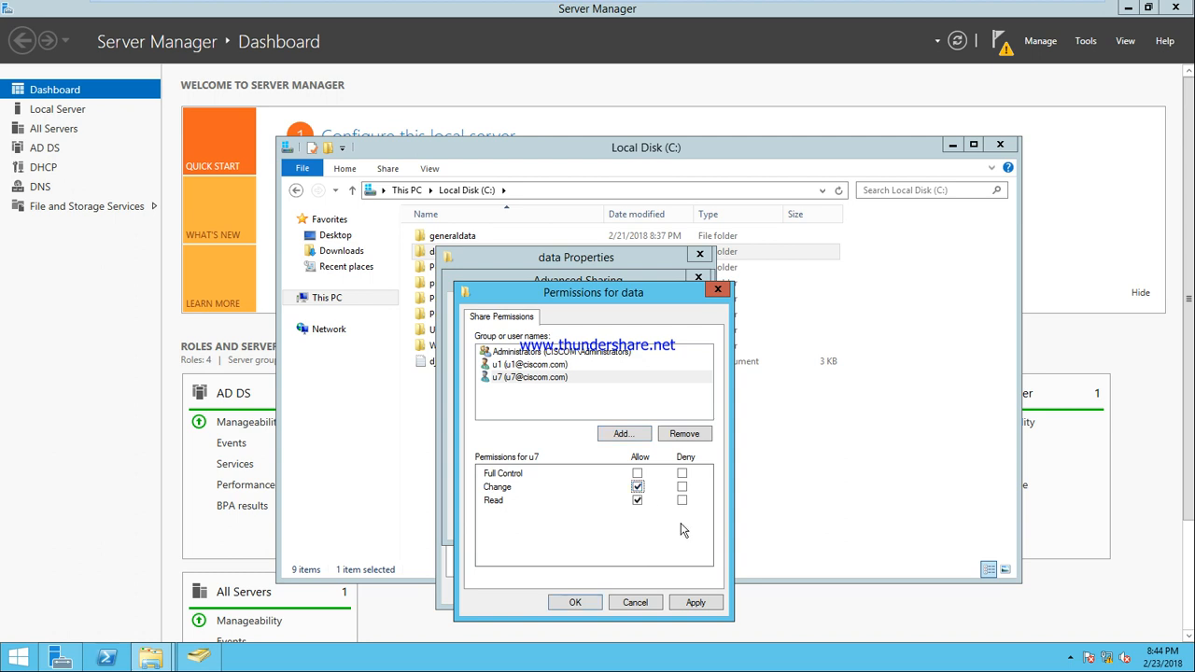
{"action": "left_click", "coordinate": [701, 605]}
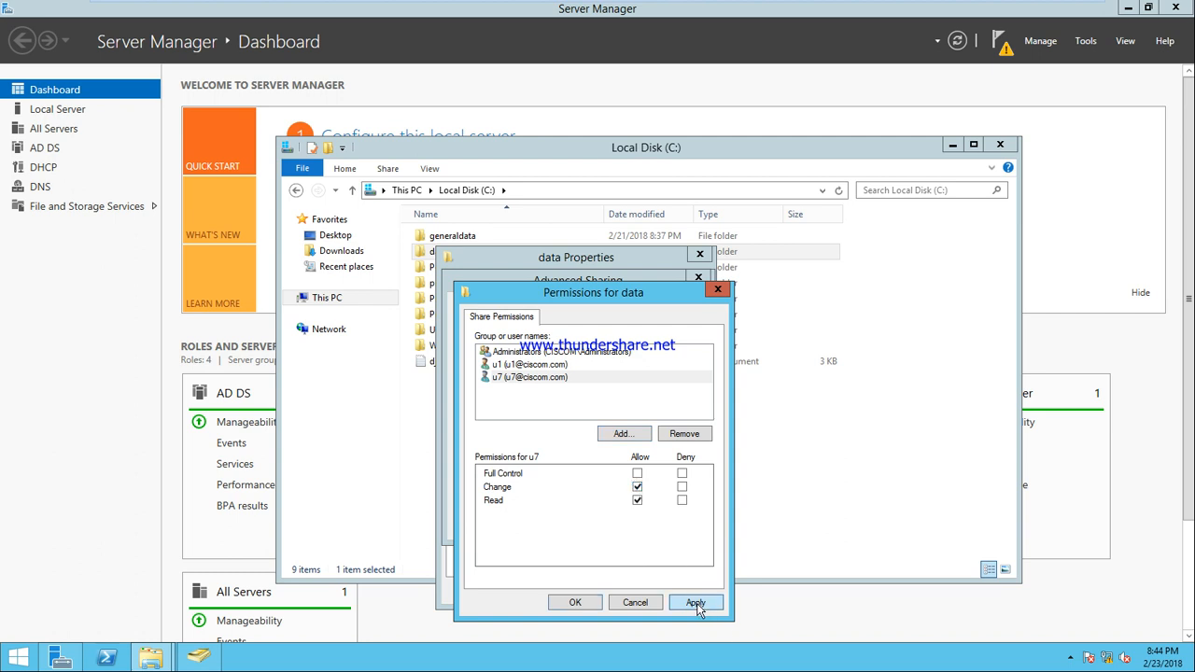
{"action": "left_click", "coordinate": [589, 606]}
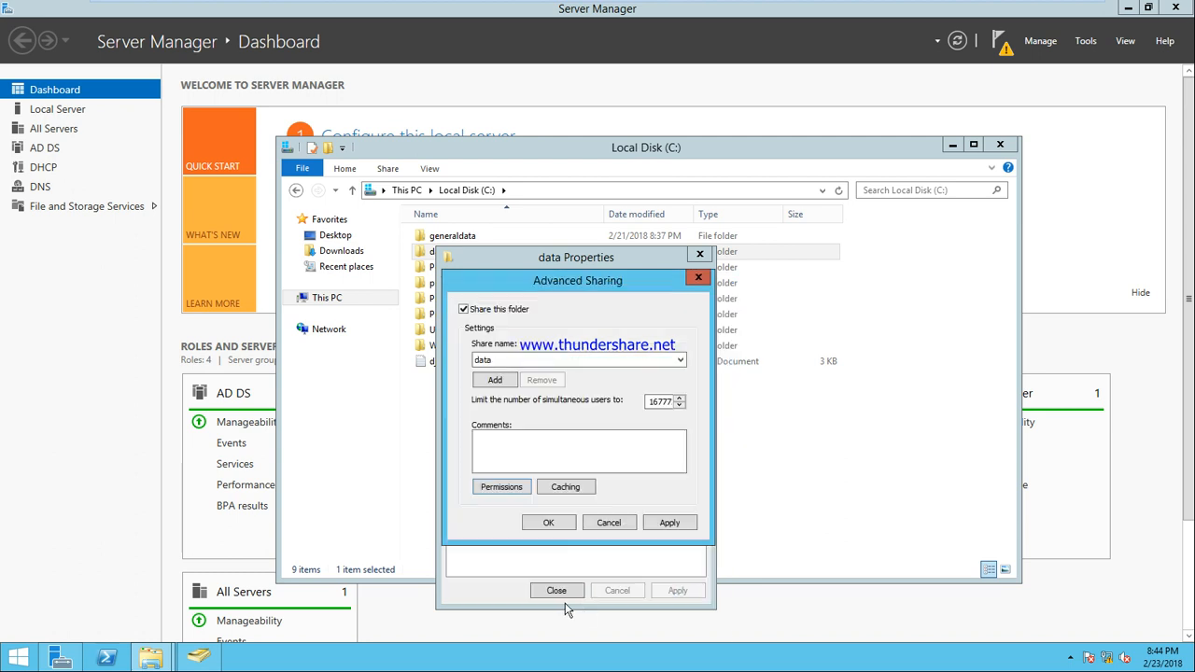
{"action": "left_click", "coordinate": [669, 521]}
{"action": "left_click", "coordinate": [549, 523]}
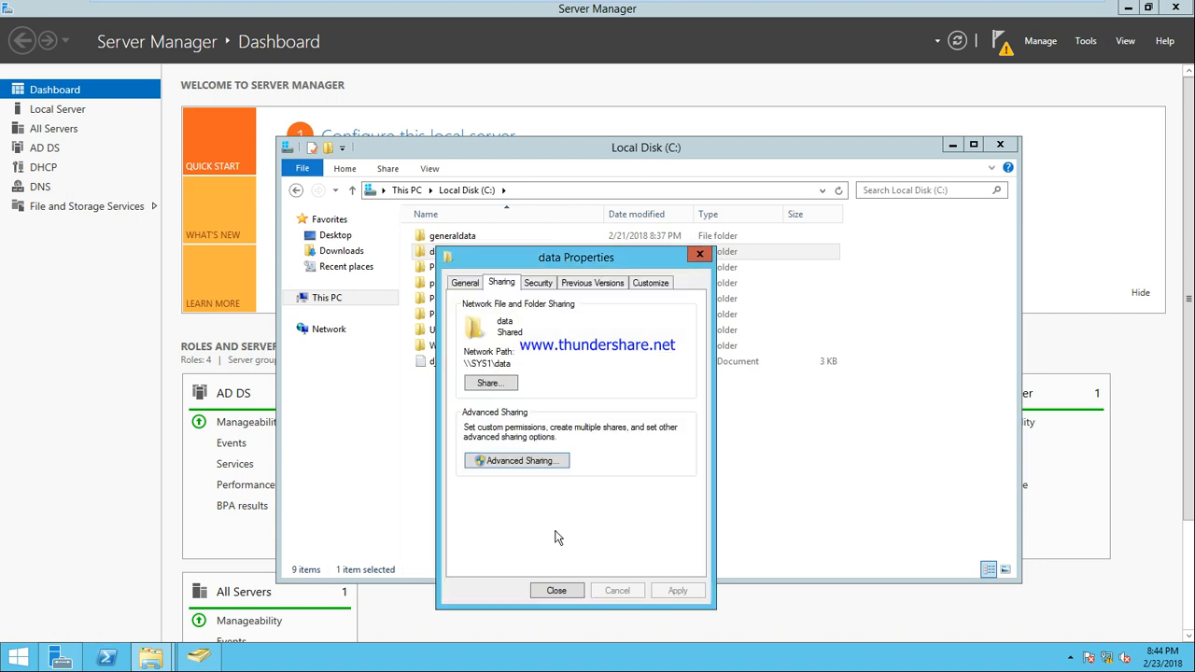
{"action": "left_click", "coordinate": [557, 590]}
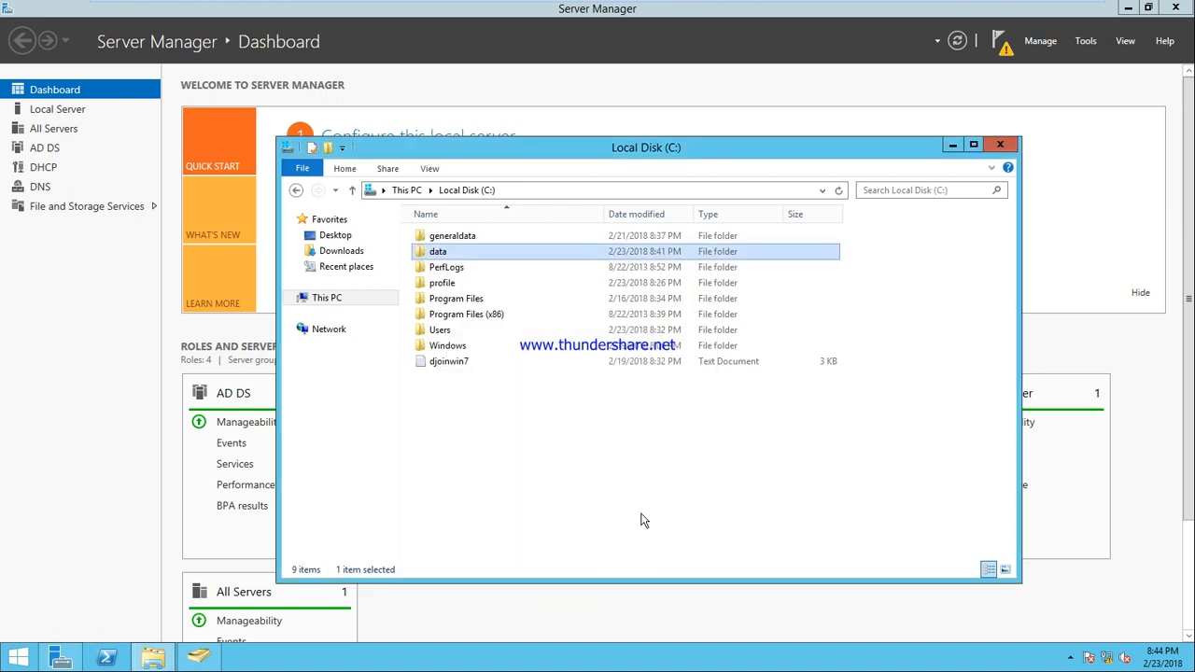
On the Windows 7 client, open the \\SYS1\data share through Run
{"action": "left_click", "coordinate": [798, 11]}
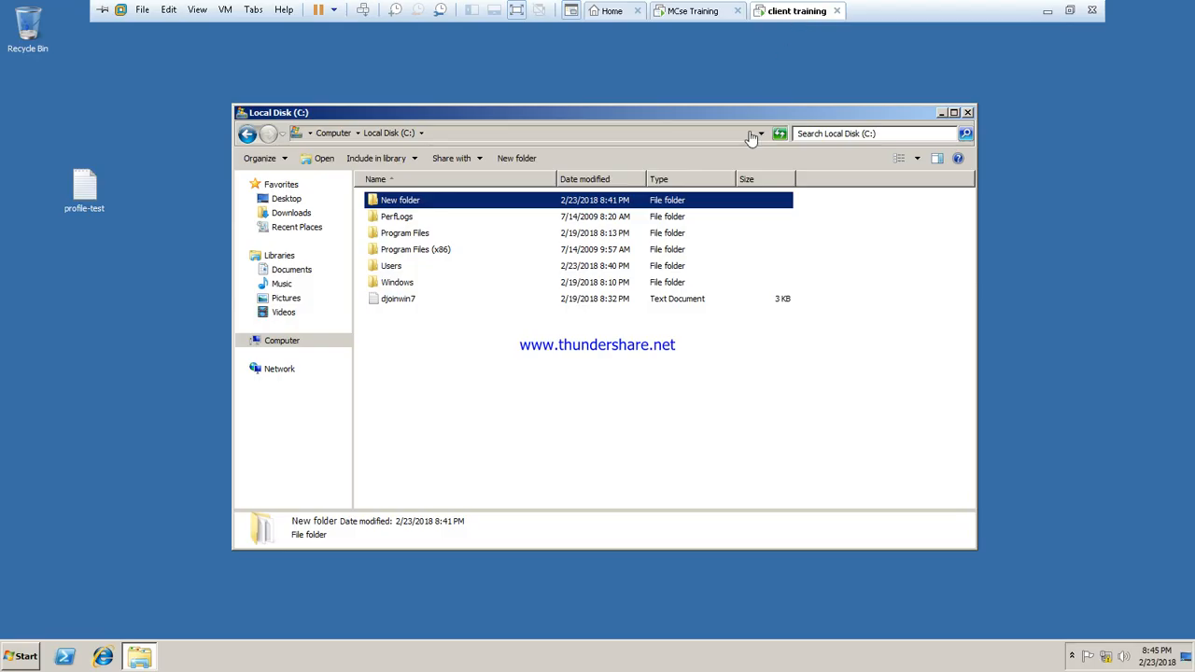
{"action": "left_click", "coordinate": [969, 113]}
{"action": "key", "text": "super+r"}
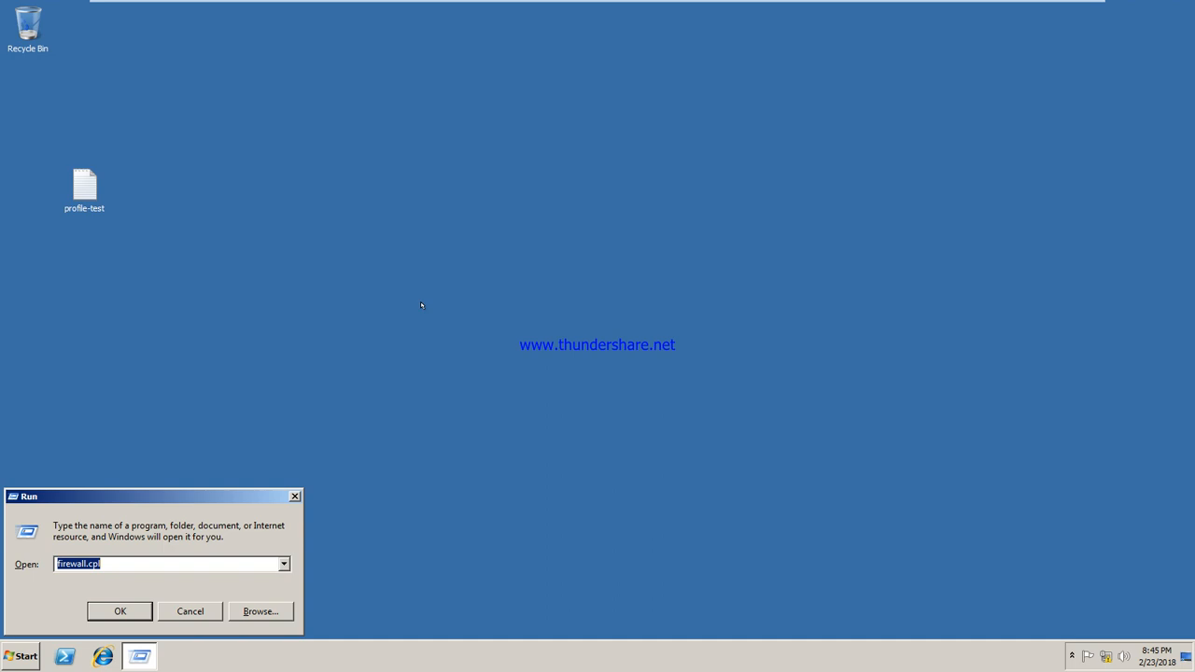
{"action": "type", "text": "\\\\sys"}
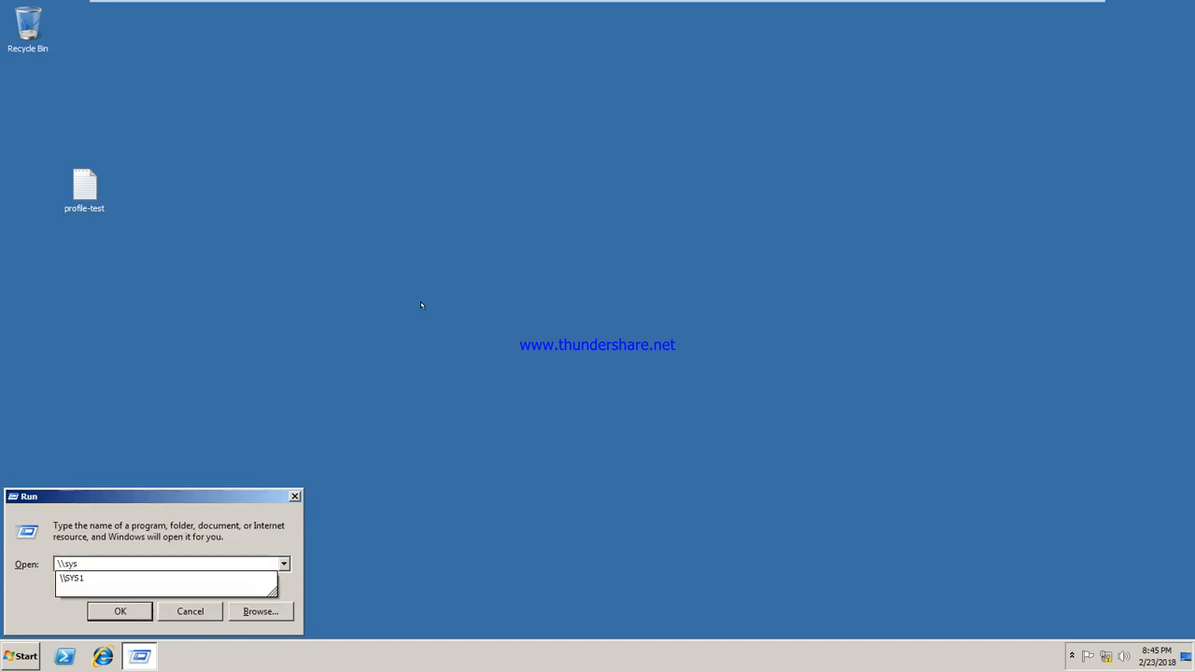
{"action": "key", "text": "Down"}
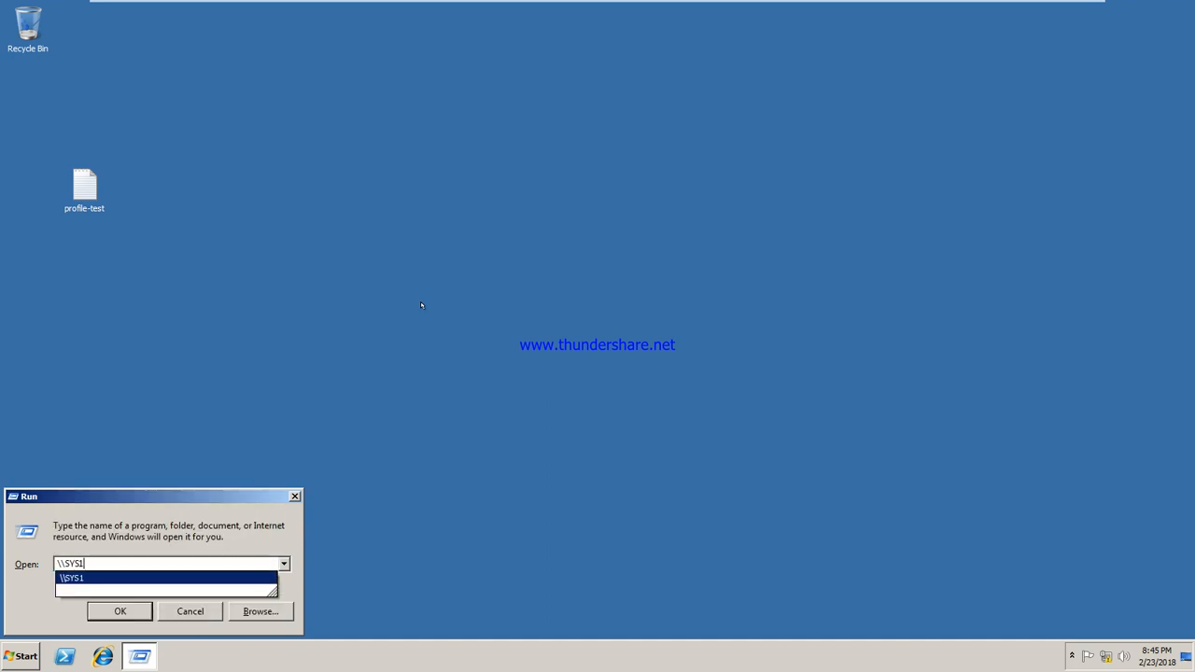
{"action": "type", "text": "\\"}
{"action": "key", "text": "Down"}
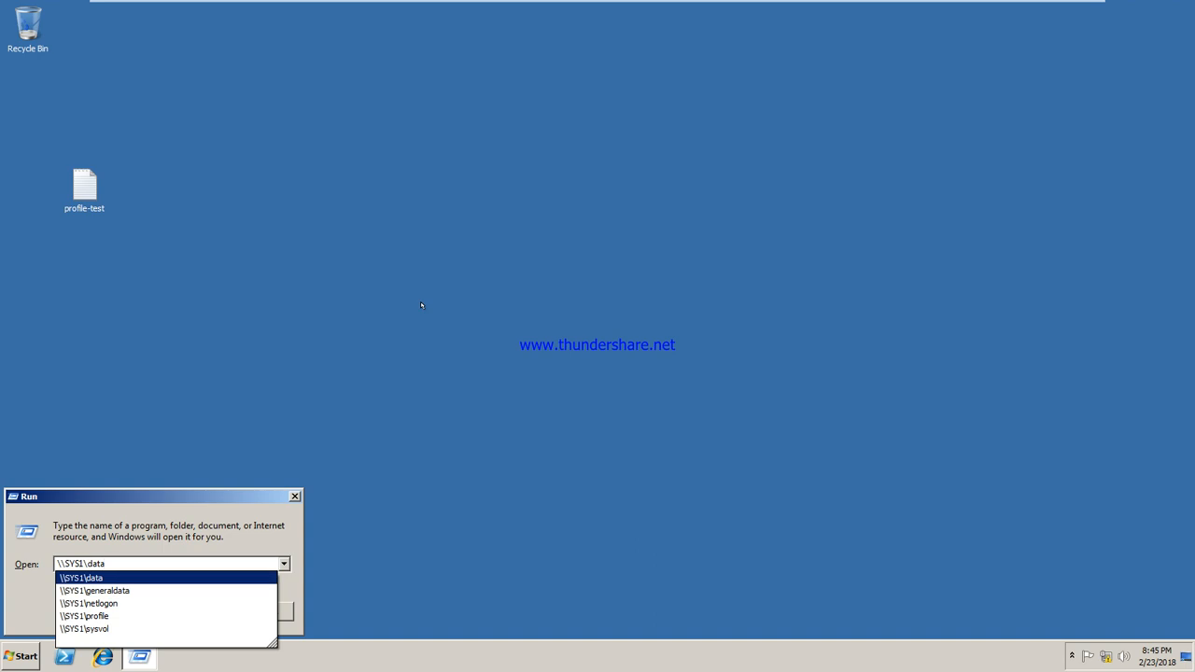
{"action": "key", "text": "Return"}
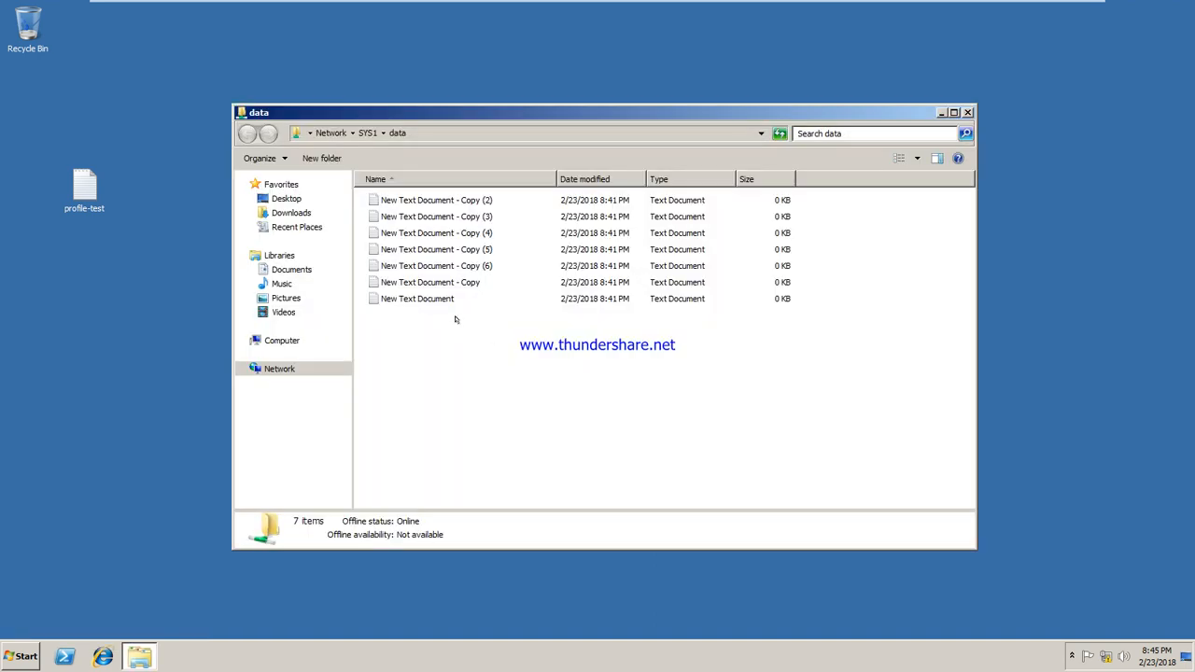
Create a new text document with its default name in the share
{"action": "right_click", "coordinate": [502, 334]}
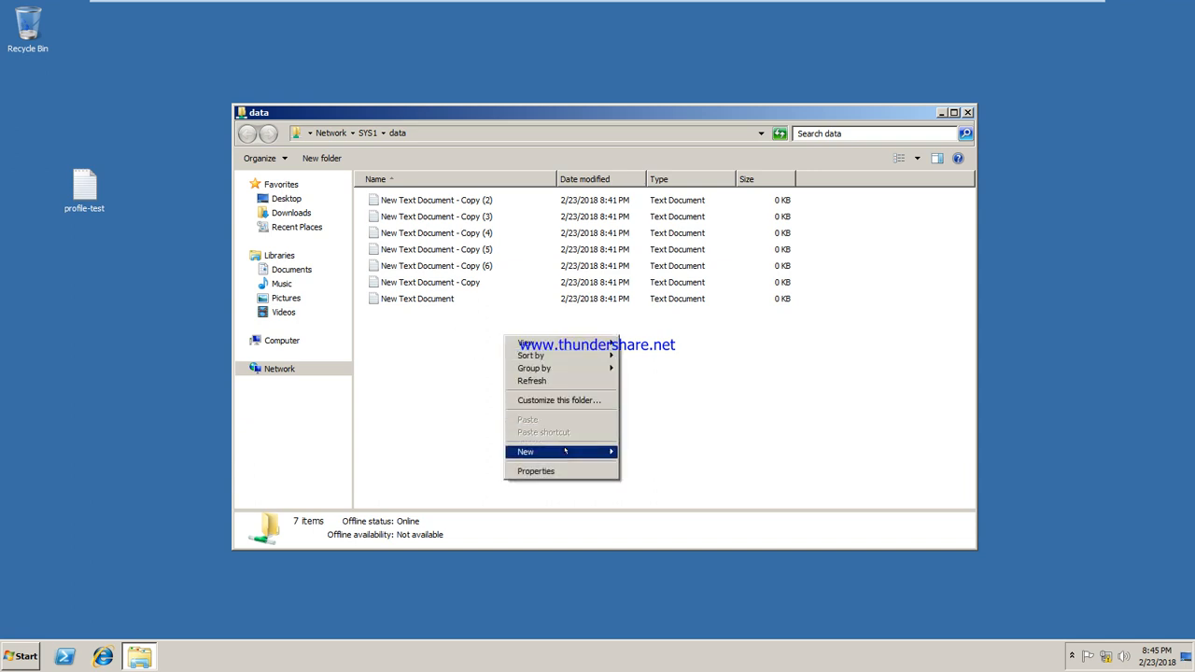
{"action": "mouse_move", "coordinate": [560, 452]}
{"action": "left_click", "coordinate": [671, 539]}
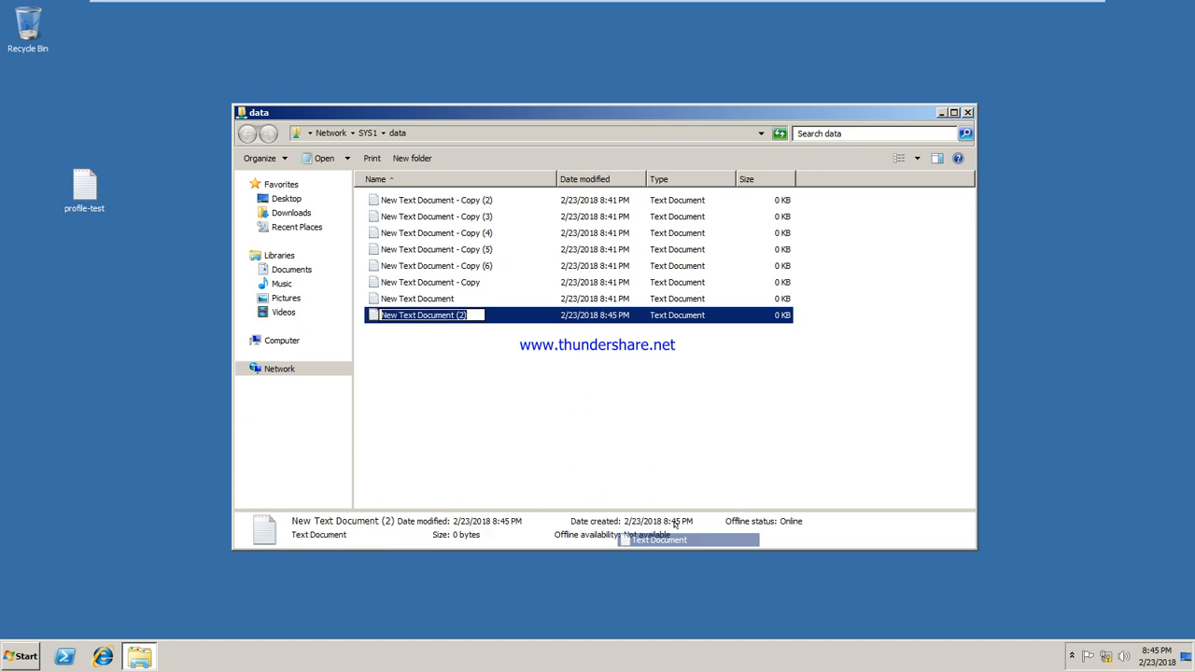
{"action": "key", "text": "Return"}
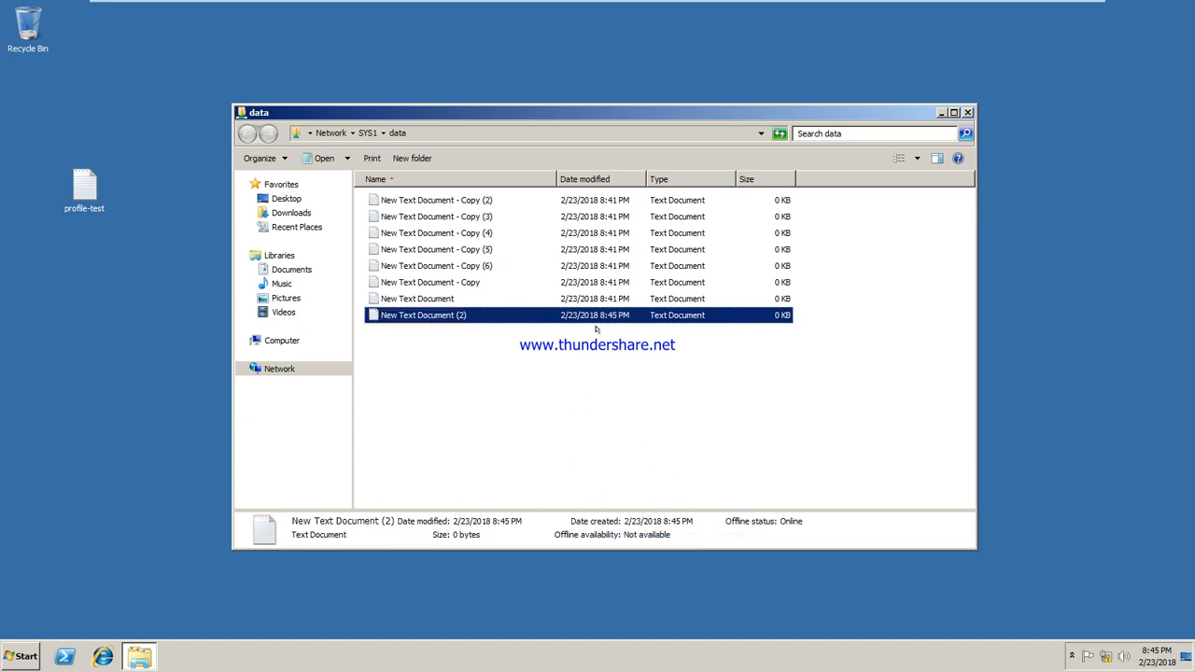
Return to the server virtual machine
{"action": "left_click", "coordinate": [713, 11]}
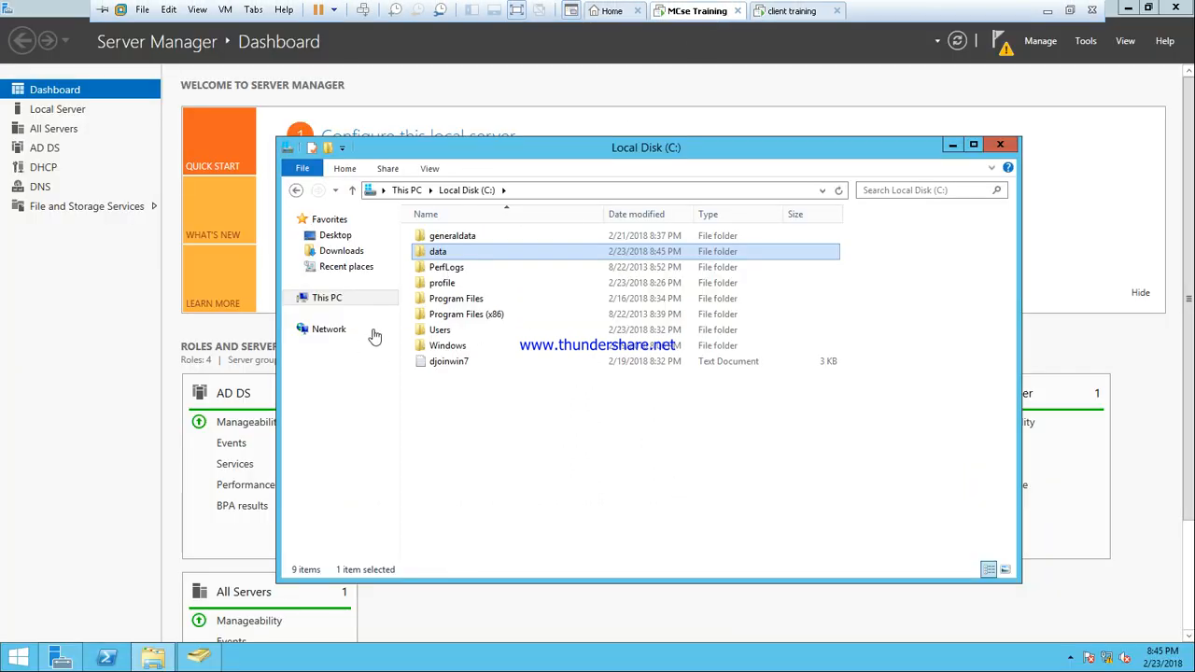
Remove Everyone from the data folder's sharing list and close its properties
{"action": "right_click", "coordinate": [458, 257]}
{"action": "left_click", "coordinate": [513, 492]}
{"action": "left_click", "coordinate": [523, 288]}
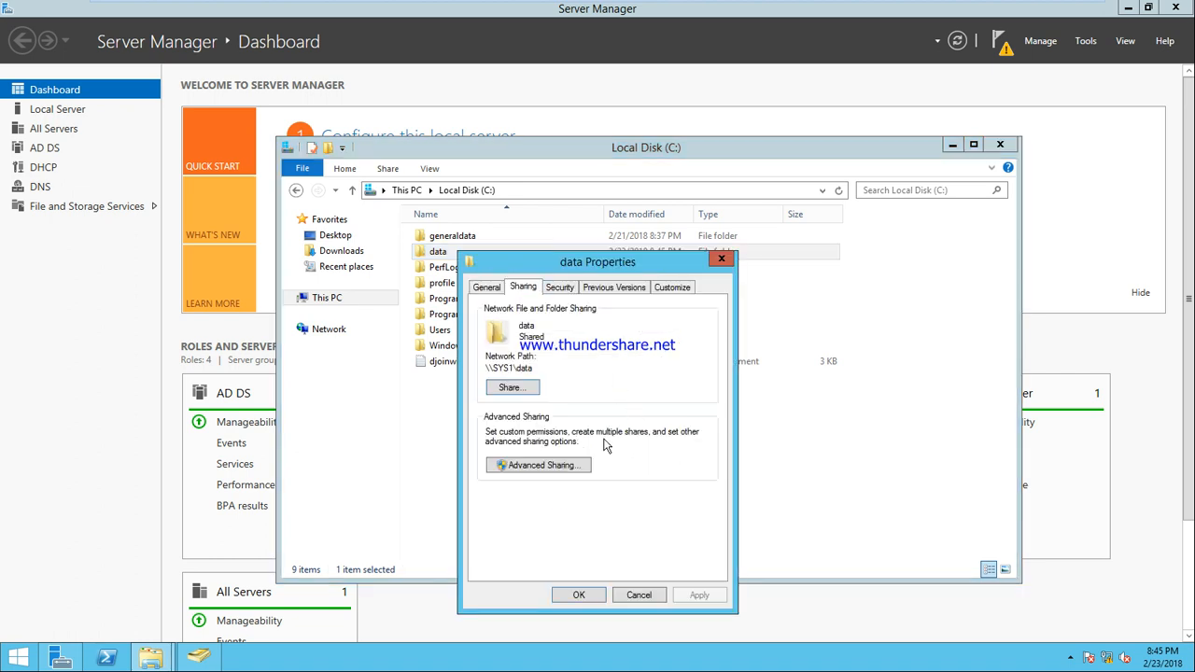
{"action": "left_click", "coordinate": [517, 391]}
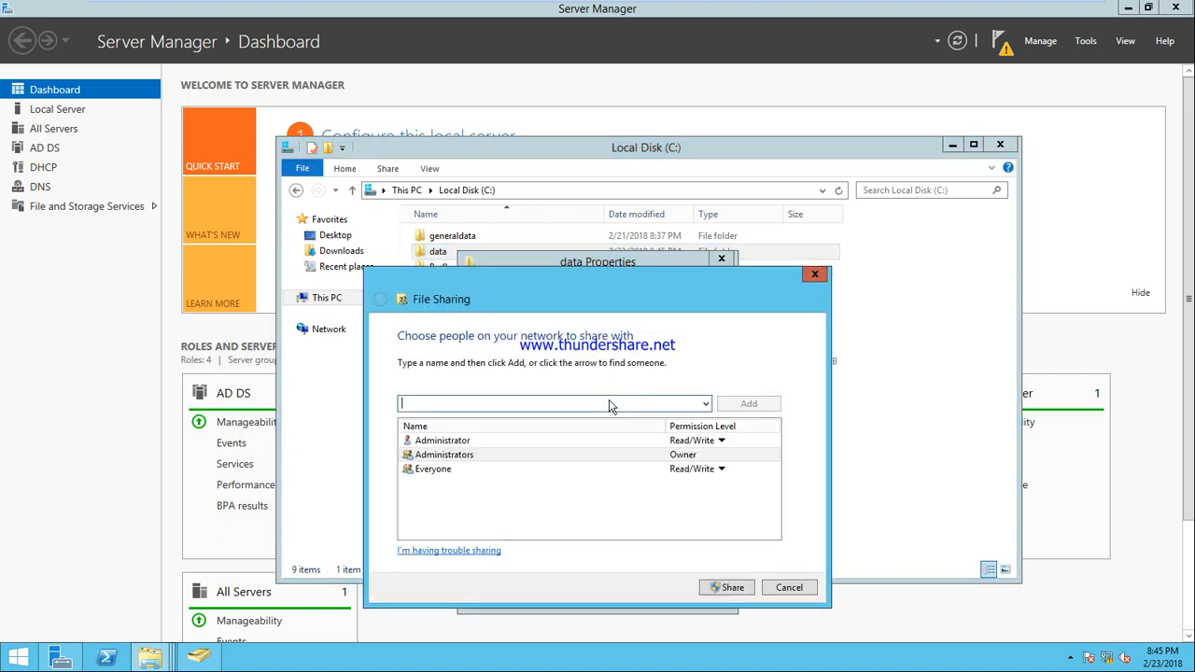
{"action": "left_click", "coordinate": [722, 470]}
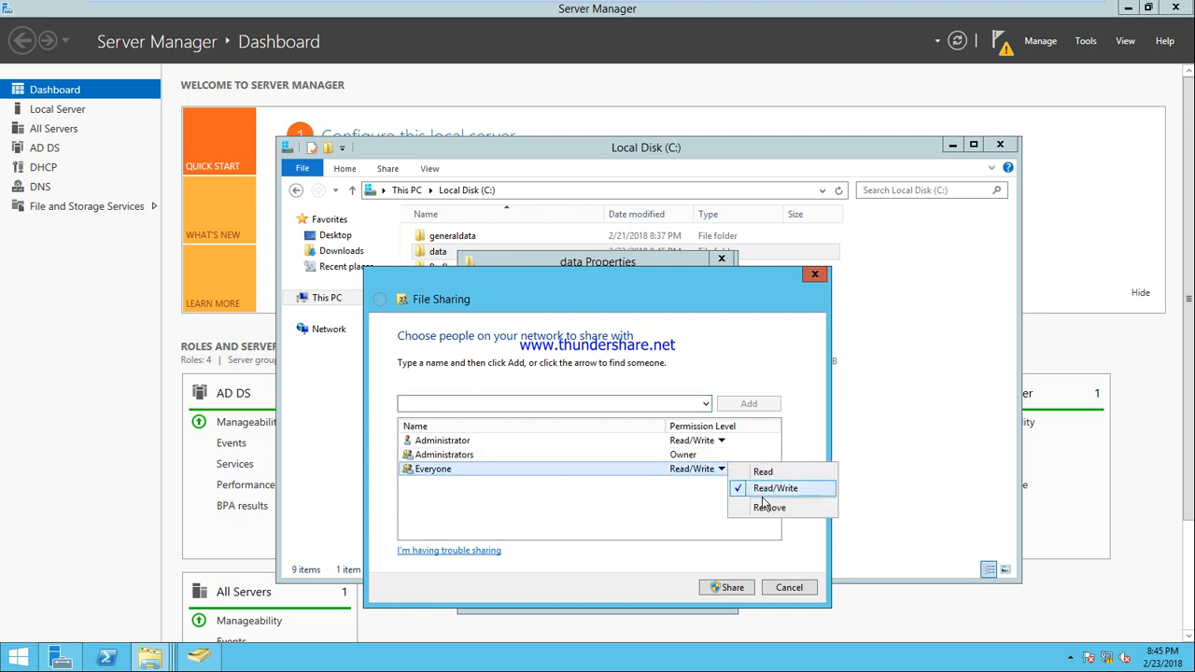
{"action": "left_click", "coordinate": [761, 509]}
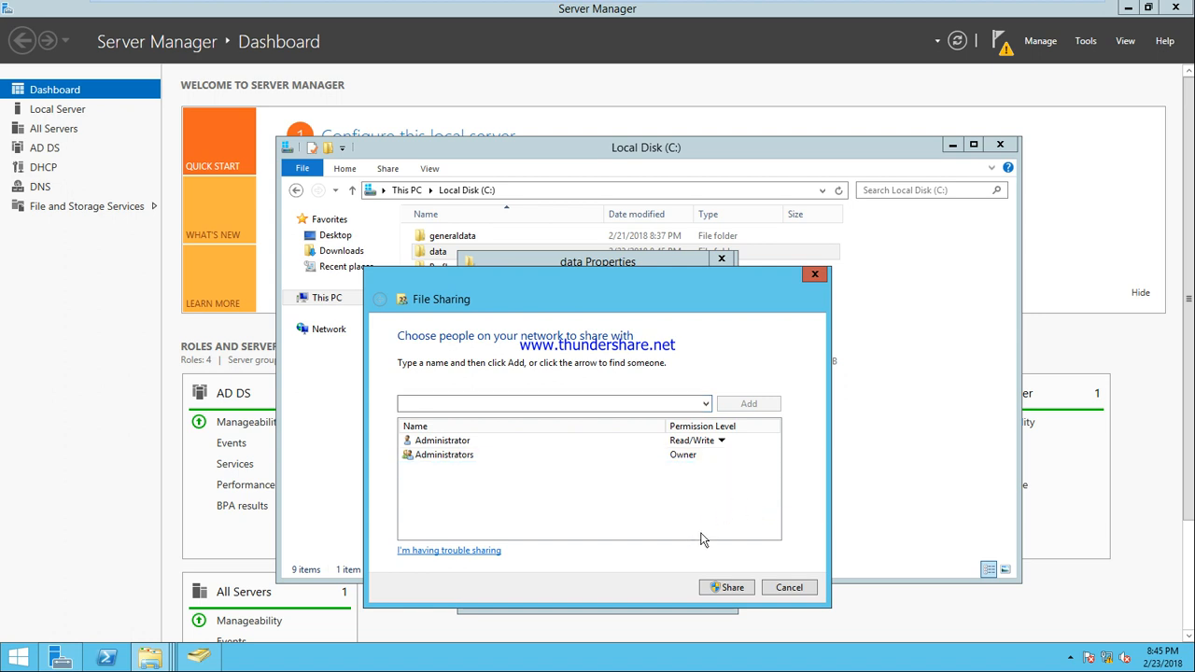
{"action": "left_click", "coordinate": [731, 589]}
{"action": "left_click", "coordinate": [784, 587]}
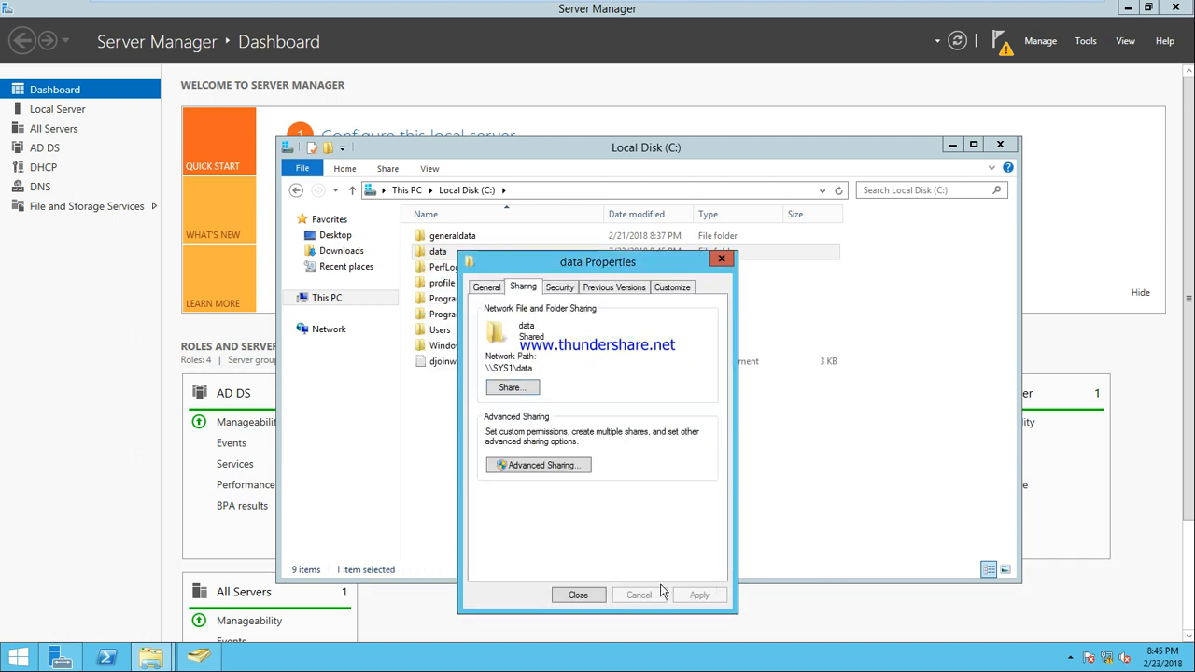
{"action": "left_click", "coordinate": [589, 596]}
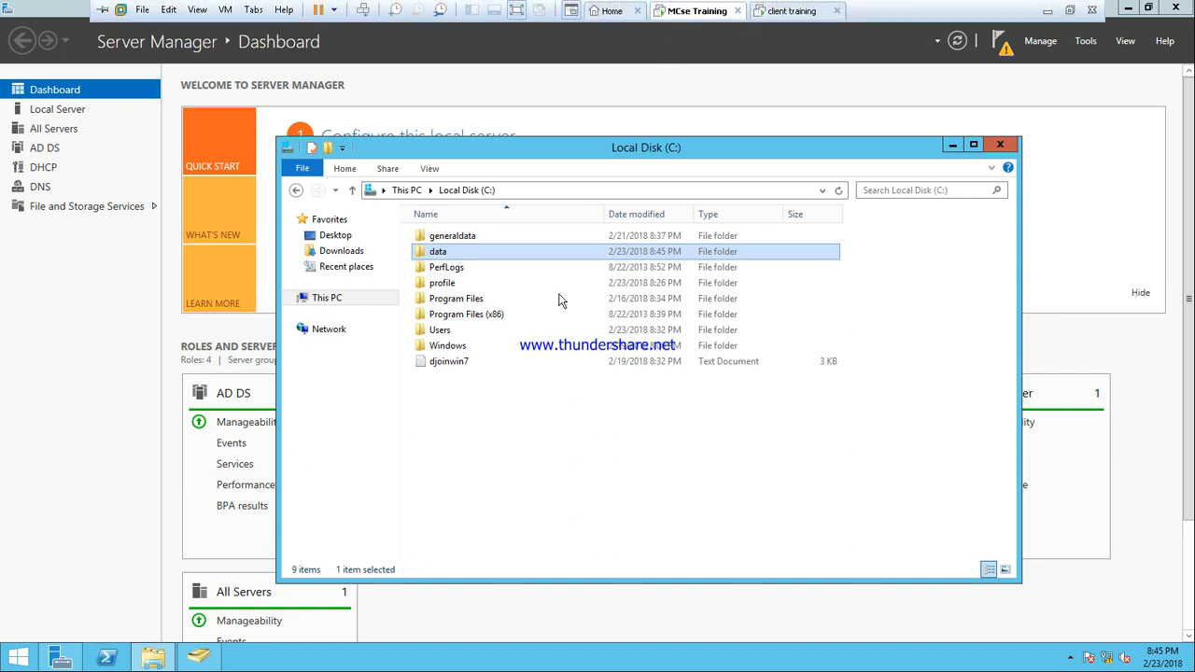
On the client, refresh the data share, dismiss the network error, and close the window
{"action": "left_click", "coordinate": [784, 11]}
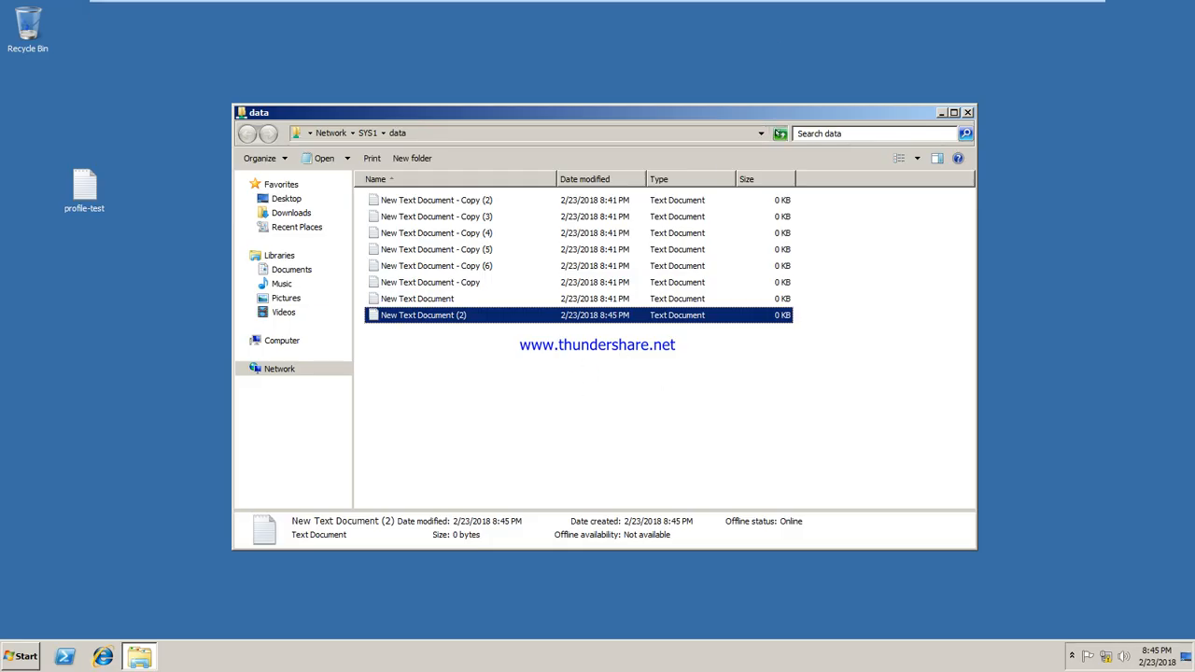
{"action": "left_click", "coordinate": [780, 134]}
{"action": "left_click", "coordinate": [756, 347]}
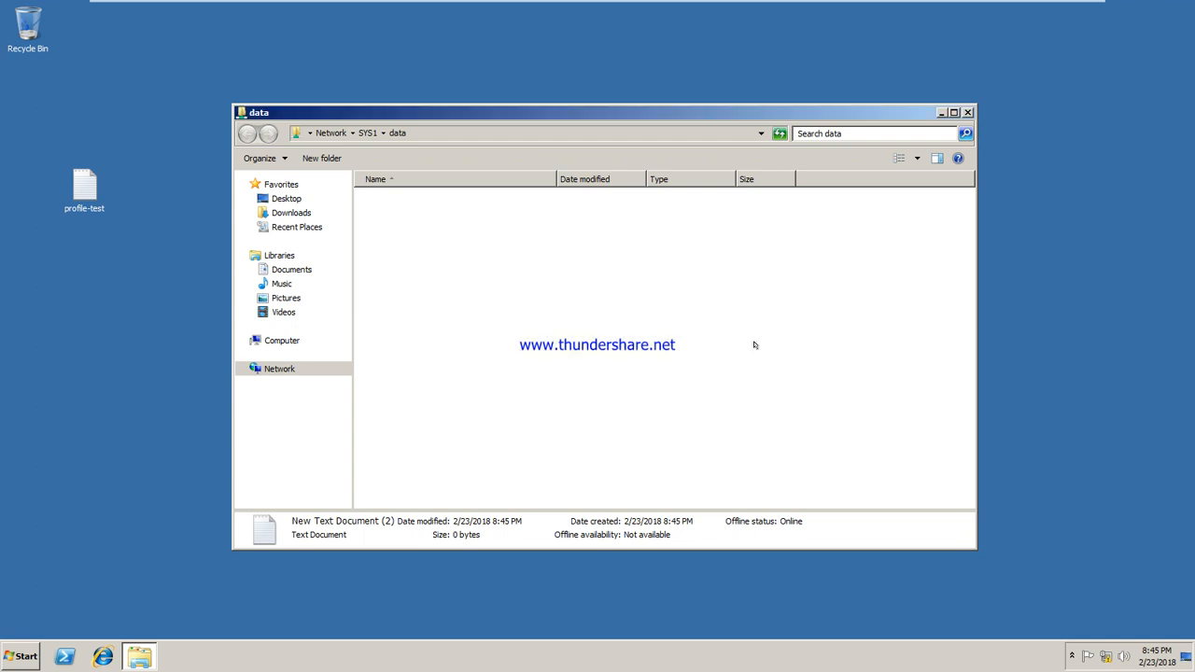
{"action": "left_click", "coordinate": [968, 112]}
{"action": "right_click", "coordinate": [499, 183]}
{"action": "left_click", "coordinate": [524, 217]}
Reopen \\SYS1\data from Run, dismiss the access-denied error, and return to the server
{"action": "key", "text": "super+r"}
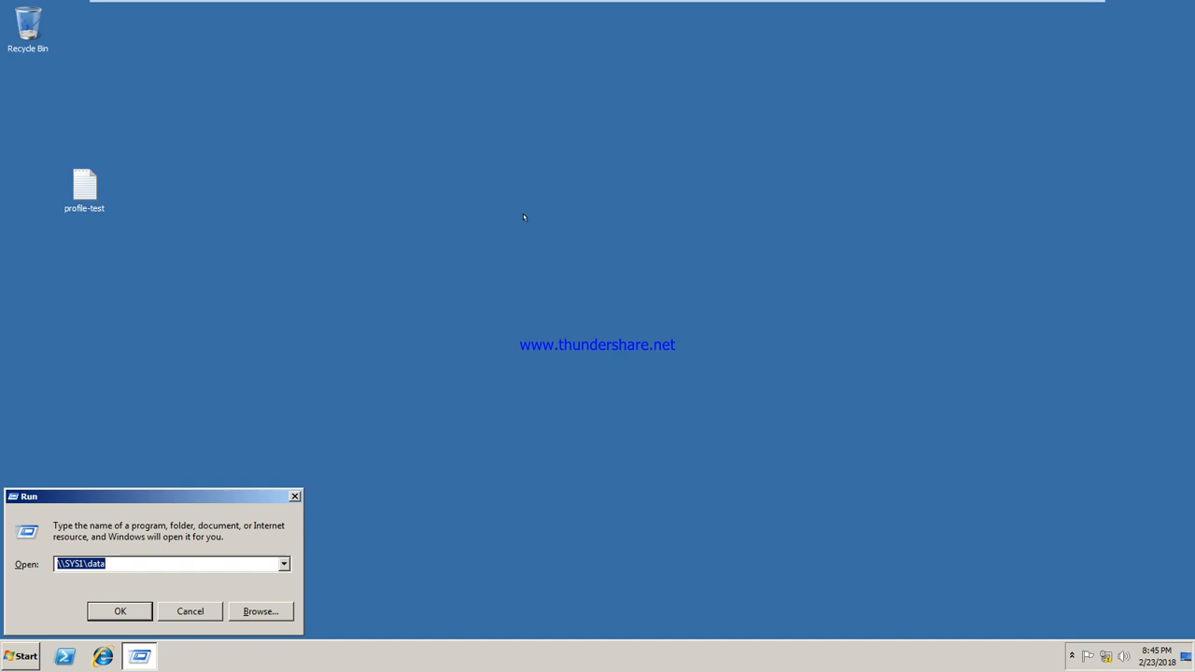
{"action": "key", "text": "Return"}
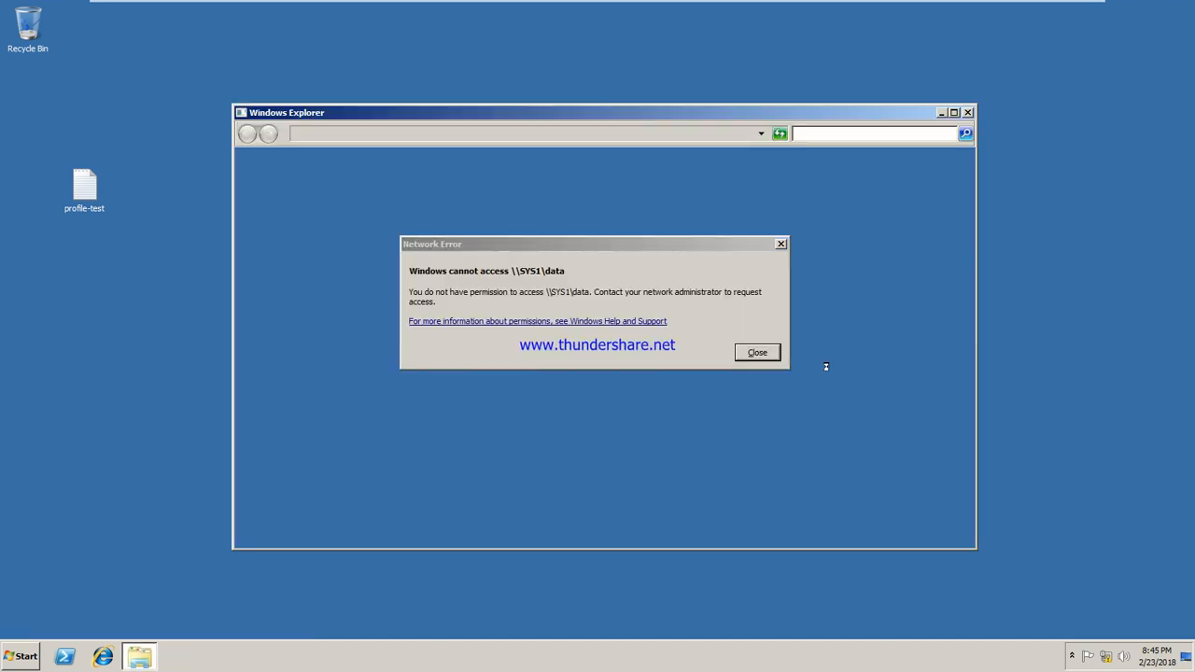
{"action": "left_click", "coordinate": [761, 352]}
{"action": "mouse_move", "coordinate": [612, 9]}
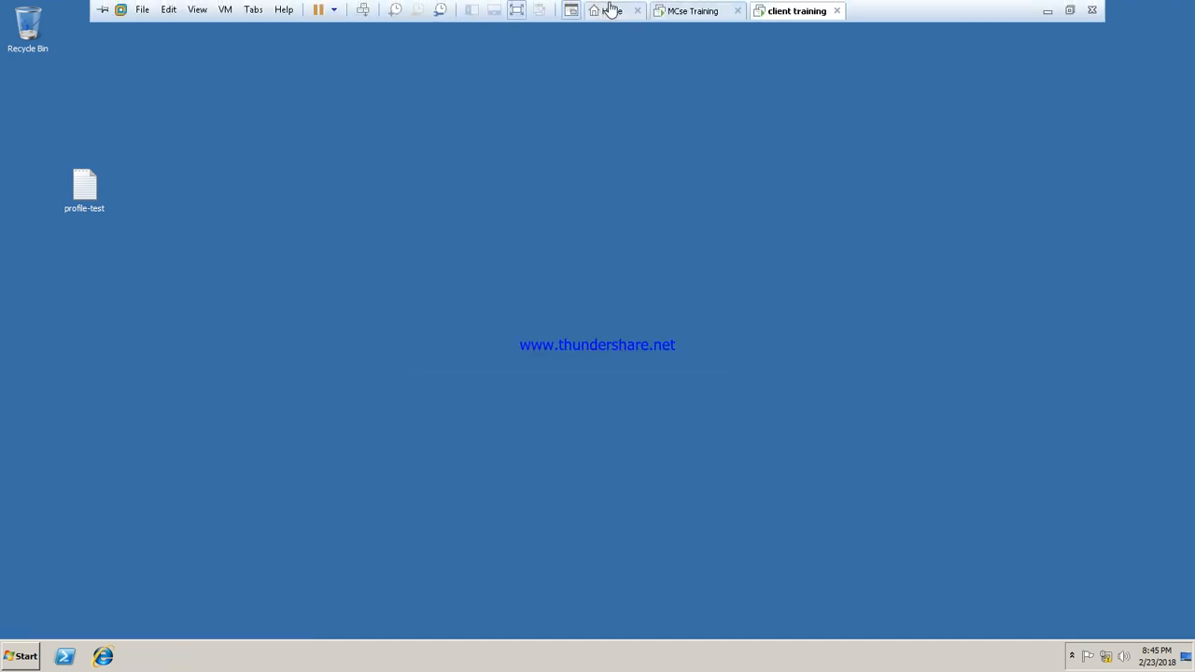
{"action": "left_click", "coordinate": [691, 11]}
Add domain users u1 and u7 to the data folder's sharing list
{"action": "left_click", "coordinate": [441, 254]}
{"action": "right_click", "coordinate": [443, 253]}
{"action": "left_click", "coordinate": [504, 498]}
{"action": "left_click", "coordinate": [512, 290]}
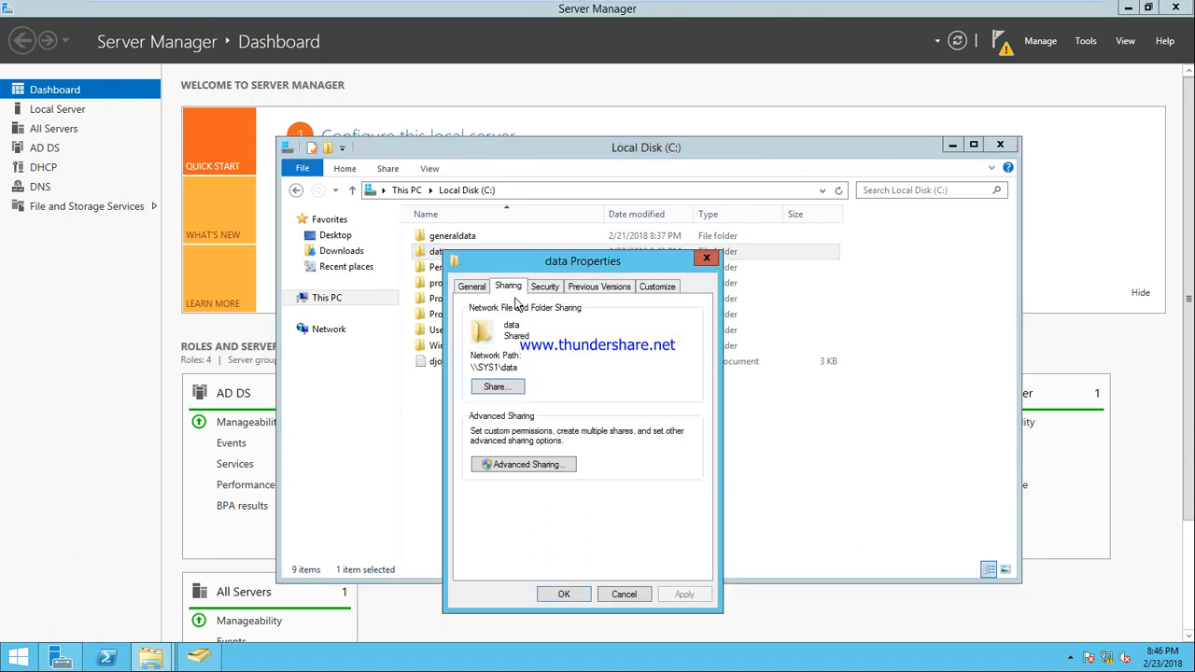
{"action": "left_click", "coordinate": [500, 391]}
{"action": "left_click", "coordinate": [692, 404]}
{"action": "left_click", "coordinate": [646, 427]}
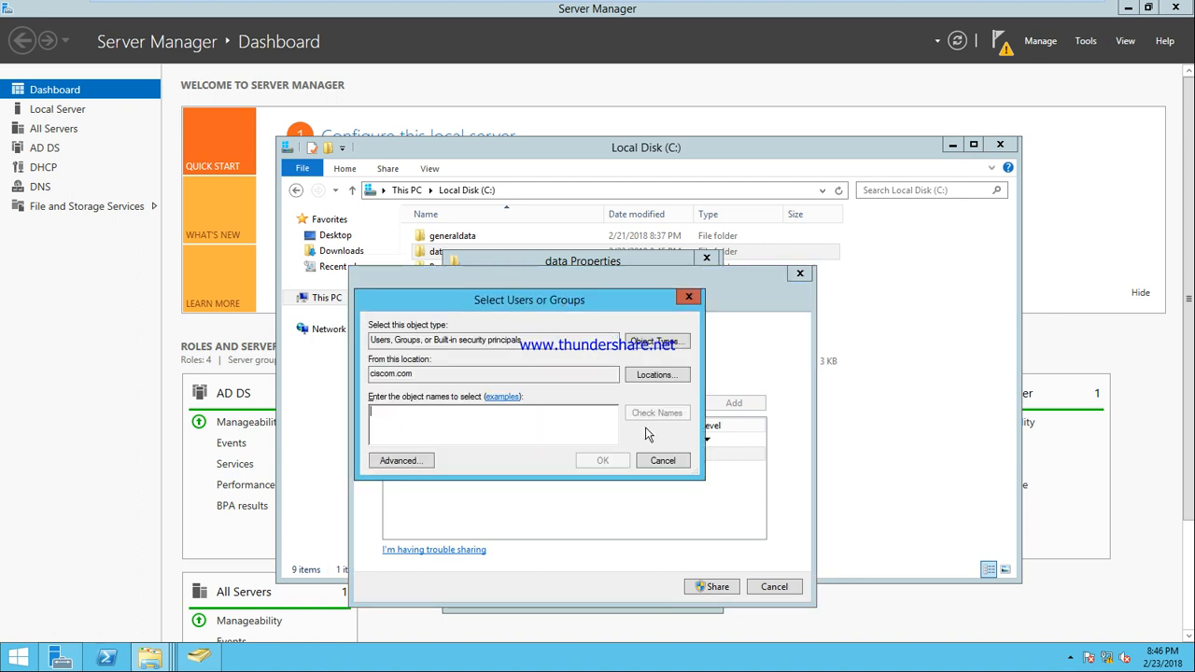
{"action": "type", "text": "u1"}
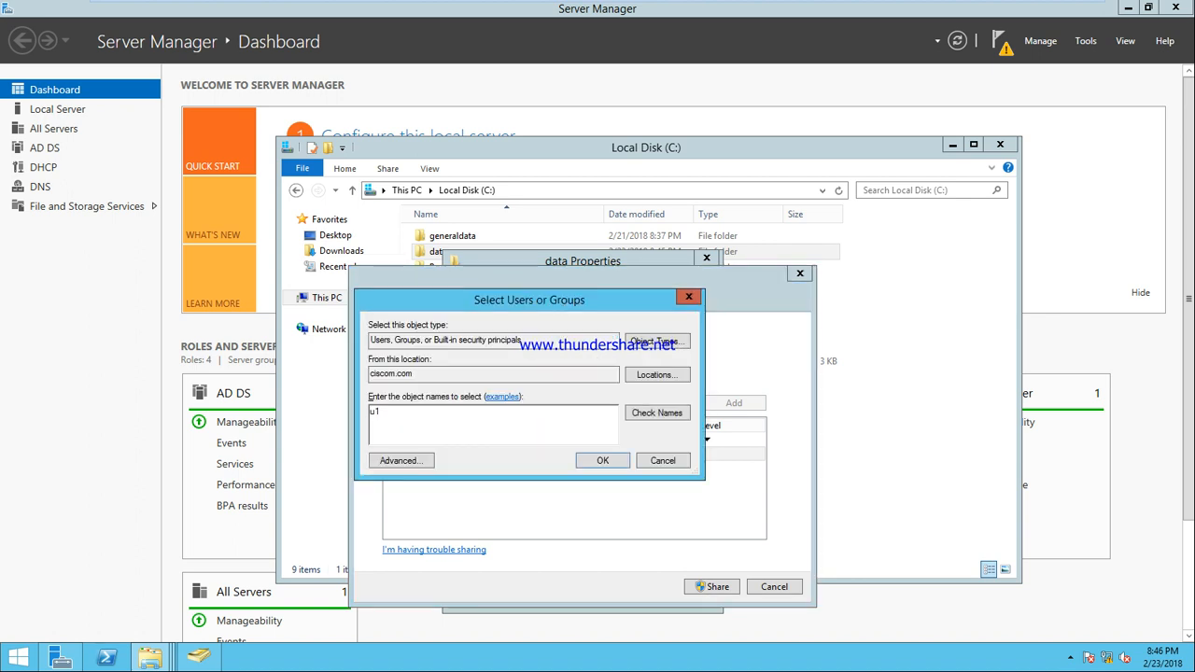
{"action": "left_click", "coordinate": [670, 413]}
{"action": "left_click", "coordinate": [524, 420]}
{"action": "type", "text": "u7"}
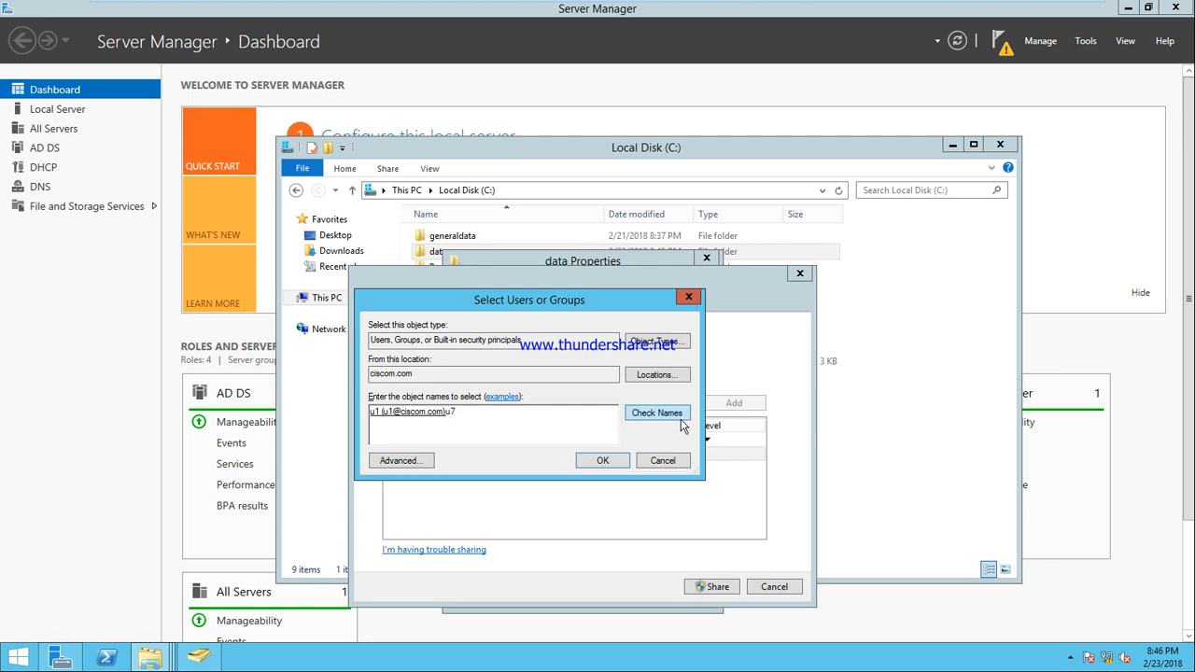
{"action": "left_click", "coordinate": [661, 412]}
{"action": "left_click", "coordinate": [618, 463]}
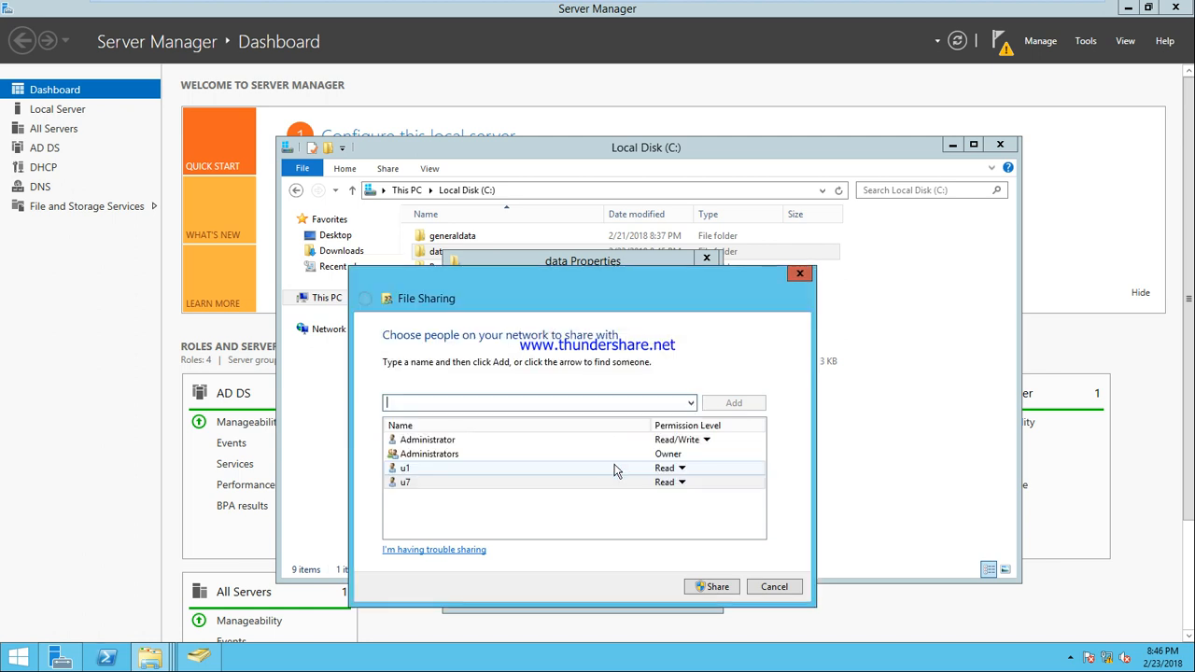
Give u7 Read/Write permission, share the folder, and close its properties
{"action": "left_click", "coordinate": [683, 482]}
{"action": "left_click", "coordinate": [705, 498]}
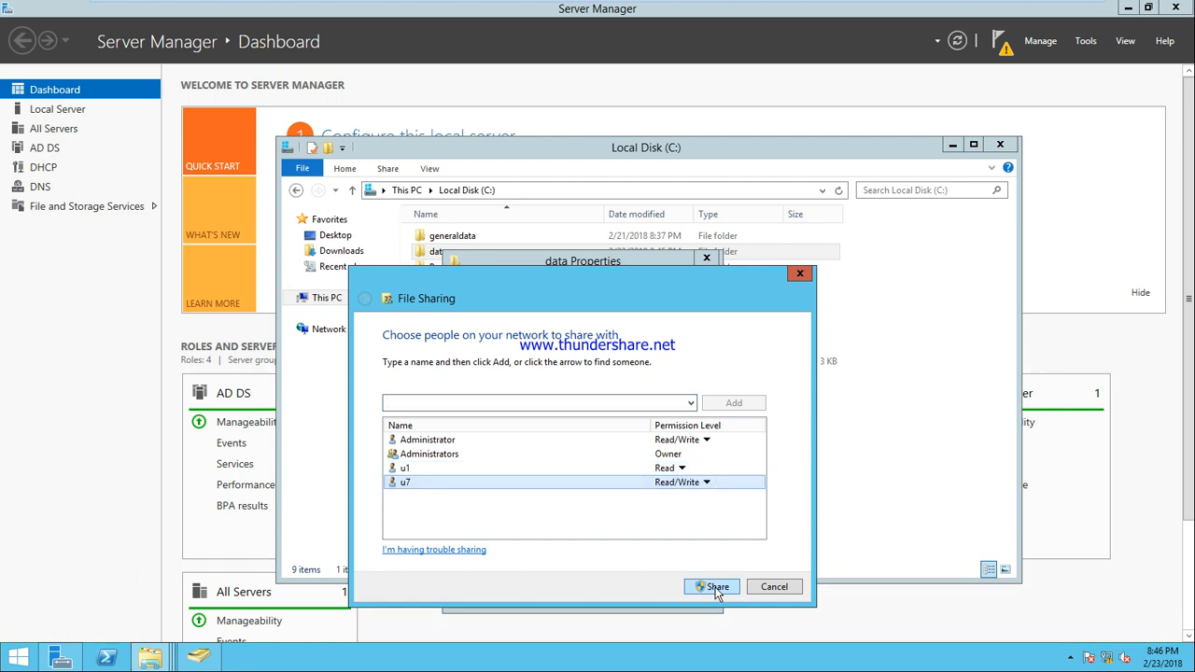
{"action": "left_click", "coordinate": [711, 587]}
{"action": "left_click", "coordinate": [767, 594]}
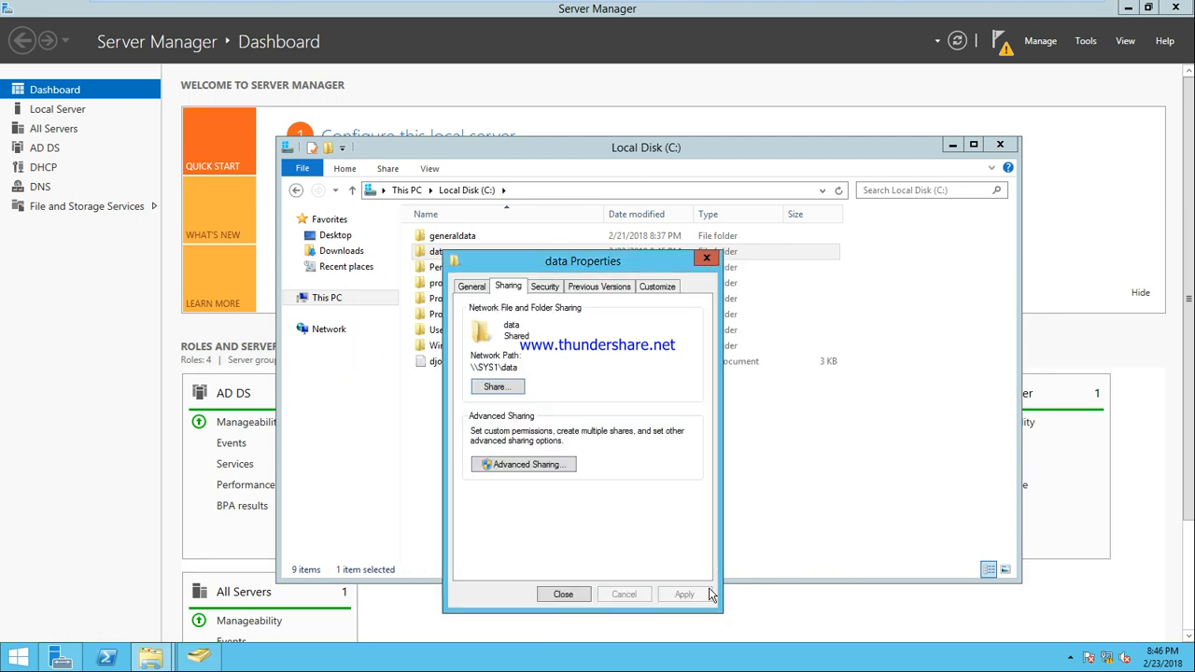
{"action": "left_click", "coordinate": [568, 595]}
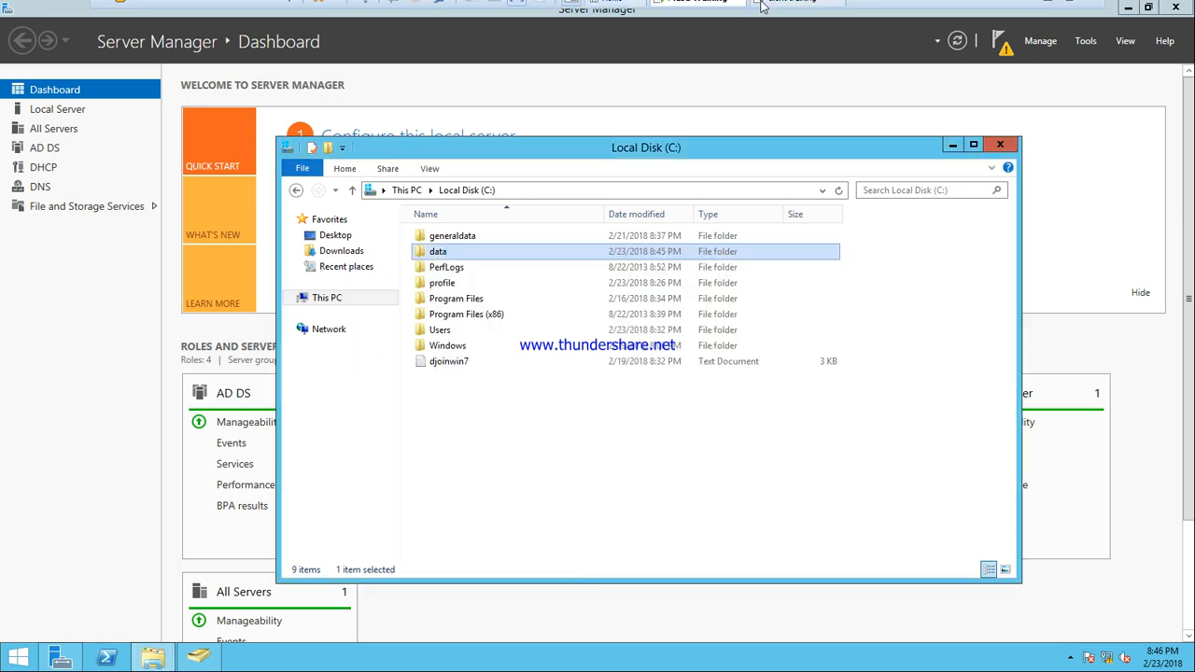
{"action": "left_click", "coordinate": [780, 10]}
Open \\SYS1\data, then create and delete a new text file there
{"action": "key", "text": "super+r"}
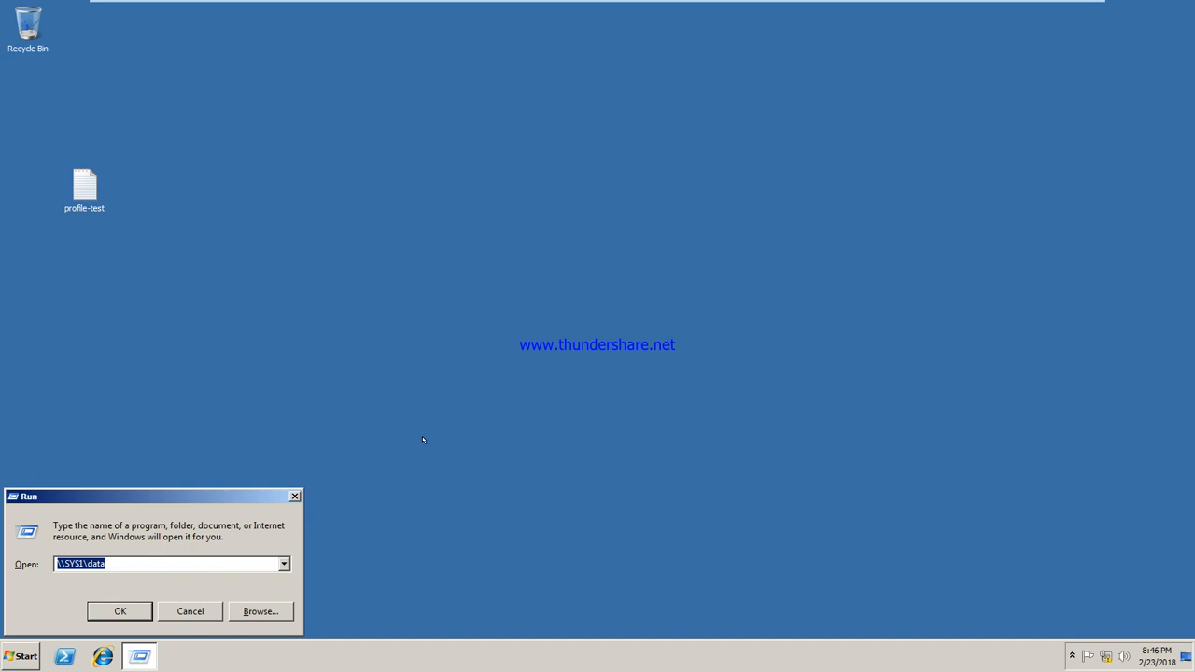
{"action": "key", "text": "Return"}
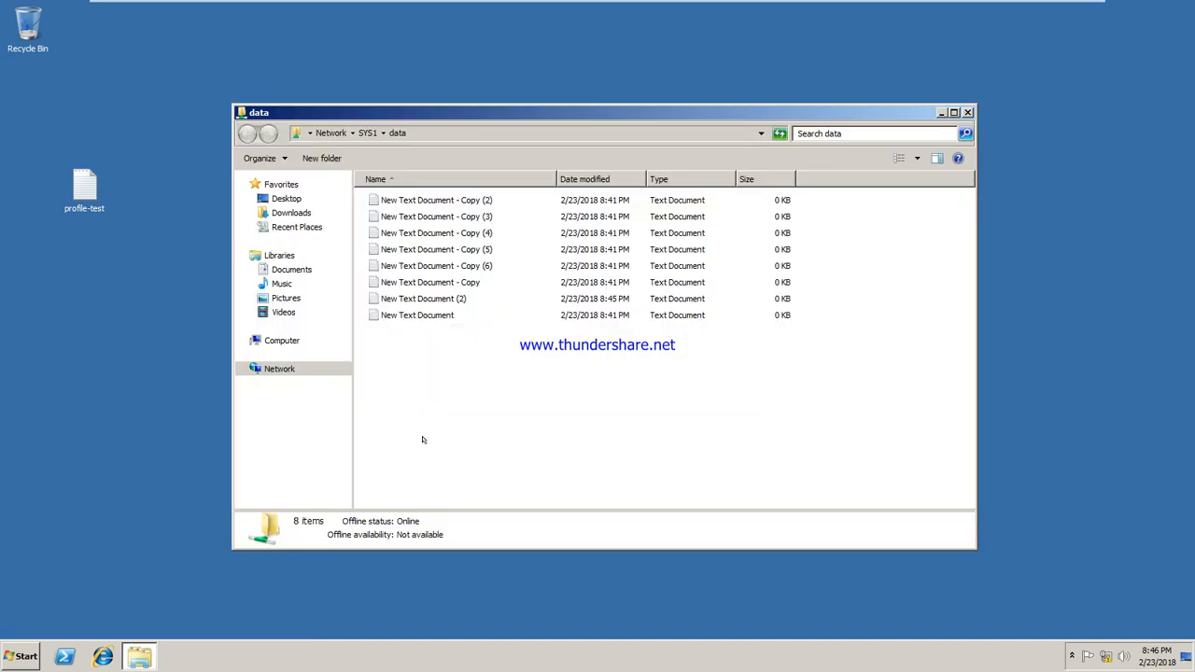
{"action": "right_click", "coordinate": [522, 363]}
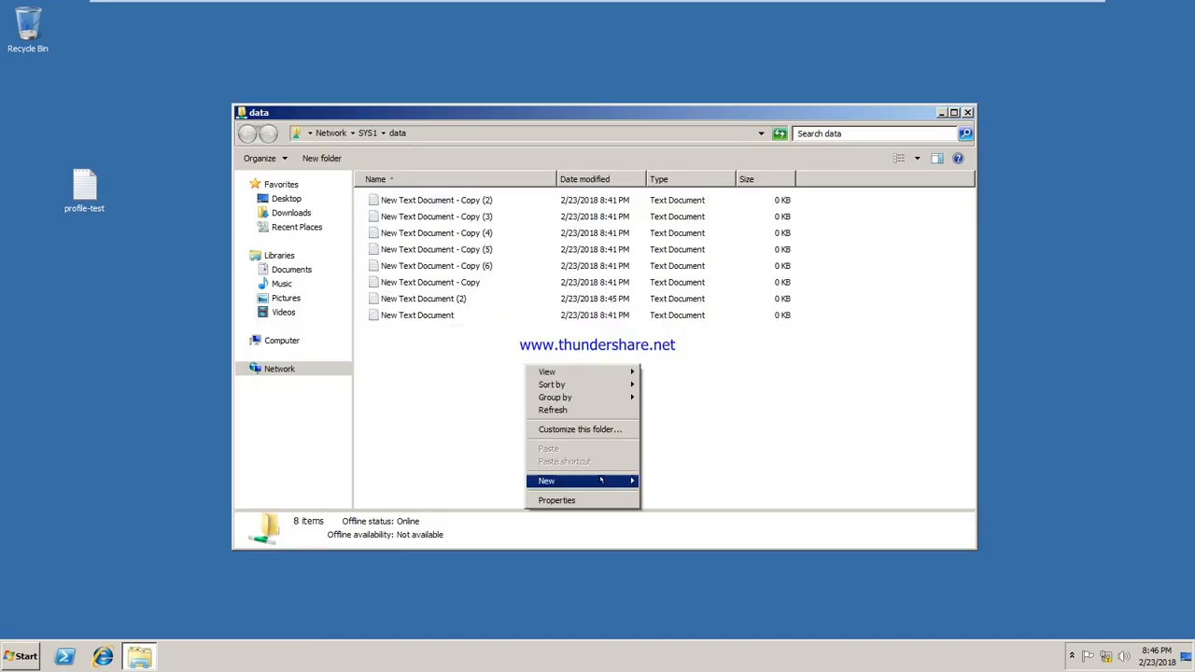
{"action": "mouse_move", "coordinate": [606, 480]}
{"action": "left_click", "coordinate": [680, 569]}
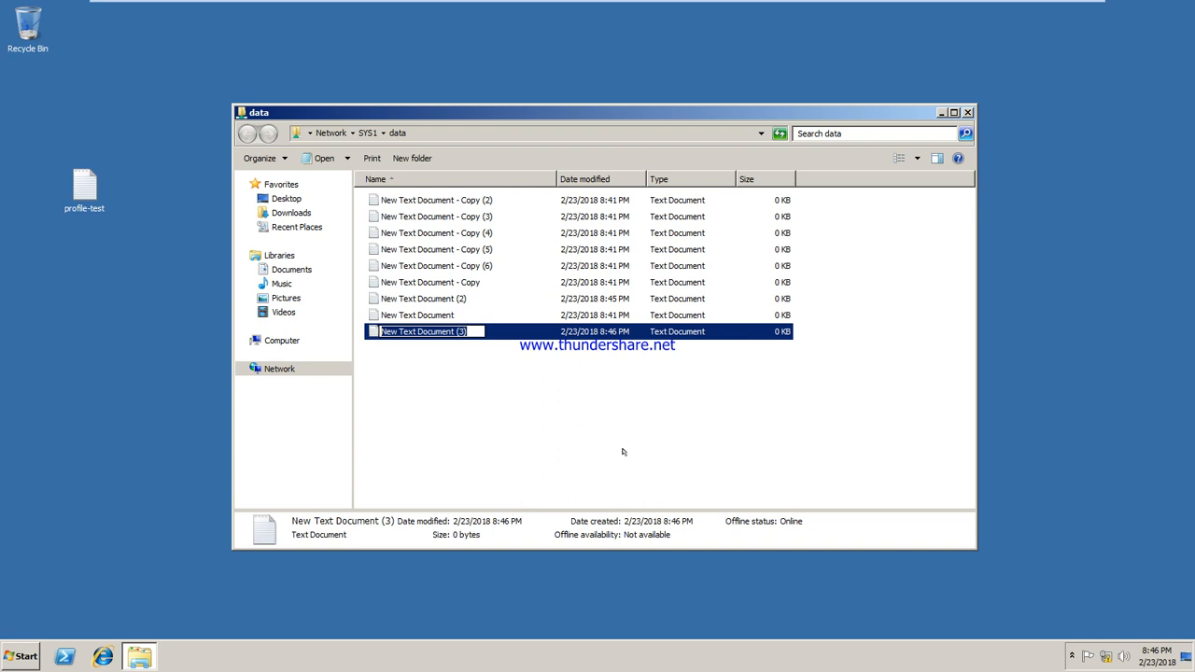
{"action": "key", "text": "Return"}
{"action": "key", "text": "Delete"}
{"action": "key", "text": "Return"}
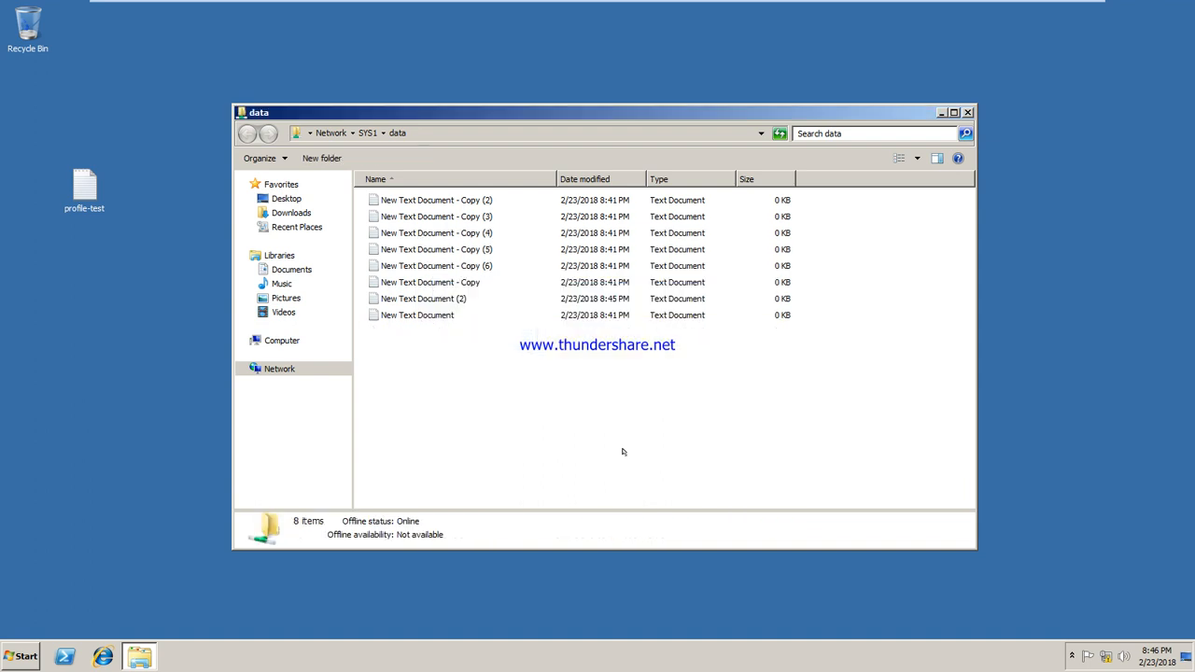
Type 'khgfjgdjgfd' into New Text Document, save it, and reopen it to verify
{"action": "double_click", "coordinate": [446, 315]}
{"action": "type", "text": "khgfjgdjgfd"}
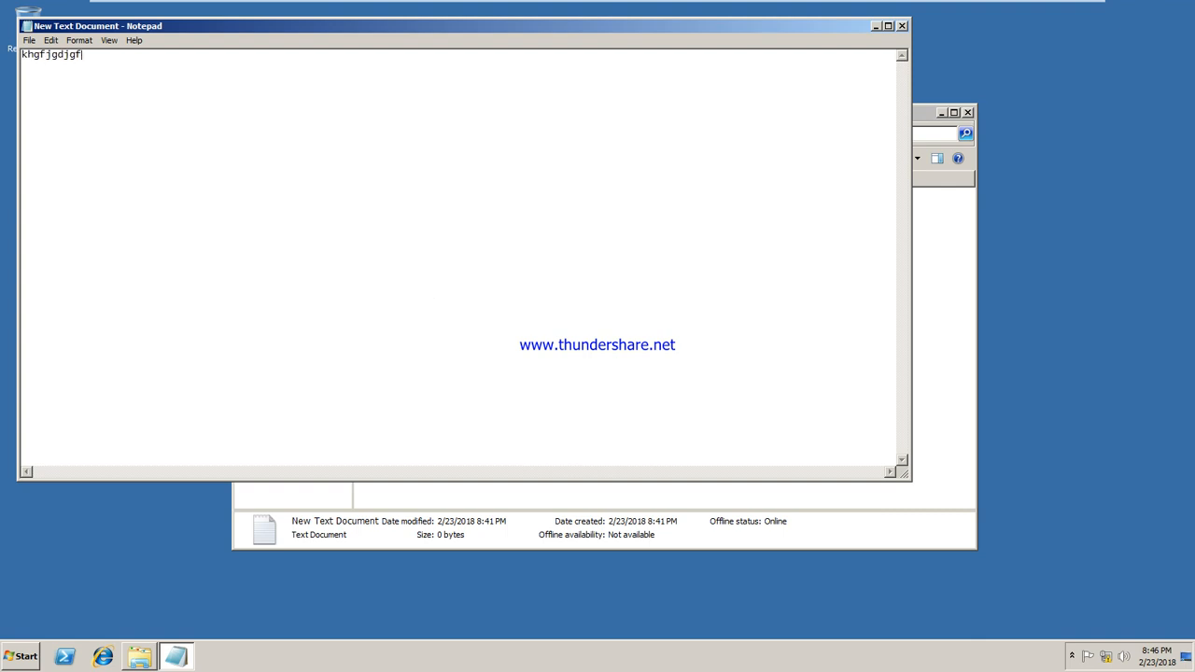
{"action": "left_click", "coordinate": [902, 26]}
{"action": "left_click", "coordinate": [581, 337]}
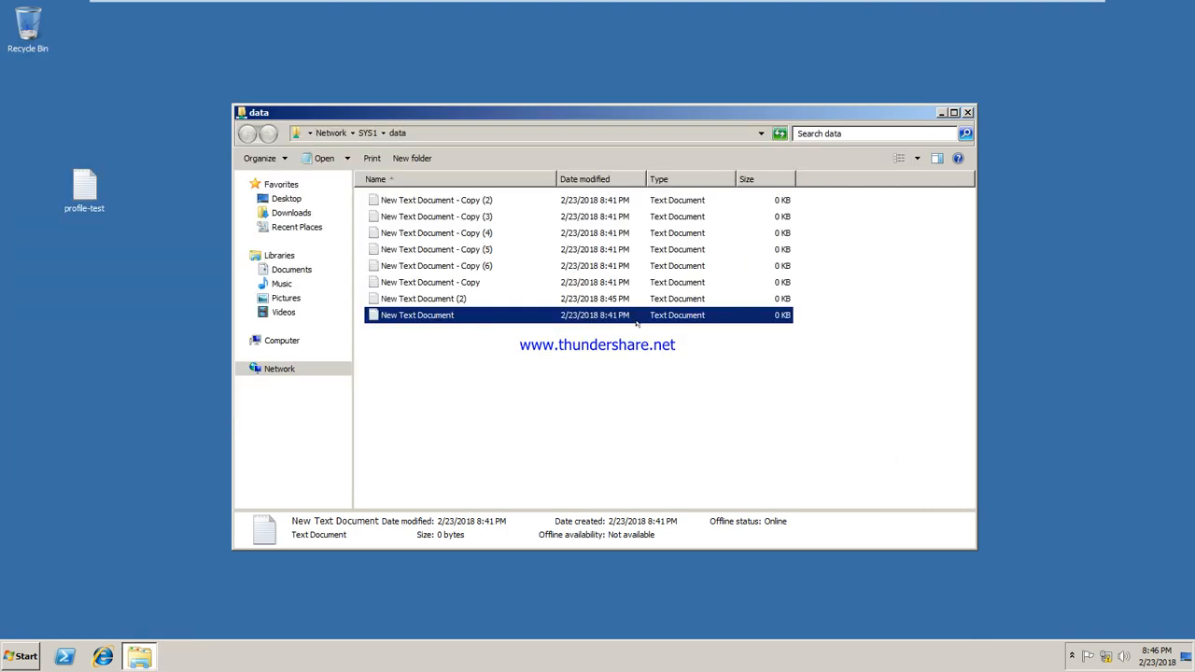
{"action": "double_click", "coordinate": [421, 316]}
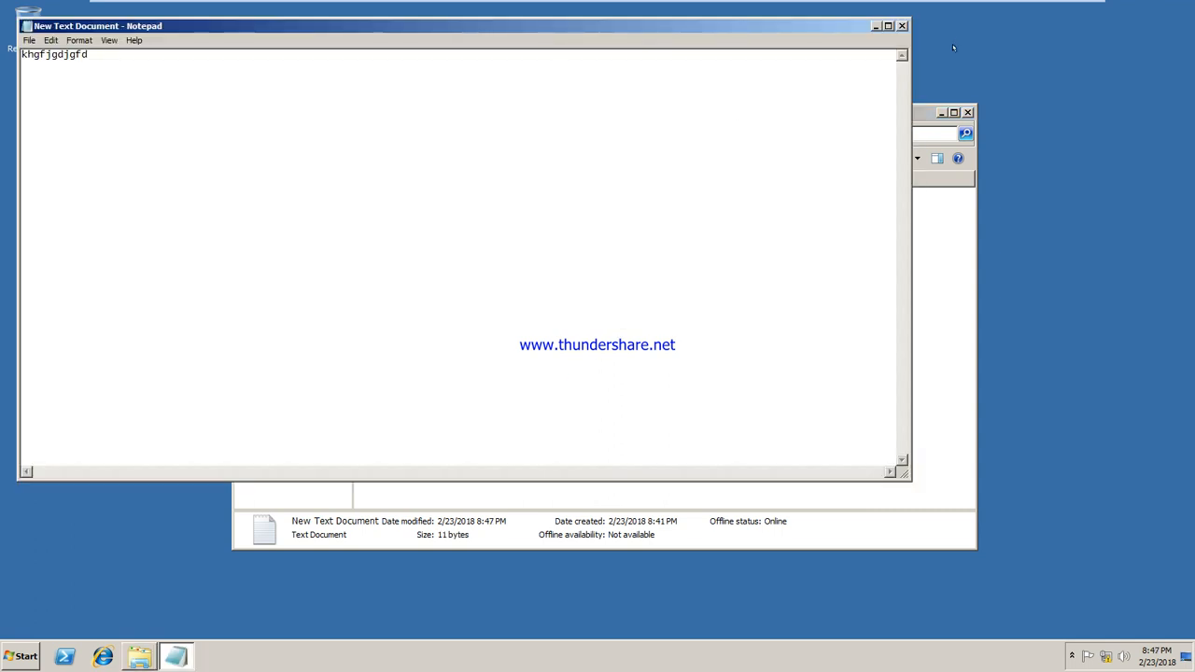
{"action": "left_click", "coordinate": [902, 25]}
{"action": "left_click", "coordinate": [967, 112]}
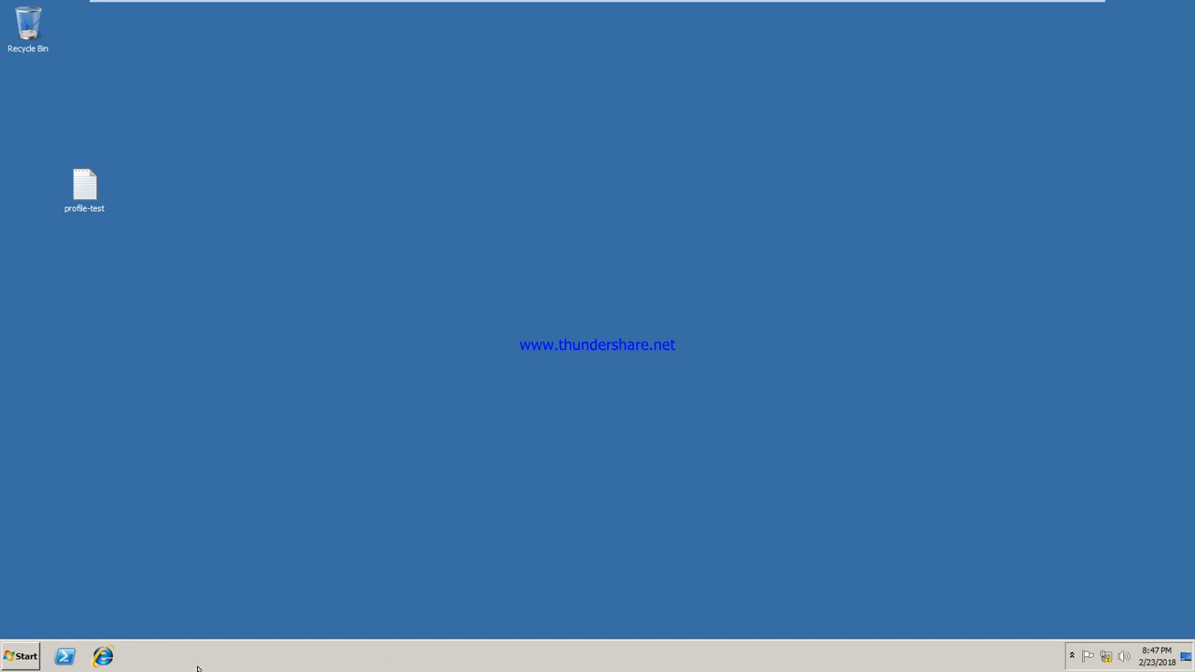
Log u7 off the Windows 7 client
{"action": "key", "text": "super"}
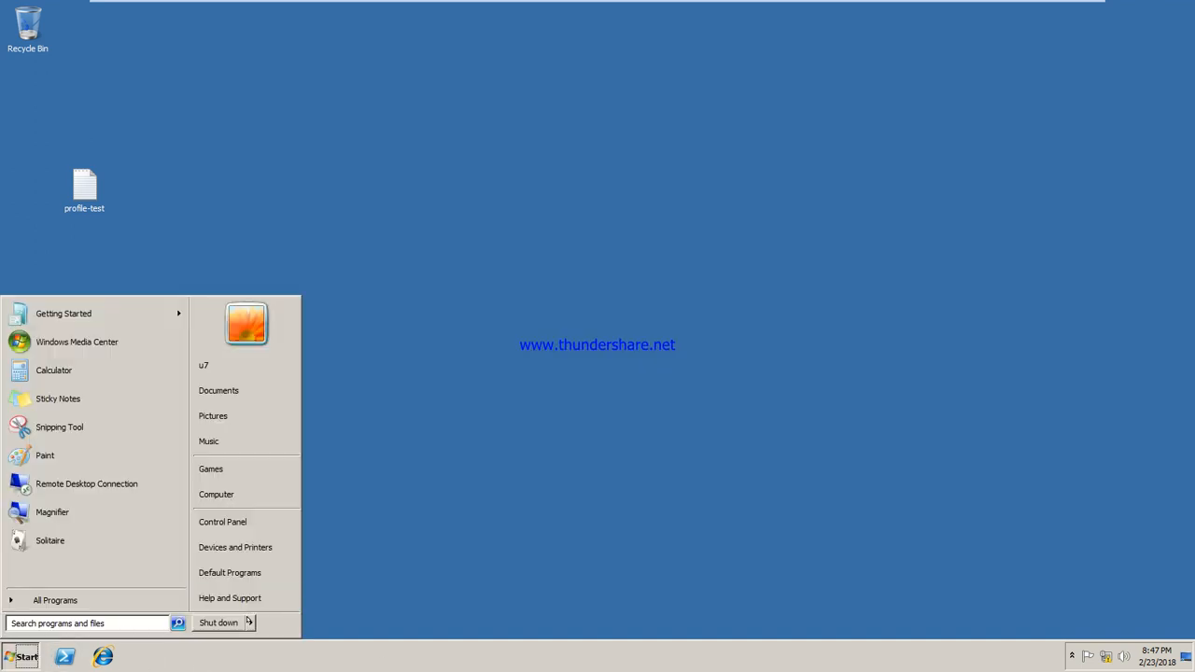
{"action": "mouse_move", "coordinate": [250, 623]}
{"action": "left_click", "coordinate": [278, 568]}
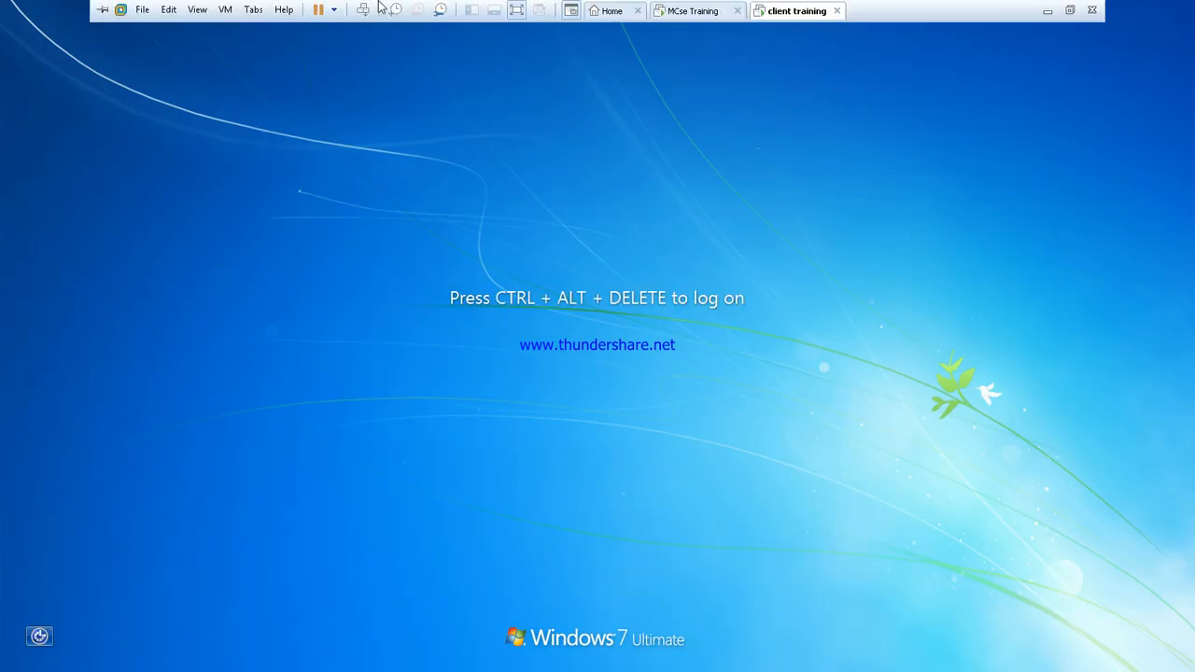
Attempt to log on as u8, dismiss the account restriction error, and return to the server
{"action": "left_click", "coordinate": [364, 9]}
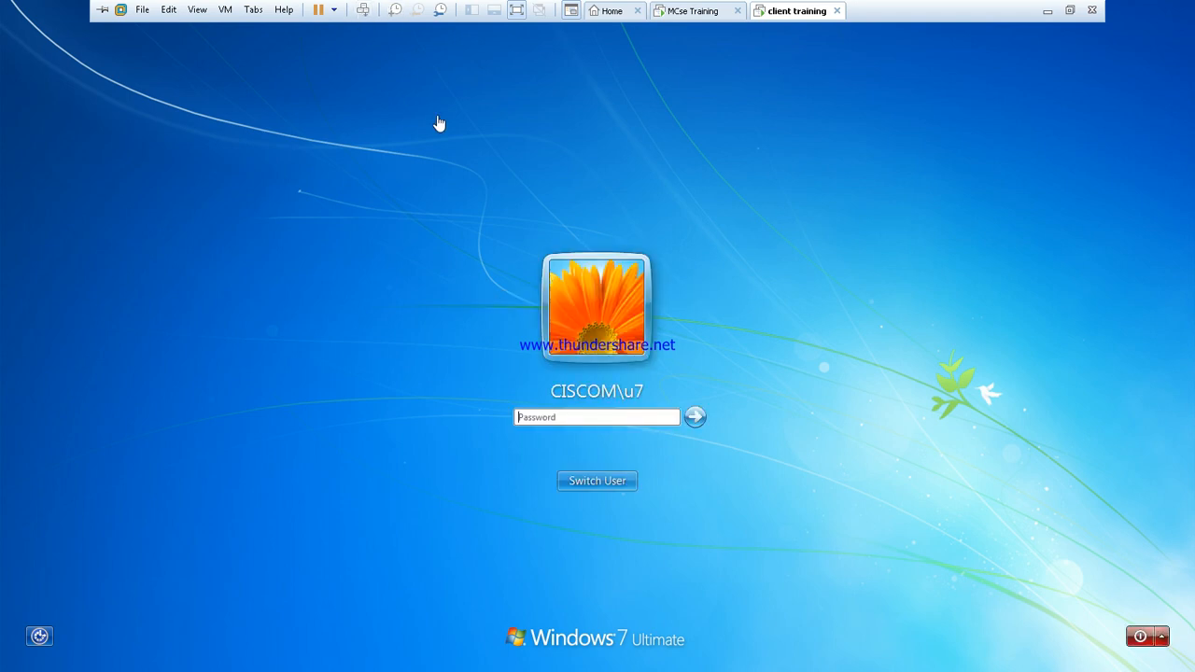
{"action": "left_click", "coordinate": [587, 482]}
{"action": "left_click", "coordinate": [669, 383]}
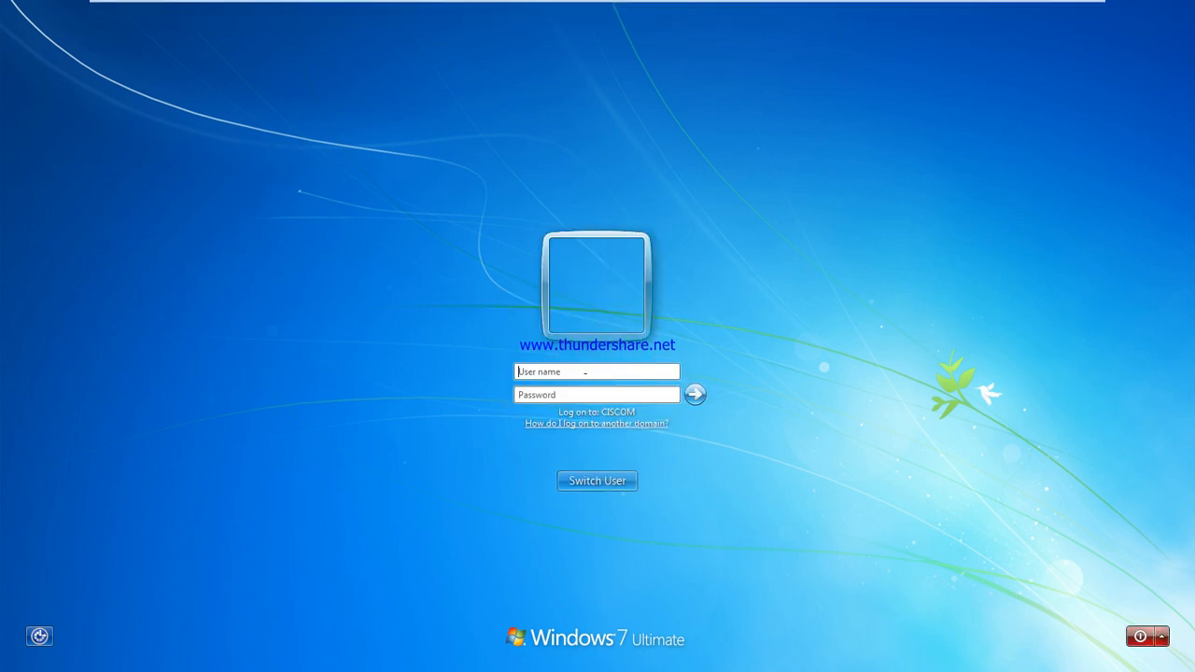
{"action": "type", "text": "u8"}
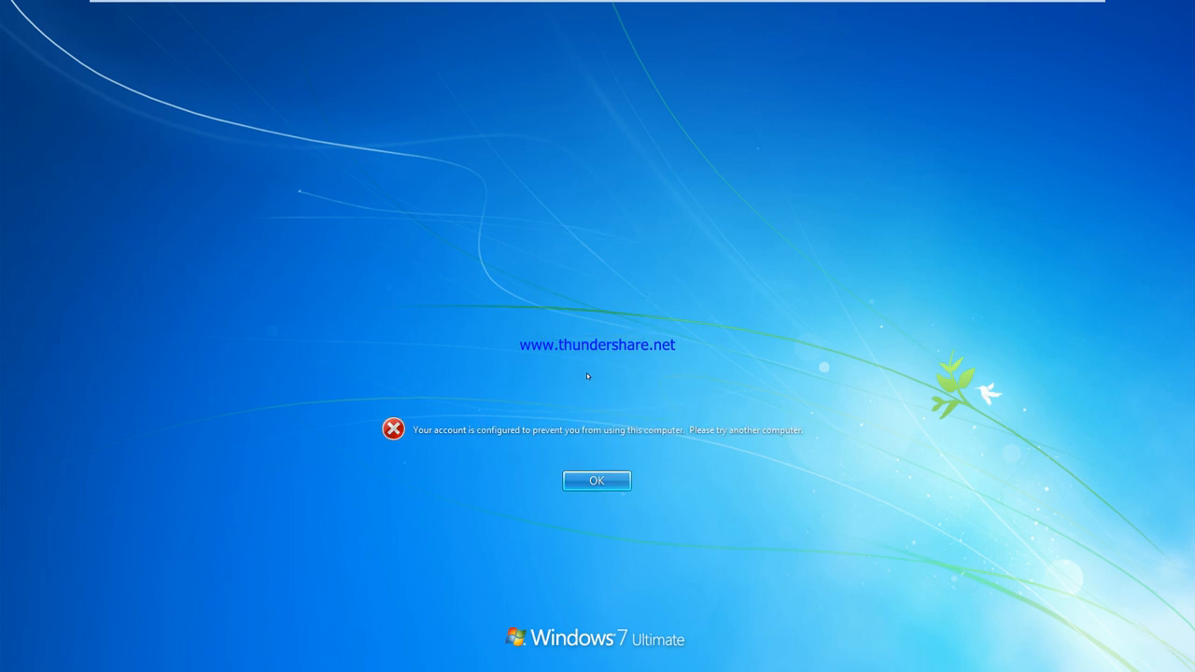
{"action": "key", "text": "Return"}
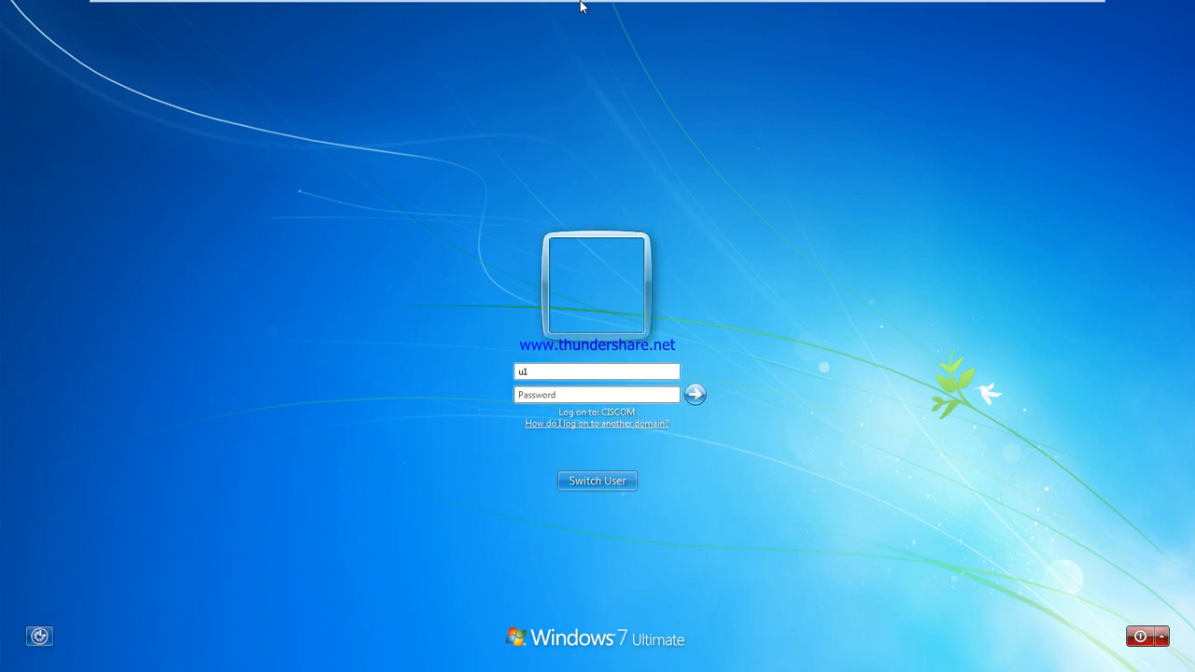
{"action": "mouse_move", "coordinate": [582, 6]}
{"action": "left_click", "coordinate": [694, 8]}
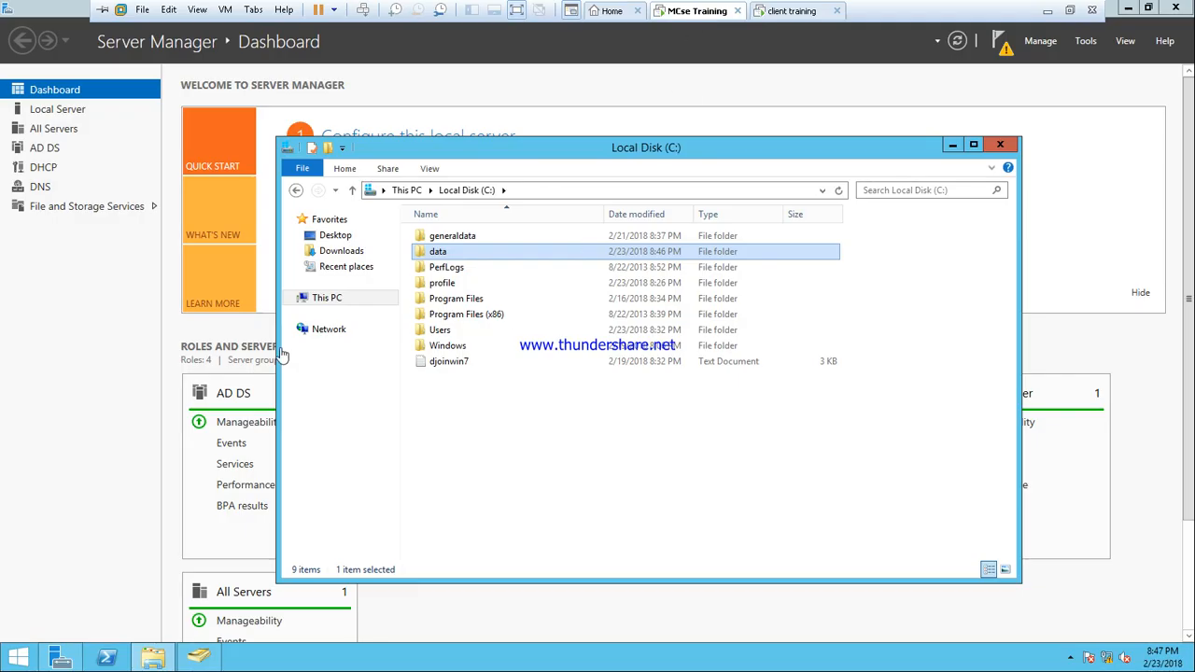
Change u1's Log On To setting from pc2 to All computers and apply it
{"action": "left_click", "coordinate": [198, 658]}
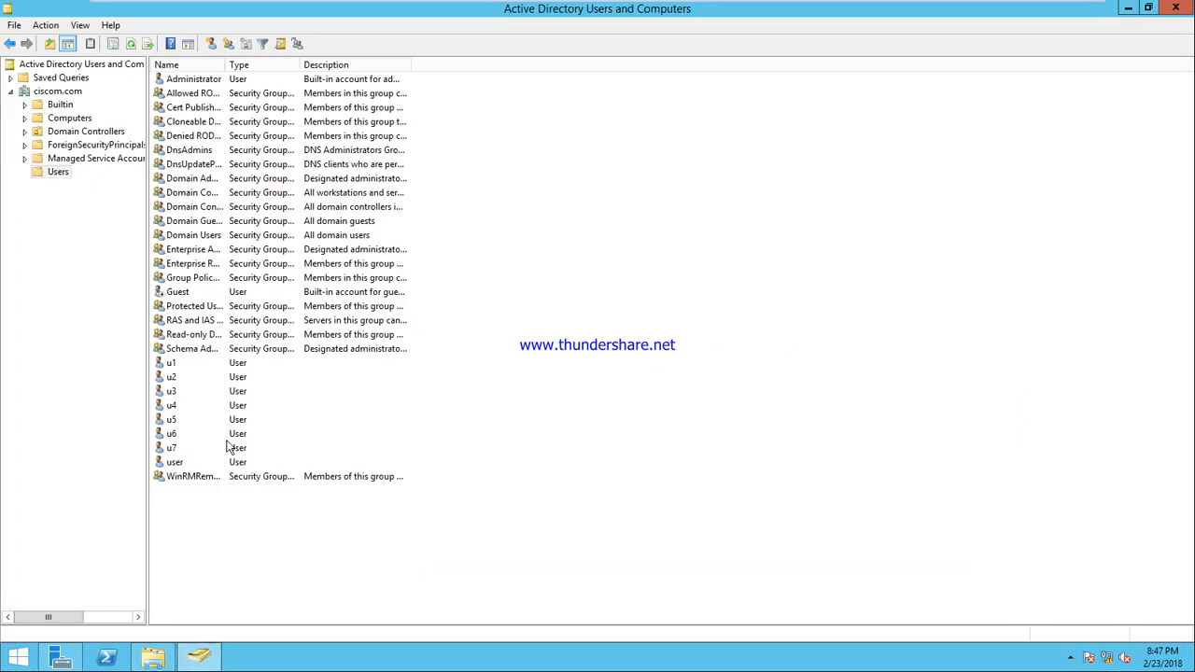
{"action": "right_click", "coordinate": [171, 364]}
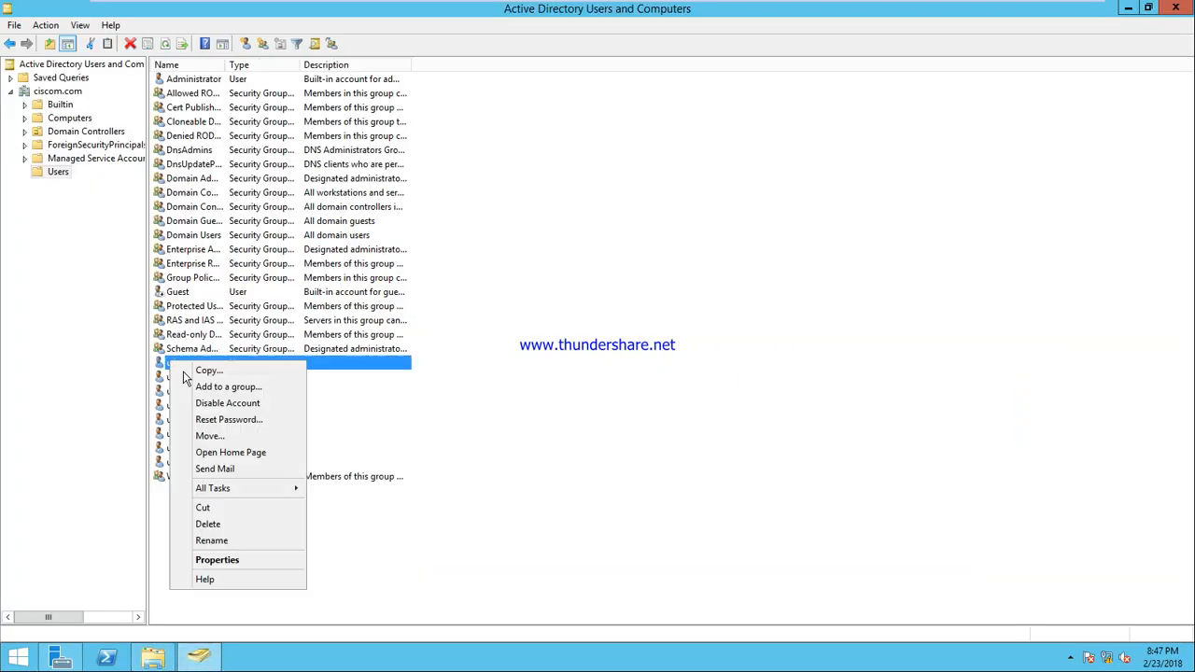
{"action": "left_click", "coordinate": [245, 563]}
{"action": "left_click", "coordinate": [574, 214]}
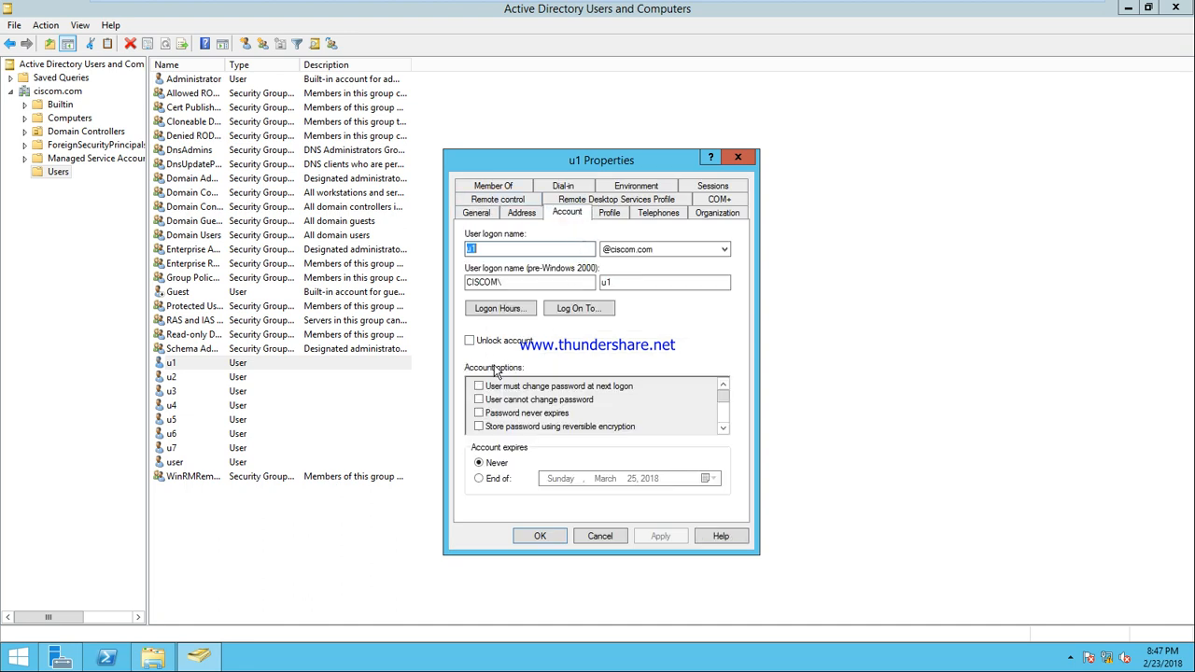
{"action": "left_click", "coordinate": [575, 310]}
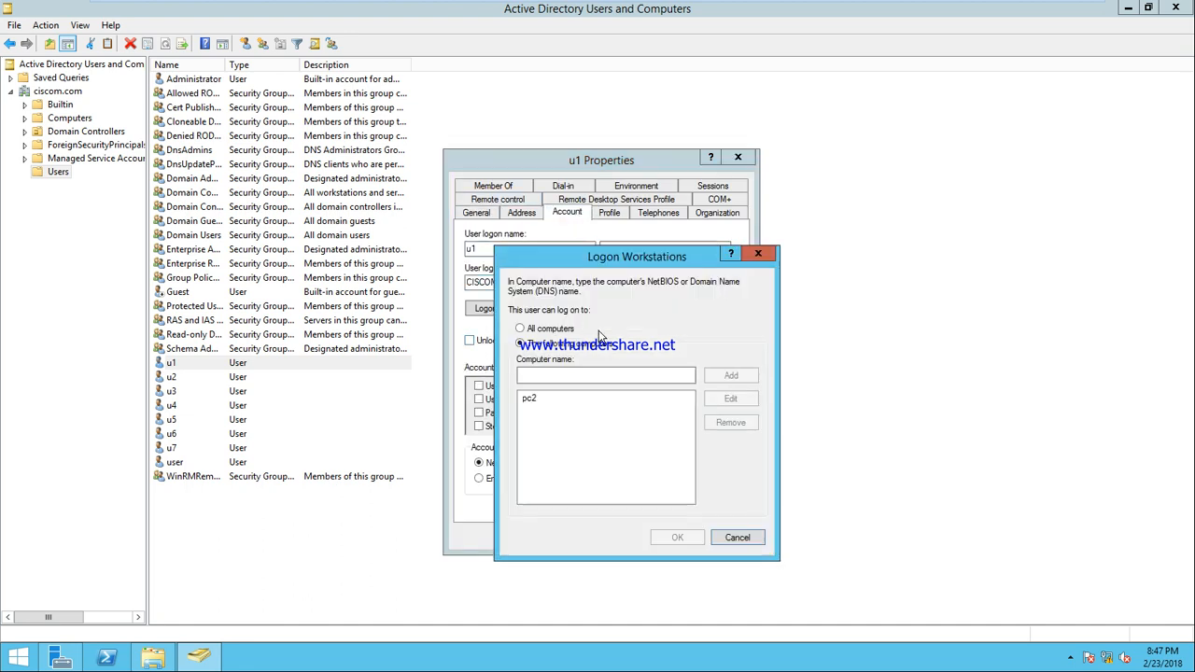
{"action": "left_click", "coordinate": [534, 331]}
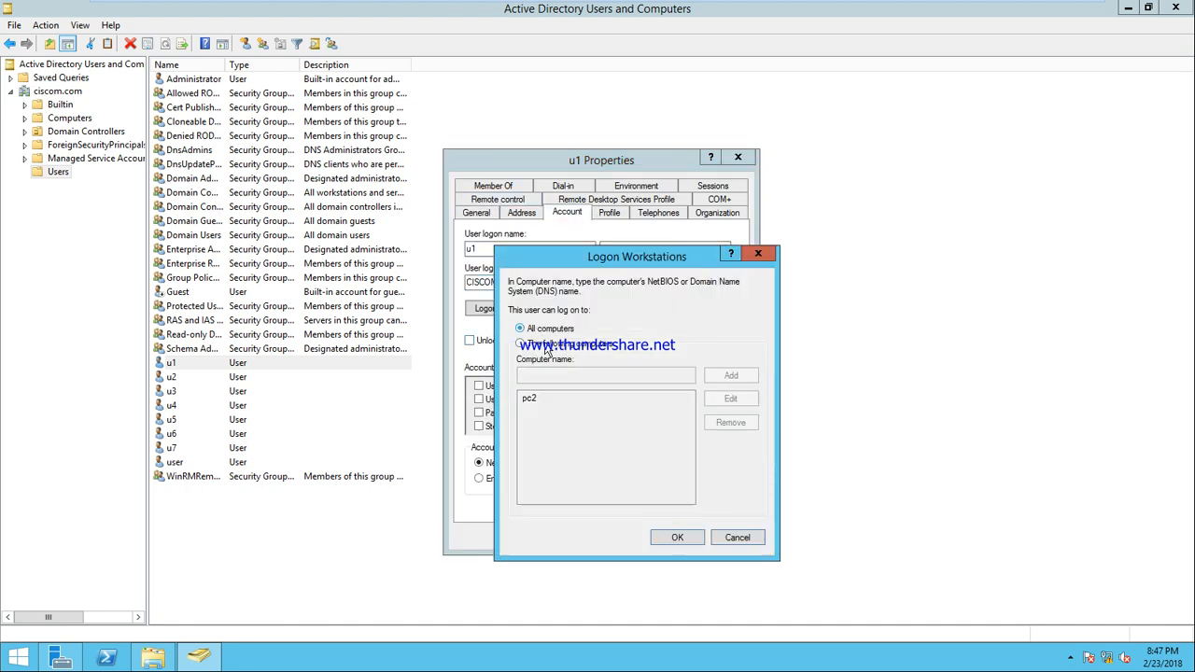
{"action": "left_click", "coordinate": [671, 539]}
{"action": "left_click", "coordinate": [660, 536]}
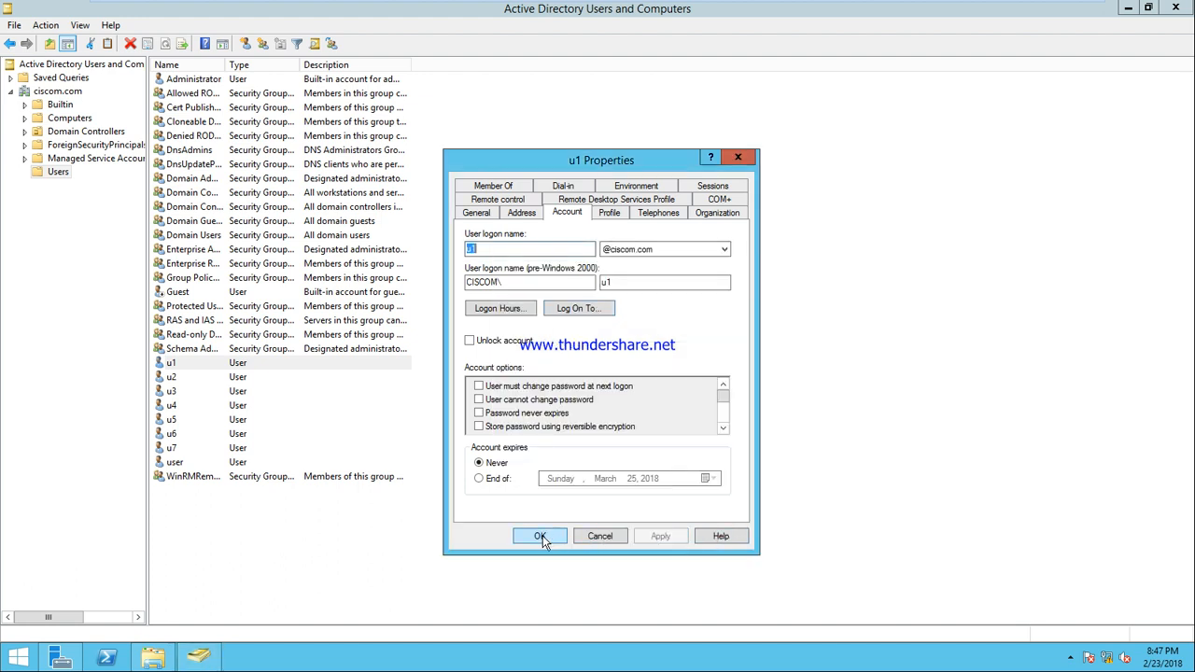
{"action": "left_click", "coordinate": [538, 536]}
{"action": "mouse_move", "coordinate": [691, 4]}
{"action": "left_click", "coordinate": [787, 11]}
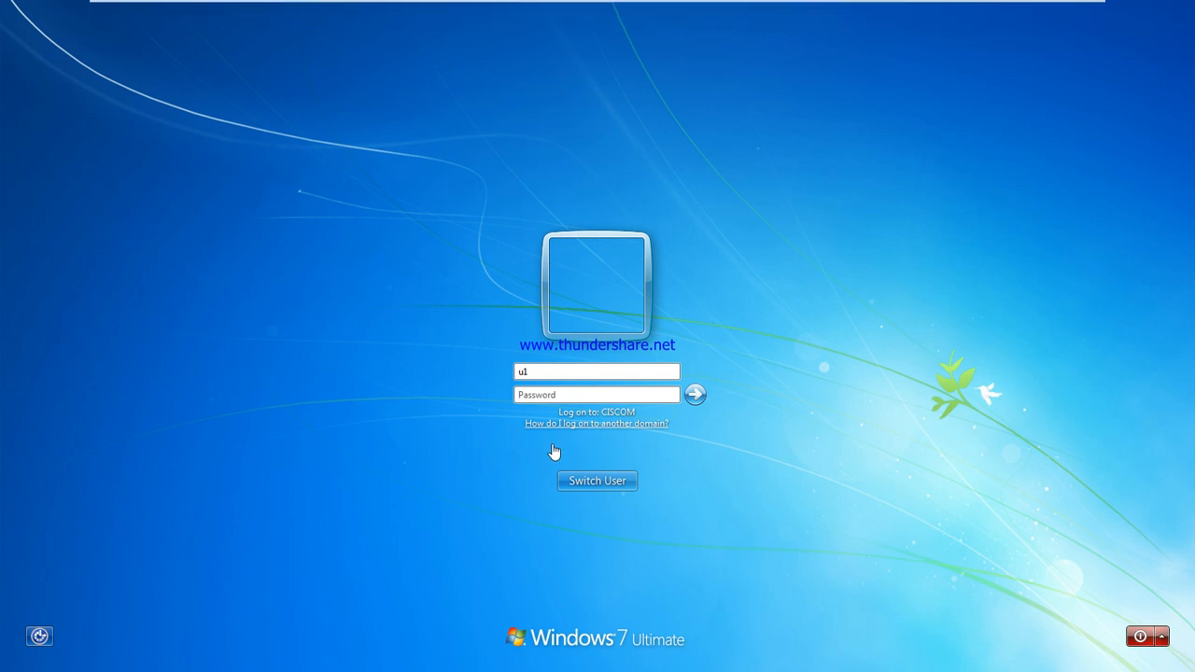
Sign in as u1 and open the \\SYS1\data share from Run
{"action": "key", "text": "Return"}
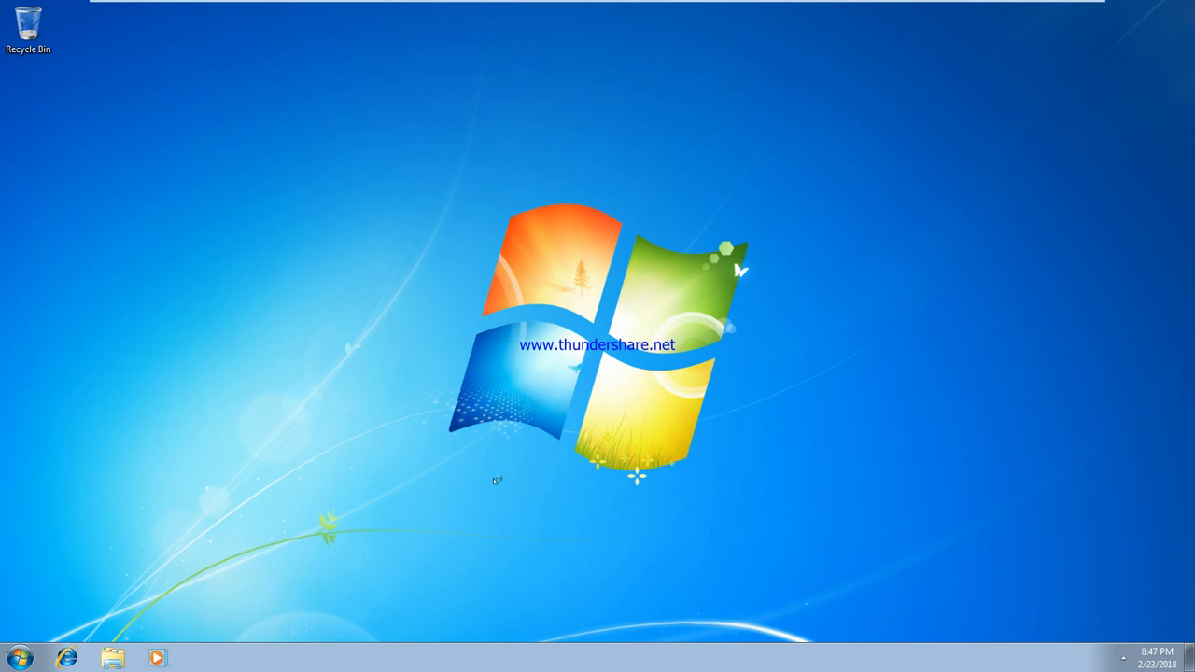
{"action": "key", "text": "super+r"}
{"action": "type", "text": "\\\\sys"}
{"action": "key", "text": "Down"}
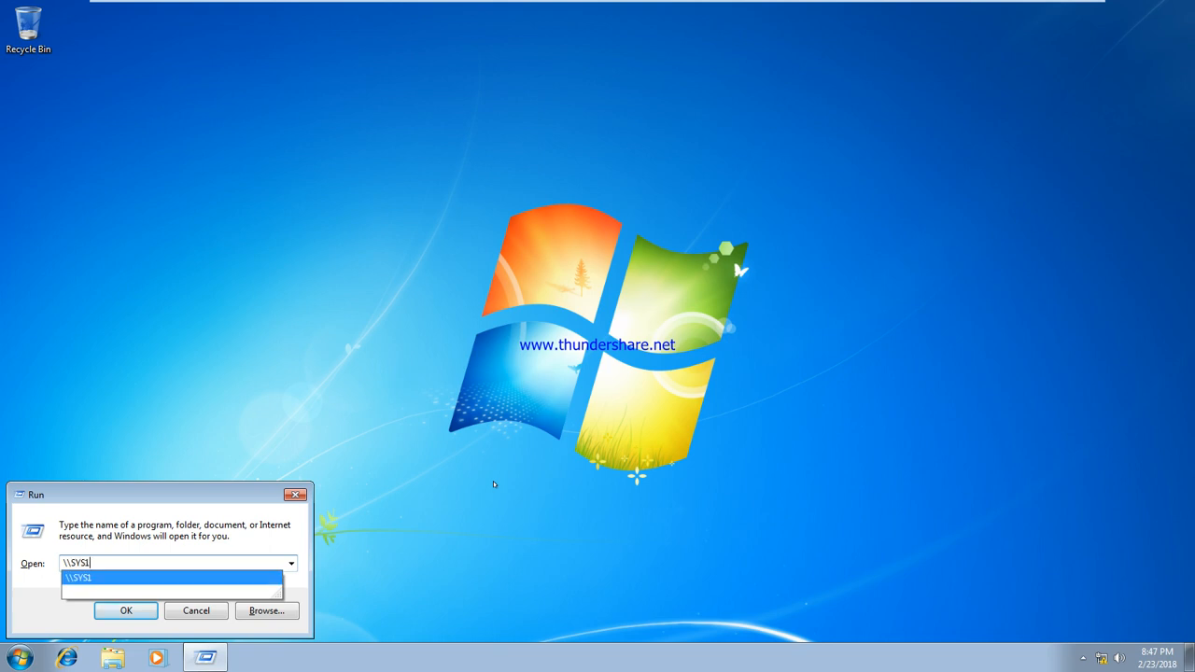
{"action": "type", "text": "\\"}
{"action": "key", "text": "Down"}
{"action": "key", "text": "Return"}
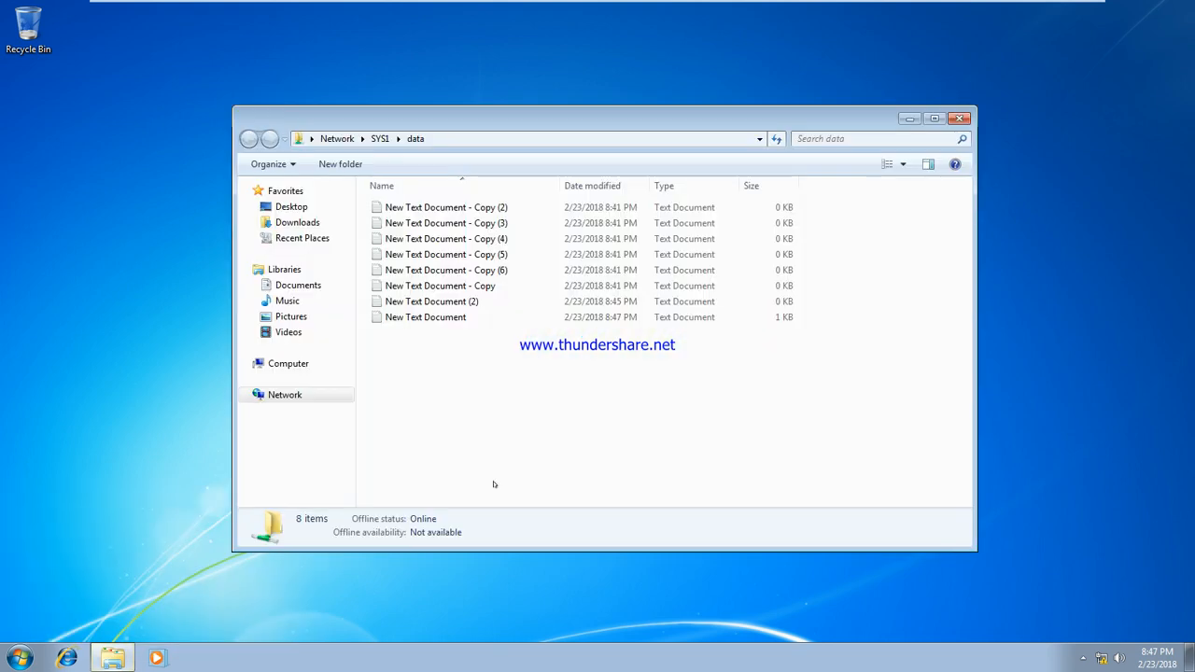
Try deleting New Text Document and creating a new text document; both are denied
{"action": "left_click", "coordinate": [446, 317]}
{"action": "key", "text": "Delete"}
{"action": "key", "text": "Return"}
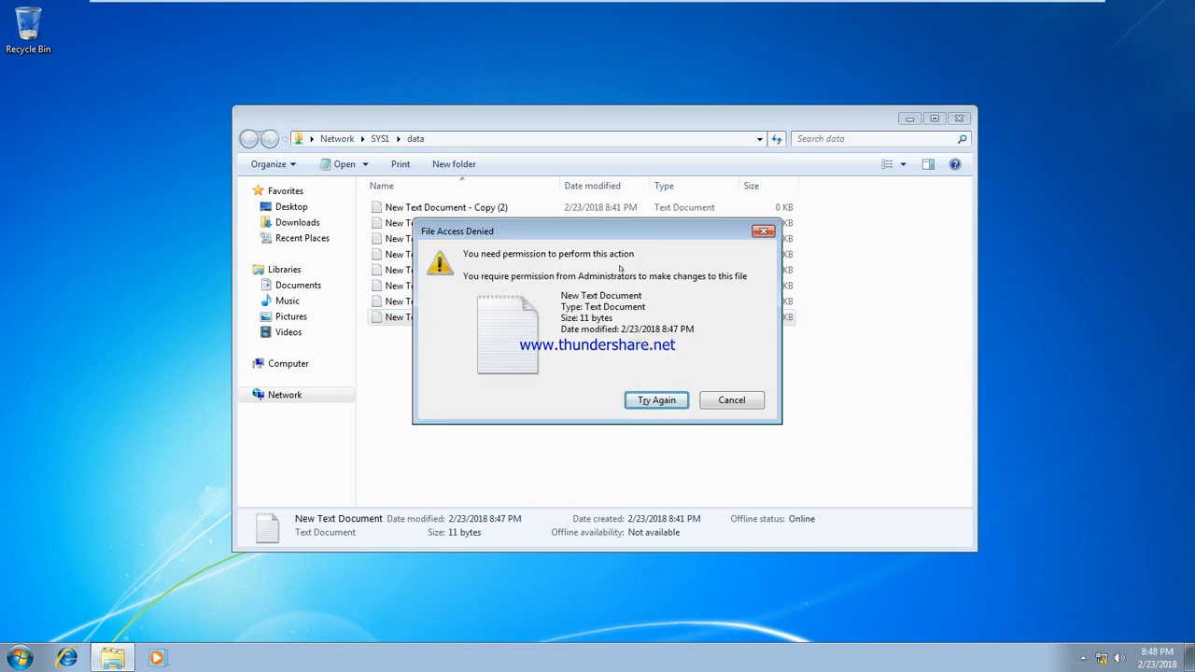
{"action": "left_click", "coordinate": [764, 231]}
{"action": "right_click", "coordinate": [557, 345]}
{"action": "mouse_move", "coordinate": [633, 496]}
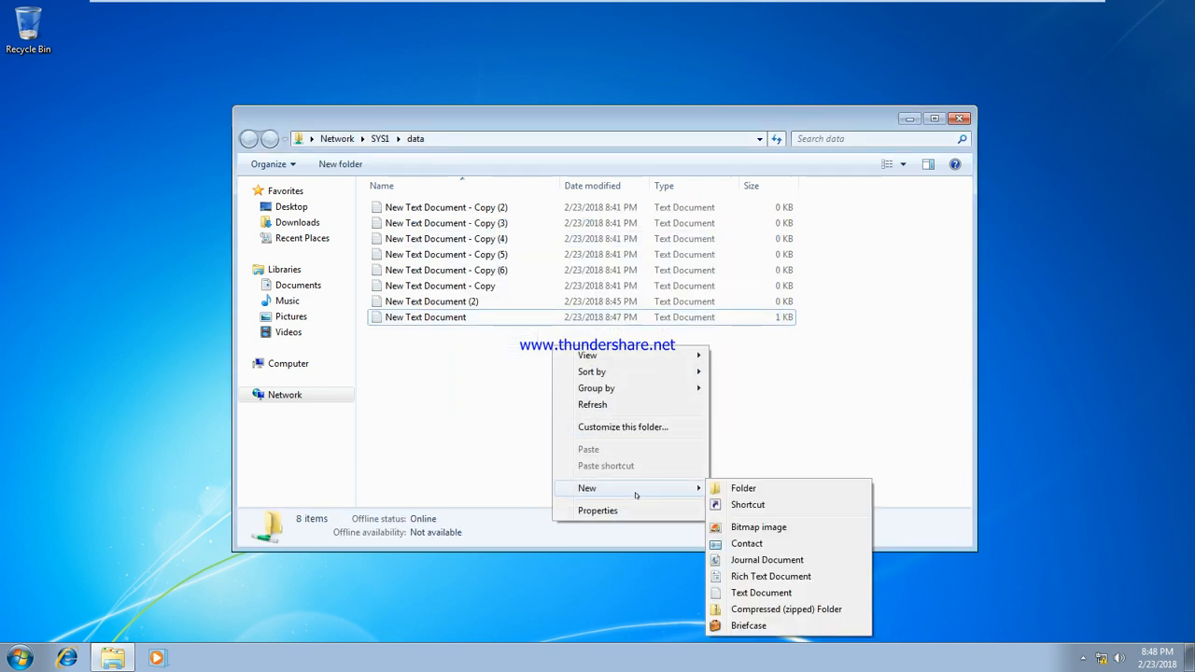
{"action": "left_click", "coordinate": [761, 592]}
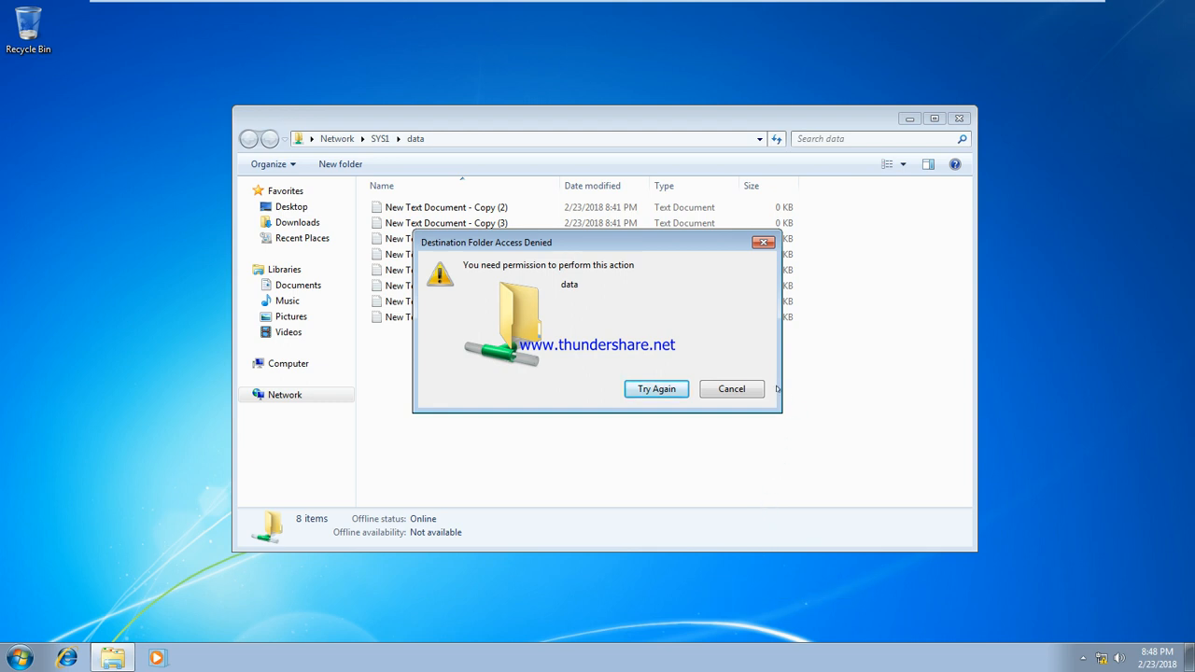
{"action": "left_click", "coordinate": [727, 390]}
Add the line ';lsmfdalajdsf' to New Text Document from the data share and choose Save on closing
{"action": "double_click", "coordinate": [444, 318]}
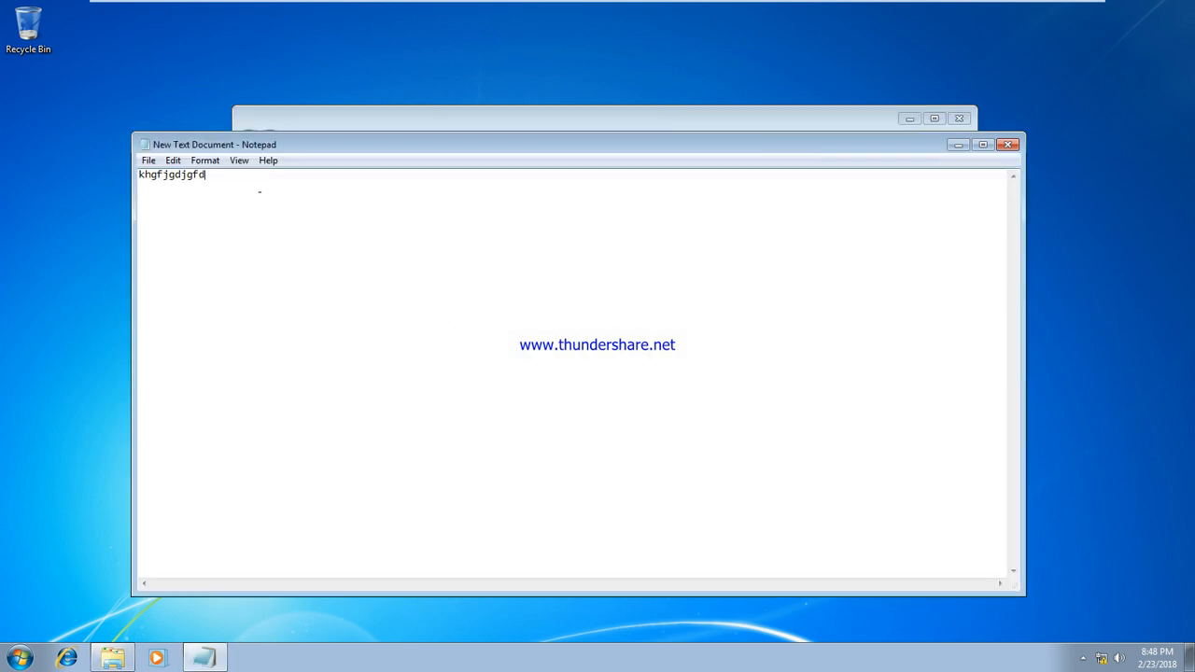
{"action": "type", "text": ";lsmfdalajdsf"}
{"action": "left_click", "coordinate": [1007, 144]}
{"action": "left_click", "coordinate": [558, 333]}
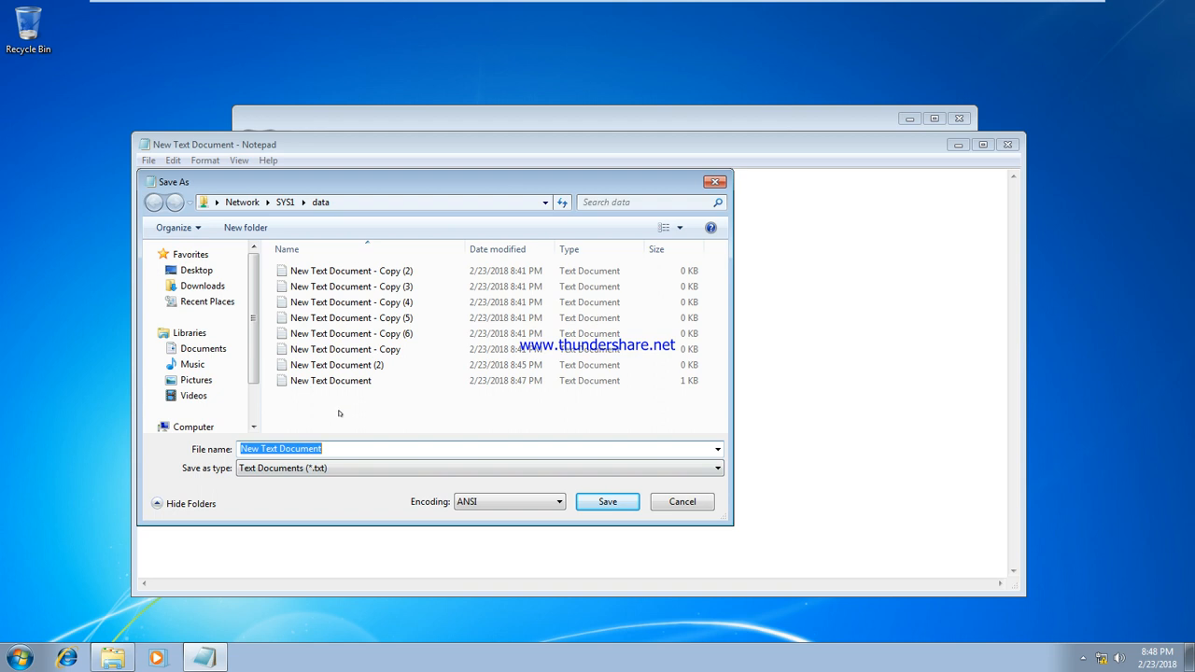
Try to overwrite New Text Document.txt on \\SYS1\data and dismiss the Access is denied error
{"action": "left_click", "coordinate": [608, 502]}
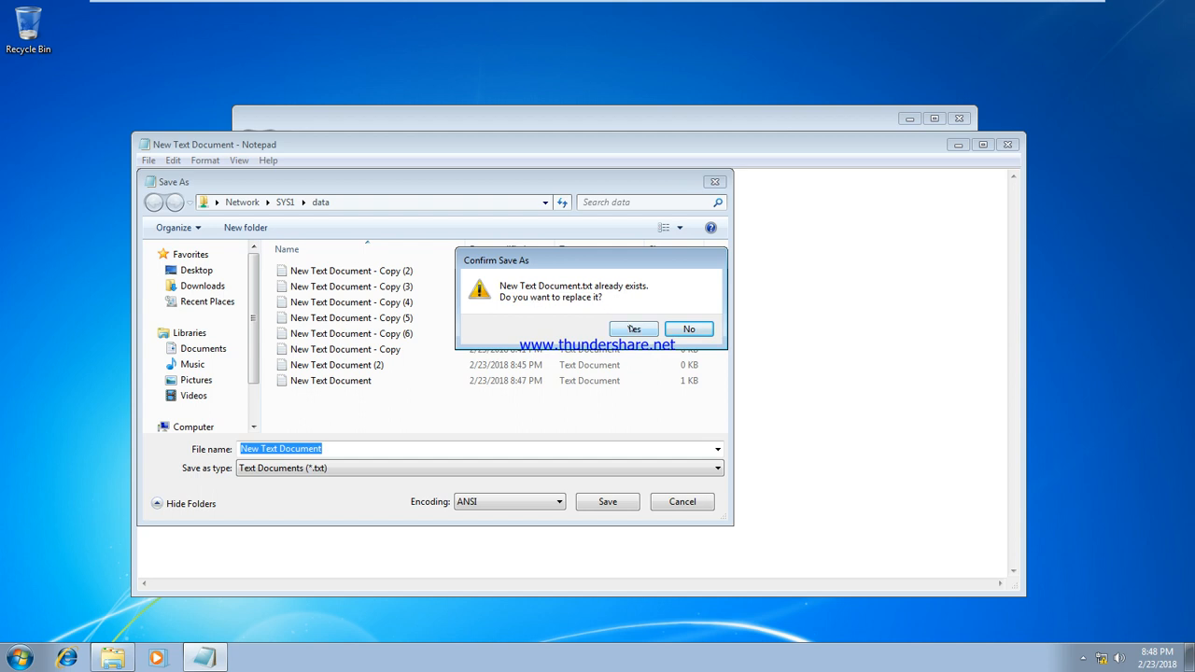
{"action": "left_click", "coordinate": [632, 329]}
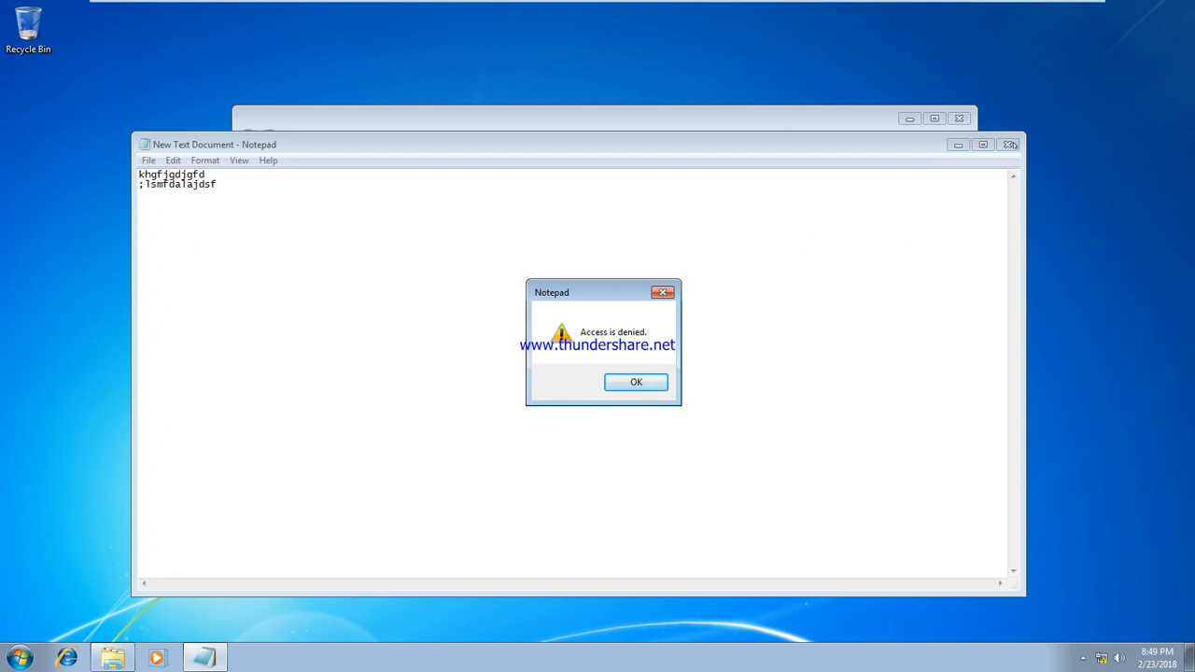
{"action": "left_click", "coordinate": [636, 382]}
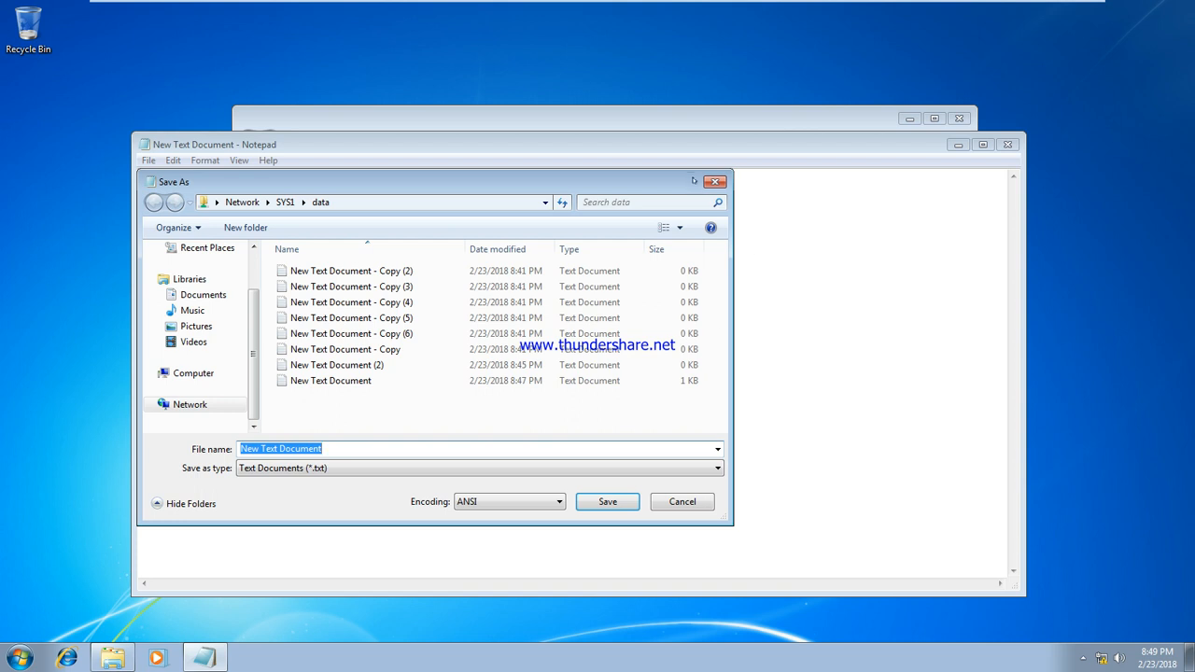
Cancel saving, close Notepad without saving, and go back up to SYS1's share list
{"action": "left_click", "coordinate": [715, 182]}
{"action": "left_click", "coordinate": [1008, 144]}
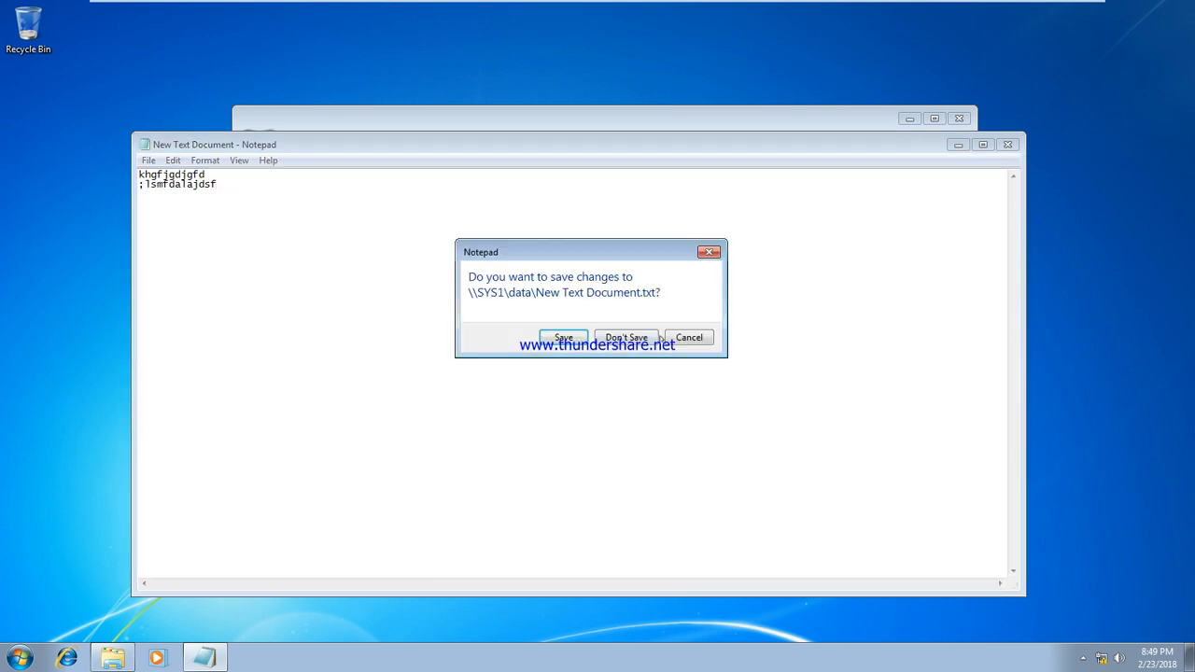
{"action": "left_click", "coordinate": [636, 338]}
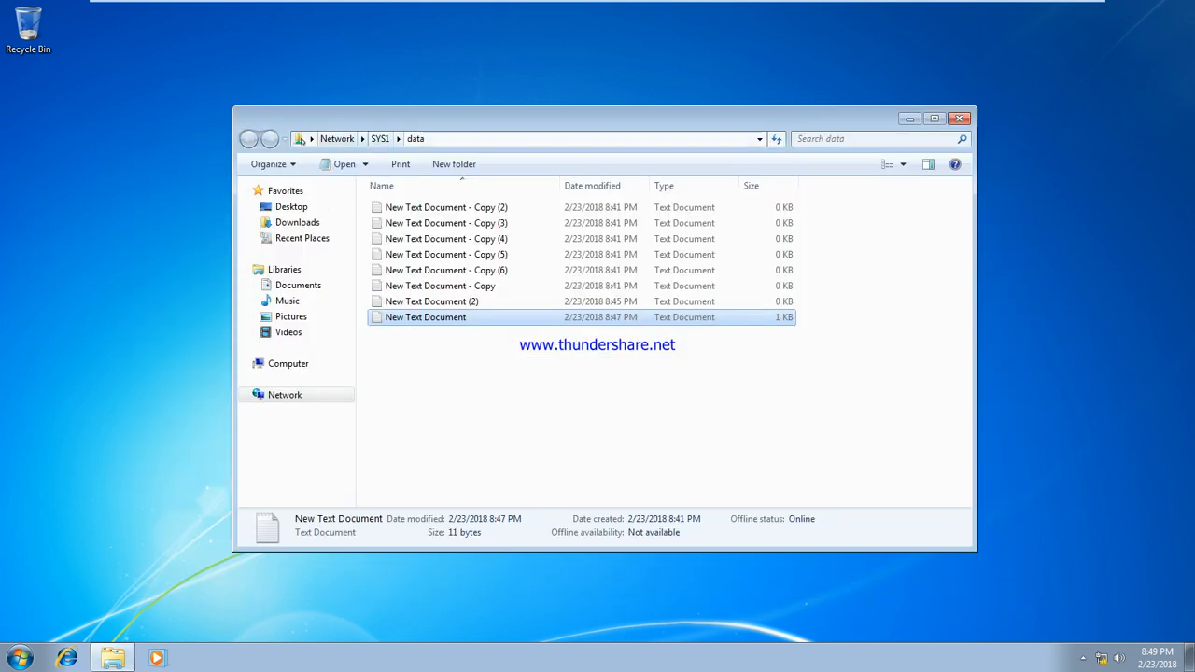
{"action": "left_click", "coordinate": [391, 139]}
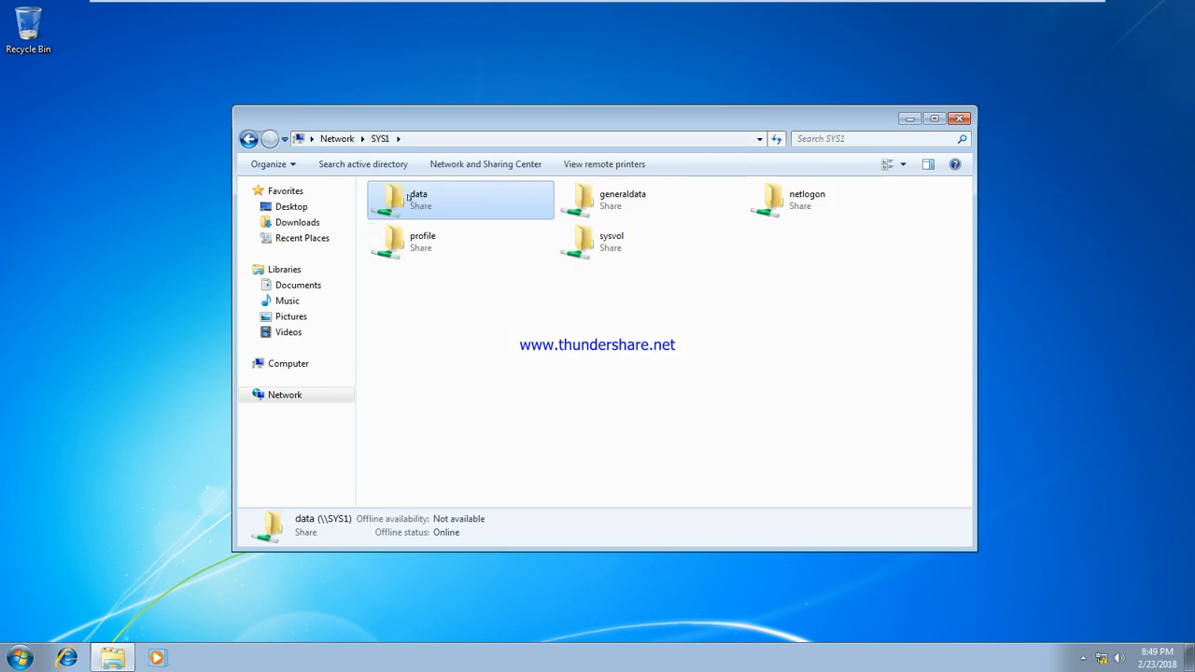
Add u2 to the data share's Security permissions list from the client
{"action": "right_click", "coordinate": [409, 197]}
{"action": "left_click", "coordinate": [492, 348]}
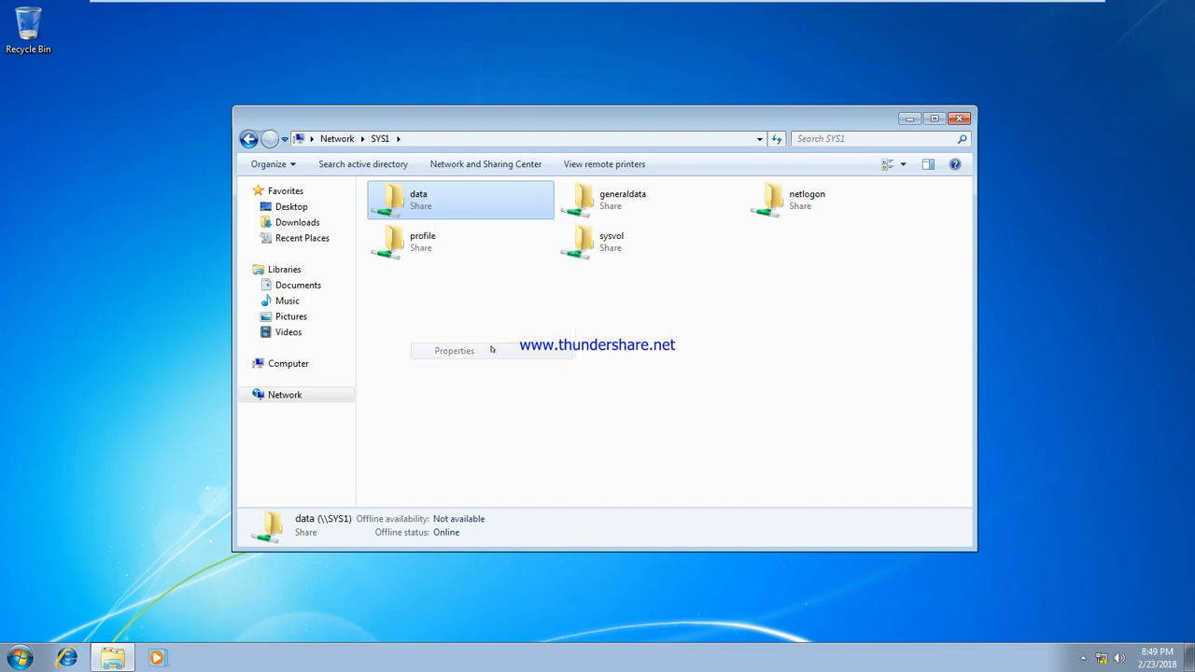
{"action": "left_click", "coordinate": [513, 231]}
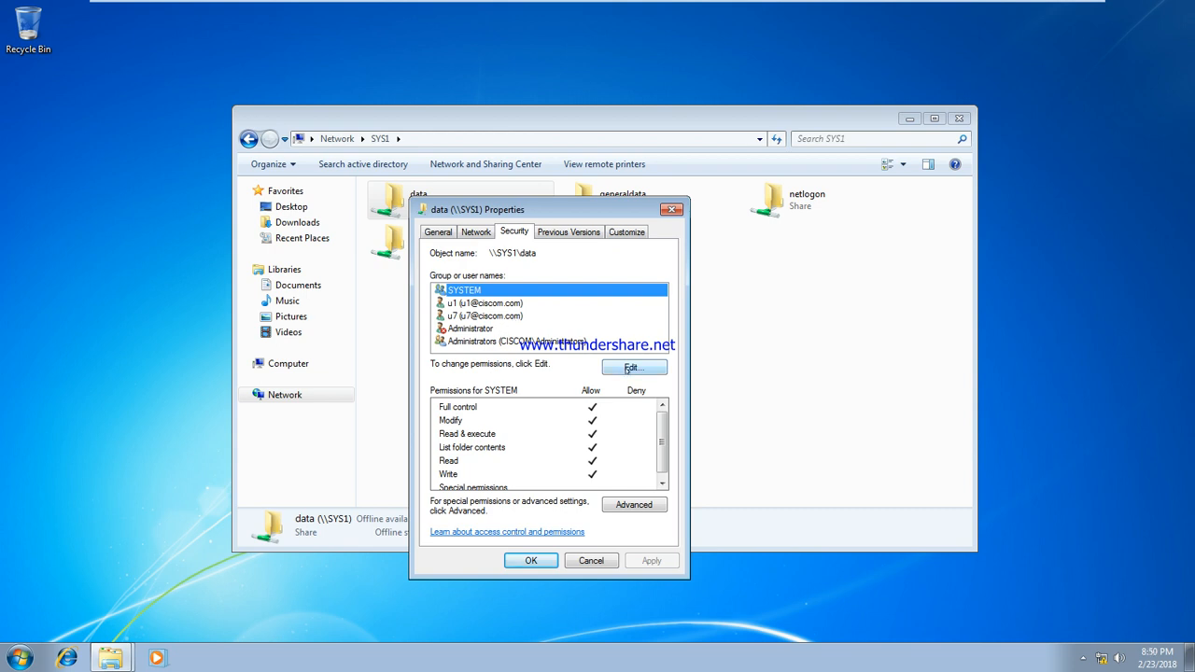
{"action": "left_click", "coordinate": [629, 369]}
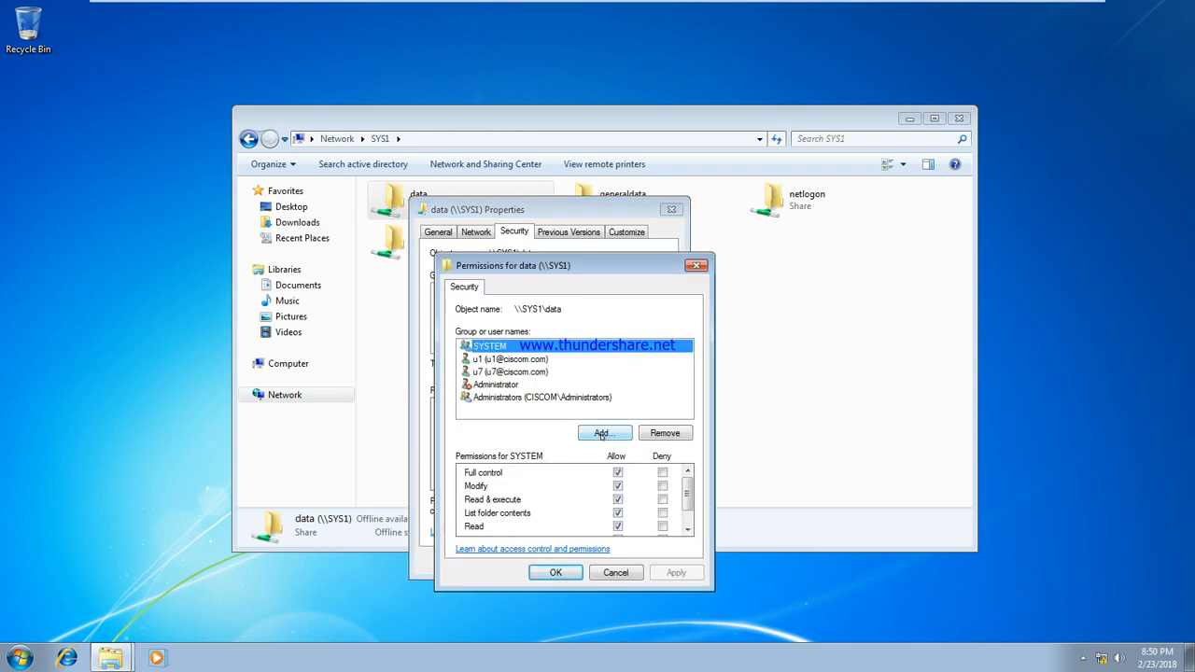
{"action": "left_click", "coordinate": [603, 435]}
{"action": "type", "text": "u2"}
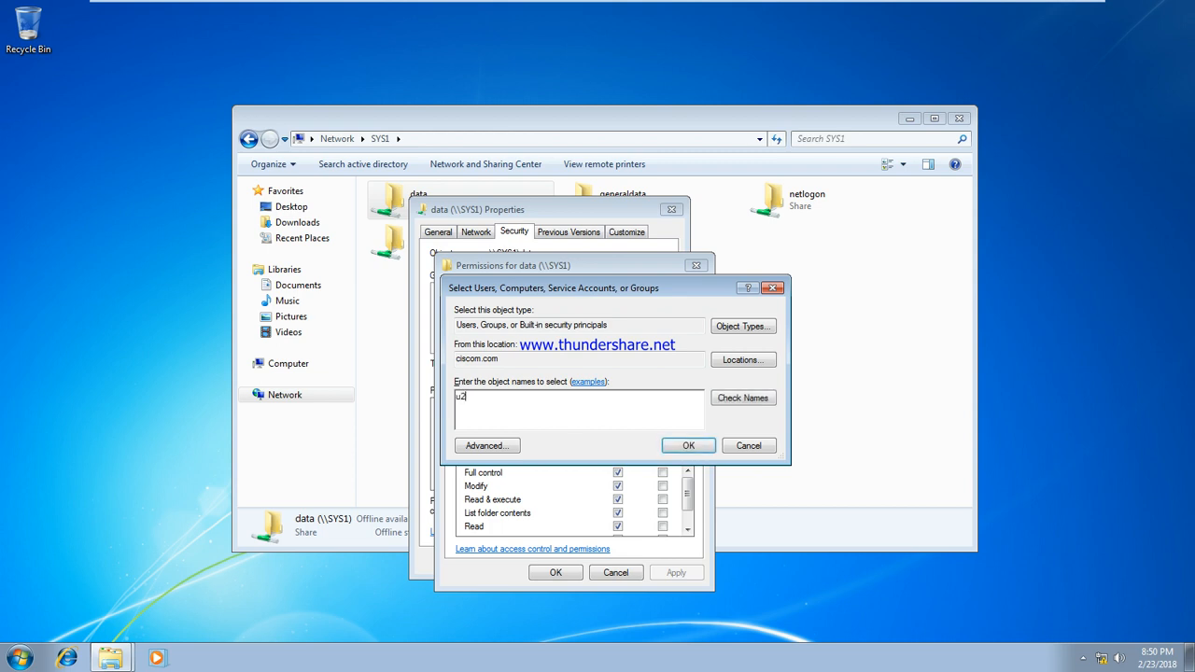
{"action": "left_click", "coordinate": [736, 400]}
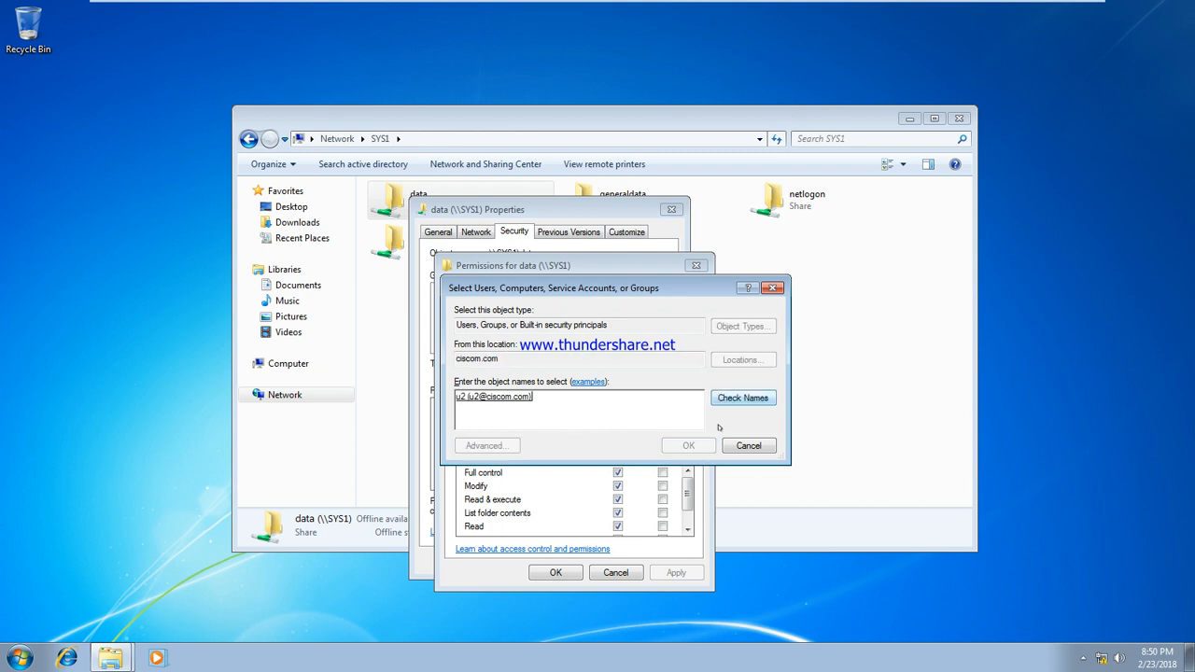
{"action": "left_click", "coordinate": [688, 446]}
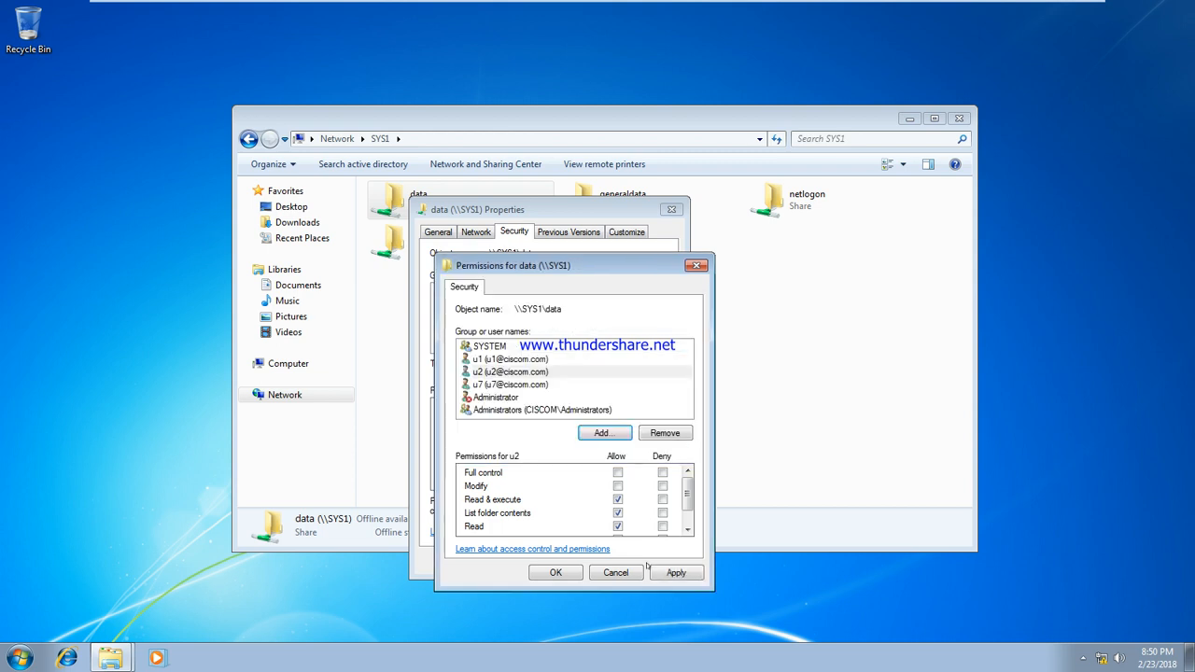
Apply u2's permissions, dismiss the access-denied errors, and close all the windows
{"action": "left_click", "coordinate": [677, 573]}
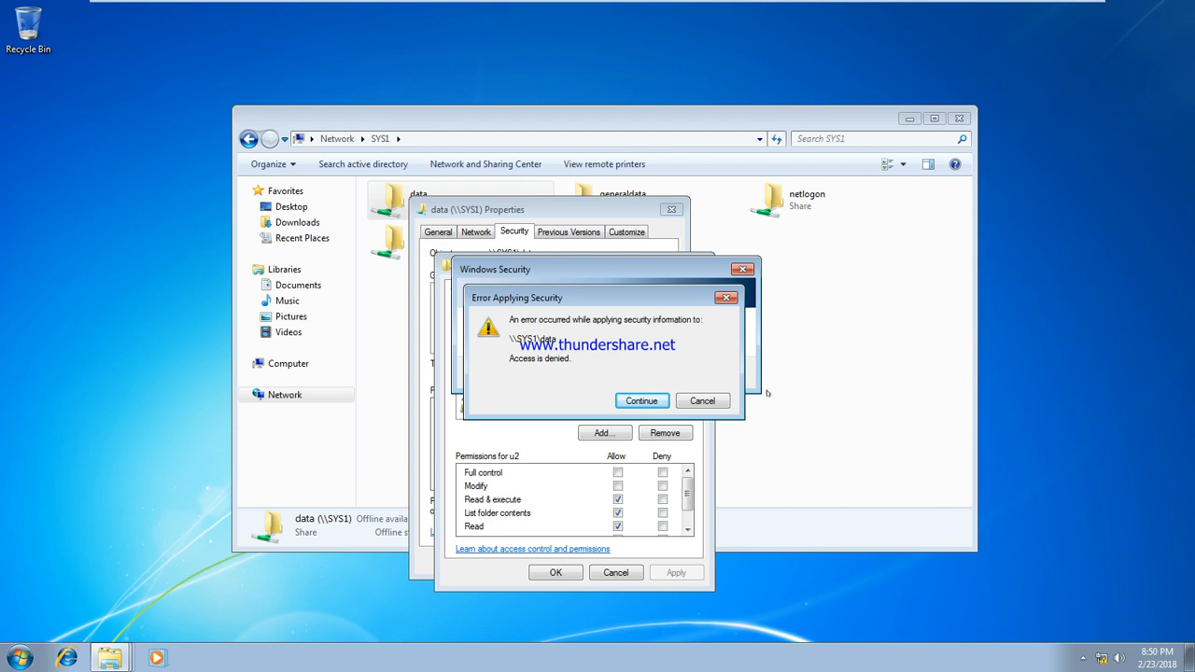
{"action": "left_click", "coordinate": [702, 401]}
{"action": "left_click", "coordinate": [759, 392]}
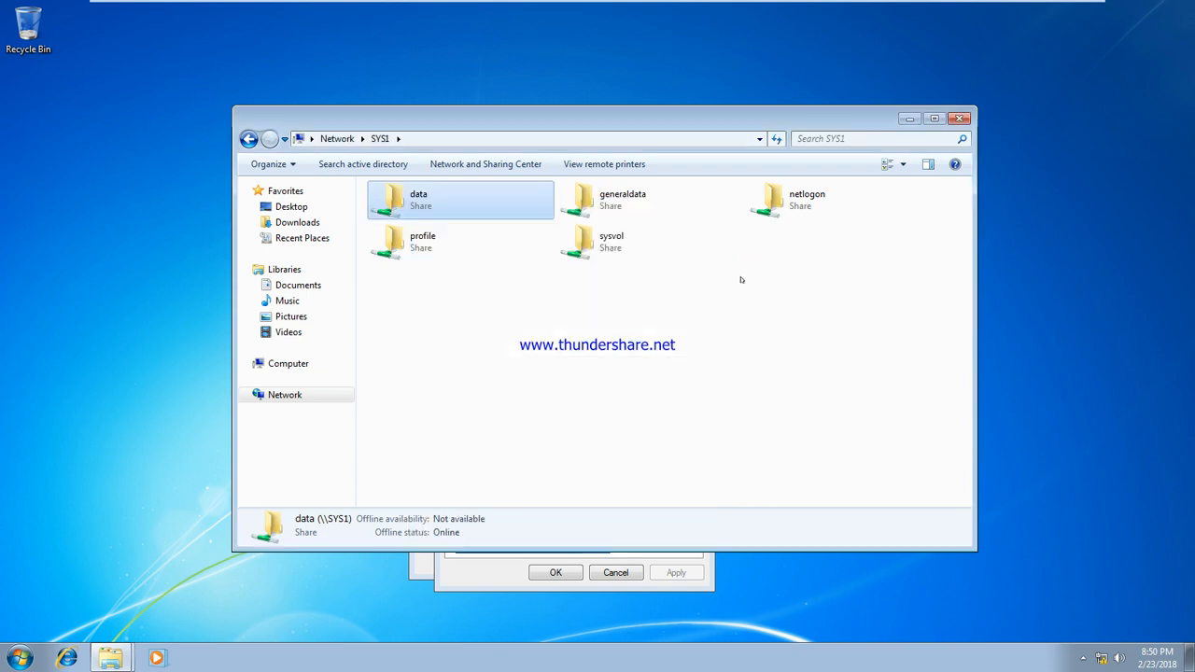
{"action": "left_click", "coordinate": [959, 119]}
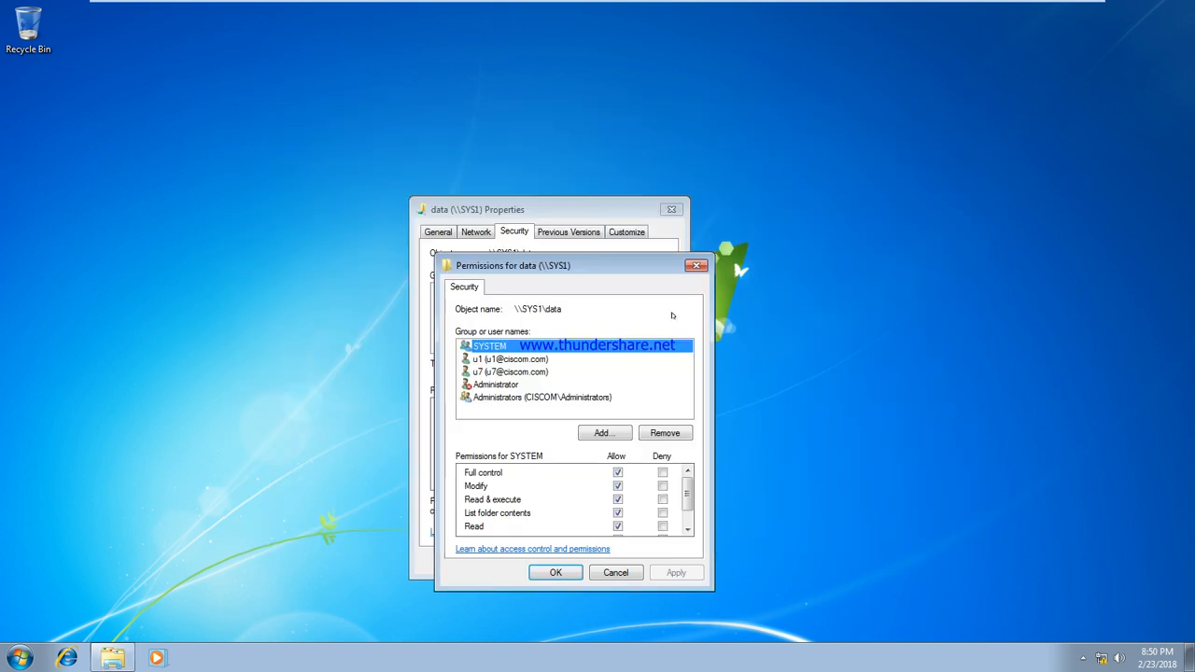
{"action": "left_click", "coordinate": [697, 265]}
{"action": "left_click", "coordinate": [671, 209]}
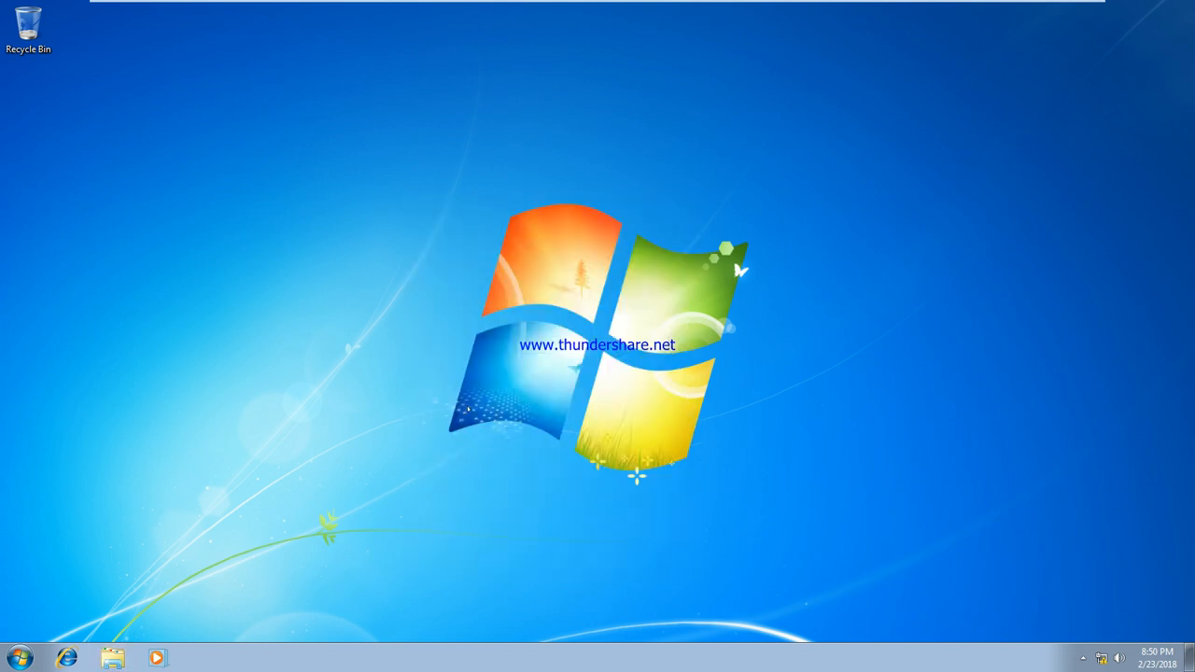
Log u1 off the Windows 7 client from the Start menu
{"action": "left_click", "coordinate": [20, 659]}
{"action": "mouse_move", "coordinate": [258, 619]}
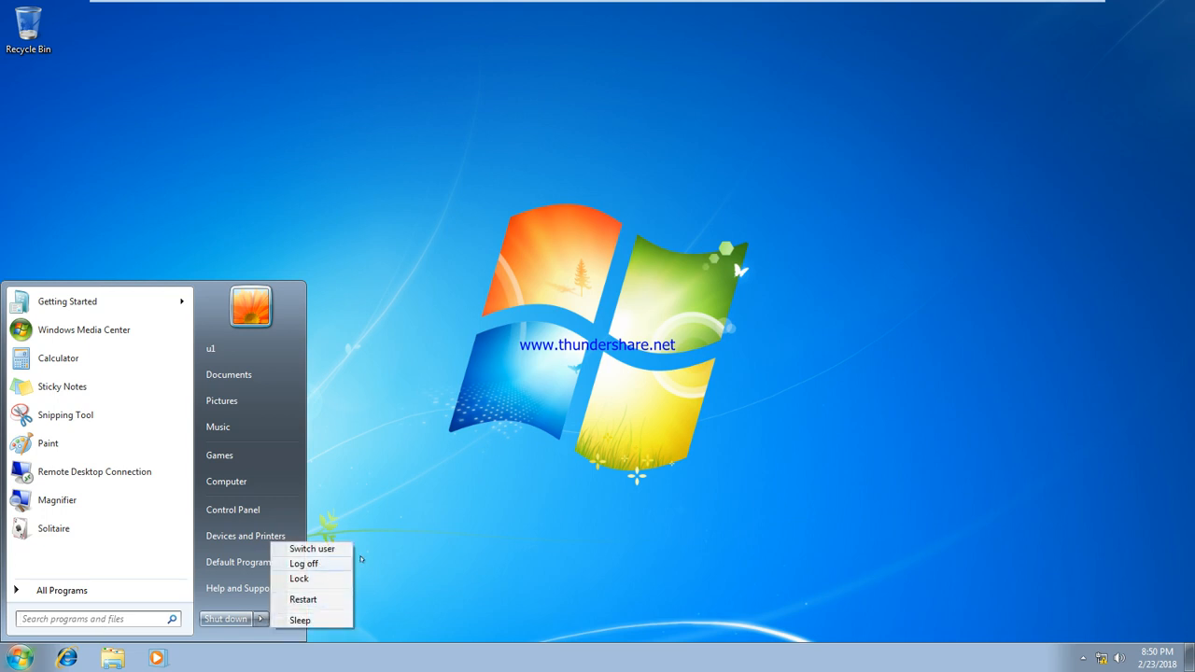
{"action": "left_click", "coordinate": [329, 565]}
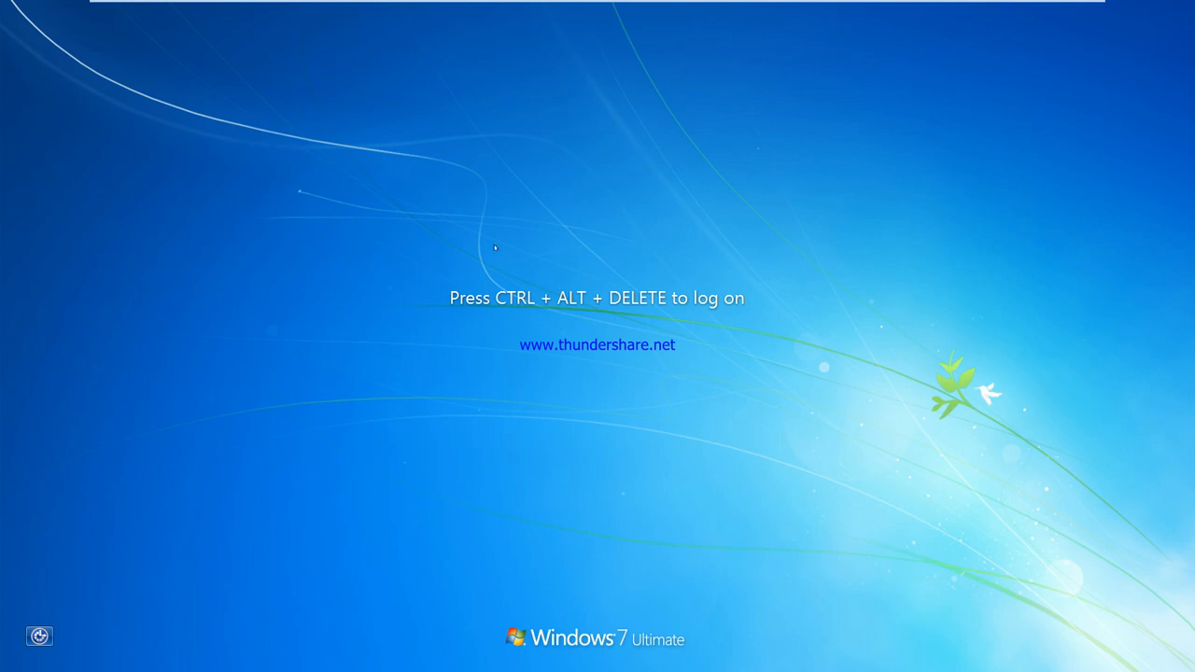
Log on to the client as domain user u7 through Switch User > Other User
{"action": "left_click", "coordinate": [363, 9]}
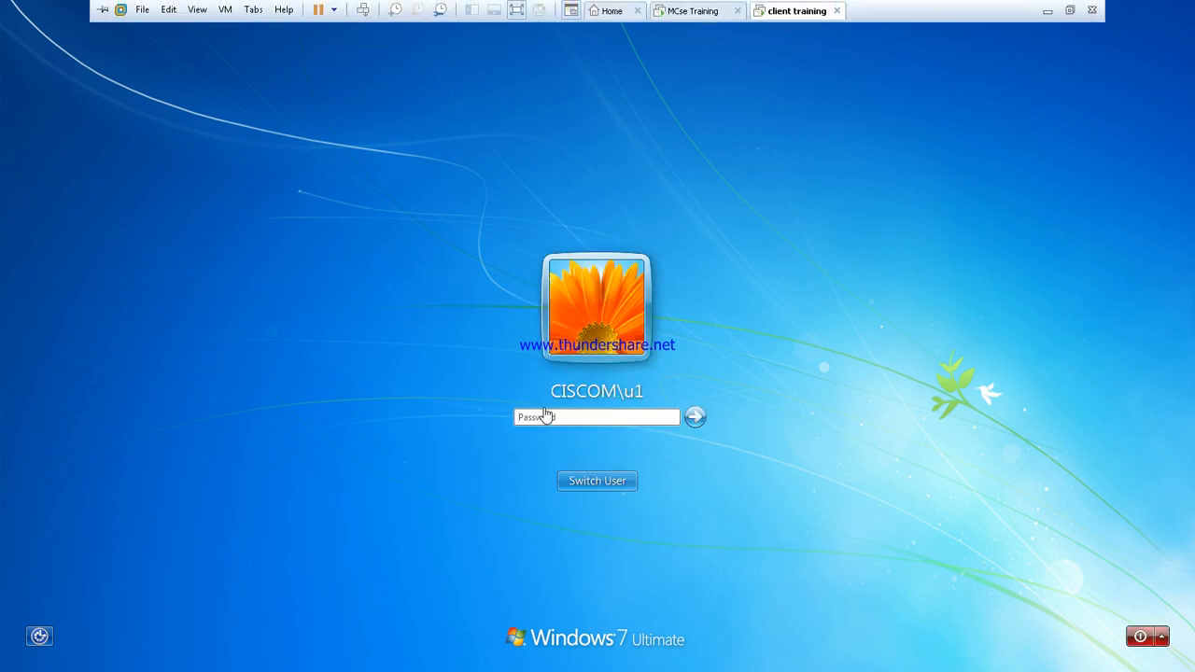
{"action": "left_click", "coordinate": [598, 481]}
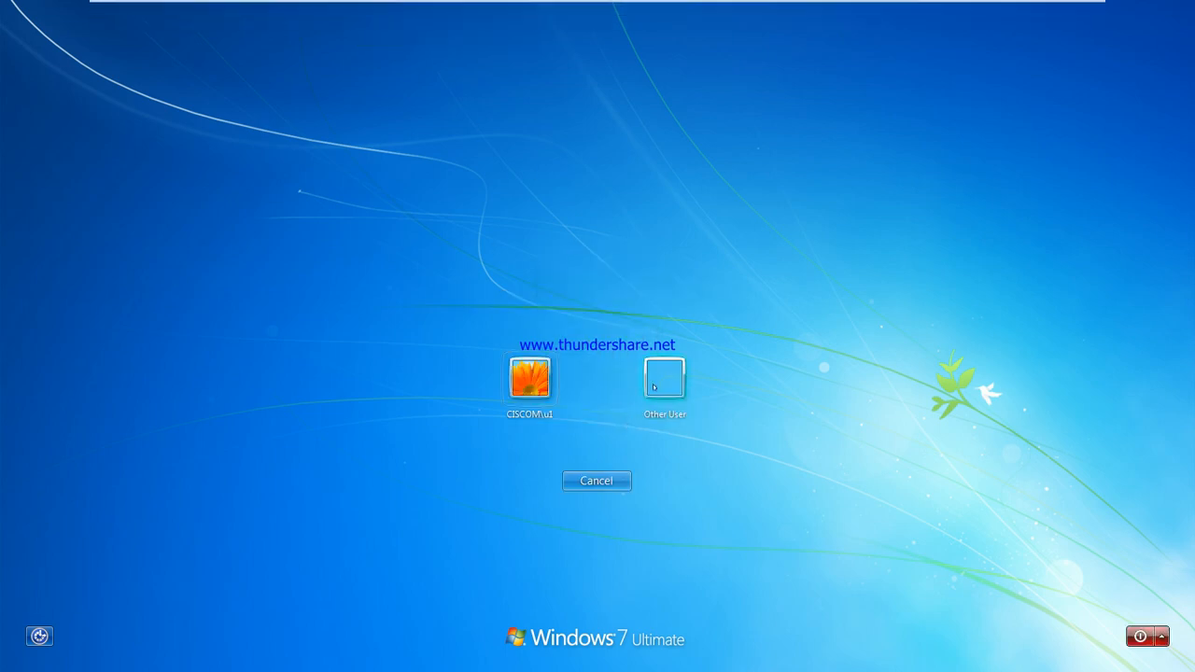
{"action": "left_click", "coordinate": [663, 375]}
{"action": "left_click", "coordinate": [589, 371]}
{"action": "type", "text": "u7"}
{"action": "key", "text": "Return"}
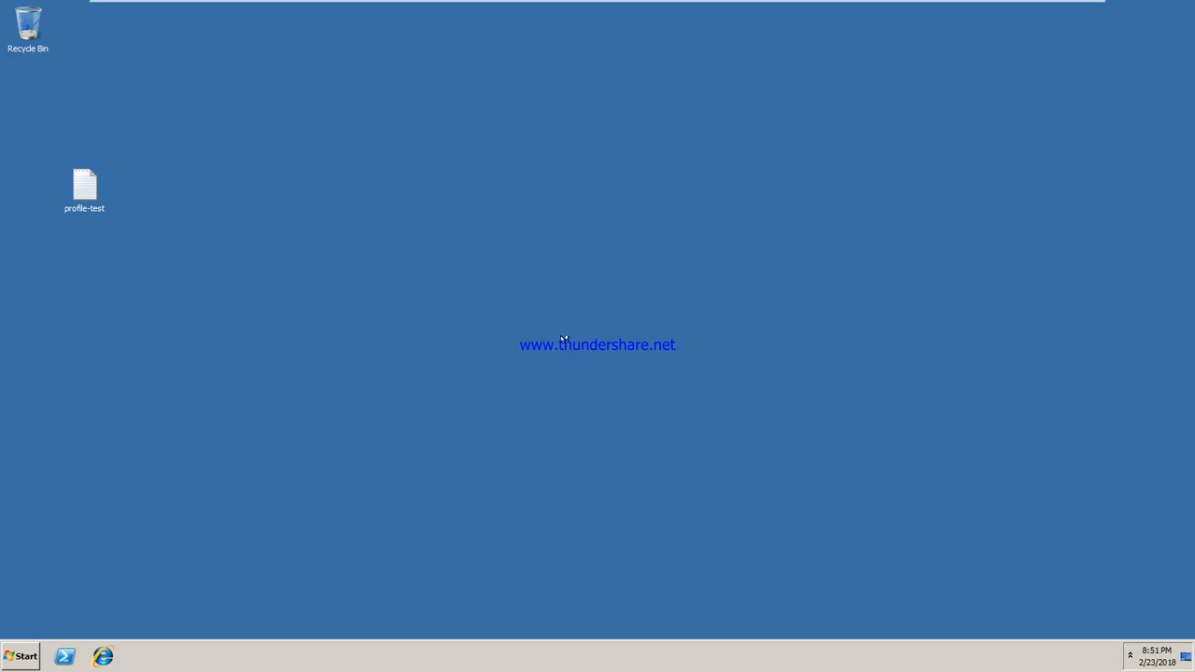
Refresh the desktop twice and open \\SYS1 from the Run box
{"action": "right_click", "coordinate": [252, 211]}
{"action": "left_click", "coordinate": [272, 246]}
{"action": "right_click", "coordinate": [246, 200]}
{"action": "left_click", "coordinate": [264, 237]}
{"action": "key", "text": "super+r"}
{"action": "key", "text": "End"}
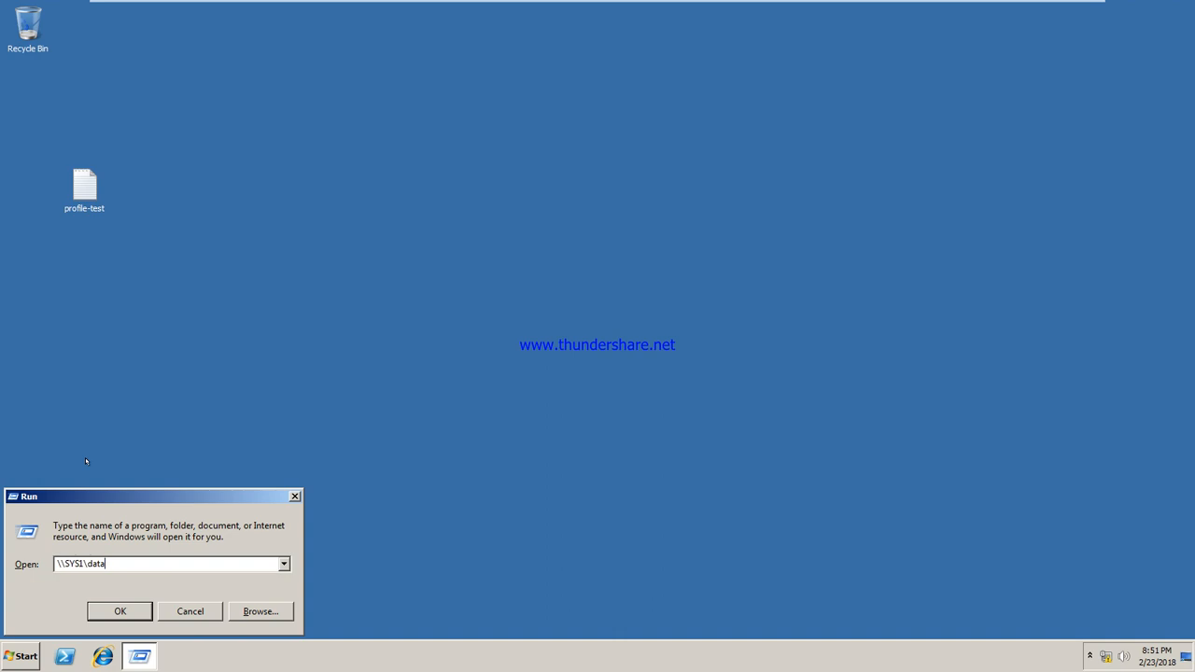
{"action": "key", "text": "BackSpace"}
{"action": "key", "text": "BackSpace"}
{"action": "key", "text": "BackSpace"}
{"action": "key", "text": "BackSpace"}
{"action": "key", "text": "BackSpace"}
{"action": "key", "text": "Return"}
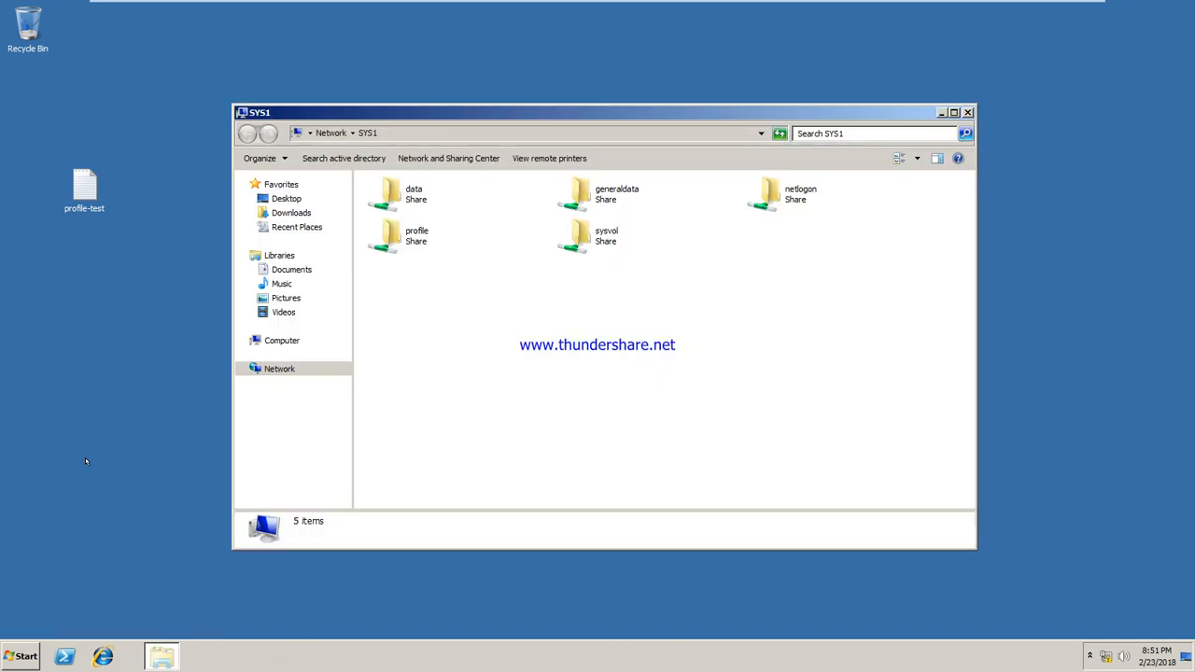
Add u2 to the data share's security permissions with default Read access and apply
{"action": "right_click", "coordinate": [391, 189]}
{"action": "left_click", "coordinate": [438, 319]}
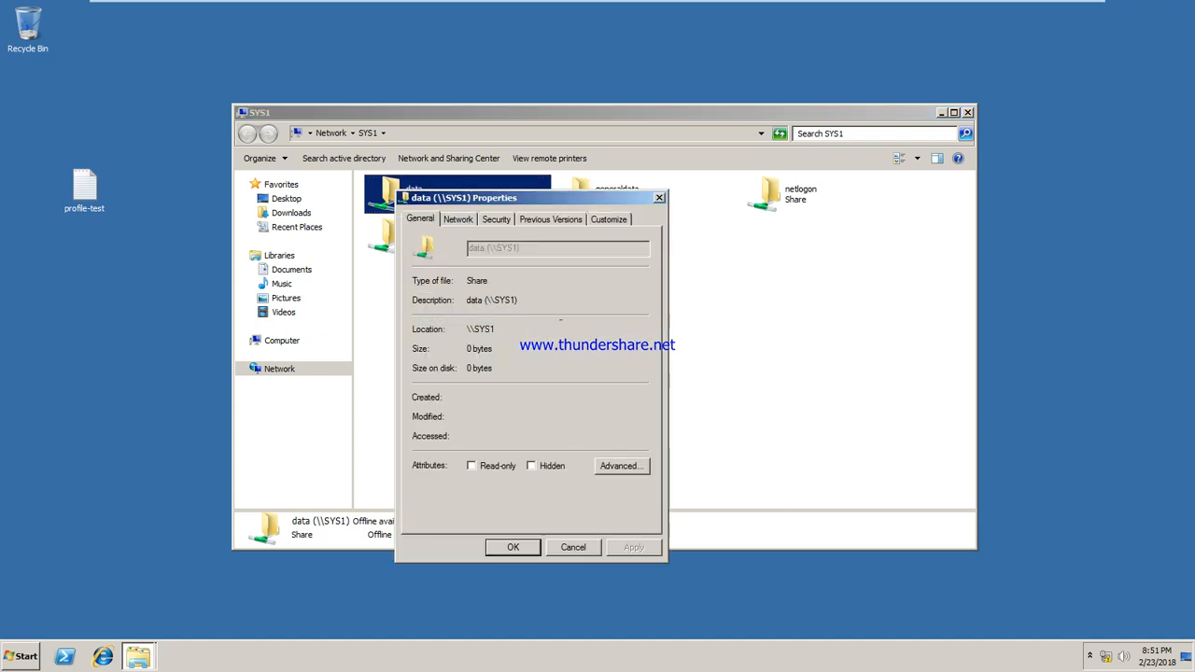
{"action": "left_click", "coordinate": [489, 217]}
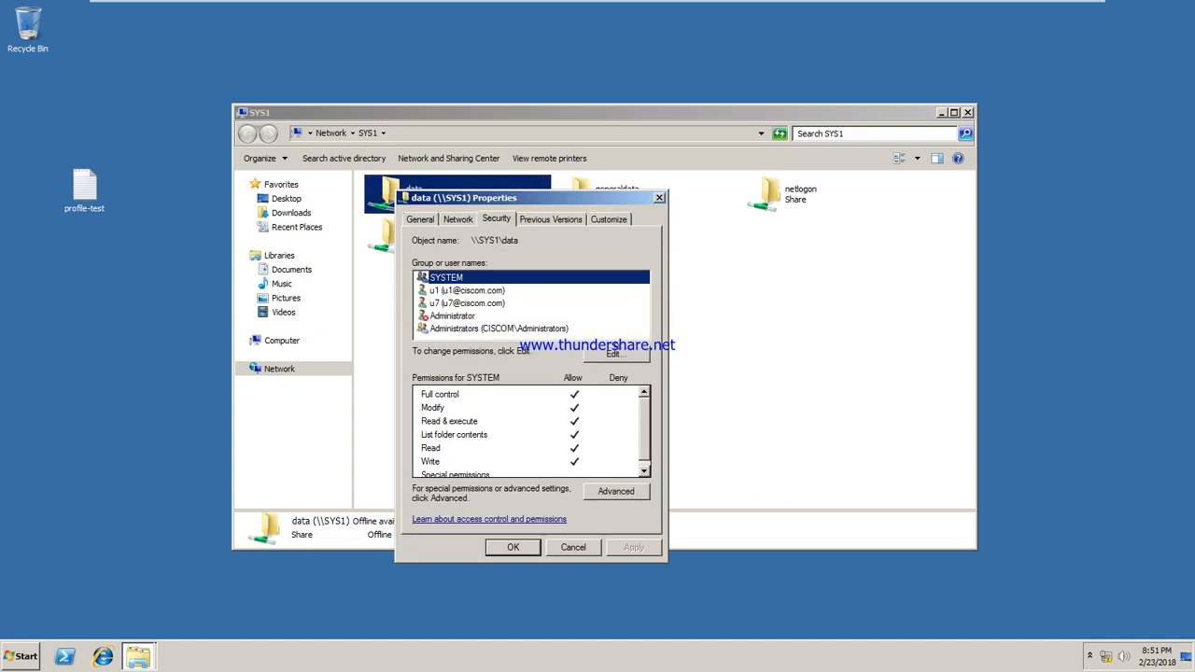
{"action": "left_click", "coordinate": [615, 347]}
{"action": "left_click", "coordinate": [561, 414]}
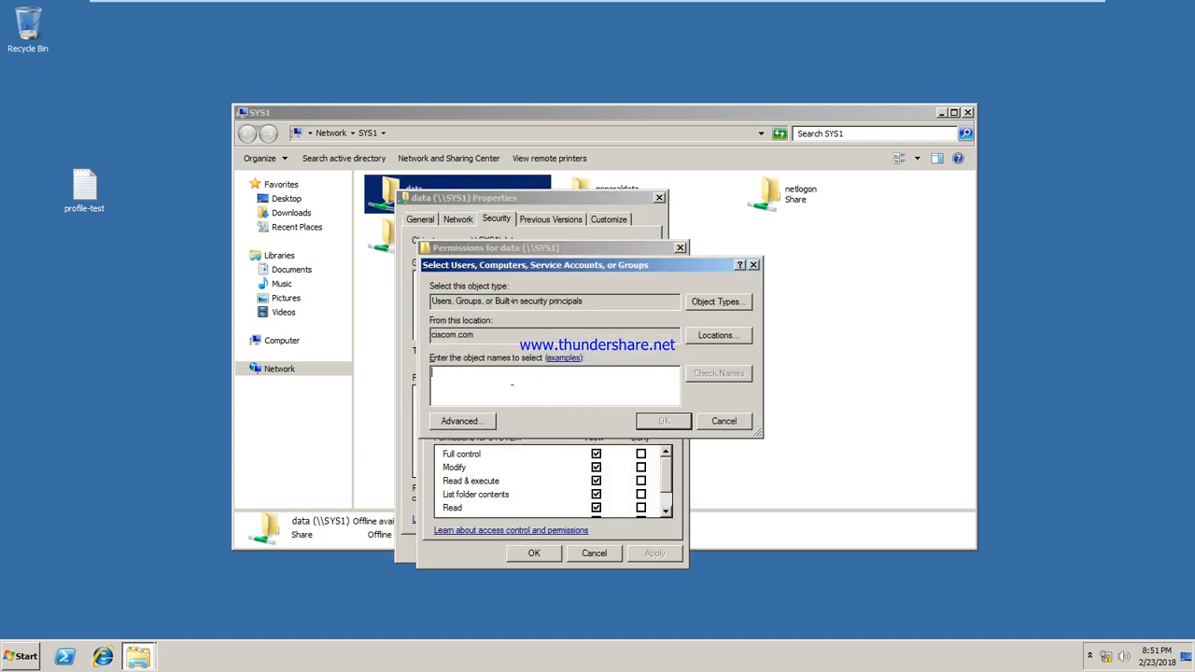
{"action": "type", "text": "u2"}
{"action": "left_click", "coordinate": [728, 370]}
{"action": "left_click", "coordinate": [656, 416]}
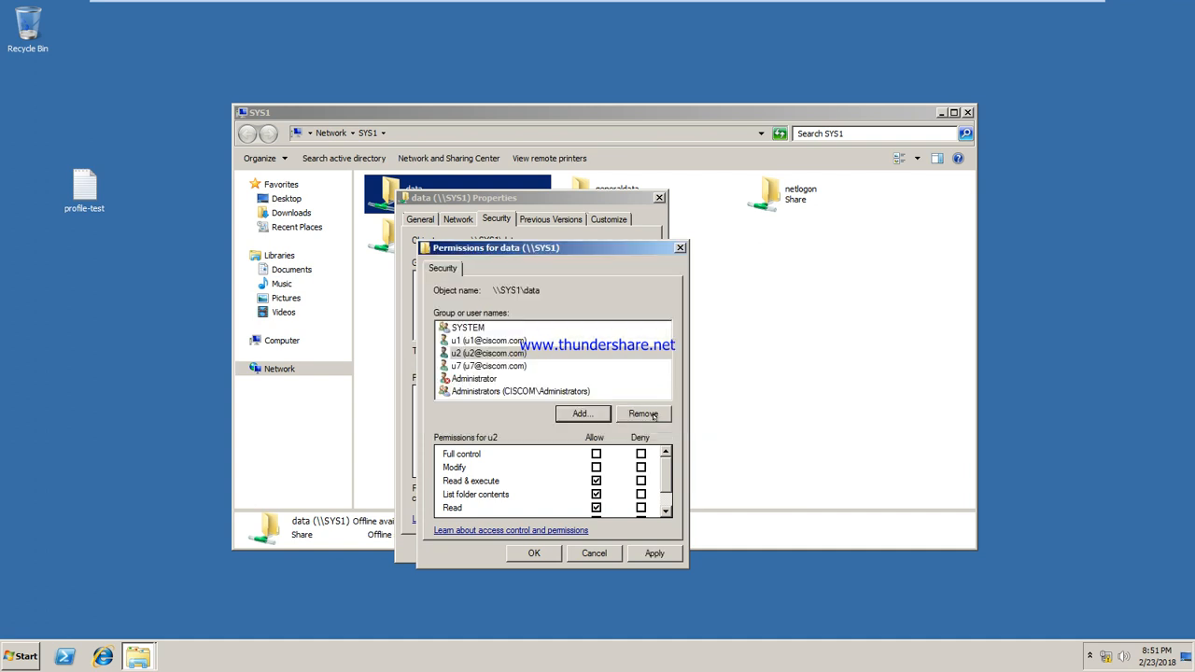
{"action": "left_click", "coordinate": [654, 553]}
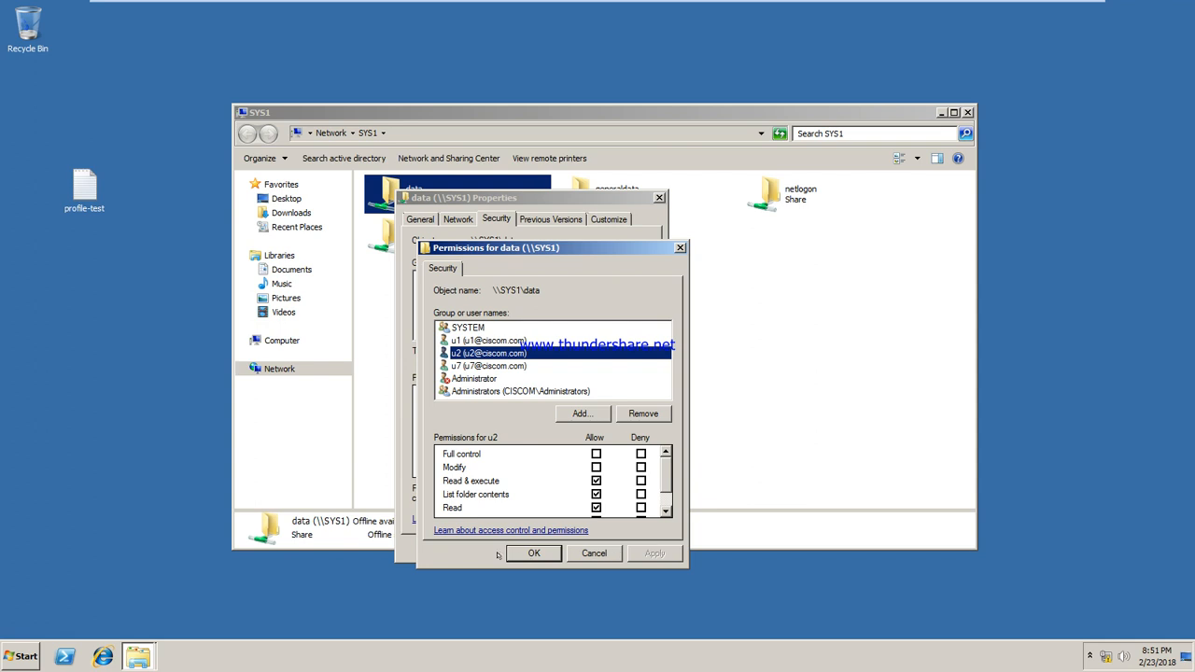
{"action": "left_click", "coordinate": [528, 552]}
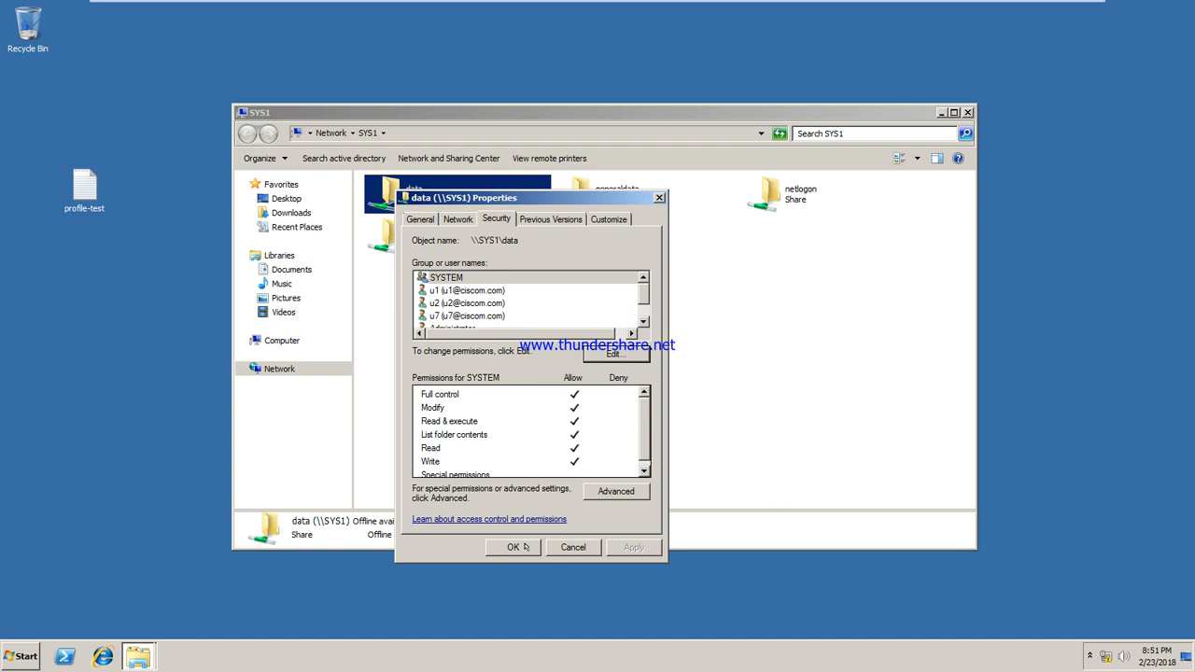
{"action": "left_click", "coordinate": [524, 547]}
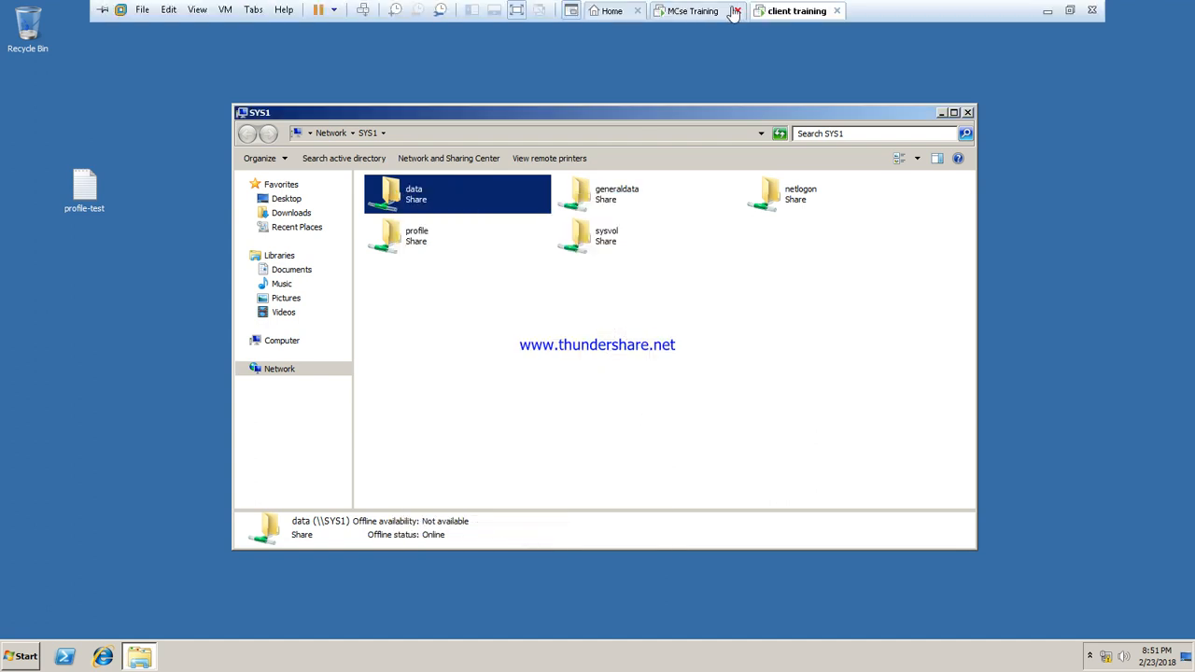
On the server, open the data folder's Advanced Sharing permissions from Local Disk (C:)
{"action": "left_click", "coordinate": [696, 11]}
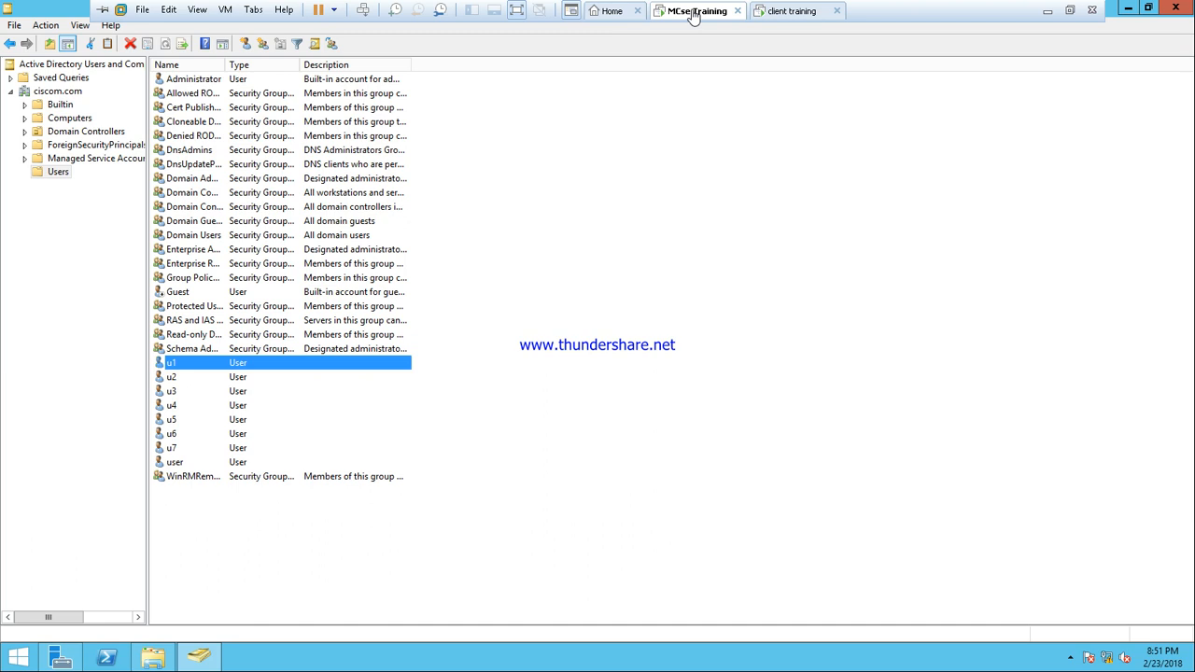
{"action": "left_click", "coordinate": [154, 659]}
{"action": "right_click", "coordinate": [454, 254]}
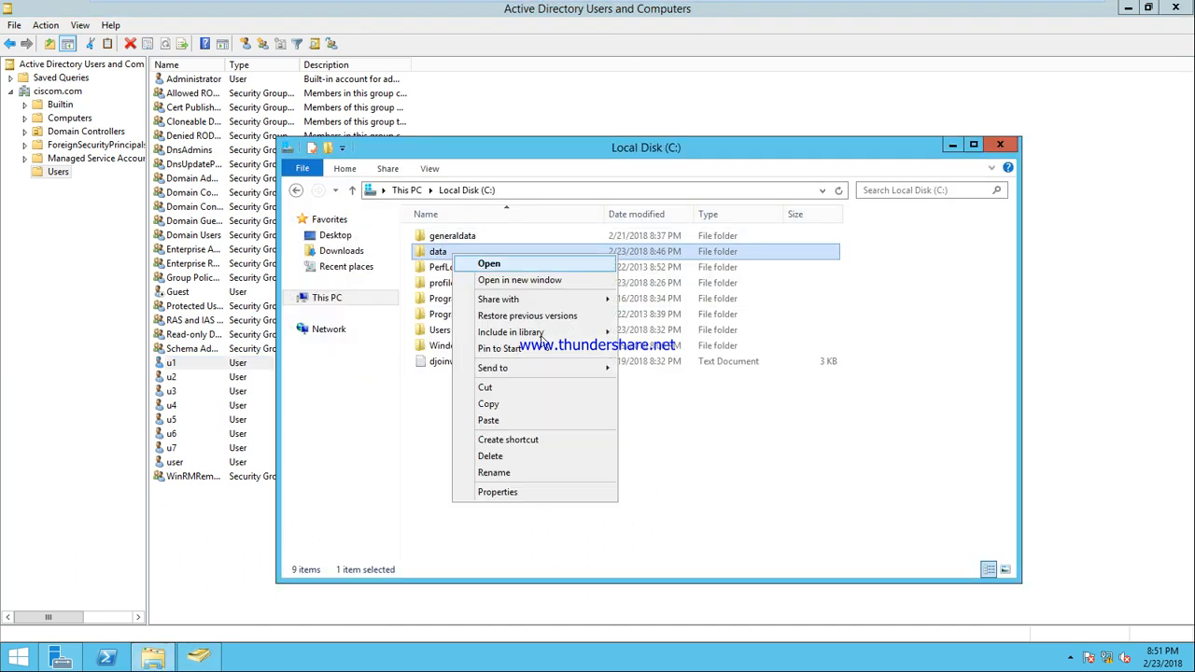
{"action": "left_click", "coordinate": [516, 492]}
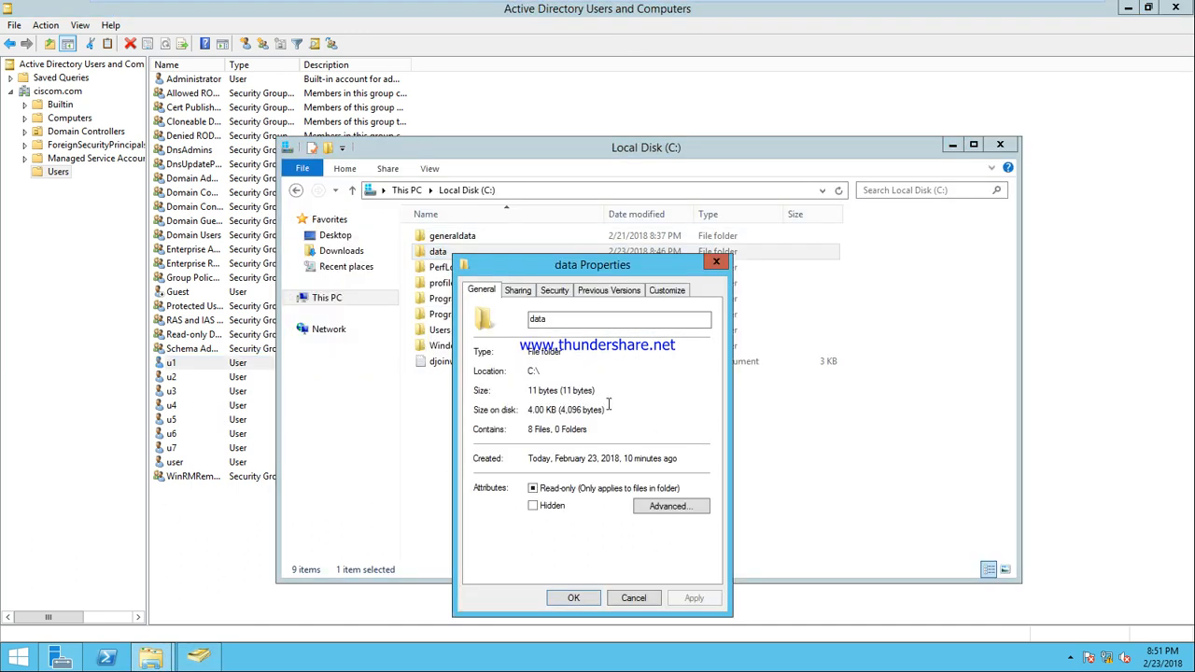
{"action": "left_click", "coordinate": [519, 291]}
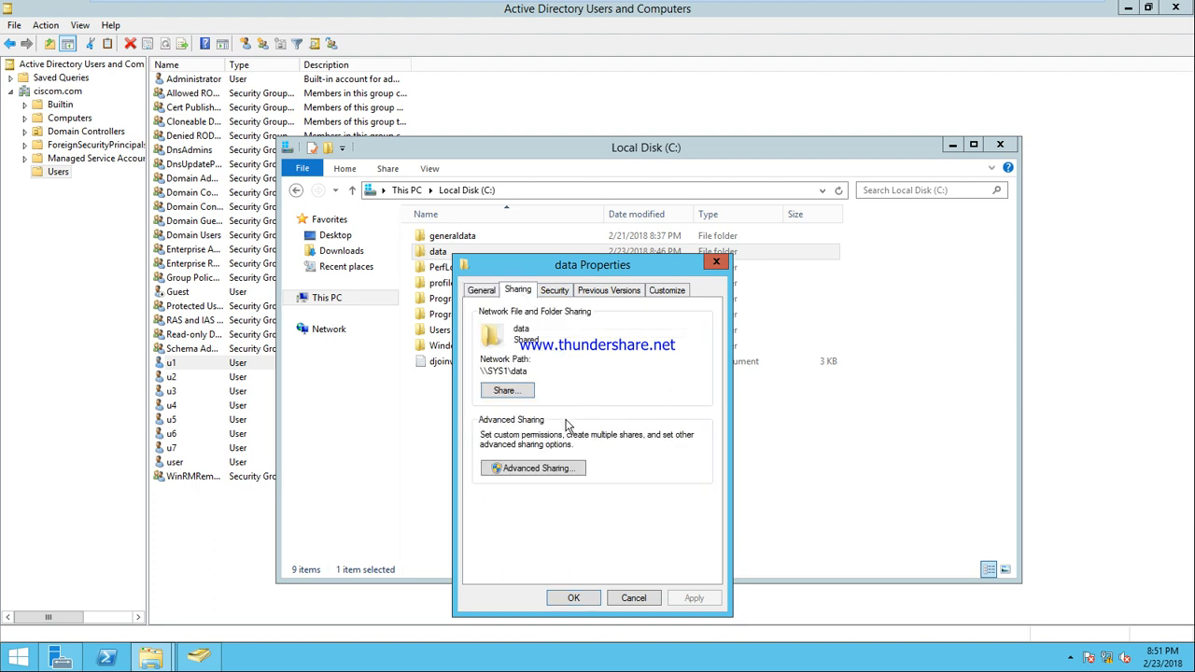
{"action": "left_click", "coordinate": [523, 470]}
{"action": "left_click", "coordinate": [527, 495]}
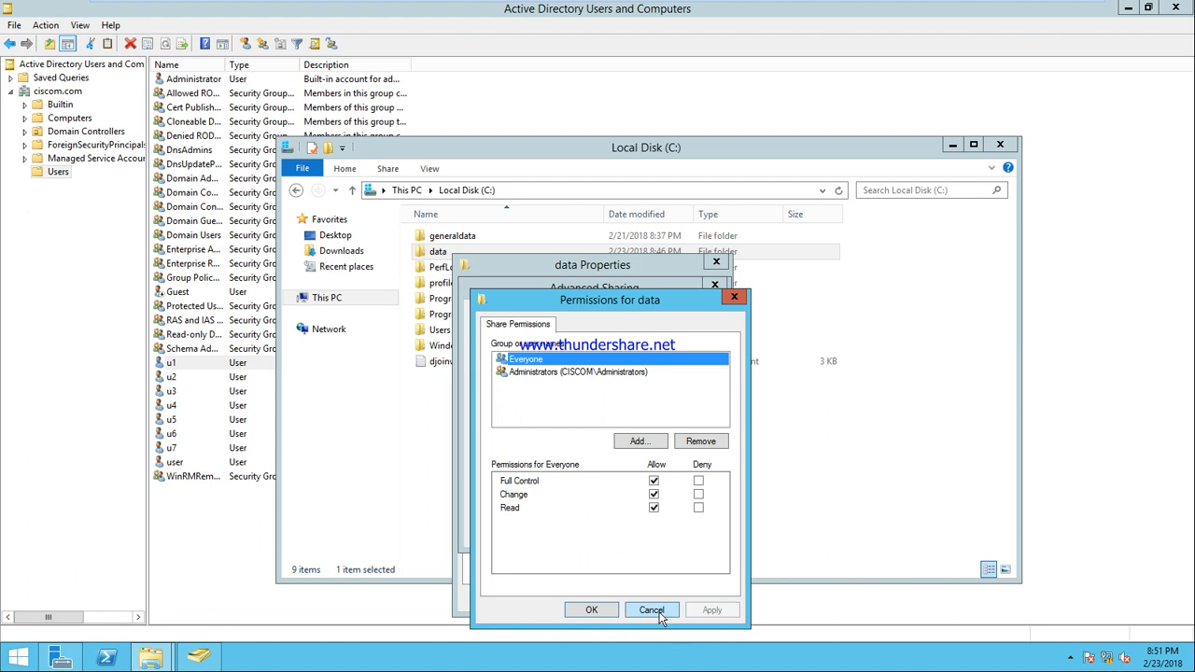
Remove Everyone, add u5 with Full Control, and close all the sharing dialogs
{"action": "left_click", "coordinate": [700, 443]}
{"action": "left_click", "coordinate": [641, 441]}
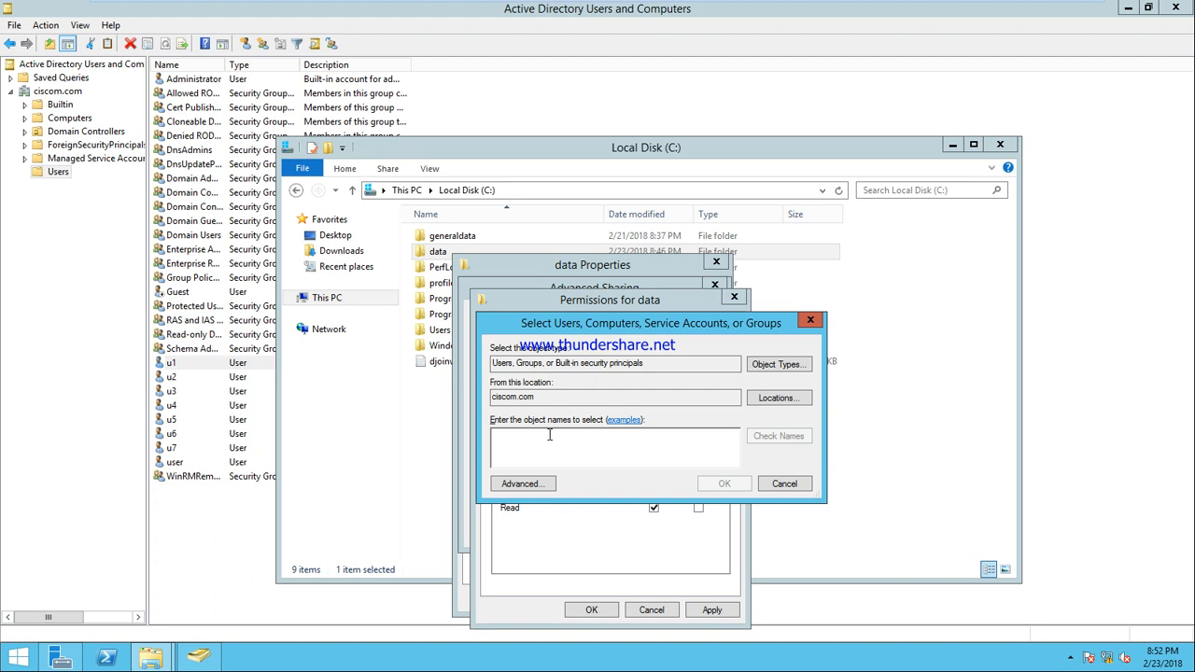
{"action": "type", "text": "u5"}
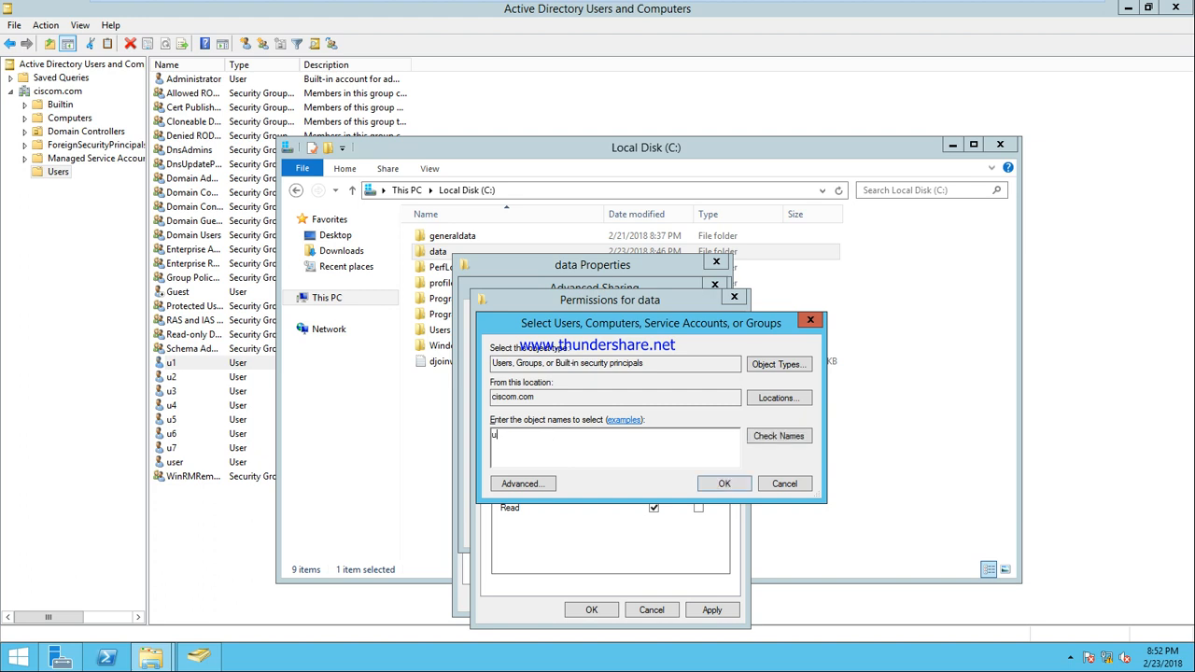
{"action": "left_click", "coordinate": [774, 439]}
{"action": "left_click", "coordinate": [725, 484]}
{"action": "left_click", "coordinate": [653, 482]}
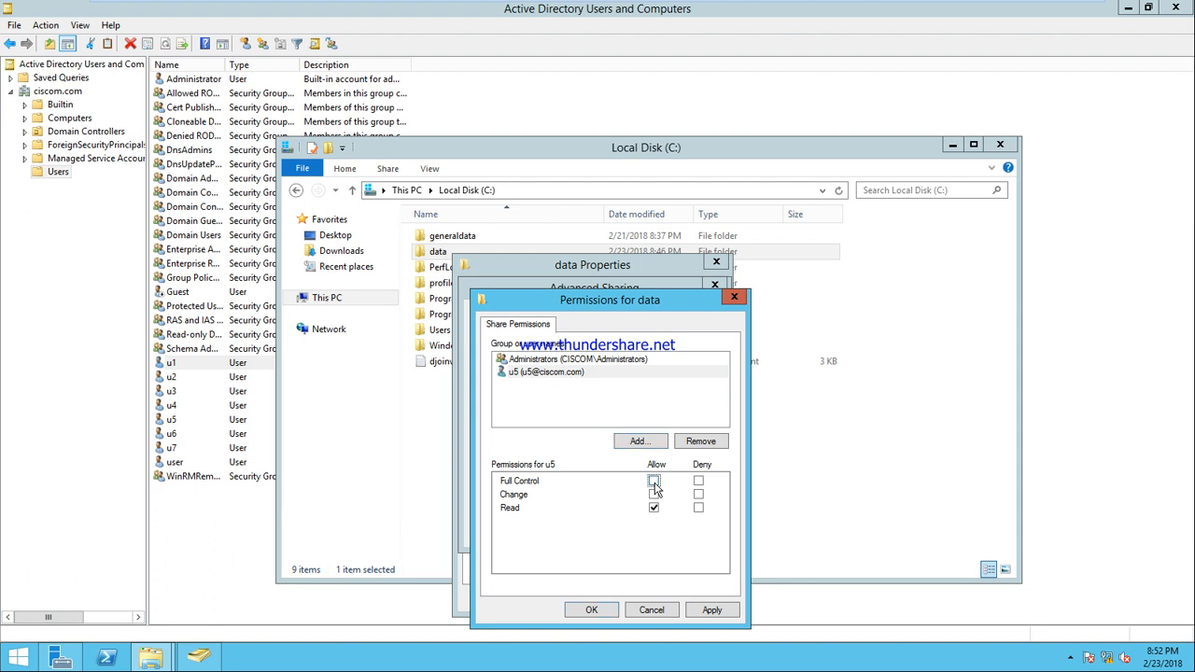
{"action": "left_click", "coordinate": [721, 613]}
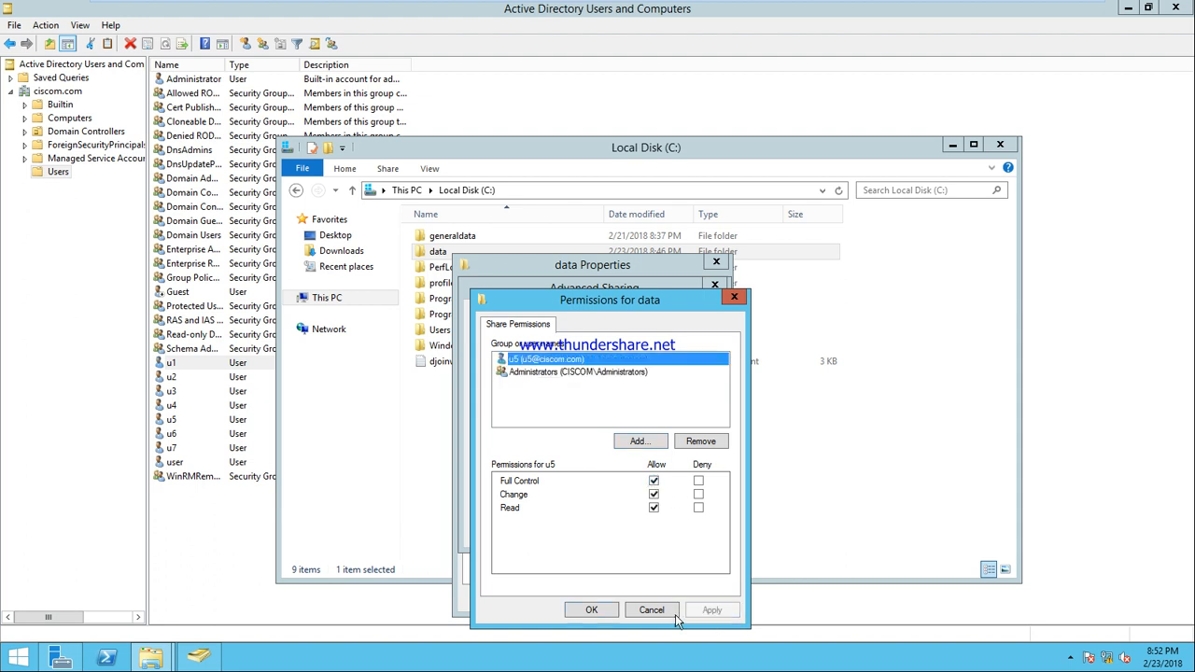
{"action": "left_click", "coordinate": [598, 613]}
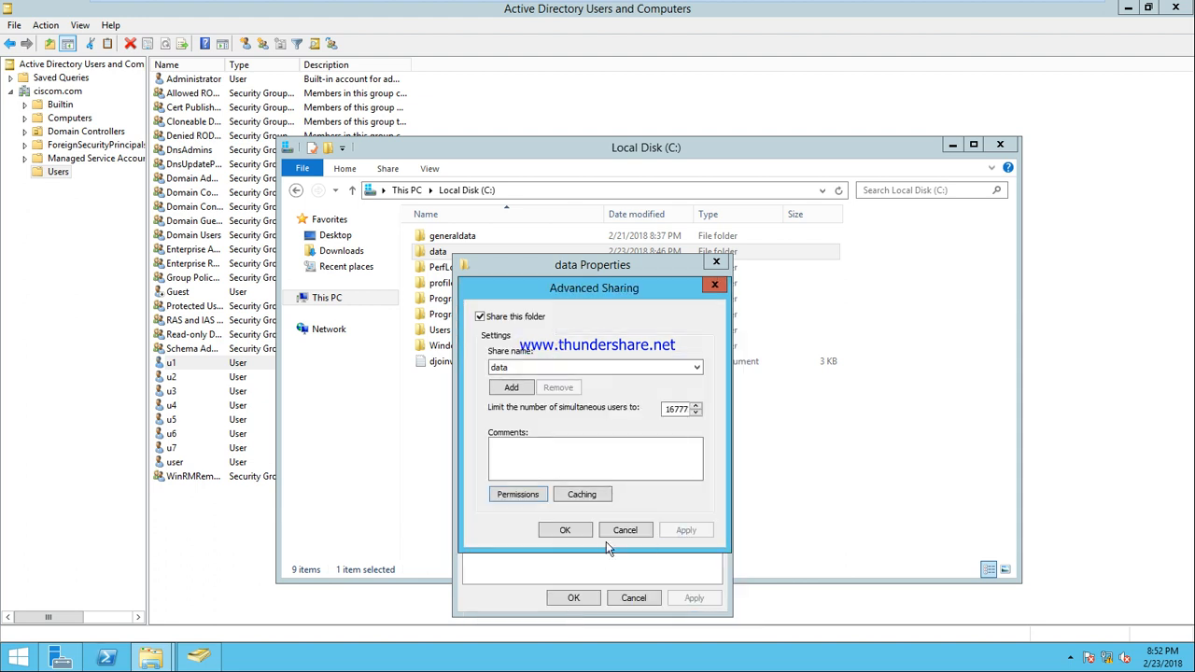
{"action": "left_click", "coordinate": [565, 530]}
{"action": "left_click", "coordinate": [587, 597]}
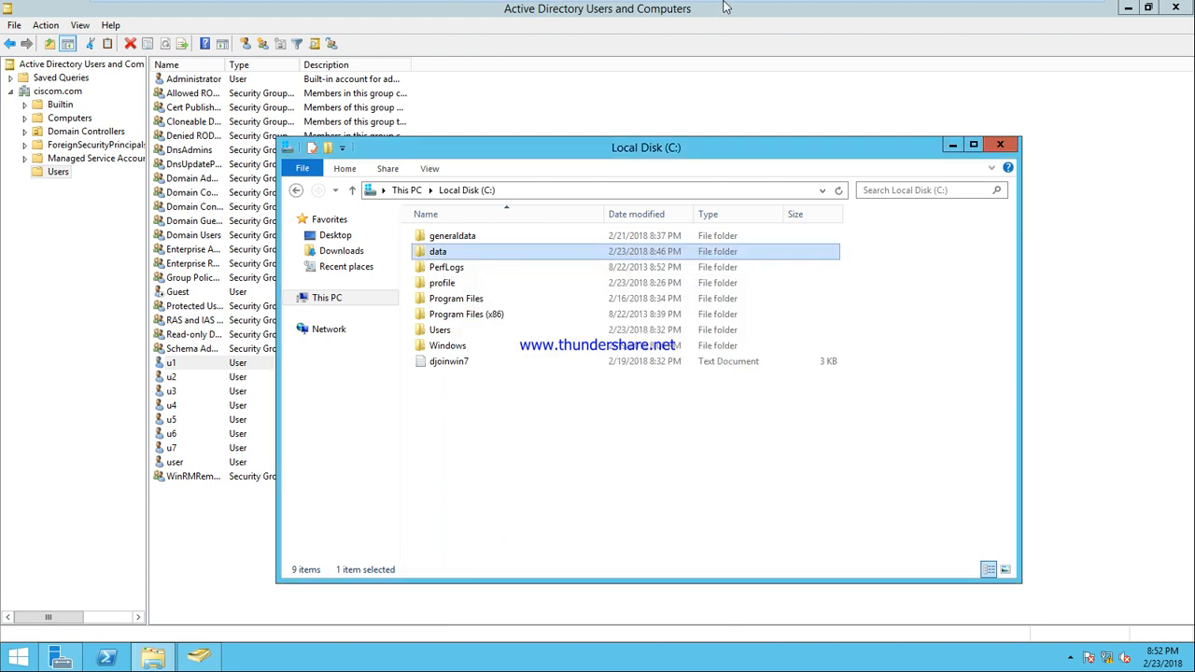
{"action": "mouse_move", "coordinate": [726, 4]}
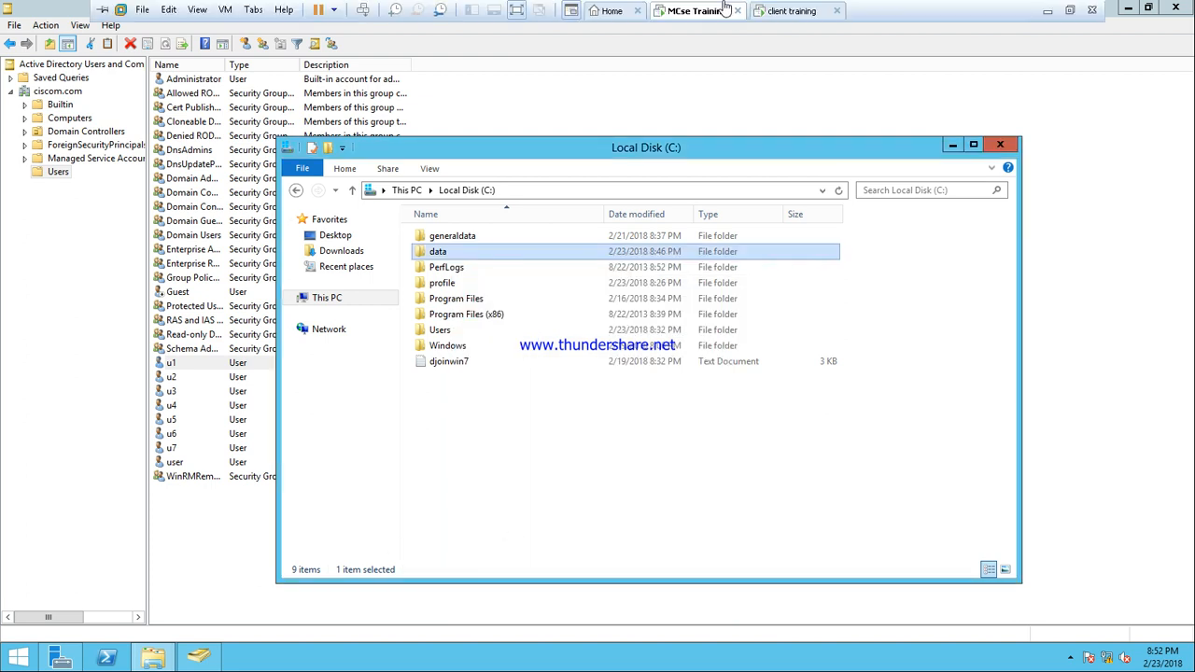
Switch to the Windows 7 client and log off the u7 session
{"action": "left_click", "coordinate": [813, 13]}
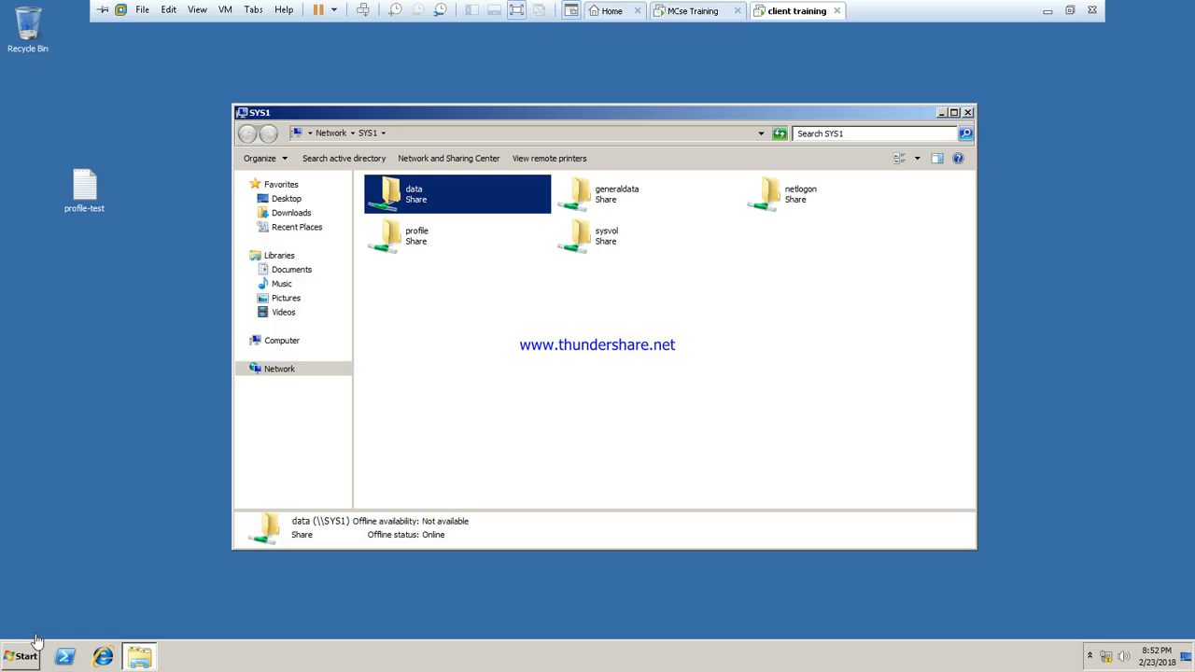
{"action": "left_click", "coordinate": [17, 659]}
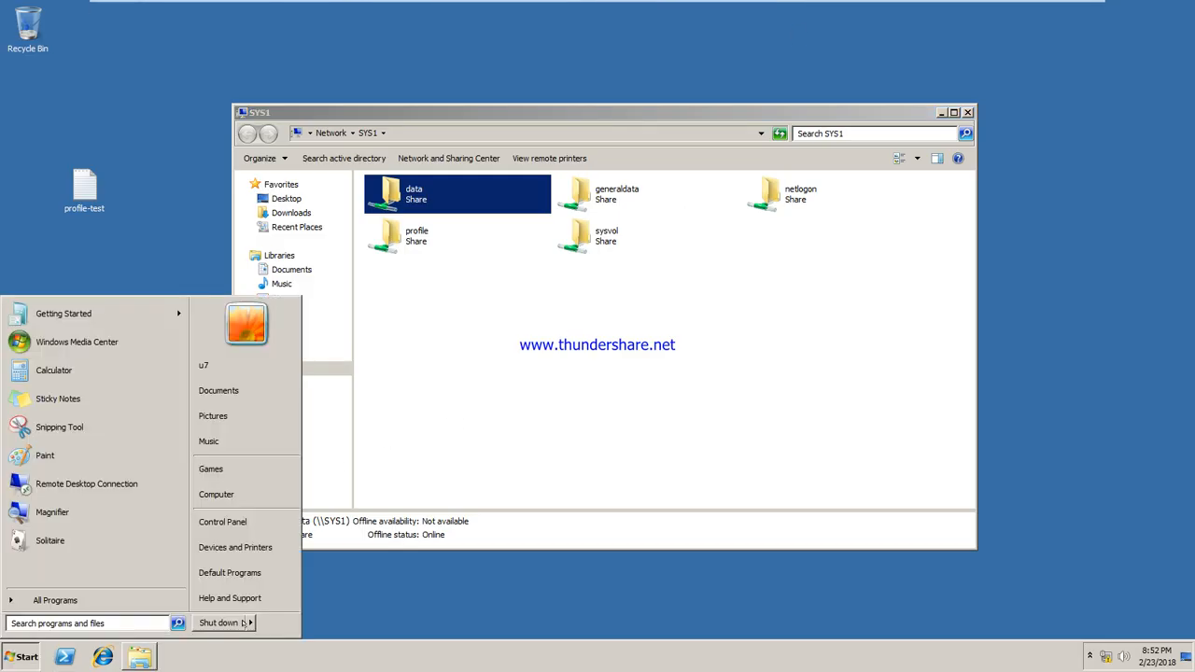
{"action": "left_click", "coordinate": [249, 622]}
{"action": "left_click", "coordinate": [289, 568]}
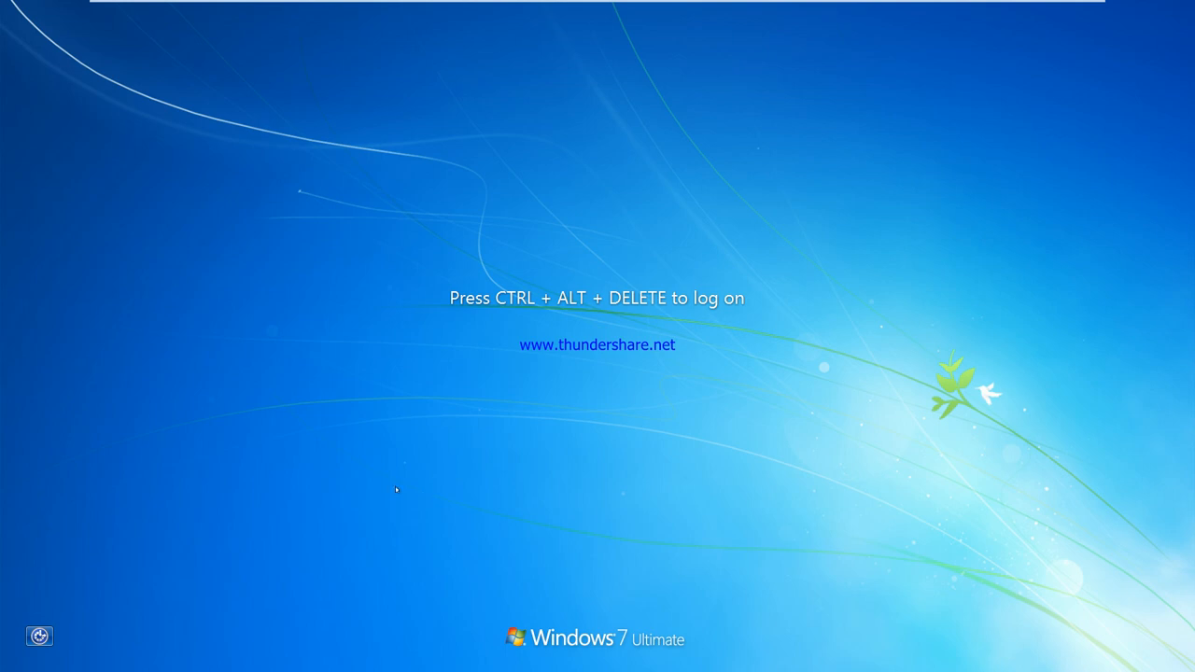
Log on to the CISCOM domain as u5 through Switch User > Other User
{"action": "mouse_move", "coordinate": [551, 3]}
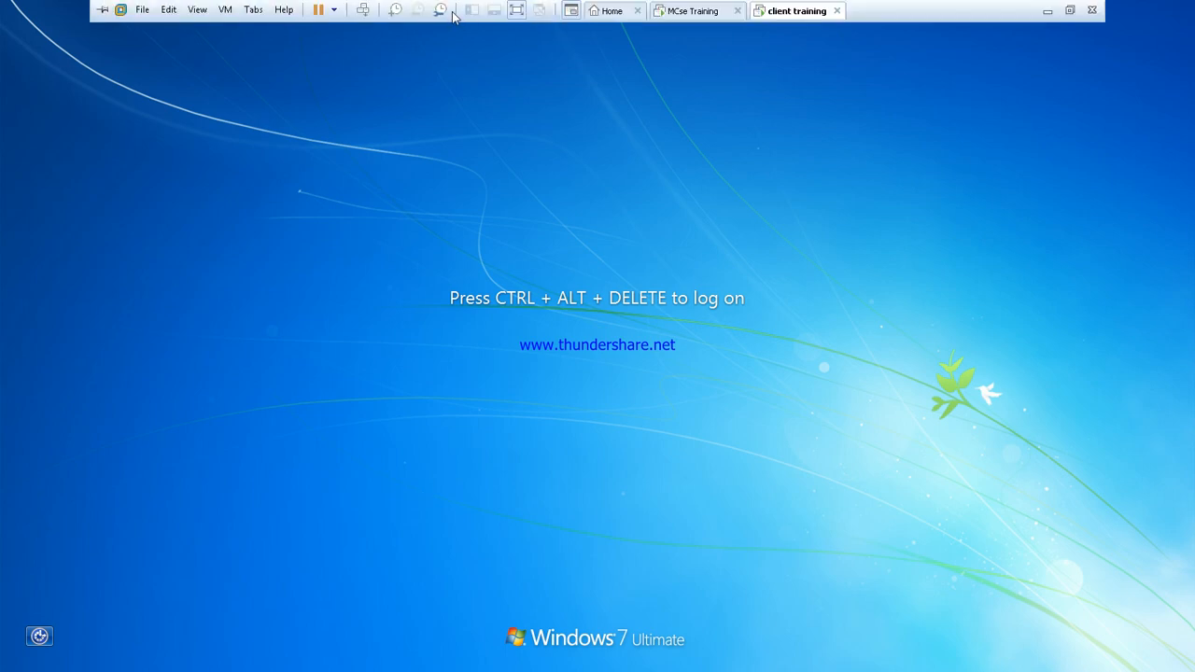
{"action": "left_click", "coordinate": [363, 10]}
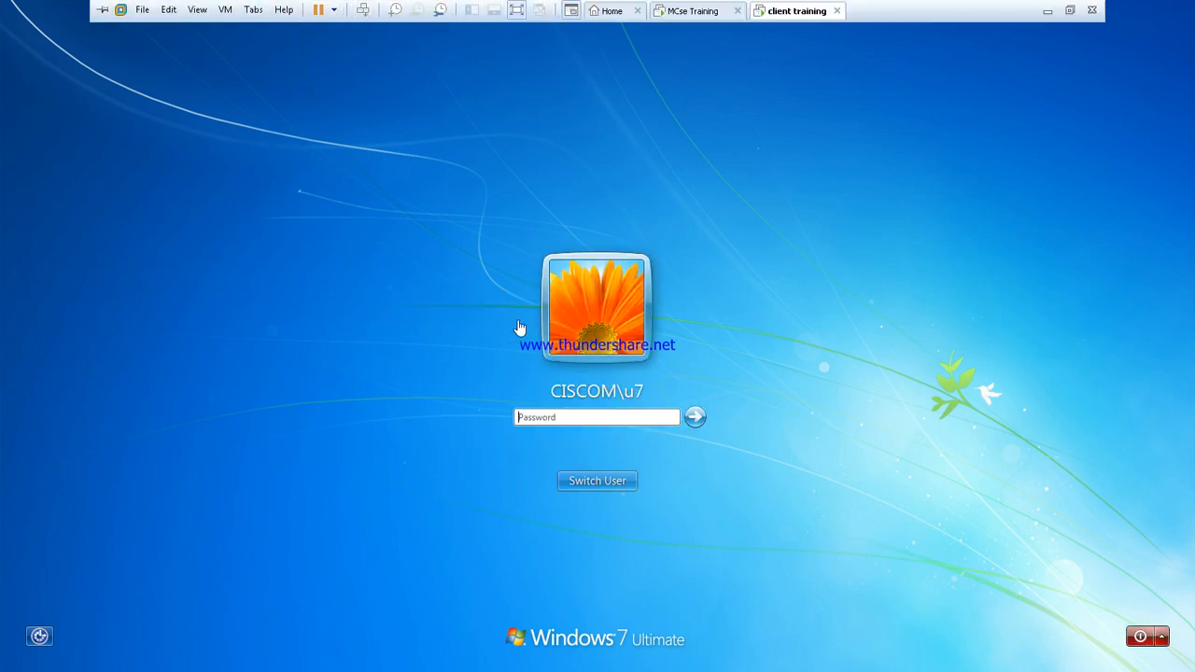
{"action": "left_click", "coordinate": [588, 487]}
{"action": "mouse_move", "coordinate": [310, 2]}
{"action": "left_click", "coordinate": [363, 10]}
{"action": "left_click", "coordinate": [597, 481]}
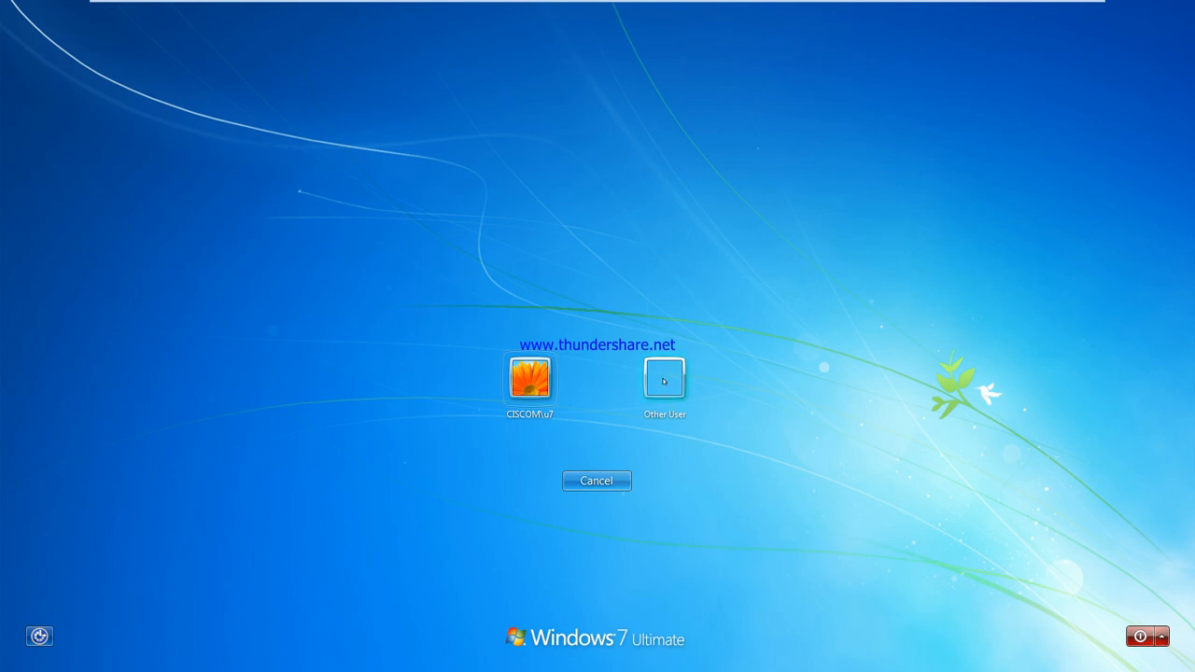
{"action": "left_click", "coordinate": [662, 381]}
{"action": "left_click", "coordinate": [588, 371]}
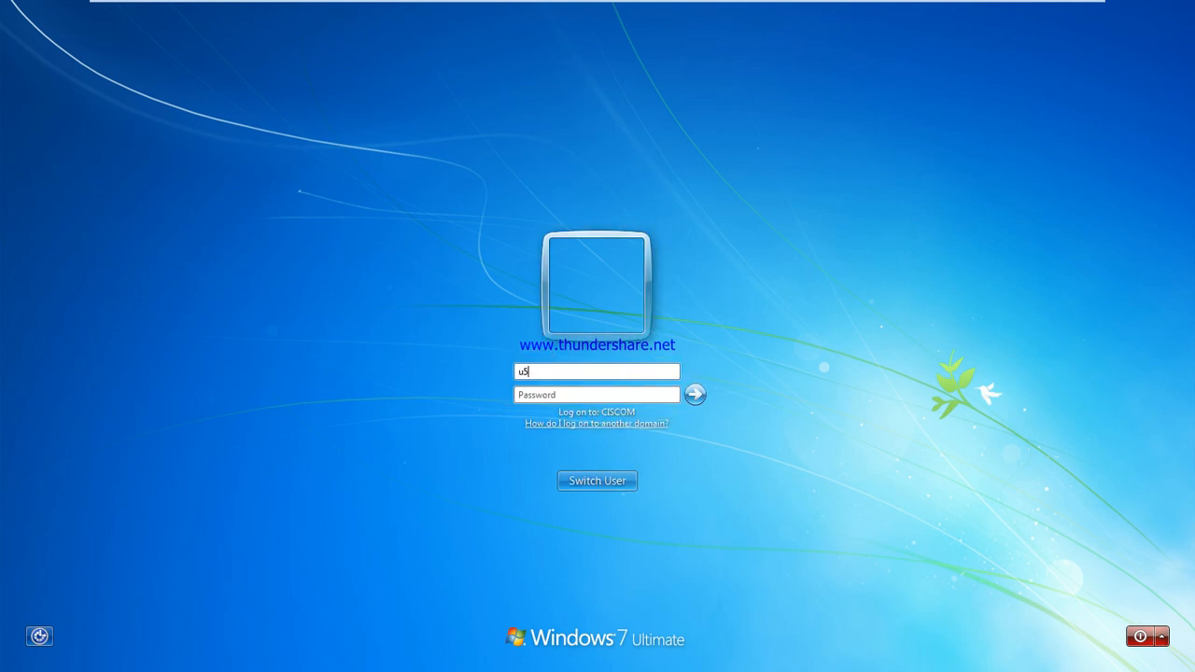
{"action": "type", "text": "u5"}
{"action": "key", "text": "Return"}
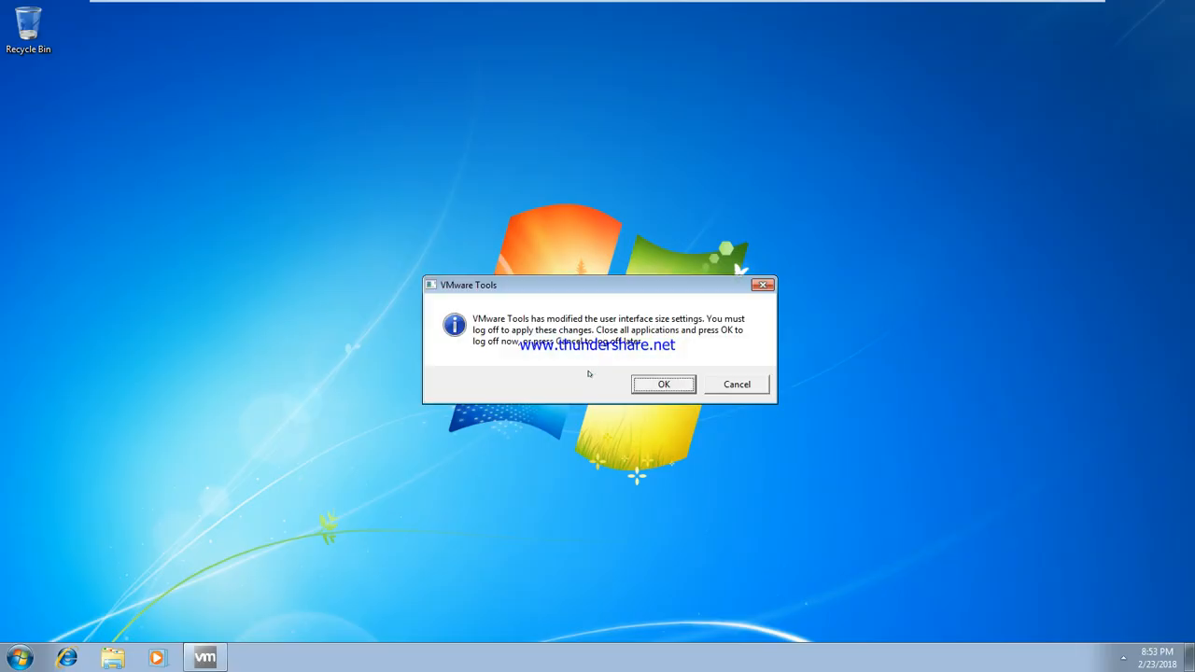
Dismiss the log-off prompt and open \\sys1 from the Run box
{"action": "left_click", "coordinate": [738, 385]}
{"action": "key", "text": "super+r"}
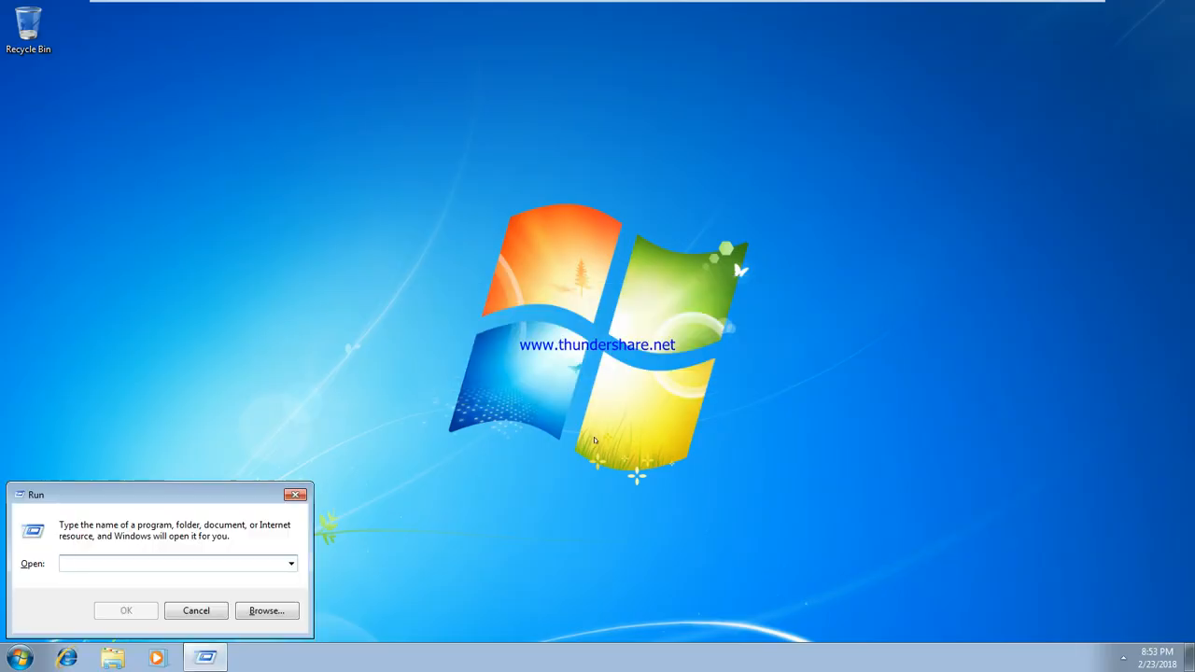
{"action": "type", "text": "\\\\sys1"}
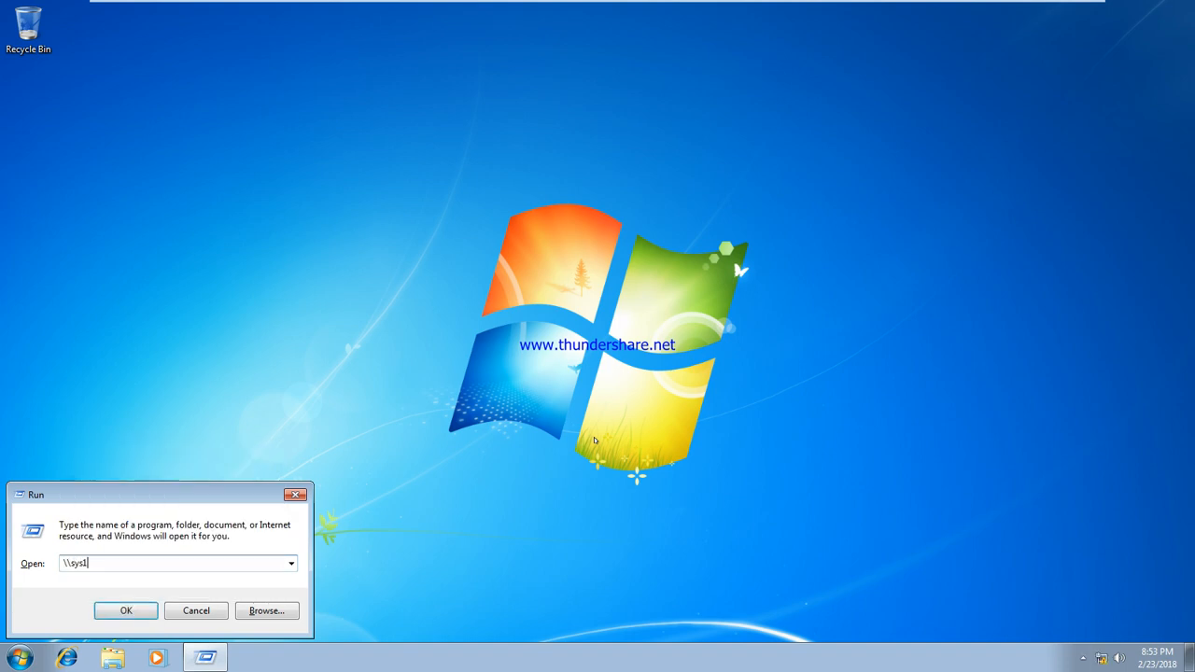
{"action": "key", "text": "Return"}
Check the data share's Advanced security settings as u5, then return to the server VM
{"action": "right_click", "coordinate": [415, 196]}
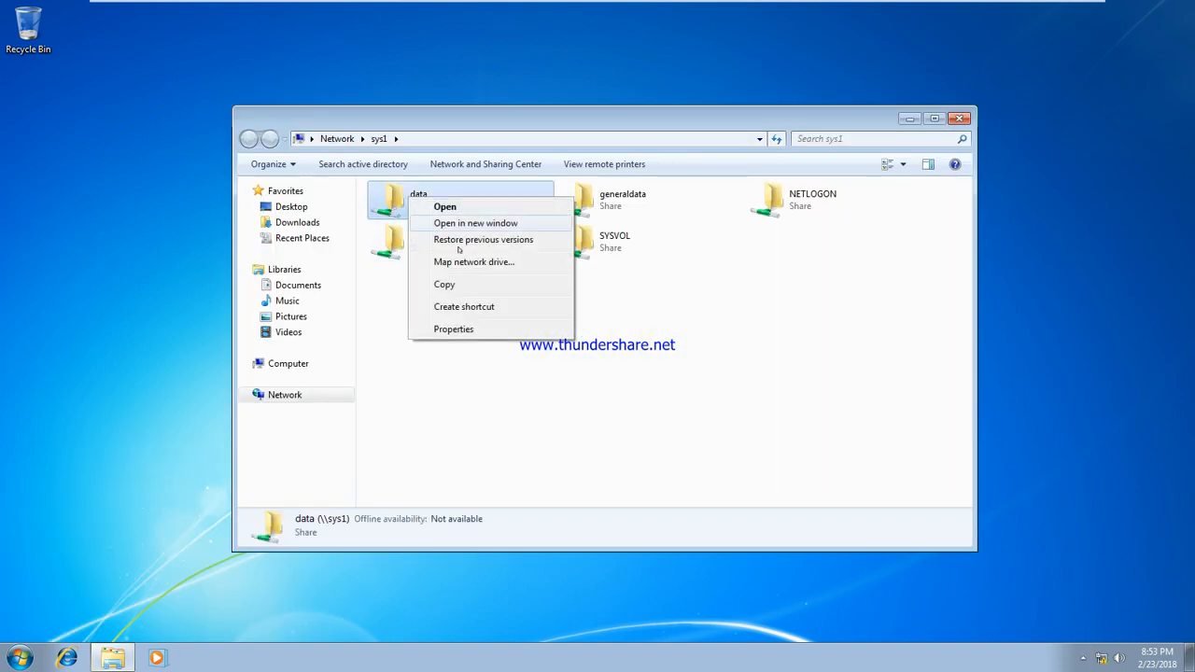
{"action": "left_click", "coordinate": [452, 328]}
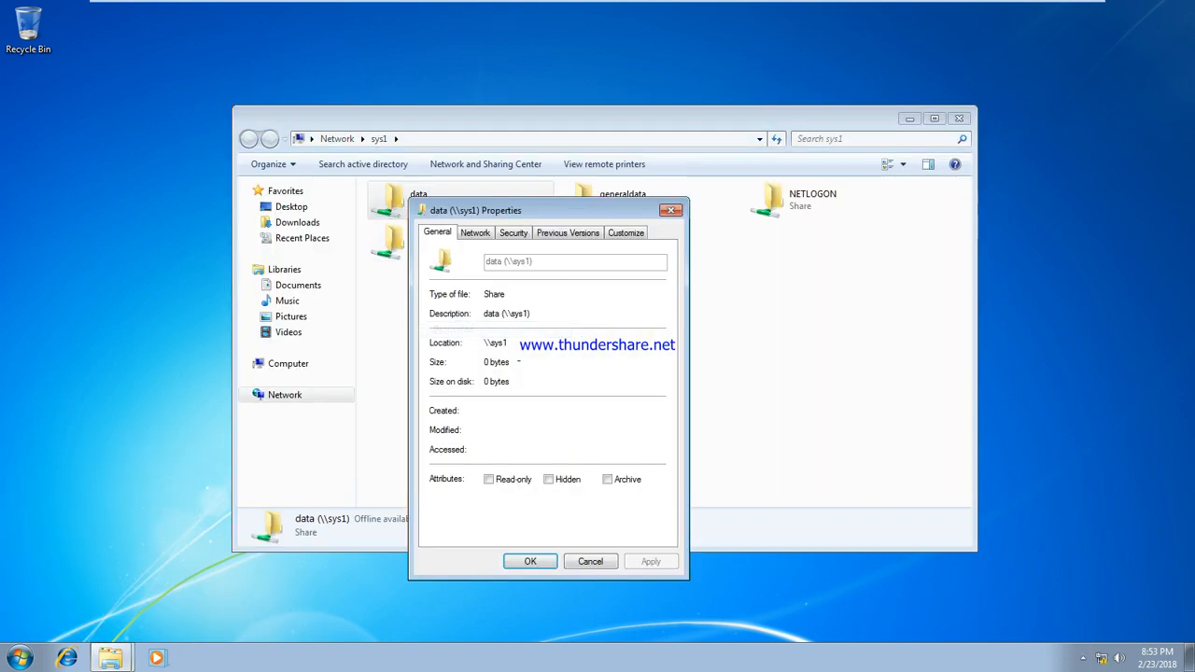
{"action": "left_click", "coordinate": [514, 231]}
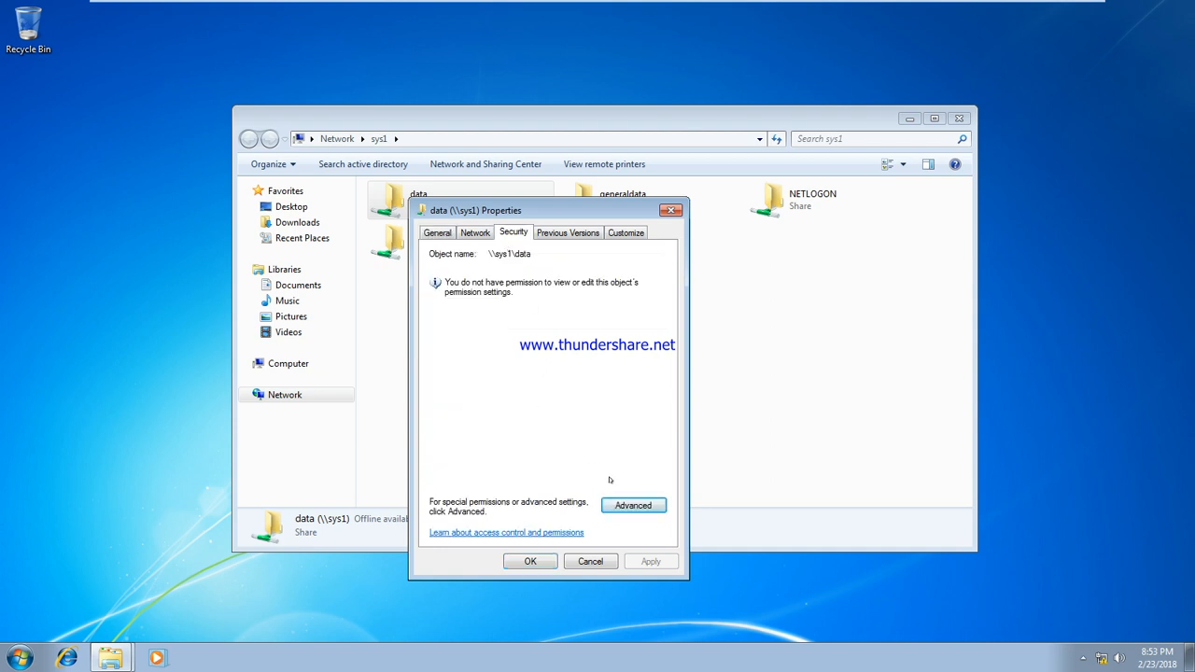
{"action": "left_click", "coordinate": [625, 502]}
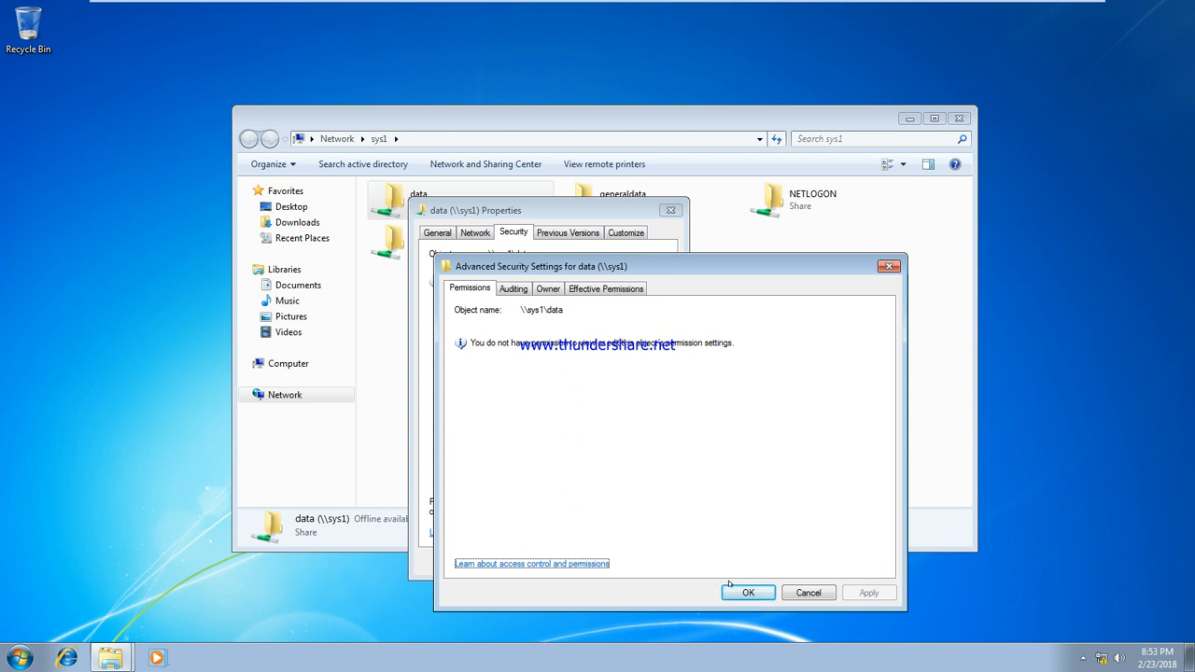
{"action": "left_click", "coordinate": [808, 591]}
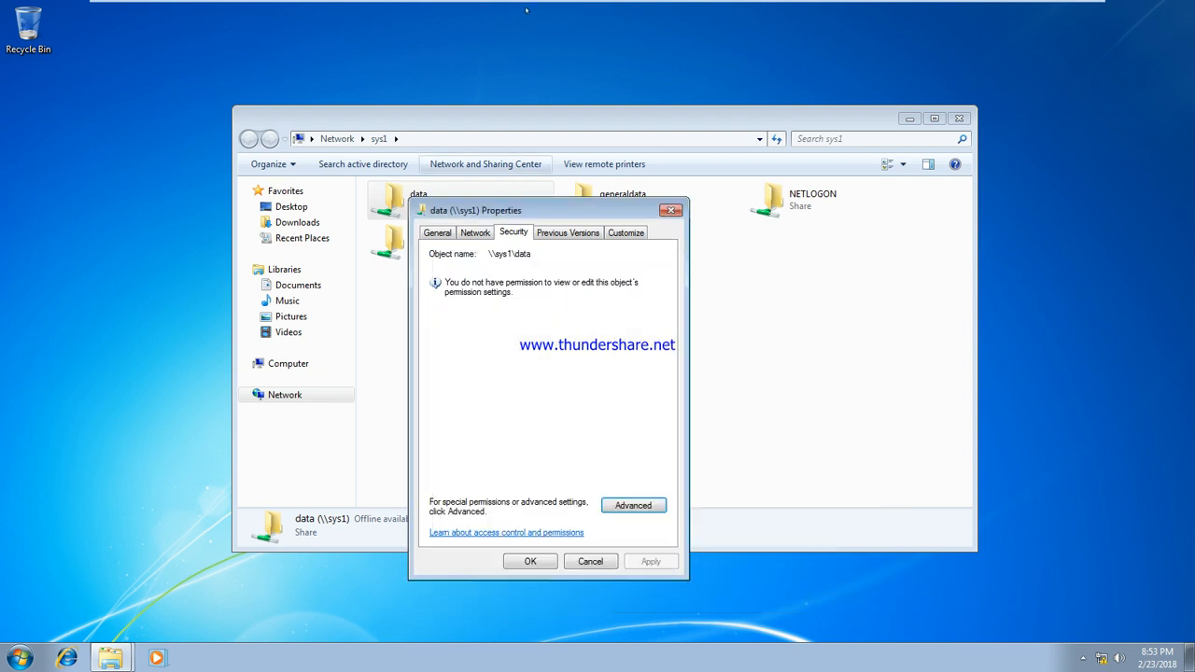
{"action": "left_click", "coordinate": [697, 11]}
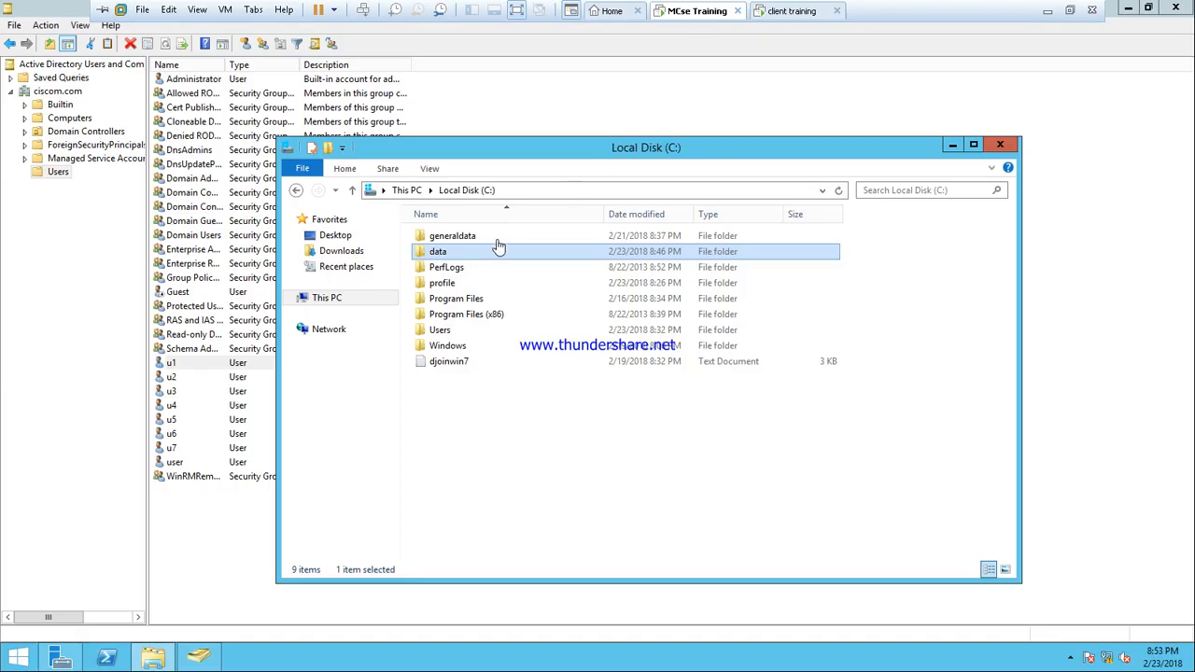
Open the data folder's Sharing properties on the server, closing Advanced Sharing unchanged
{"action": "right_click", "coordinate": [445, 254]}
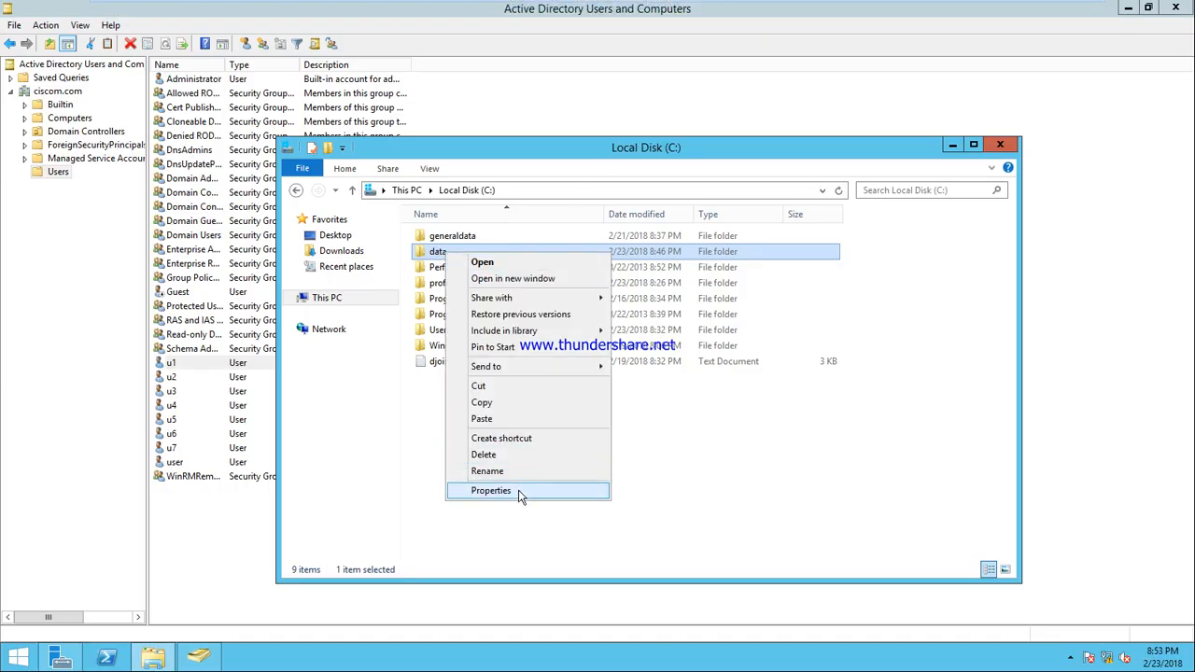
{"action": "left_click", "coordinate": [492, 490]}
{"action": "left_click", "coordinate": [510, 291]}
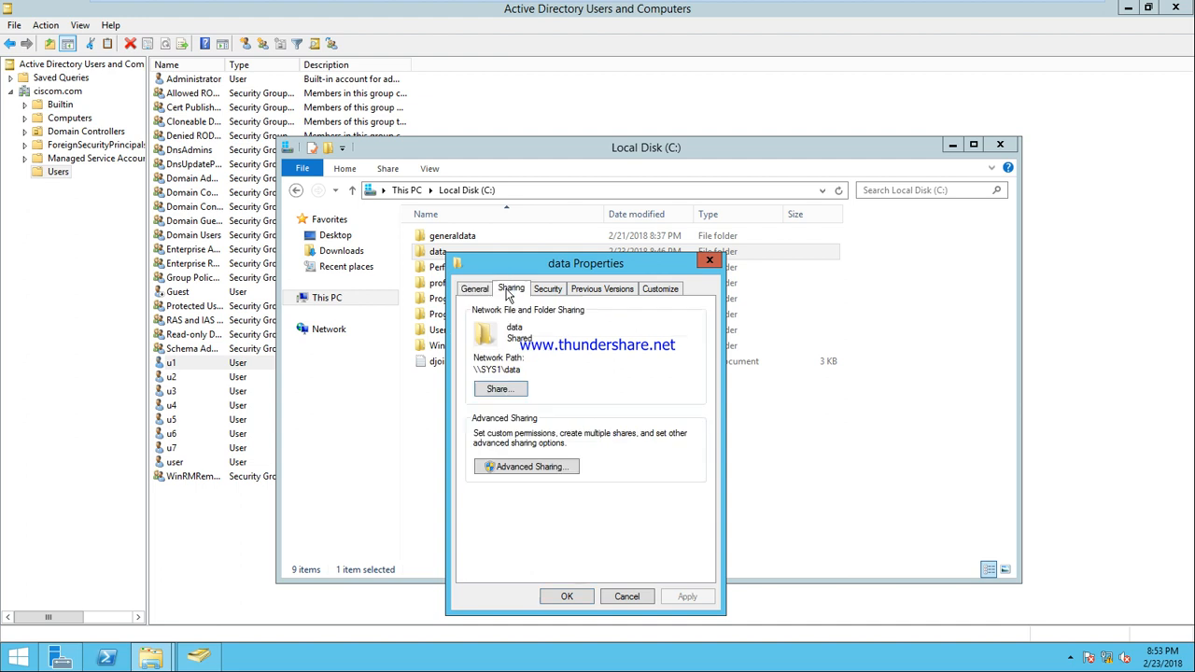
{"action": "left_click", "coordinate": [509, 468]}
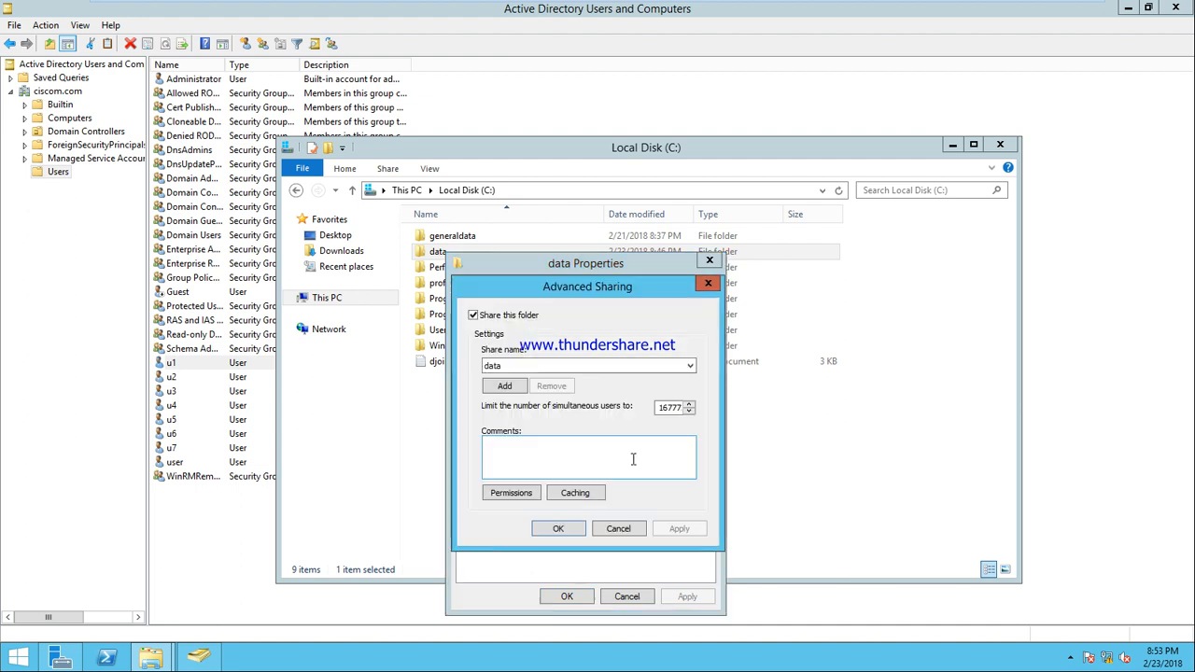
{"action": "left_click", "coordinate": [618, 529]}
Share data with u5 at Read/Write and close the folder's properties
{"action": "left_click", "coordinate": [507, 465]}
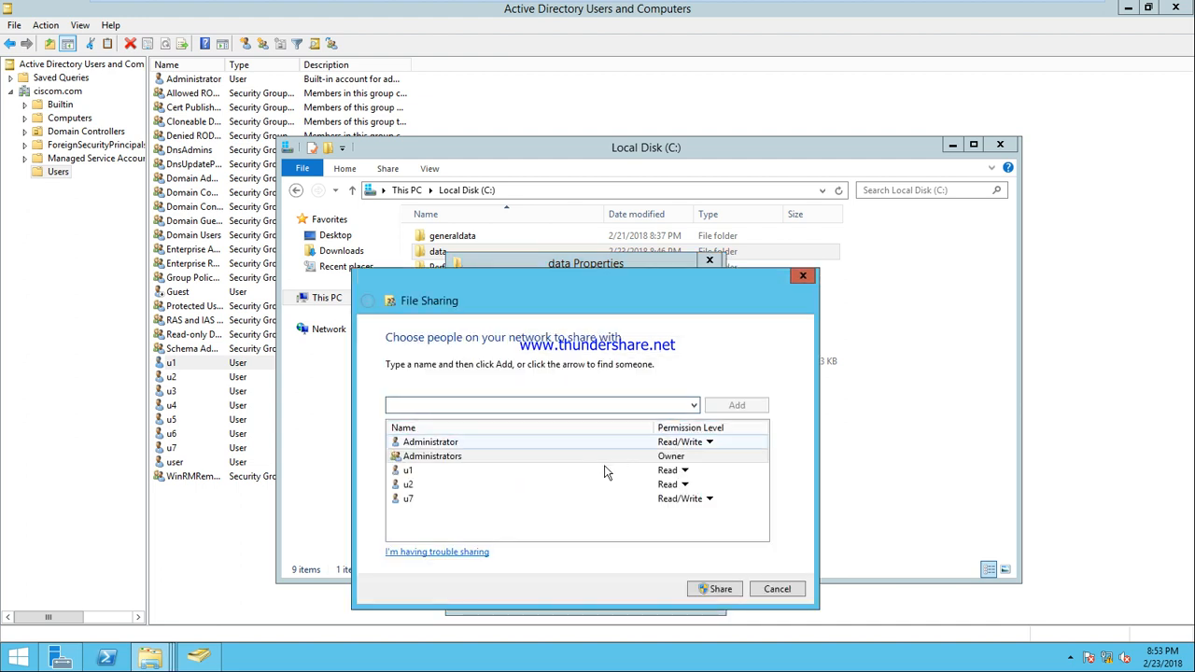
{"action": "left_click", "coordinate": [693, 405]}
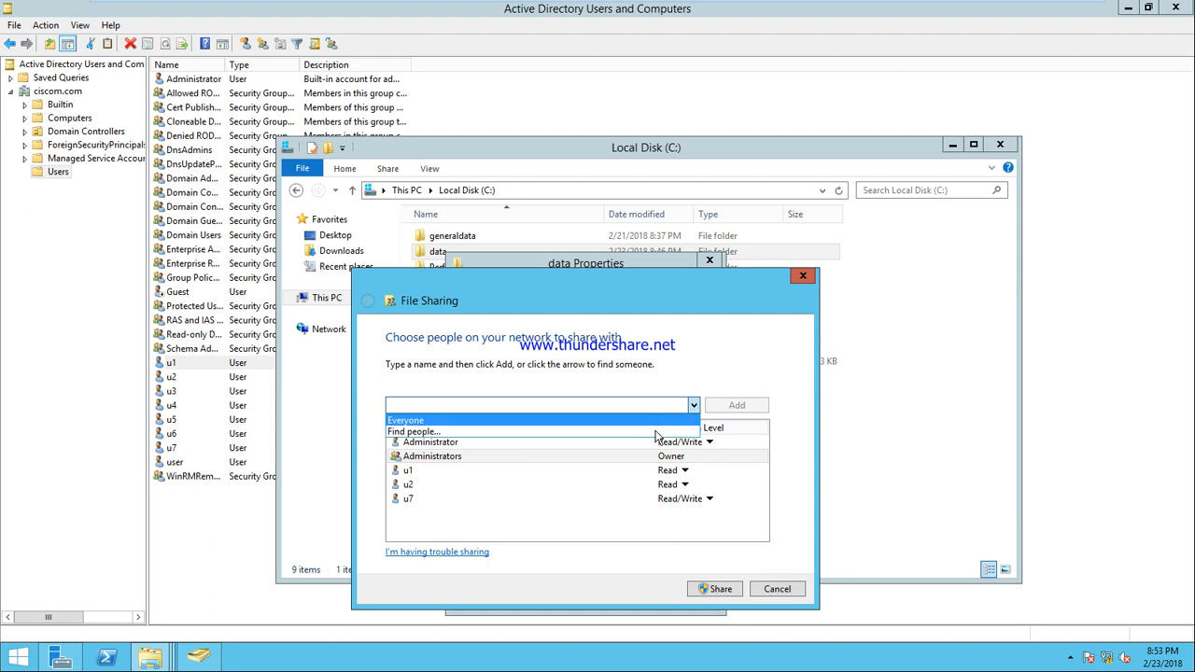
{"action": "left_click", "coordinate": [655, 432]}
{"action": "type", "text": "u"}
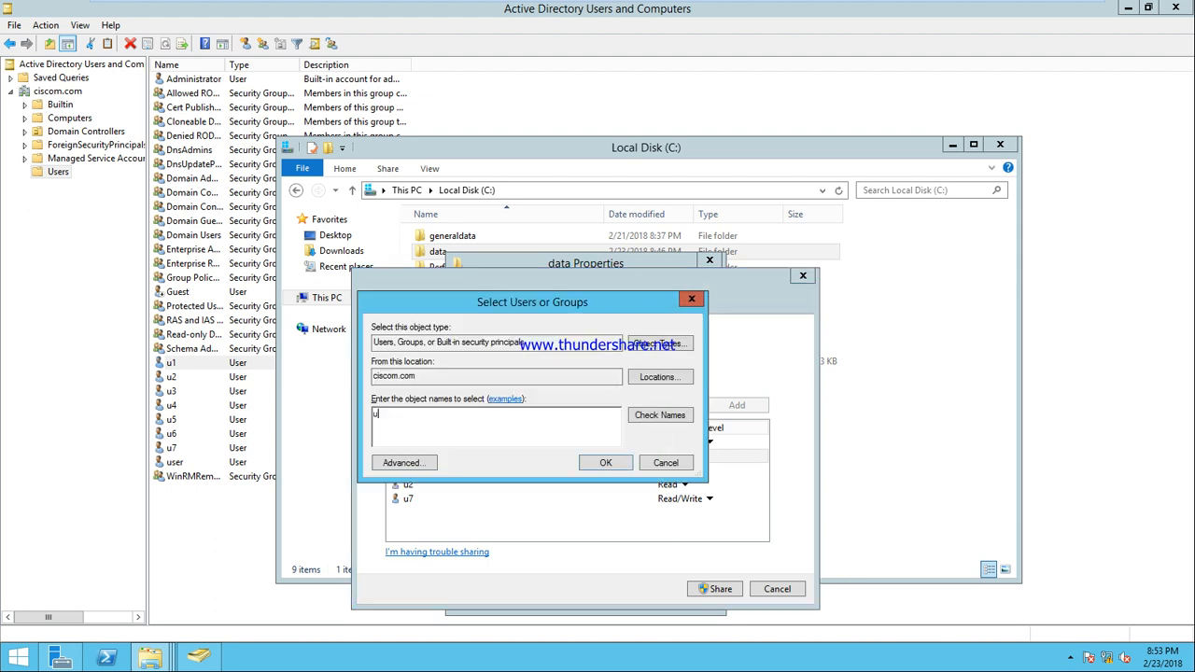
{"action": "type", "text": "5"}
{"action": "left_click", "coordinate": [651, 418]}
{"action": "left_click", "coordinate": [632, 473]}
{"action": "left_click", "coordinate": [686, 499]}
{"action": "left_click", "coordinate": [703, 519]}
{"action": "left_click", "coordinate": [721, 588]}
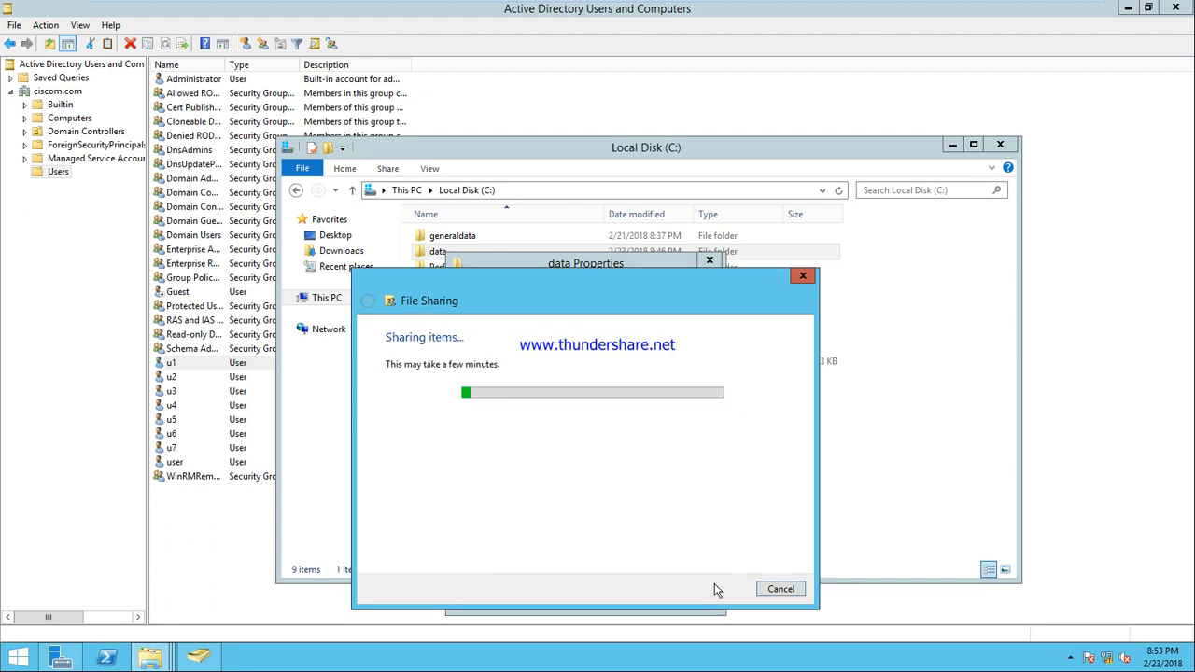
{"action": "left_click", "coordinate": [781, 590]}
{"action": "left_click", "coordinate": [570, 594]}
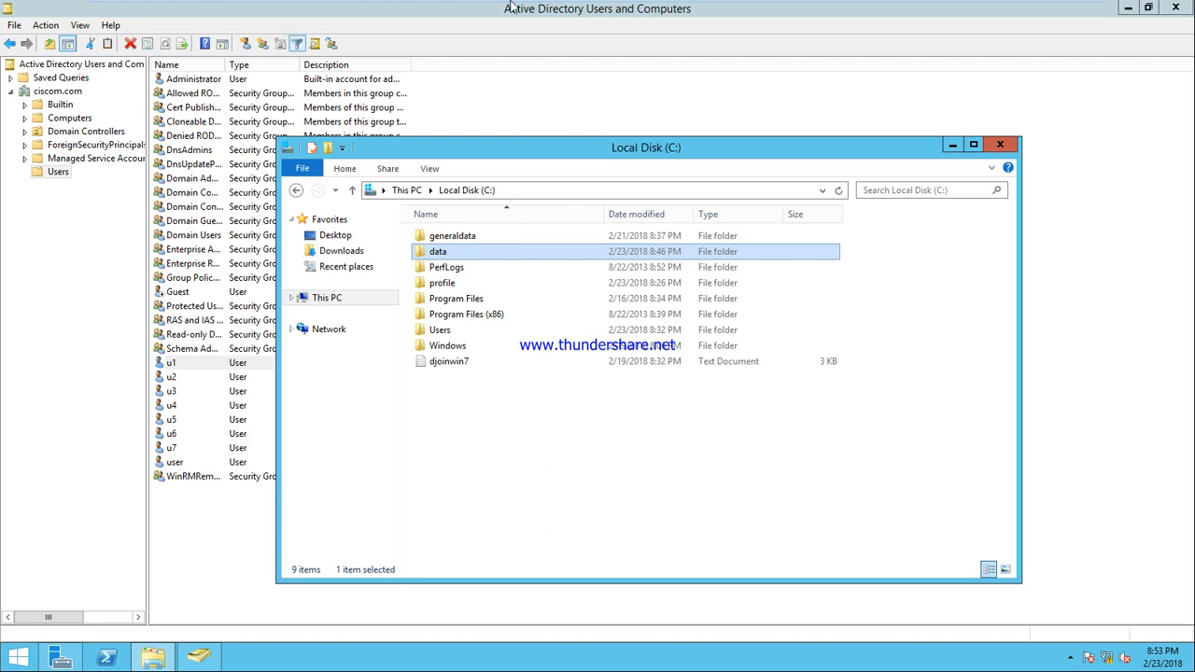
On the Windows 7 client, remove u2 from the data share's permissions and close its properties
{"action": "mouse_move", "coordinate": [515, 5]}
{"action": "left_click", "coordinate": [780, 8]}
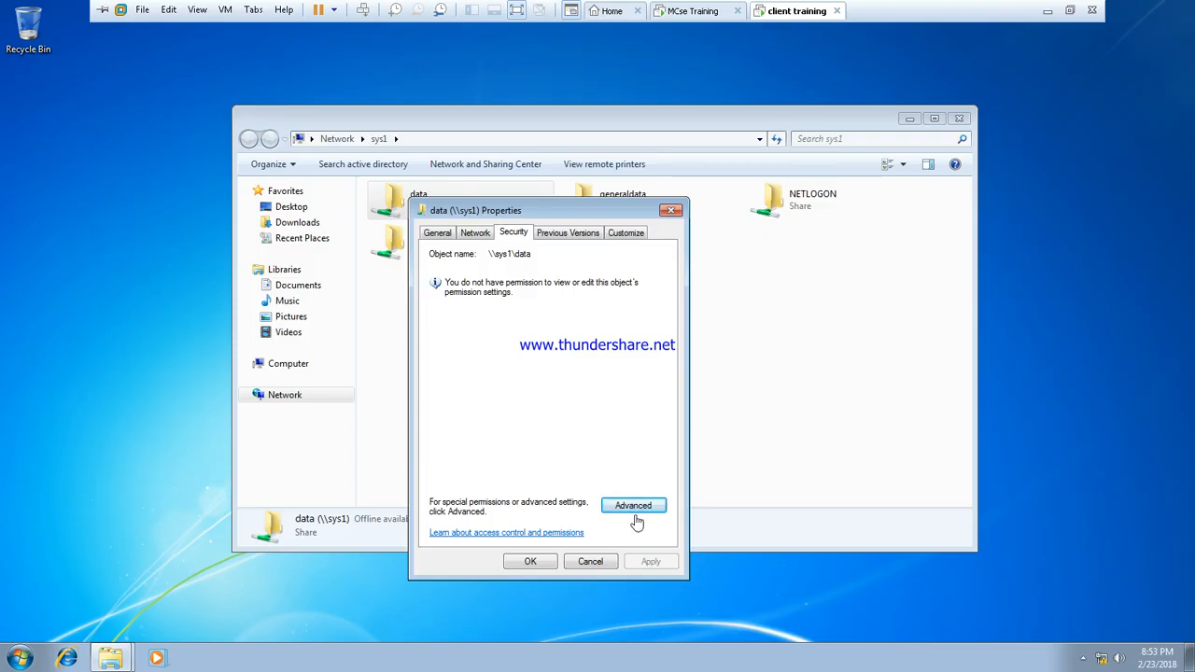
{"action": "left_click", "coordinate": [587, 564]}
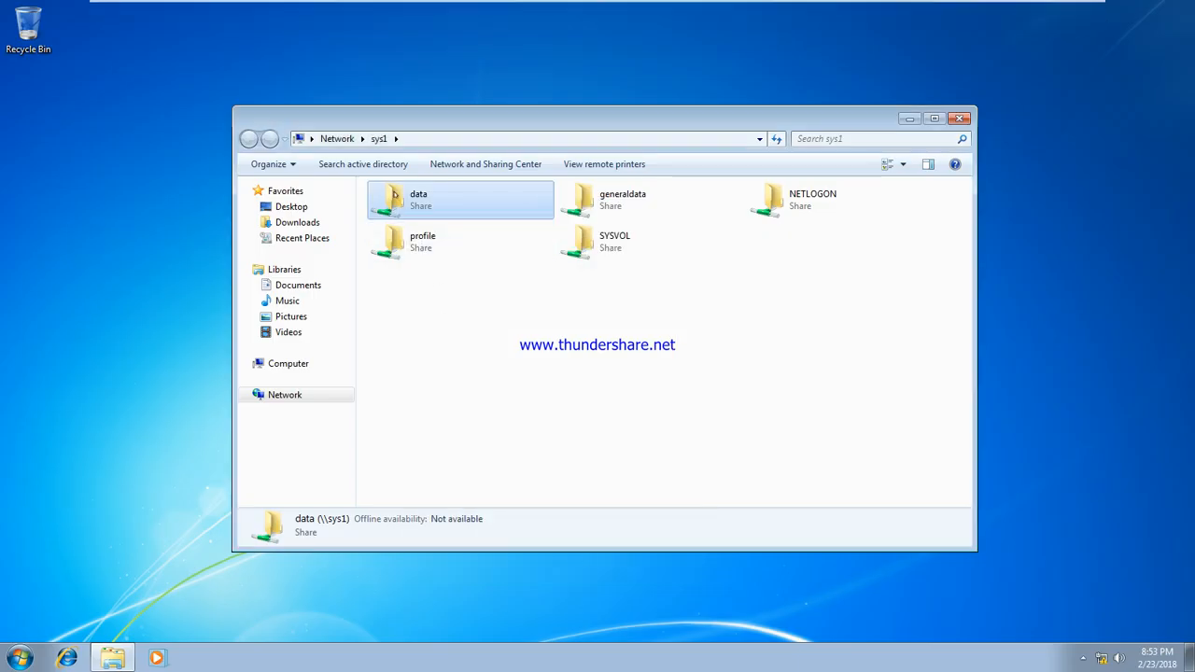
{"action": "right_click", "coordinate": [396, 194]}
{"action": "left_click", "coordinate": [445, 348]}
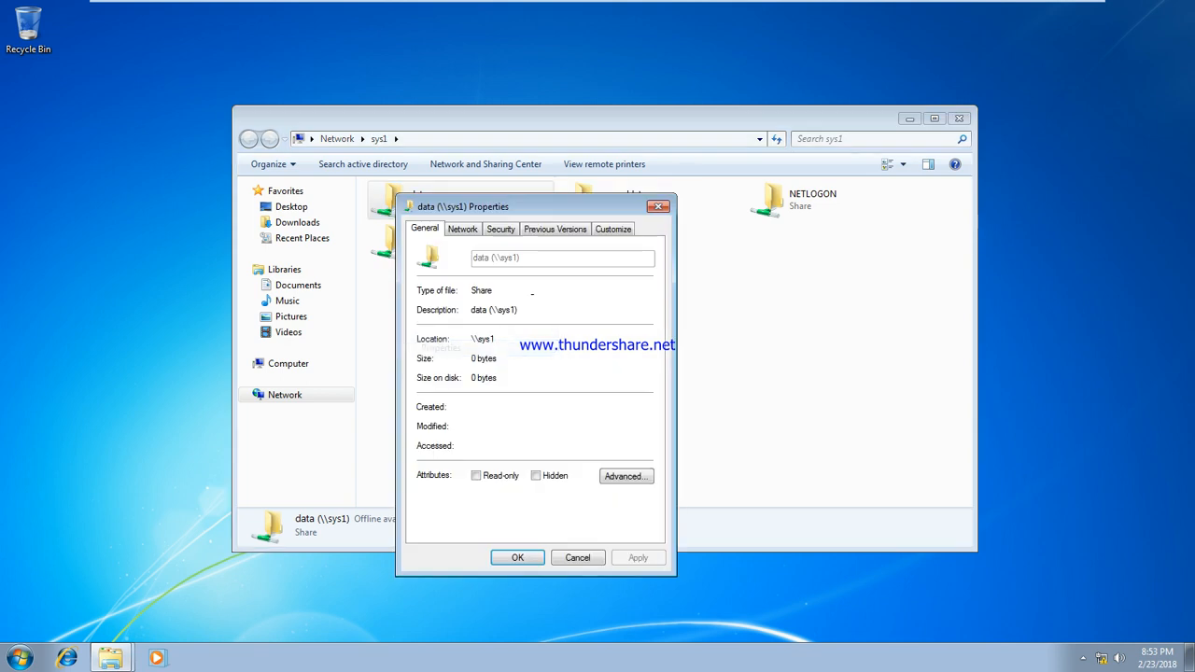
{"action": "left_click", "coordinate": [501, 229]}
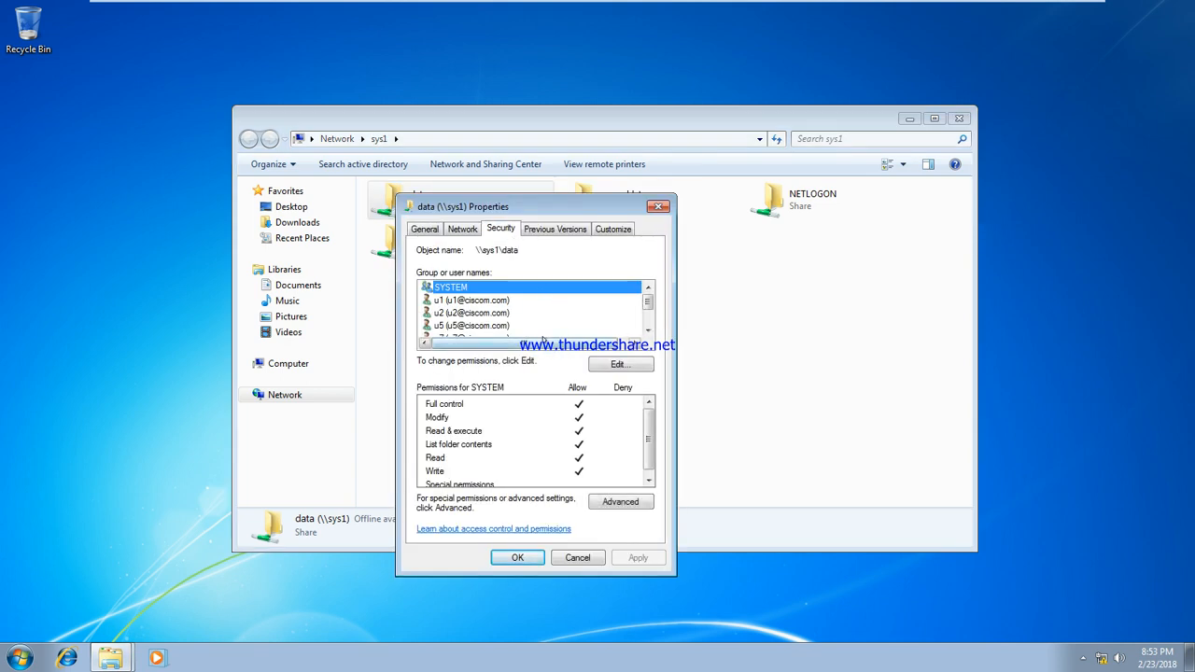
{"action": "left_click", "coordinate": [485, 313]}
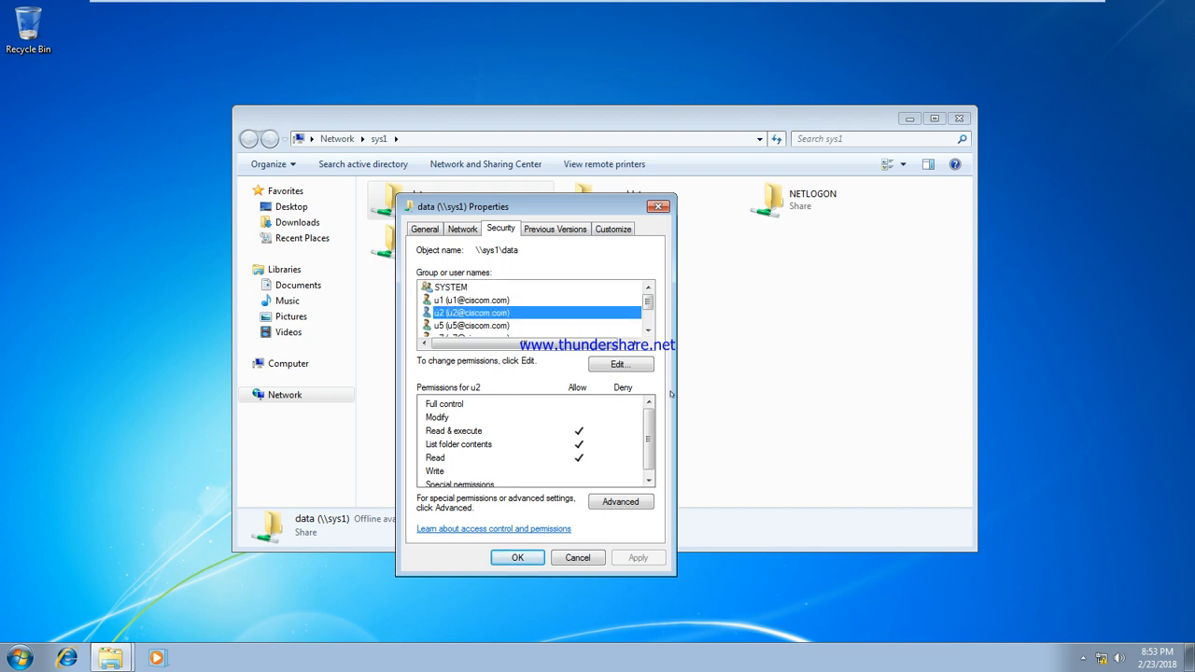
{"action": "left_click", "coordinate": [621, 365]}
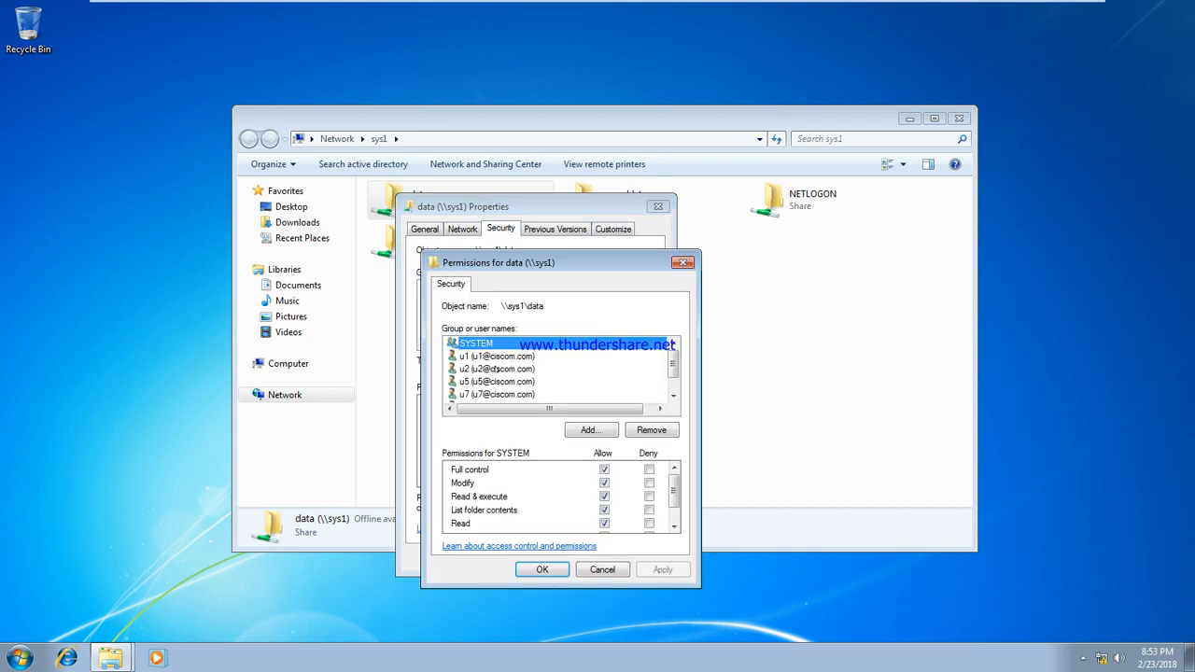
{"action": "left_click", "coordinate": [496, 369]}
{"action": "left_click", "coordinate": [654, 432]}
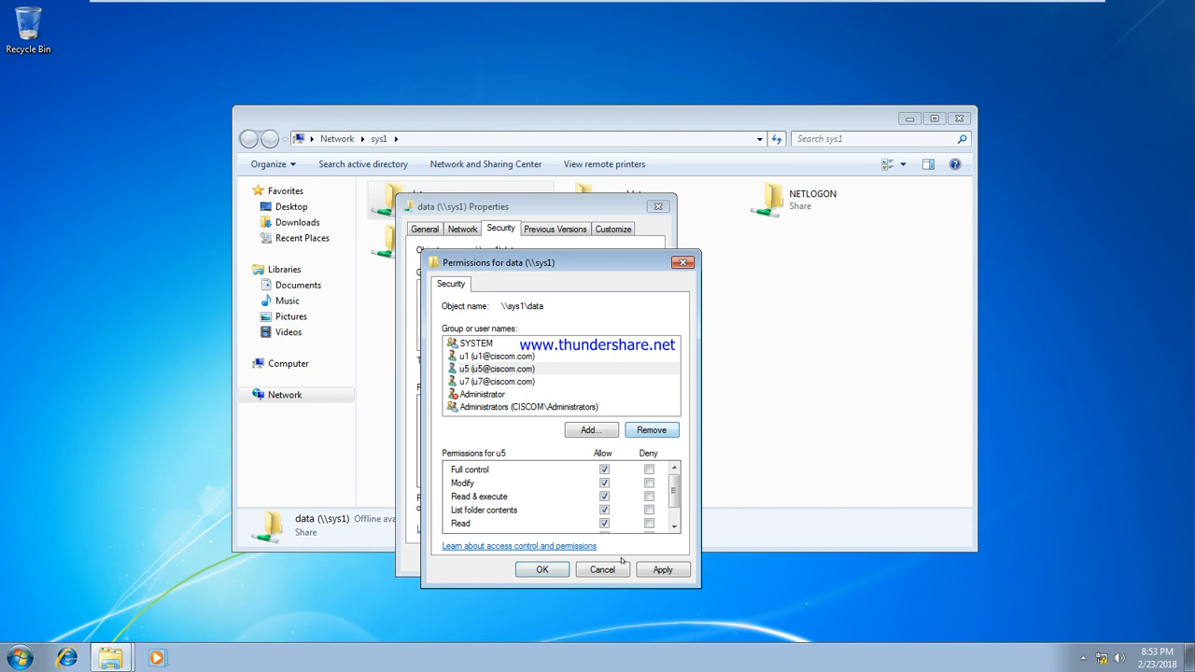
{"action": "left_click", "coordinate": [541, 569]}
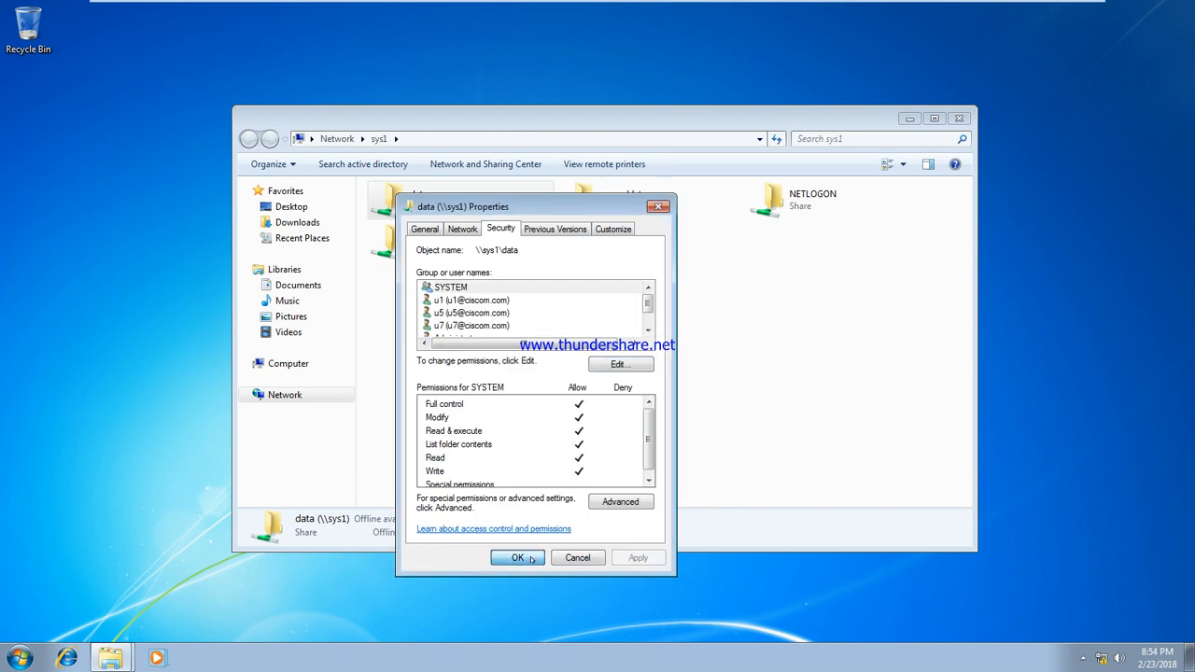
{"action": "left_click", "coordinate": [520, 558]}
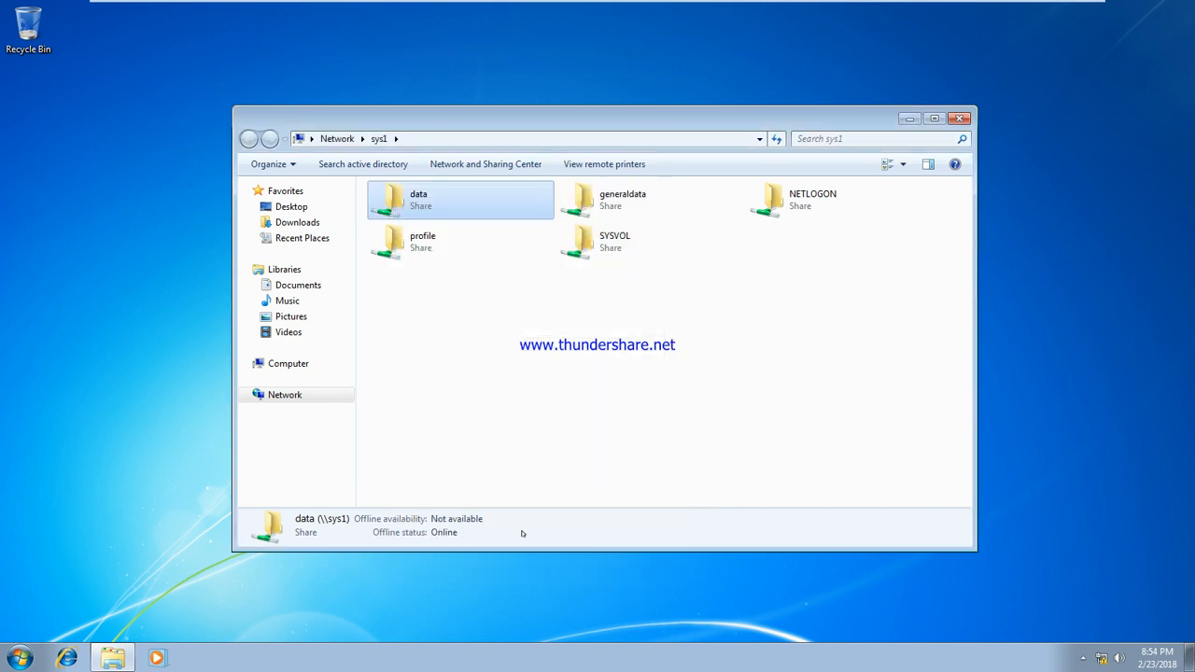
Reopen the data share's security permissions, add u2 via Check Names, then apply and close
{"action": "right_click", "coordinate": [403, 197]}
{"action": "left_click", "coordinate": [469, 350]}
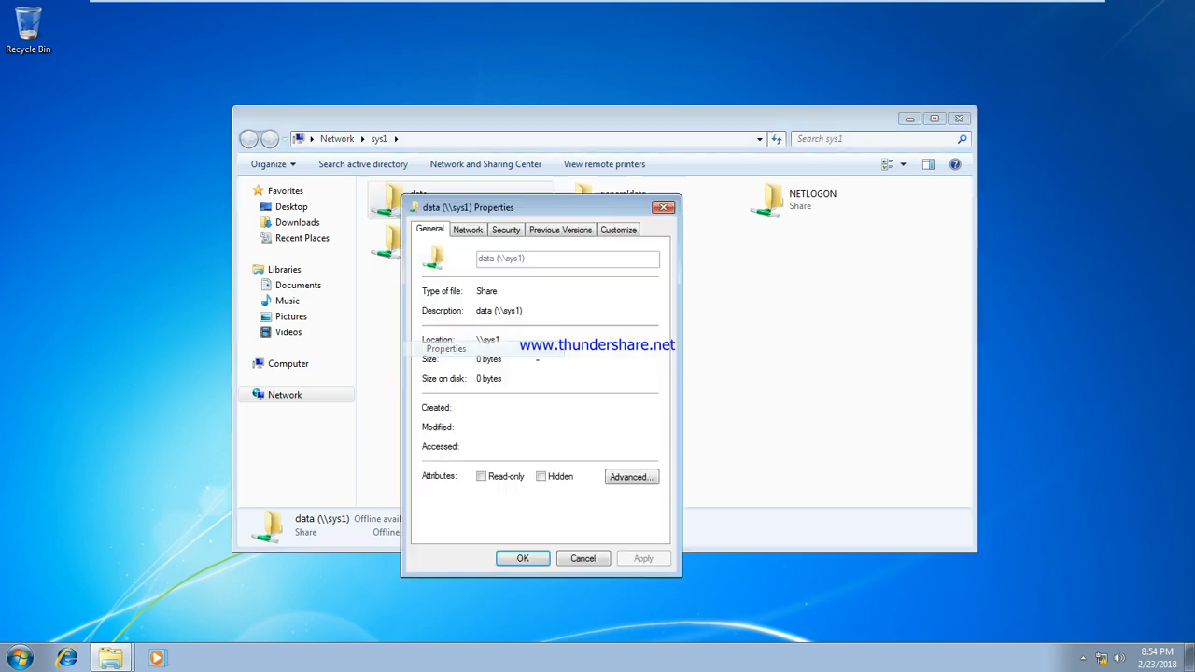
{"action": "left_click", "coordinate": [505, 230]}
{"action": "left_click", "coordinate": [641, 369]}
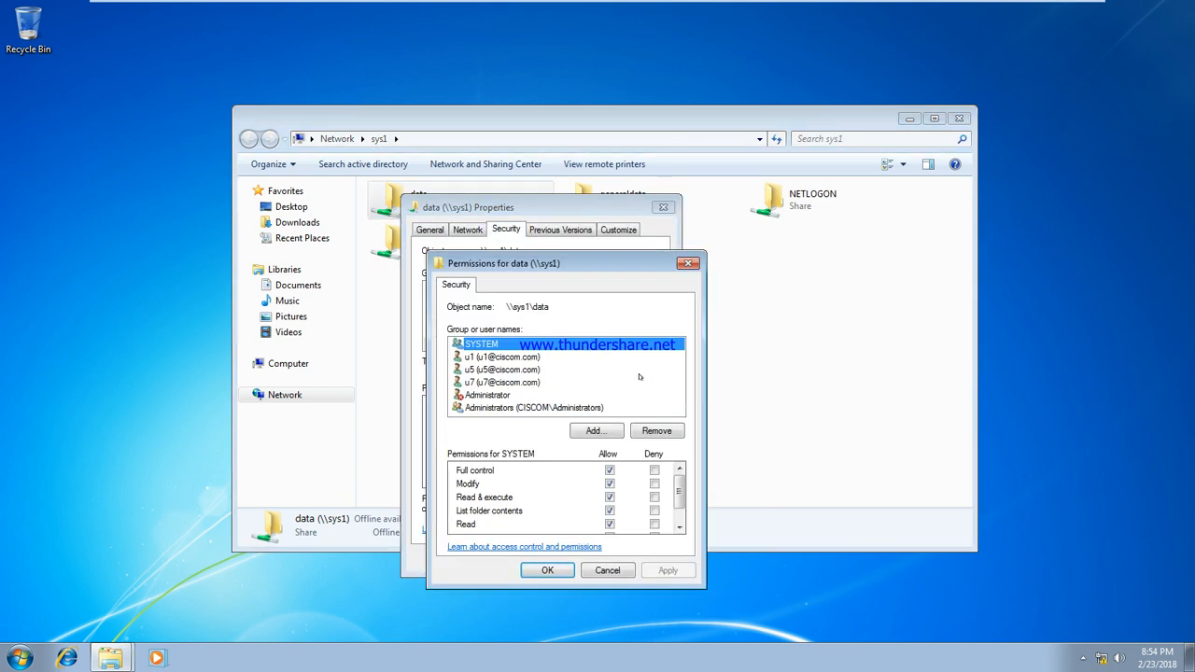
{"action": "left_click", "coordinate": [595, 429]}
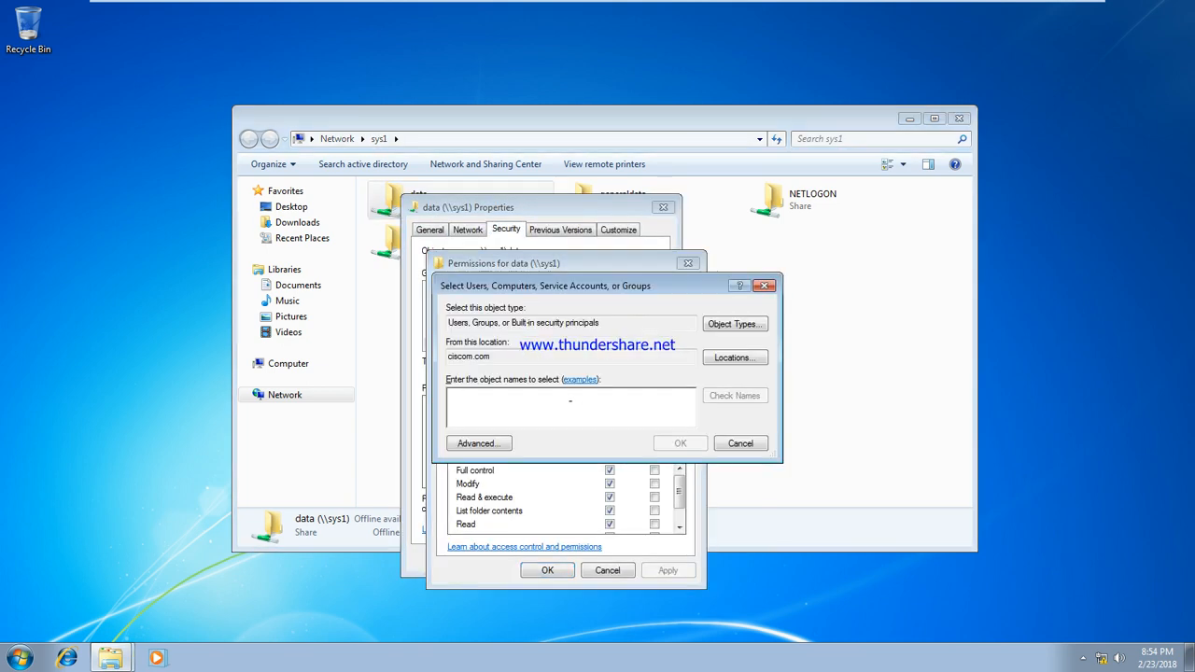
{"action": "type", "text": "u2"}
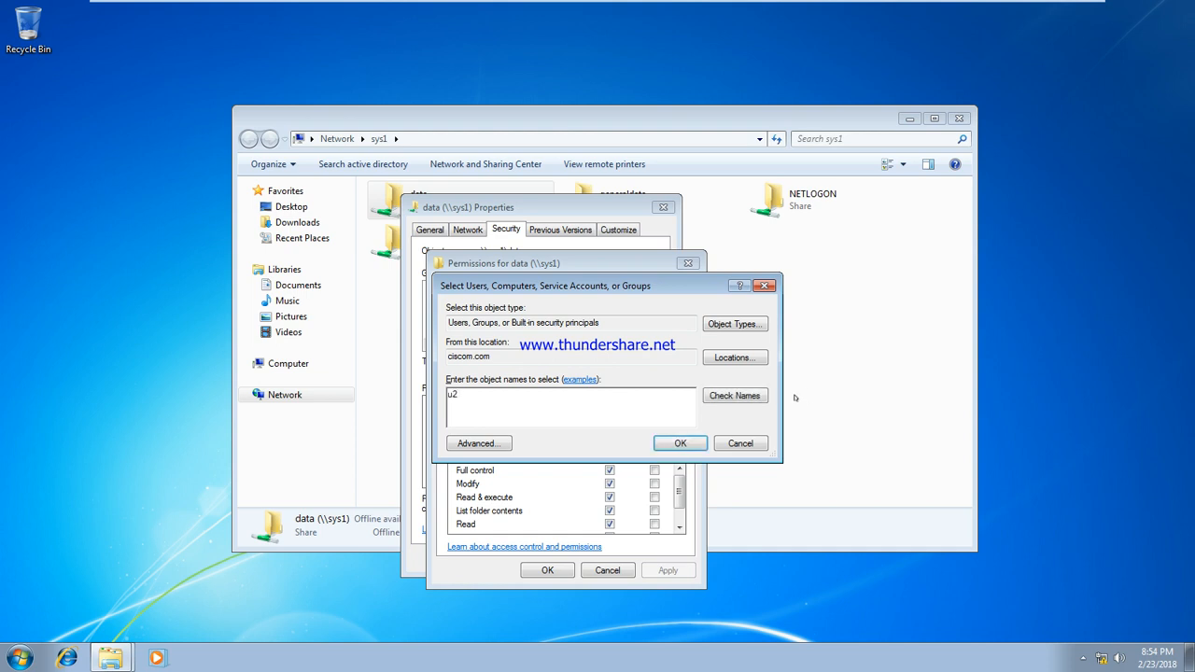
{"action": "left_click", "coordinate": [724, 388]}
{"action": "left_click", "coordinate": [680, 444]}
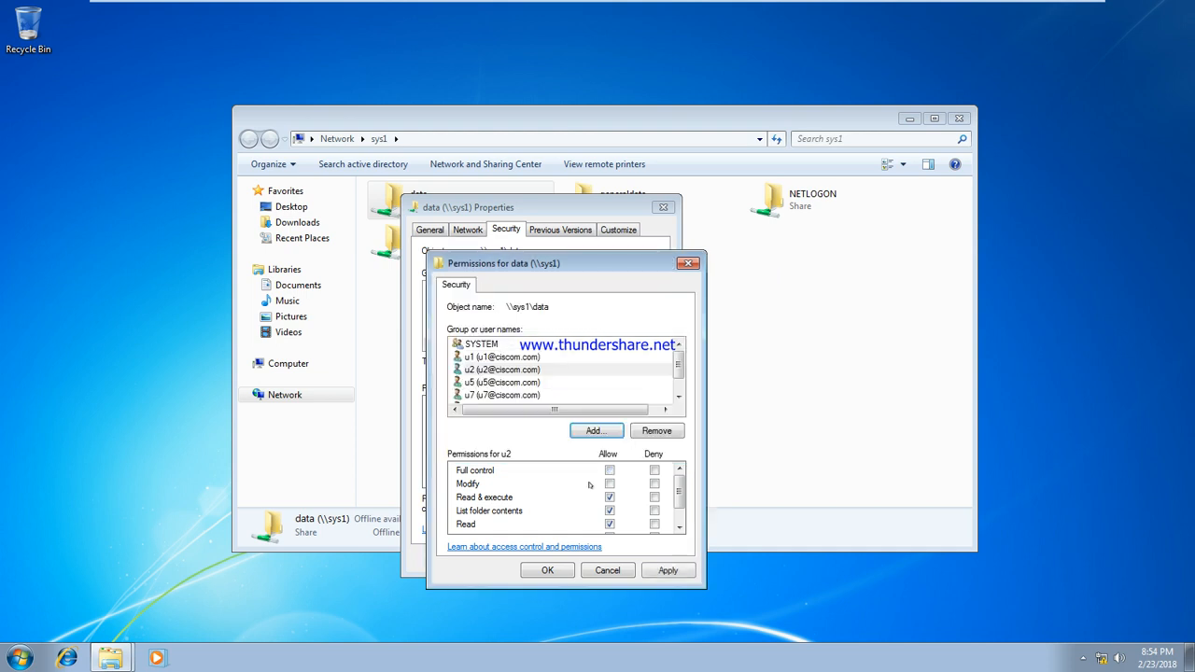
{"action": "left_click", "coordinate": [667, 571]}
{"action": "left_click", "coordinate": [559, 571]}
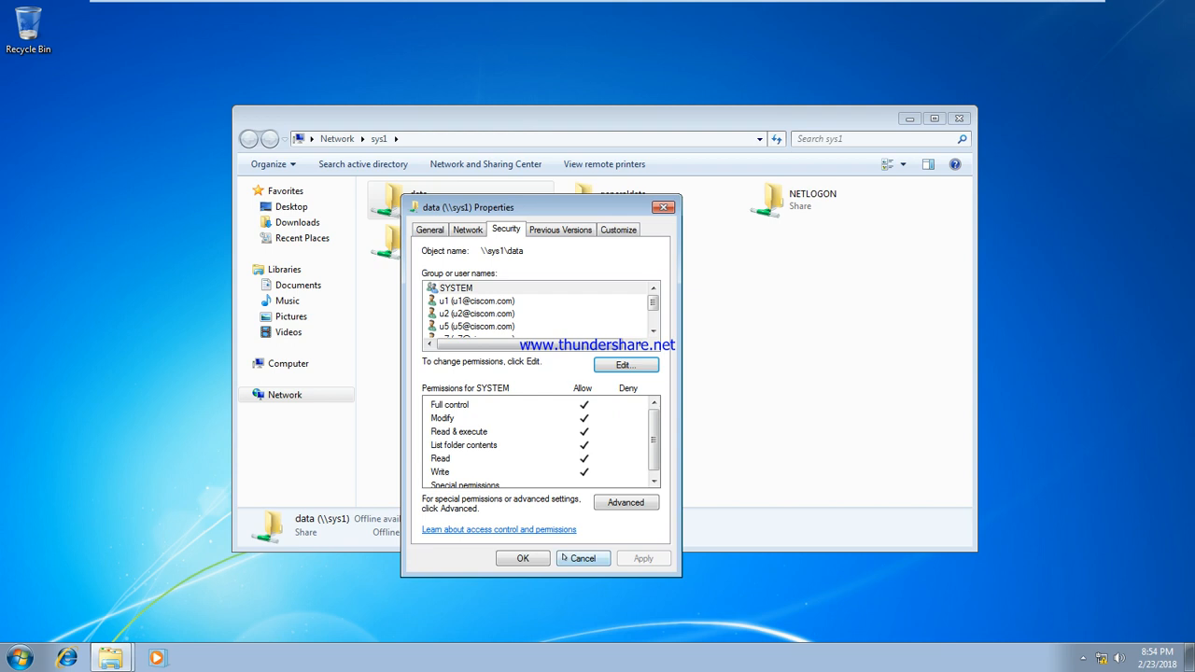
{"action": "left_click", "coordinate": [523, 558]}
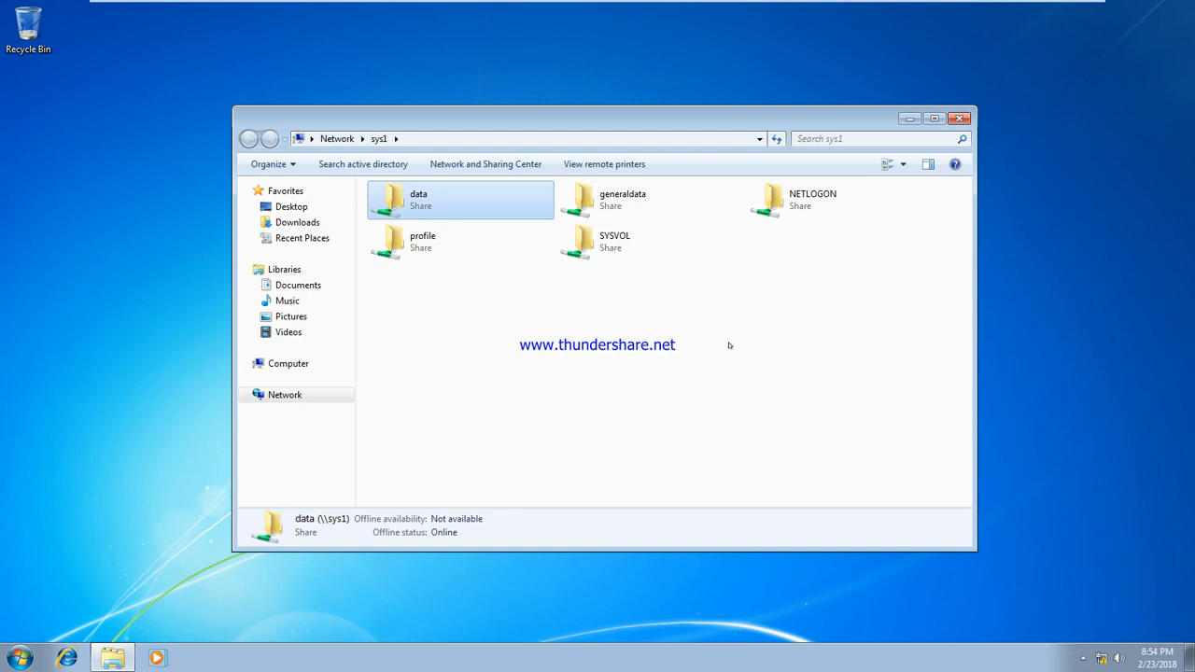
On the Windows Server VM, create a new folder named data1 on drive C:
{"action": "mouse_move", "coordinate": [643, 6]}
{"action": "left_click", "coordinate": [707, 10]}
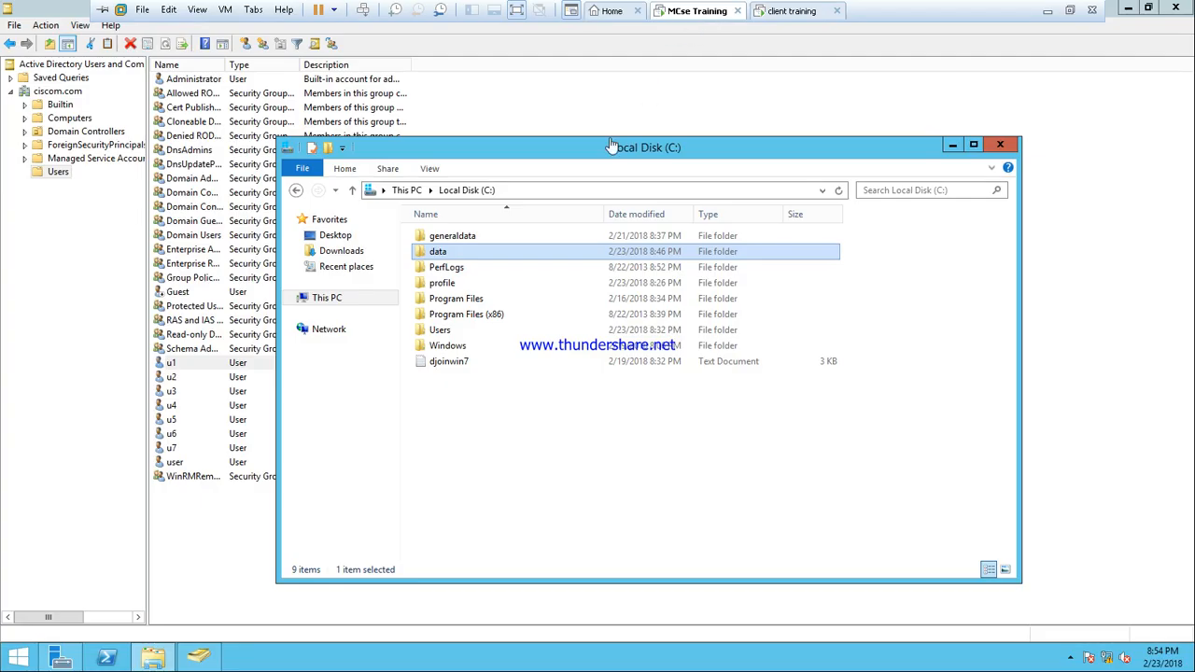
{"action": "left_click", "coordinate": [526, 413]}
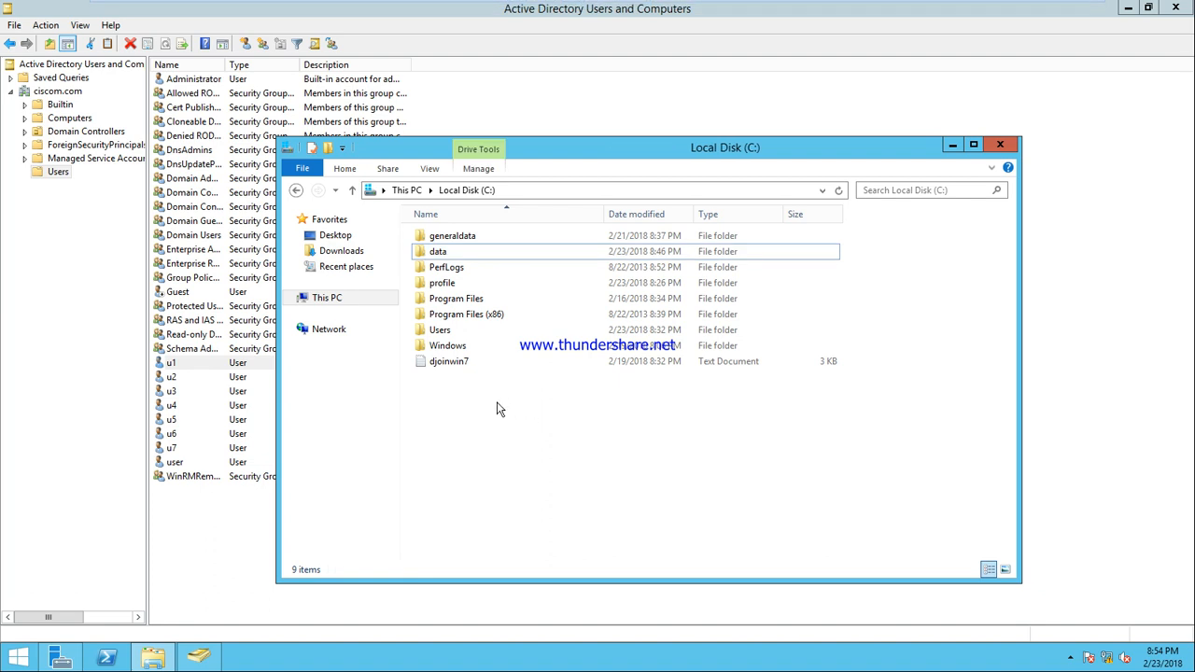
{"action": "right_click", "coordinate": [497, 409]}
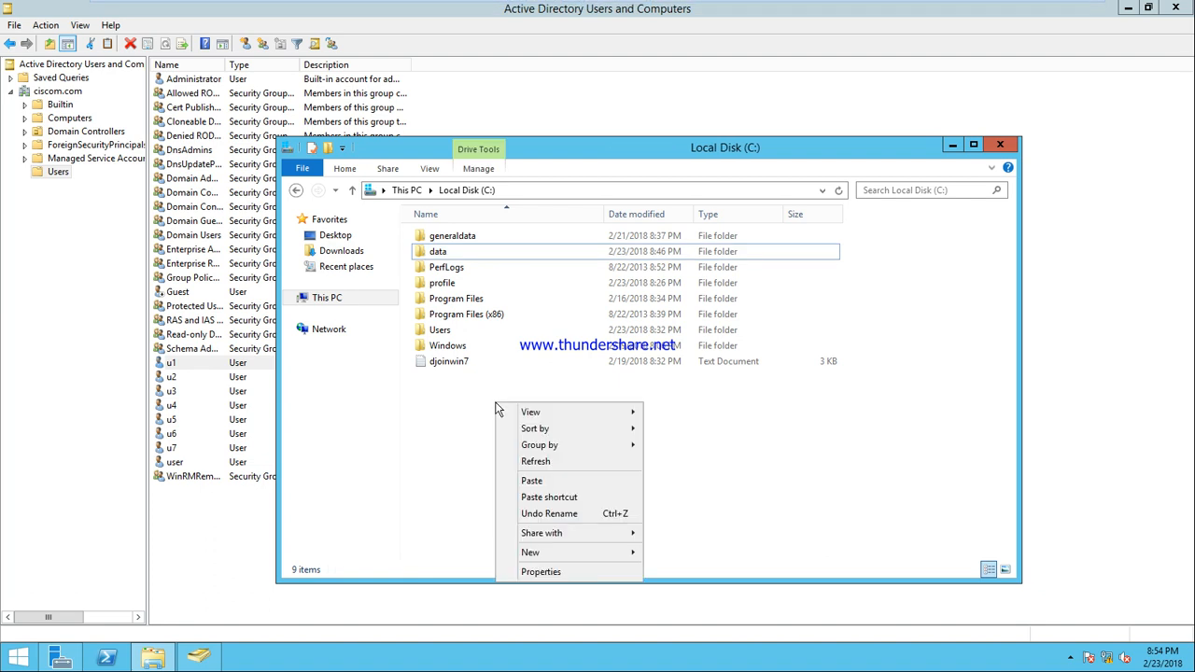
{"action": "left_click", "coordinate": [448, 454]}
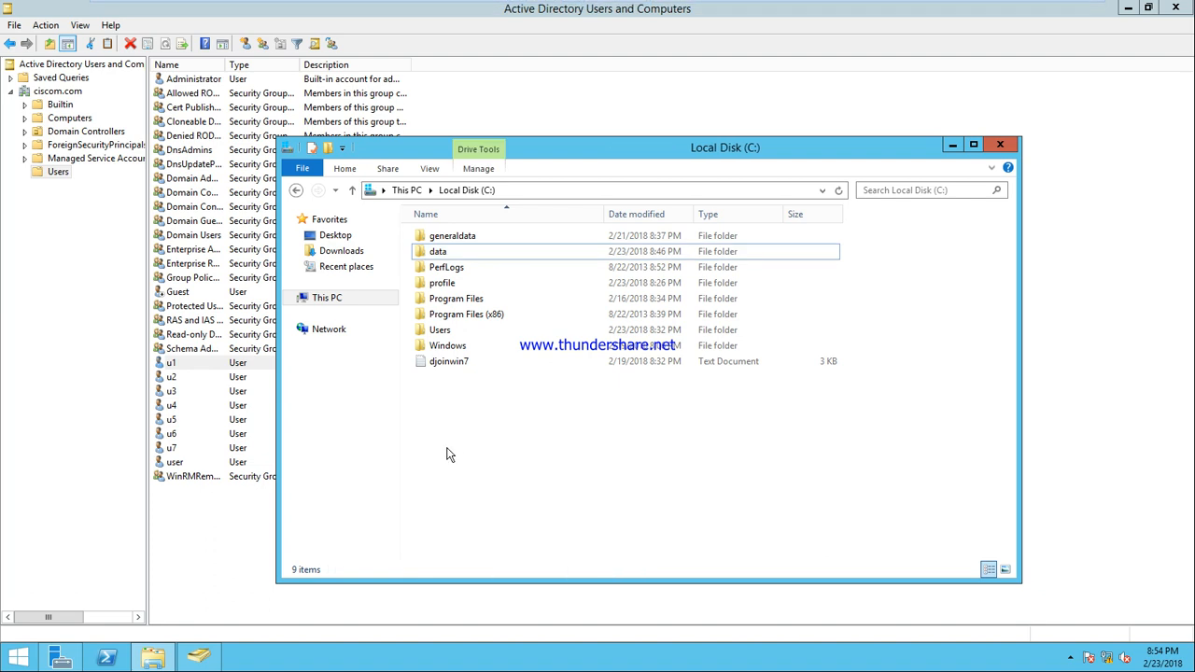
{"action": "key", "text": "ctrl+shift+n"}
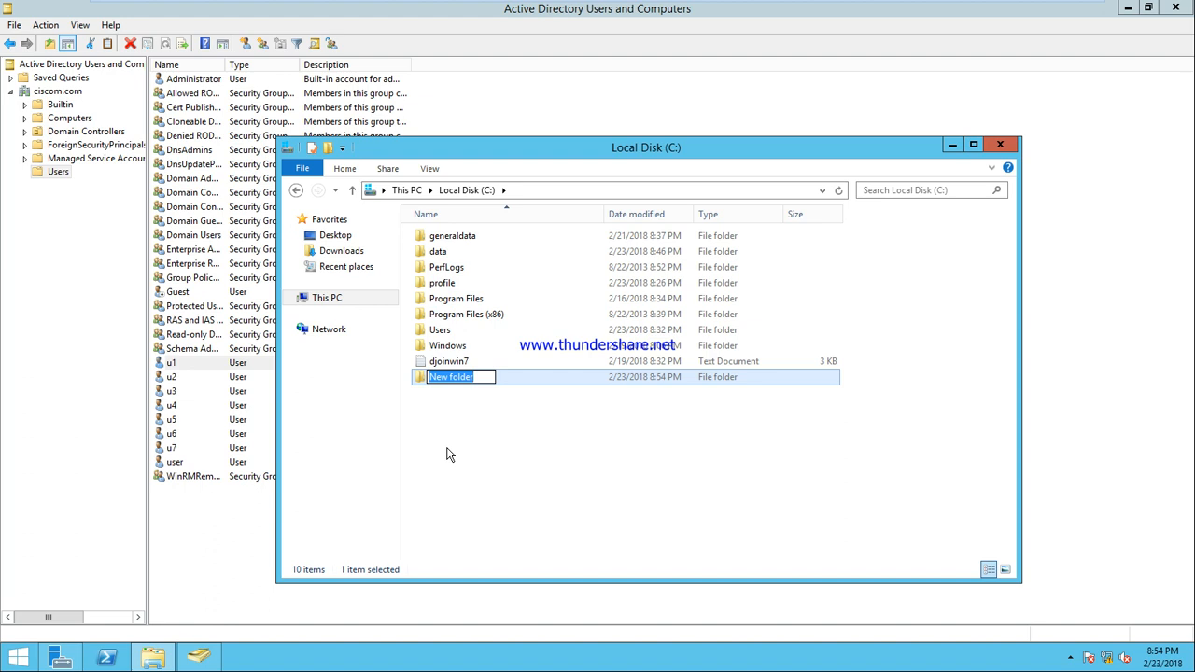
{"action": "type", "text": "data1"}
{"action": "key", "text": "Return"}
Share data1 with Everyone at Read/Write access, making it available at \\SYS1\data1
{"action": "right_click", "coordinate": [449, 375]}
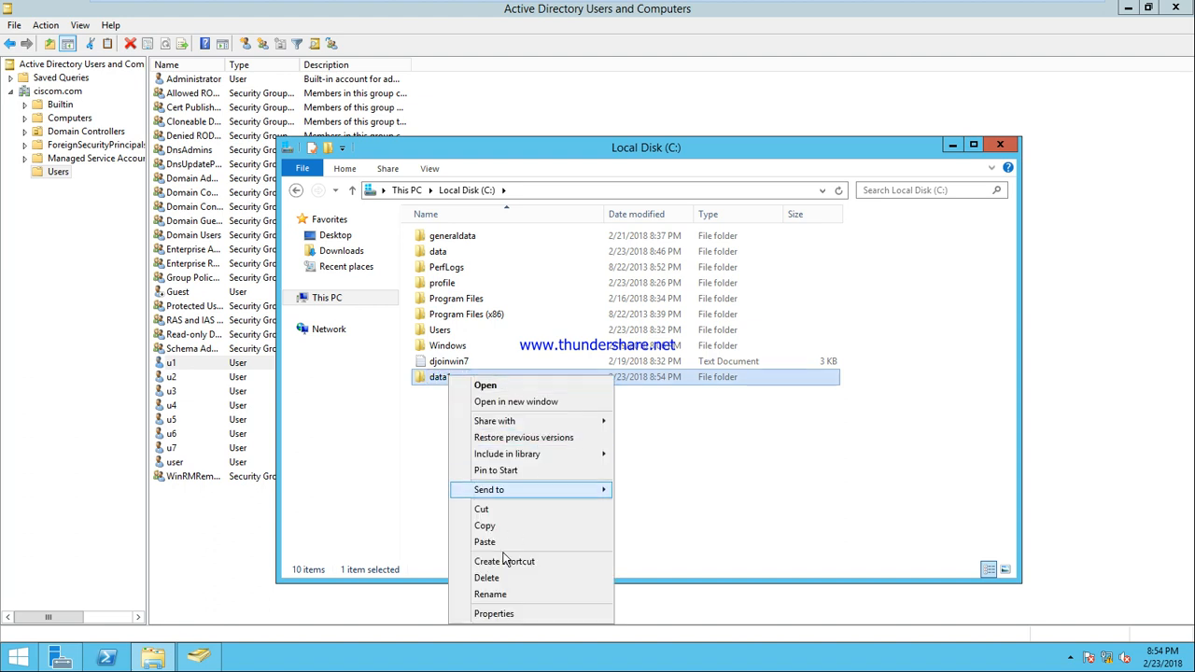
{"action": "left_click", "coordinate": [500, 614]}
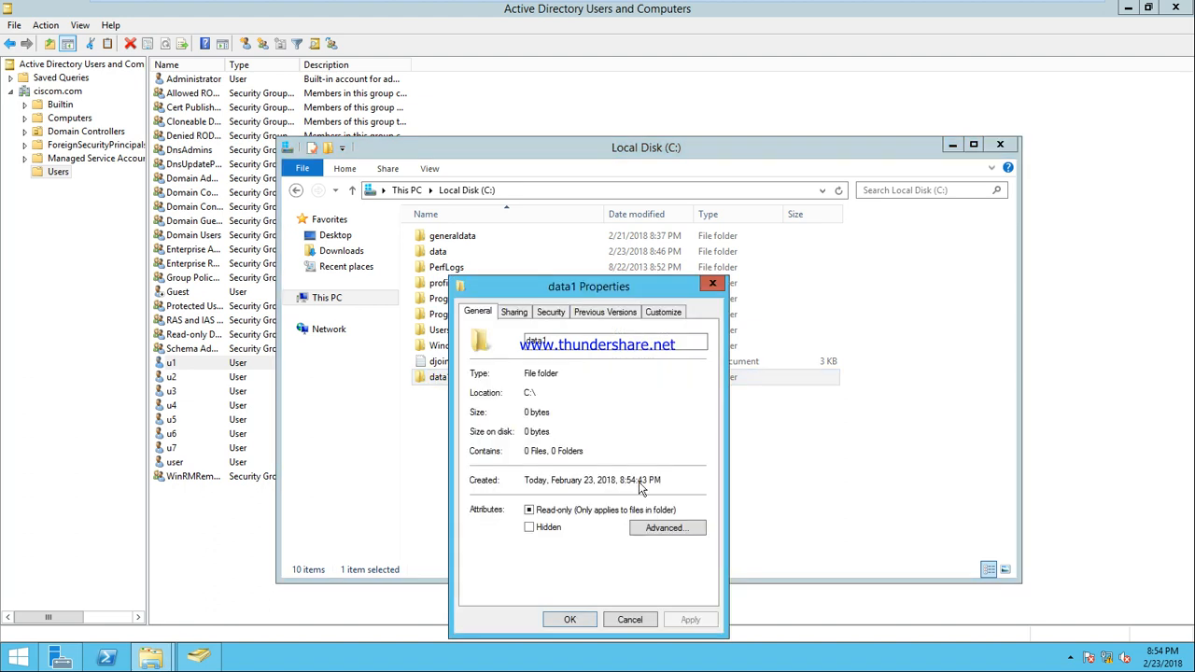
{"action": "left_click", "coordinate": [514, 312]}
{"action": "left_click", "coordinate": [515, 413]}
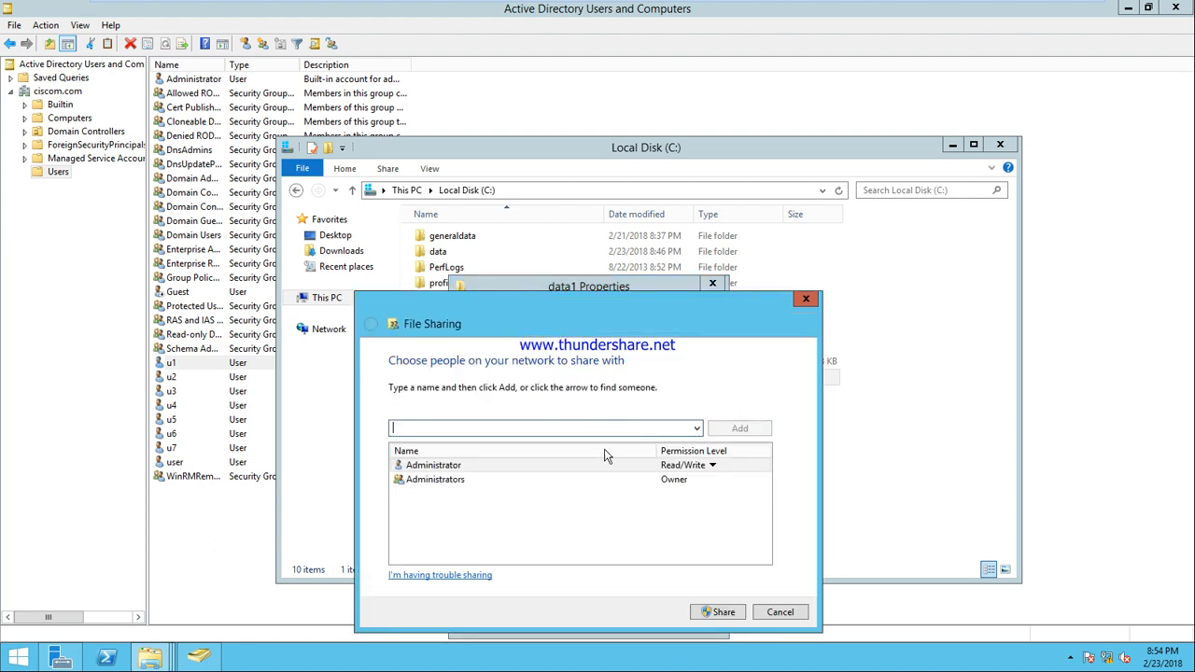
{"action": "left_click", "coordinate": [697, 429]}
{"action": "left_click", "coordinate": [673, 445]}
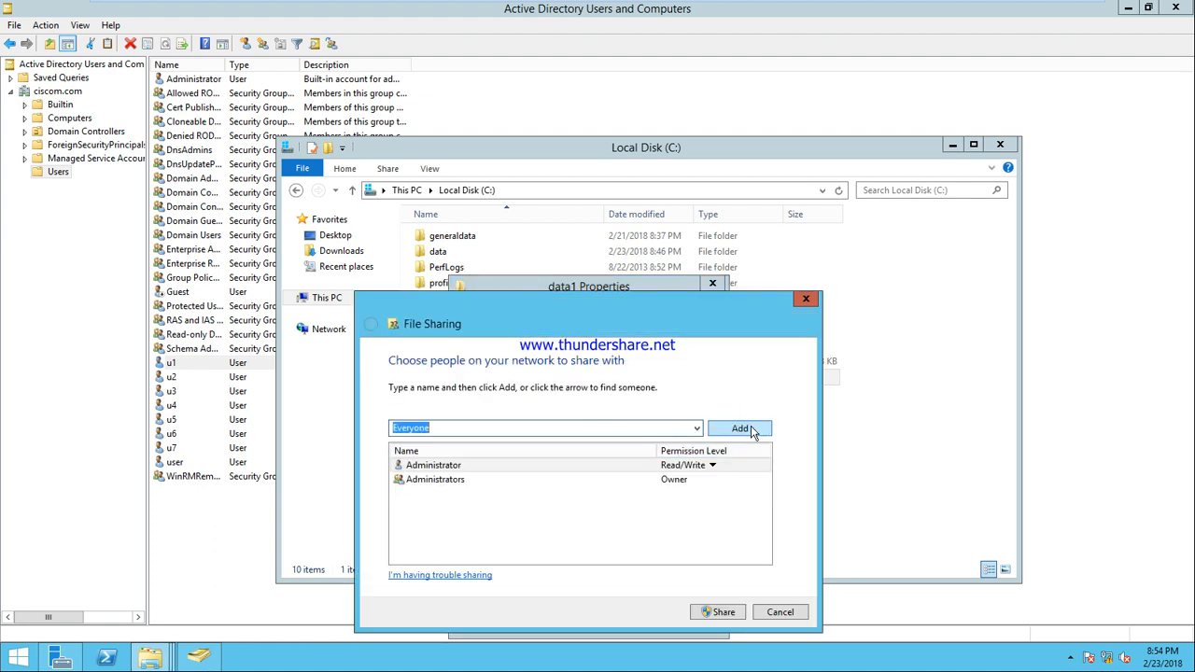
{"action": "left_click", "coordinate": [752, 429]}
{"action": "left_click", "coordinate": [705, 498]}
{"action": "left_click", "coordinate": [719, 517]}
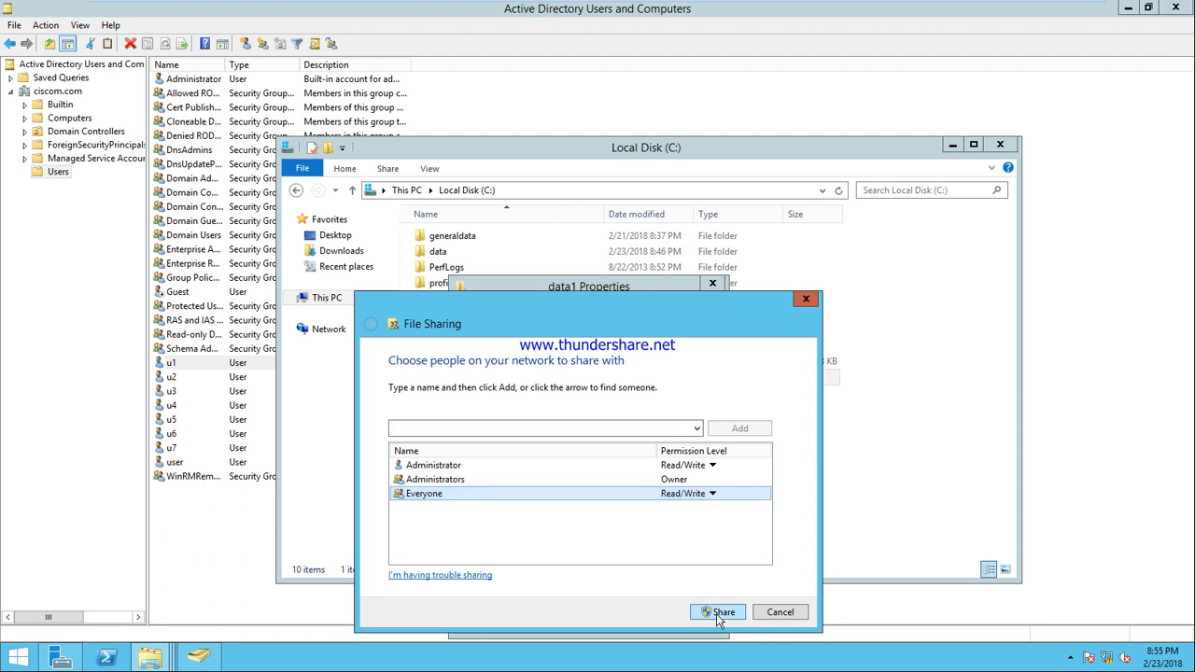
{"action": "left_click", "coordinate": [716, 613]}
{"action": "left_click", "coordinate": [789, 616]}
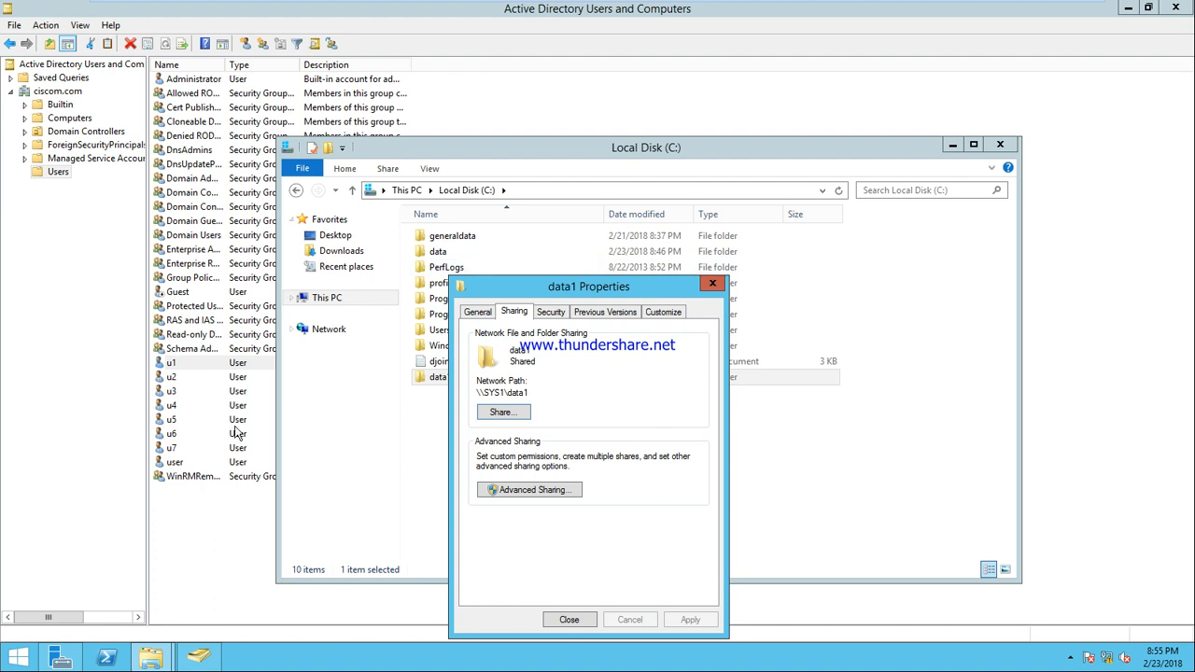
Launch Notepad from the Run prompt
{"action": "key", "text": "super+r"}
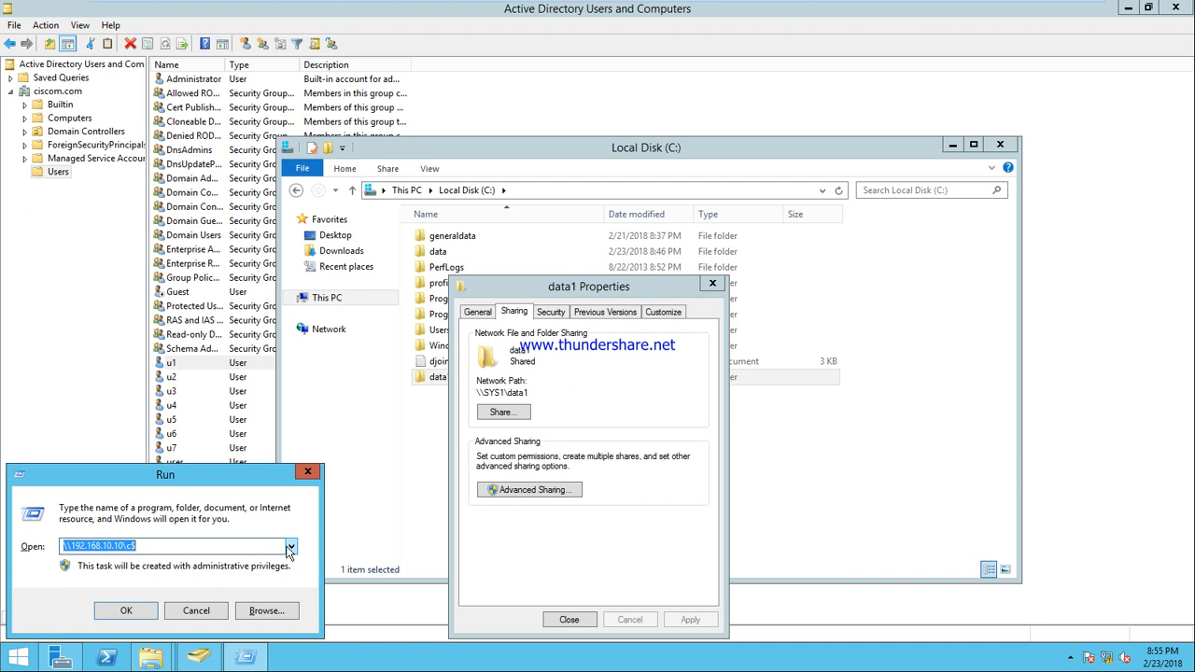
{"action": "type", "text": "notepad"}
{"action": "key", "text": "Return"}
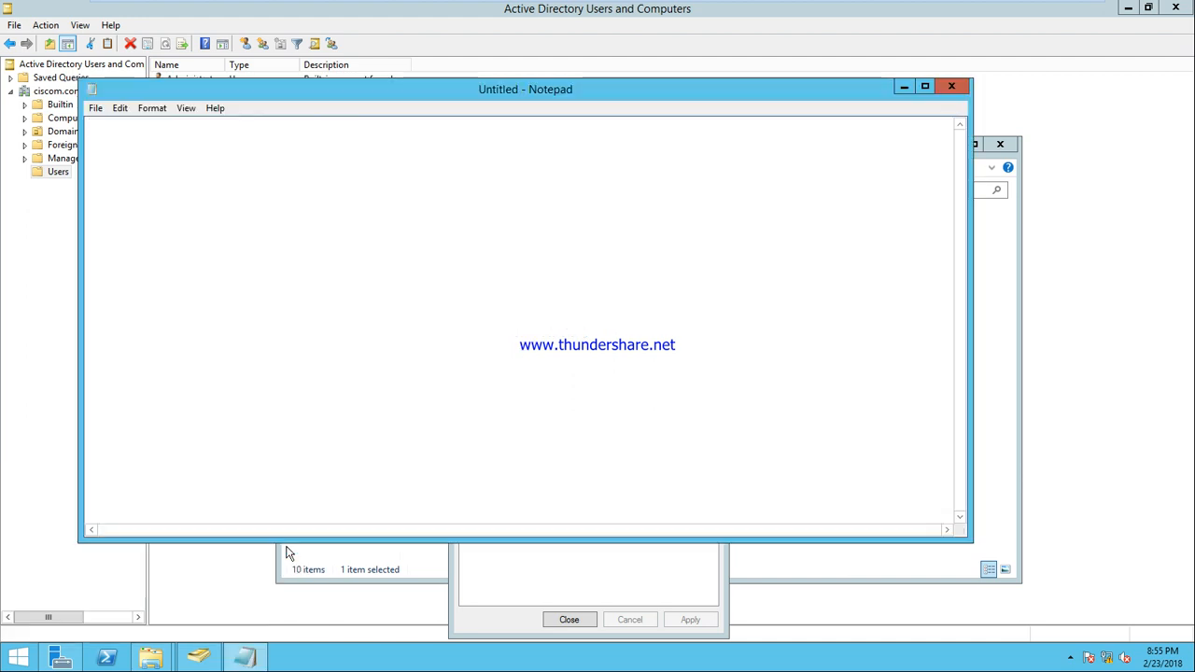
Type the list: u1 Read, u2 write, u3 LFC, U4 modify, u5 full control
{"action": "type", "text": "u1-------"}
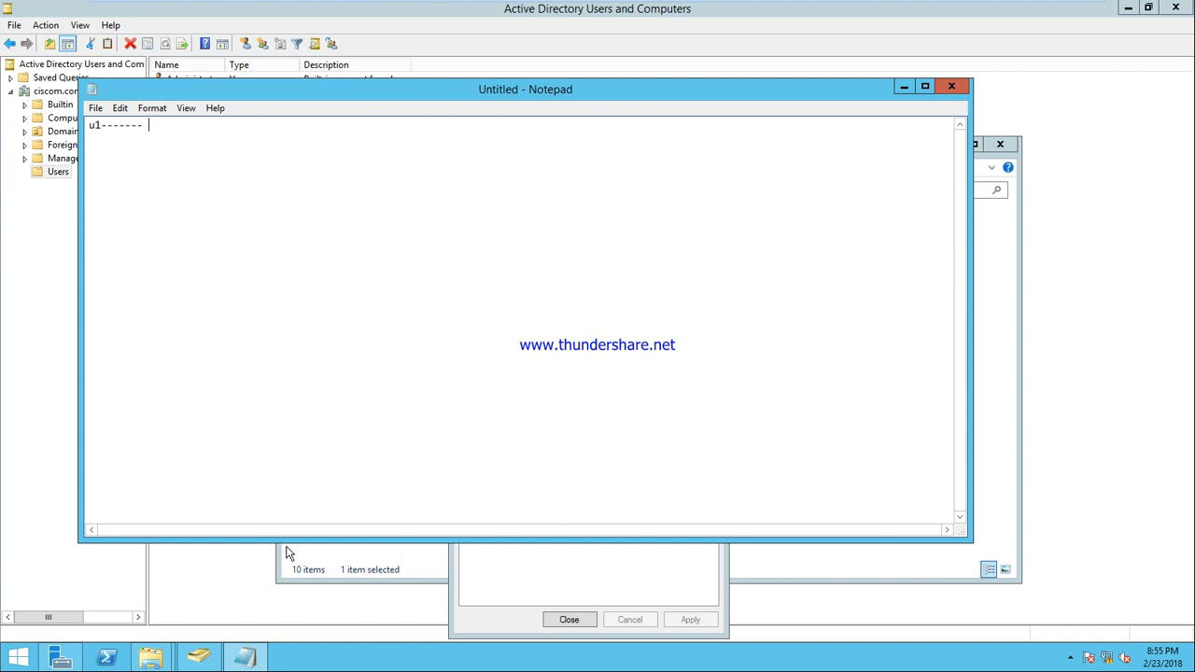
{"action": "type", "text": " Read"}
{"action": "left_click", "coordinate": [287, 553]}
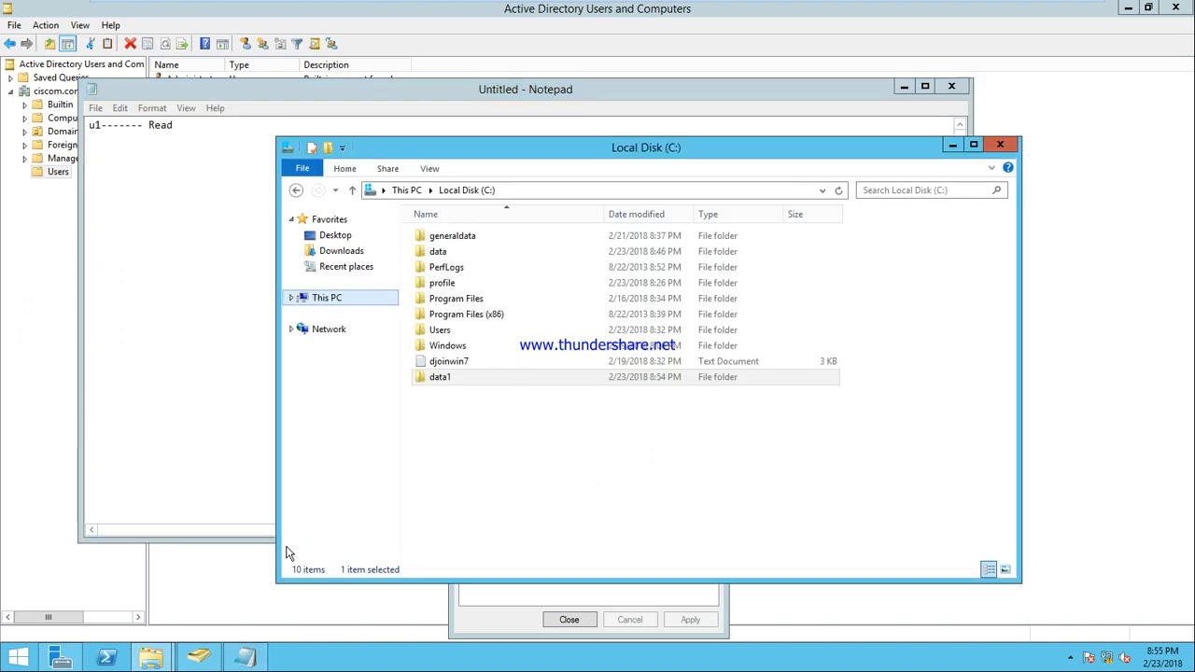
{"action": "left_click", "coordinate": [184, 294]}
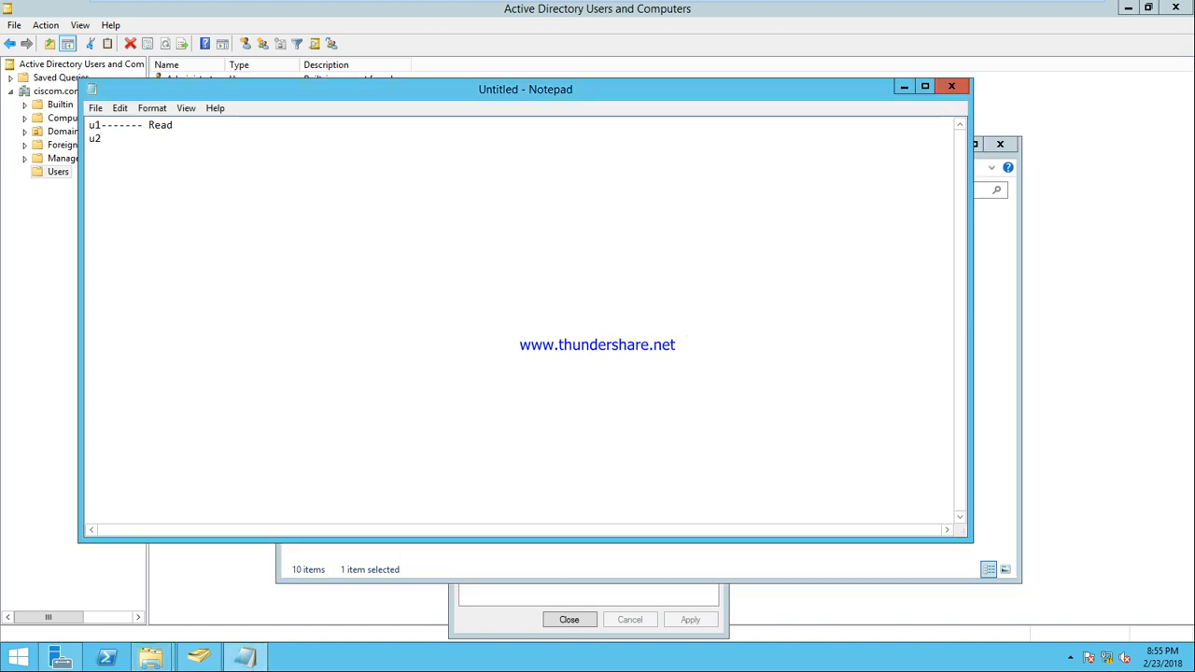
{"action": "type", "text": "-------"}
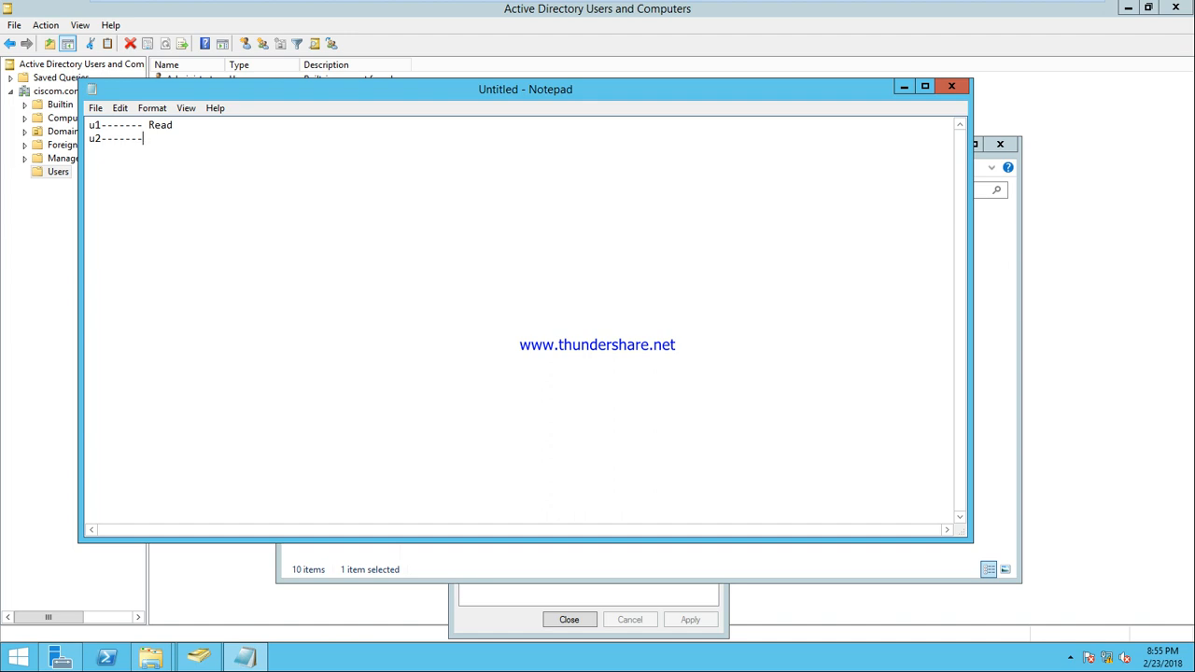
{"action": "type", "text": "write"}
{"action": "type", "text": "u3"}
{"action": "type", "text": "-------"}
{"action": "type", "text": "LFC"}
{"action": "type", "text": "U4"}
{"action": "type", "text": "-------"}
{"action": "type", "text": "modify "}
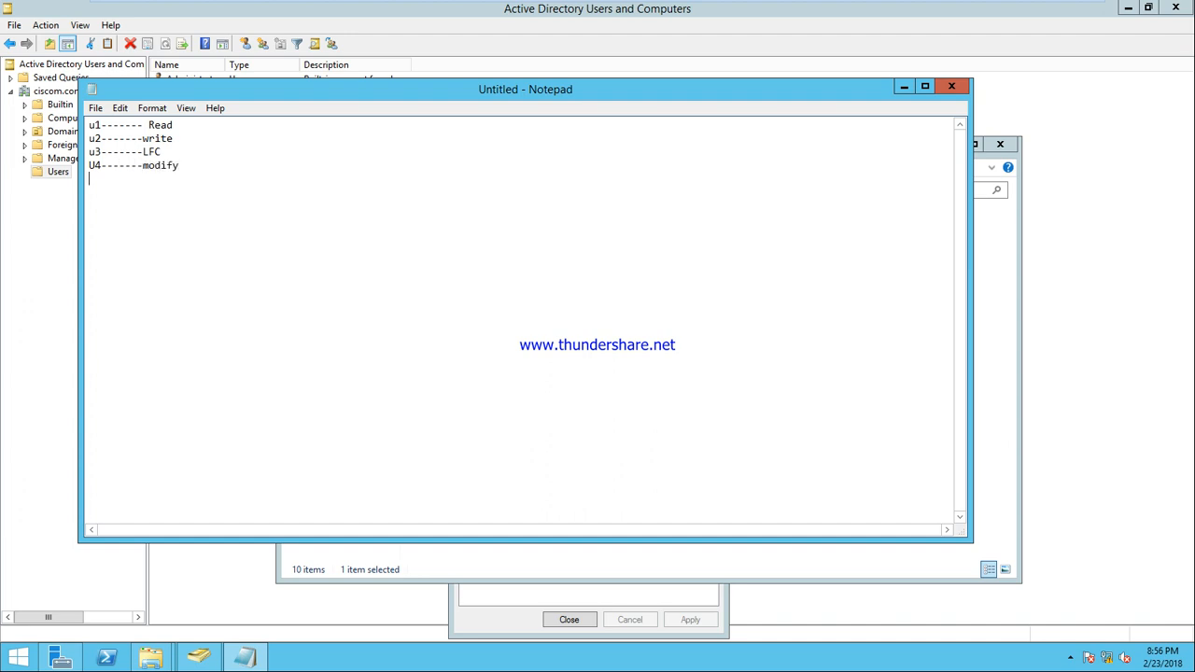
{"action": "type", "text": "u5-------"}
{"action": "type", "text": "full control"}
{"action": "key", "text": "Return"}
Show data1's Security tab, with Everyone allowed Full control, Modify, Read and Write
{"action": "left_click", "coordinate": [499, 600]}
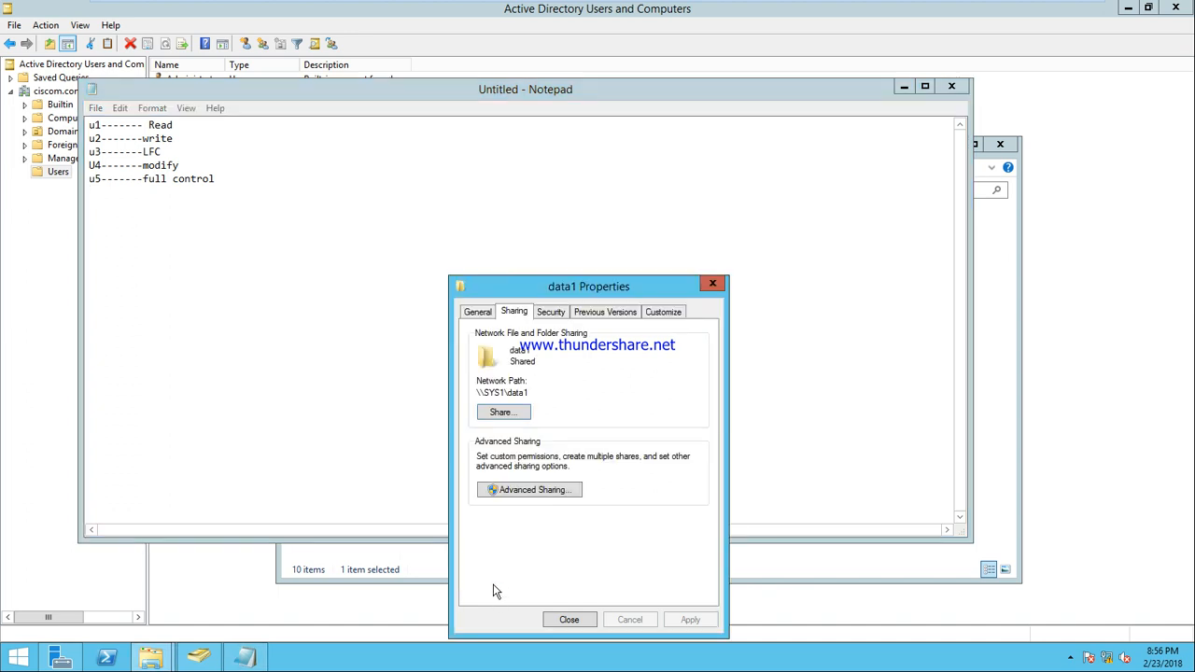
{"action": "left_click", "coordinate": [551, 316]}
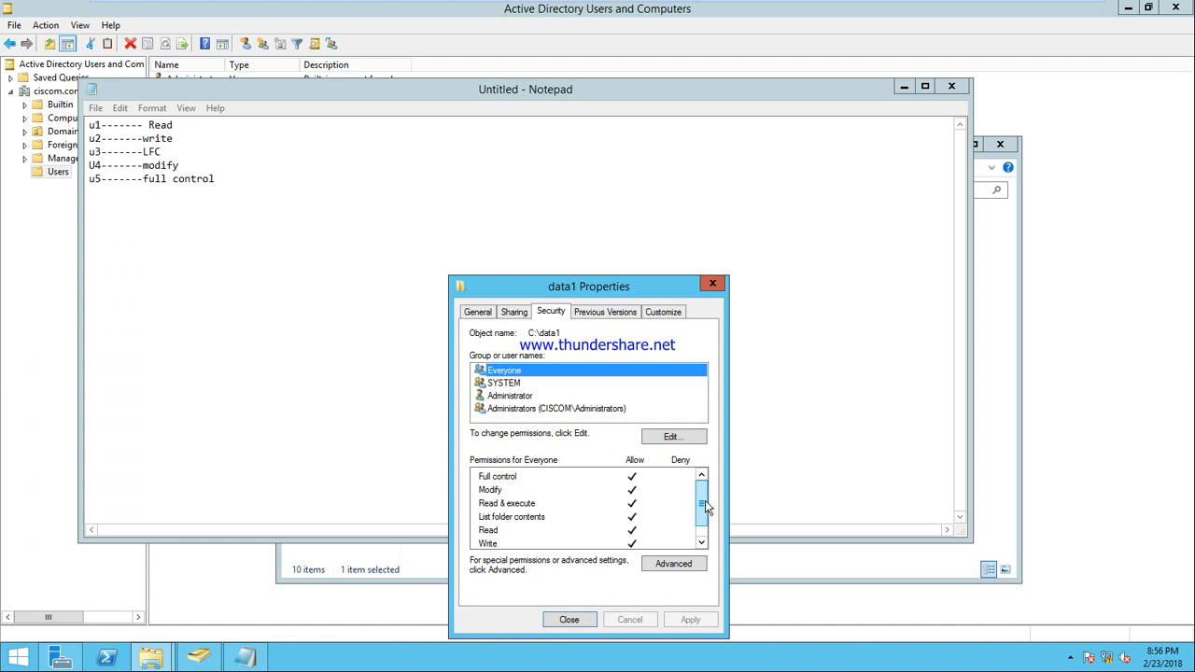
{"action": "scroll", "coordinate": [703, 508], "scroll_direction": "down", "scroll_amount": 1}
{"action": "scroll", "coordinate": [703, 505], "scroll_direction": "up", "scroll_amount": 1}
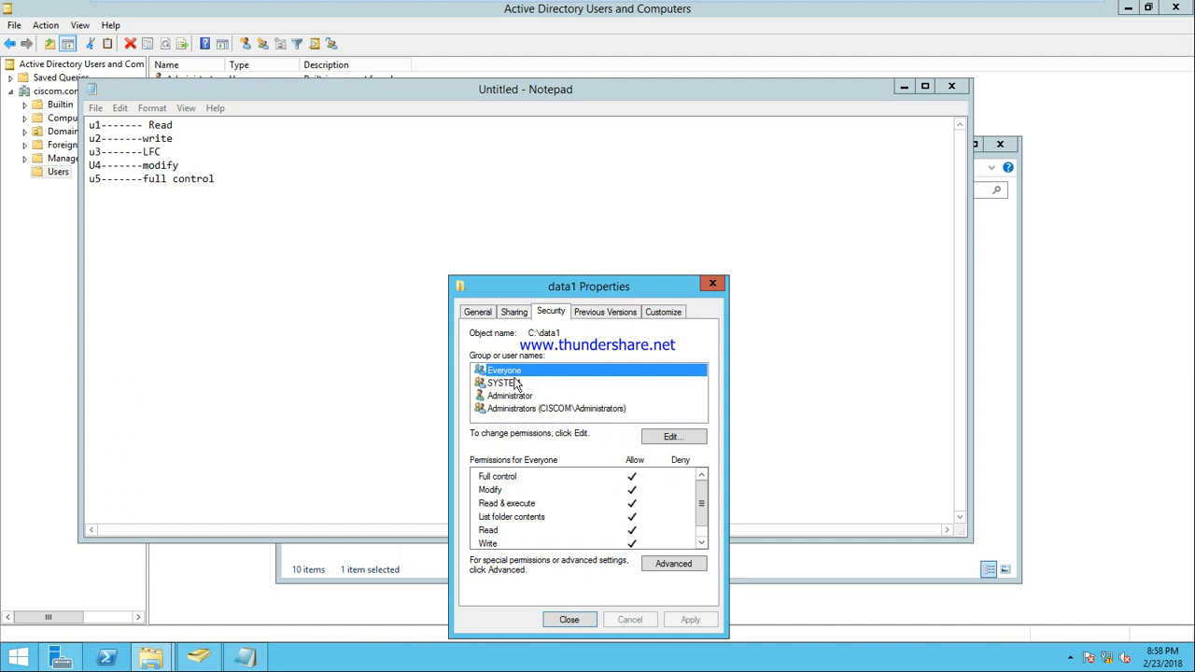
Remove Everyone from data1's editable permissions and start adding new users
{"action": "left_click", "coordinate": [678, 439]}
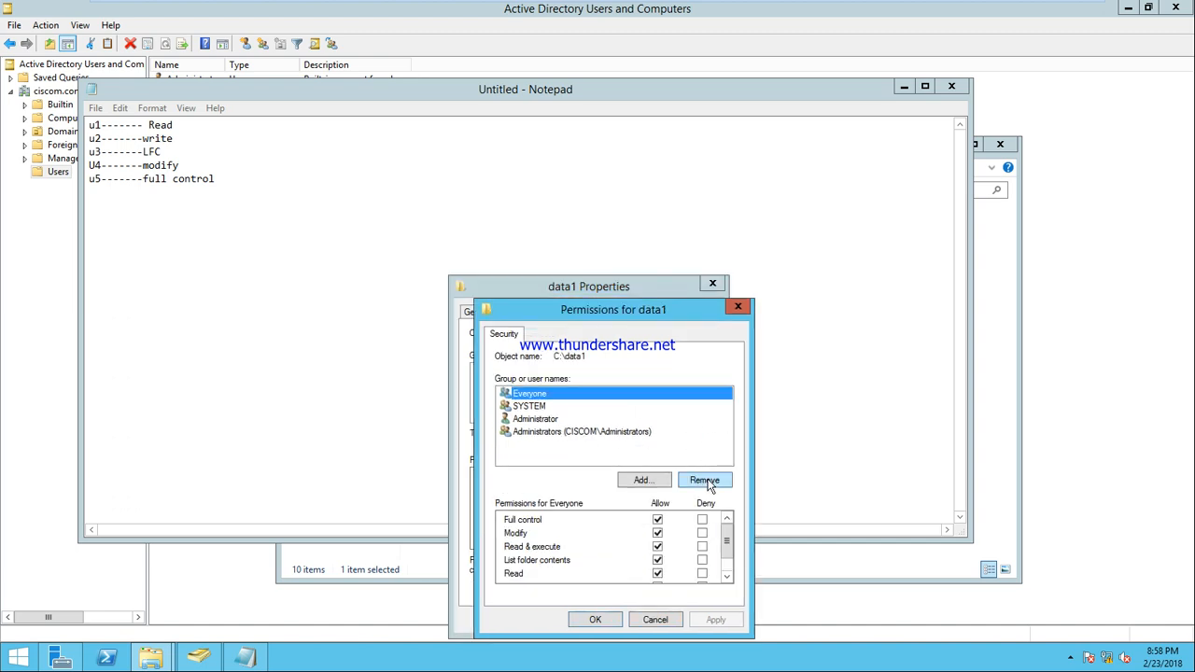
{"action": "left_click", "coordinate": [705, 481]}
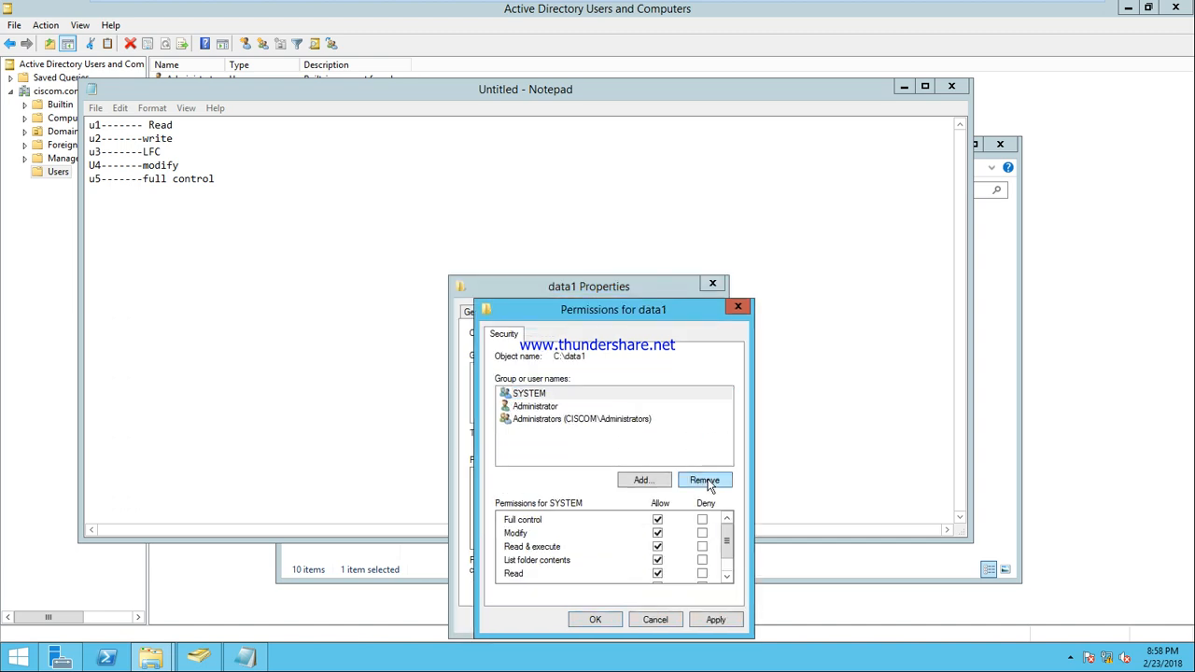
{"action": "left_click", "coordinate": [644, 481]}
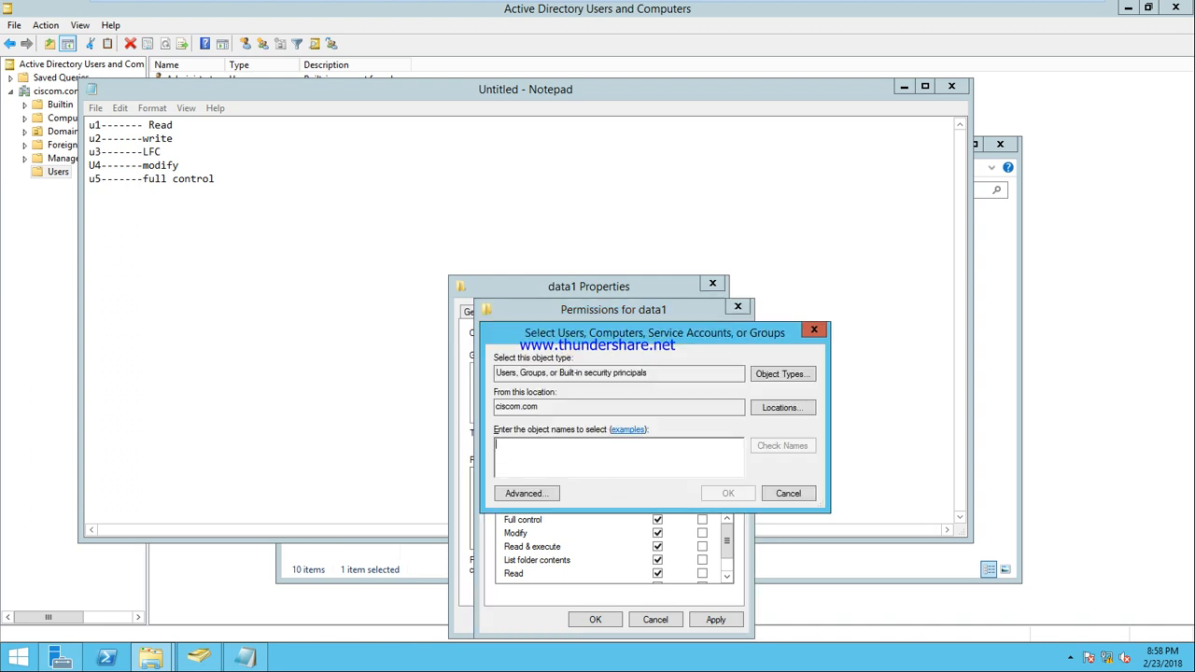
Resolve users u1, u2, u3, u4 and u5 and add them to data1's permissions
{"action": "type", "text": "u1"}
{"action": "left_click", "coordinate": [787, 445]}
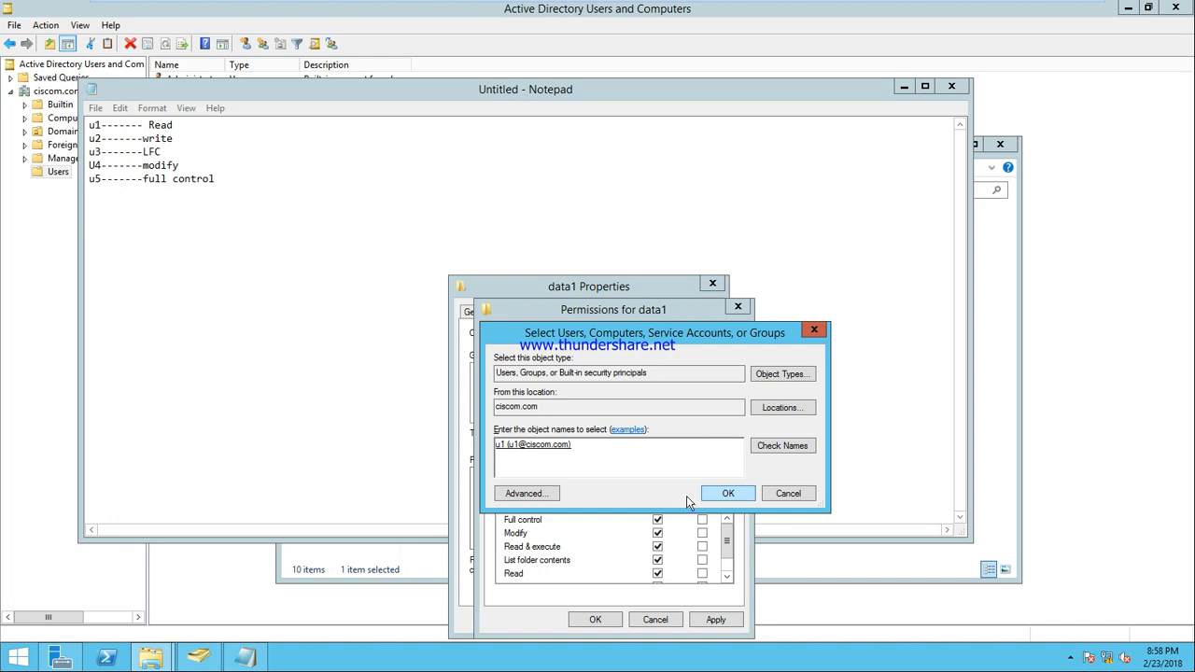
{"action": "type", "text": "u2"}
{"action": "left_click", "coordinate": [788, 446]}
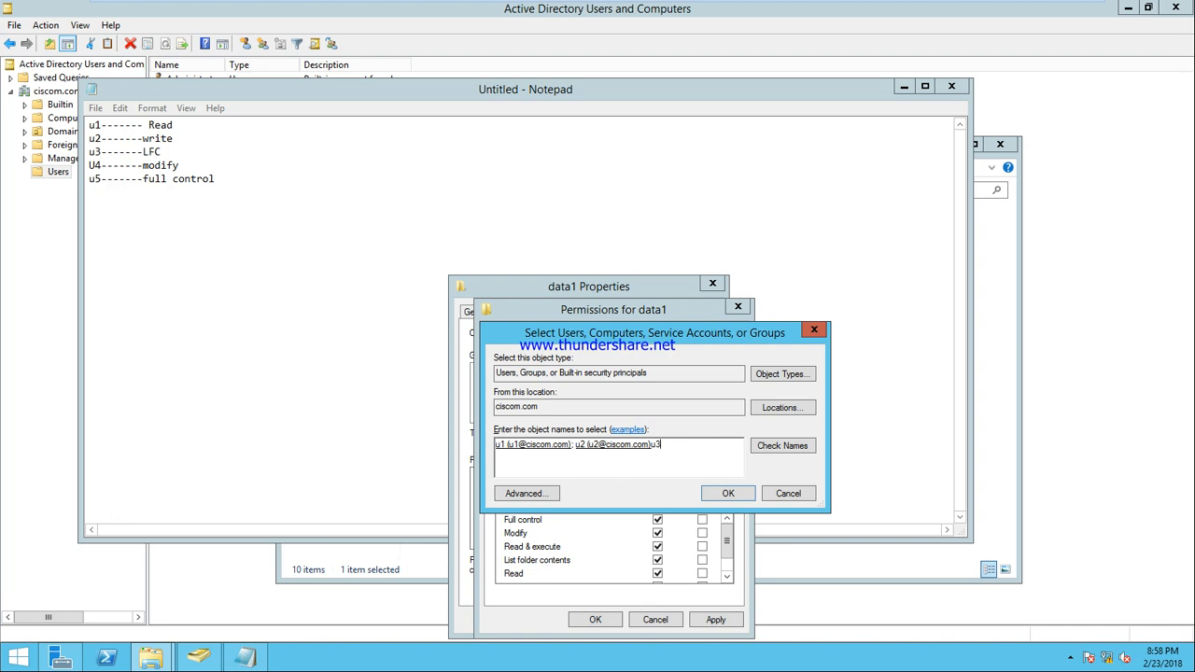
{"action": "left_click", "coordinate": [769, 448]}
{"action": "type", "text": "u4"}
{"action": "left_click", "coordinate": [800, 445]}
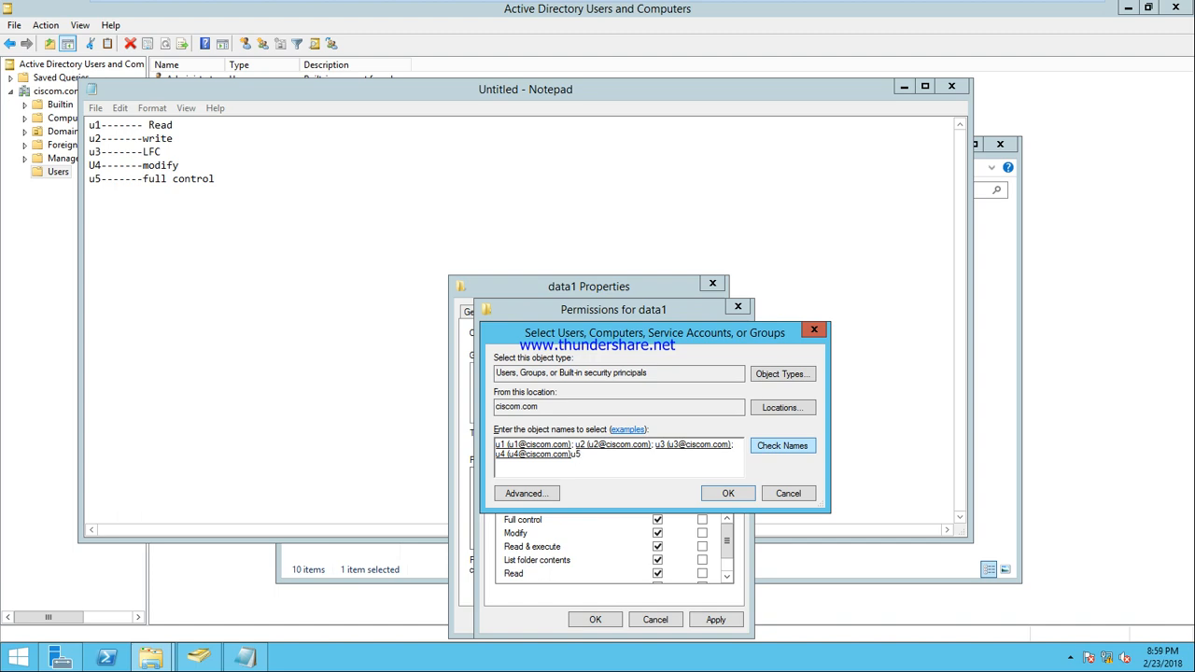
{"action": "left_click", "coordinate": [804, 448]}
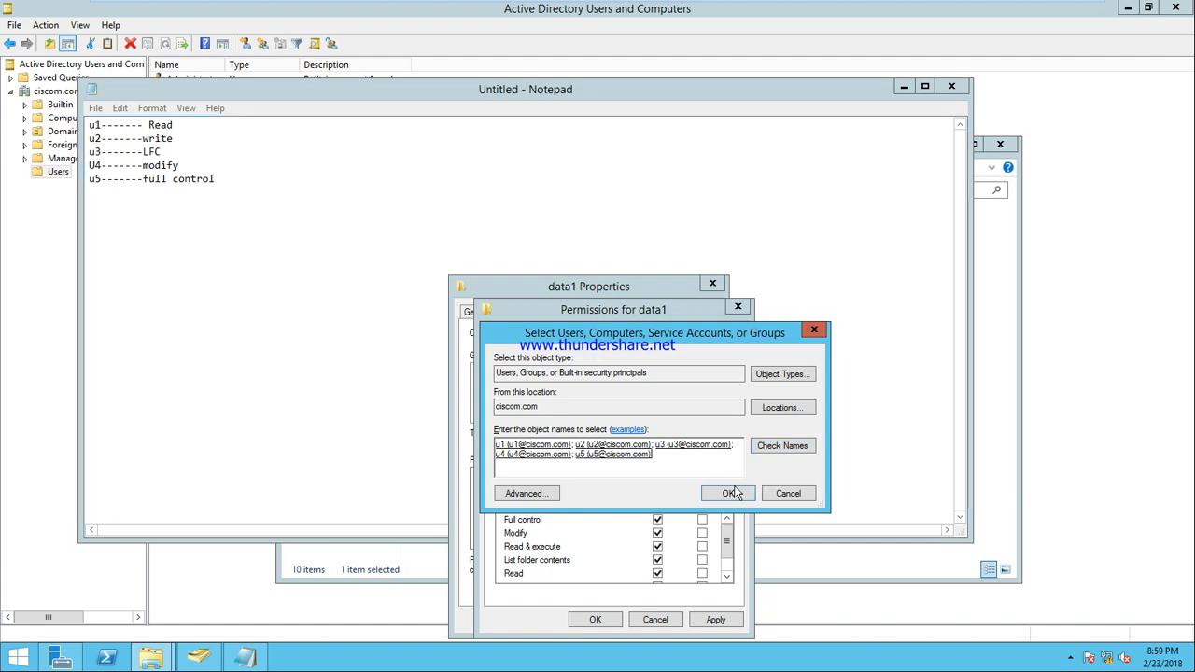
{"action": "left_click", "coordinate": [727, 494]}
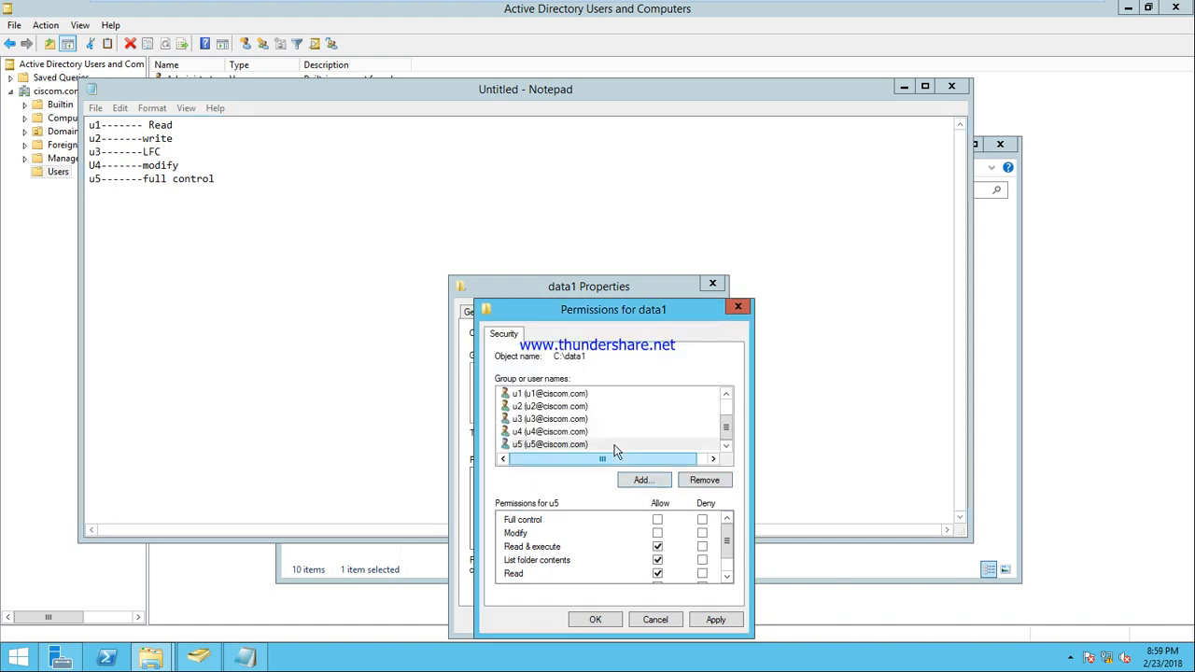
Check the default permissions of u1, u2 and u3, then return to the Local Disk (C:) window
{"action": "left_click", "coordinate": [571, 397]}
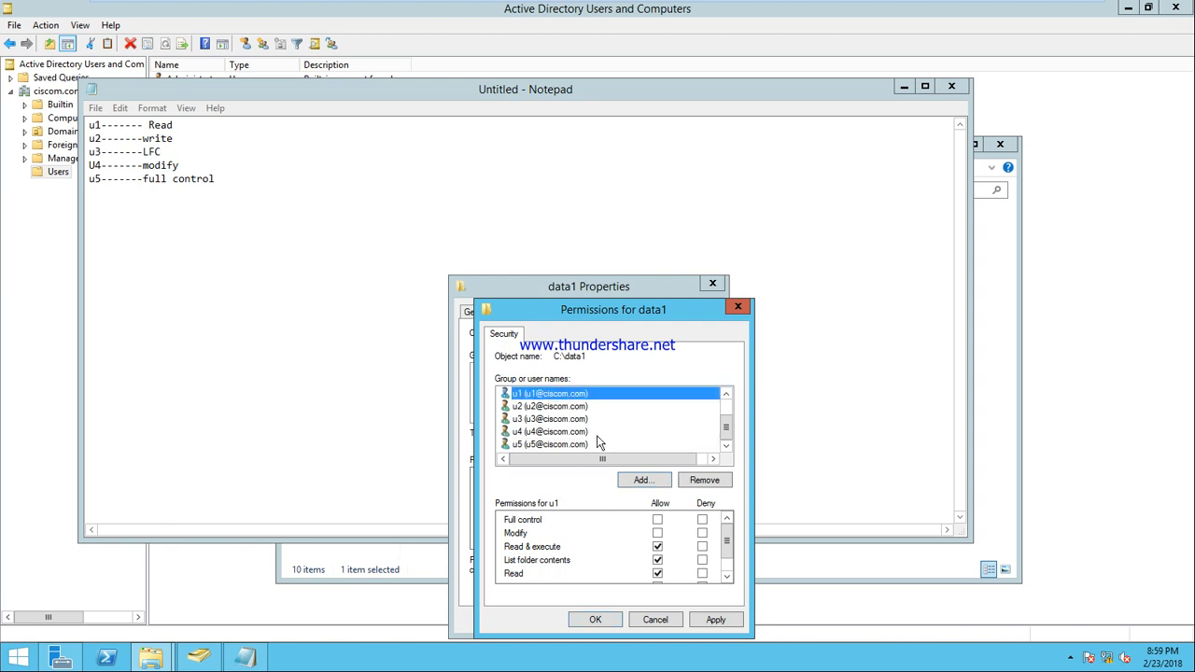
{"action": "left_click", "coordinate": [553, 408]}
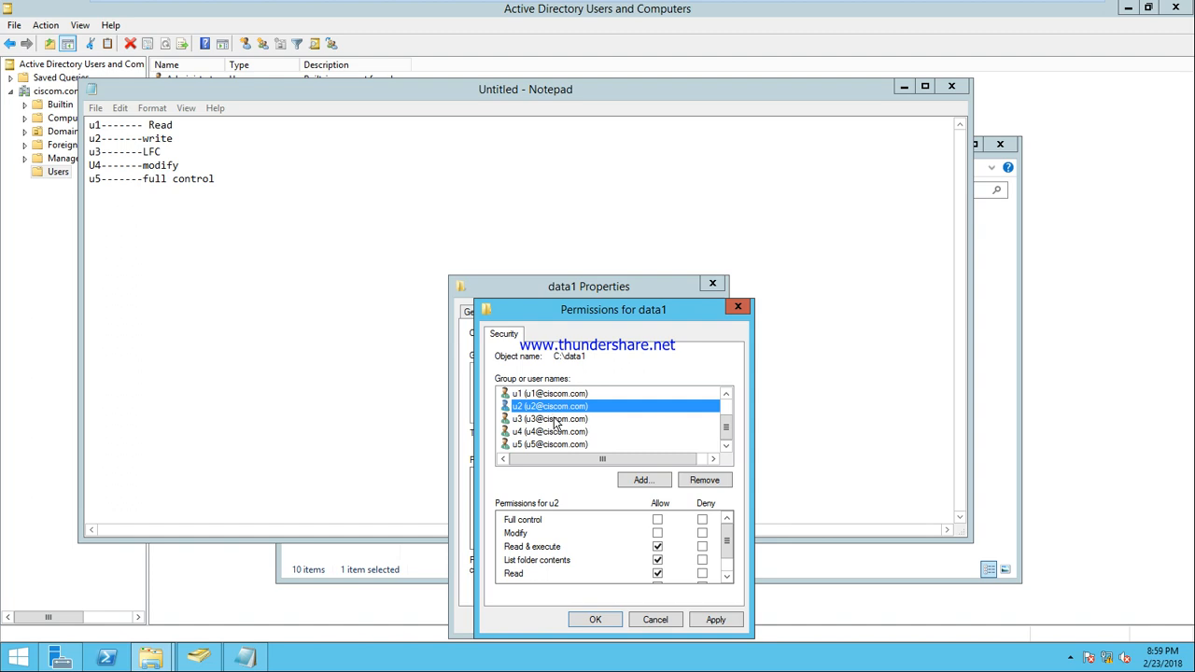
{"action": "left_click", "coordinate": [557, 423]}
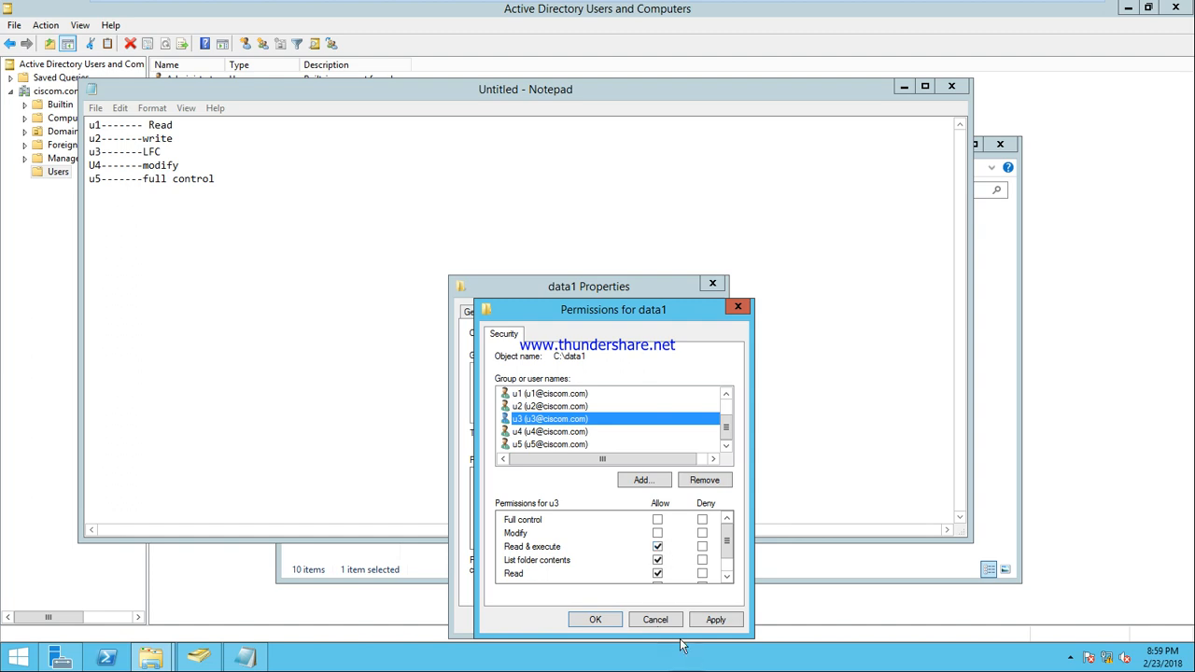
{"action": "left_click", "coordinate": [308, 570]}
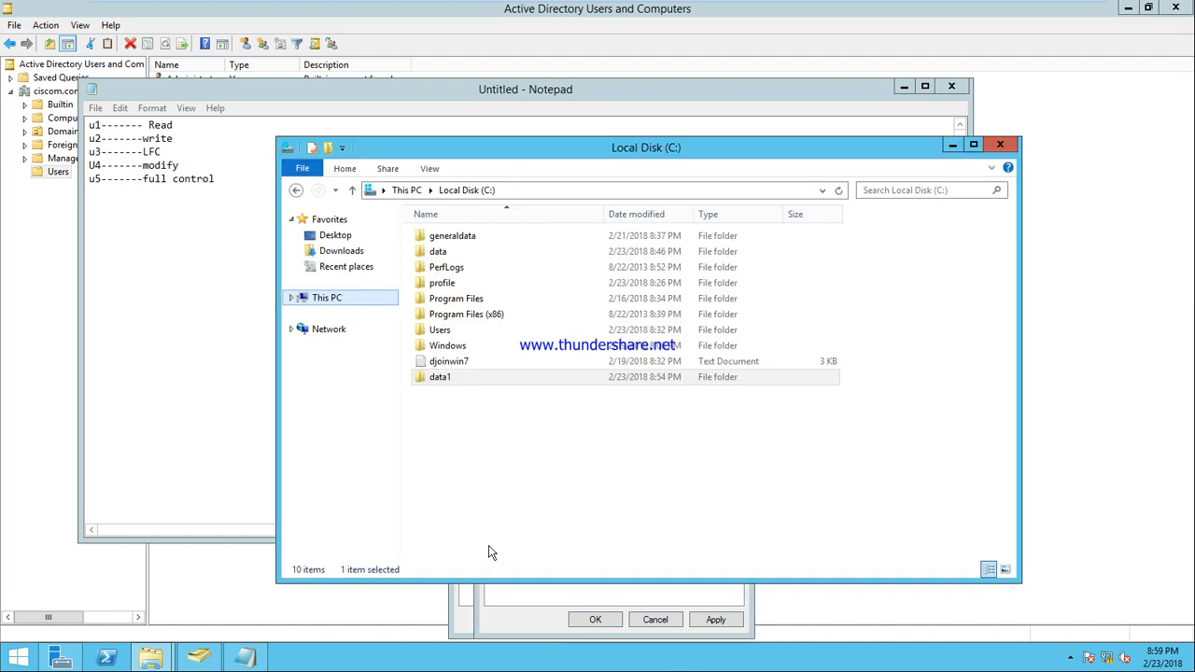
View the Users group's permissions on drive C:, then close its Properties without changes
{"action": "left_click", "coordinate": [467, 190]}
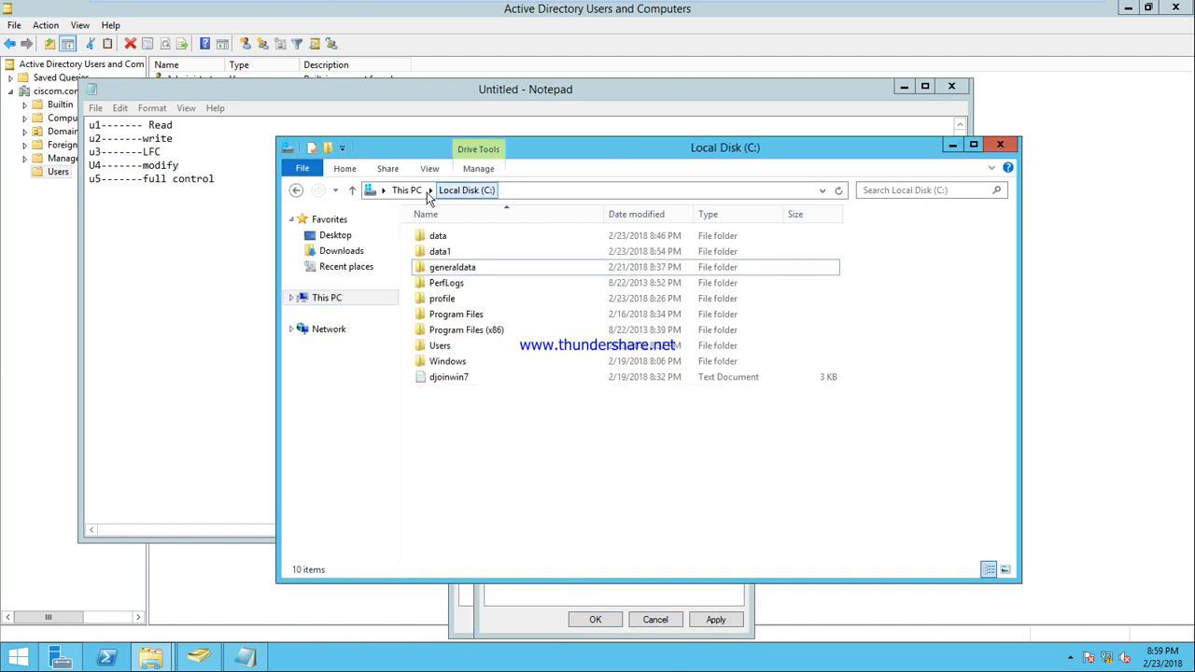
{"action": "left_click", "coordinate": [407, 190]}
{"action": "right_click", "coordinate": [480, 353]}
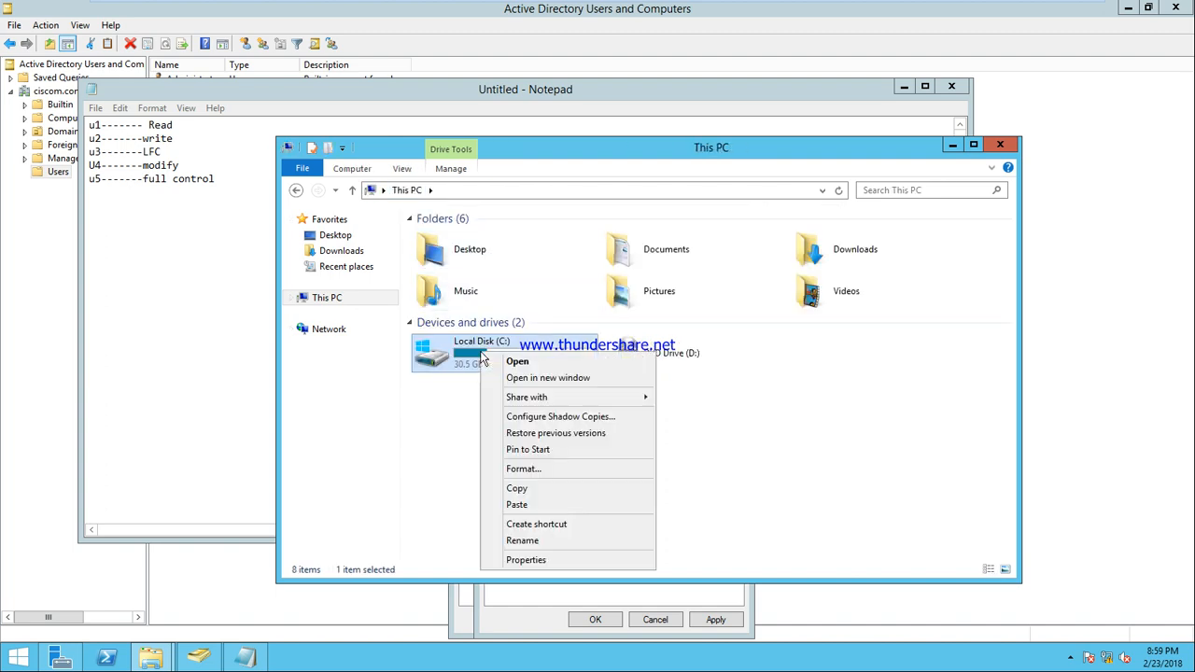
{"action": "left_click", "coordinate": [526, 560]}
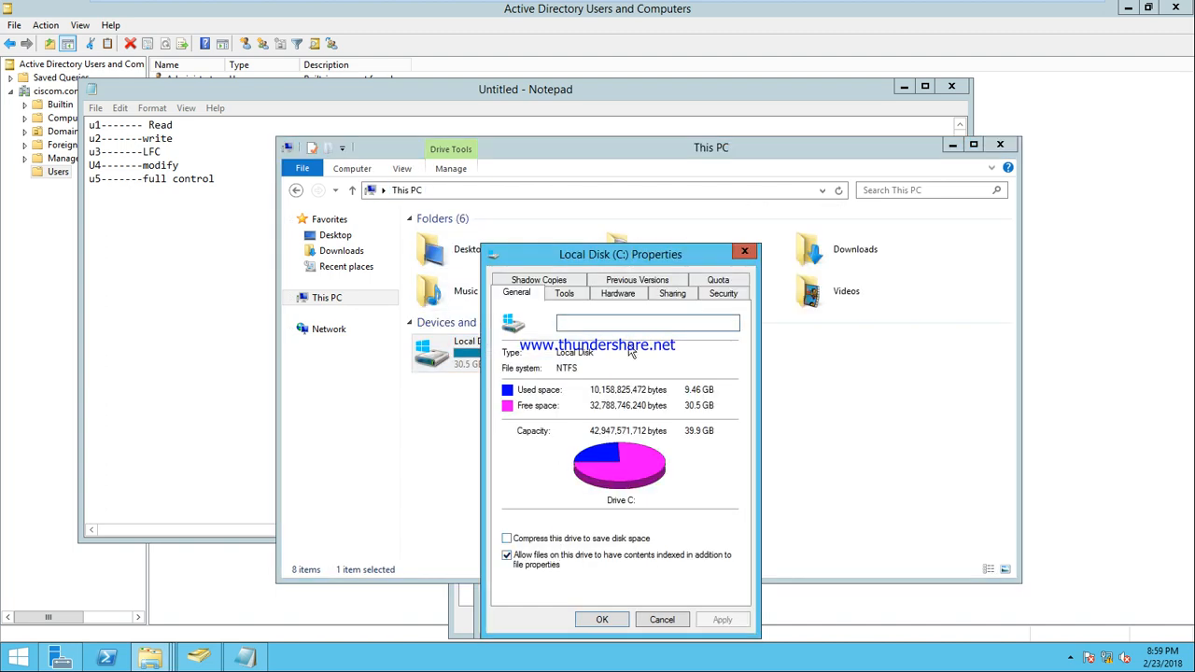
{"action": "left_click", "coordinate": [714, 294]}
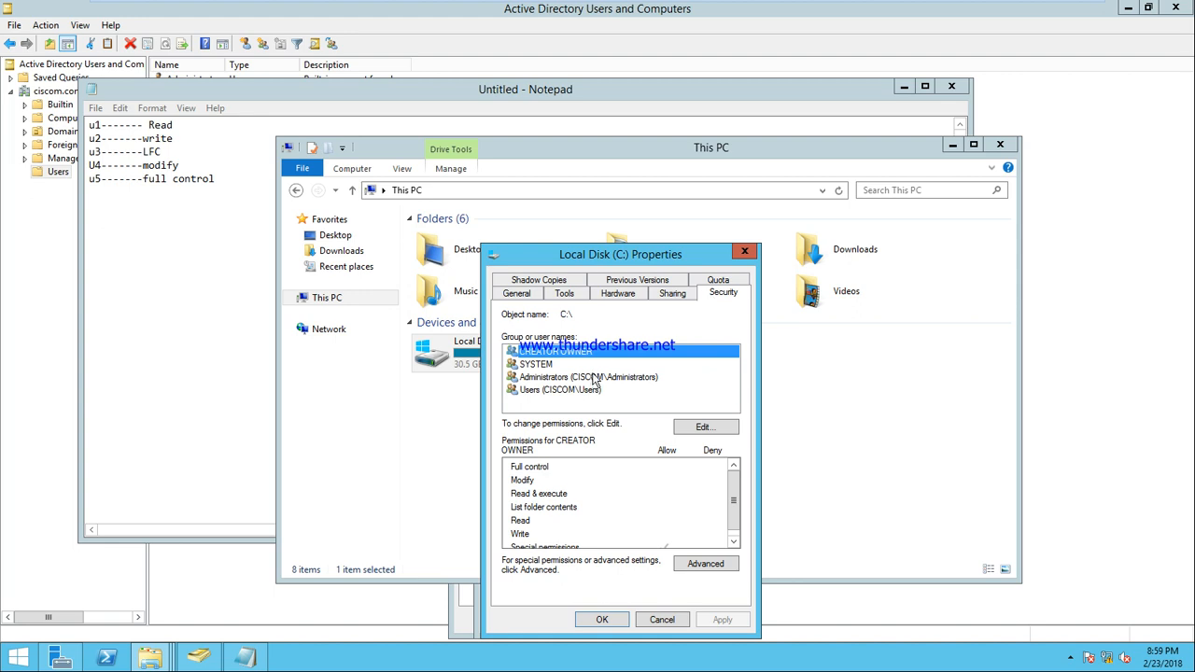
{"action": "left_click", "coordinate": [552, 392]}
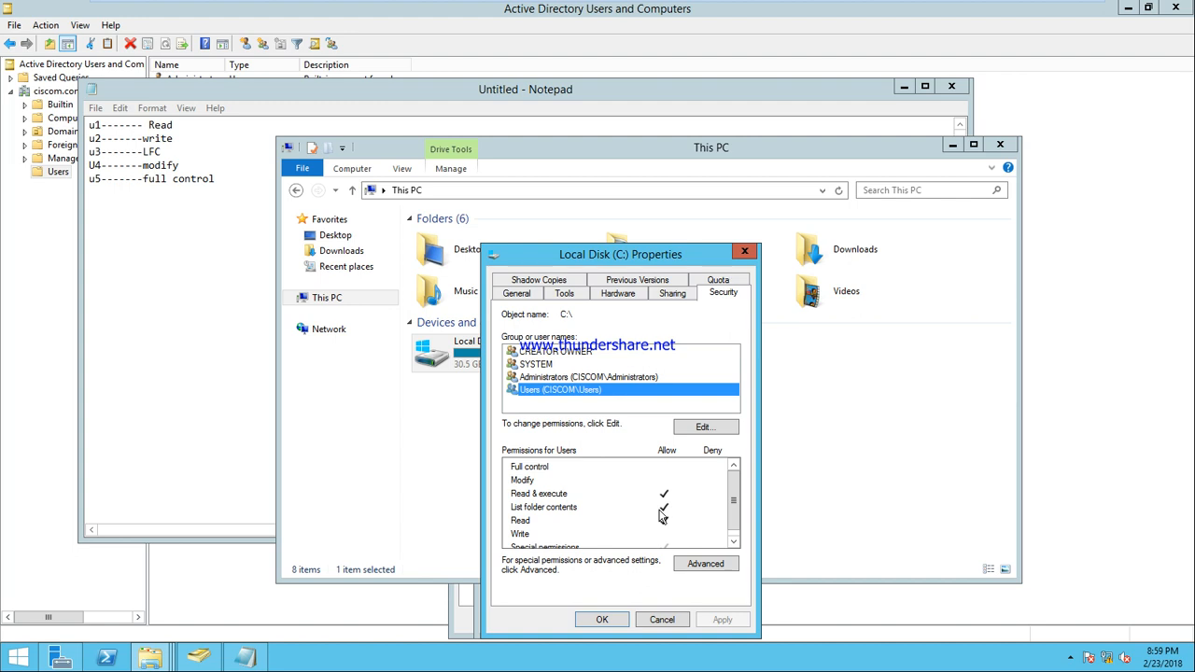
{"action": "left_click", "coordinate": [661, 619]}
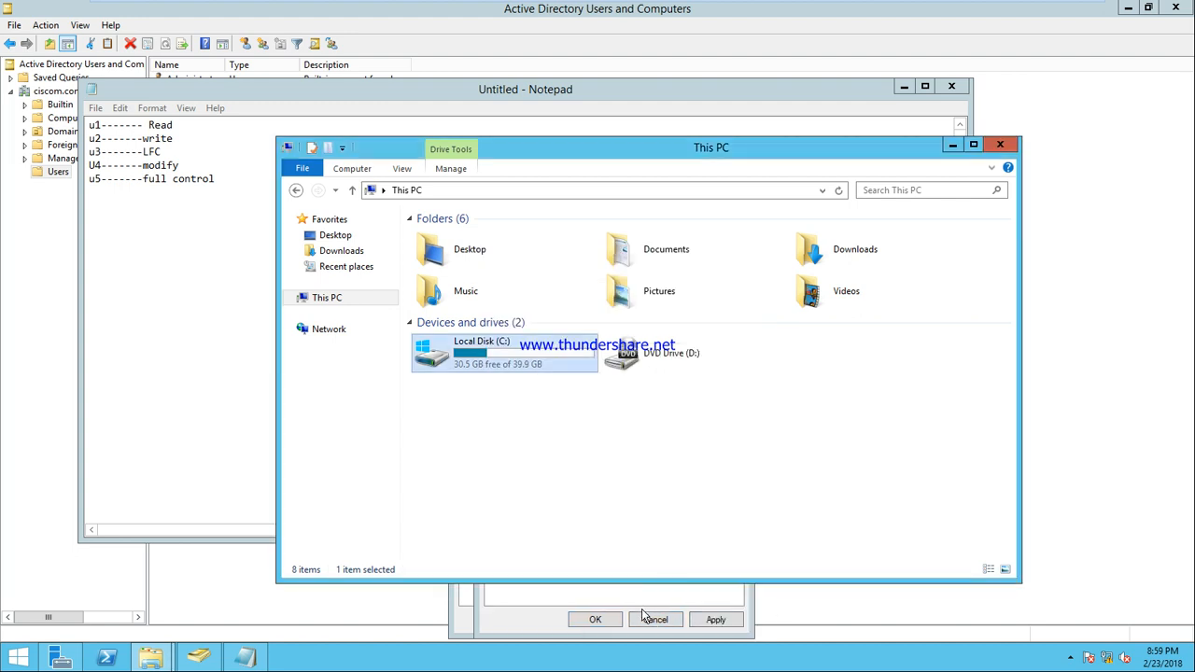
Leave u1 with only Read on data1 by clearing Read & execute and List folder contents
{"action": "left_click", "coordinate": [953, 144]}
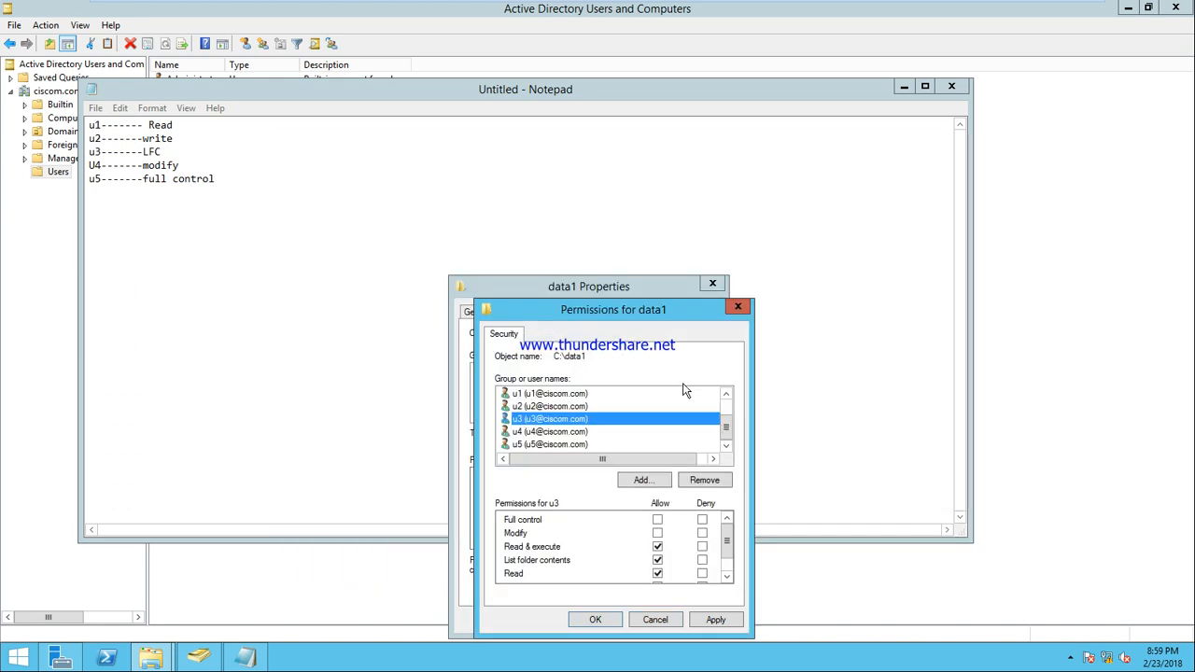
{"action": "left_click", "coordinate": [563, 394]}
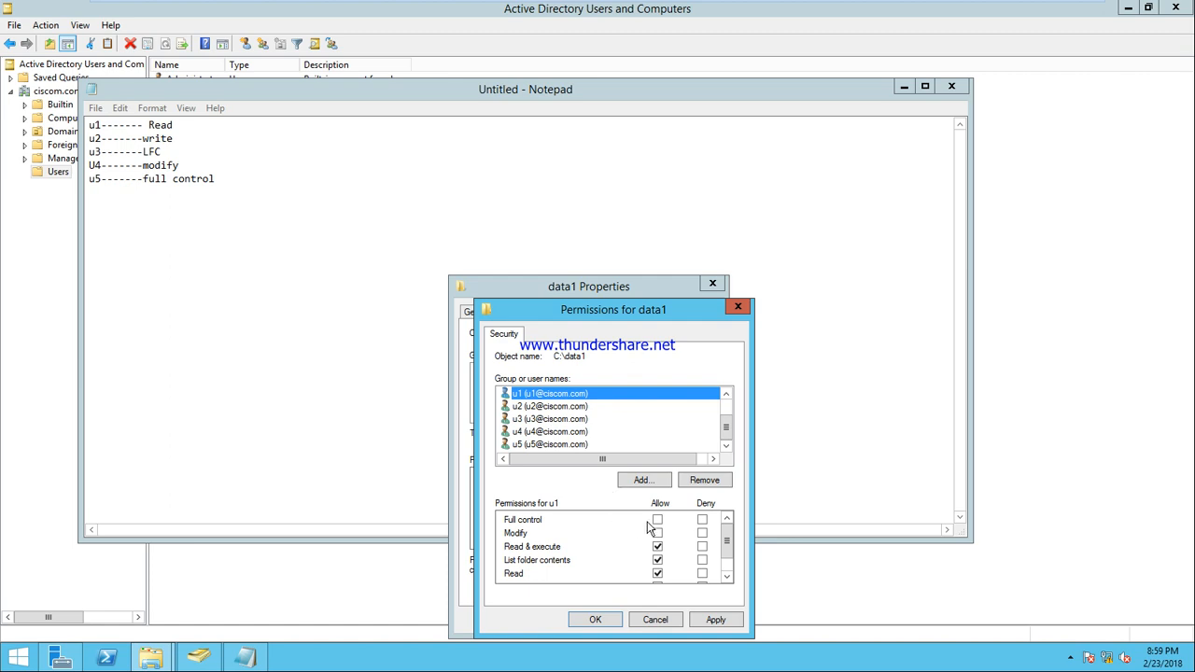
{"action": "left_click", "coordinate": [659, 560]}
{"action": "left_click", "coordinate": [659, 547]}
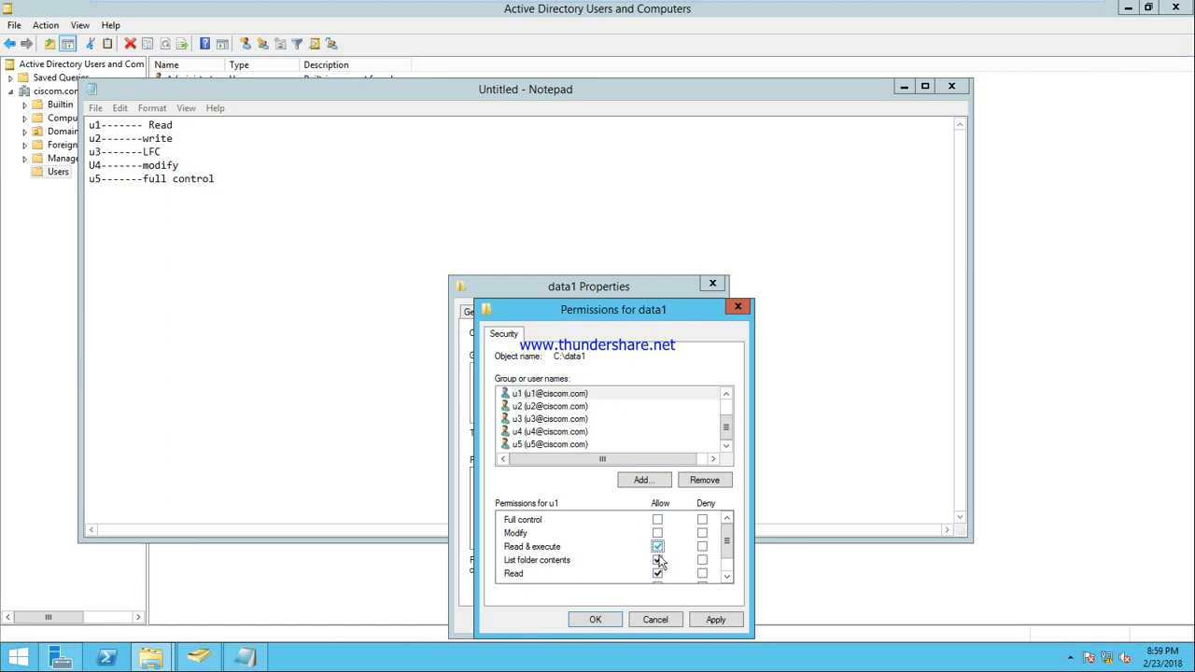
{"action": "left_click", "coordinate": [659, 548]}
{"action": "left_click", "coordinate": [659, 560]}
{"action": "left_click", "coordinate": [712, 620]}
Give u2 only Read and Write permissions on data1 and apply
{"action": "left_click", "coordinate": [551, 419]}
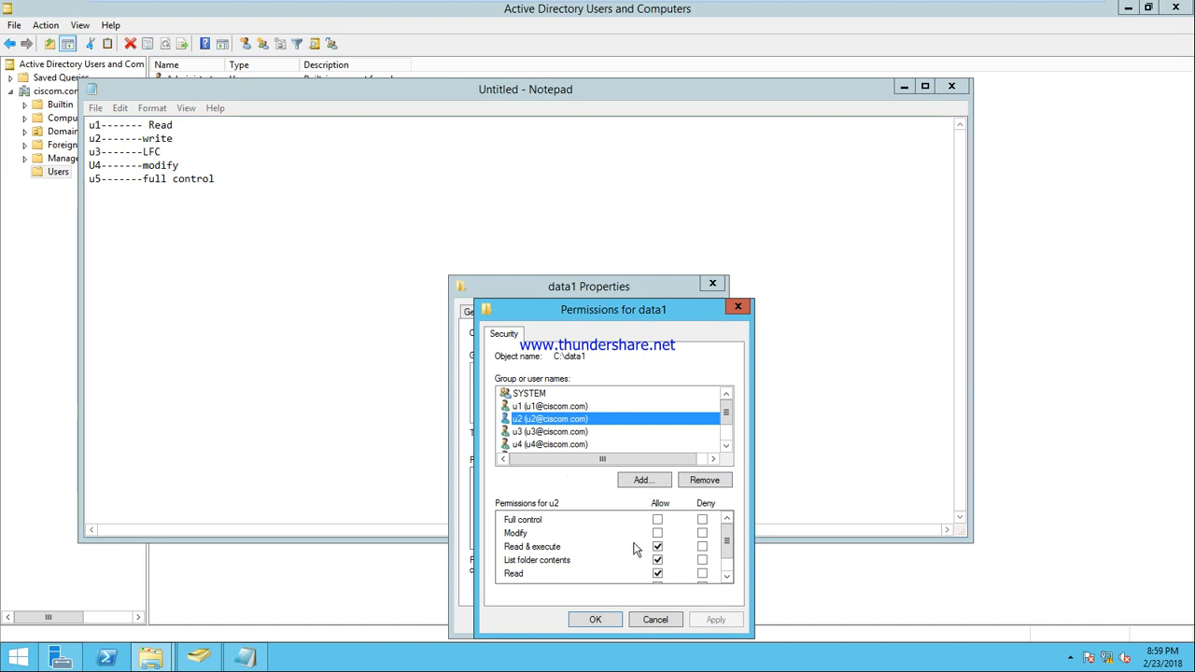
{"action": "left_click", "coordinate": [658, 572]}
{"action": "left_click", "coordinate": [659, 561]}
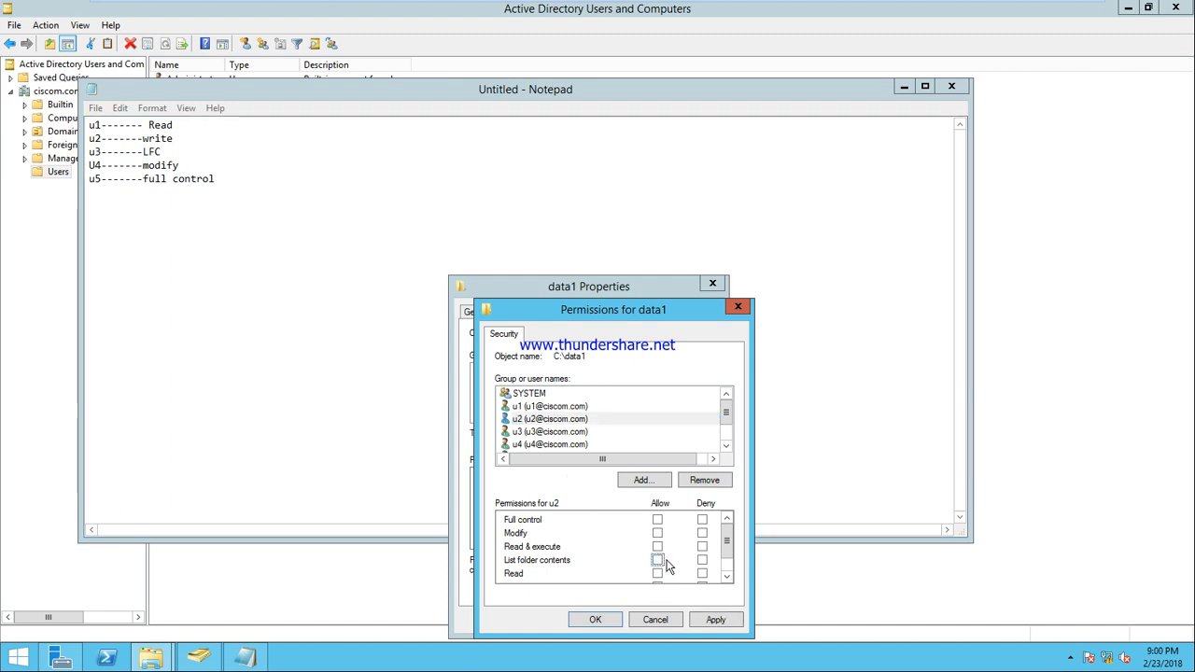
{"action": "left_click_drag", "start_coordinate": [728, 550], "coordinate": [727, 569]}
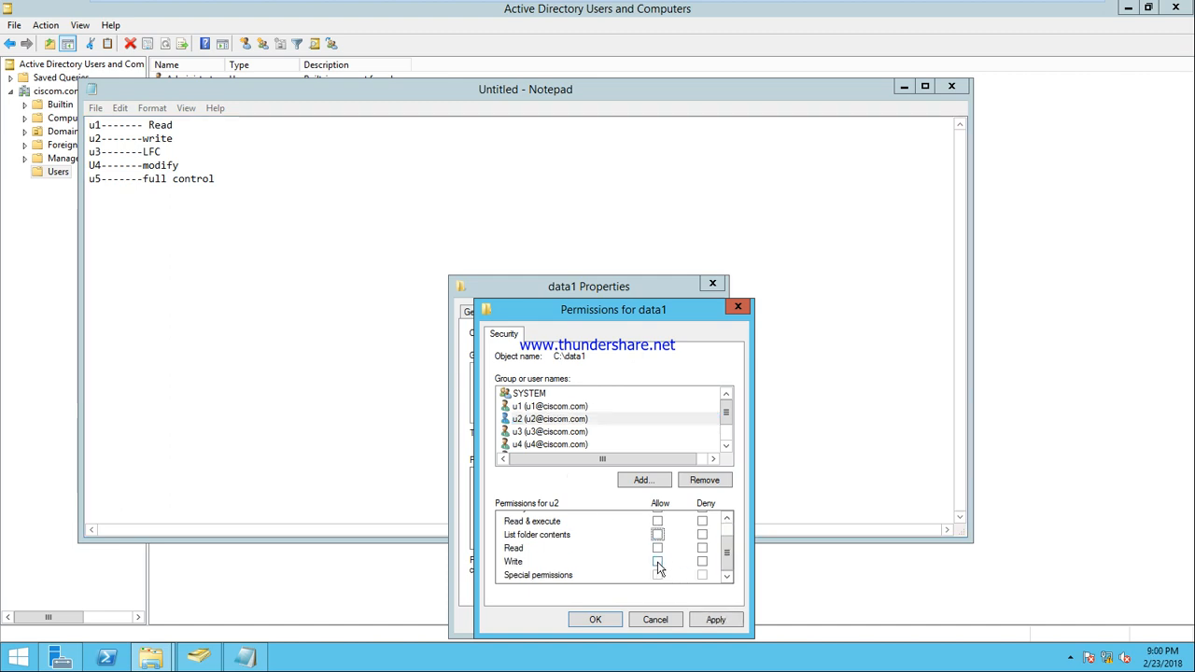
{"action": "left_click", "coordinate": [659, 563]}
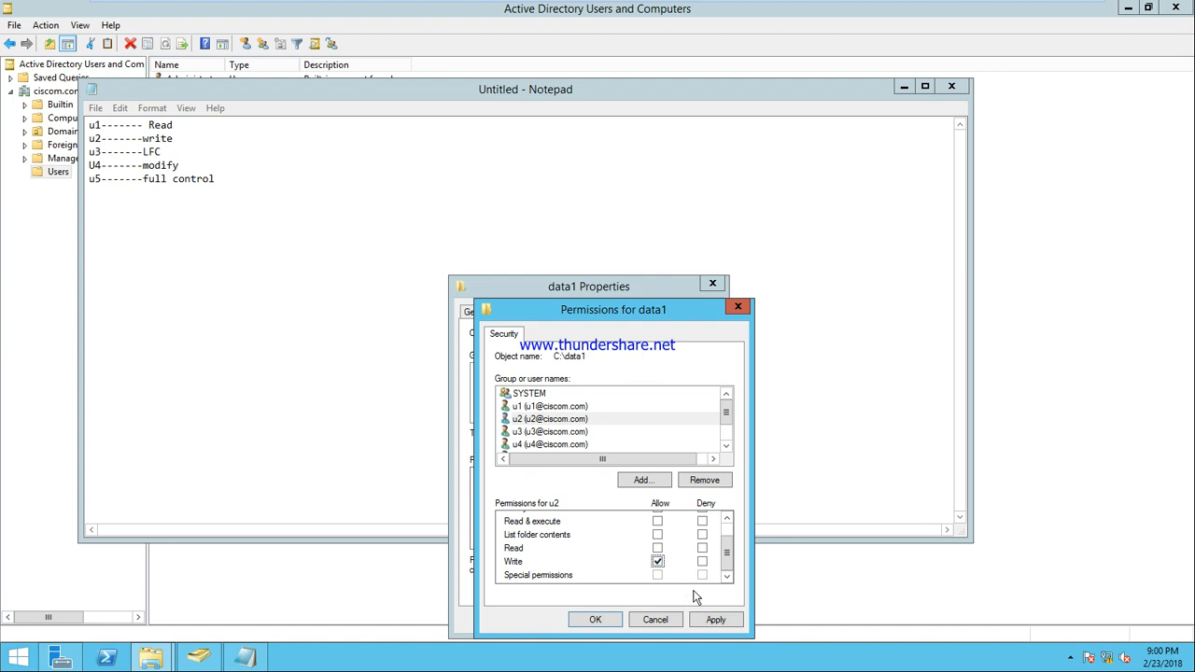
{"action": "left_click", "coordinate": [658, 549]}
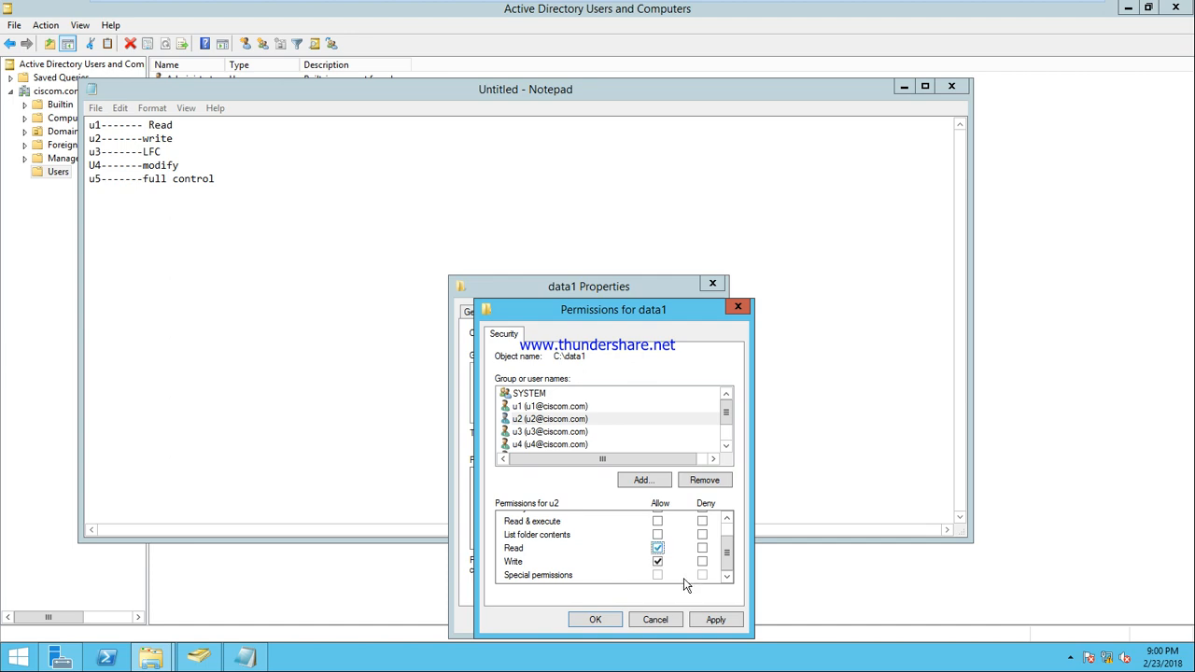
{"action": "left_click", "coordinate": [717, 626]}
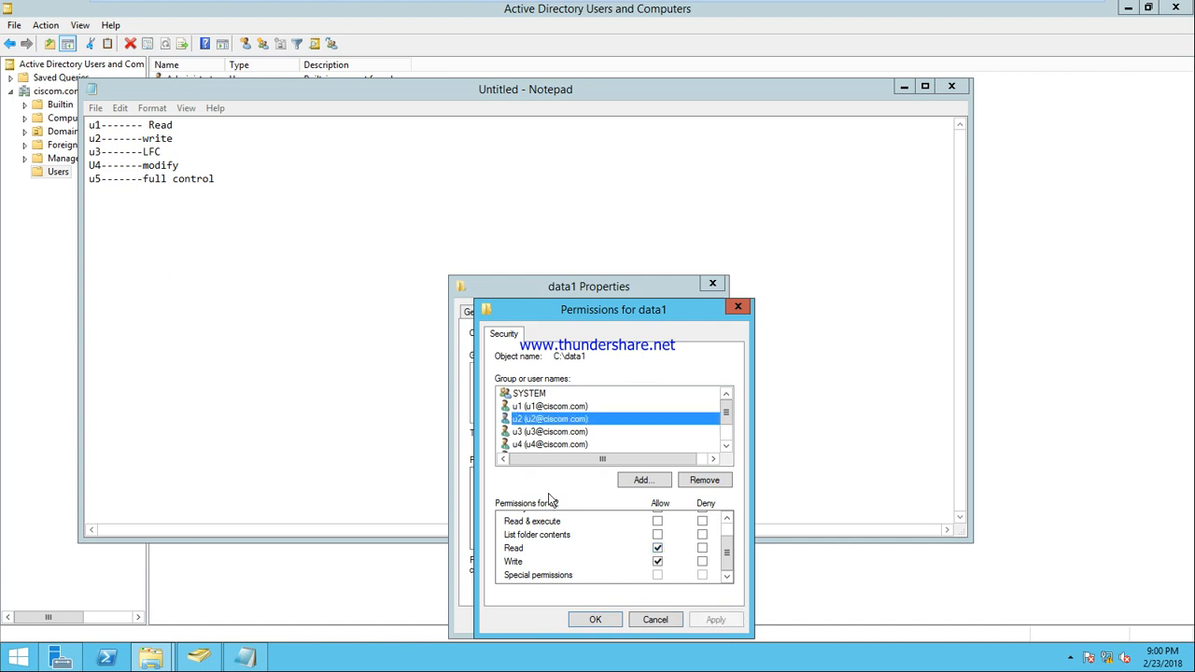
{"action": "left_click", "coordinate": [563, 432]}
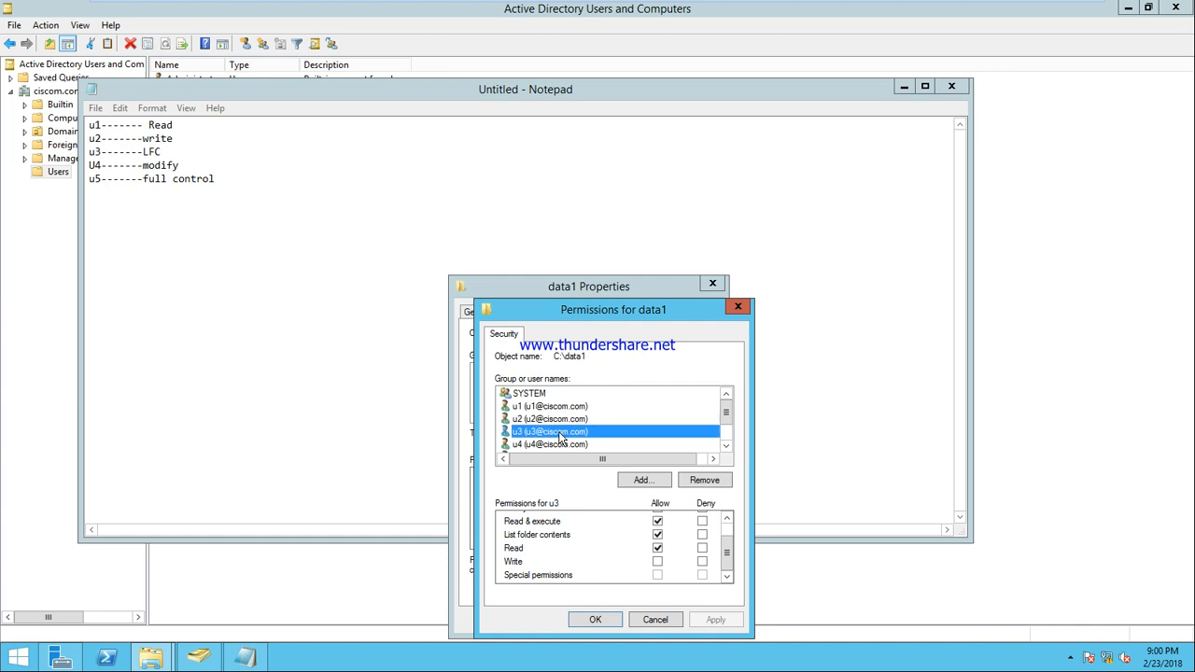
Reduce u3 to List folder contents only on data1 and apply
{"action": "left_click", "coordinate": [658, 549]}
{"action": "left_click", "coordinate": [659, 521]}
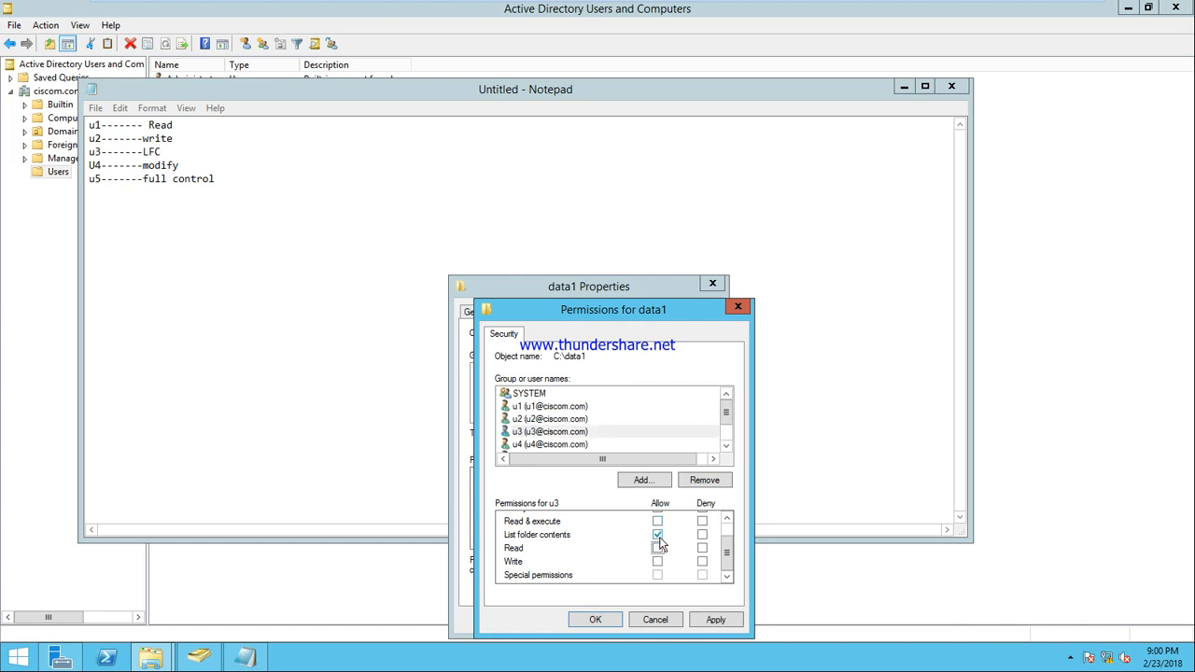
{"action": "left_click", "coordinate": [711, 625]}
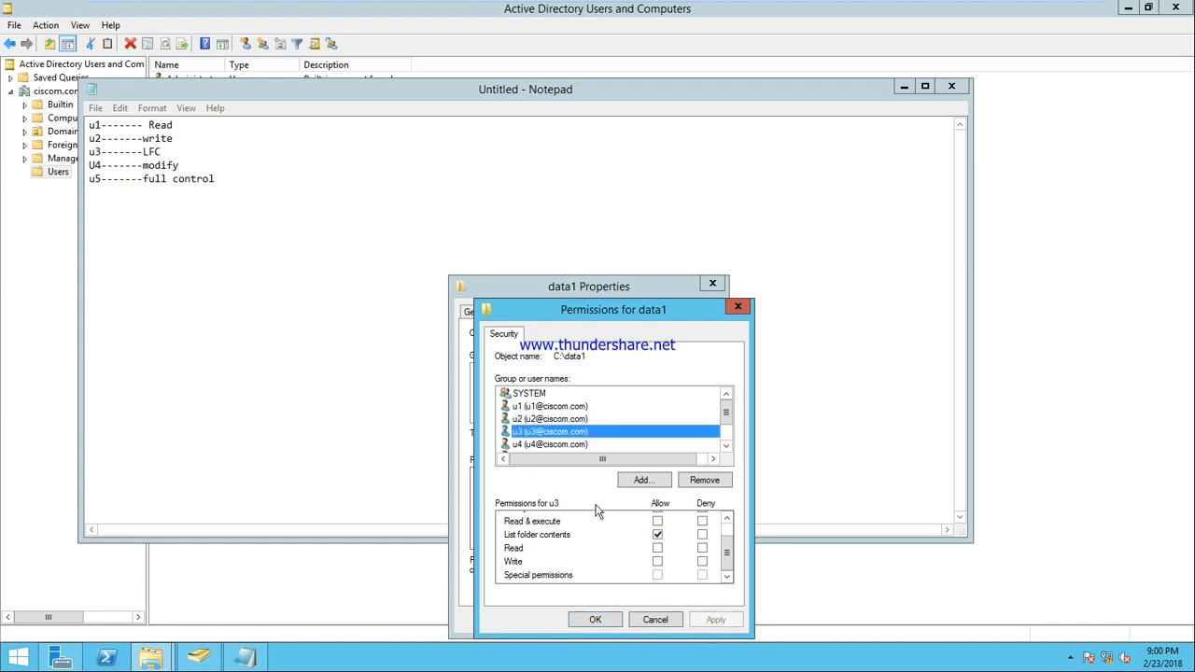
Replace u4's read permissions with Allow Modify on data1 and apply
{"action": "left_click", "coordinate": [517, 447]}
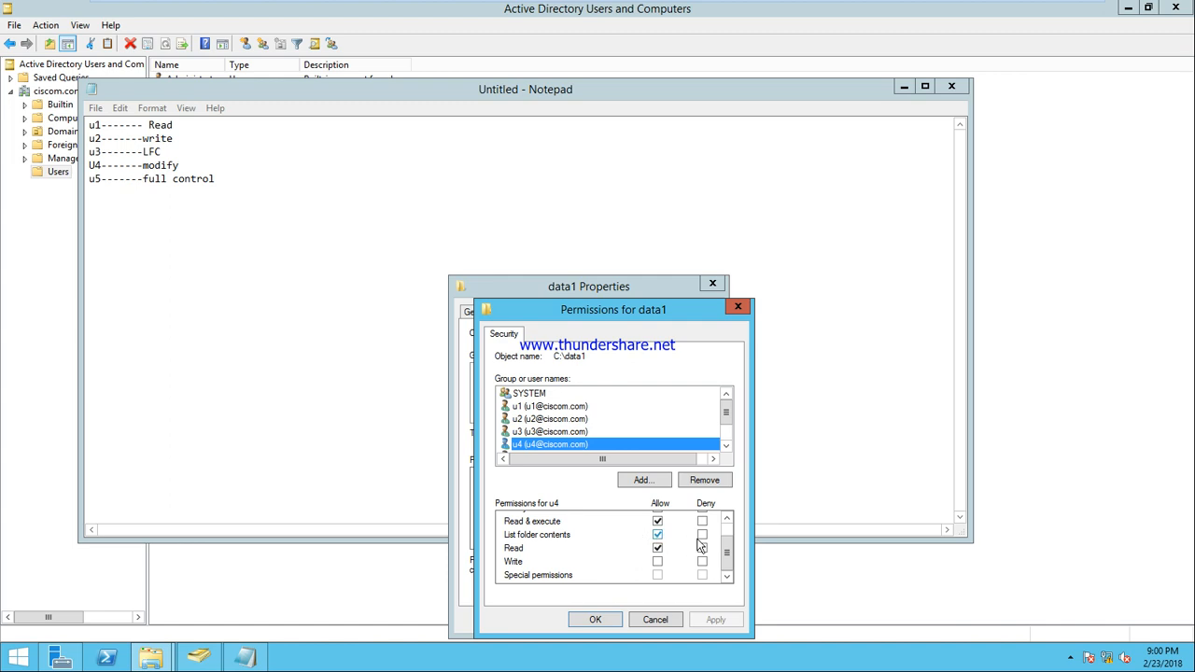
{"action": "left_click_drag", "start_coordinate": [733, 563], "coordinate": [732, 537]}
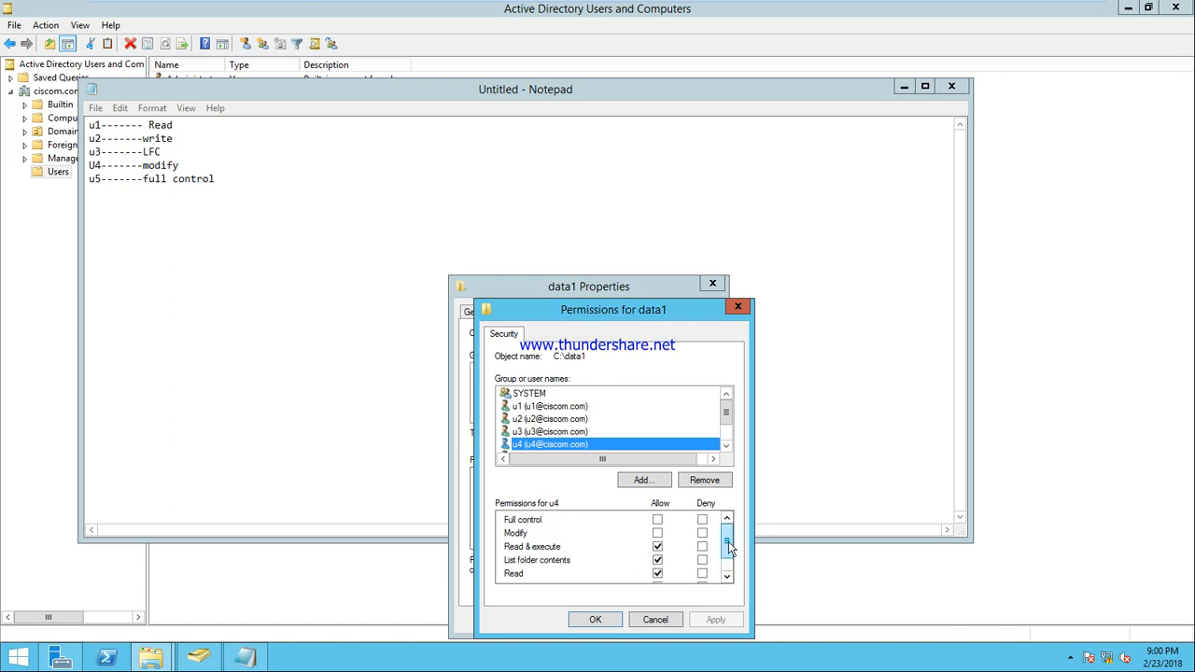
{"action": "left_click", "coordinate": [657, 547]}
{"action": "left_click", "coordinate": [658, 573]}
{"action": "left_click", "coordinate": [657, 534]}
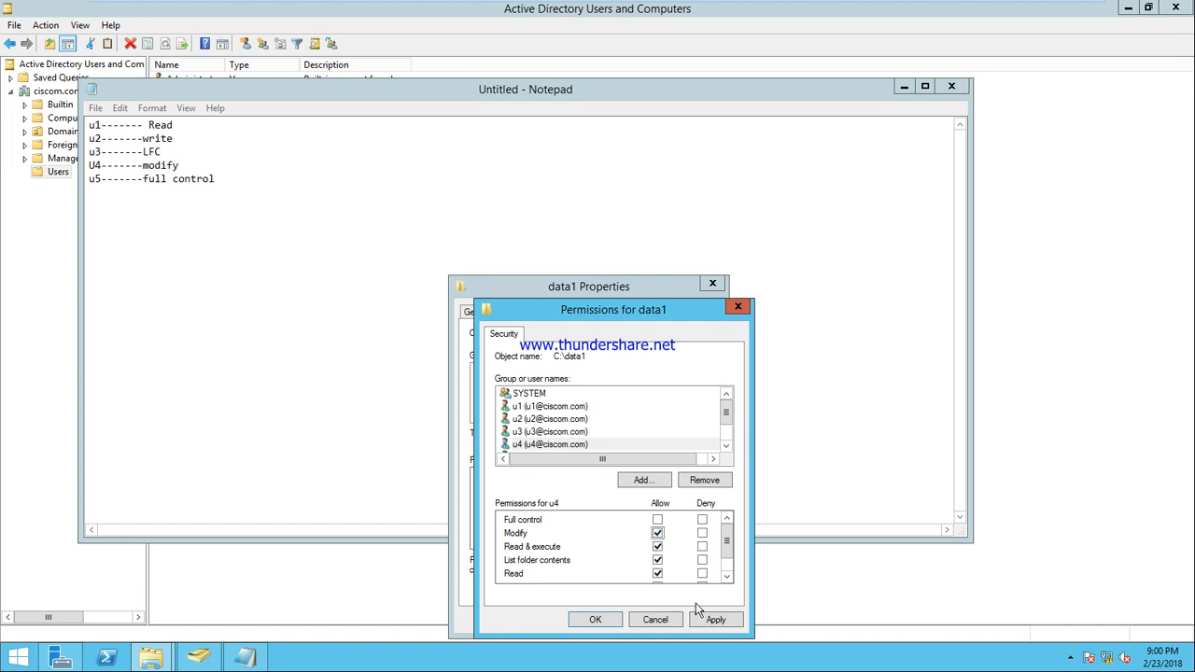
{"action": "left_click", "coordinate": [714, 620]}
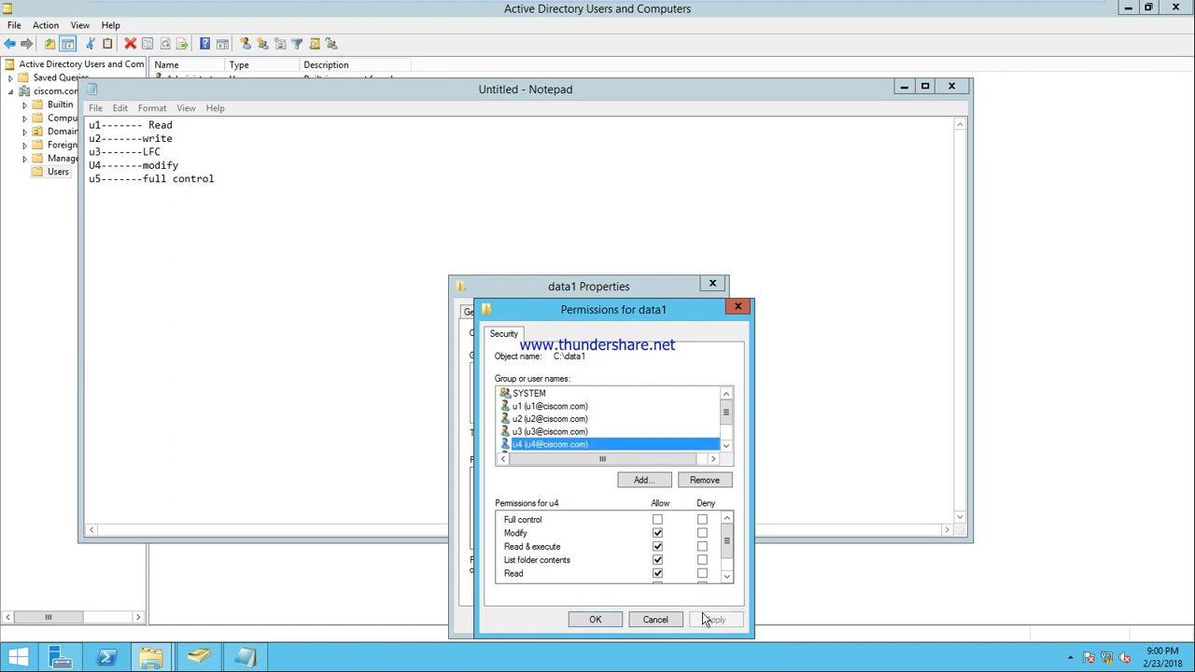
{"action": "left_click", "coordinate": [725, 446]}
Allow u5 Full control on data1, apply, and close the permission and Properties dialogs
{"action": "left_click", "coordinate": [572, 446]}
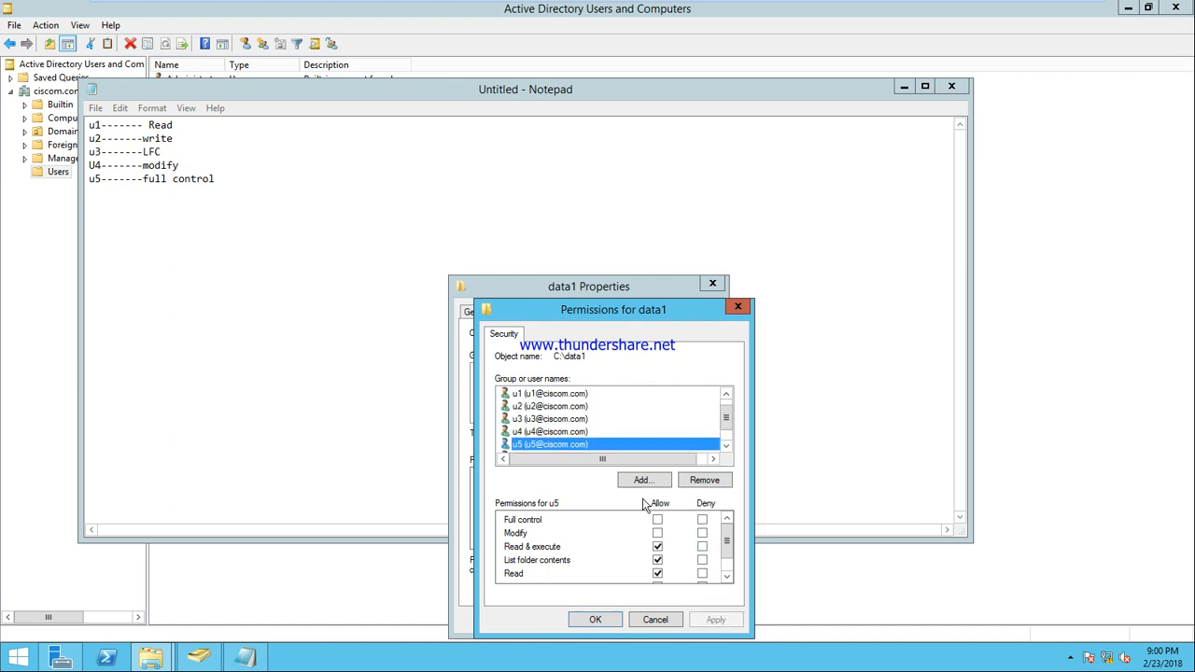
{"action": "left_click", "coordinate": [658, 523]}
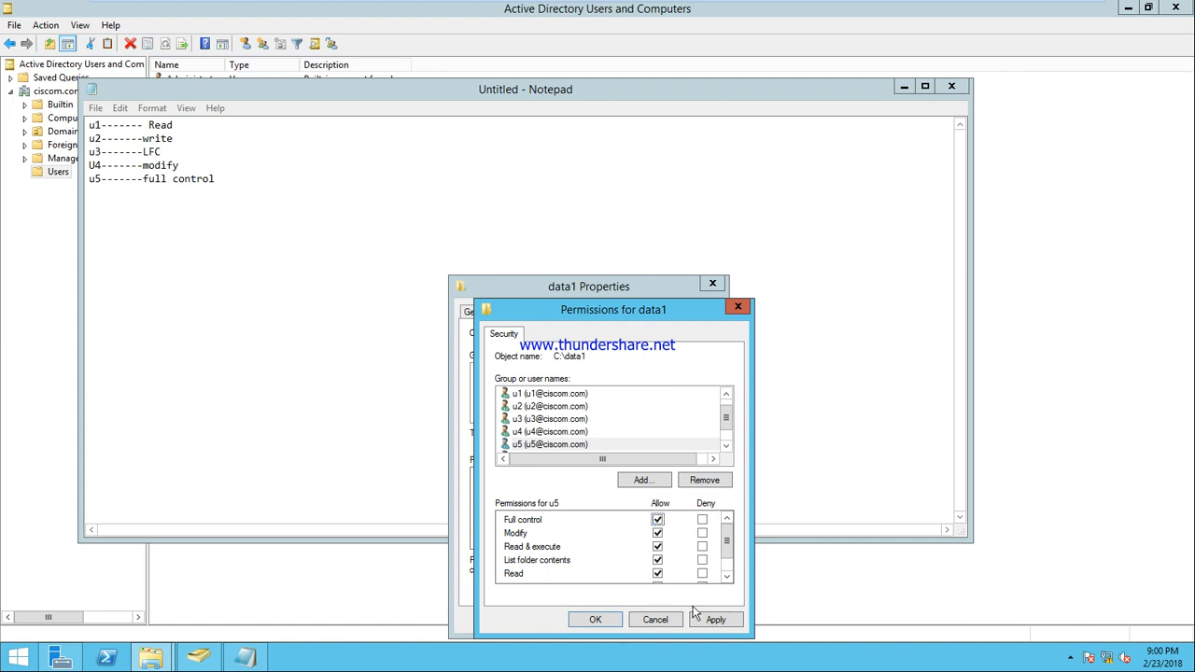
{"action": "left_click", "coordinate": [718, 624]}
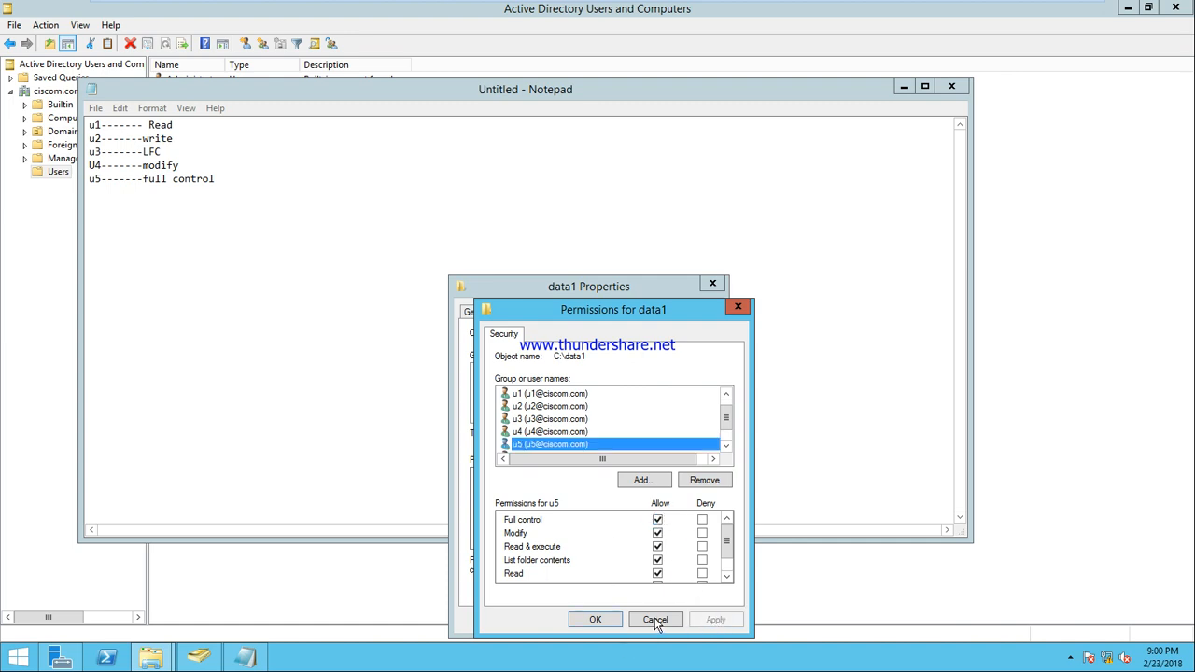
{"action": "left_click", "coordinate": [608, 622]}
{"action": "left_click", "coordinate": [570, 620]}
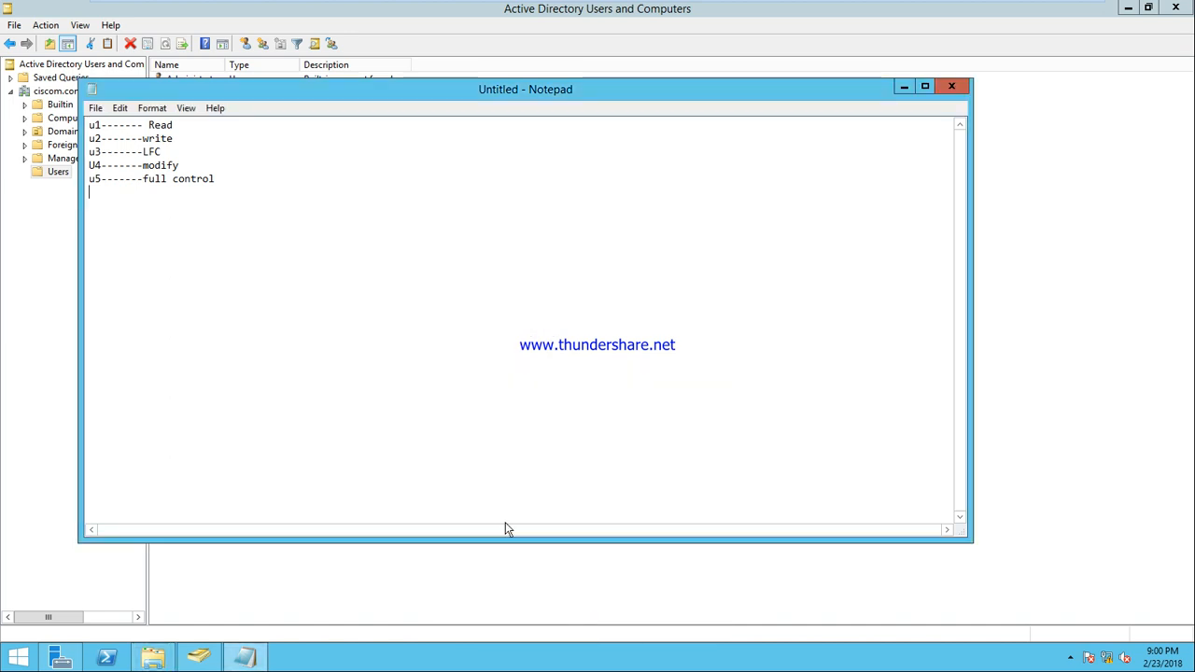
Log off the current user on the Windows 7 client
{"action": "mouse_move", "coordinate": [888, 8]}
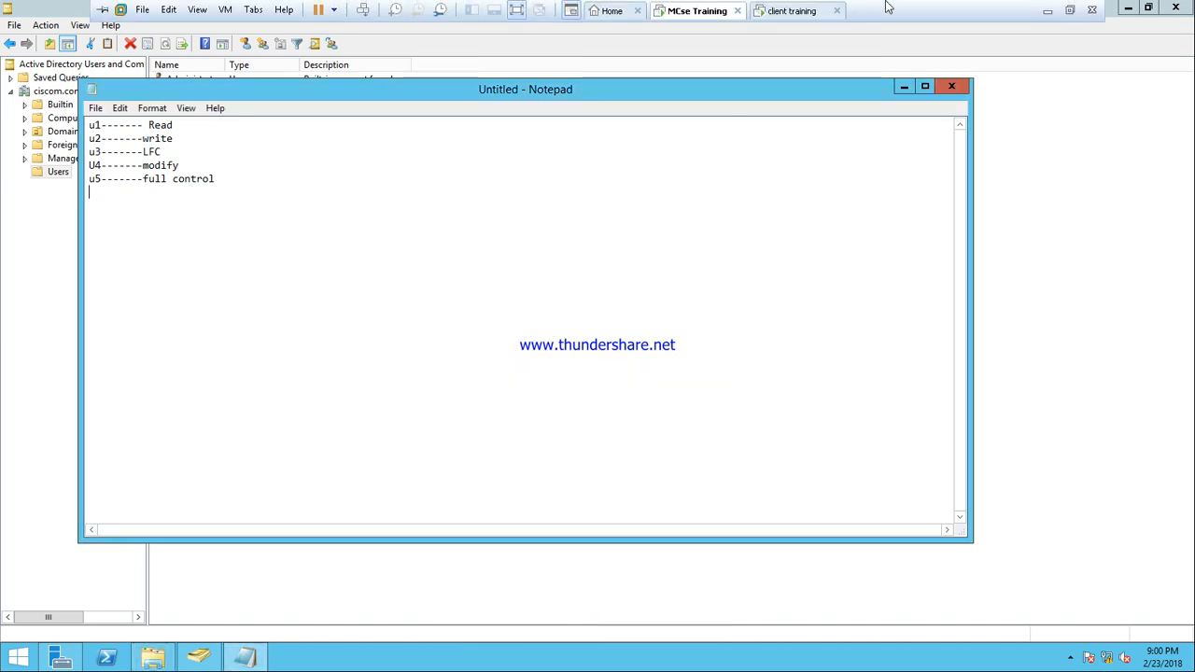
{"action": "left_click", "coordinate": [807, 13]}
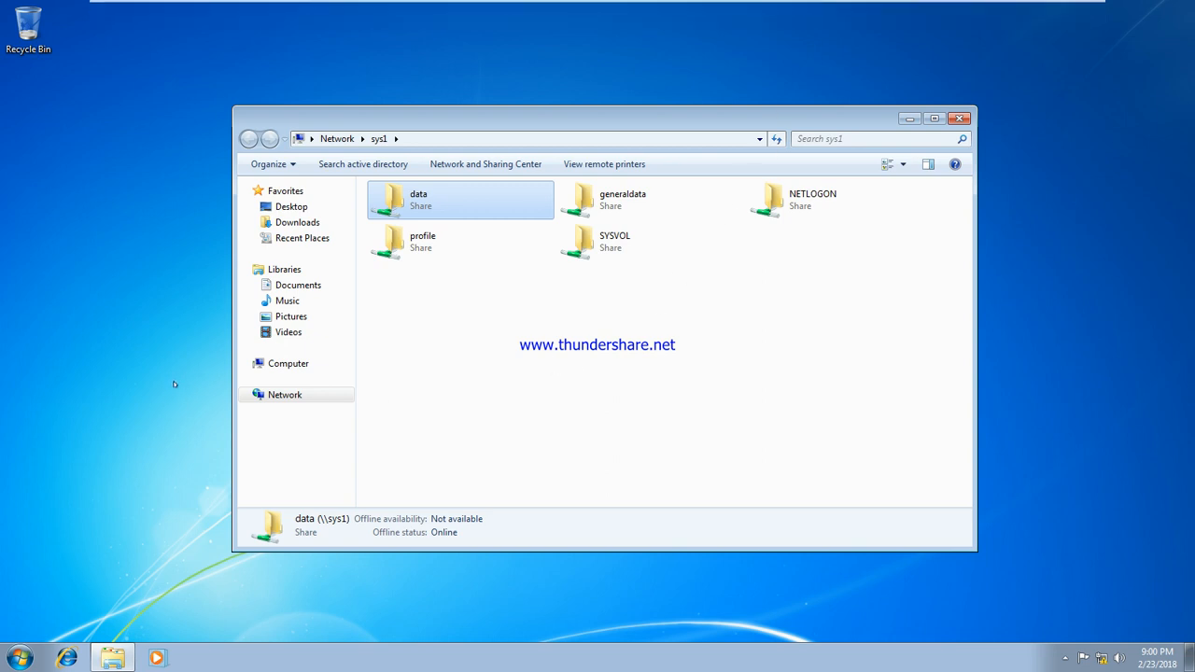
{"action": "key", "text": "super"}
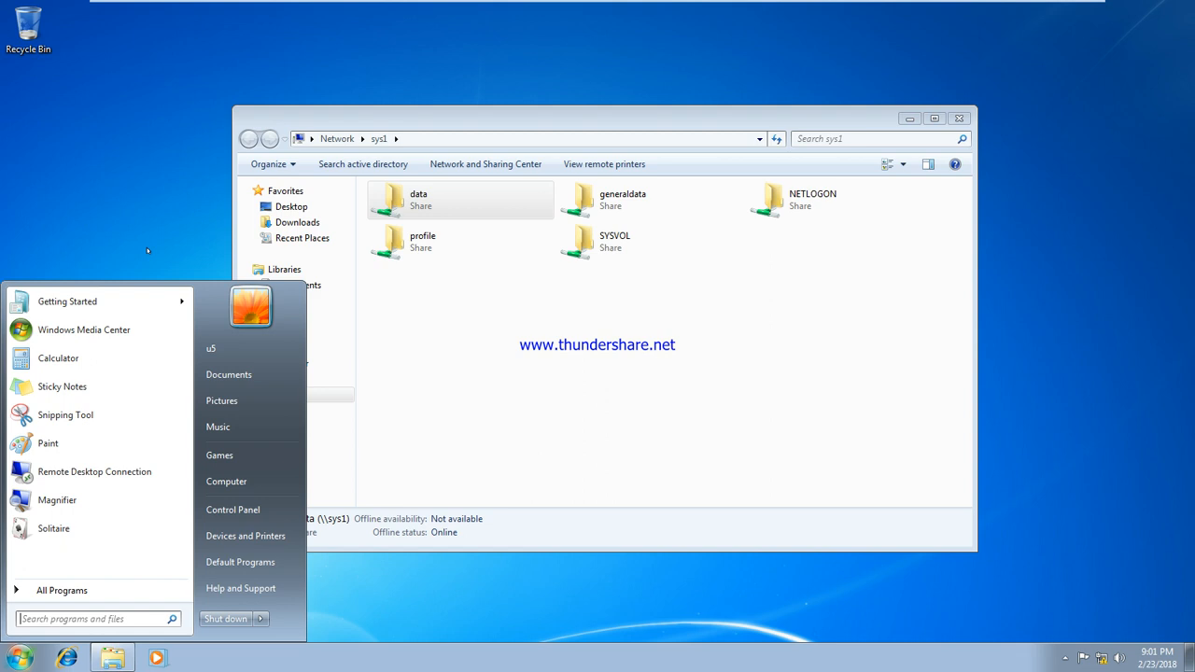
{"action": "left_click", "coordinate": [260, 620]}
{"action": "left_click", "coordinate": [304, 563]}
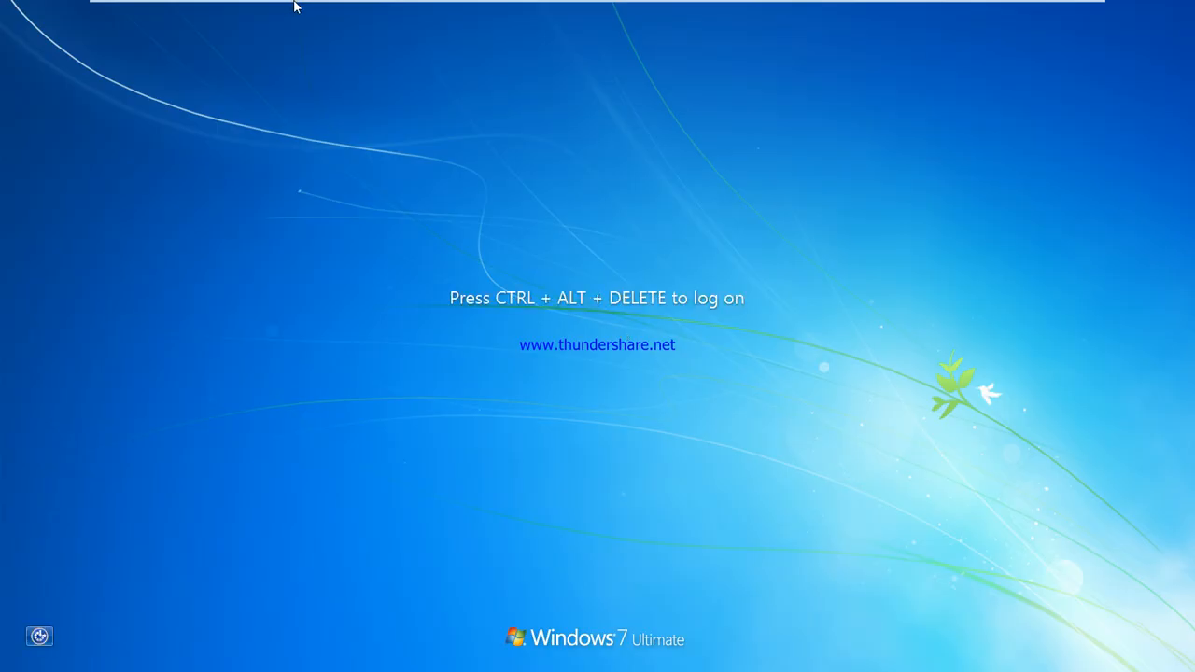
Sign back in to the domain as a different user via Other User
{"action": "mouse_move", "coordinate": [294, 5]}
{"action": "left_click", "coordinate": [362, 9]}
{"action": "left_click", "coordinate": [584, 478]}
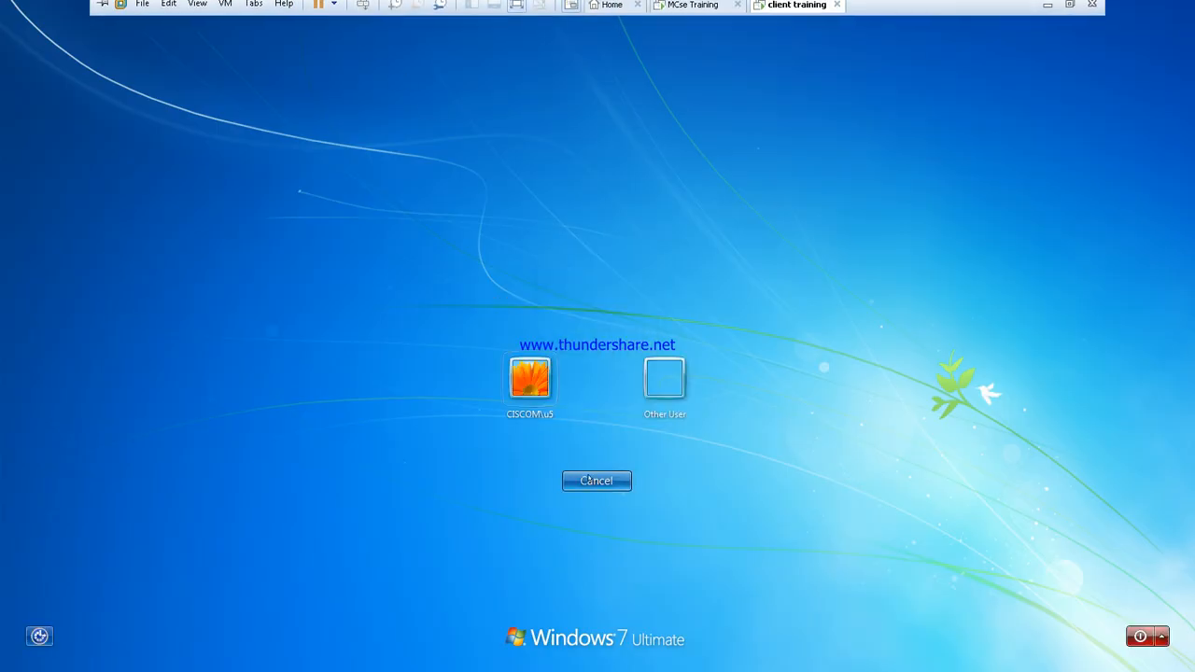
{"action": "left_click", "coordinate": [665, 378]}
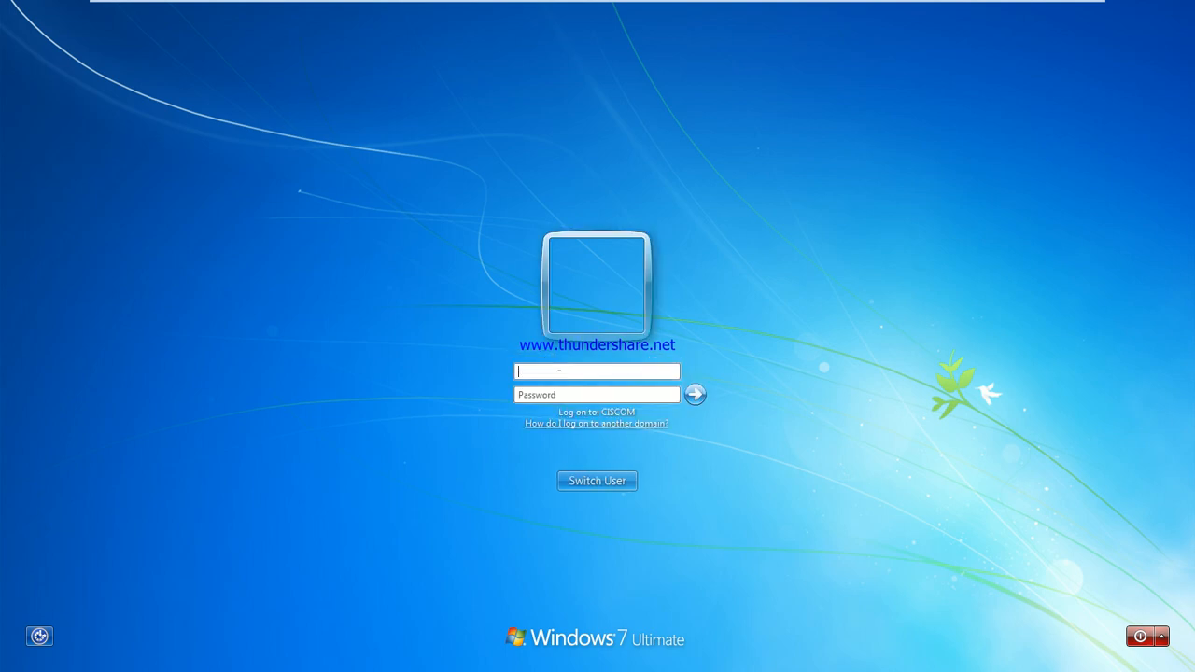
{"action": "type", "text": "u"}
{"action": "key", "text": "Return"}
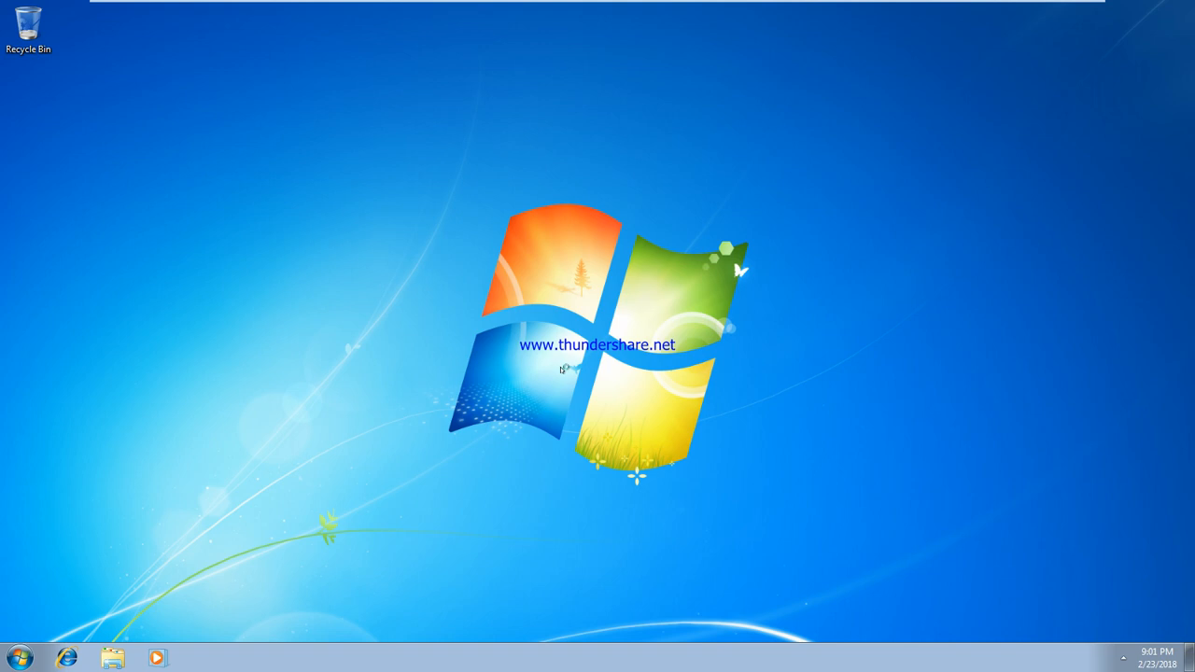
Open \\SYS1\data1 from the Run box using the share suggestions
{"action": "key", "text": "super+r"}
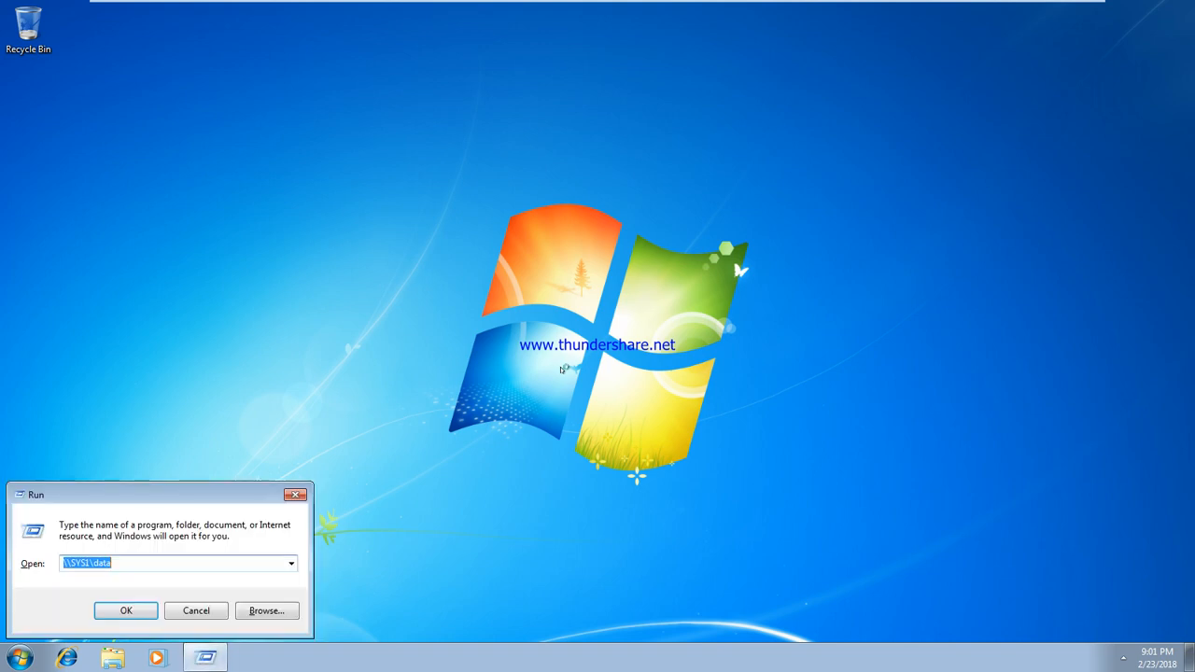
{"action": "key", "text": "Right"}
{"action": "key", "text": "BackSpace"}
{"action": "key", "text": "BackSpace"}
{"action": "key", "text": "BackSpace"}
{"action": "key", "text": "BackSpace"}
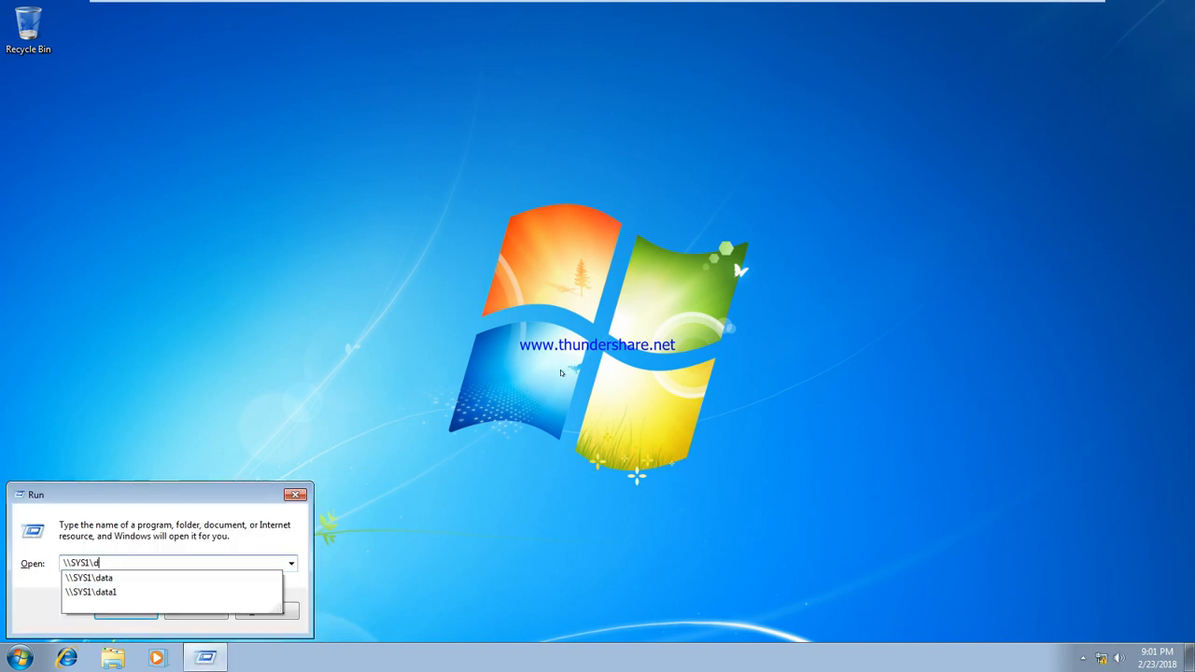
{"action": "key", "text": "Down"}
{"action": "key", "text": "Down"}
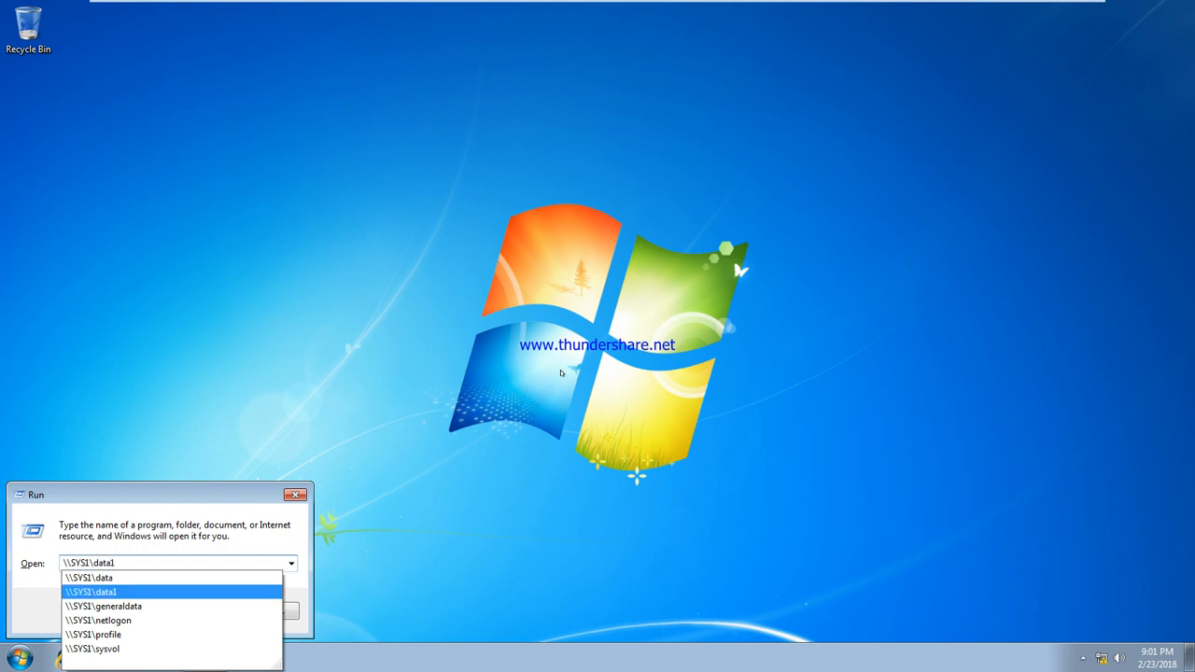
{"action": "key", "text": "Return"}
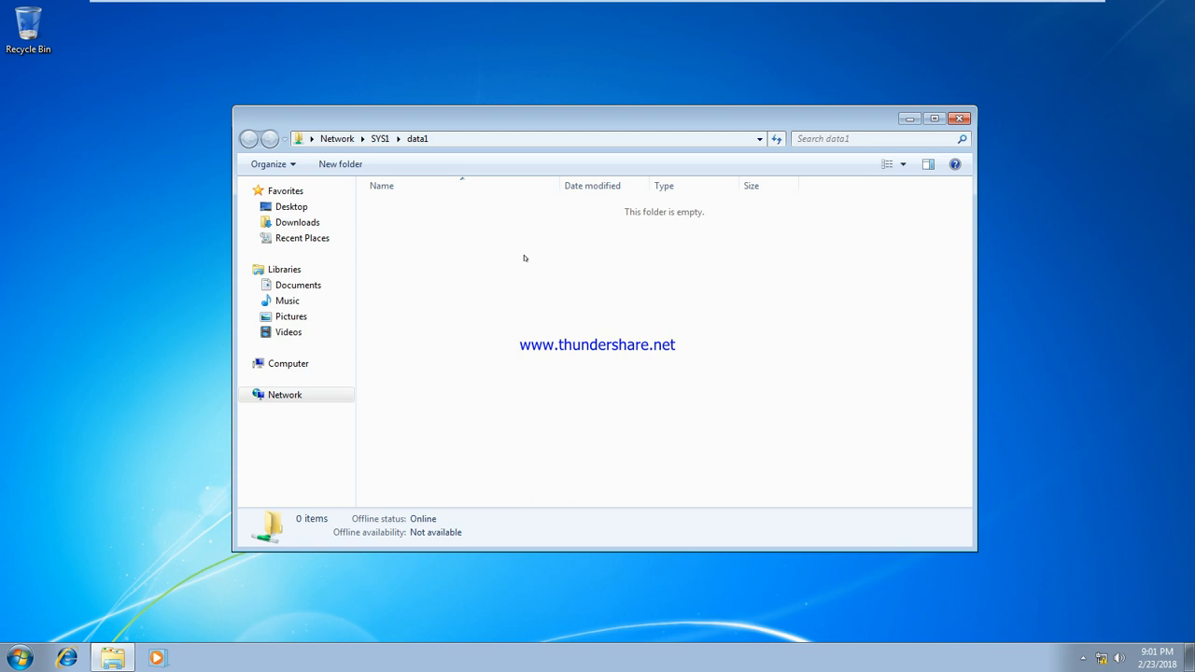
On the server, open C:\data1 and create a folder named New folder
{"action": "mouse_move", "coordinate": [521, 5]}
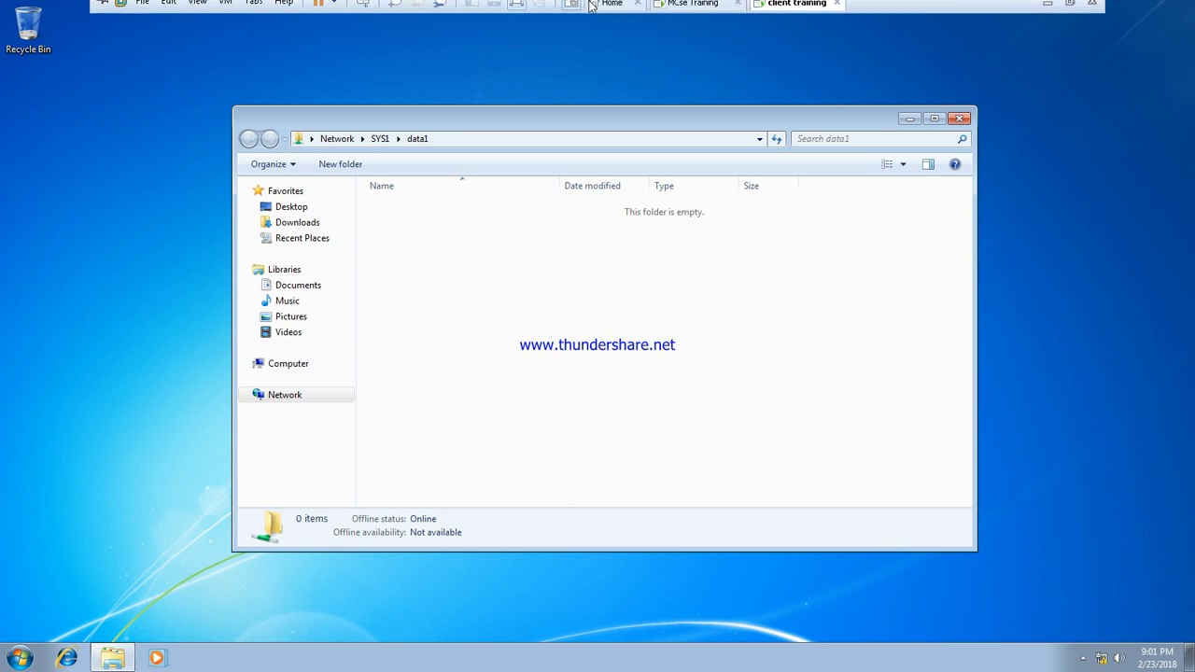
{"action": "left_click", "coordinate": [705, 10]}
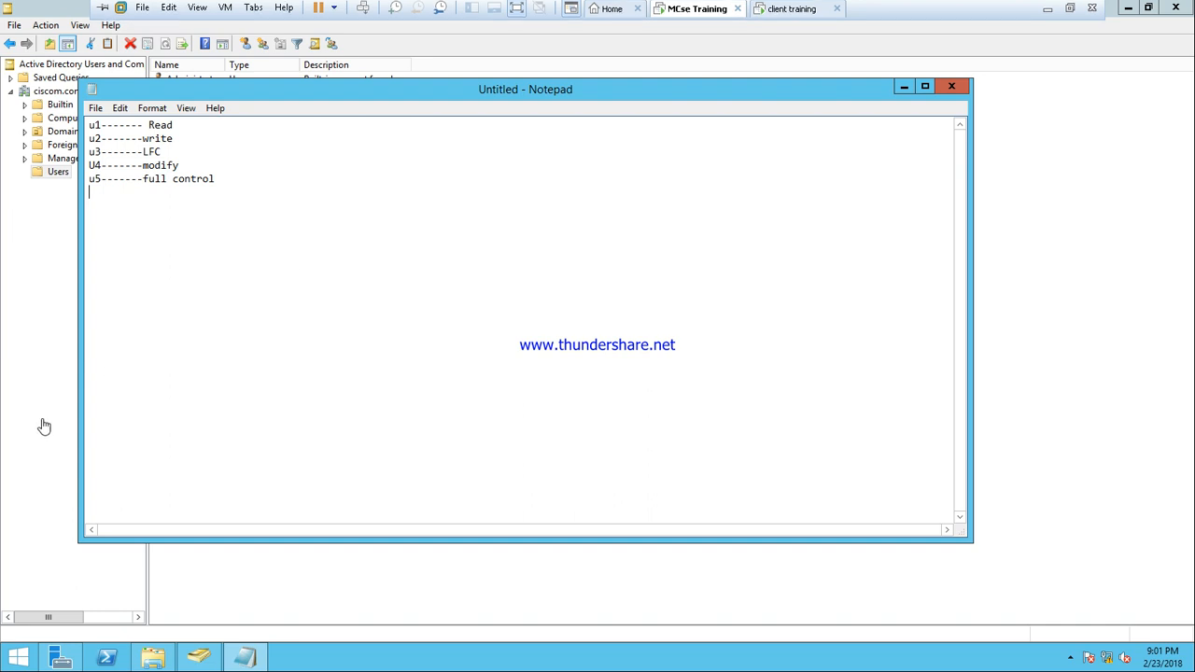
{"action": "left_click", "coordinate": [156, 658]}
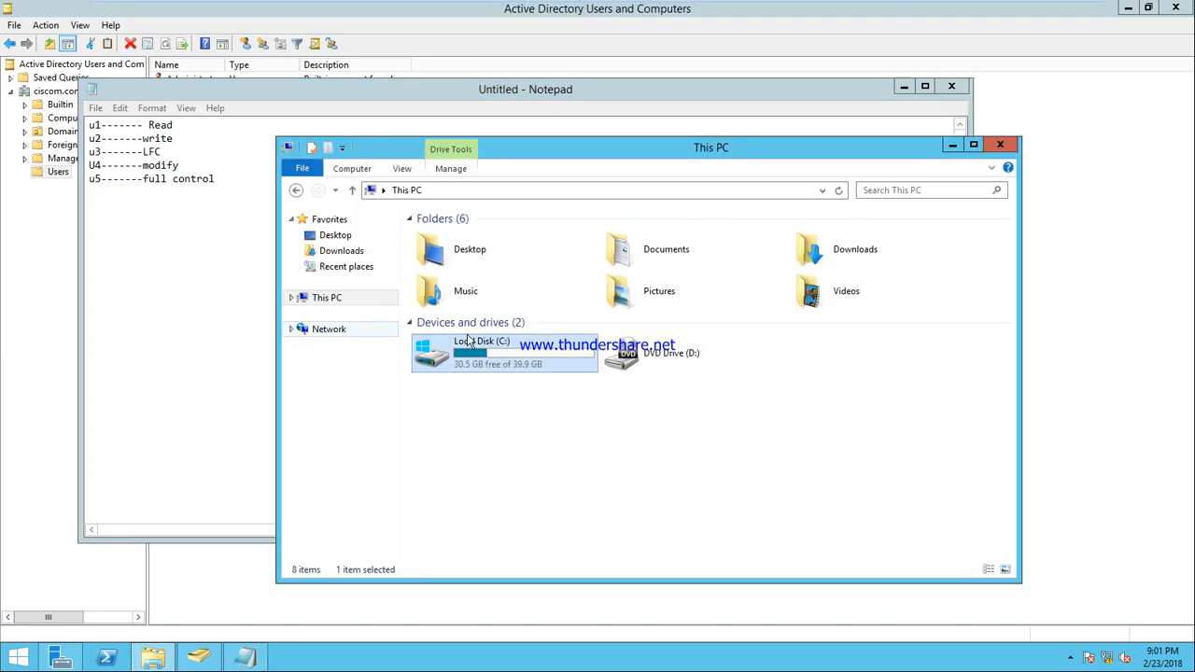
{"action": "double_click", "coordinate": [457, 345]}
{"action": "double_click", "coordinate": [453, 252]}
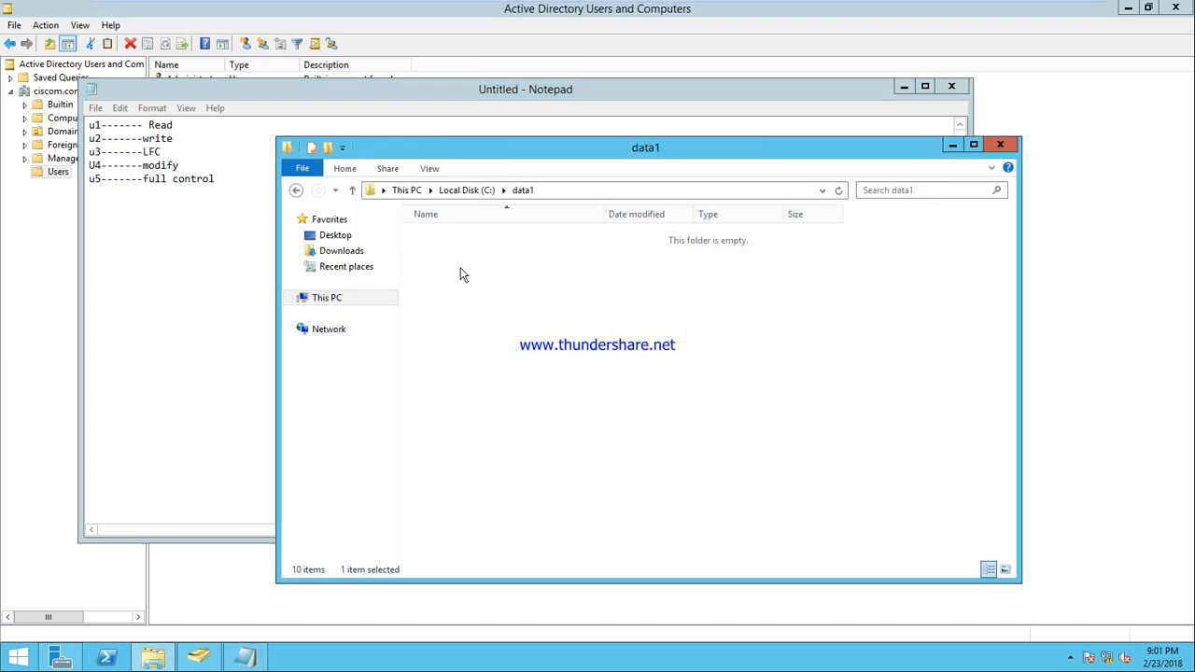
{"action": "right_click", "coordinate": [446, 263]}
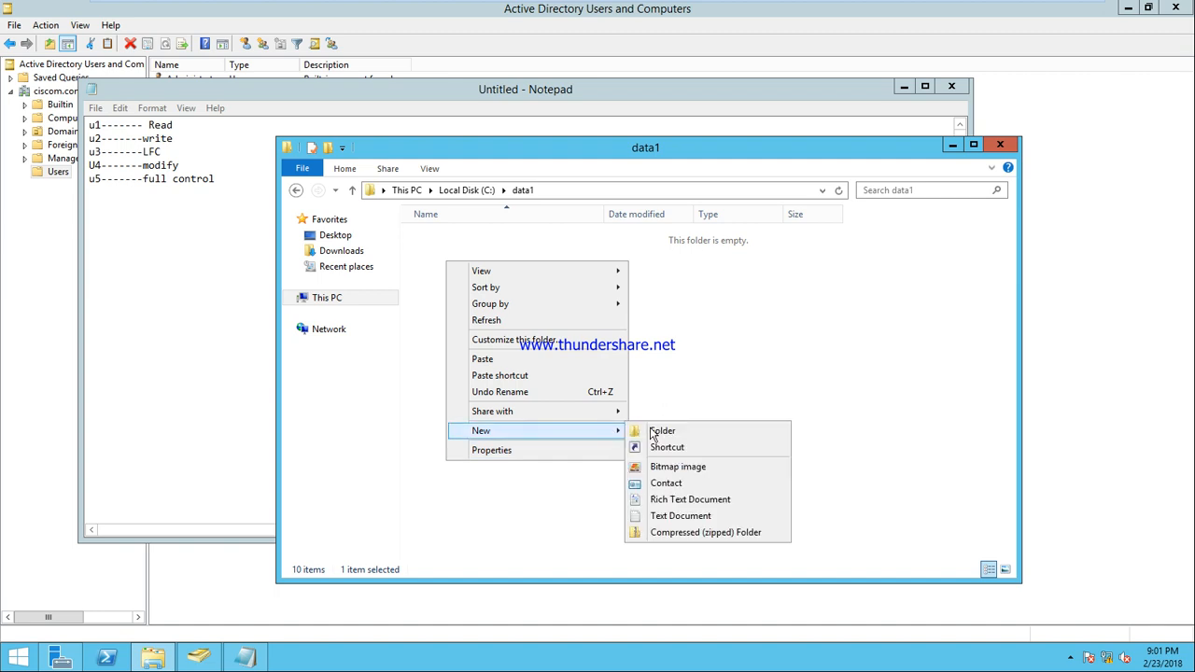
{"action": "left_click", "coordinate": [642, 430]}
{"action": "key", "text": "Return"}
Add two text documents with default names to data1
{"action": "right_click", "coordinate": [490, 297]}
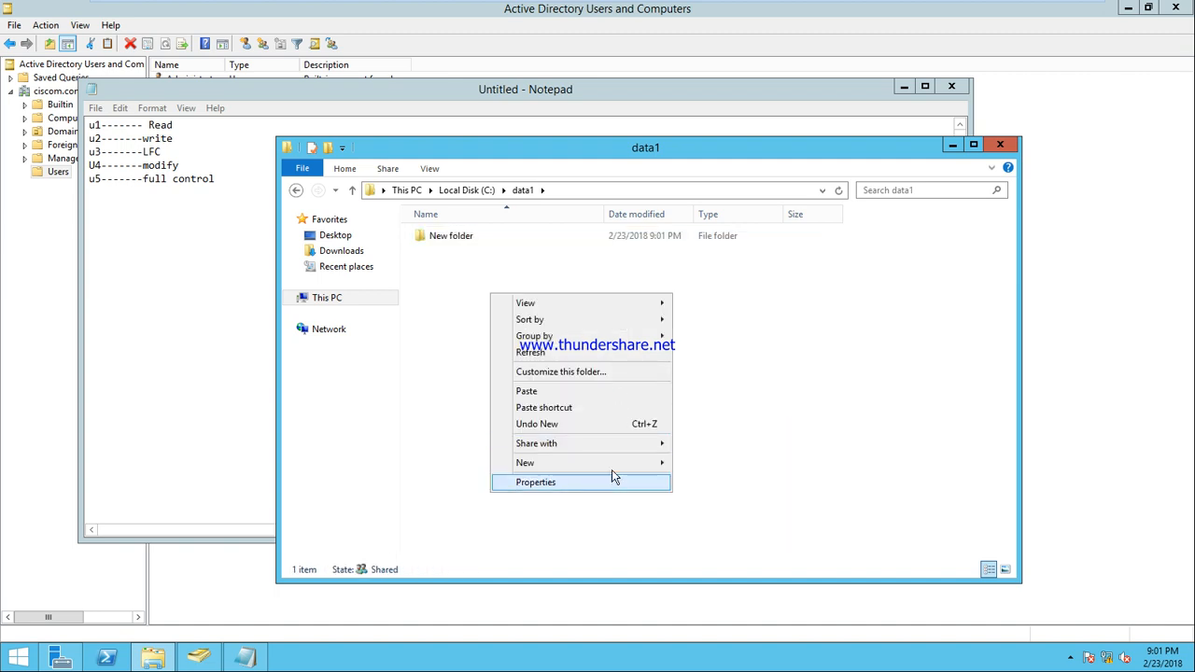
{"action": "mouse_move", "coordinate": [616, 464]}
{"action": "left_click", "coordinate": [725, 548]}
{"action": "left_click", "coordinate": [470, 317]}
{"action": "right_click", "coordinate": [468, 310]}
{"action": "mouse_move", "coordinate": [619, 481]}
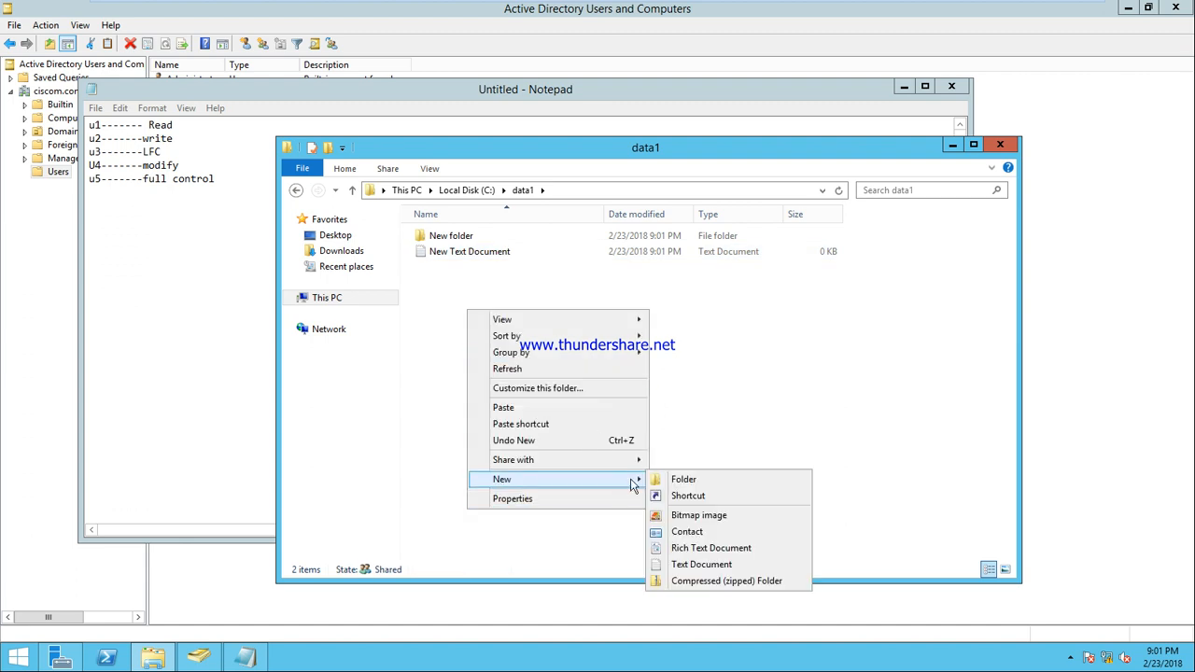
{"action": "left_click", "coordinate": [696, 565]}
{"action": "left_click", "coordinate": [545, 389]}
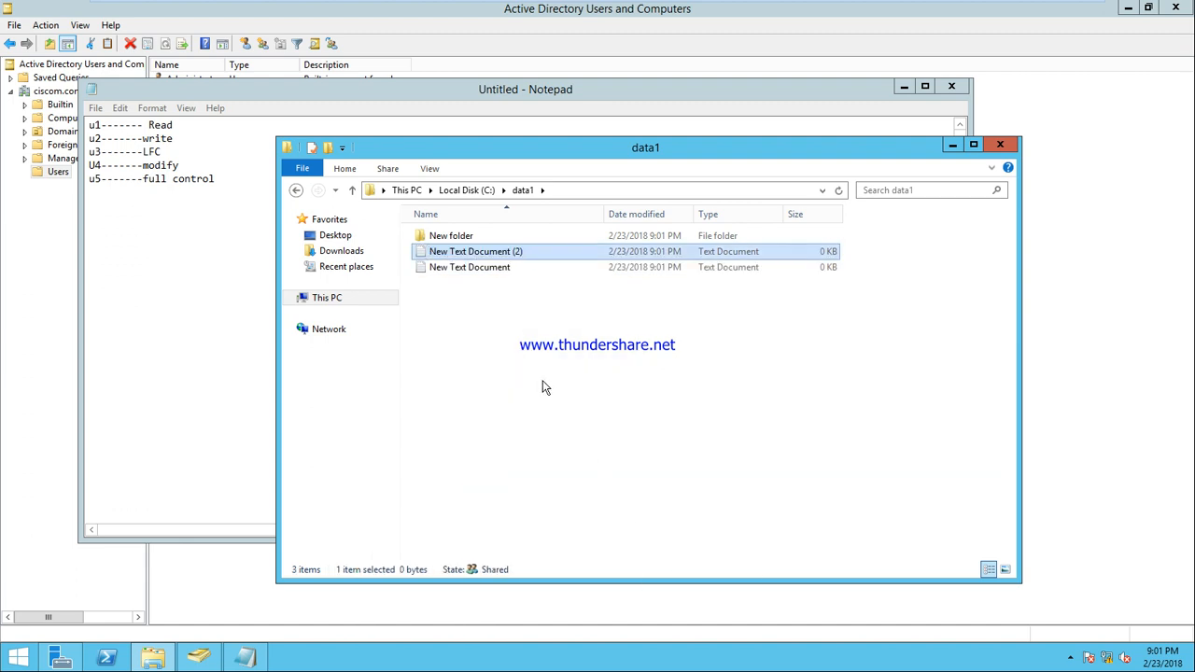
Add a bitmap image with the default name to data1 and close the folder window
{"action": "right_click", "coordinate": [453, 290]}
{"action": "mouse_move", "coordinate": [605, 459]}
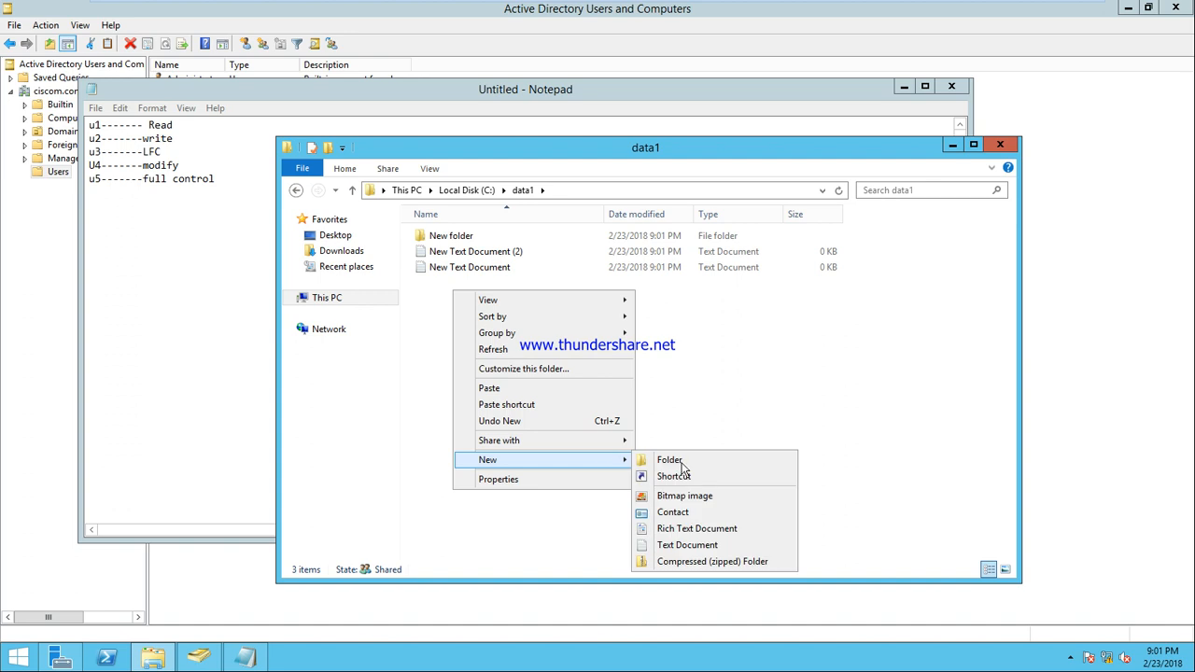
{"action": "left_click", "coordinate": [691, 497]}
{"action": "left_click", "coordinate": [579, 429]}
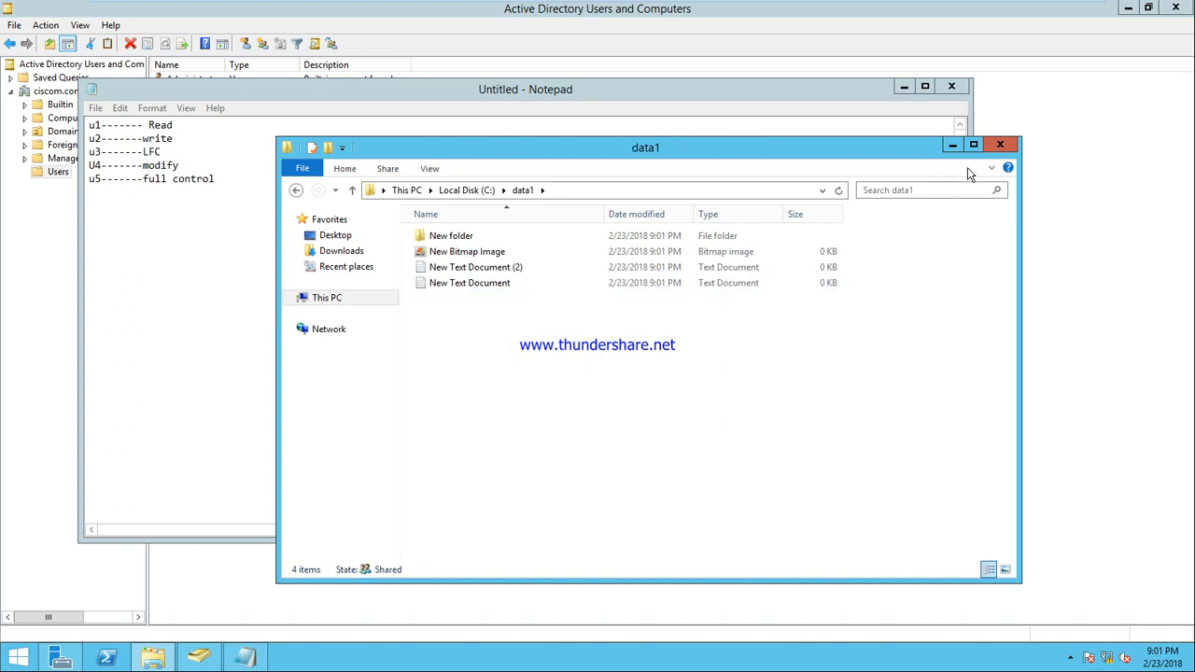
{"action": "left_click", "coordinate": [1000, 144]}
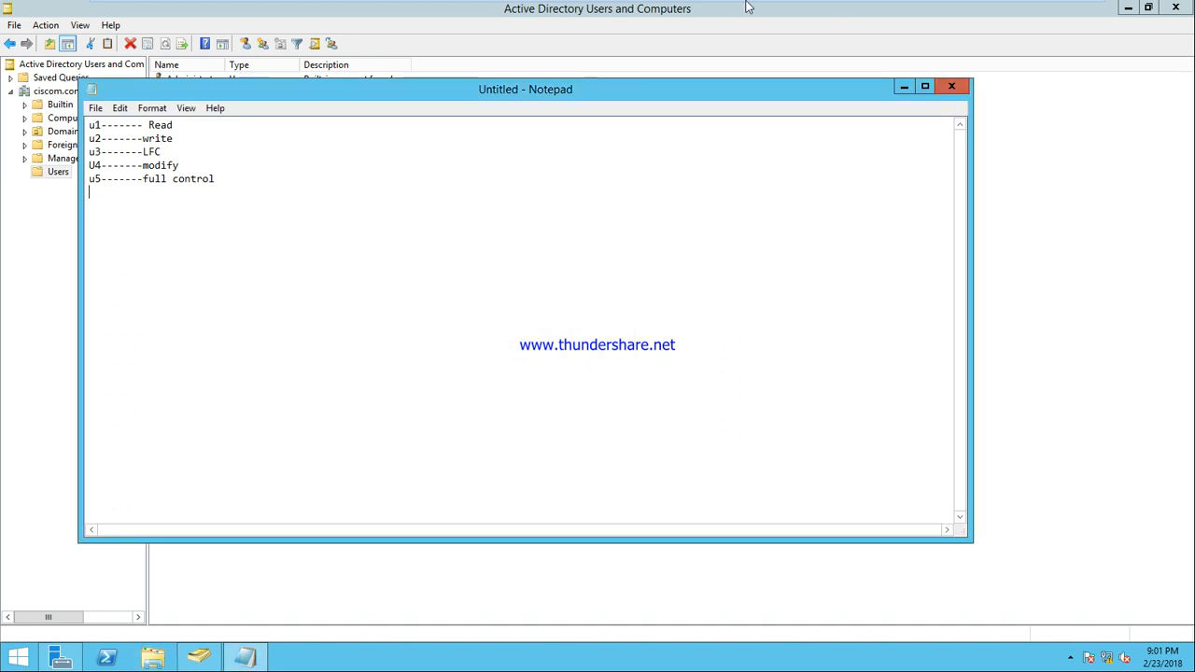
{"action": "mouse_move", "coordinate": [747, 6]}
{"action": "left_click", "coordinate": [792, 10]}
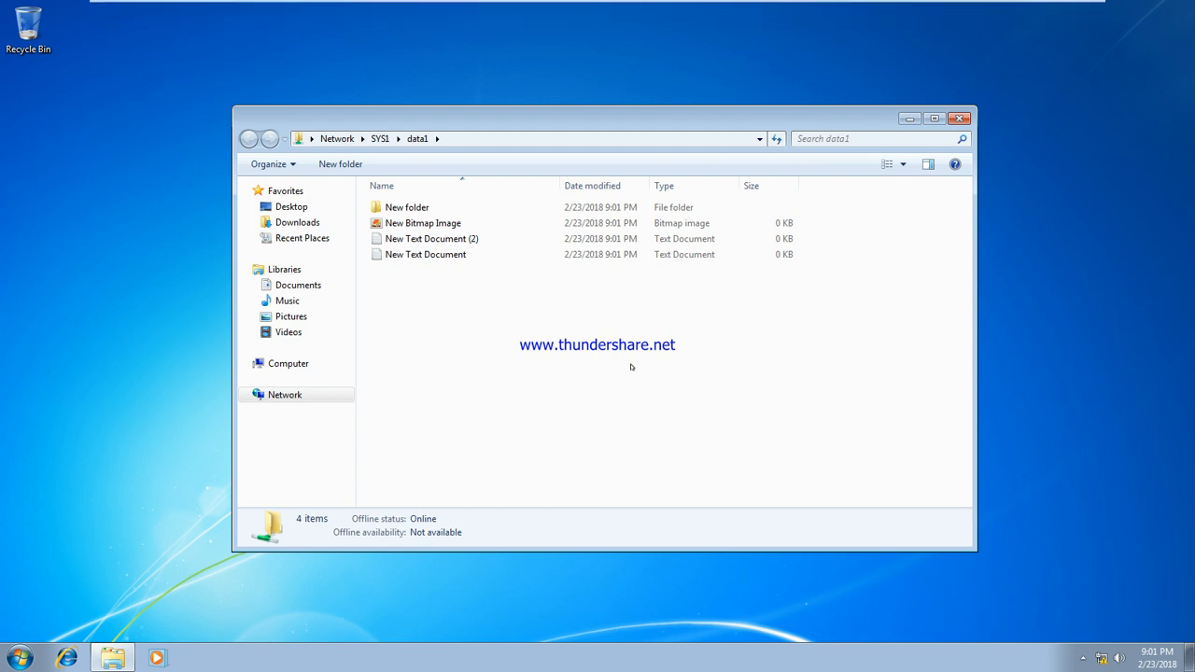
Edit New Text Document (2) in Notepad, abandon the Save As, and close without saving
{"action": "double_click", "coordinate": [411, 239]}
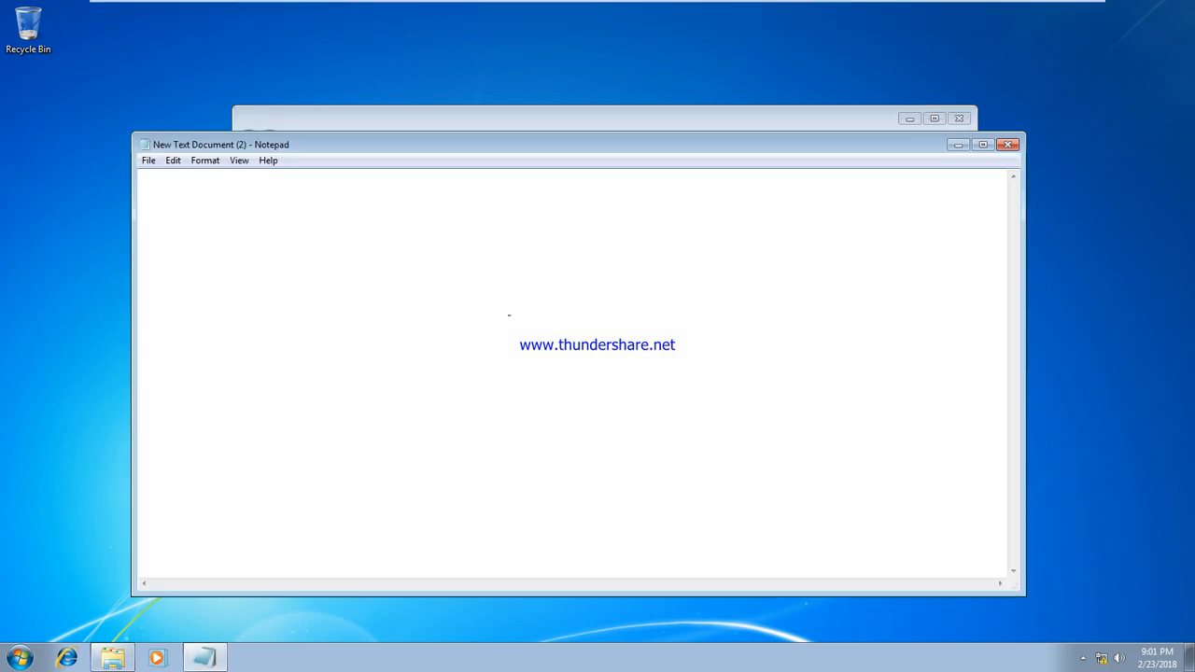
{"action": "type", "text": "jmghjffddh"}
{"action": "key", "text": "ctrl+s"}
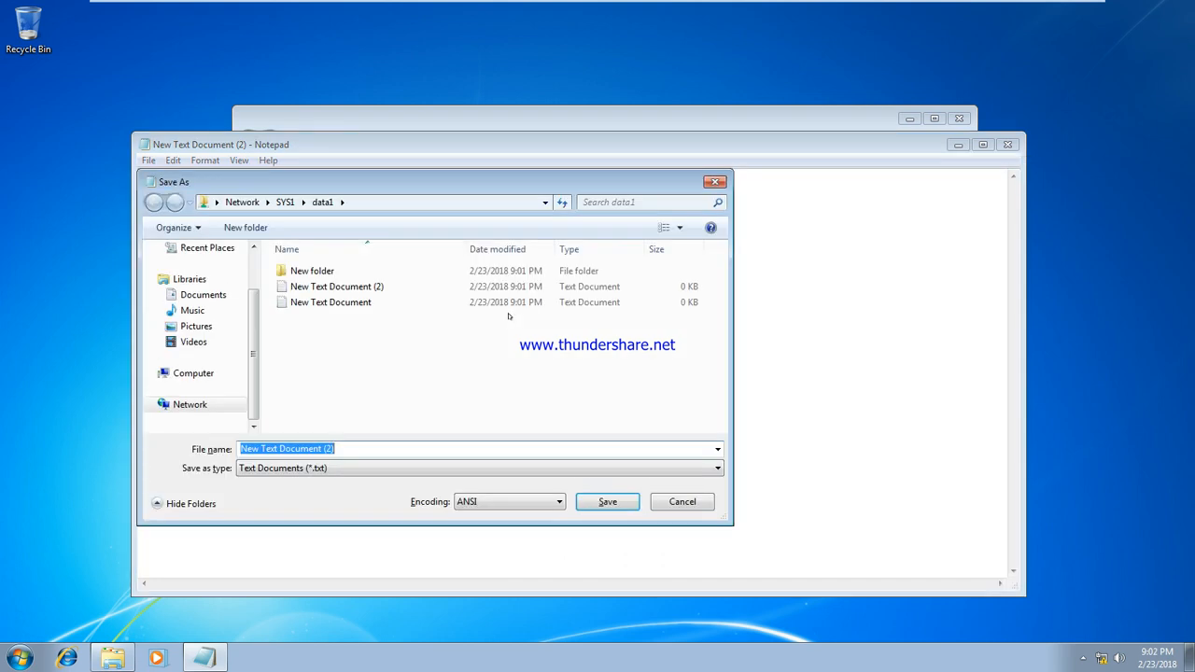
{"action": "left_click", "coordinate": [676, 504]}
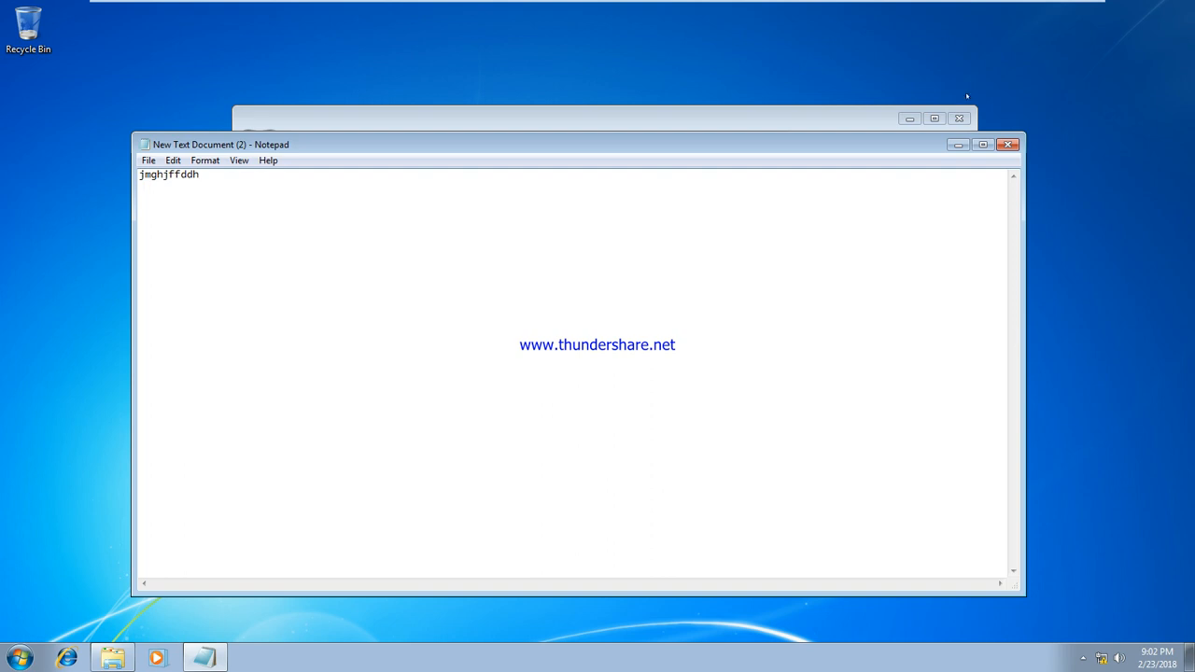
{"action": "left_click", "coordinate": [1008, 147]}
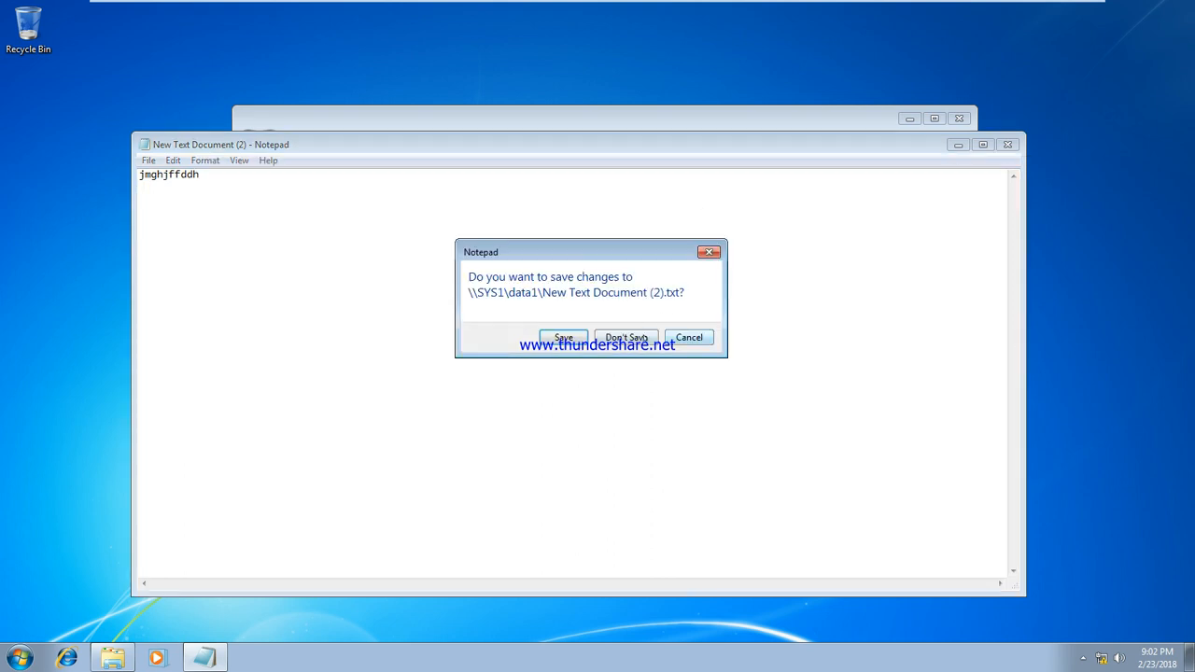
{"action": "left_click", "coordinate": [627, 337]}
Try deleting New Text Document (2) with a second file; dismiss the access-denied error
{"action": "left_click", "coordinate": [461, 254], "text": "ctrl"}
{"action": "key", "text": "Delete"}
{"action": "key", "text": "Return"}
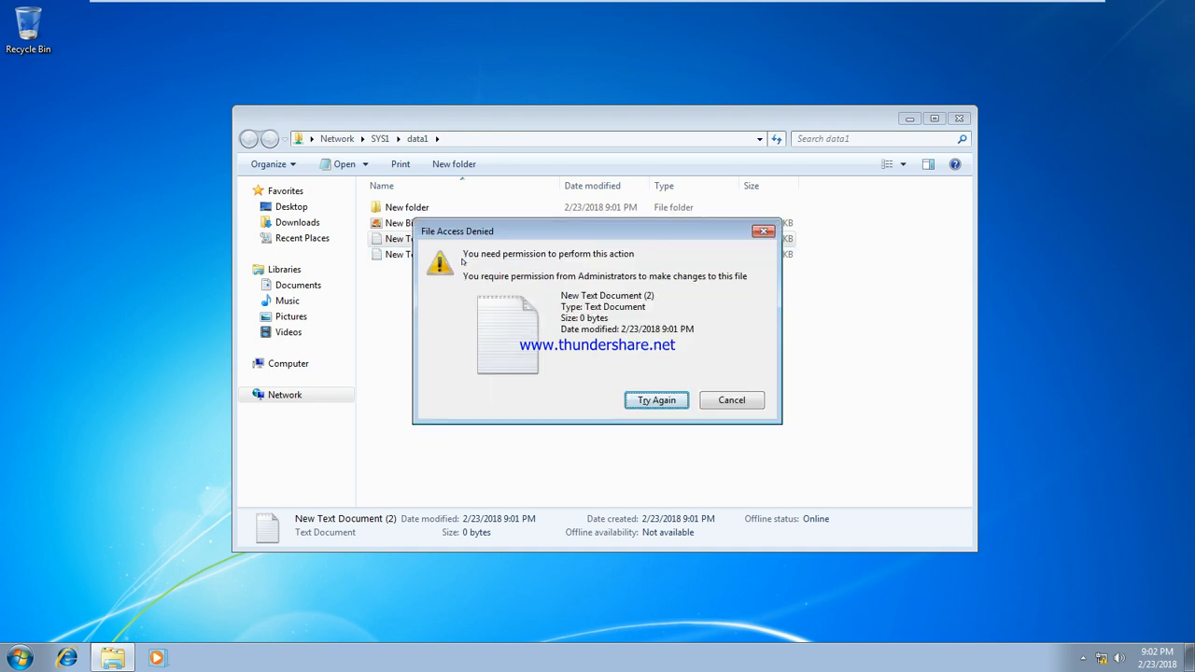
{"action": "left_click", "coordinate": [725, 400]}
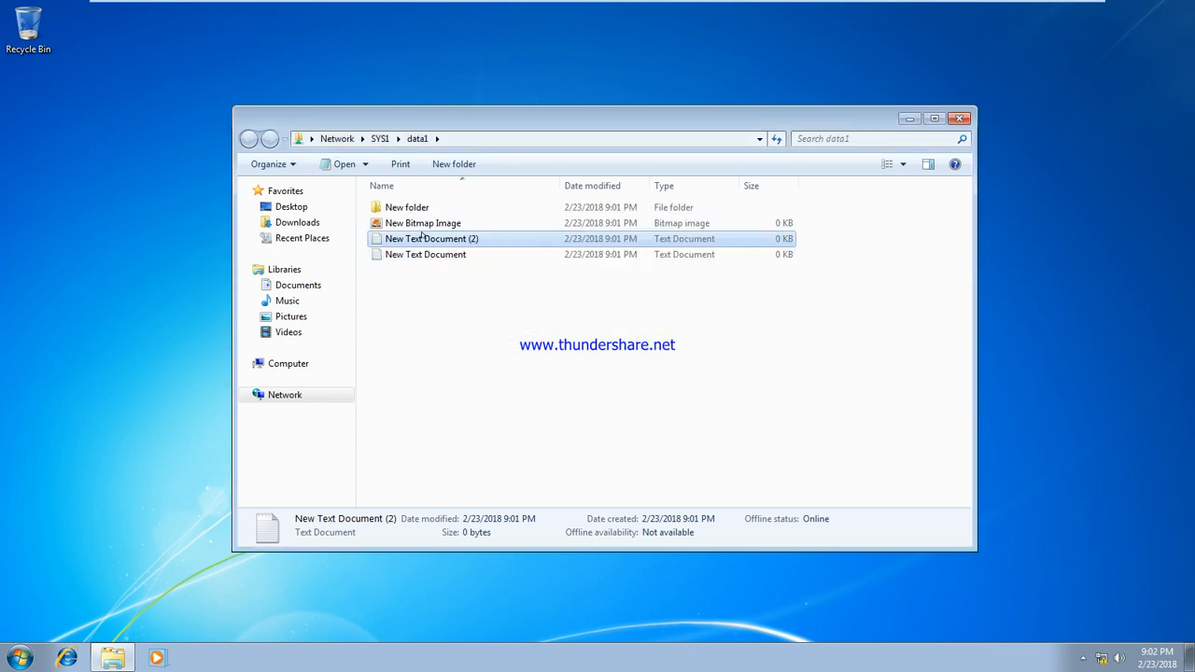
Try saving edits over New Text Document (2); access is denied, so discard the changes
{"action": "double_click", "coordinate": [422, 238]}
{"action": "type", "text": "mjgfds"}
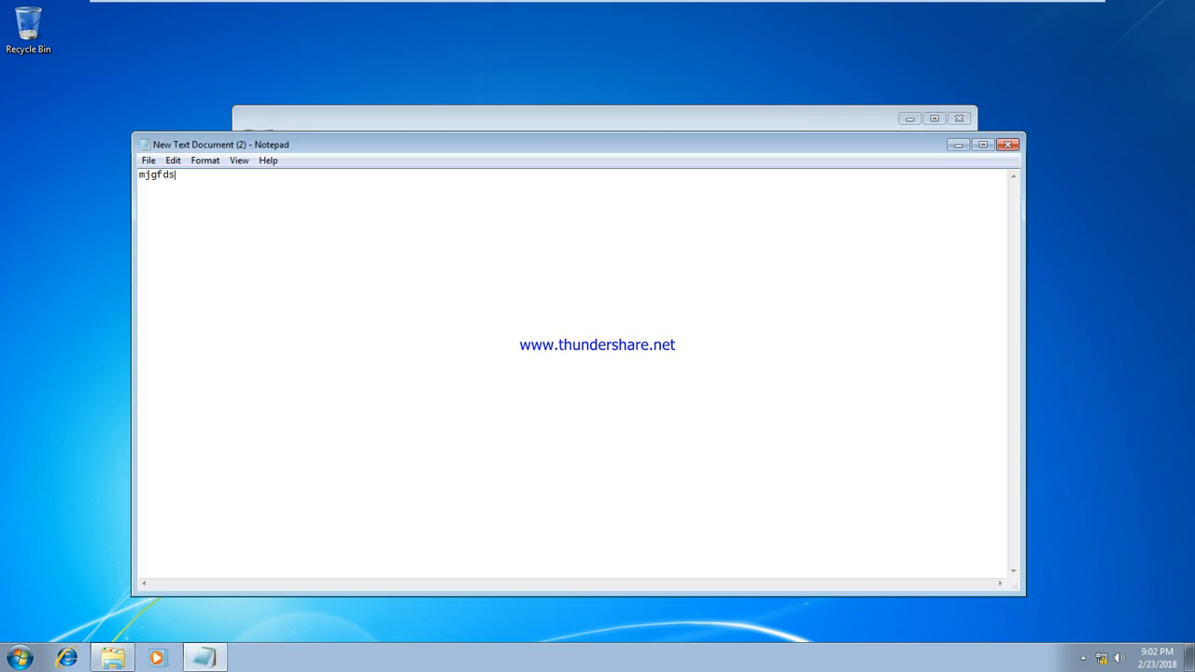
{"action": "left_click", "coordinate": [1008, 145]}
{"action": "left_click", "coordinate": [564, 339]}
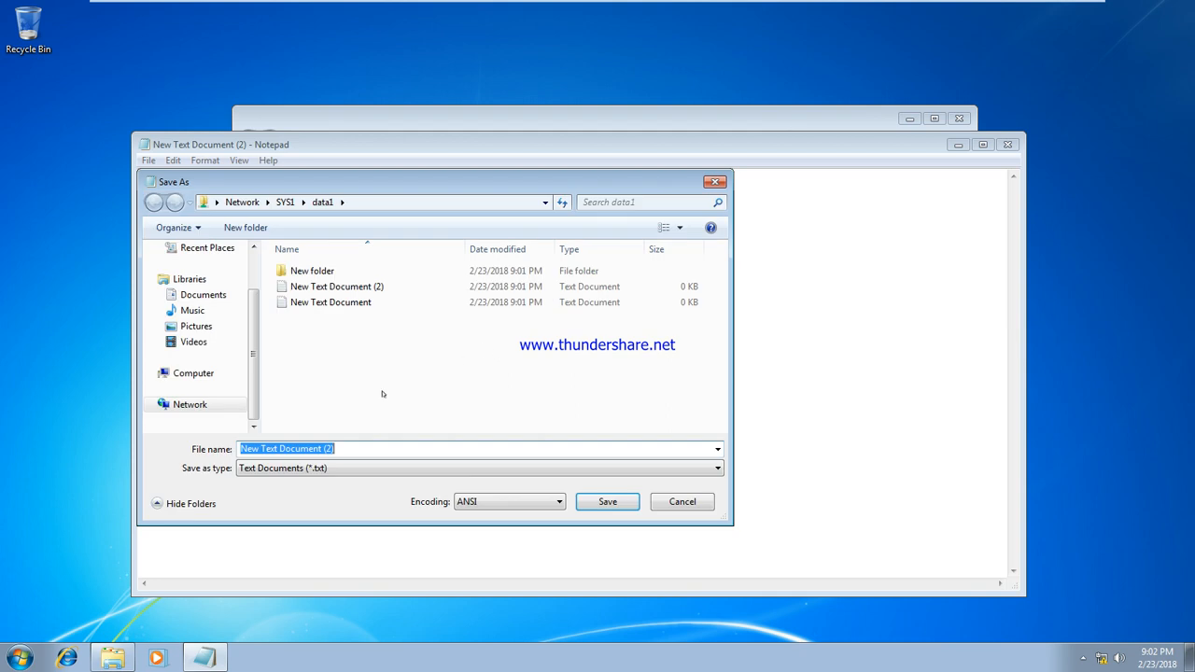
{"action": "left_click", "coordinate": [581, 504]}
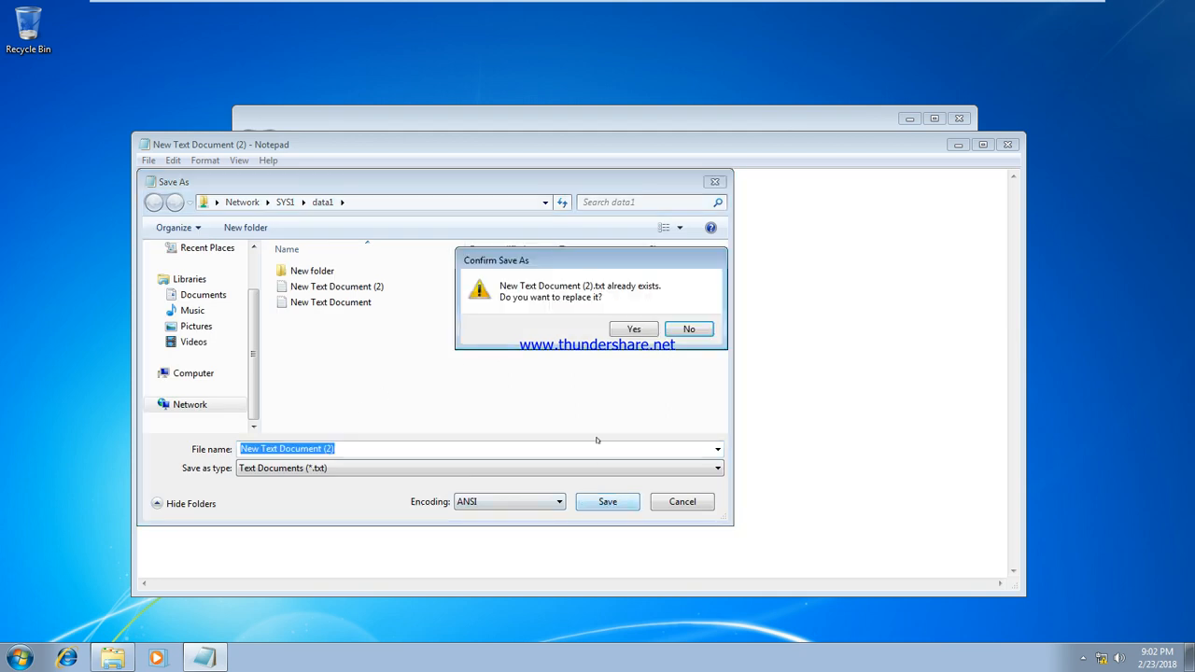
{"action": "left_click", "coordinate": [621, 330]}
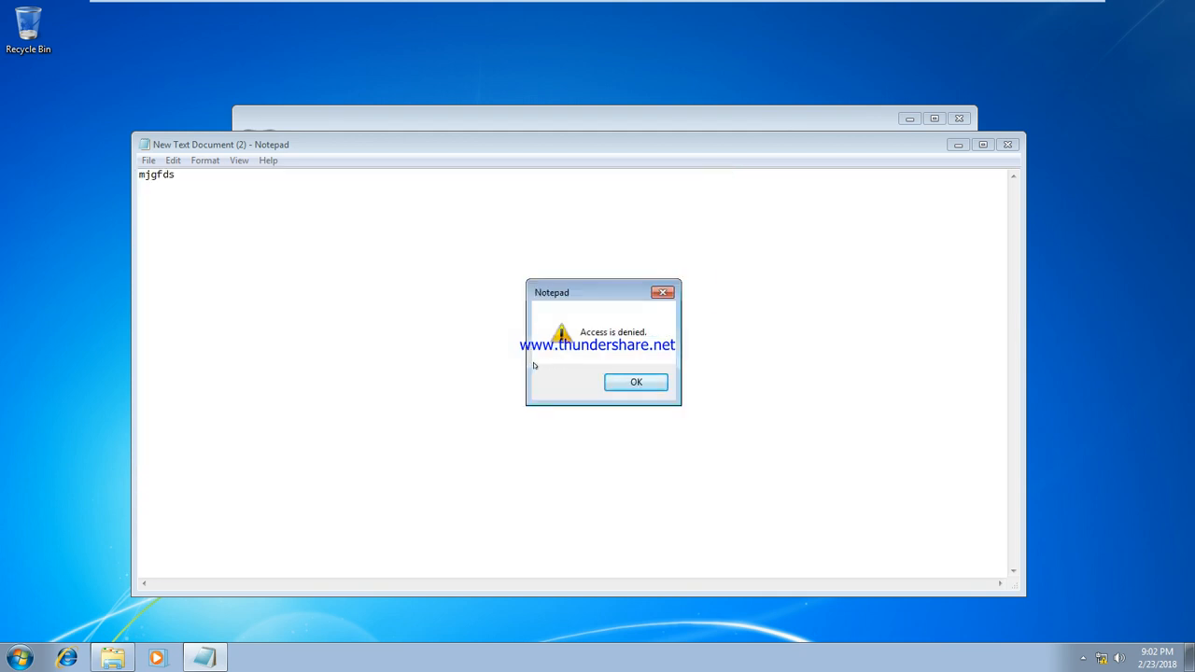
{"action": "left_click", "coordinate": [644, 383]}
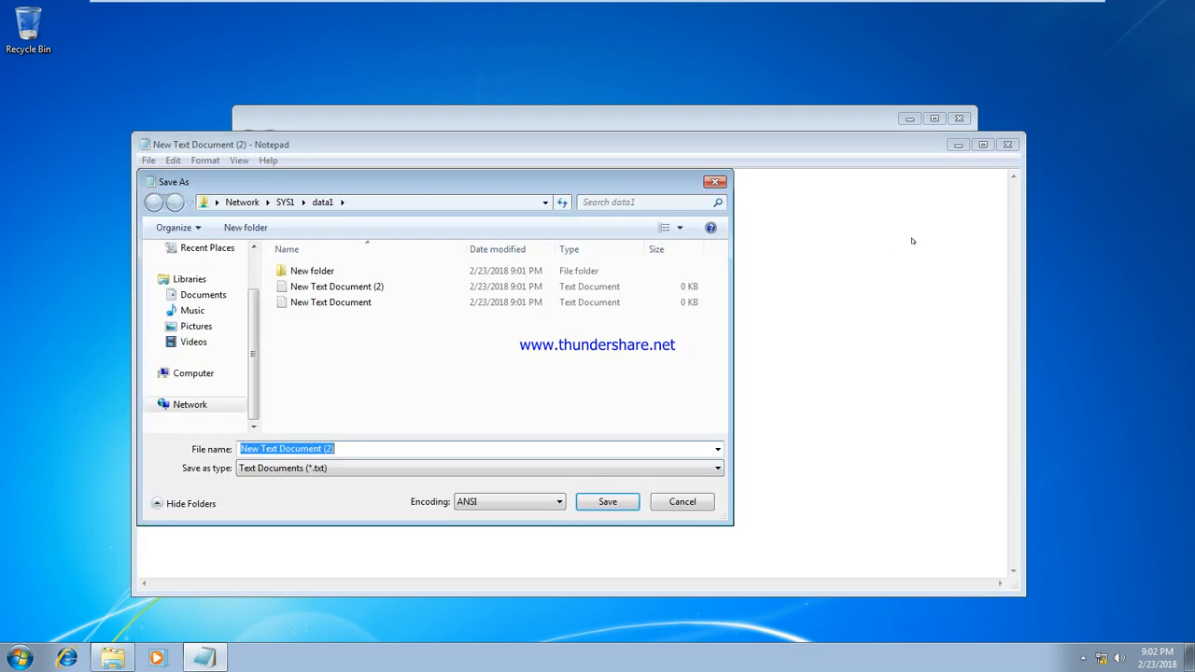
{"action": "left_click", "coordinate": [683, 502]}
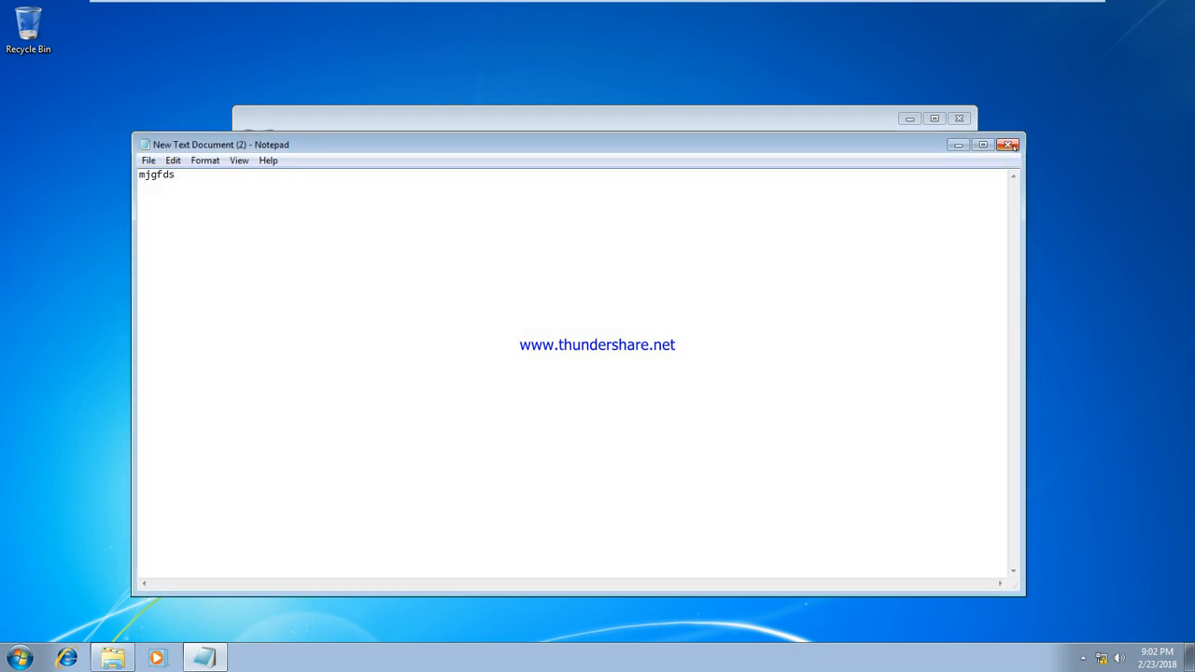
{"action": "left_click", "coordinate": [1007, 144]}
{"action": "left_click", "coordinate": [643, 338]}
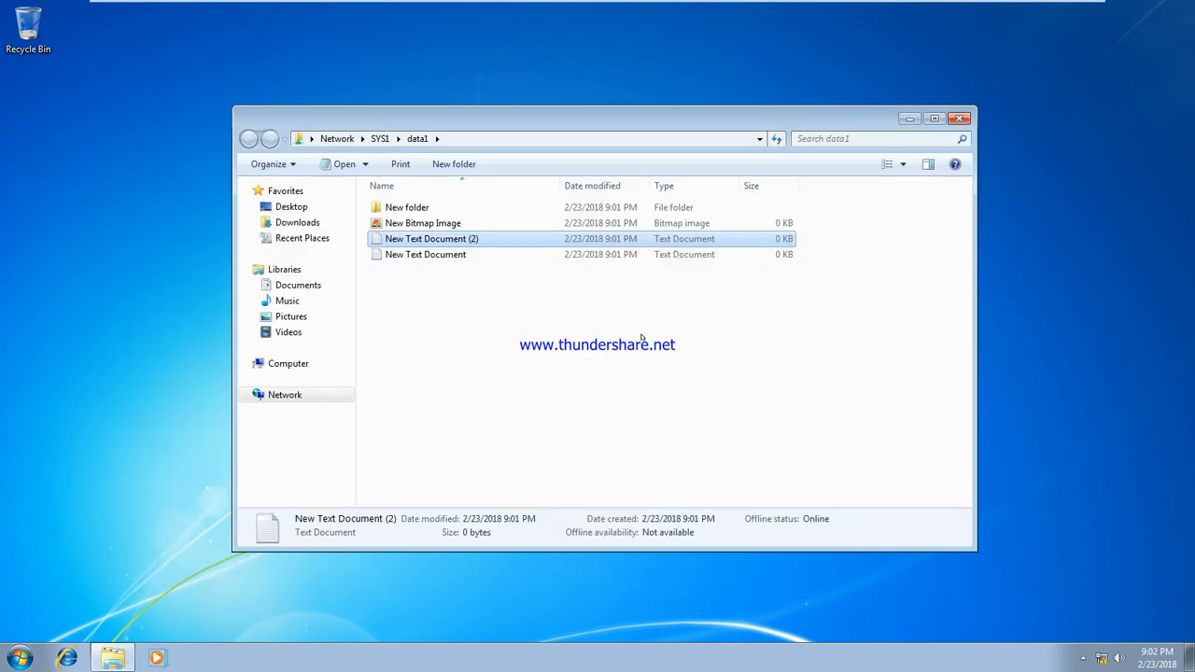
Log the current user off the Windows 7 client
{"action": "left_click", "coordinate": [19, 659]}
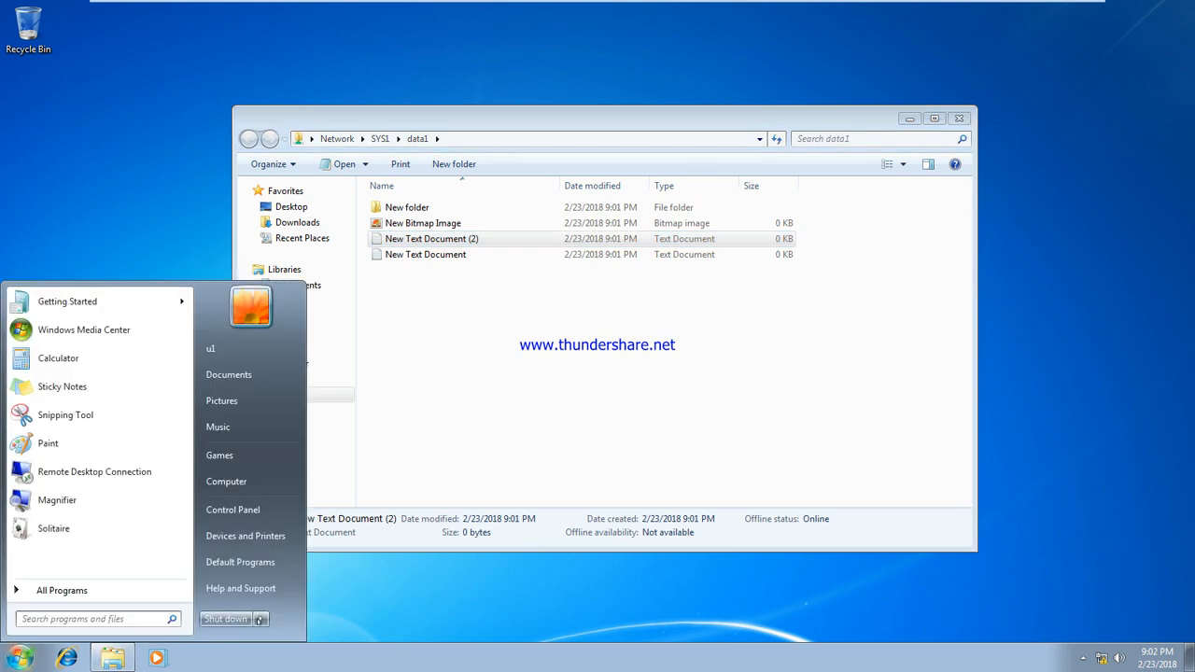
{"action": "mouse_move", "coordinate": [260, 619]}
{"action": "left_click", "coordinate": [345, 561]}
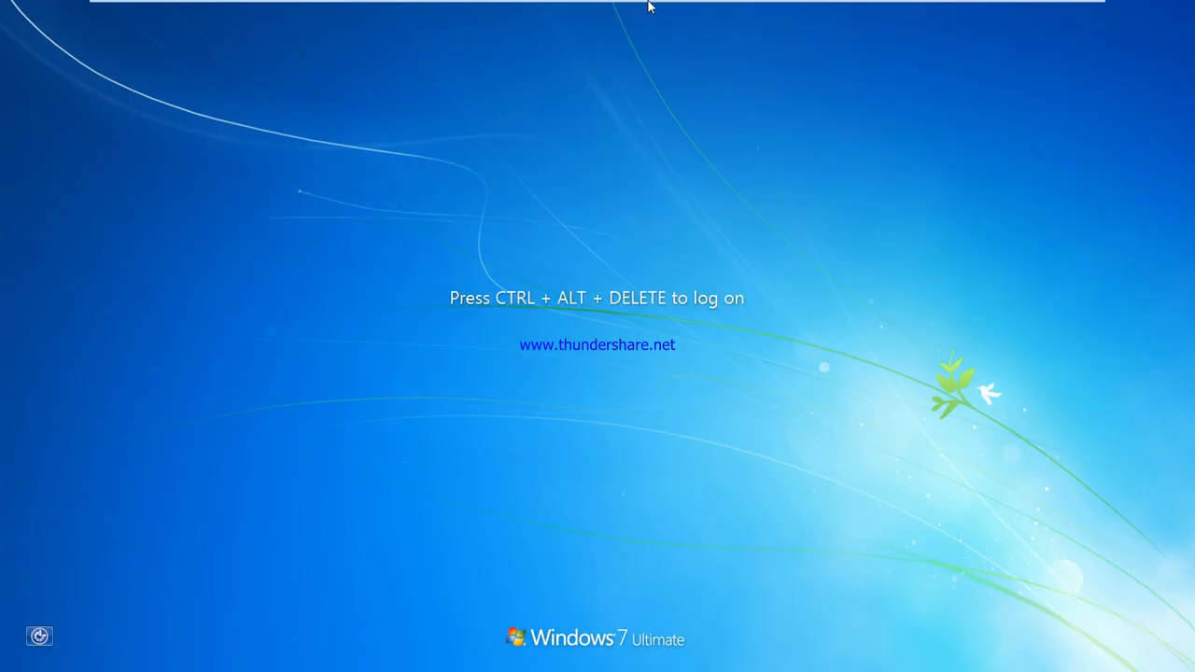
Log on as another domain user via Other User, then switch to the MCse Training server
{"action": "mouse_move", "coordinate": [619, 24]}
{"action": "left_click", "coordinate": [365, 10]}
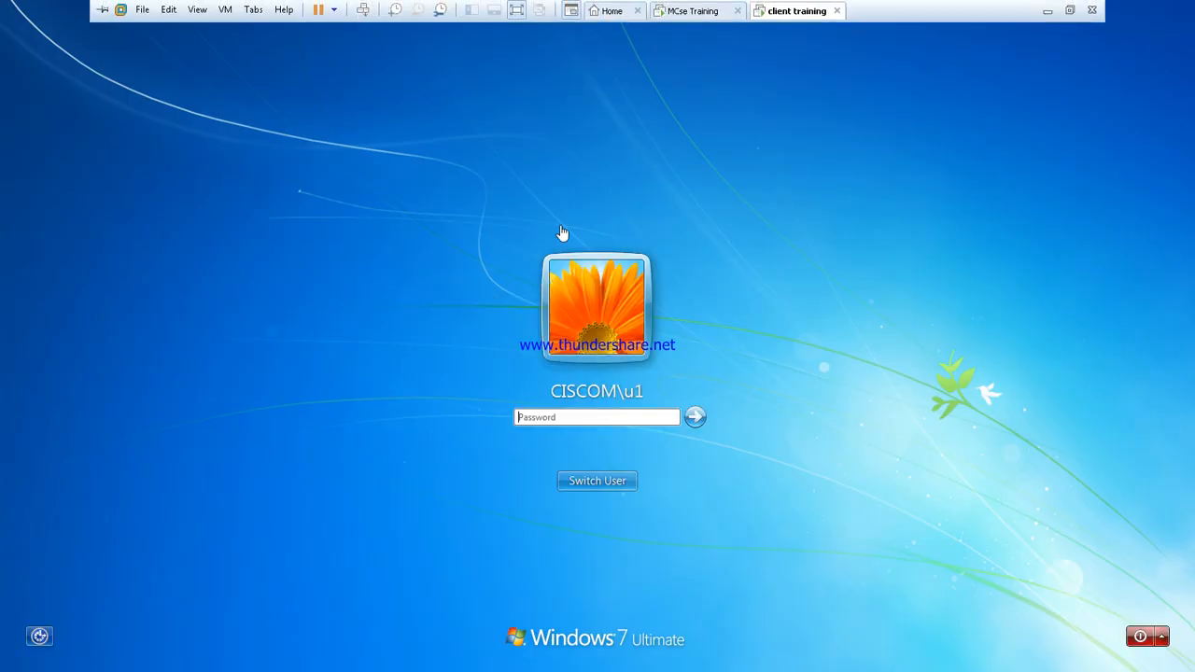
{"action": "left_click", "coordinate": [590, 476]}
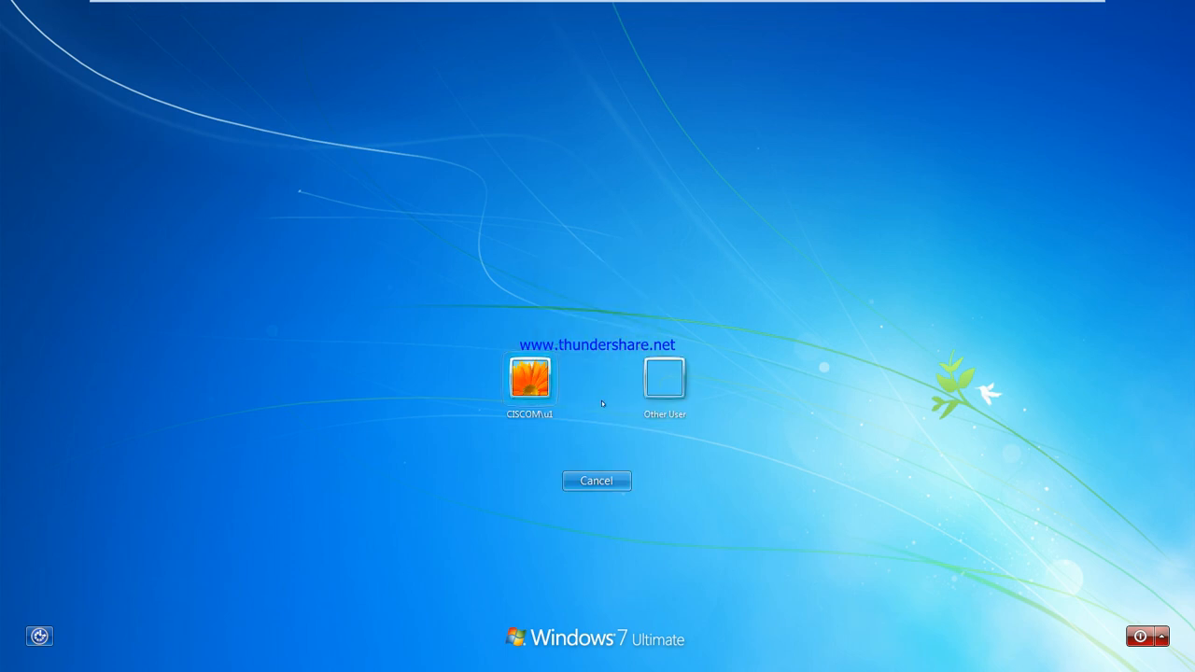
{"action": "left_click", "coordinate": [666, 378]}
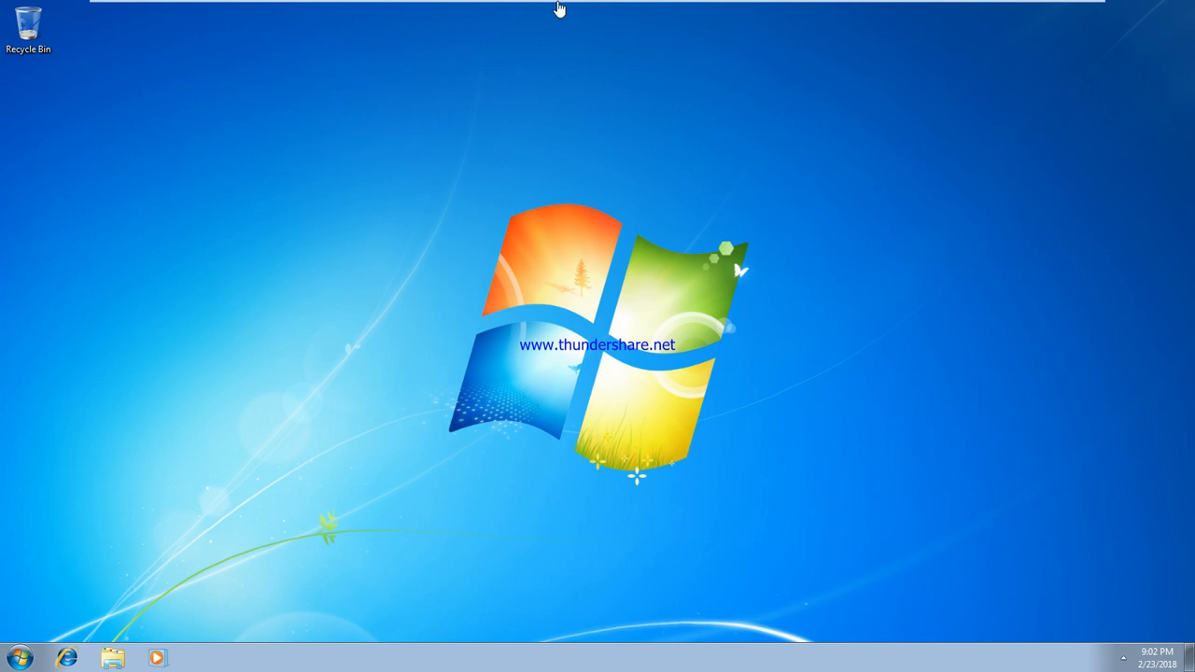
{"action": "mouse_move", "coordinate": [557, 6]}
{"action": "left_click", "coordinate": [690, 11]}
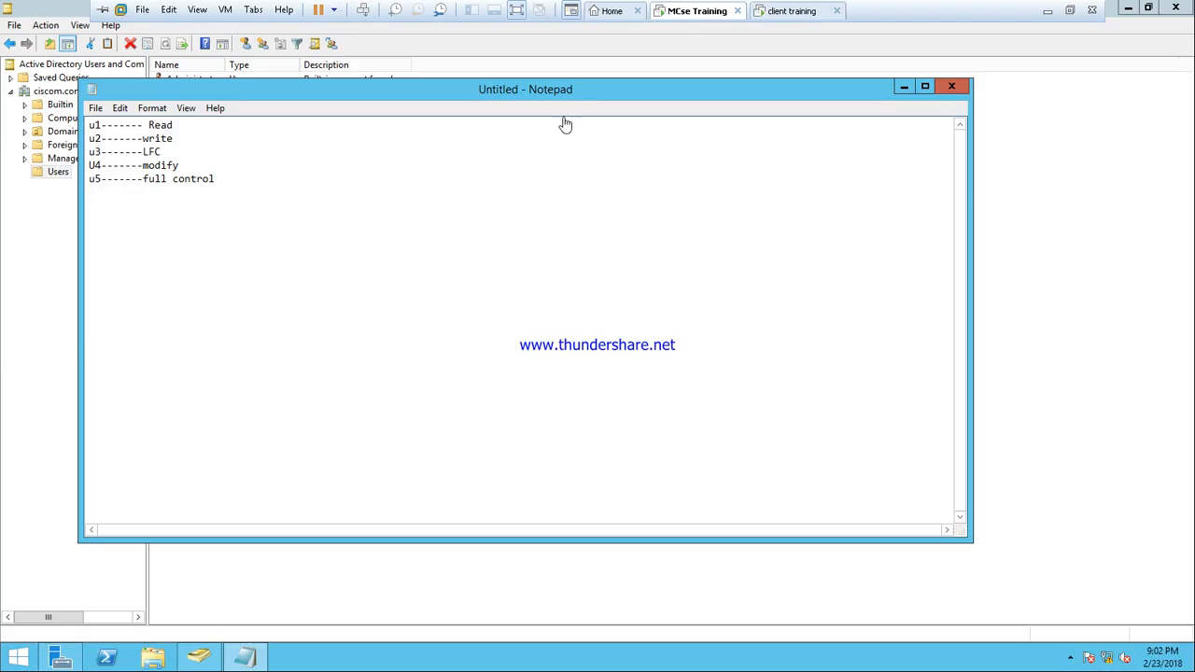
Back on the Windows 7 client, open the \\sys1\data1 share
{"action": "left_click", "coordinate": [808, 9]}
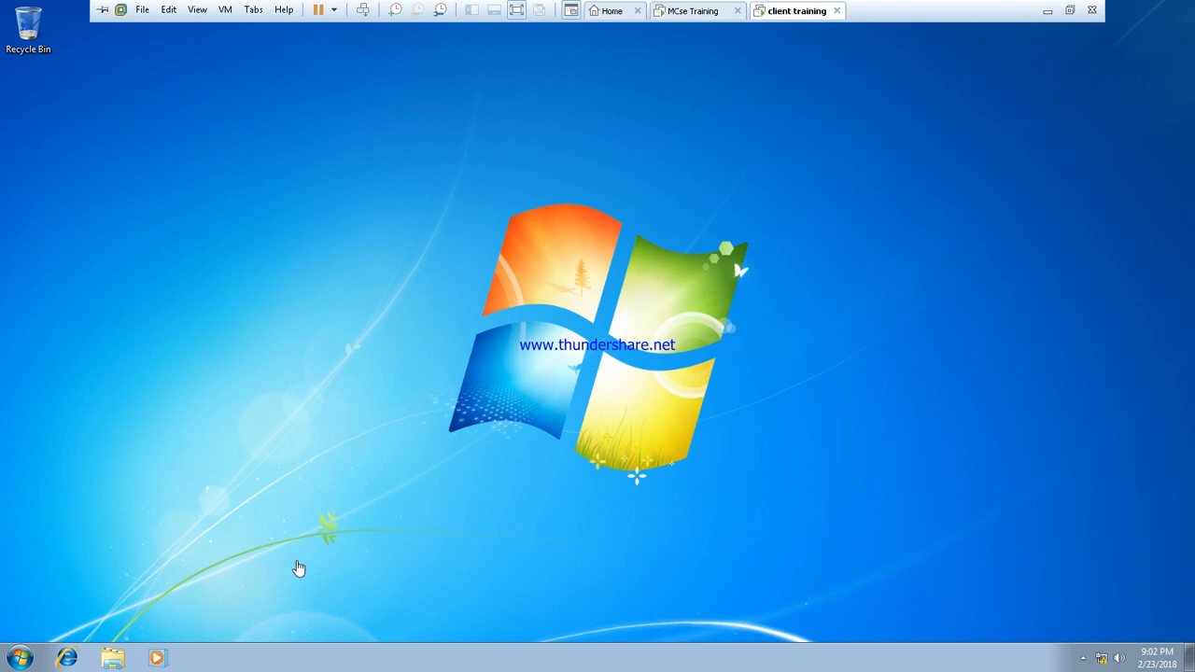
{"action": "key", "text": "super+r"}
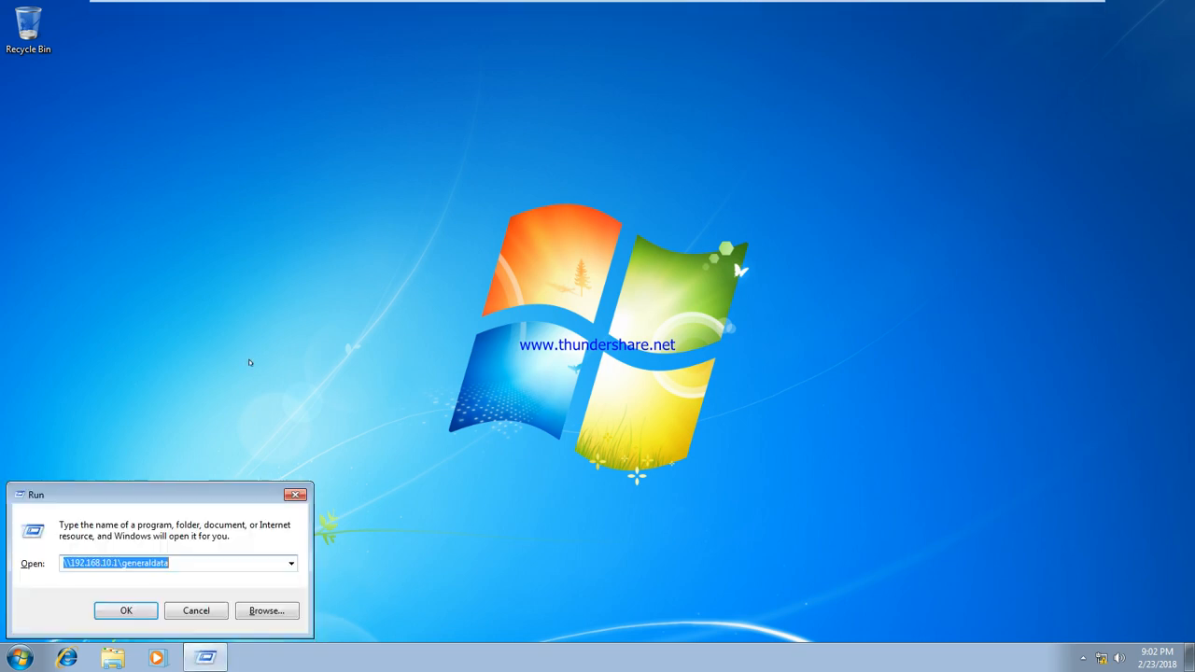
{"action": "type", "text": "\\sy"}
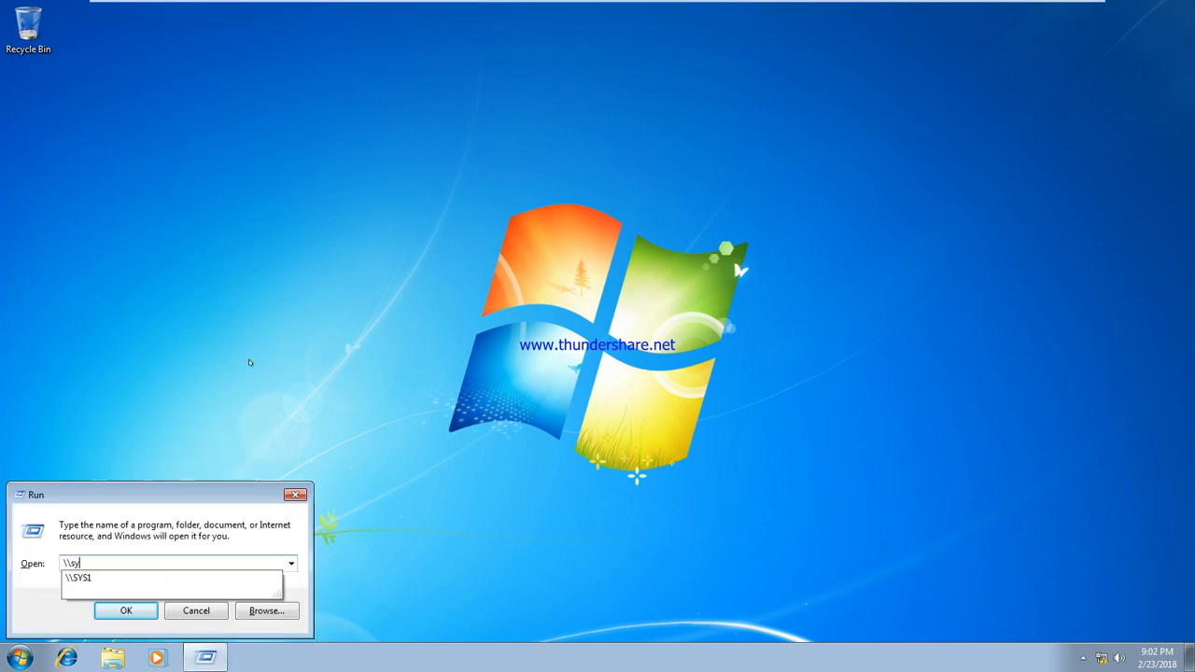
{"action": "type", "text": "s1\\data1"}
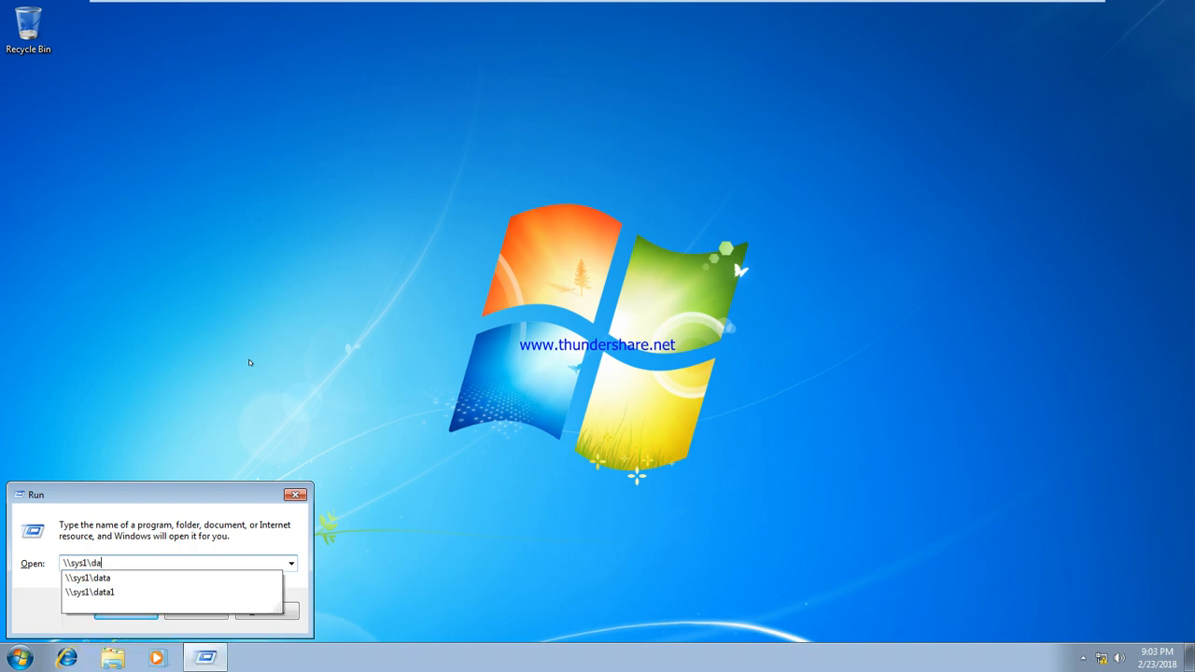
{"action": "key", "text": "Return"}
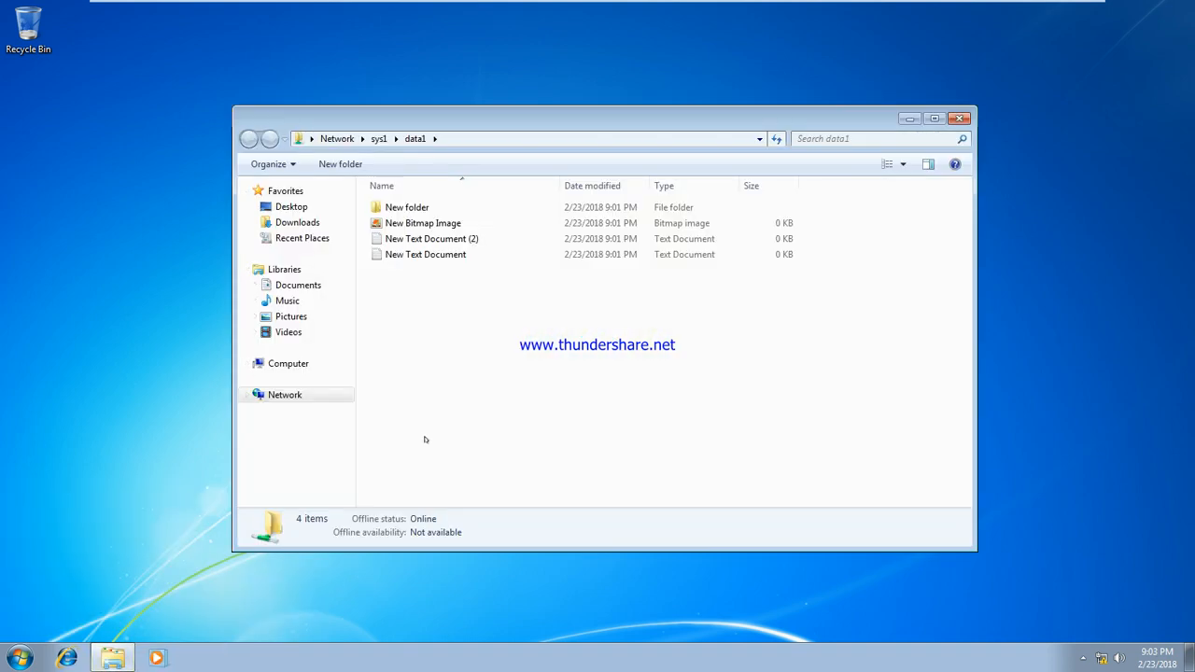
Save the text 'asddfadfafd' into New Text Document and reopen it to check
{"action": "double_click", "coordinate": [442, 256]}
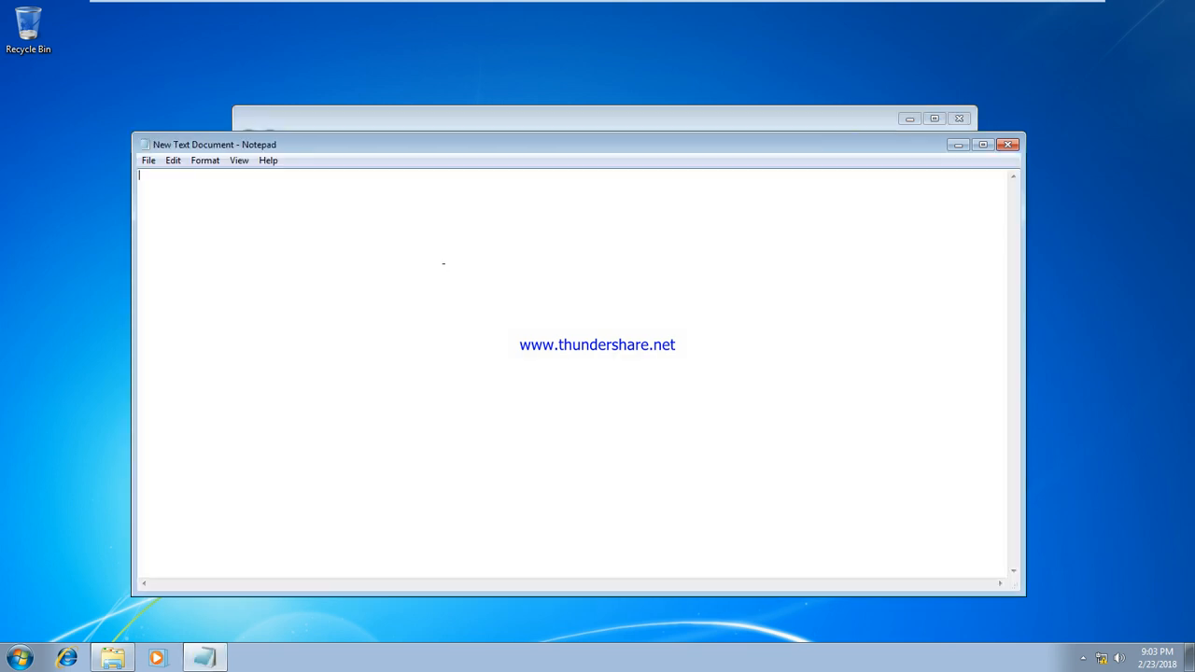
{"action": "type", "text": "asddfadfafd"}
{"action": "left_click", "coordinate": [1009, 144]}
{"action": "left_click", "coordinate": [635, 336]}
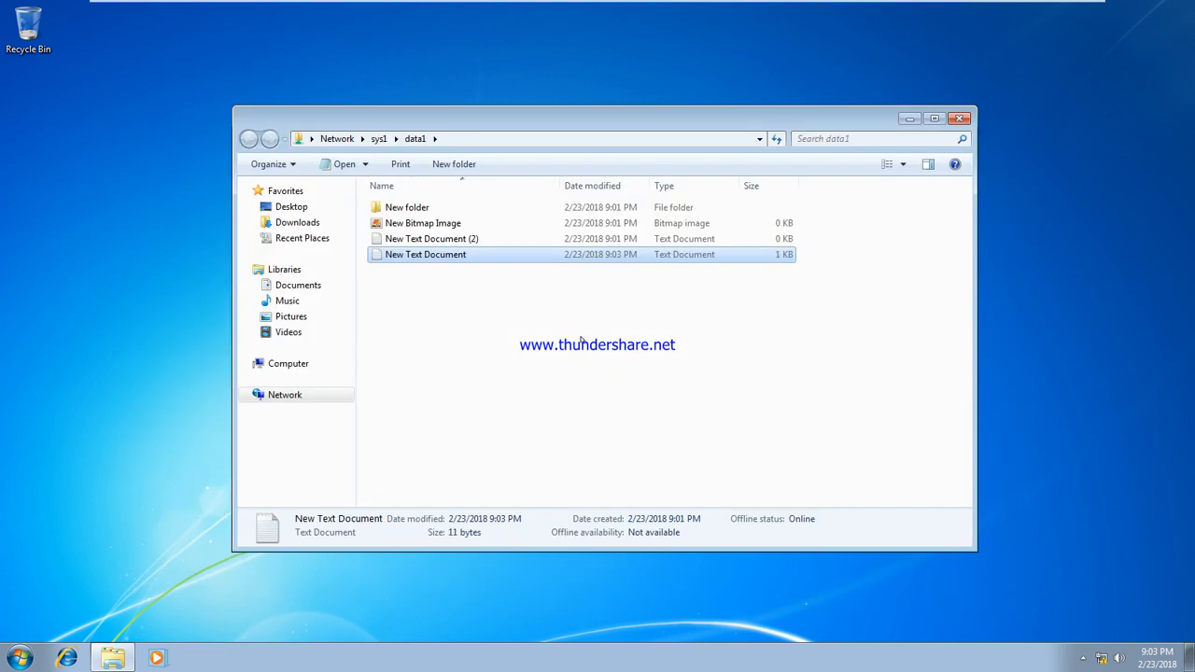
{"action": "double_click", "coordinate": [491, 258]}
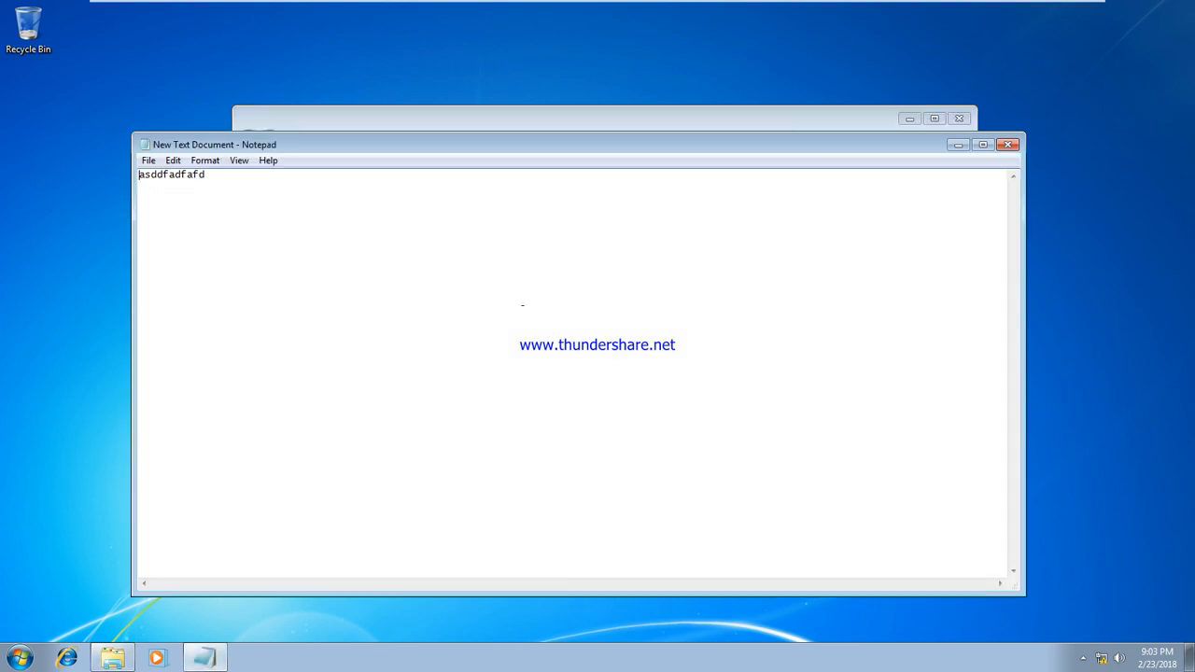
{"action": "left_click", "coordinate": [1008, 144]}
Try permanently deleting New Text Document; dismiss the access-denied error
{"action": "key", "text": "shift+Delete"}
{"action": "key", "text": "Return"}
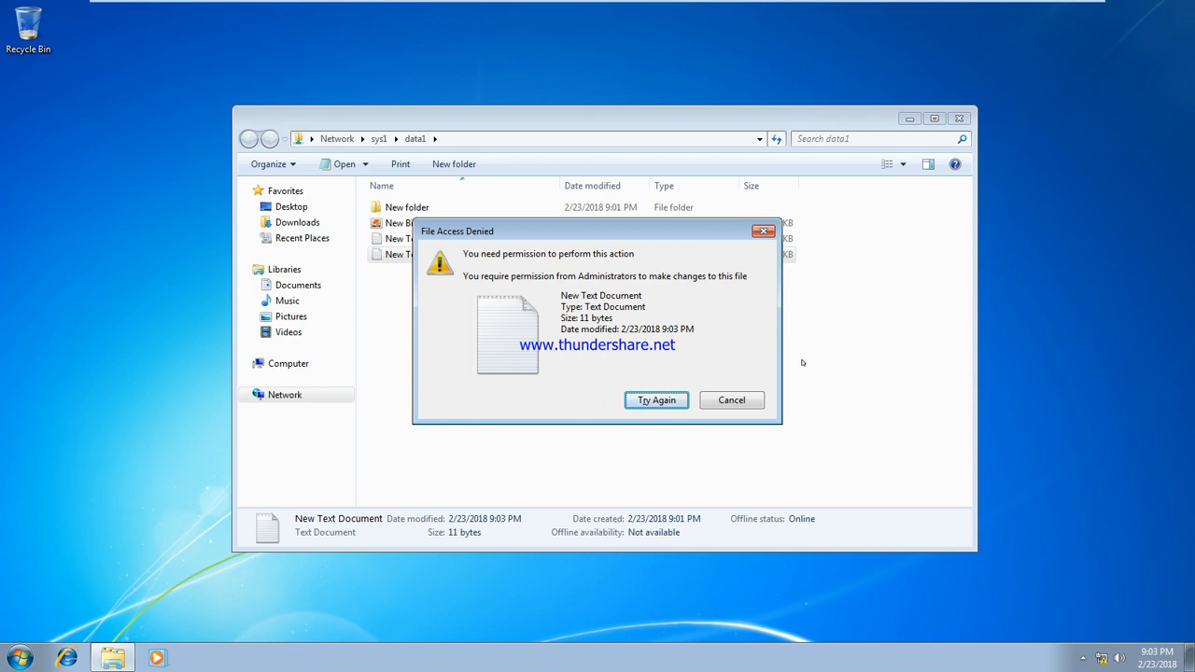
{"action": "left_click", "coordinate": [733, 400]}
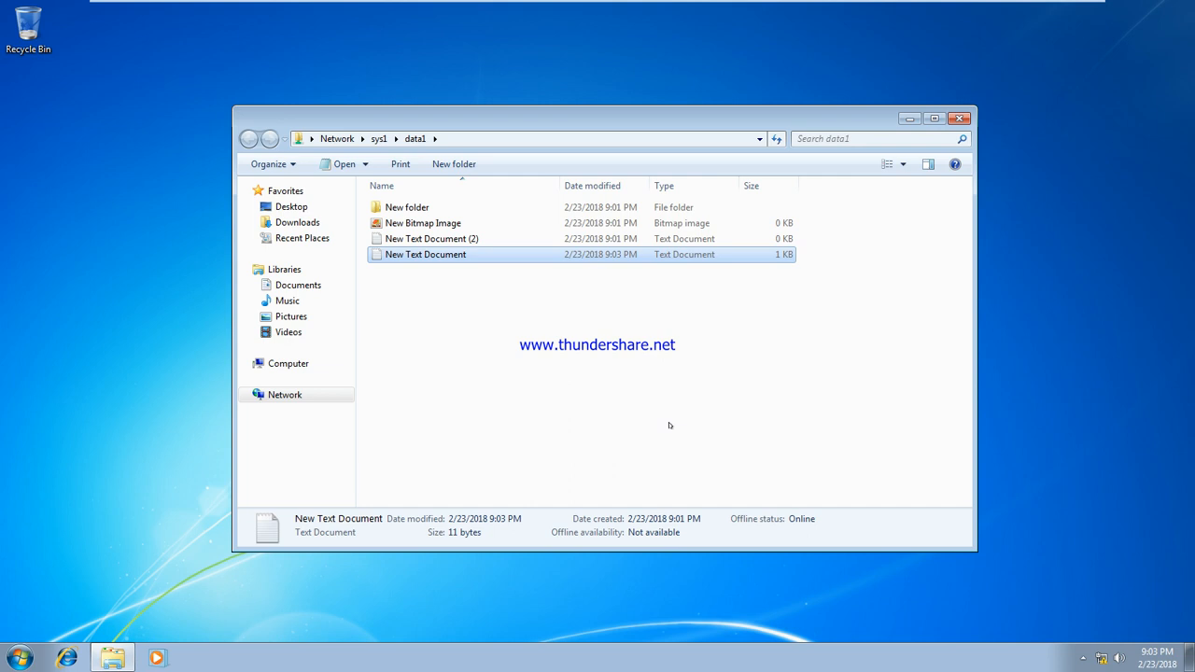
Close the data1 window and log the current user off
{"action": "left_click", "coordinate": [959, 118]}
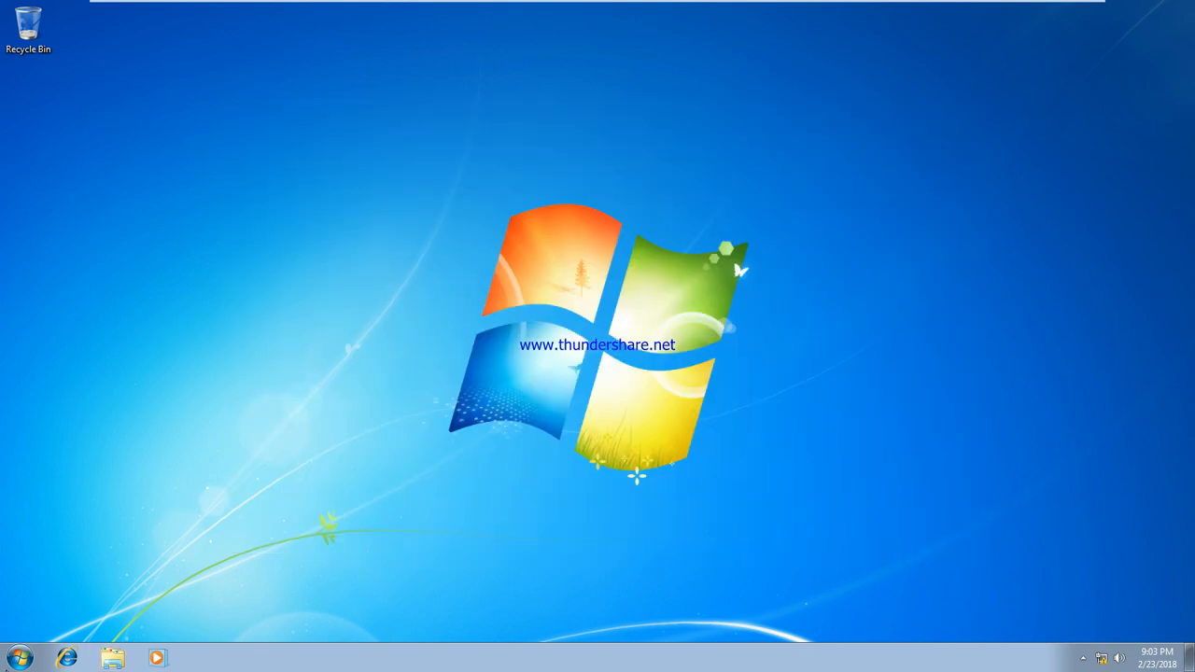
{"action": "left_click", "coordinate": [20, 659]}
{"action": "left_click", "coordinate": [262, 619]}
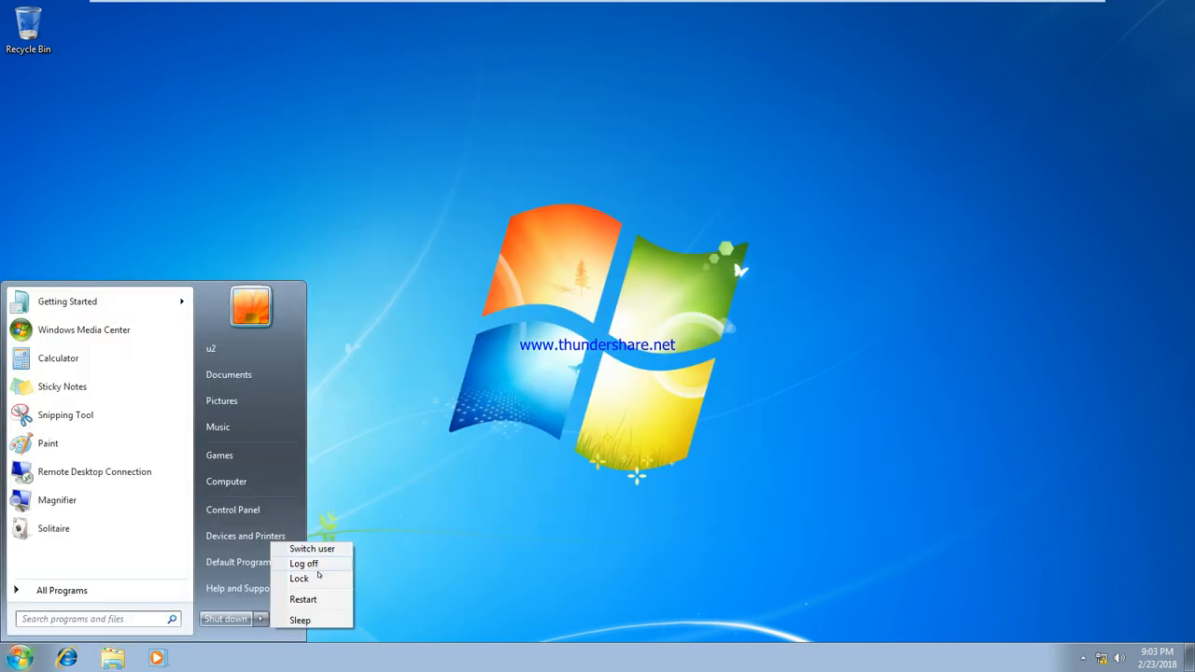
{"action": "left_click", "coordinate": [316, 564]}
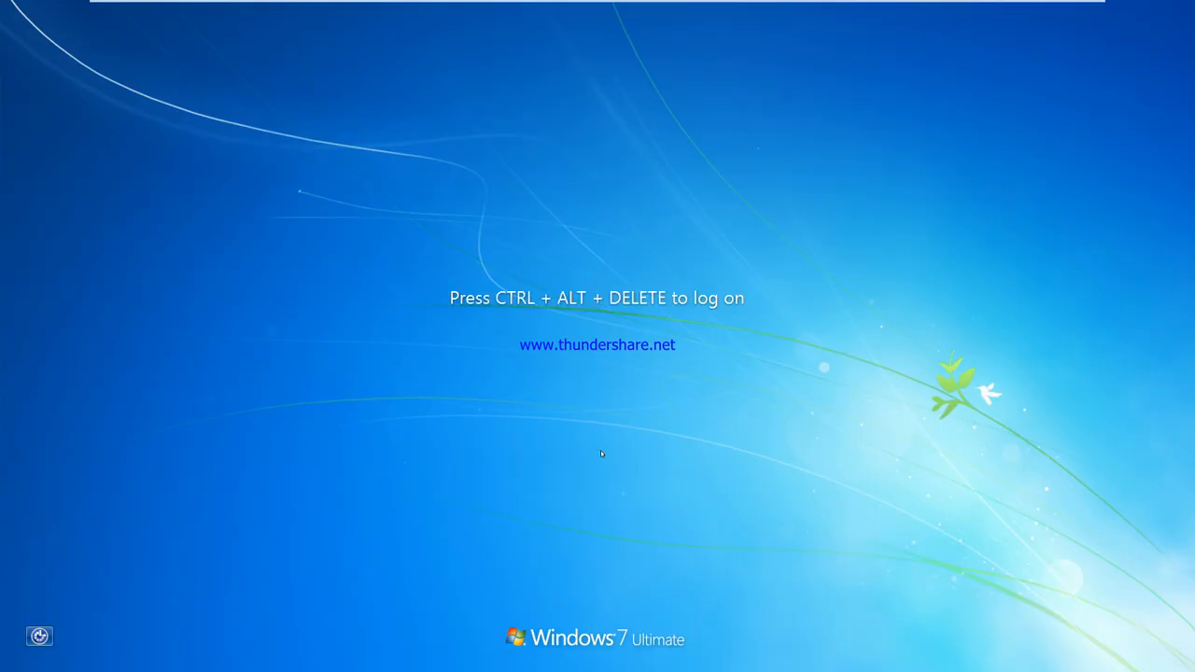
Sign in through Other User as domain user u2
{"action": "mouse_move", "coordinate": [411, 3]}
{"action": "left_click", "coordinate": [364, 10]}
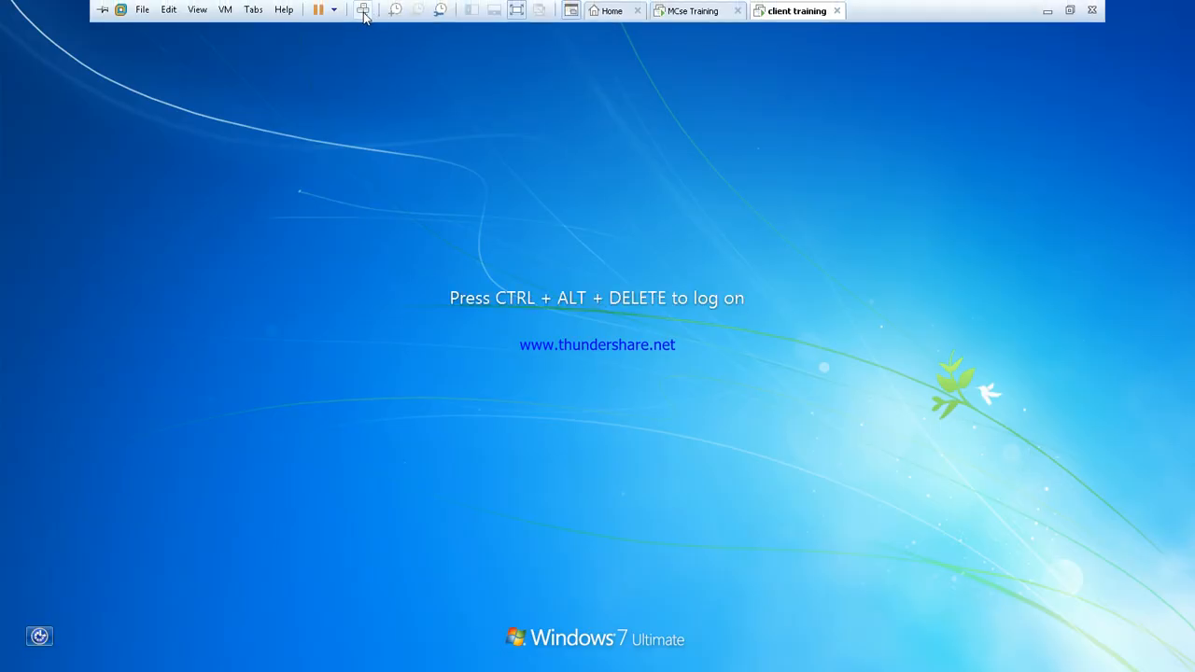
{"action": "left_click", "coordinate": [592, 484]}
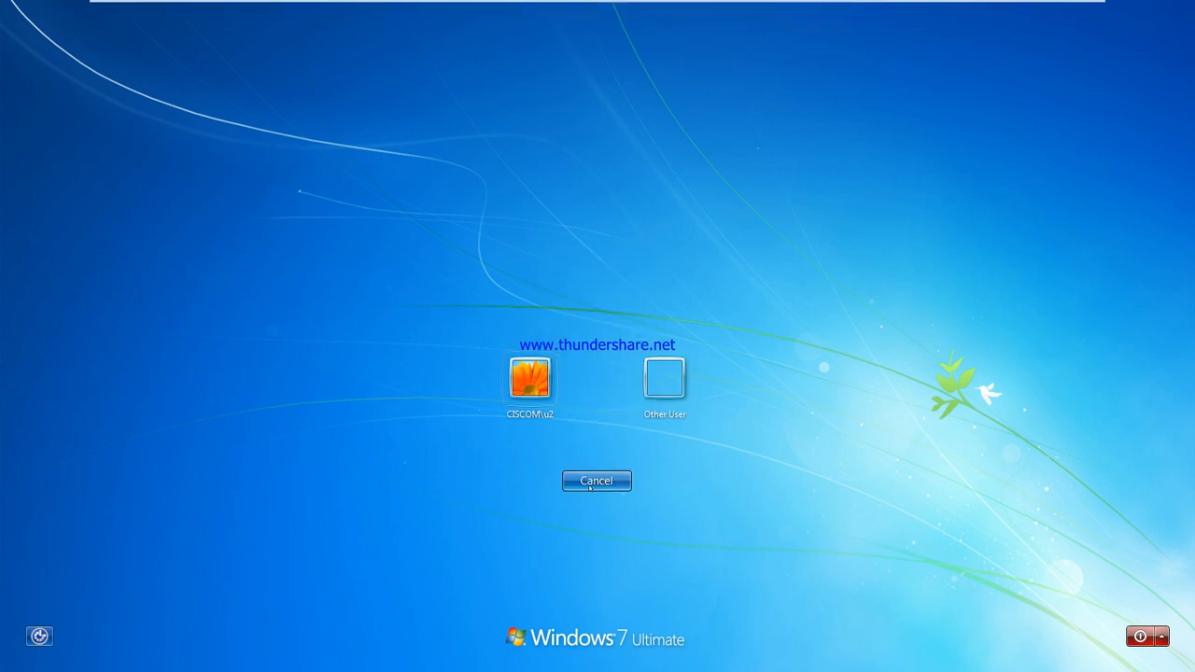
{"action": "left_click", "coordinate": [661, 378]}
{"action": "left_click", "coordinate": [592, 373]}
{"action": "type", "text": "u2"}
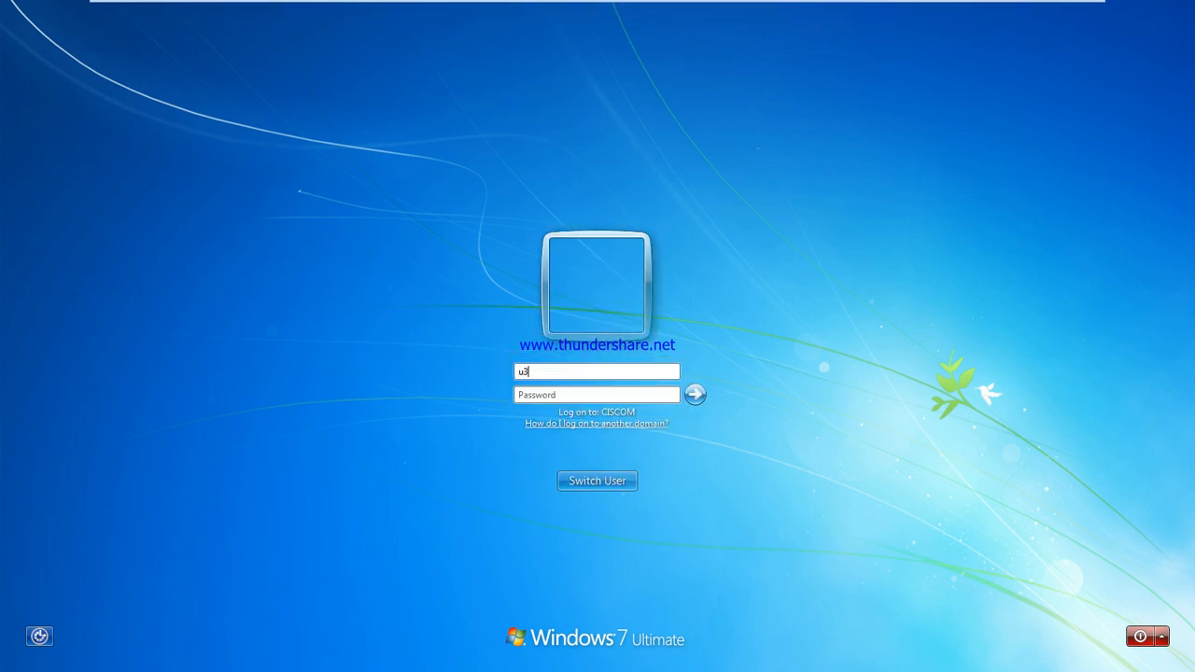
{"action": "key", "text": "Return"}
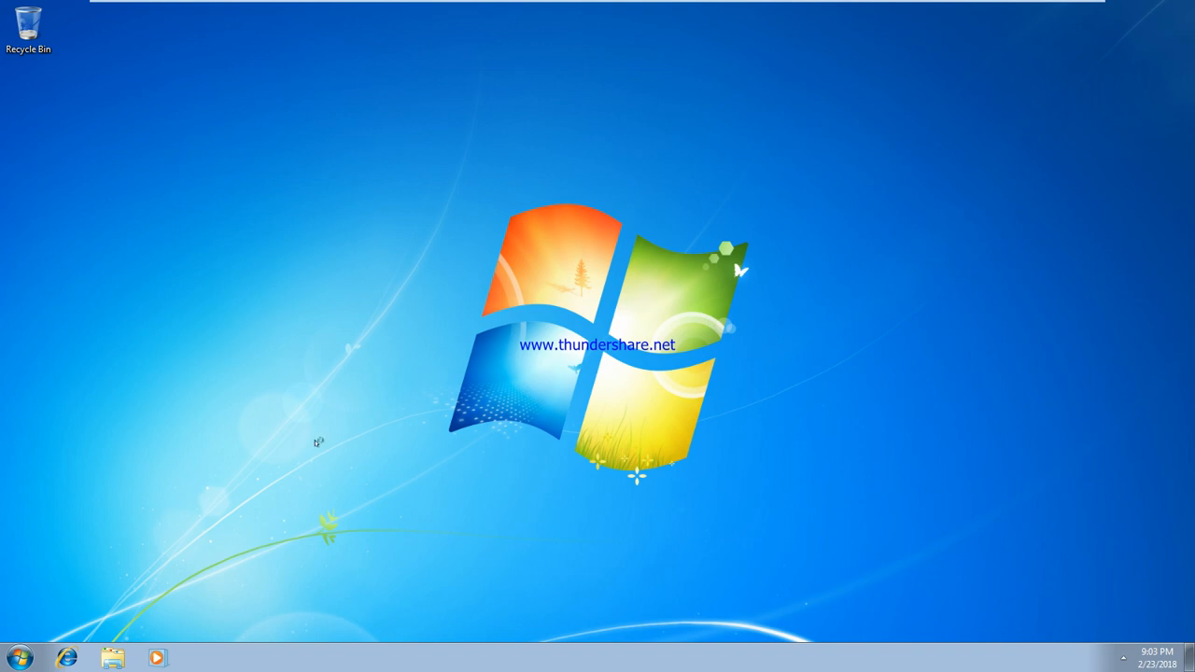
{"action": "key", "text": "super+r"}
{"action": "type", "text": "\\"}
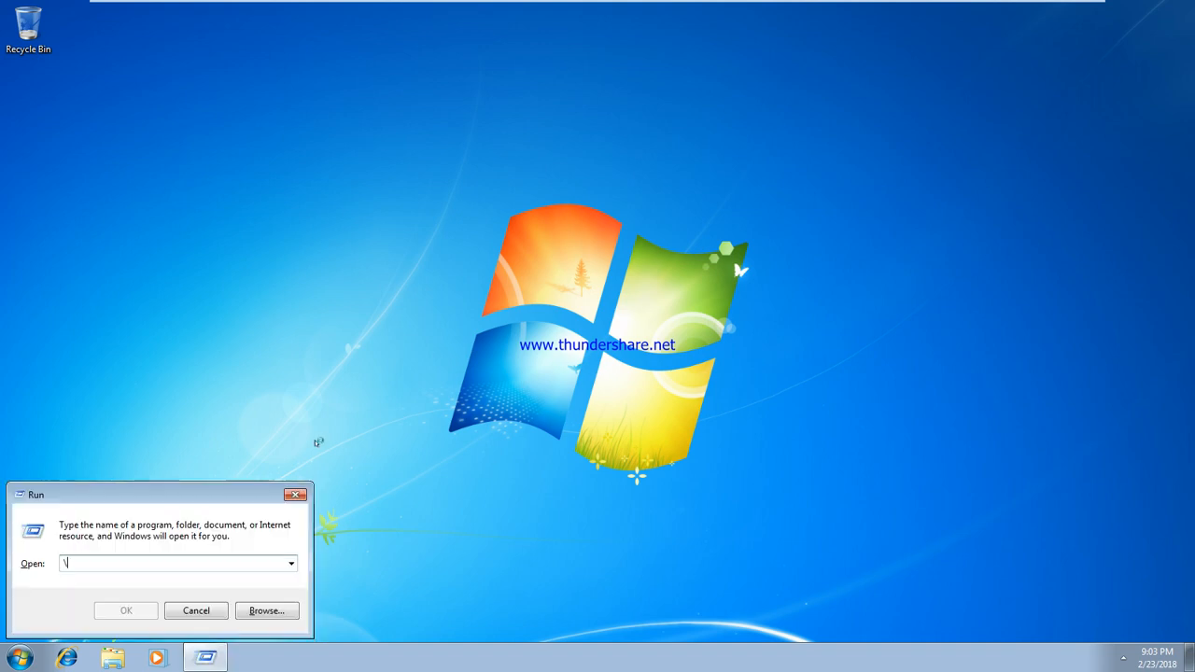
{"action": "type", "text": "sys1\\da"}
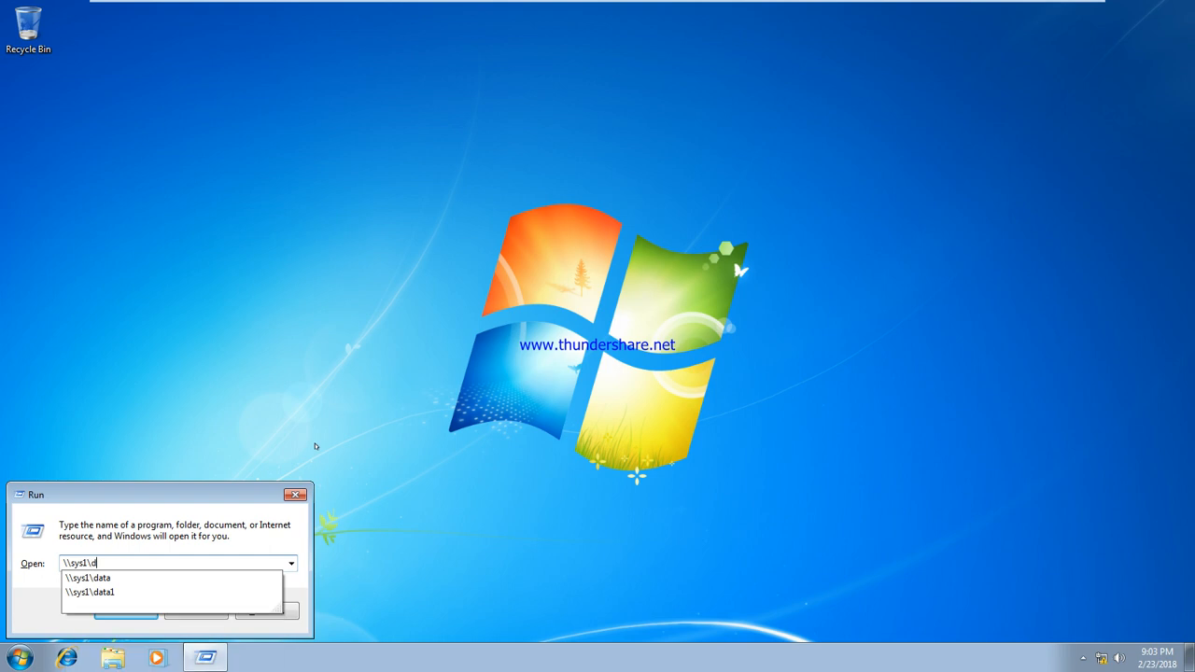
{"action": "key", "text": "Down"}
{"action": "key", "text": "Down"}
{"action": "key", "text": "Return"}
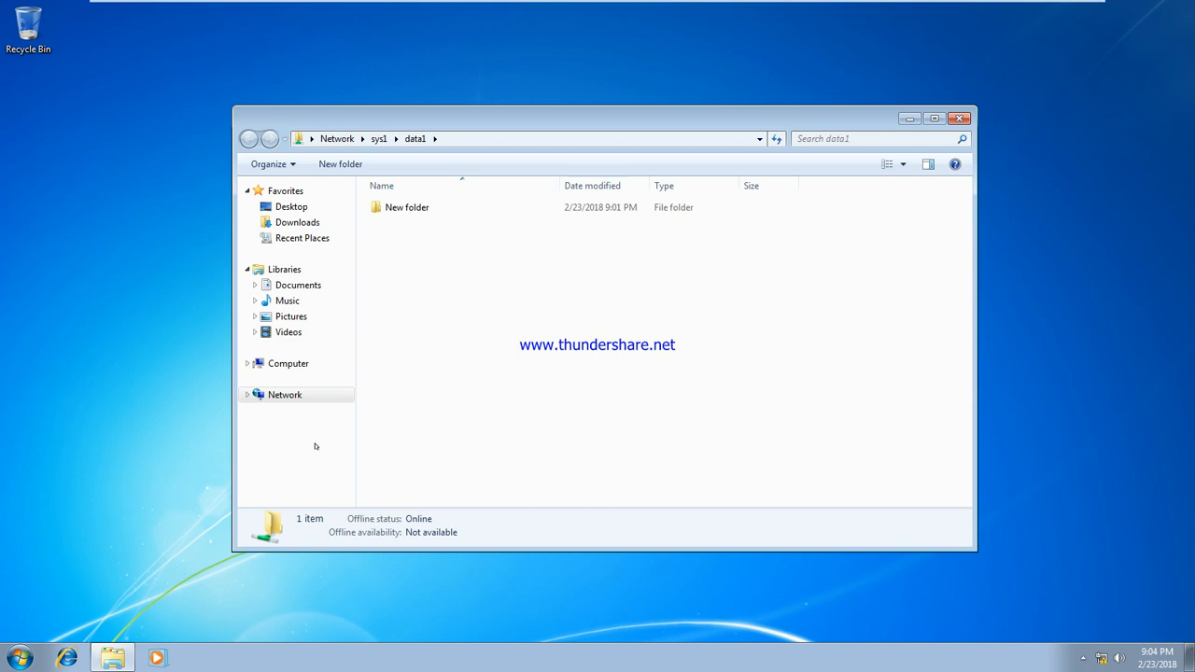
{"action": "double_click", "coordinate": [404, 207]}
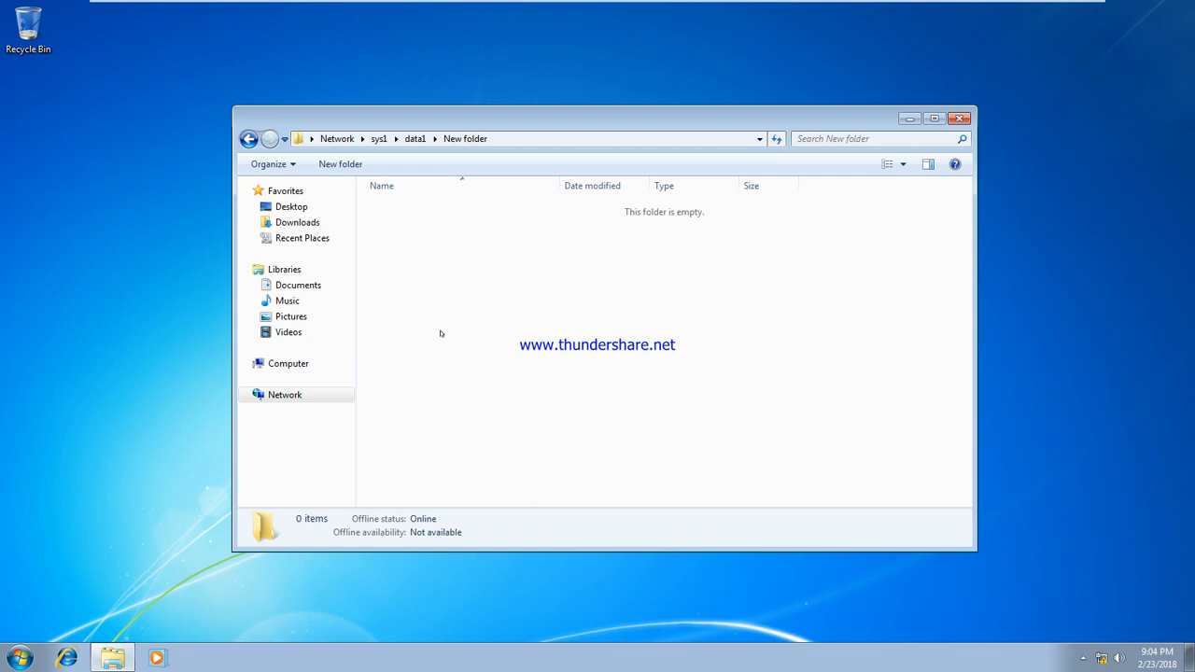
{"action": "left_click", "coordinate": [248, 139]}
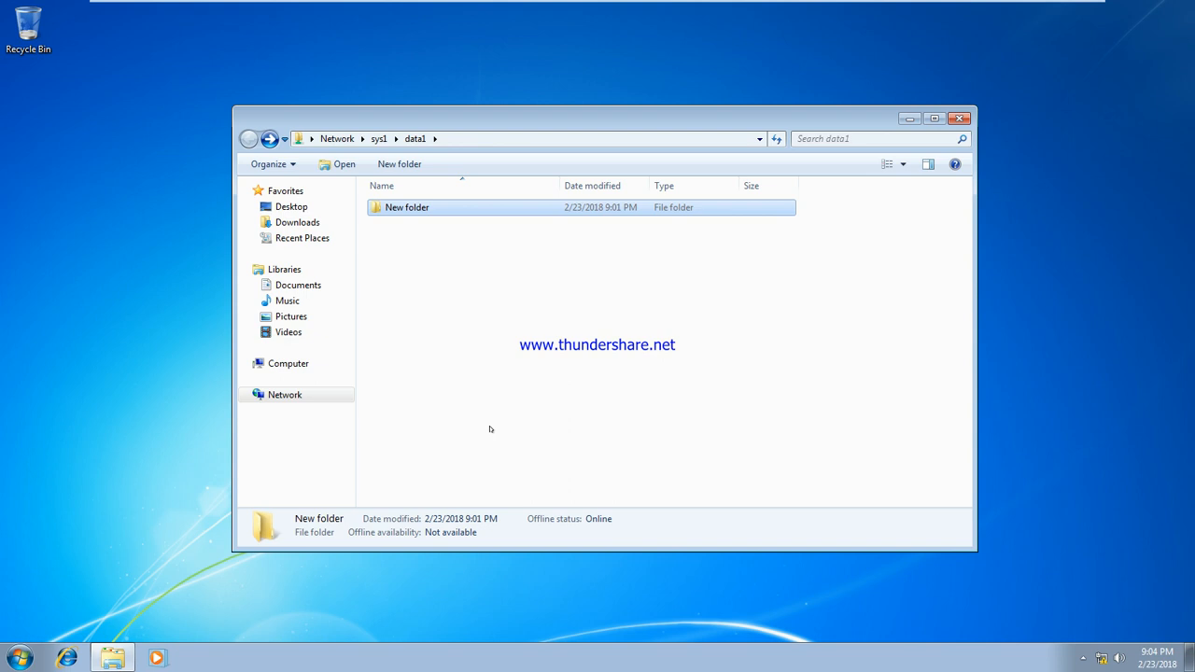
{"action": "left_click", "coordinate": [960, 118]}
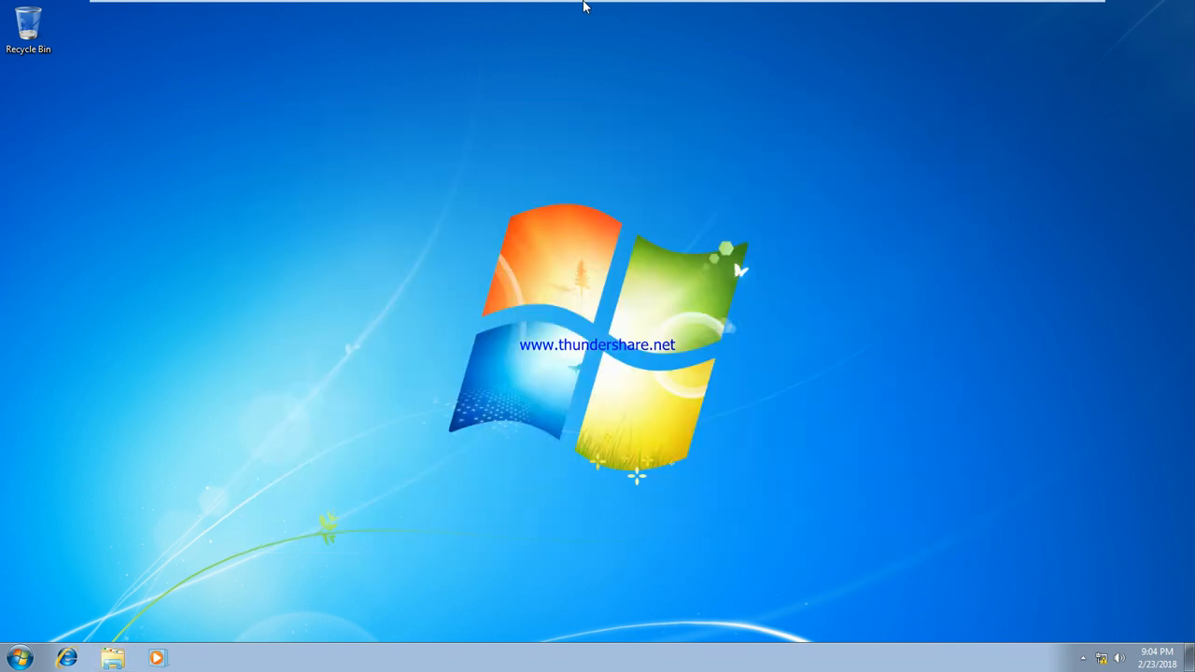
Check the server's Notepad notes, then log u3 off the Windows 7 client
{"action": "mouse_move", "coordinate": [588, 4]}
{"action": "left_click", "coordinate": [694, 13]}
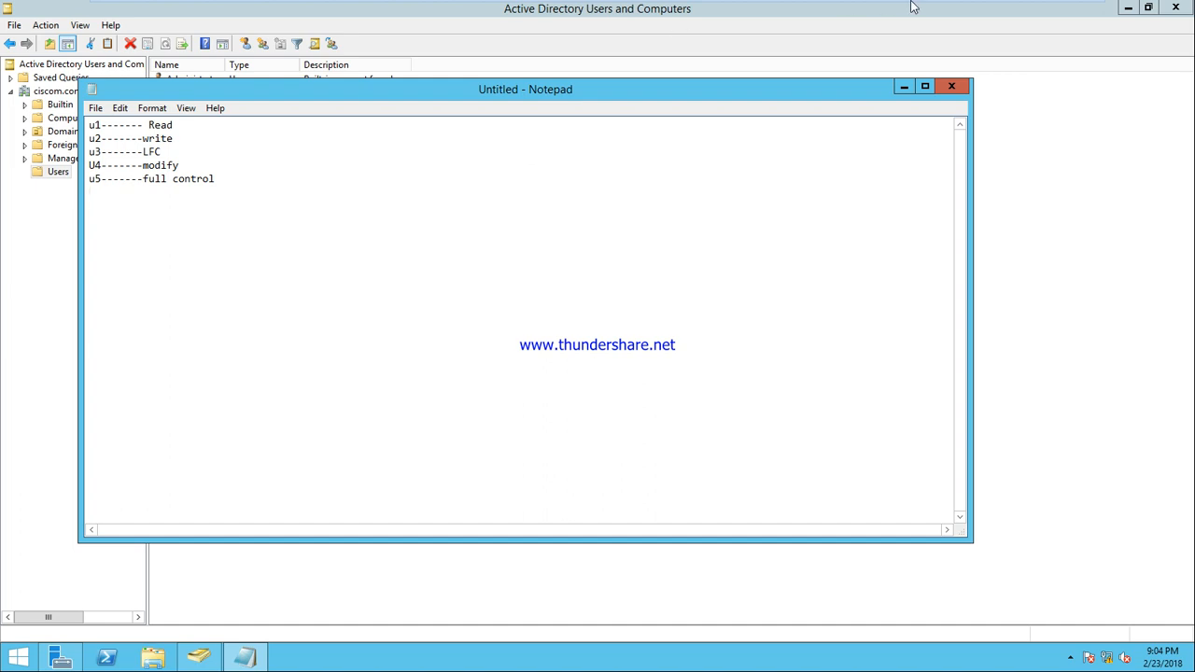
{"action": "left_click", "coordinate": [797, 10]}
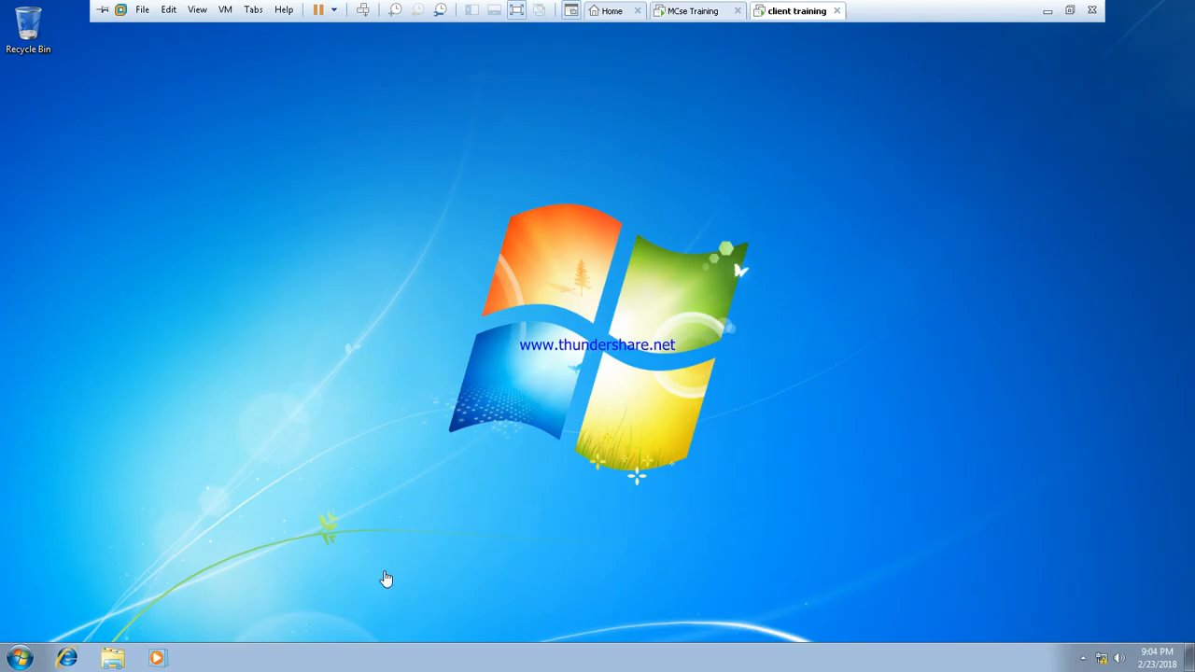
{"action": "left_click", "coordinate": [21, 658]}
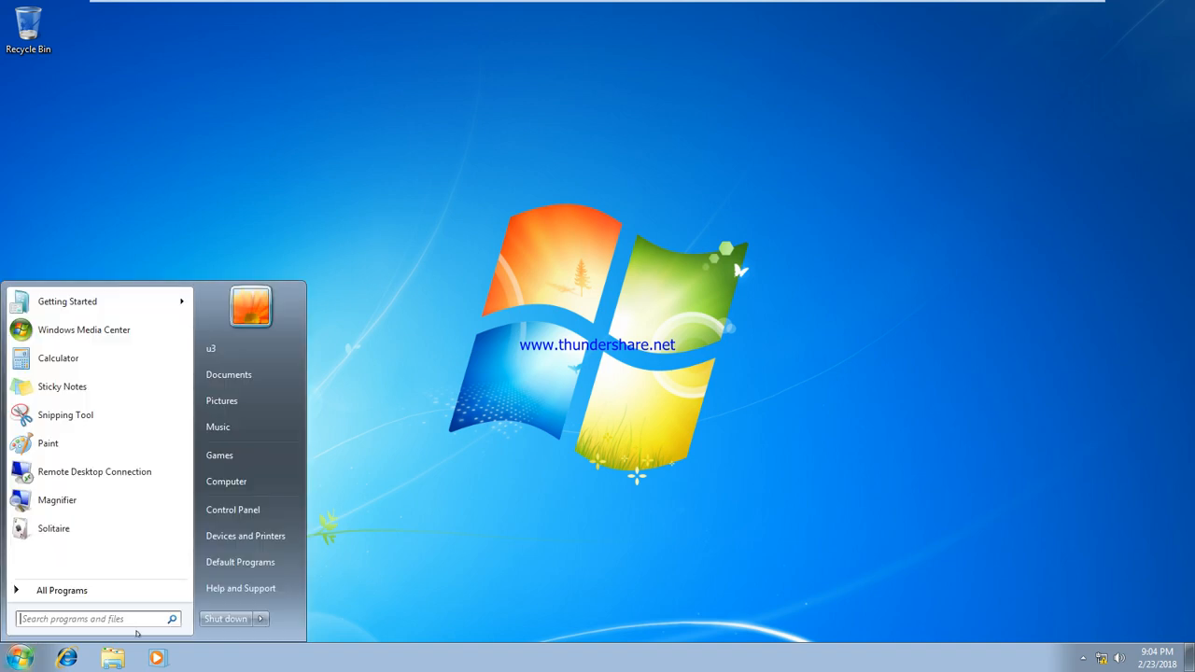
{"action": "left_click", "coordinate": [261, 618]}
{"action": "left_click", "coordinate": [303, 564]}
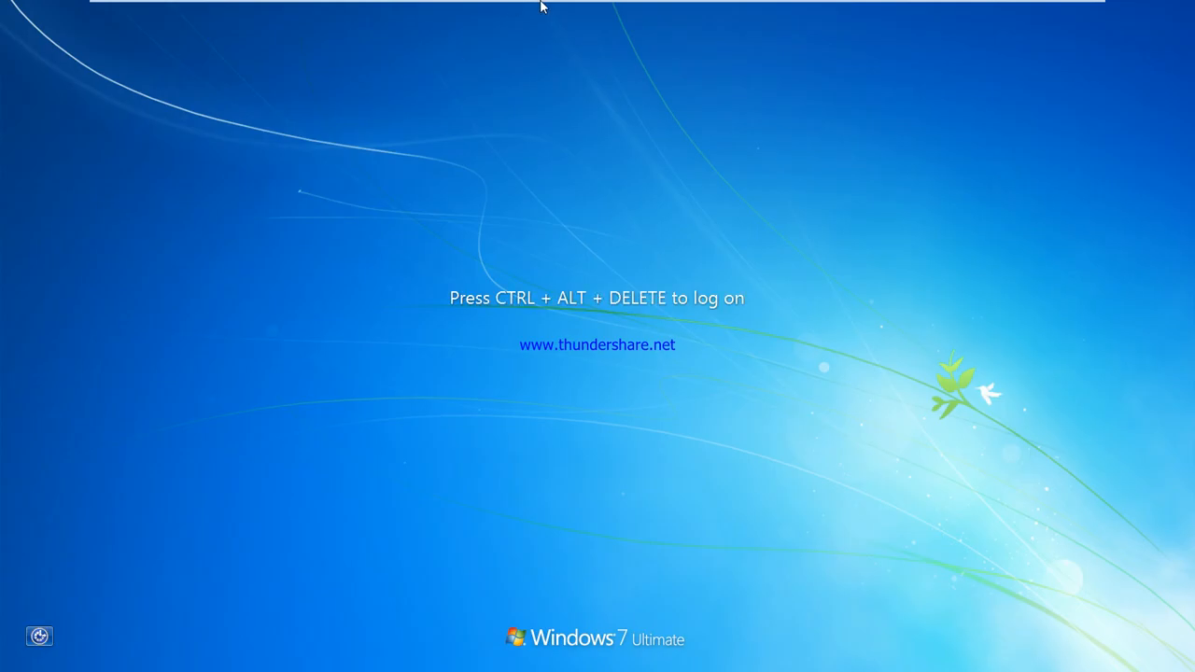
Sign in through Other User as domain user u1
{"action": "mouse_move", "coordinate": [545, 2]}
{"action": "left_click", "coordinate": [372, 9]}
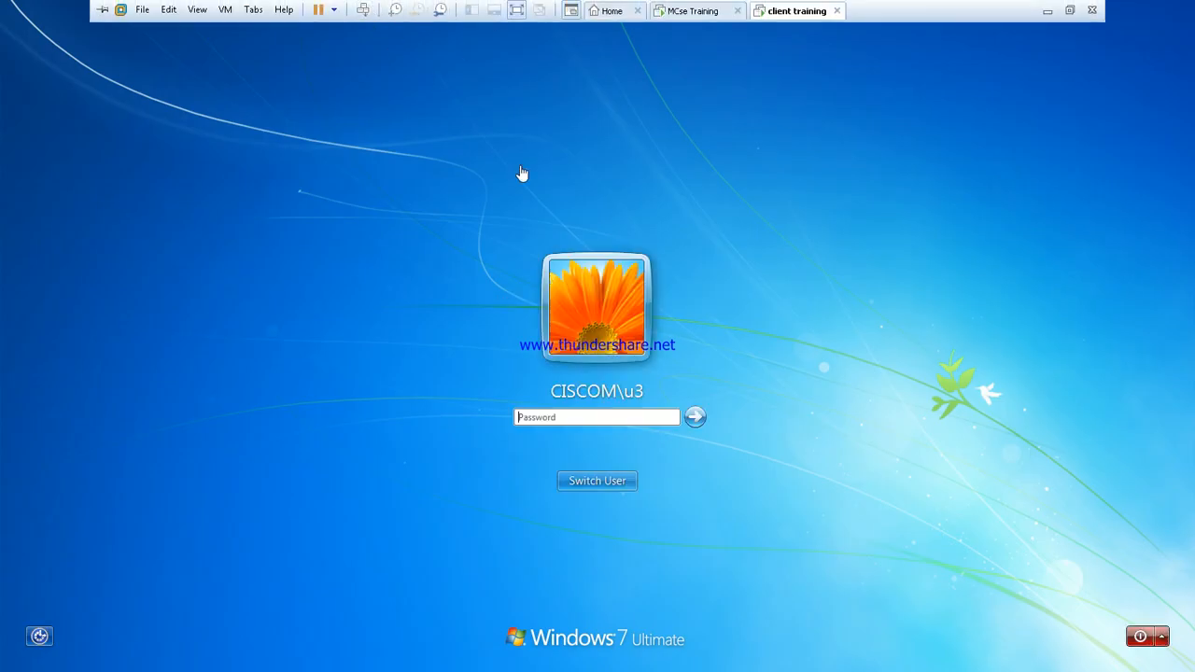
{"action": "left_click", "coordinate": [617, 480]}
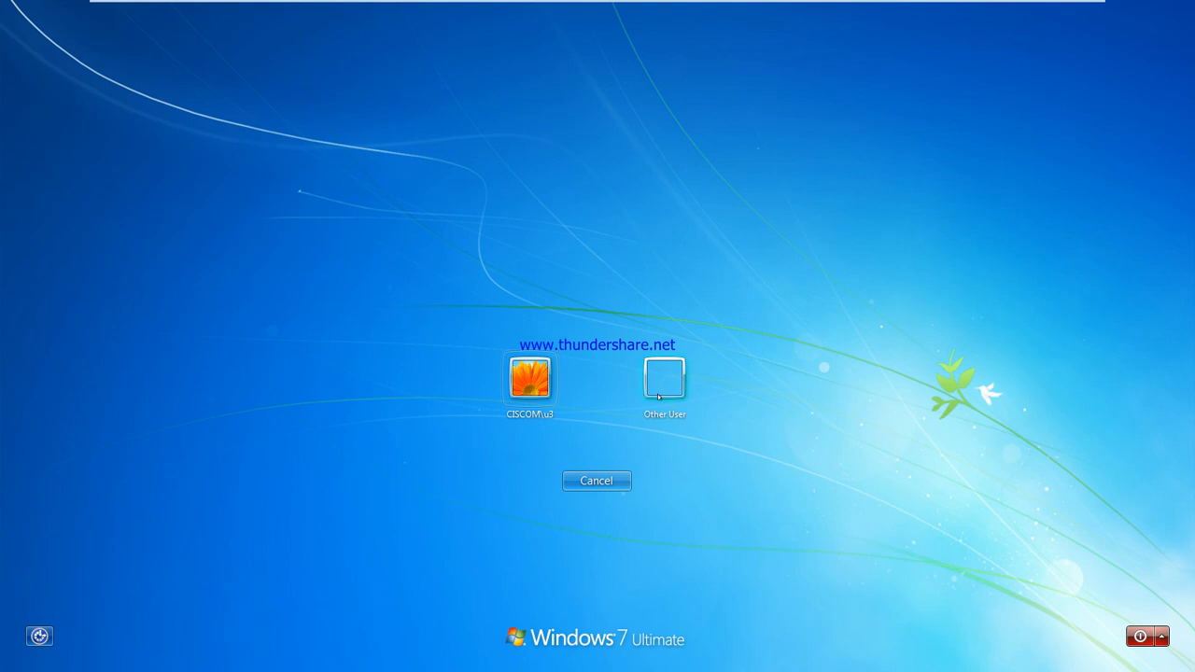
{"action": "left_click", "coordinate": [663, 383]}
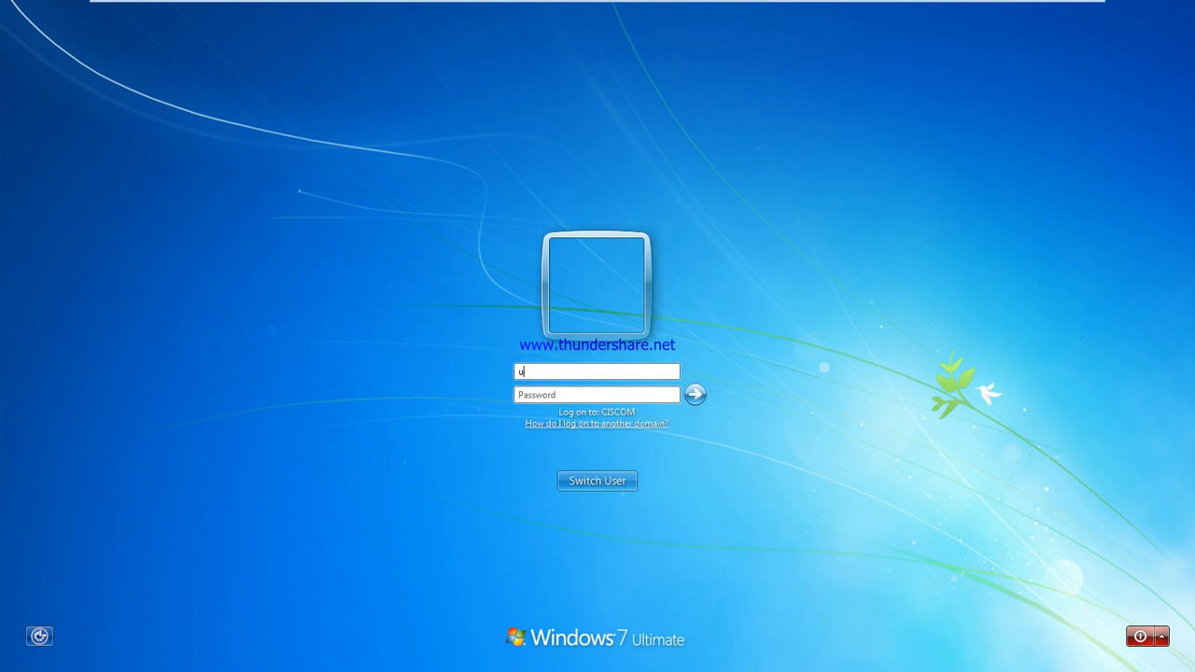
{"action": "type", "text": "u1"}
{"action": "key", "text": "Return"}
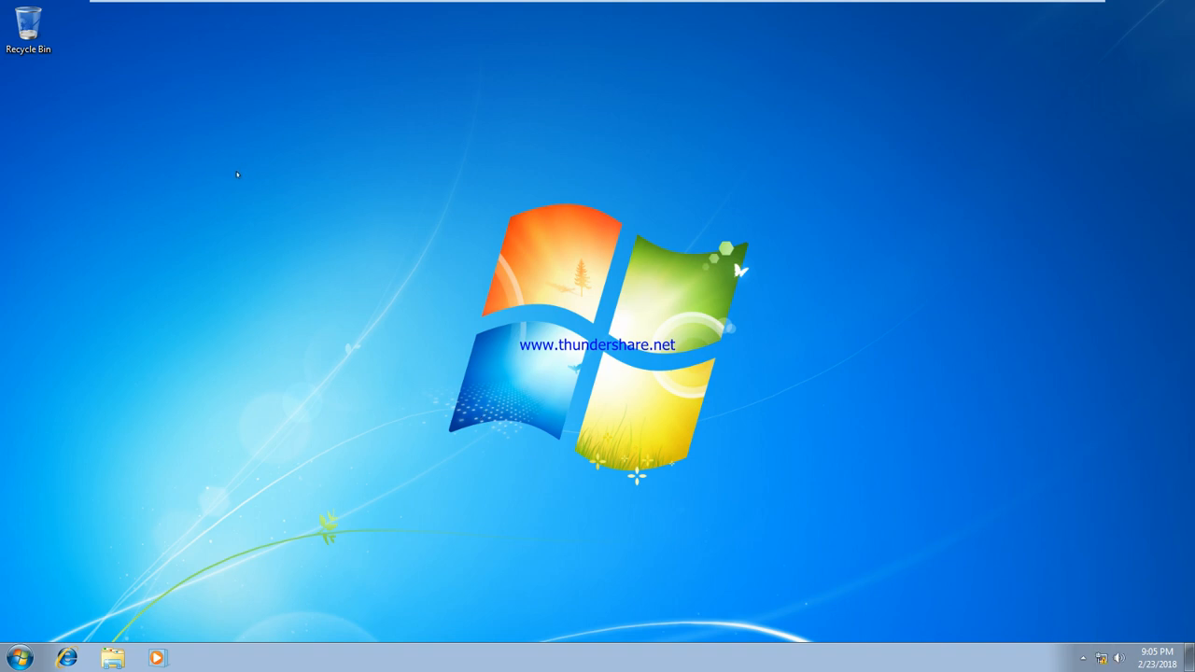
Open the \\sys1\data1 share from the Run prompt
{"action": "key", "text": "super+r"}
{"action": "type", "text": "\\"}
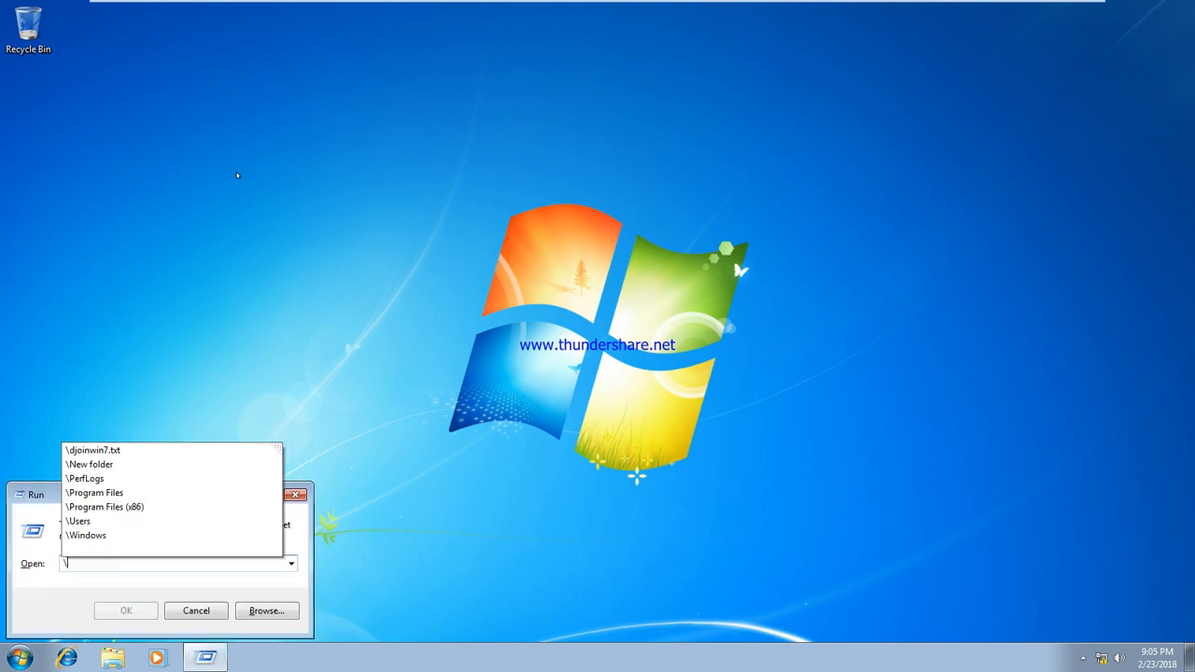
{"action": "type", "text": "\\sys1\\da"}
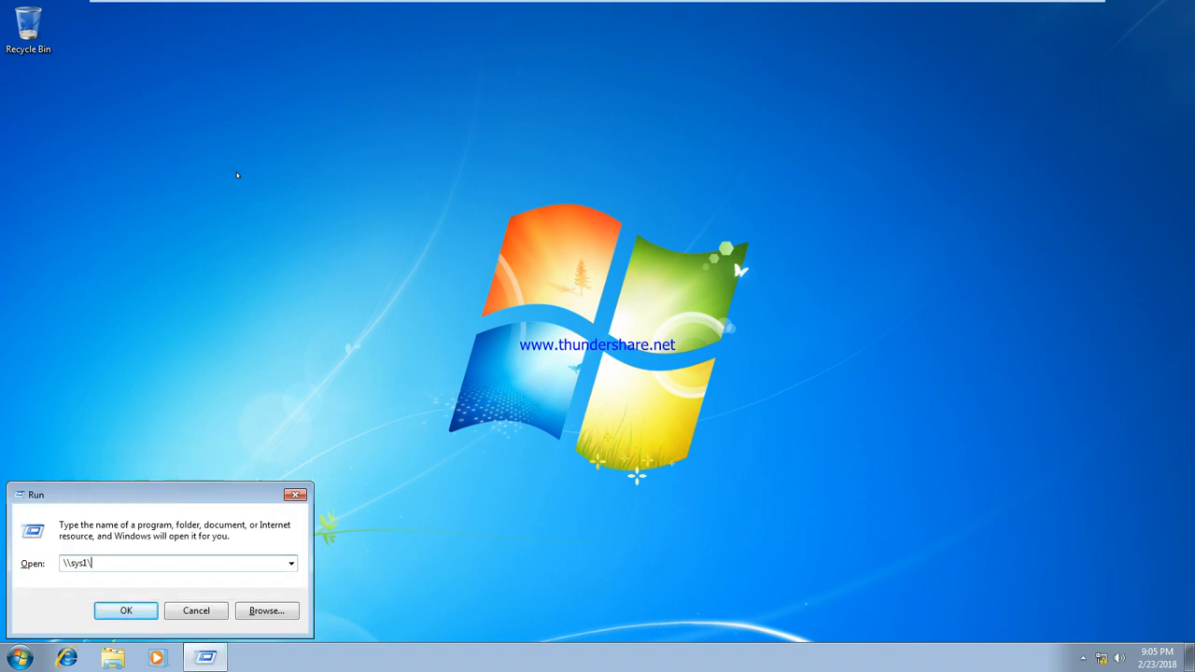
{"action": "key", "text": "Down"}
{"action": "key", "text": "Down"}
{"action": "key", "text": "Return"}
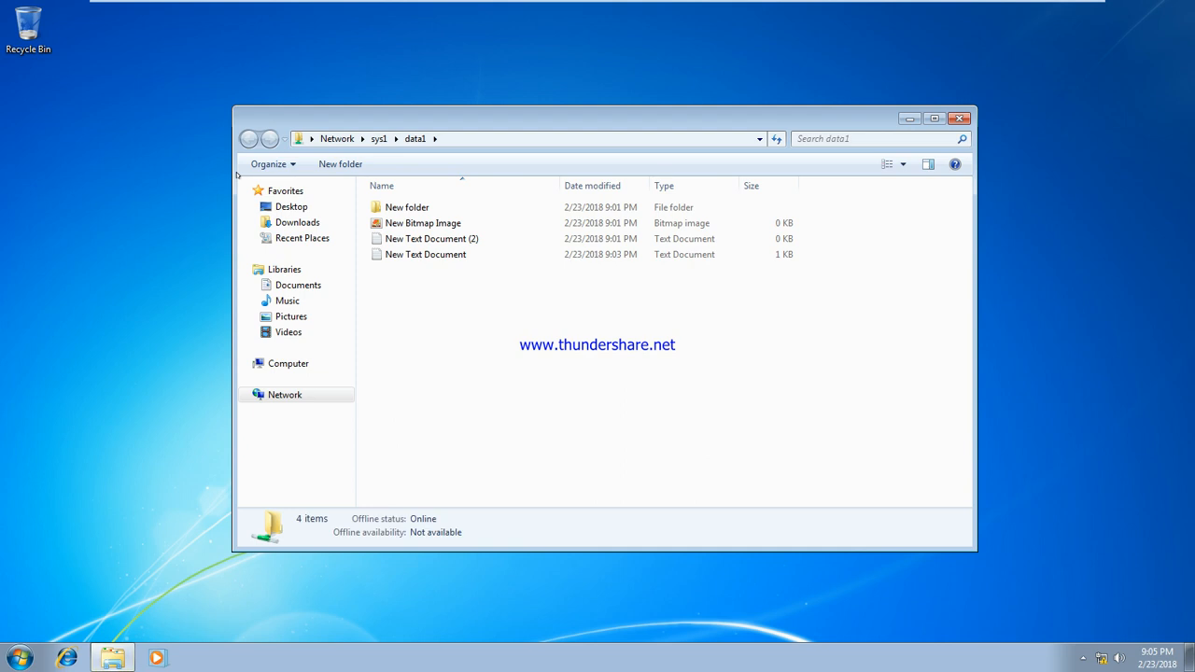
{"action": "left_click", "coordinate": [537, 254]}
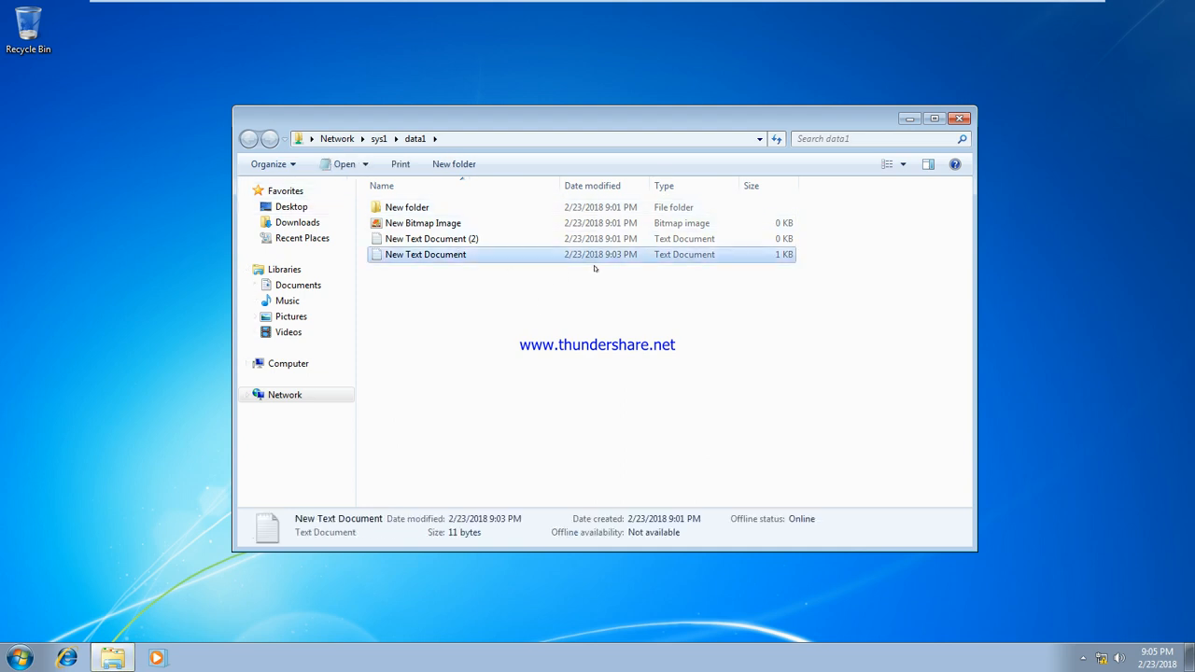
Create New Text Document (3) in data1, then delete it successfully
{"action": "right_click", "coordinate": [588, 284]}
{"action": "mouse_move", "coordinate": [710, 426]}
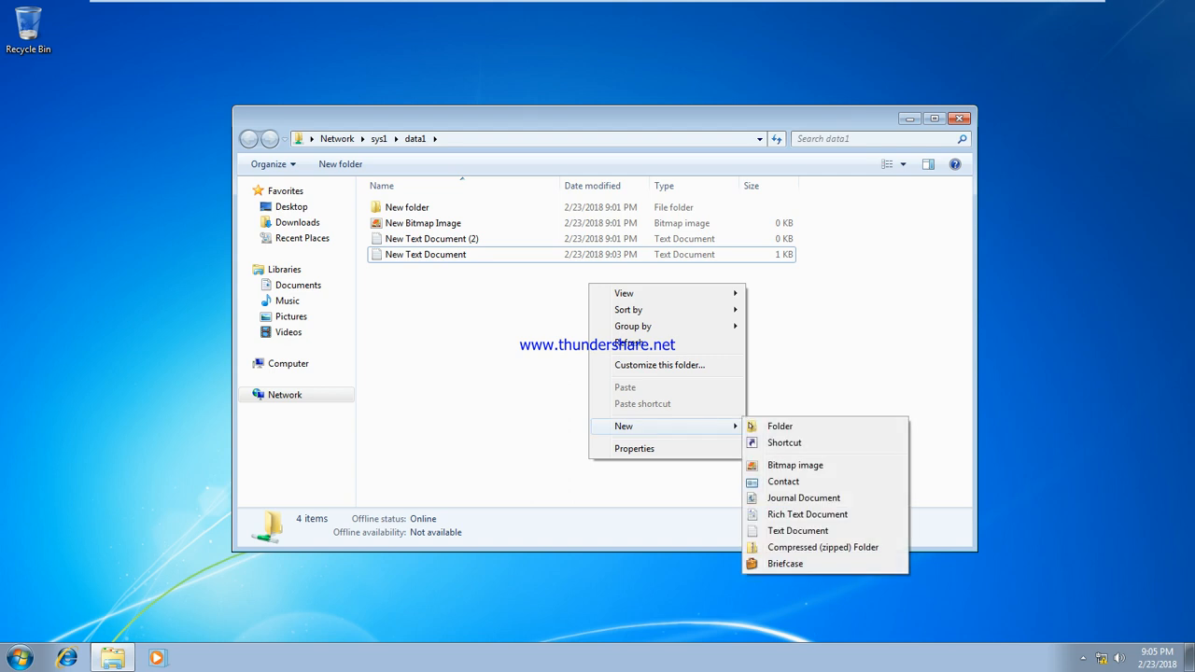
{"action": "left_click", "coordinate": [813, 531]}
{"action": "left_click", "coordinate": [573, 395]}
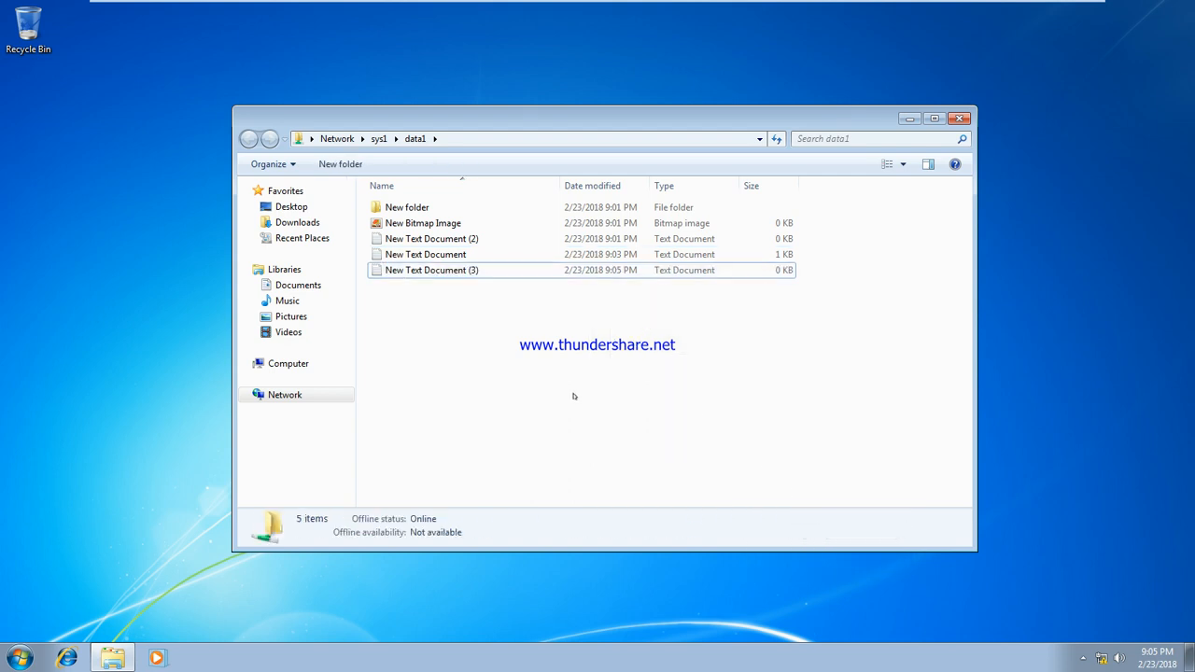
{"action": "left_click", "coordinate": [444, 276]}
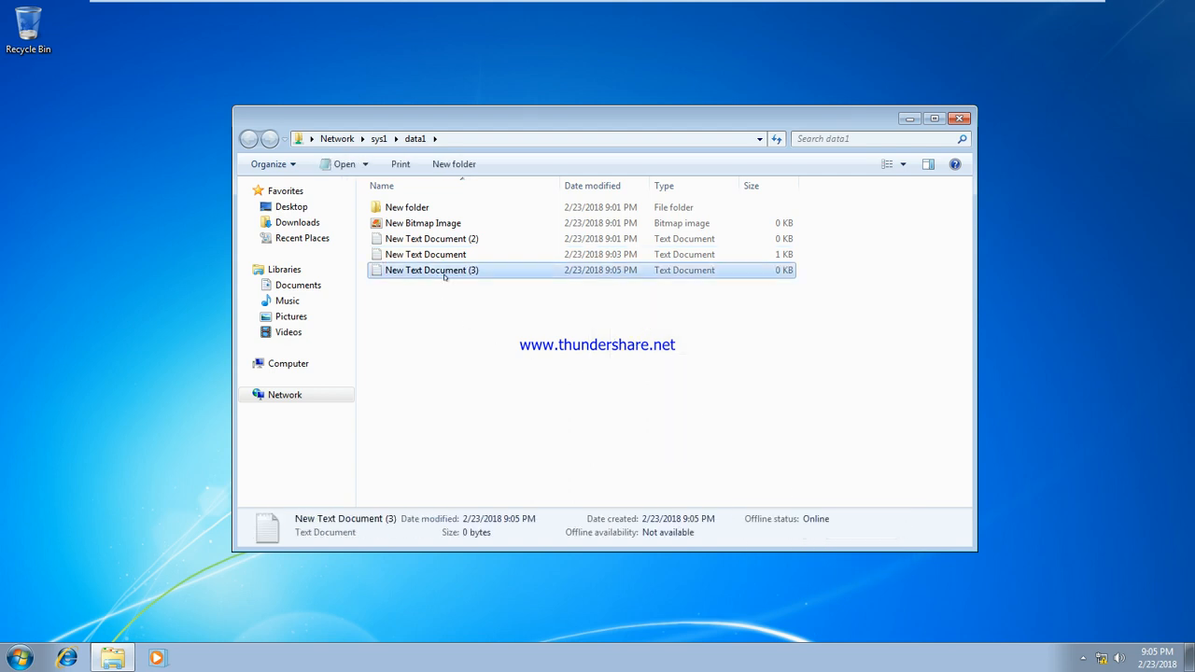
{"action": "key", "text": "Delete"}
{"action": "key", "text": "Return"}
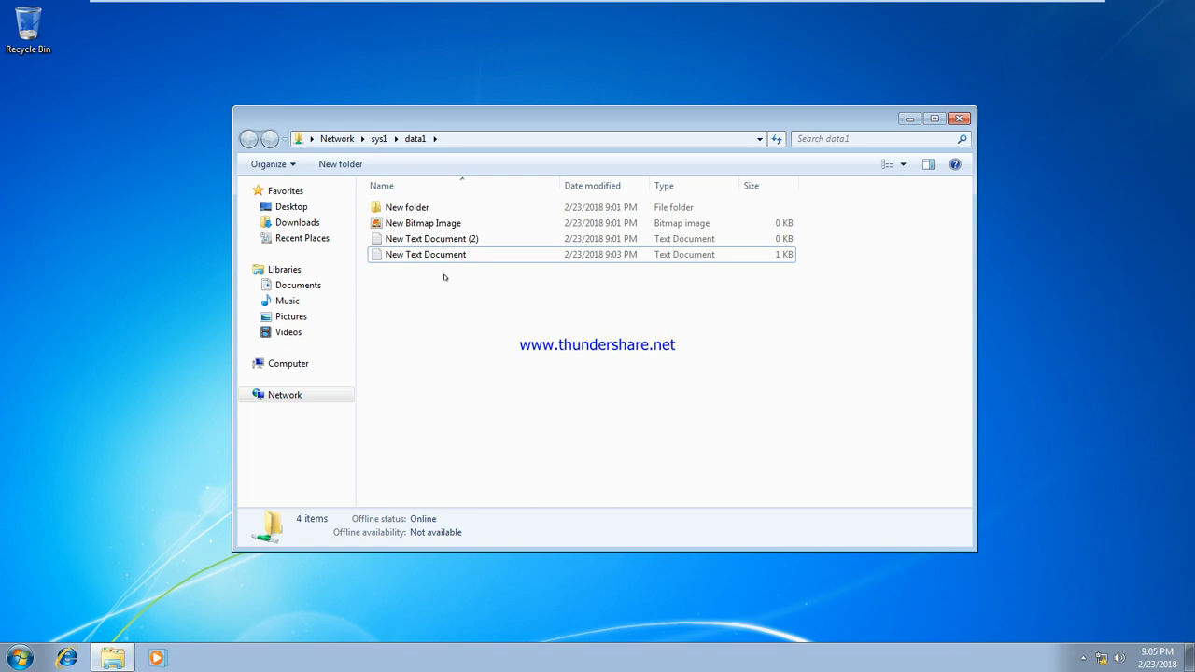
From sys1's share list, add u7 to the data1 share's security permissions
{"action": "left_click", "coordinate": [378, 138]}
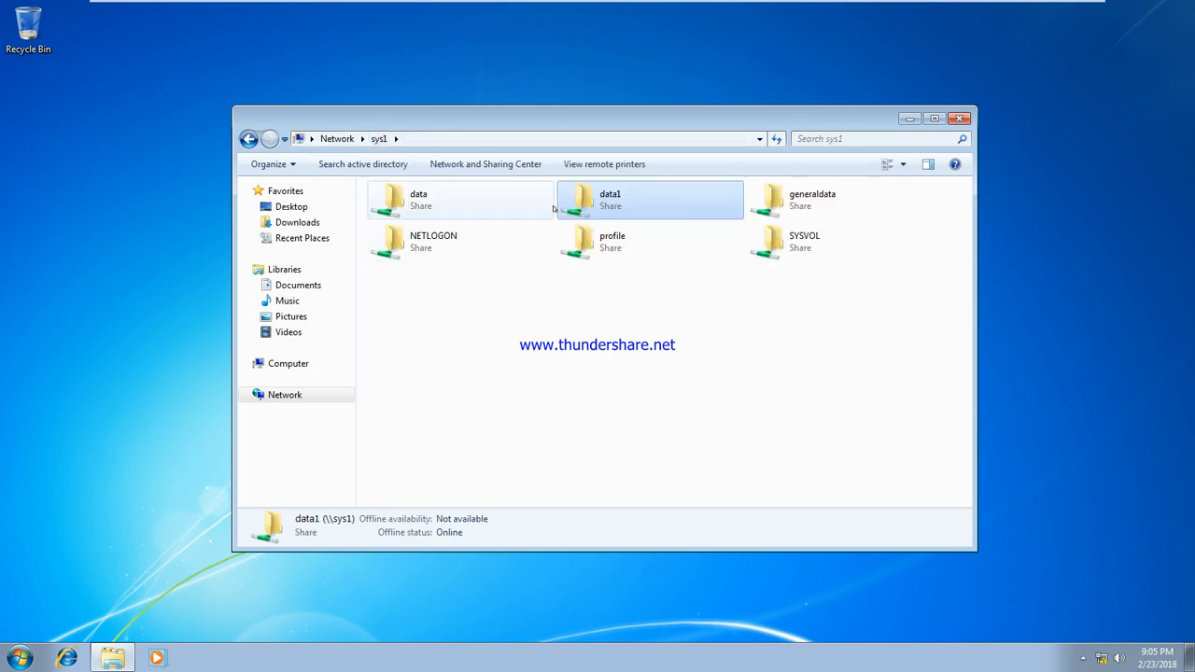
{"action": "right_click", "coordinate": [583, 195]}
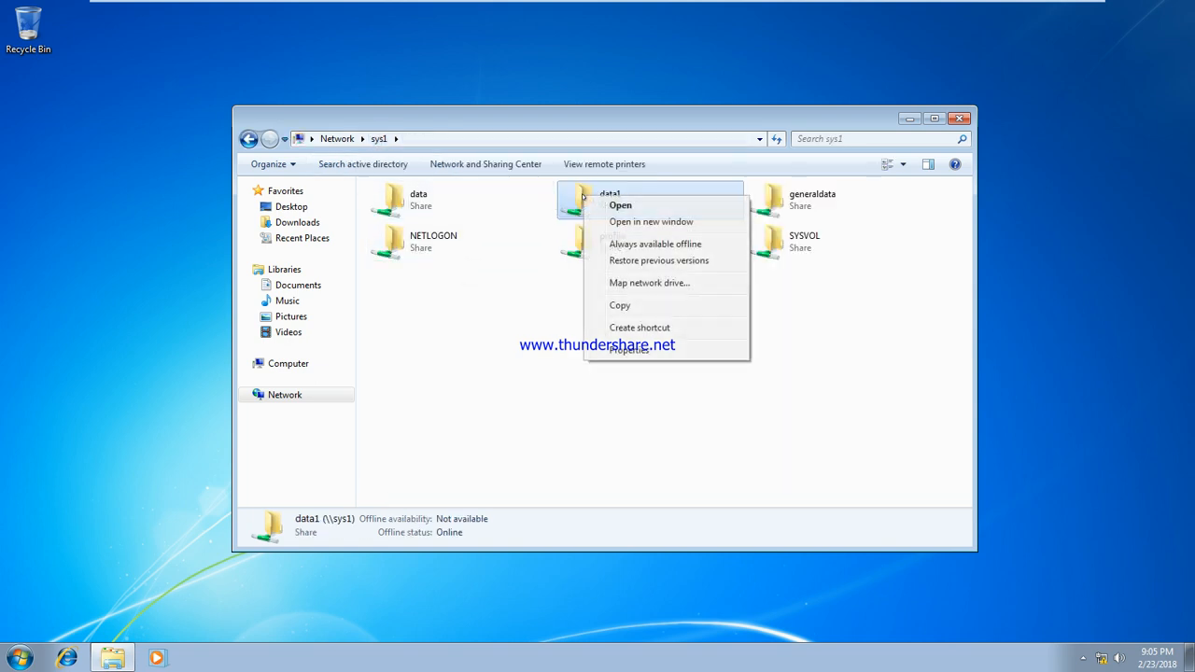
{"action": "left_click", "coordinate": [651, 348]}
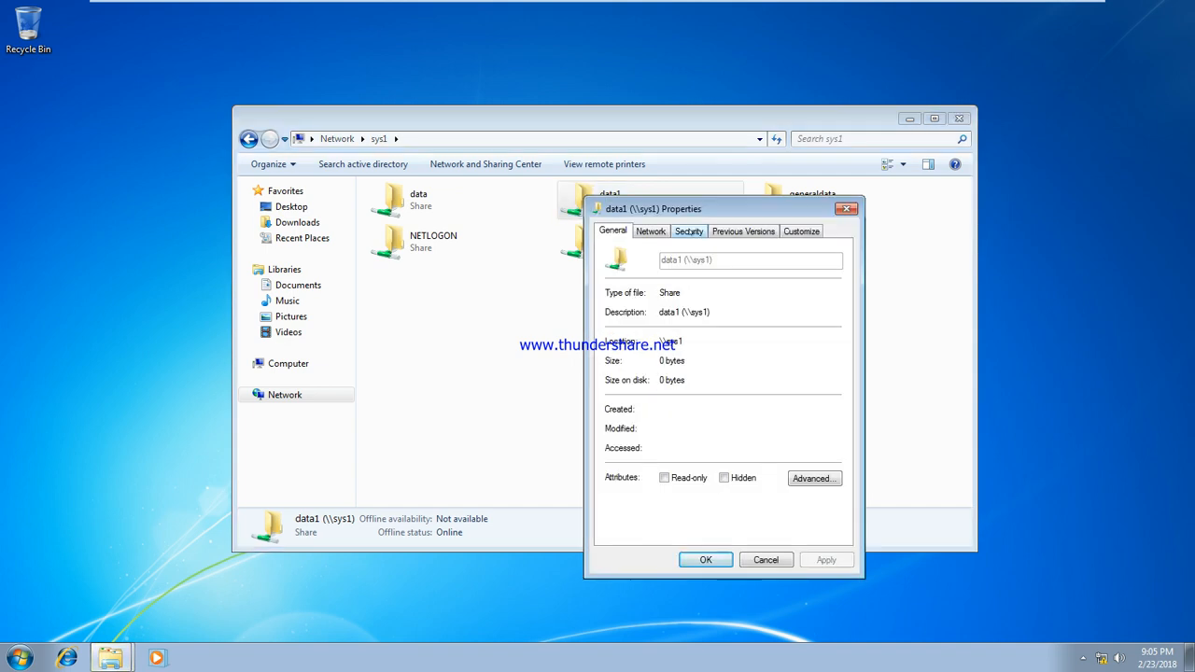
{"action": "left_click", "coordinate": [689, 232]}
{"action": "left_click", "coordinate": [809, 368]}
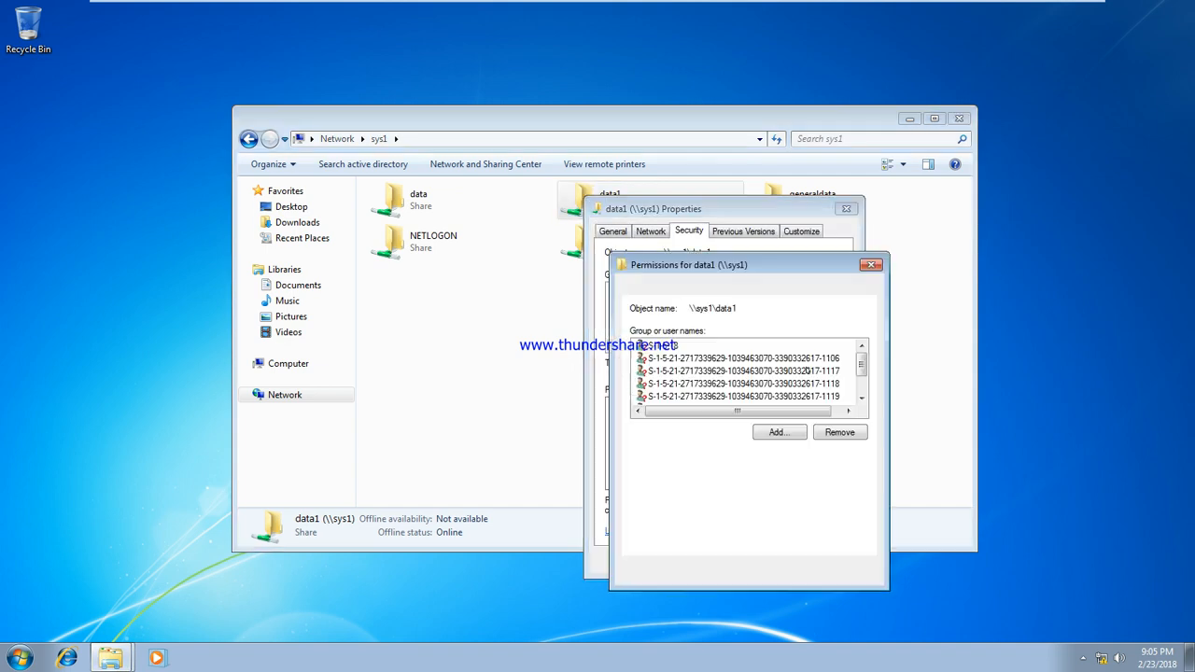
{"action": "left_click", "coordinate": [793, 433]}
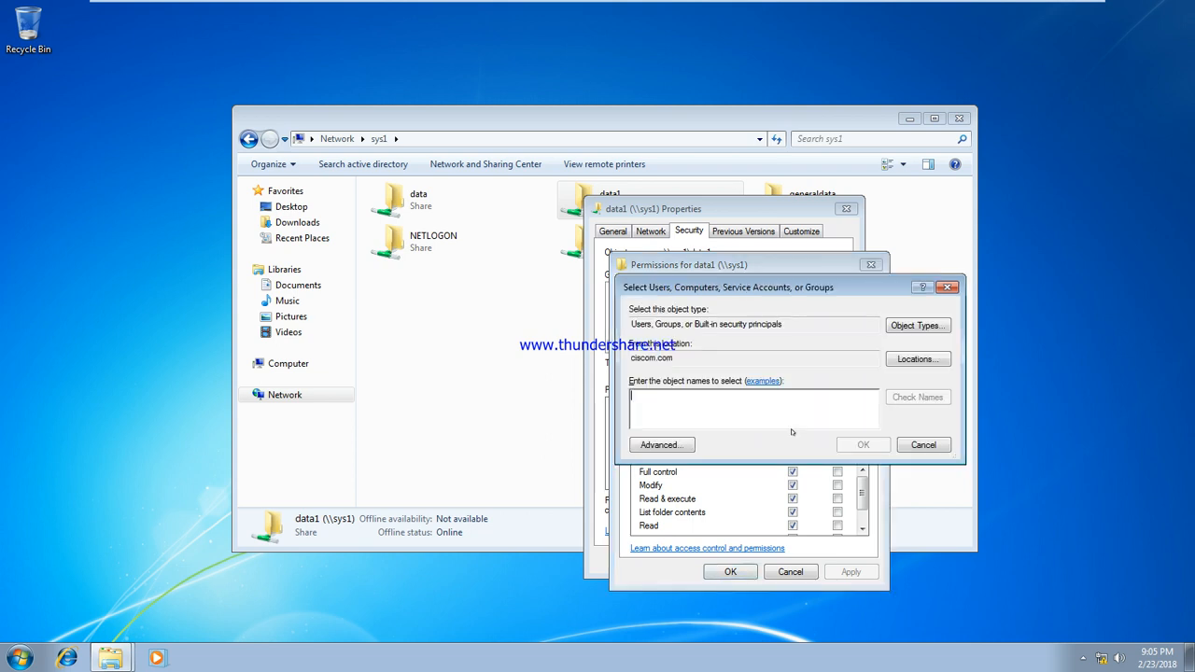
{"action": "type", "text": "u7"}
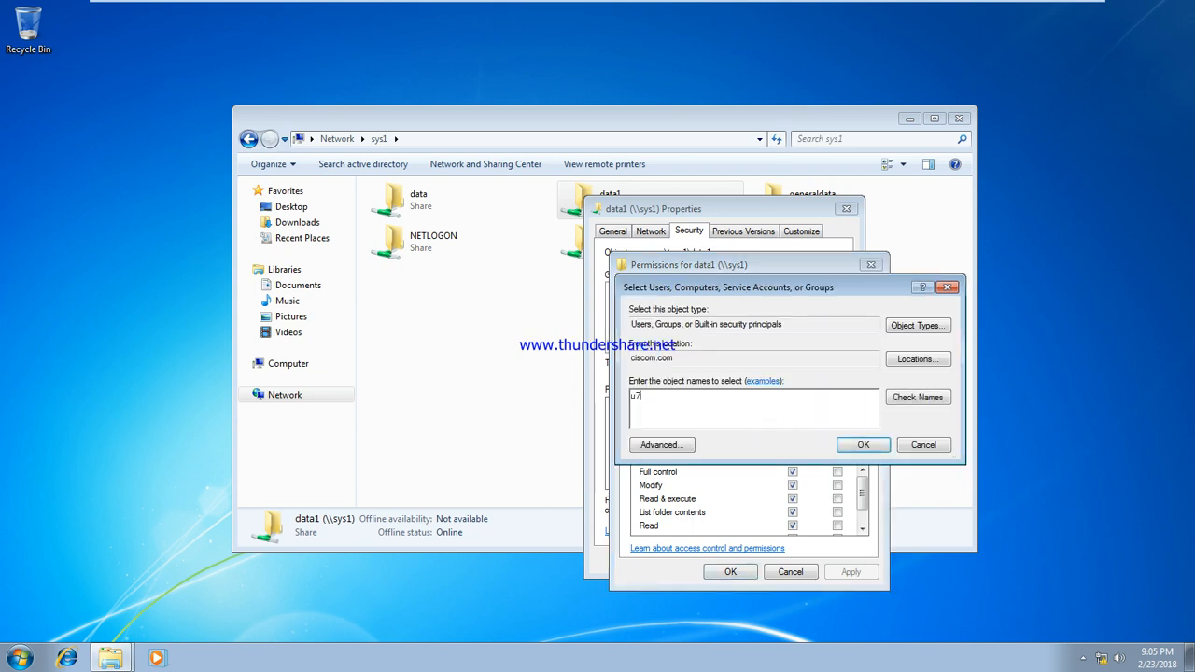
{"action": "left_click", "coordinate": [918, 397]}
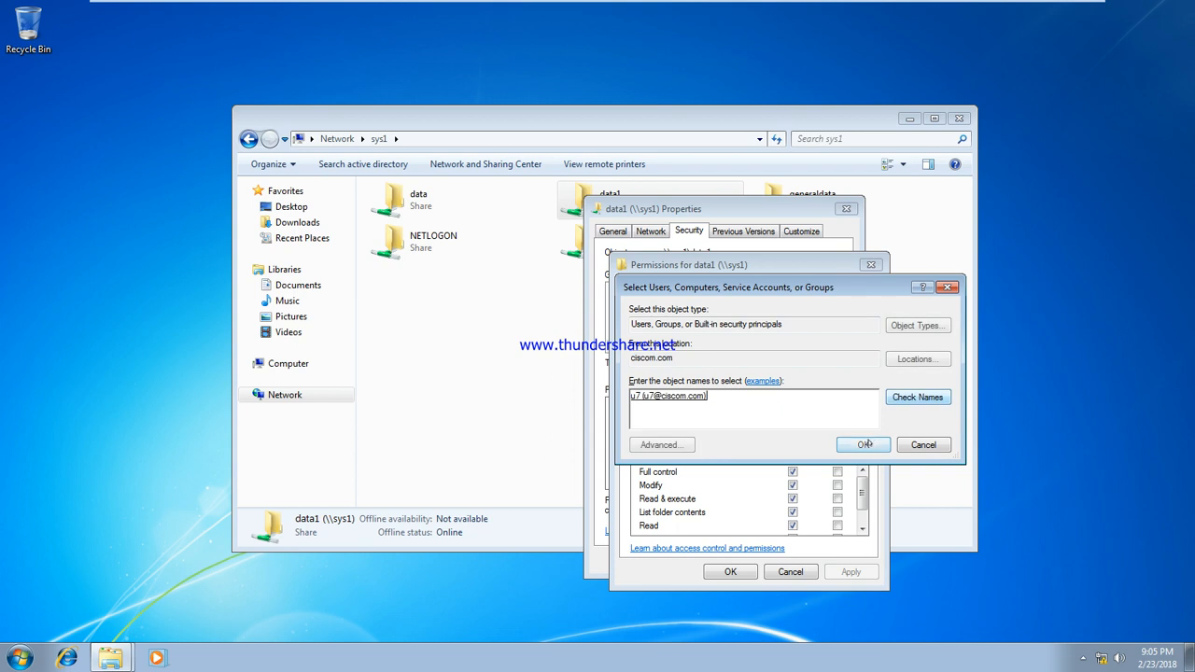
{"action": "left_click", "coordinate": [864, 444]}
Apply the u7 permission change, which is refused with Access is denied
{"action": "left_click", "coordinate": [849, 568]}
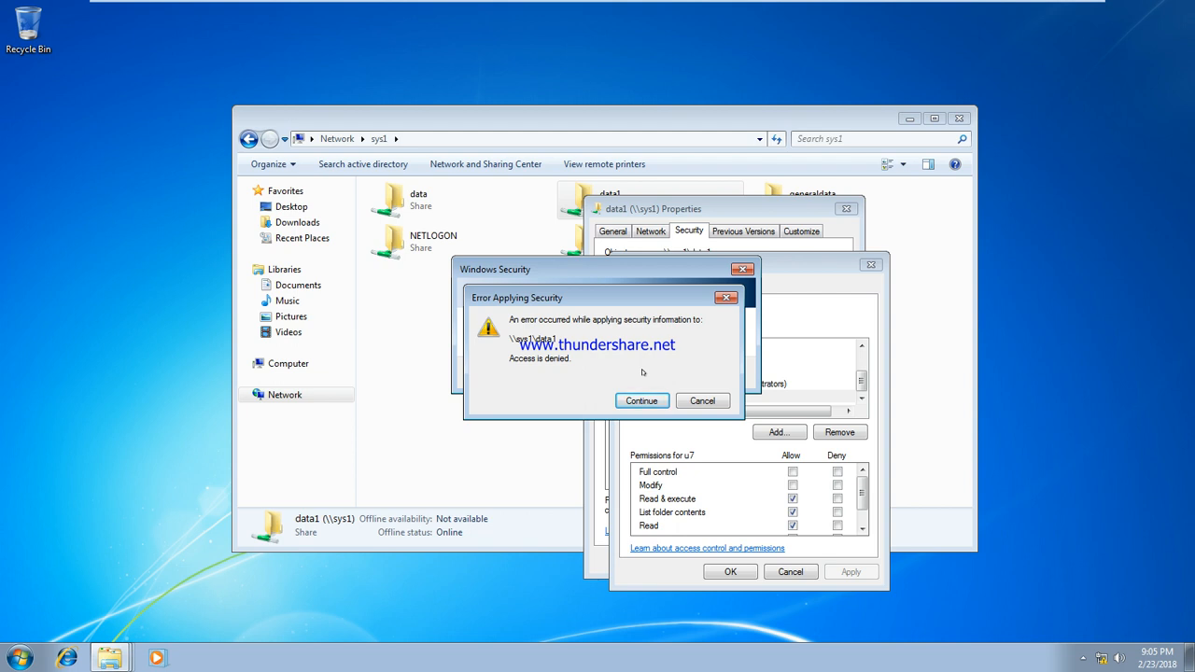
{"action": "left_click", "coordinate": [708, 401]}
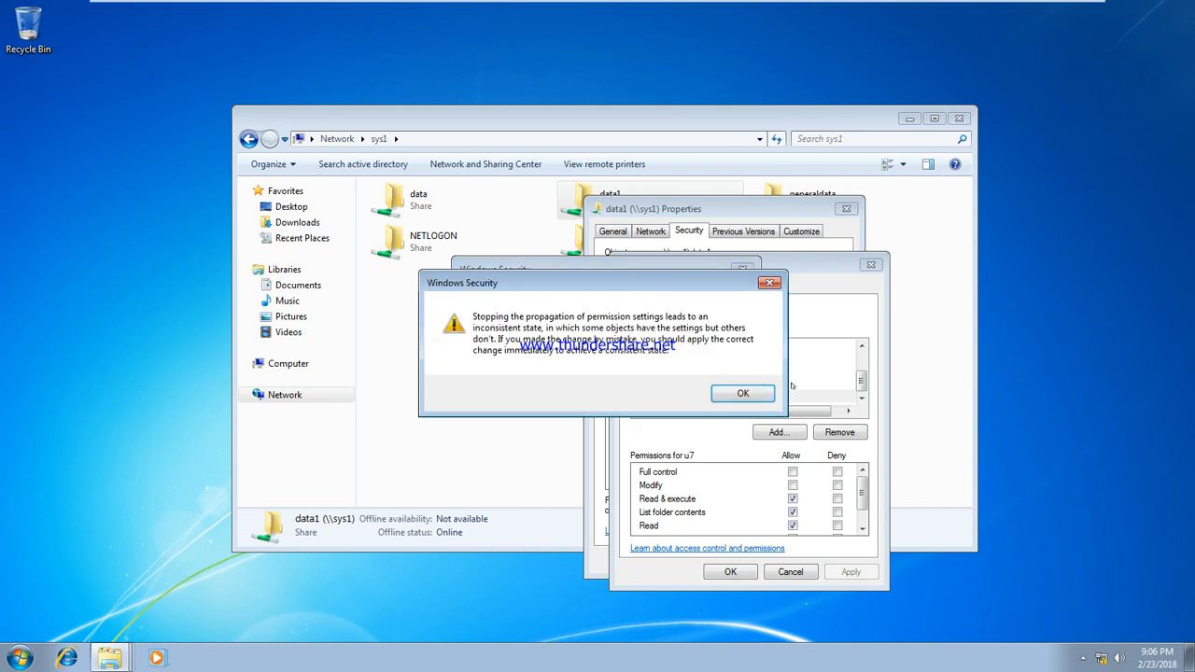
{"action": "left_click", "coordinate": [762, 397]}
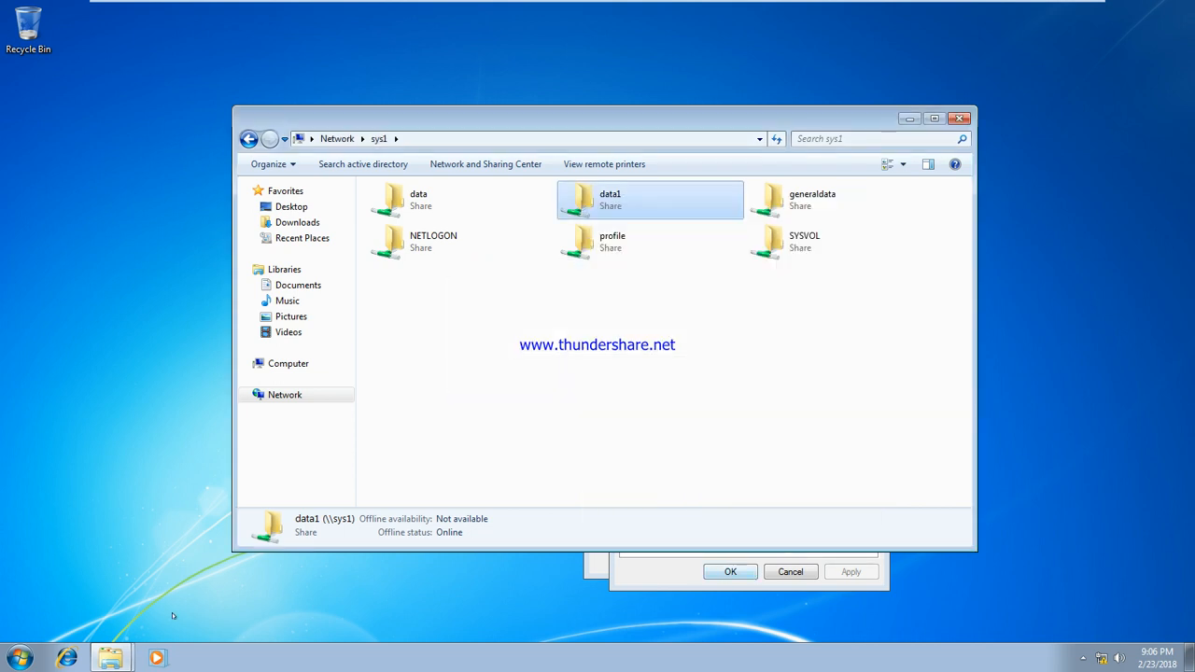
{"action": "left_click", "coordinate": [20, 658]}
Log u4 off and sign in to the domain as u5 through Other User
{"action": "mouse_move", "coordinate": [262, 618]}
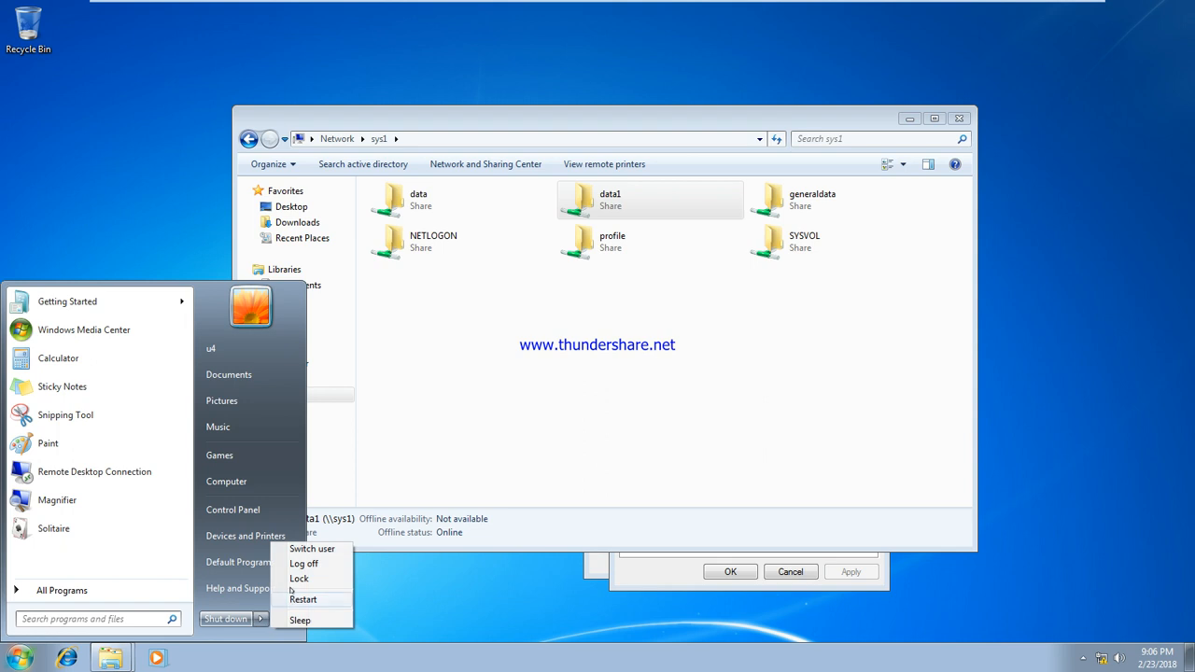
{"action": "left_click", "coordinate": [297, 565]}
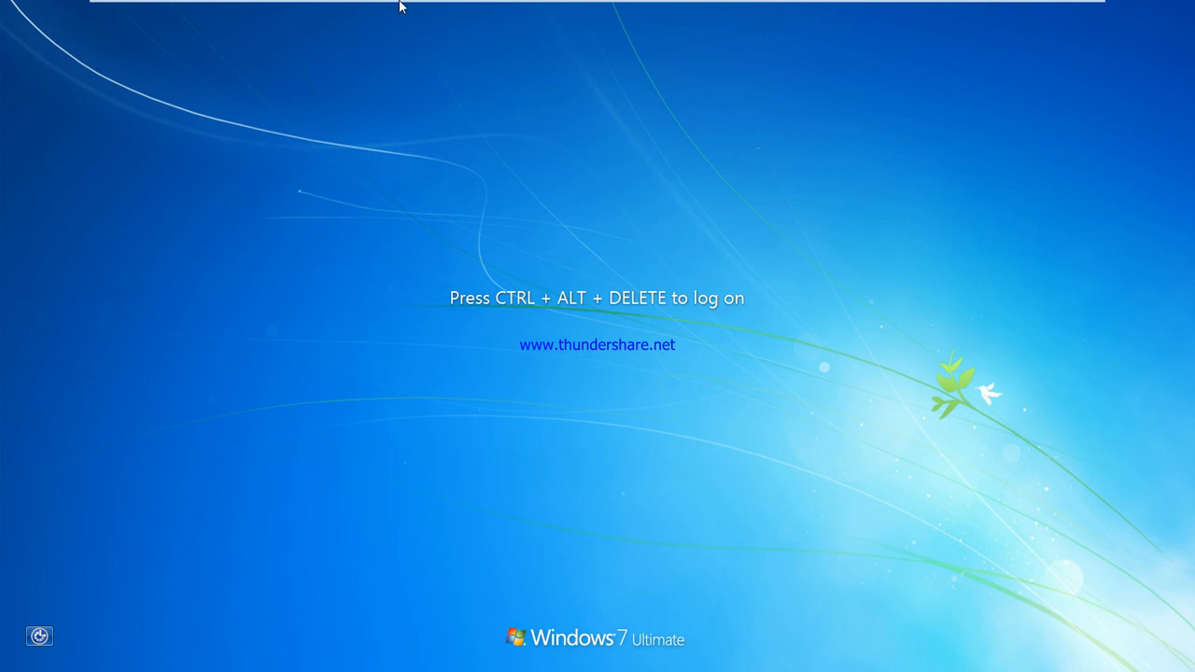
{"action": "mouse_move", "coordinate": [400, 6]}
{"action": "left_click", "coordinate": [362, 10]}
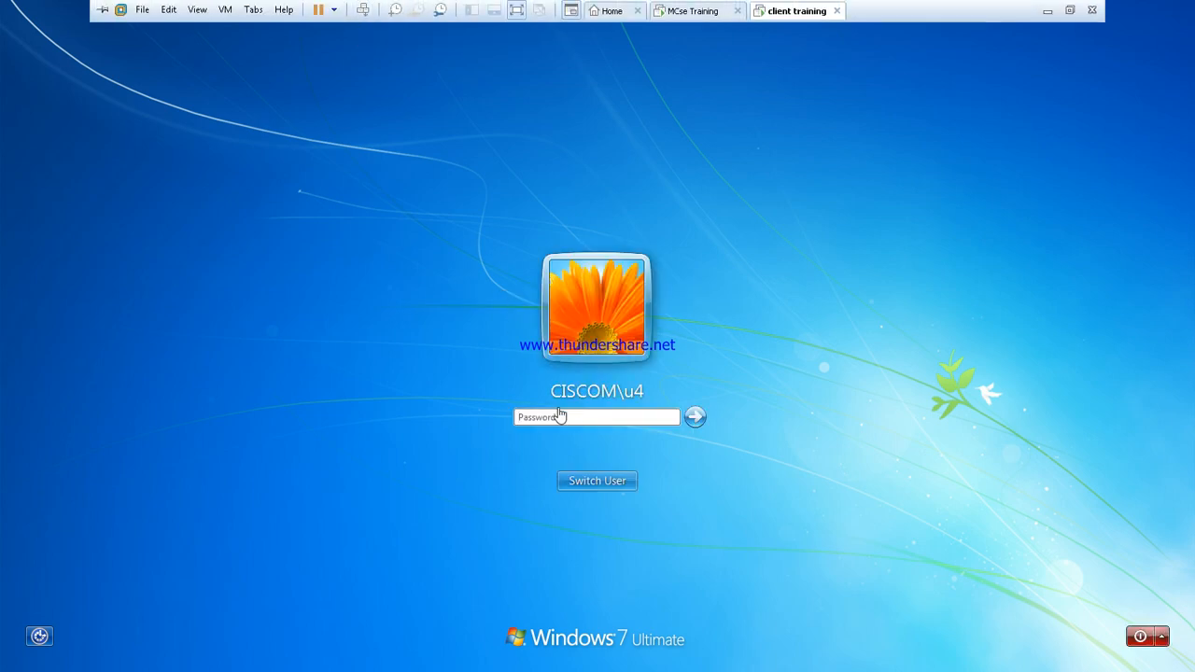
{"action": "left_click", "coordinate": [603, 476]}
{"action": "left_click", "coordinate": [665, 378]}
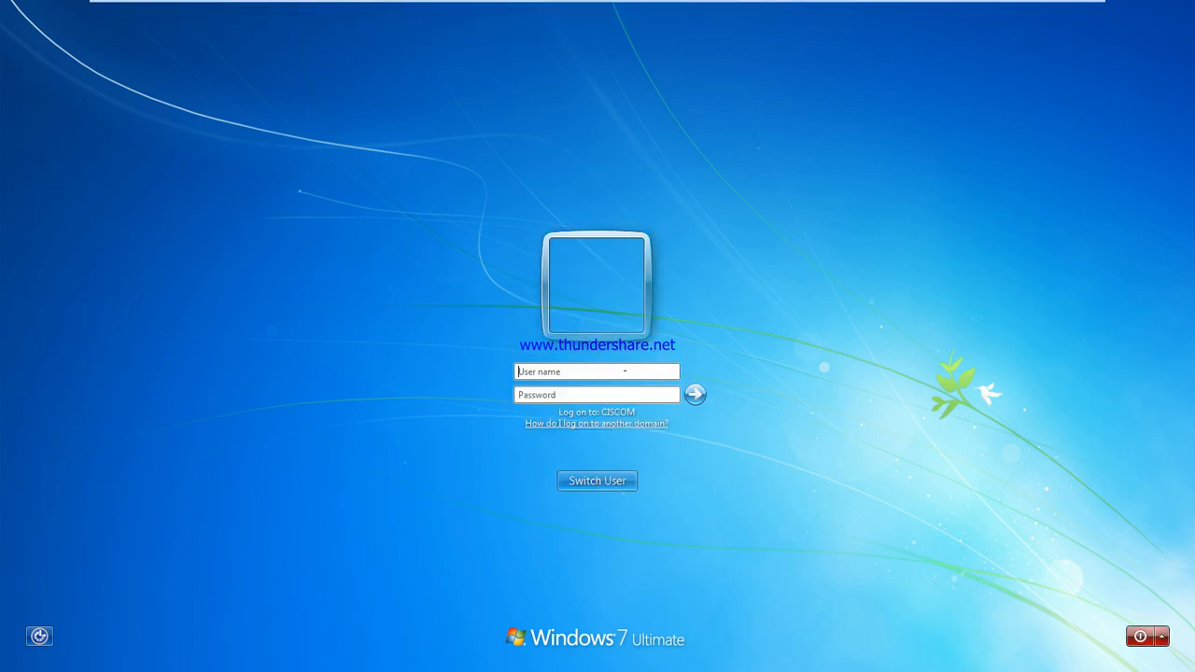
{"action": "type", "text": "u5"}
{"action": "key", "text": "Return"}
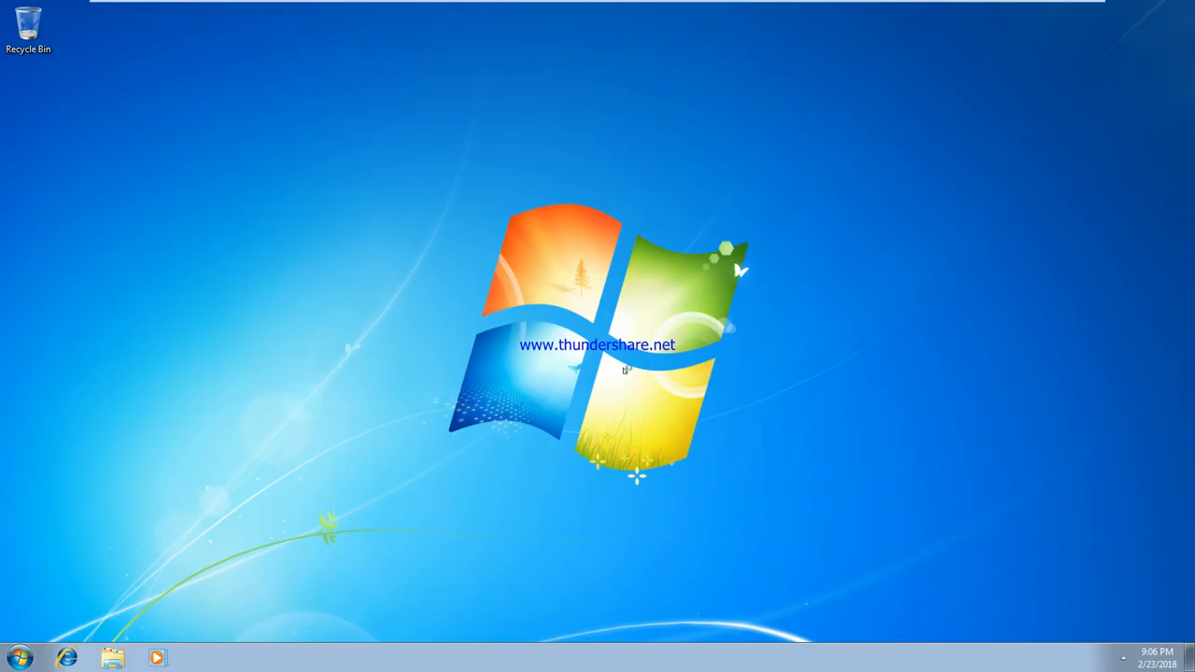
Open \\sys1 and view the data1 share's security permissions
{"action": "key", "text": "super+r"}
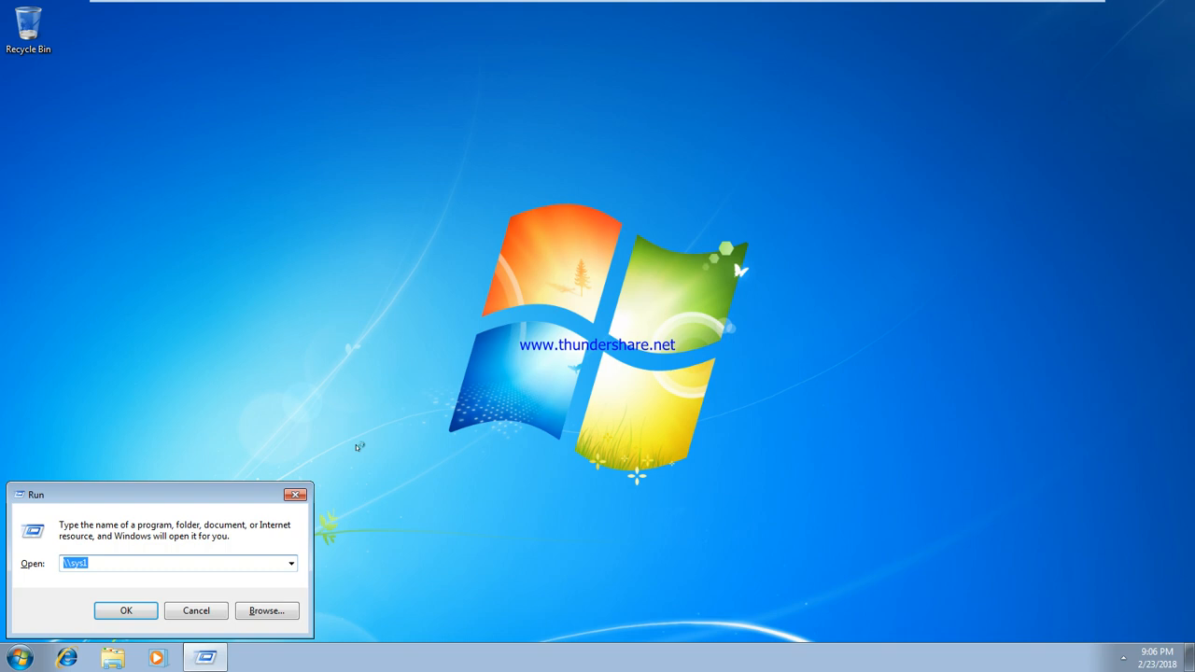
{"action": "key", "text": "Return"}
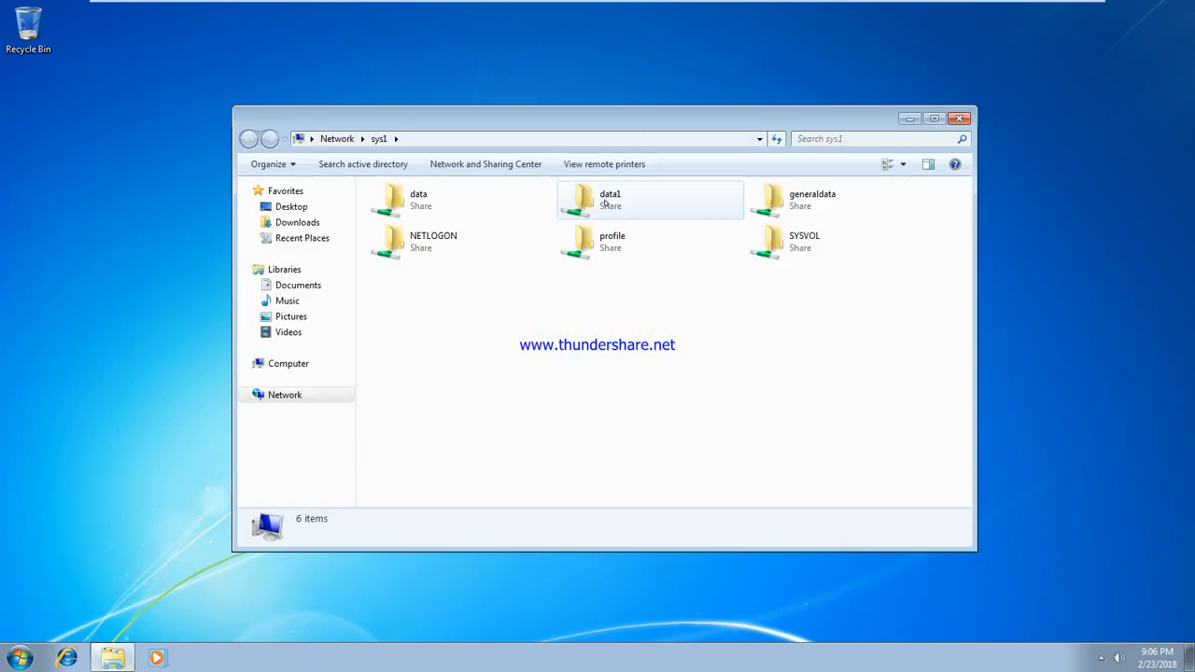
{"action": "right_click", "coordinate": [605, 203]}
{"action": "left_click", "coordinate": [664, 351]}
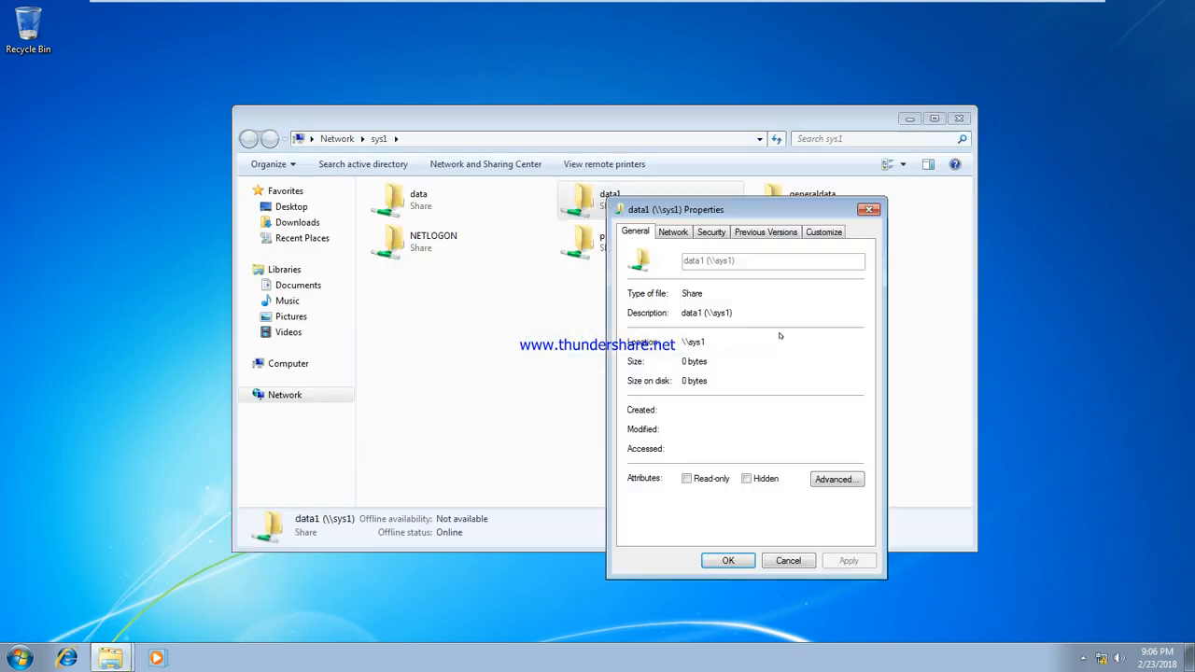
{"action": "left_click", "coordinate": [712, 232]}
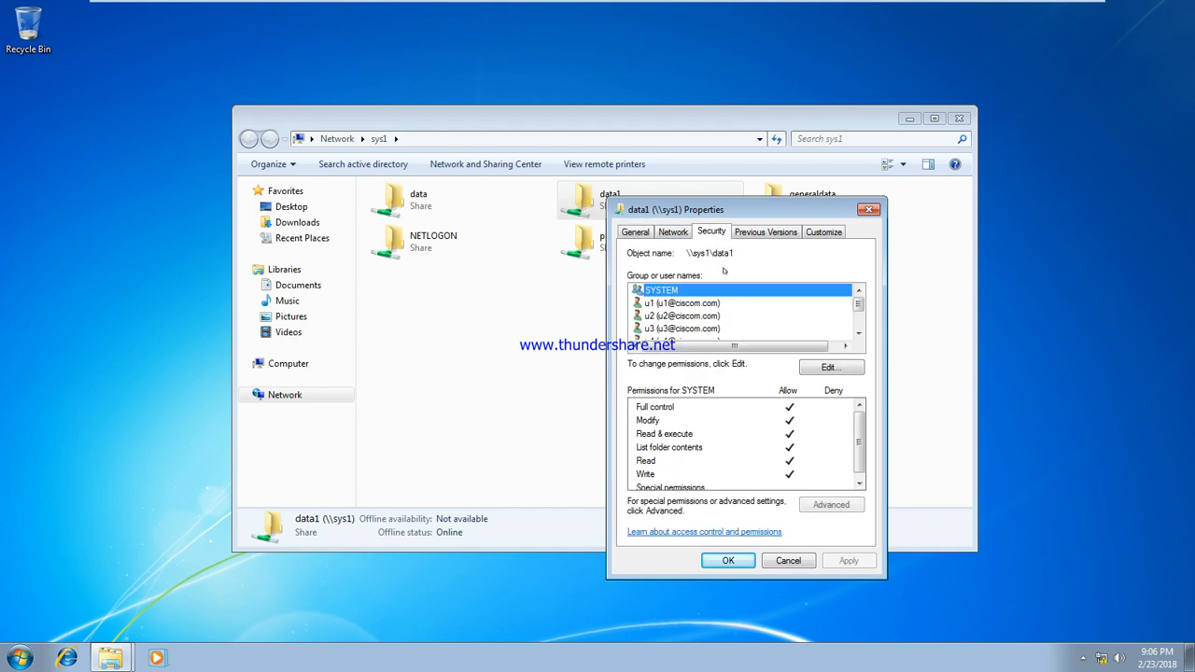
Add u7 with default read permissions to data1, apply, and close the dialogs
{"action": "left_click", "coordinate": [829, 369]}
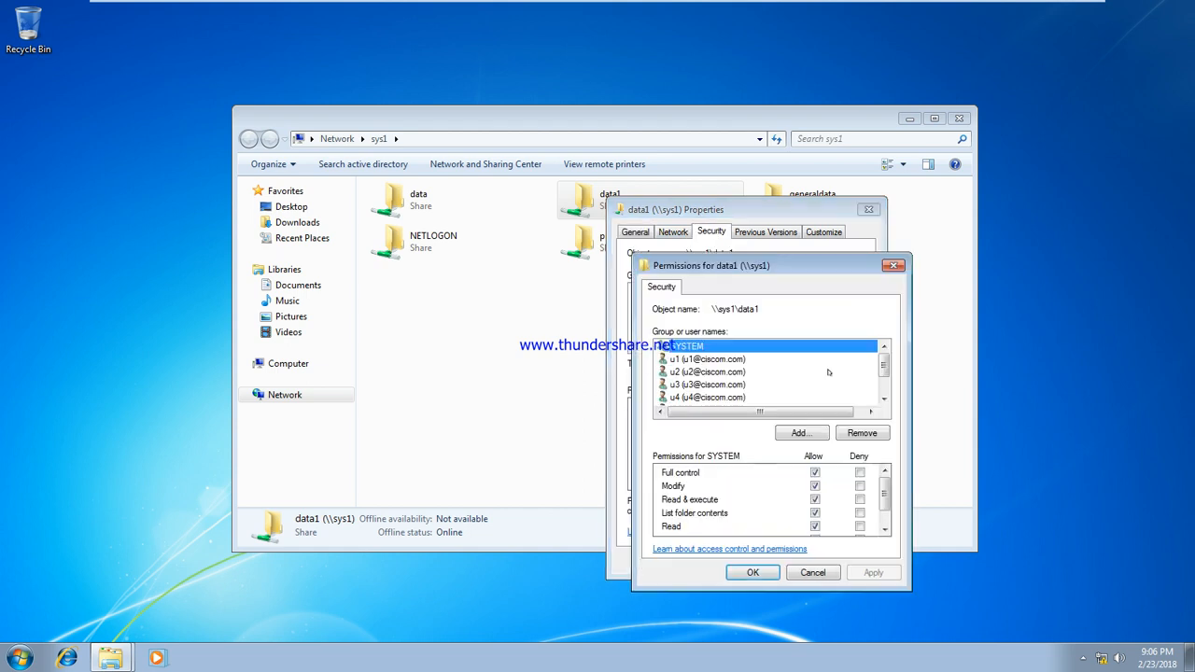
{"action": "left_click", "coordinate": [803, 434]}
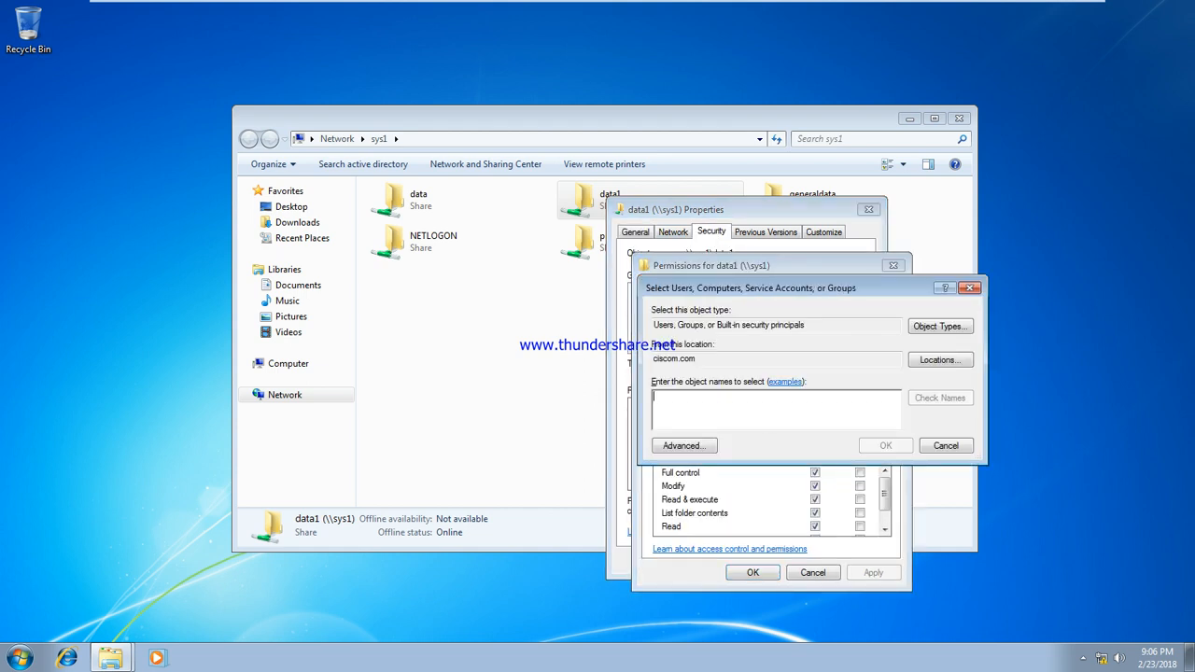
{"action": "type", "text": "u7"}
{"action": "left_click", "coordinate": [962, 396]}
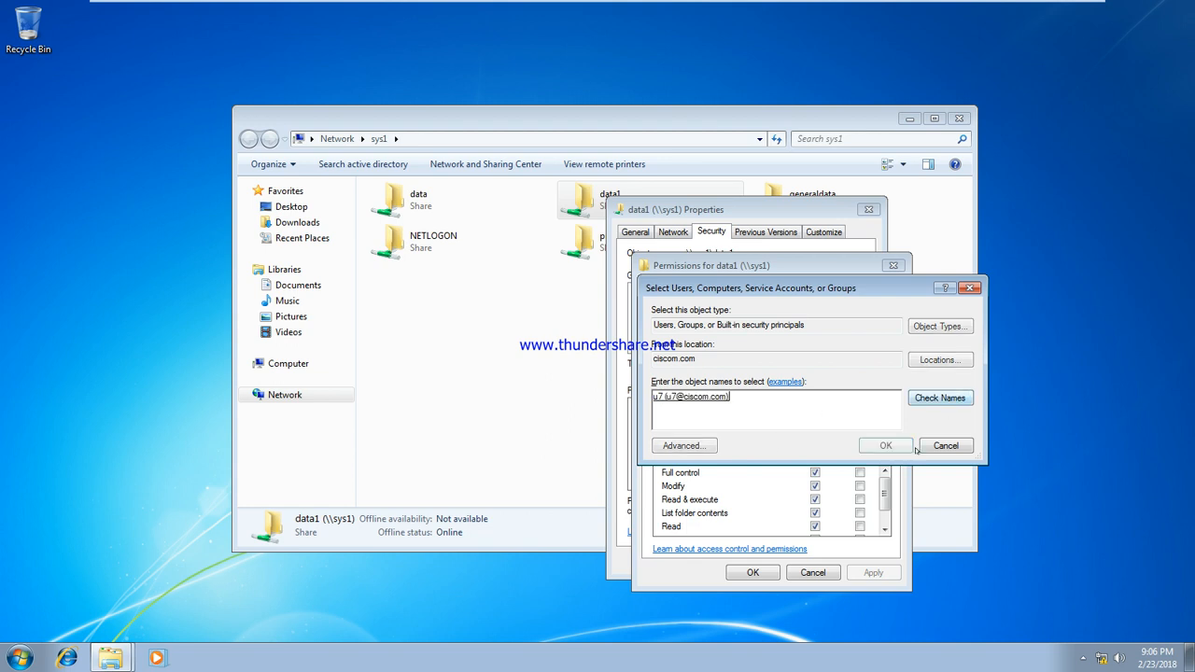
{"action": "left_click", "coordinate": [897, 446]}
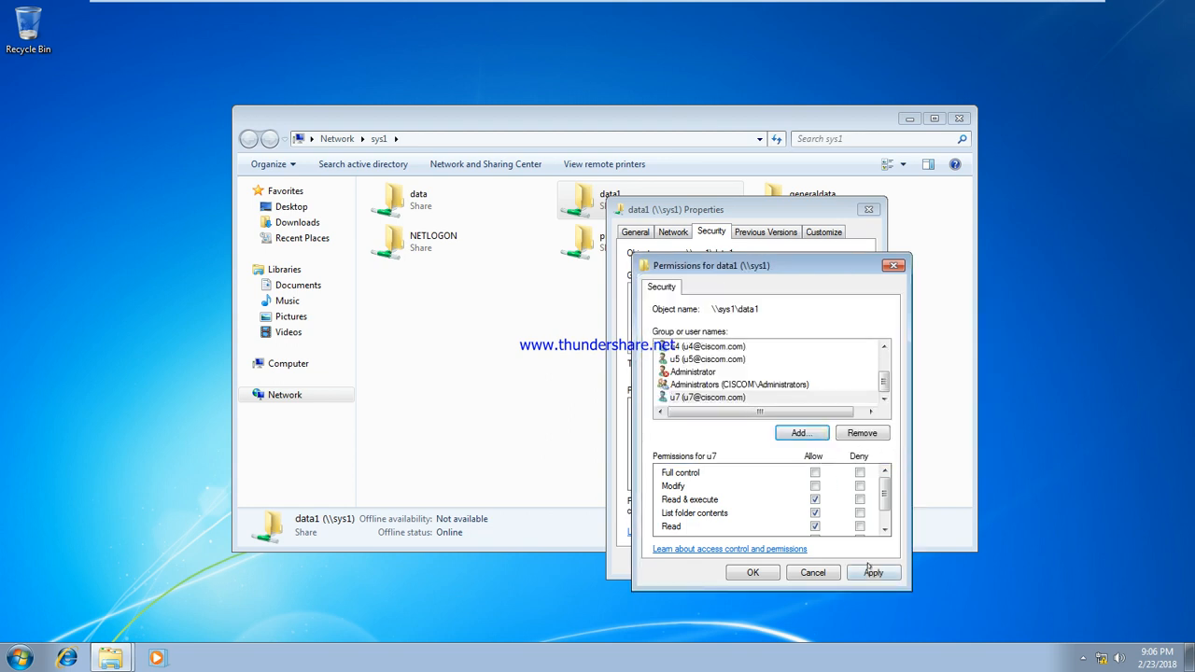
{"action": "left_click", "coordinate": [871, 571]}
{"action": "left_click", "coordinate": [736, 571]}
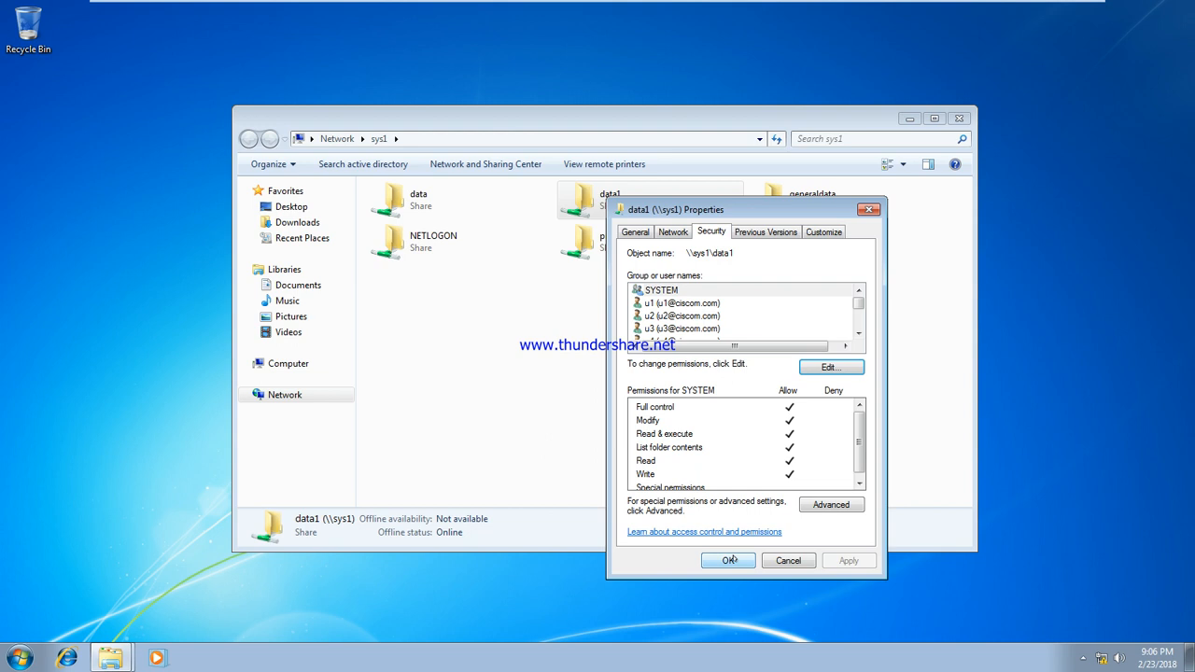
{"action": "left_click", "coordinate": [729, 561]}
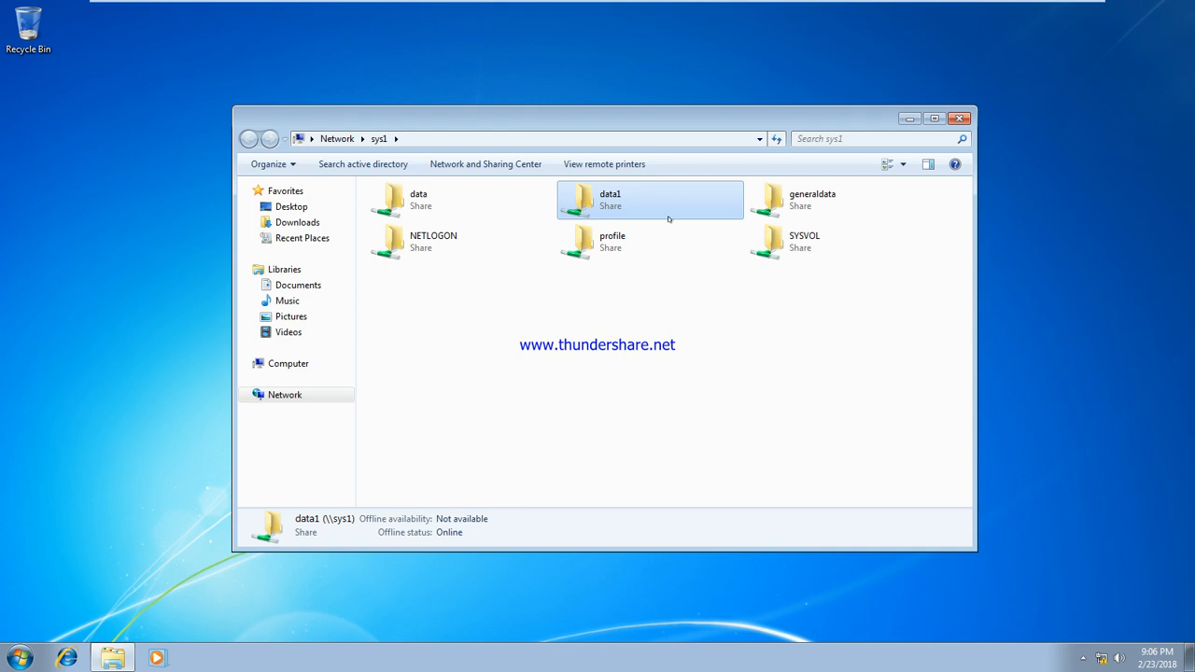
Close the sys1 shares window, refresh the desktop twice, and switch to MCse Training
{"action": "left_click", "coordinate": [953, 120]}
{"action": "right_click", "coordinate": [268, 140]}
{"action": "left_click", "coordinate": [299, 184]}
{"action": "right_click", "coordinate": [228, 132]}
{"action": "left_click", "coordinate": [271, 175]}
{"action": "mouse_move", "coordinate": [573, 4]}
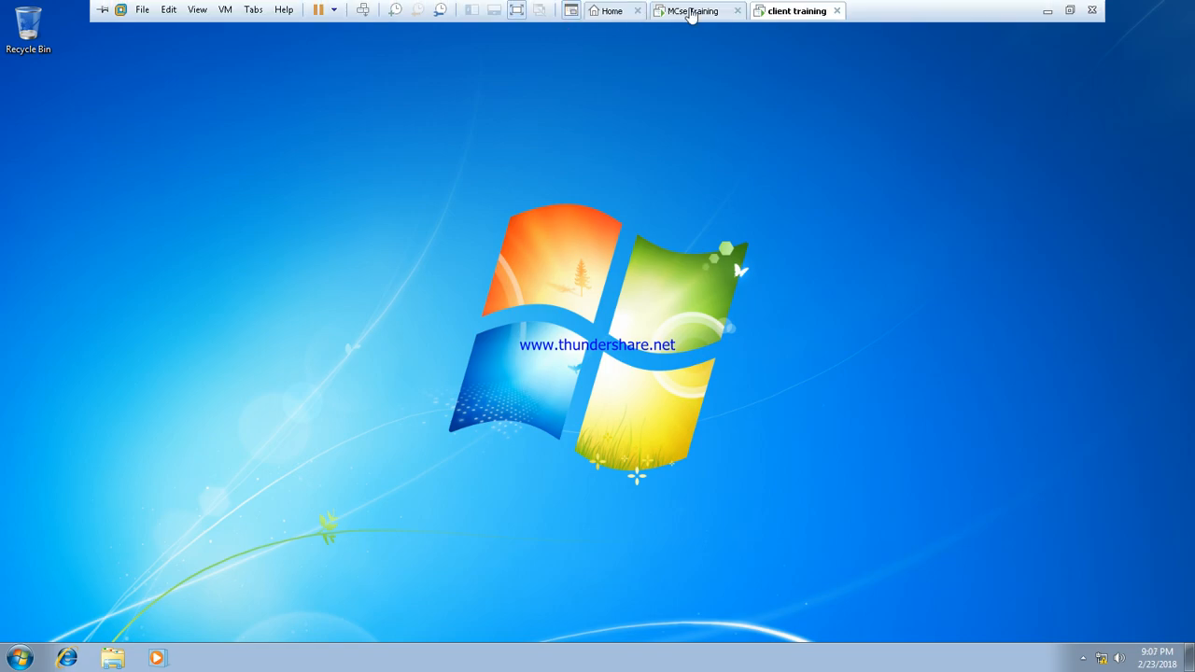
{"action": "left_click", "coordinate": [684, 14]}
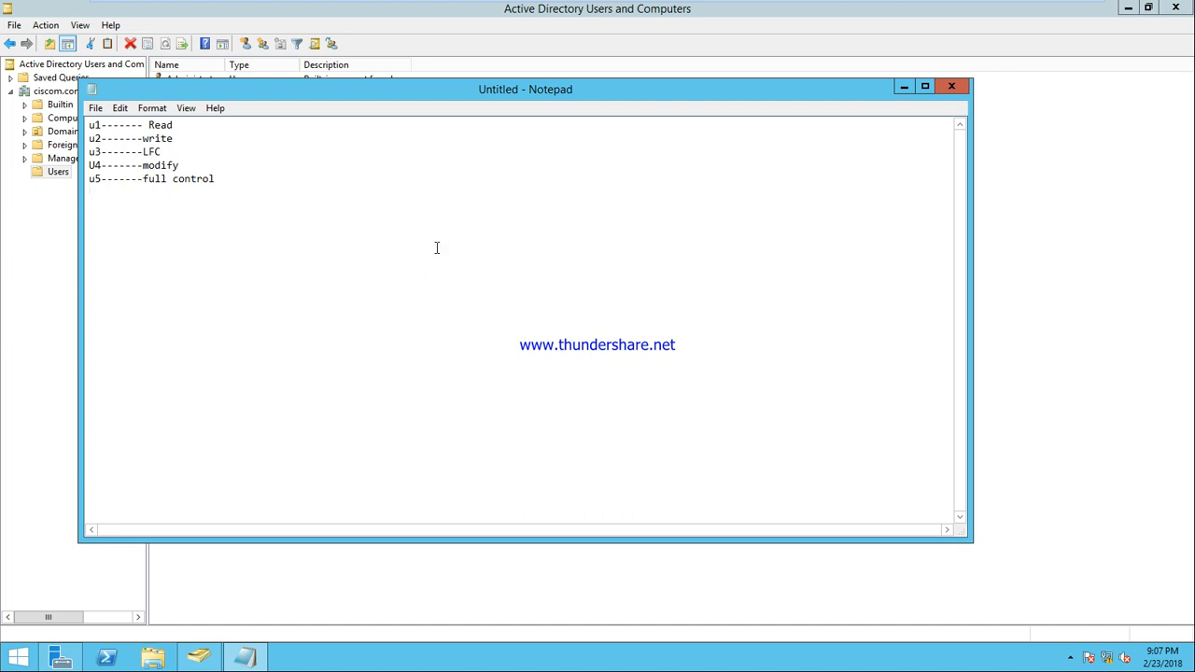
Add a 'Group' line to the Notepad permission notes, then bring Active Directory Users and Computers forward
{"action": "type", "text": "Group"}
{"action": "key", "text": "Return"}
{"action": "left_click", "coordinate": [1046, 422]}
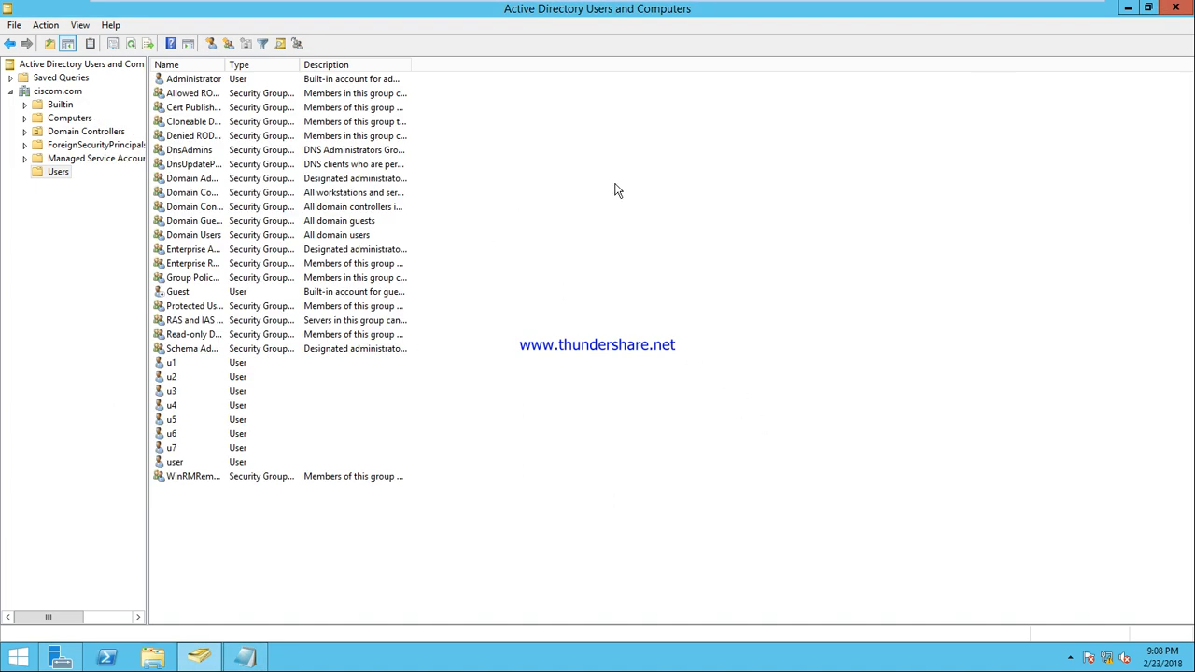
Create a new global security group named generalgroup in the ciscom.com Users container
{"action": "right_click", "coordinate": [611, 146]}
{"action": "mouse_move", "coordinate": [681, 191]}
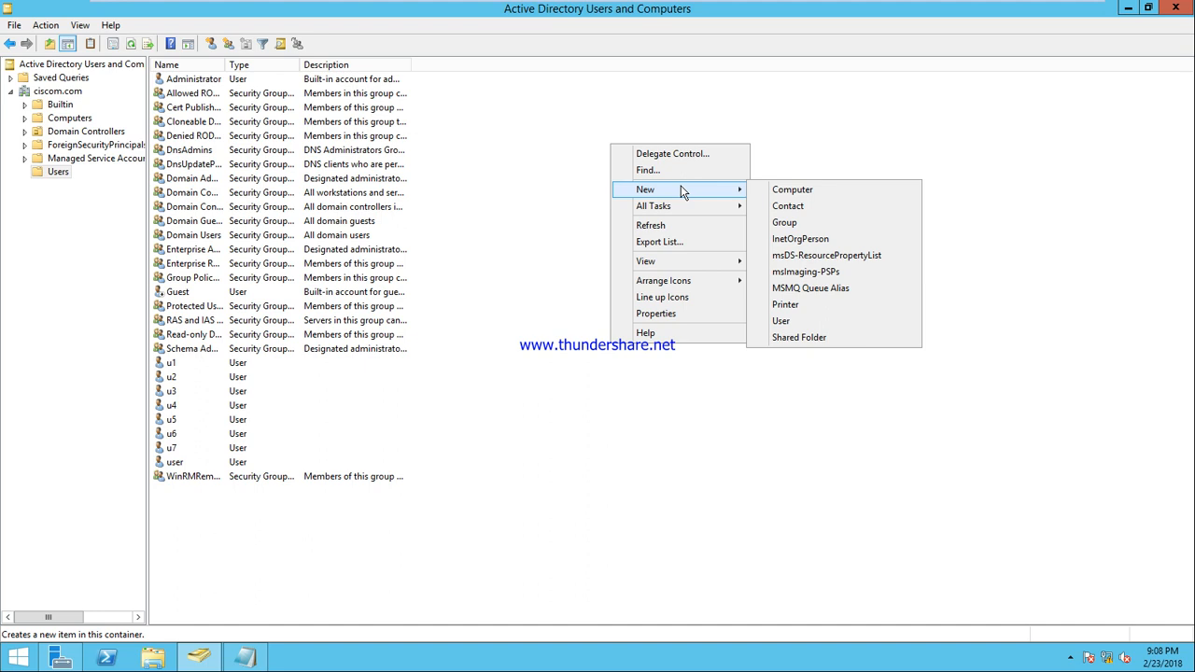
{"action": "left_click", "coordinate": [810, 221]}
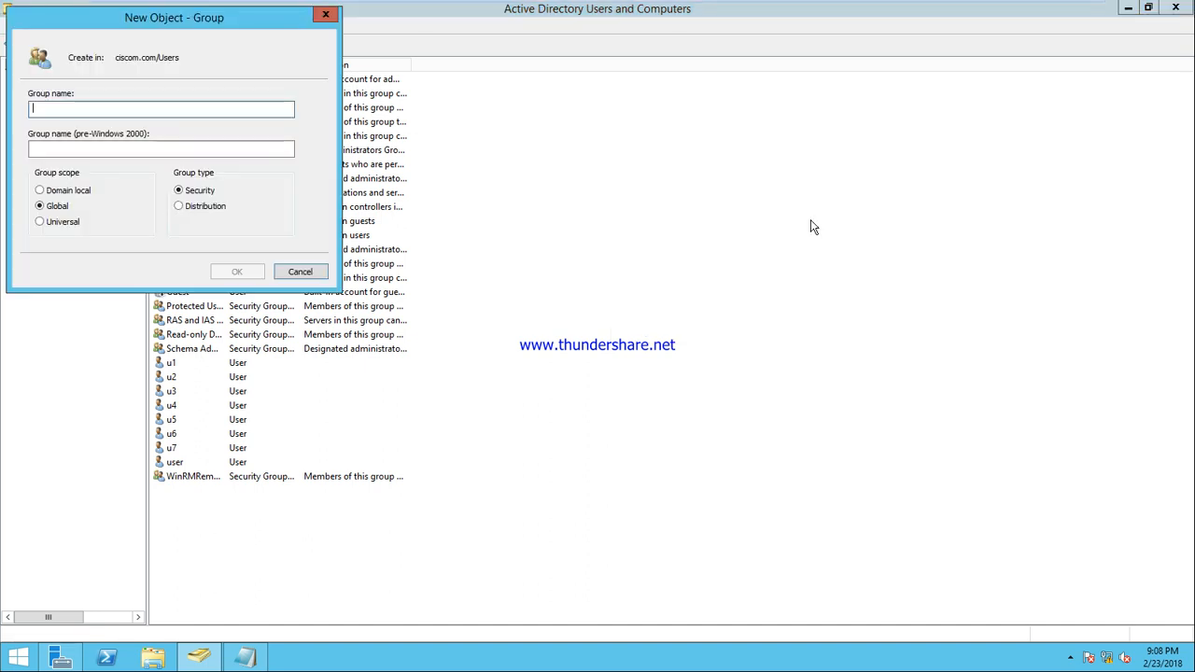
{"action": "type", "text": "general"}
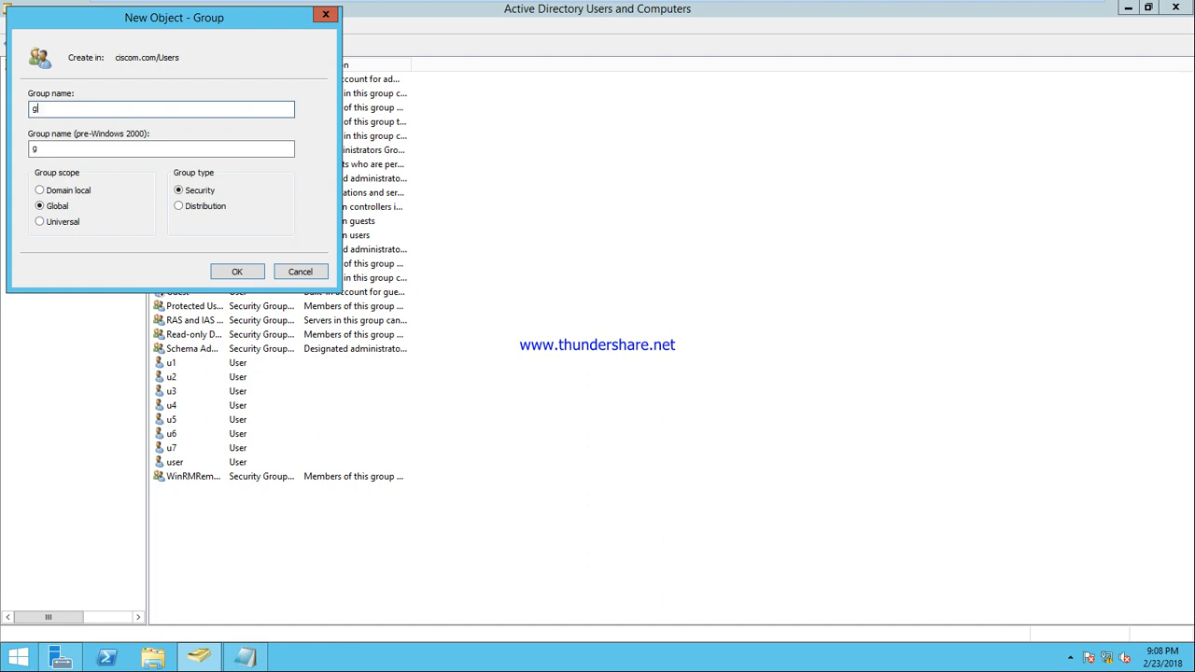
{"action": "type", "text": "group"}
{"action": "key", "text": "Return"}
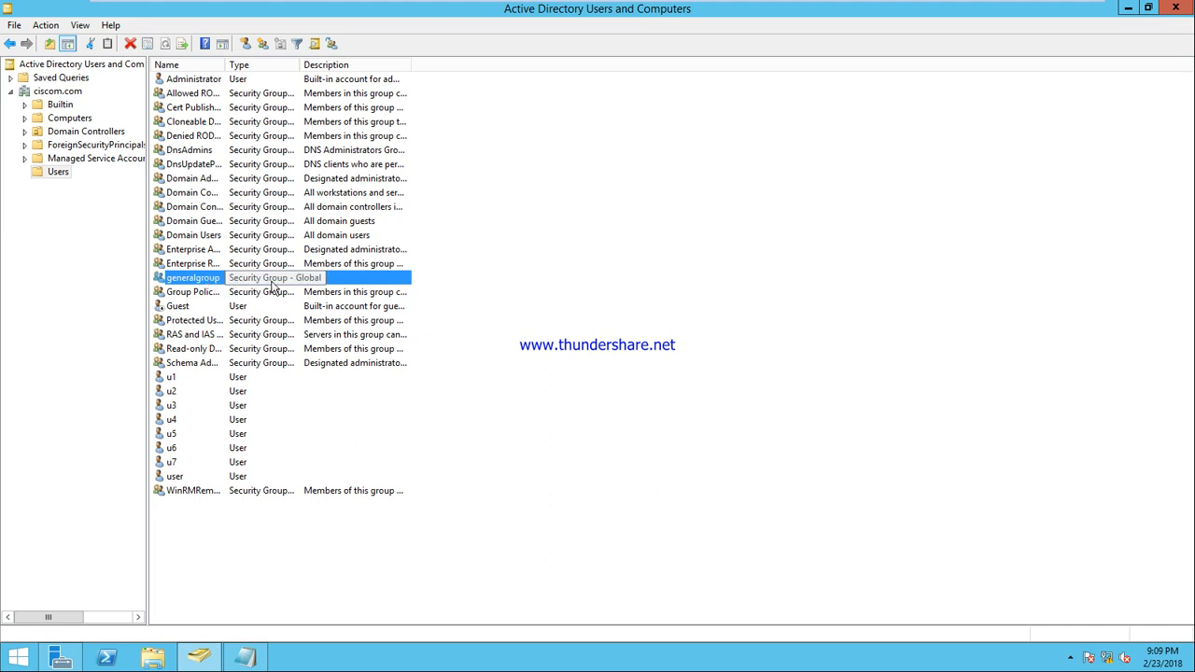
{"action": "right_click", "coordinate": [518, 125]}
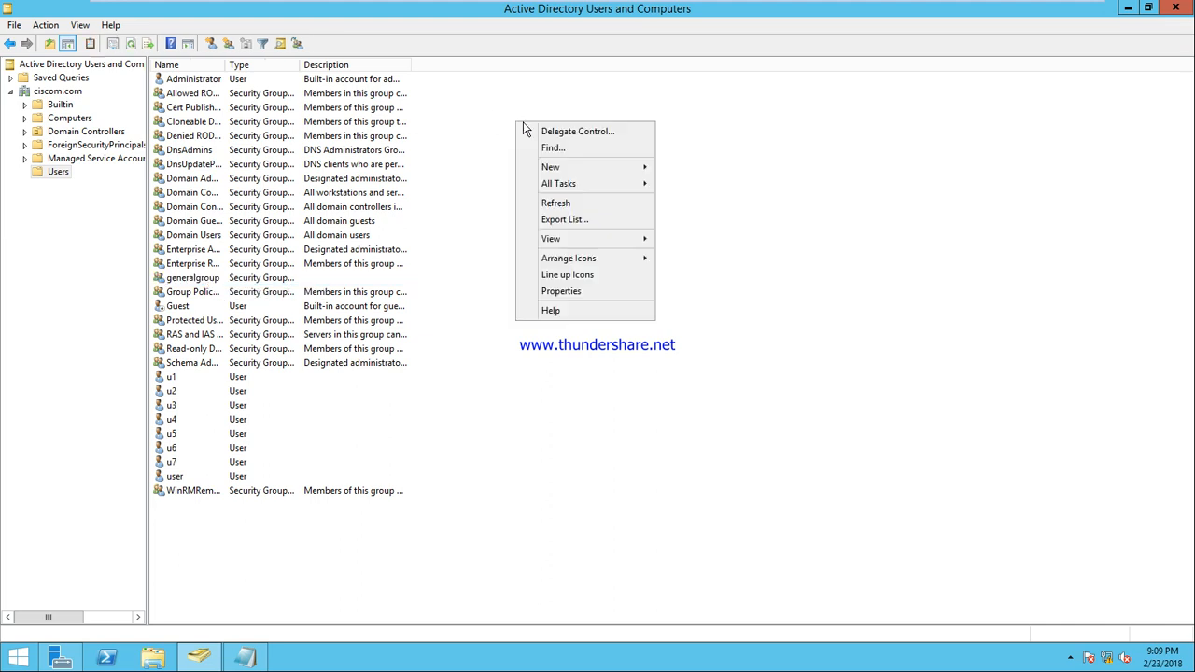
{"action": "mouse_move", "coordinate": [641, 170]}
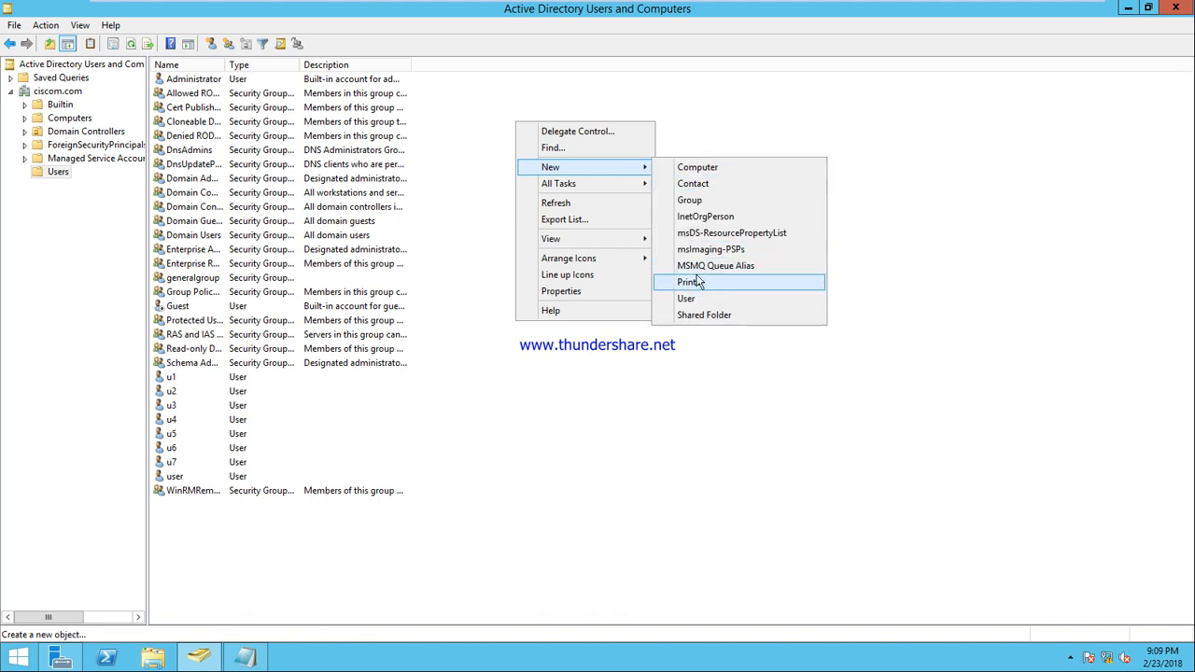
{"action": "left_click", "coordinate": [696, 200]}
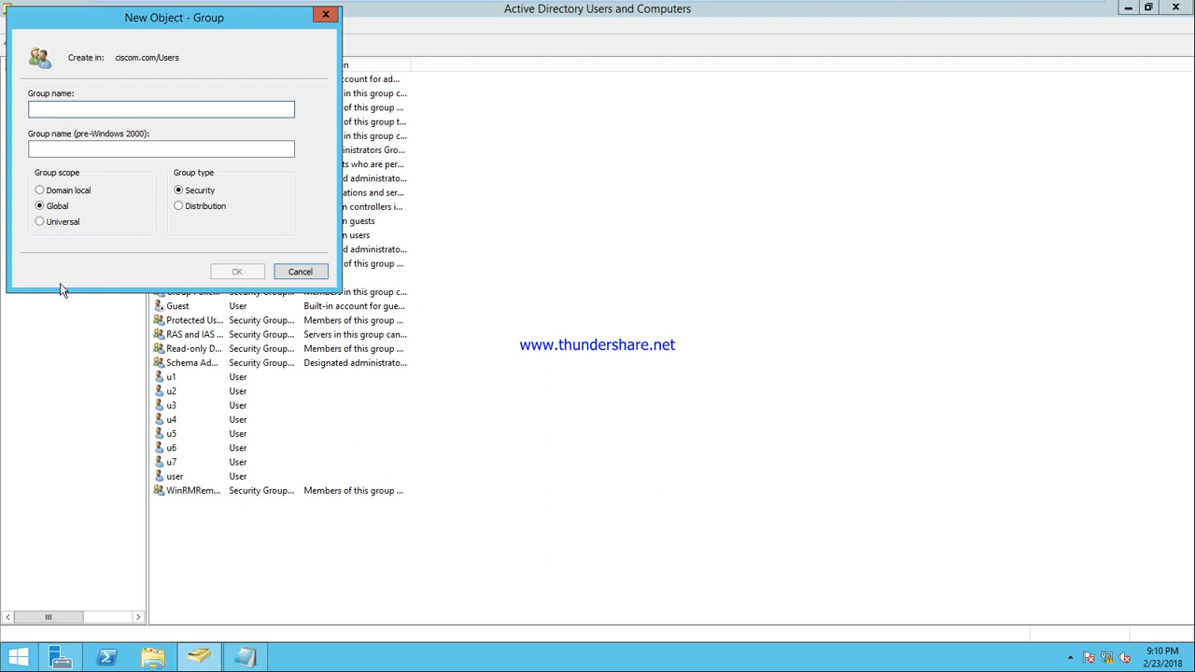
{"action": "left_click", "coordinate": [314, 278]}
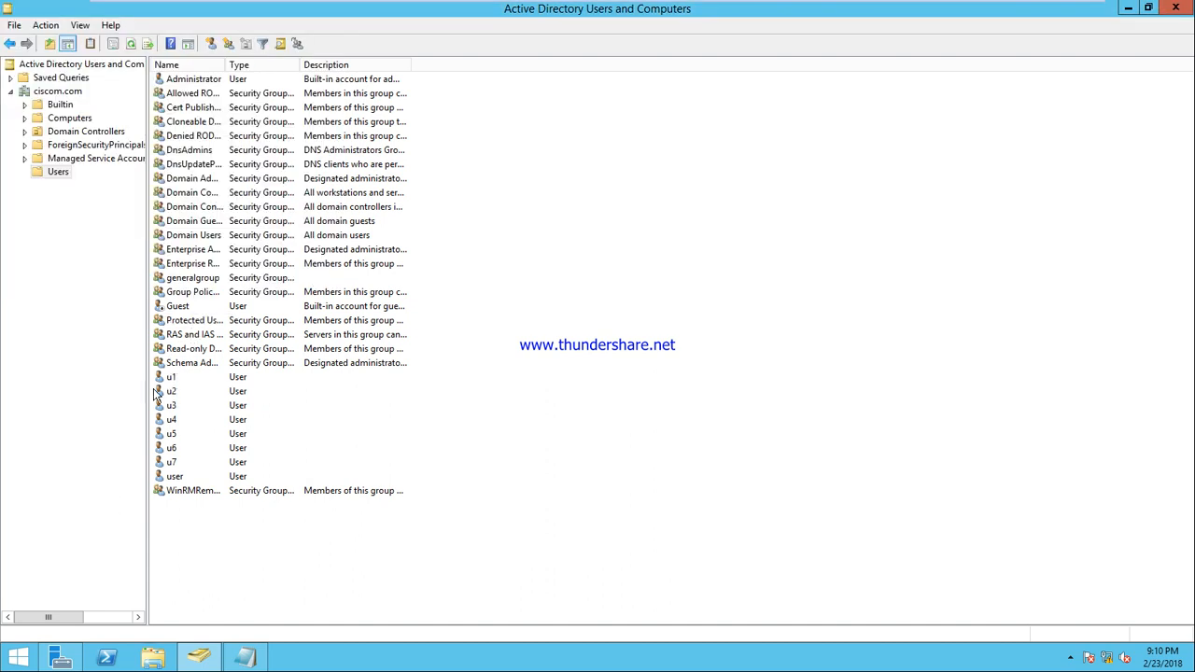
Add user u1 to generalgroup through Add to a group
{"action": "right_click", "coordinate": [171, 379]}
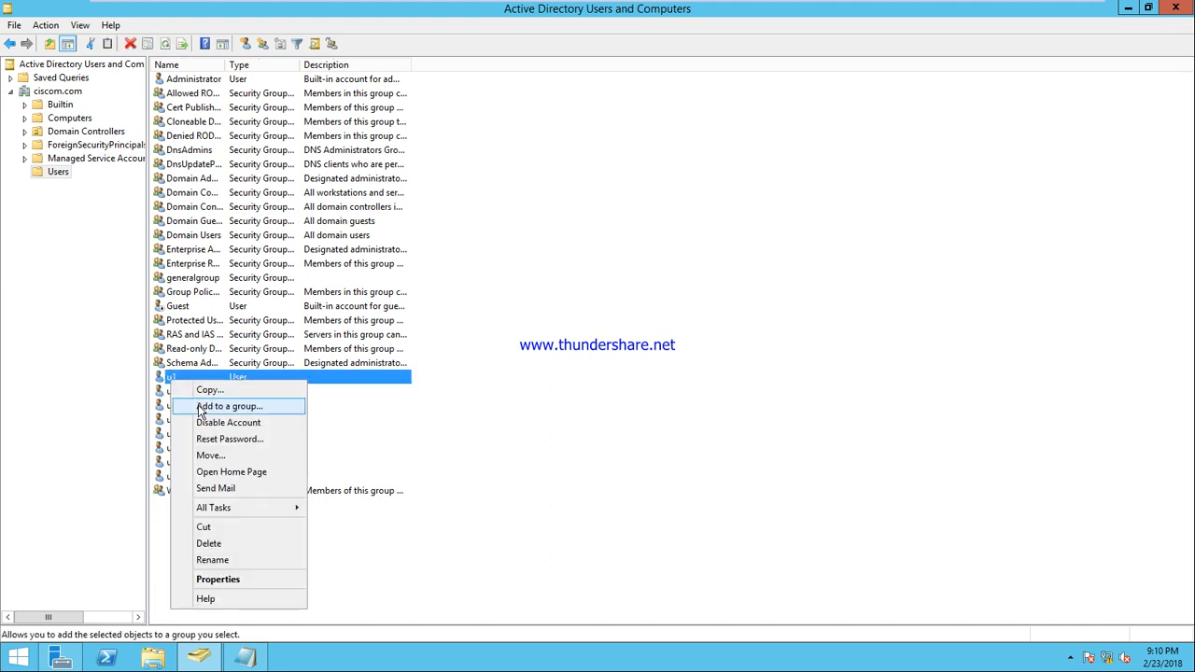
{"action": "left_click", "coordinate": [198, 407]}
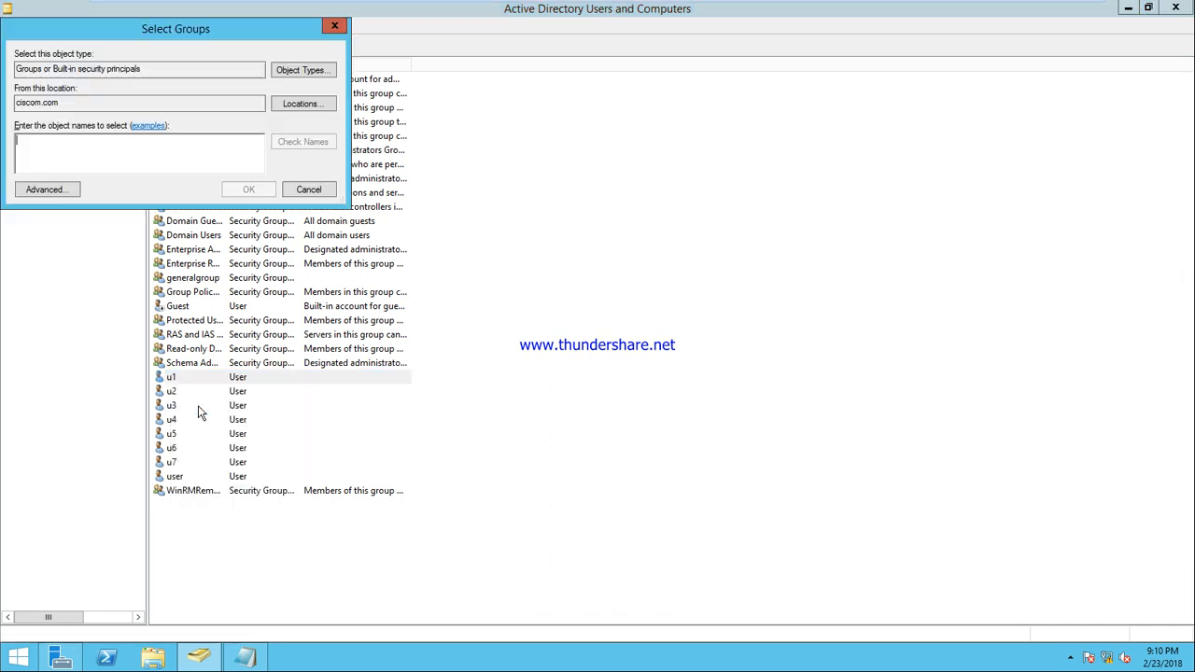
{"action": "type", "text": "general"}
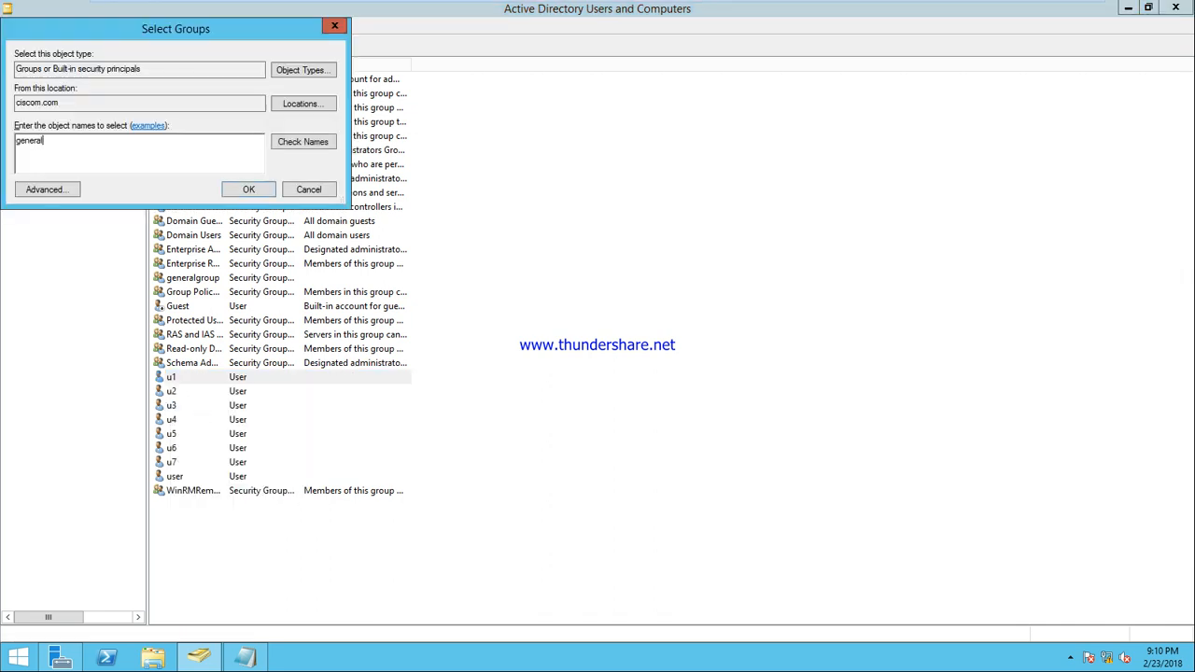
{"action": "left_click", "coordinate": [305, 146]}
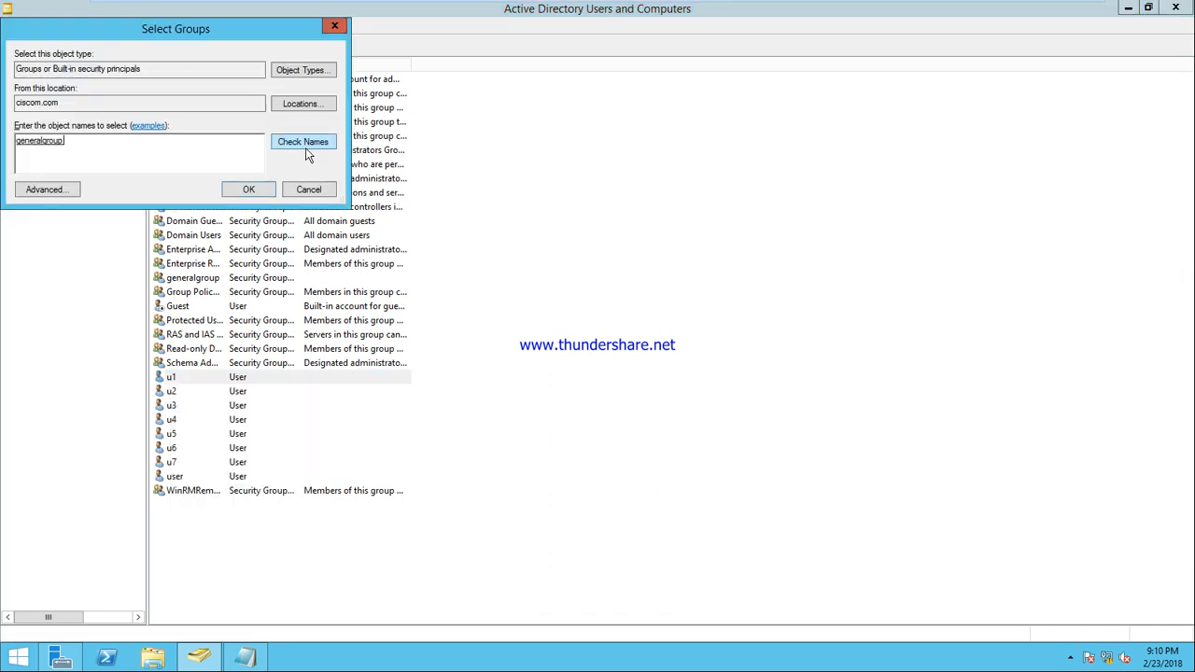
{"action": "left_click", "coordinate": [250, 191]}
{"action": "left_click", "coordinate": [701, 389]}
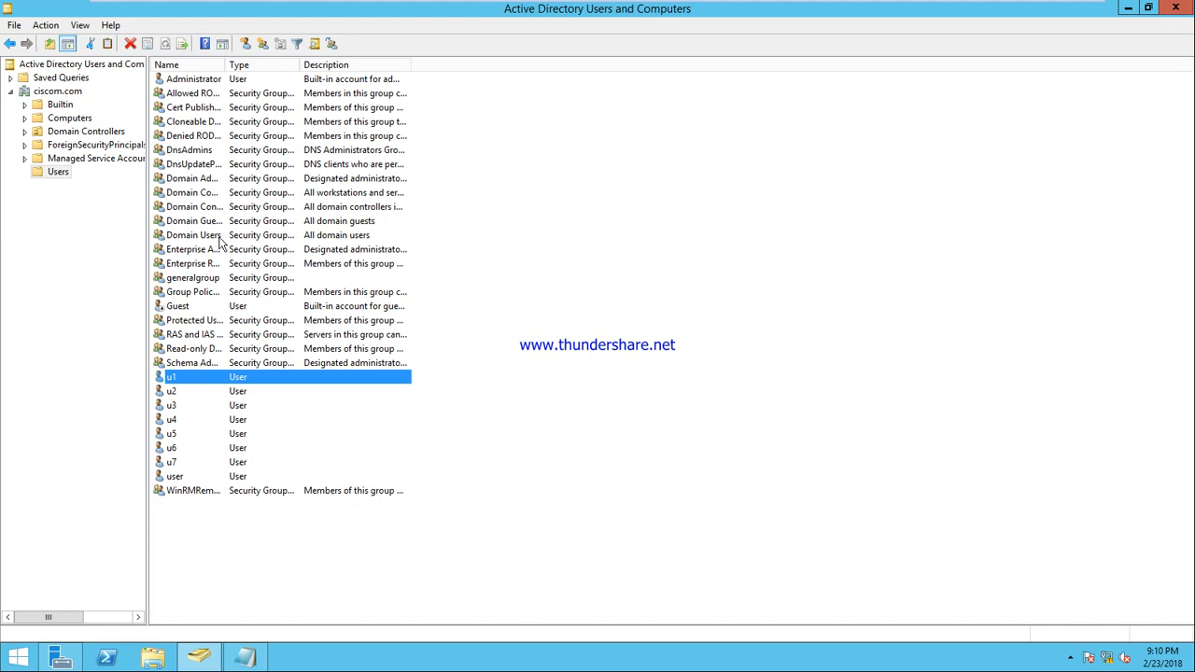
Check generalgroup's Members tab shows u1, then cancel the properties
{"action": "right_click", "coordinate": [198, 280]}
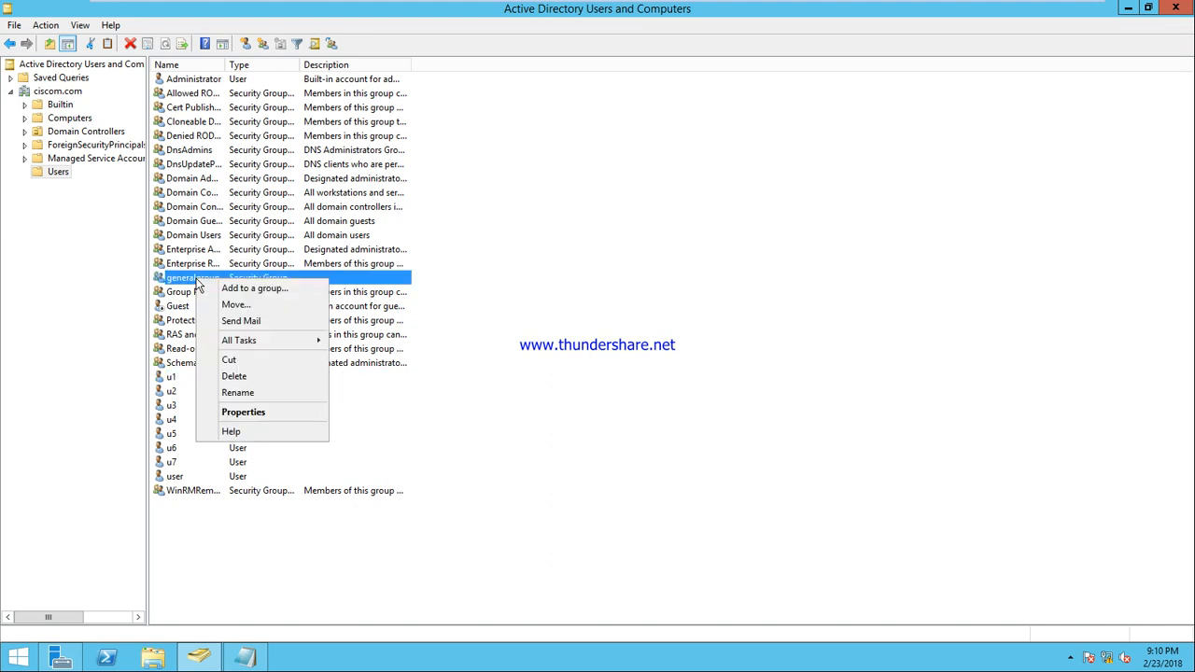
{"action": "left_click", "coordinate": [266, 410]}
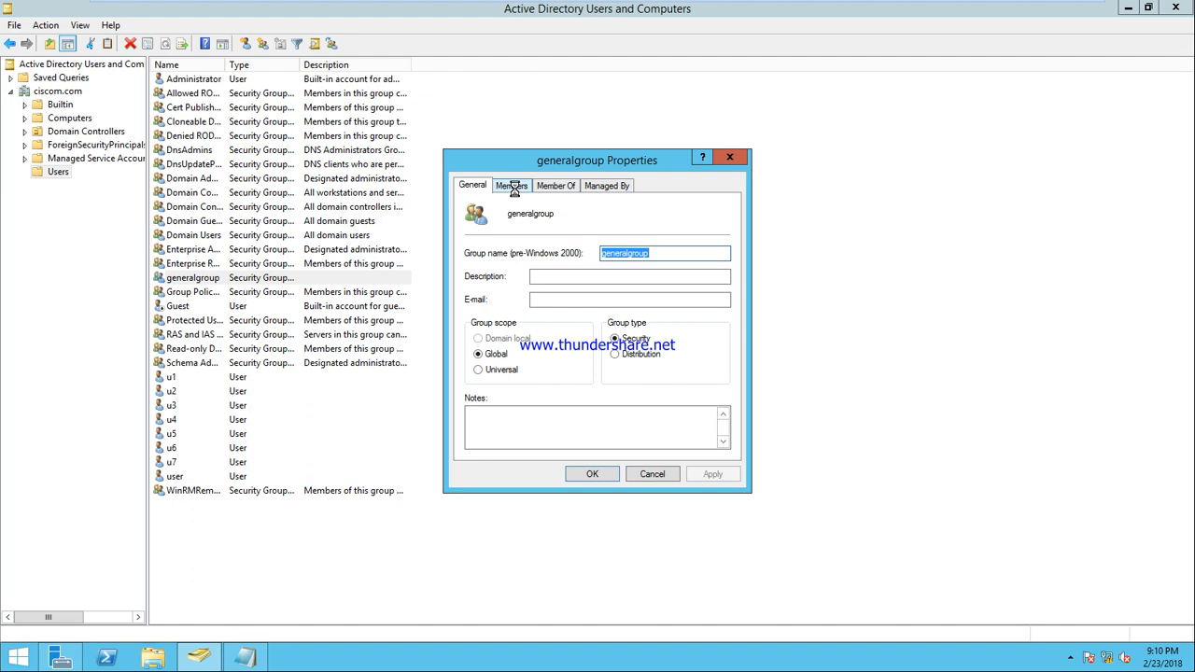
{"action": "left_click", "coordinate": [514, 187]}
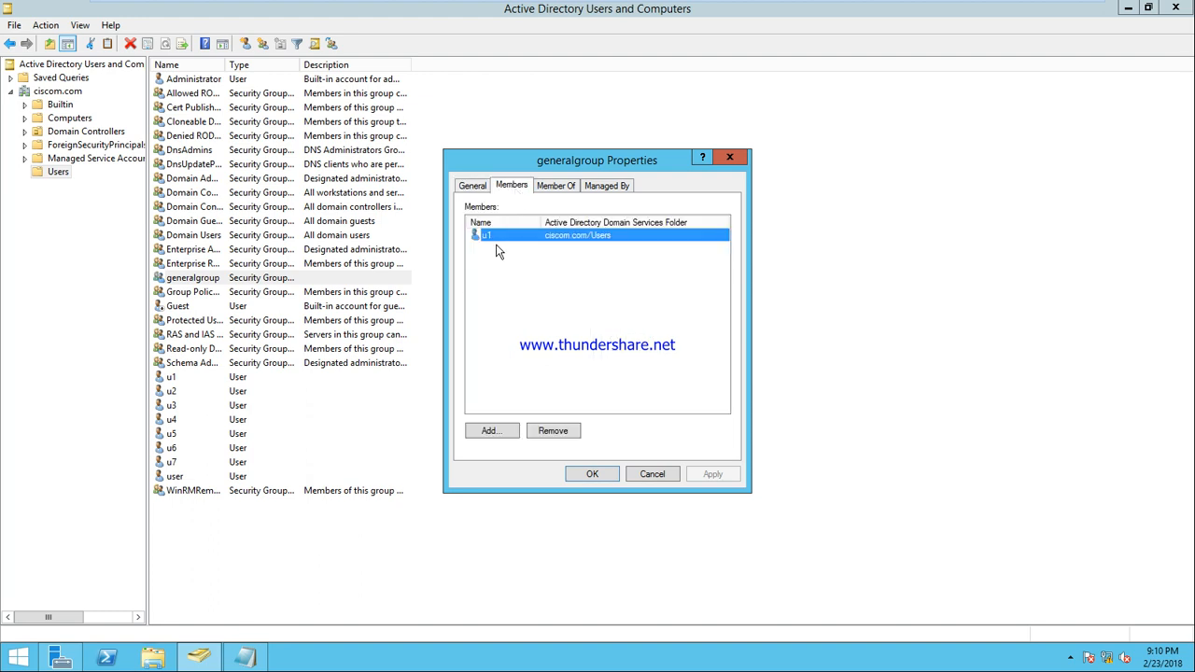
{"action": "left_click", "coordinate": [648, 472]}
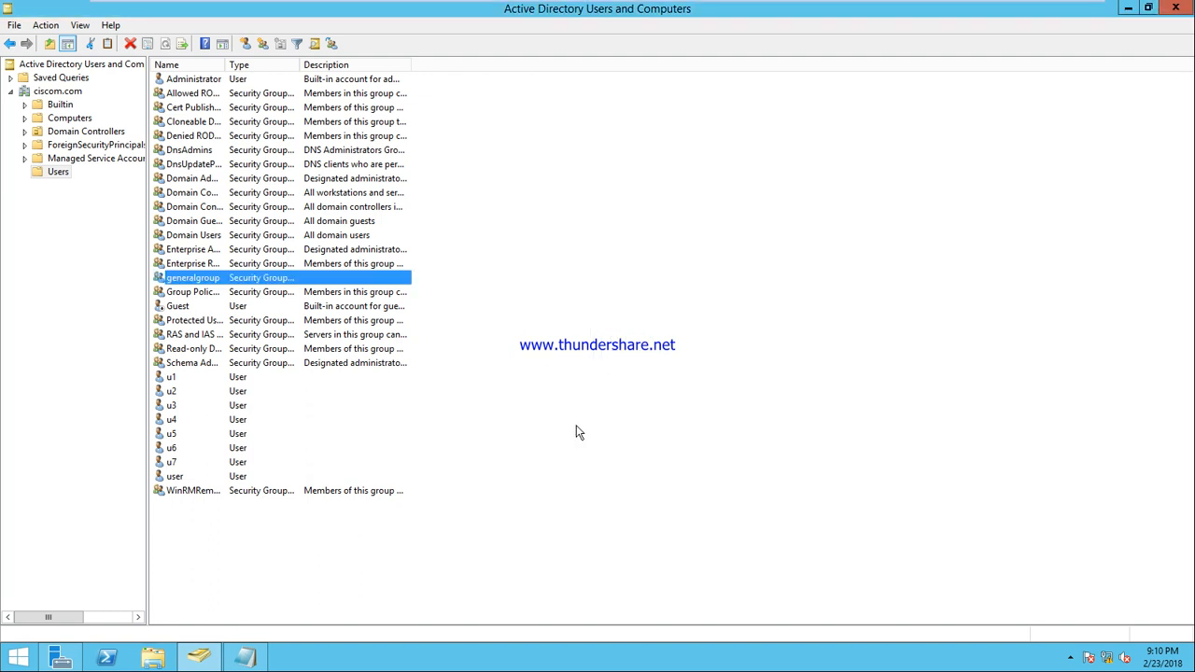
Add users u2 through u7 to generalgroup in one multi-selection
{"action": "left_click", "coordinate": [172, 392], "text": "ctrl"}
{"action": "left_click", "coordinate": [173, 406], "text": "ctrl"}
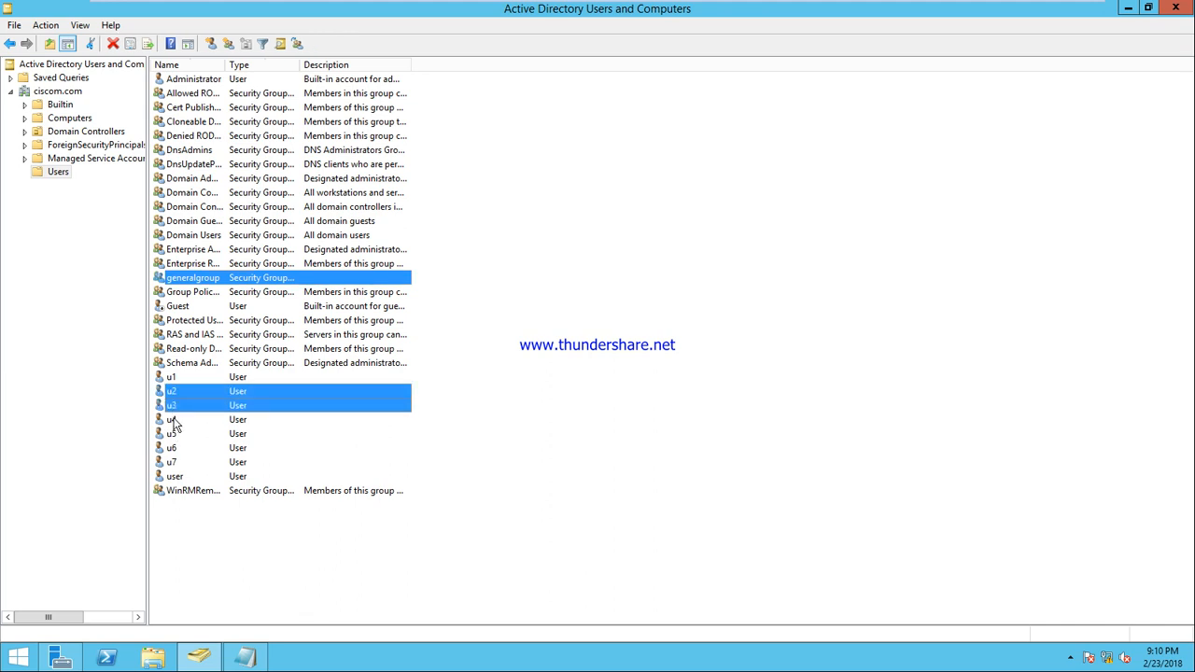
{"action": "left_click", "coordinate": [174, 421], "text": "ctrl"}
{"action": "left_click", "coordinate": [174, 435], "text": "ctrl"}
{"action": "left_click", "coordinate": [175, 449], "text": "ctrl"}
{"action": "left_click", "coordinate": [176, 462], "text": "ctrl"}
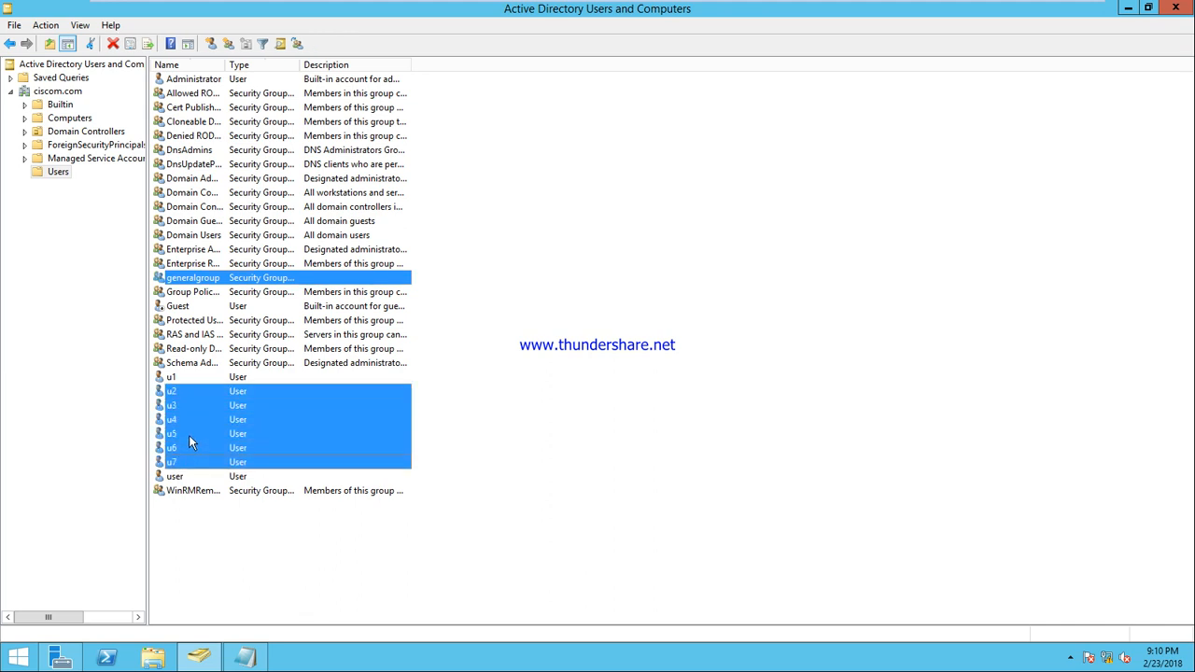
{"action": "right_click", "coordinate": [186, 404]}
{"action": "left_click", "coordinate": [241, 416]}
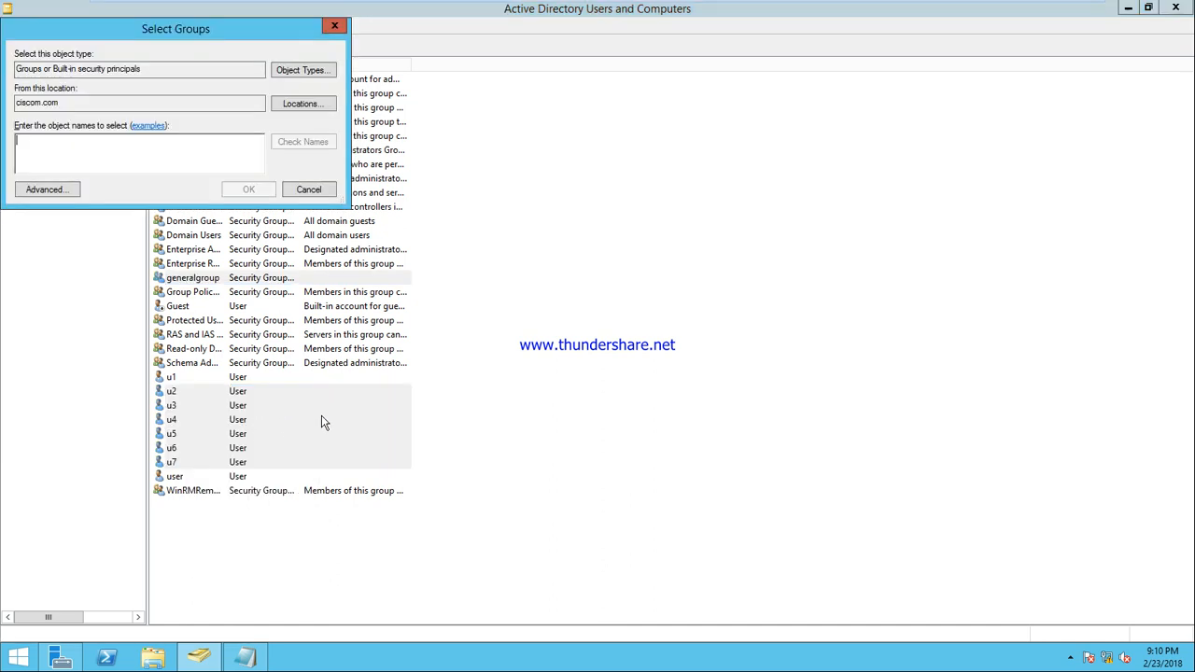
{"action": "type", "text": "gene"}
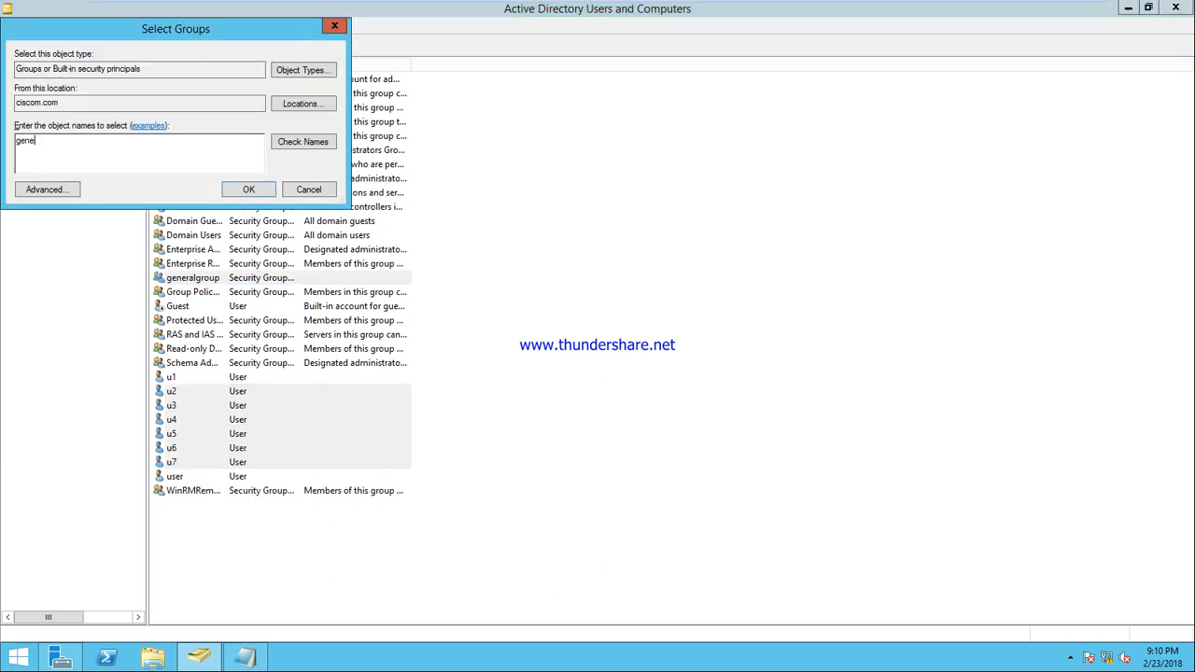
{"action": "type", "text": "ral"}
{"action": "left_click", "coordinate": [301, 142]}
{"action": "left_click", "coordinate": [252, 188]}
{"action": "left_click", "coordinate": [698, 383]}
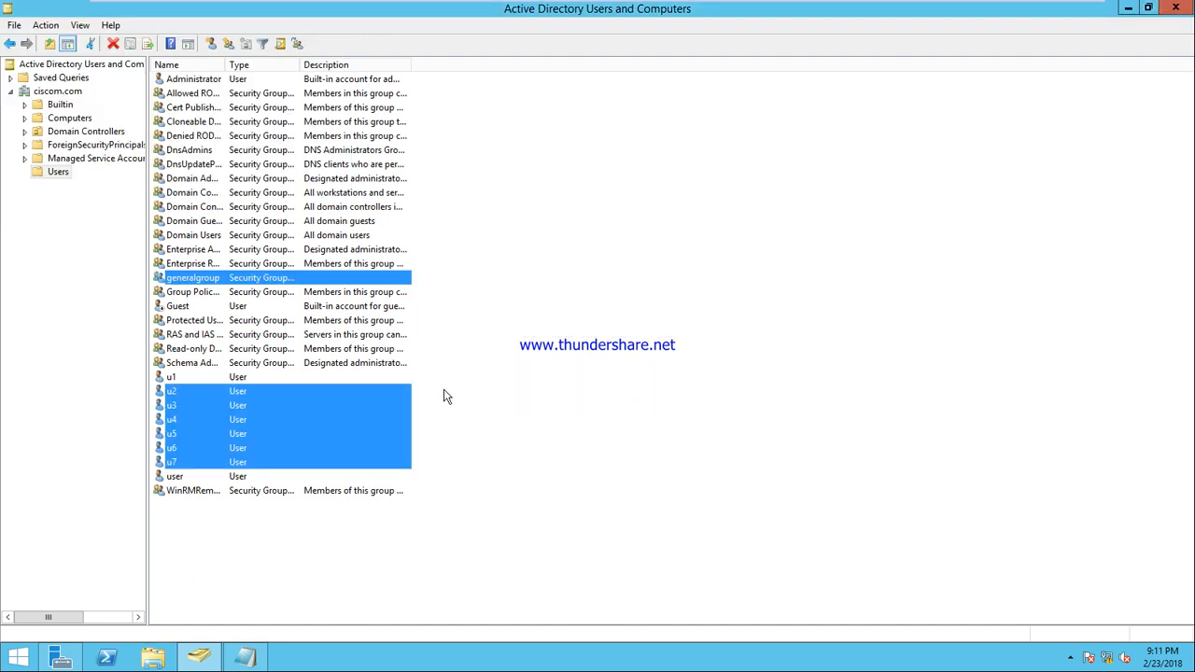
Remove generalgroup's own entry from its member list and apply the change
{"action": "left_click", "coordinate": [418, 340]}
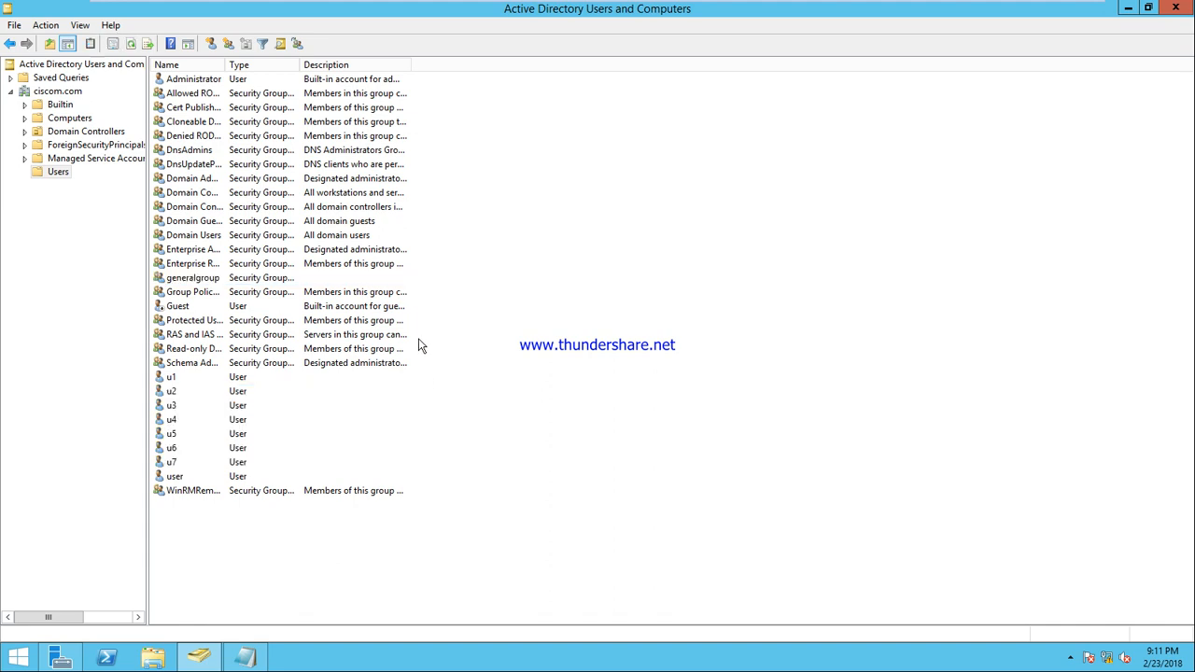
{"action": "left_click", "coordinate": [199, 280]}
{"action": "right_click", "coordinate": [199, 284]}
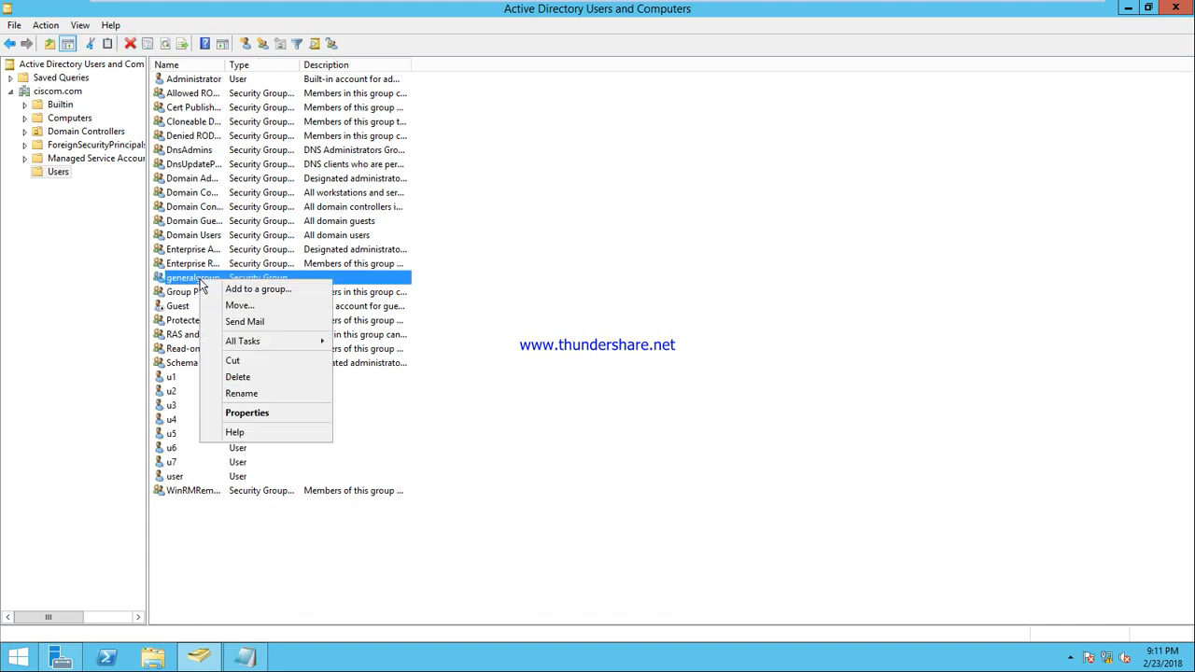
{"action": "left_click", "coordinate": [273, 417]}
{"action": "left_click", "coordinate": [510, 185]}
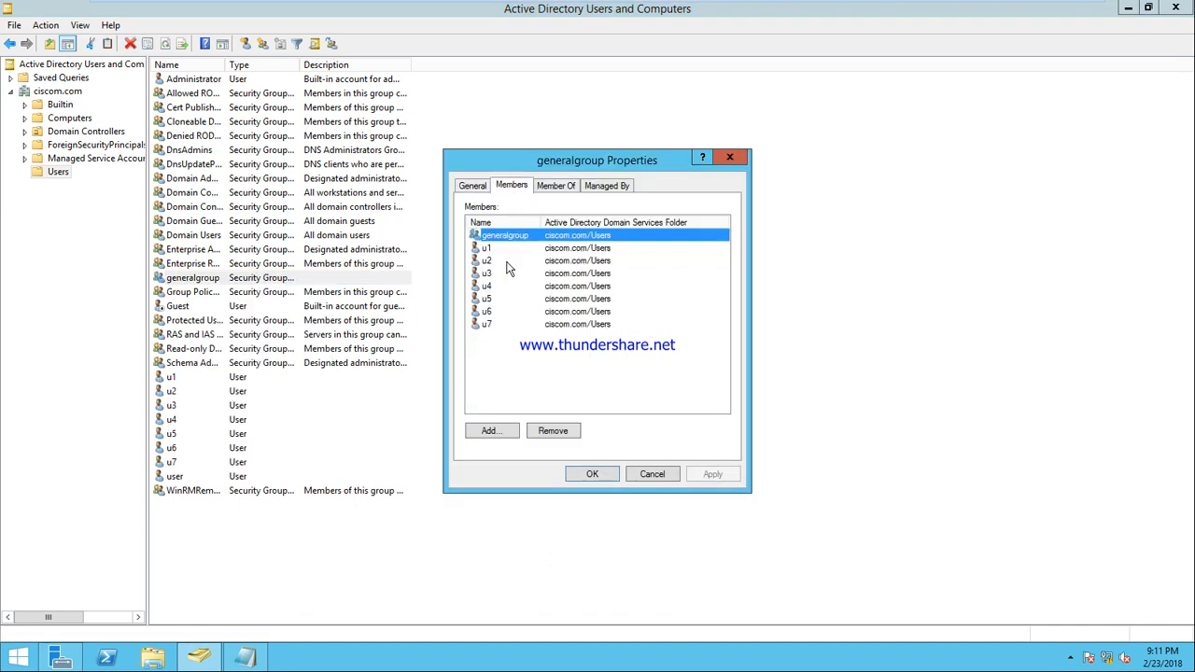
{"action": "left_click", "coordinate": [553, 430]}
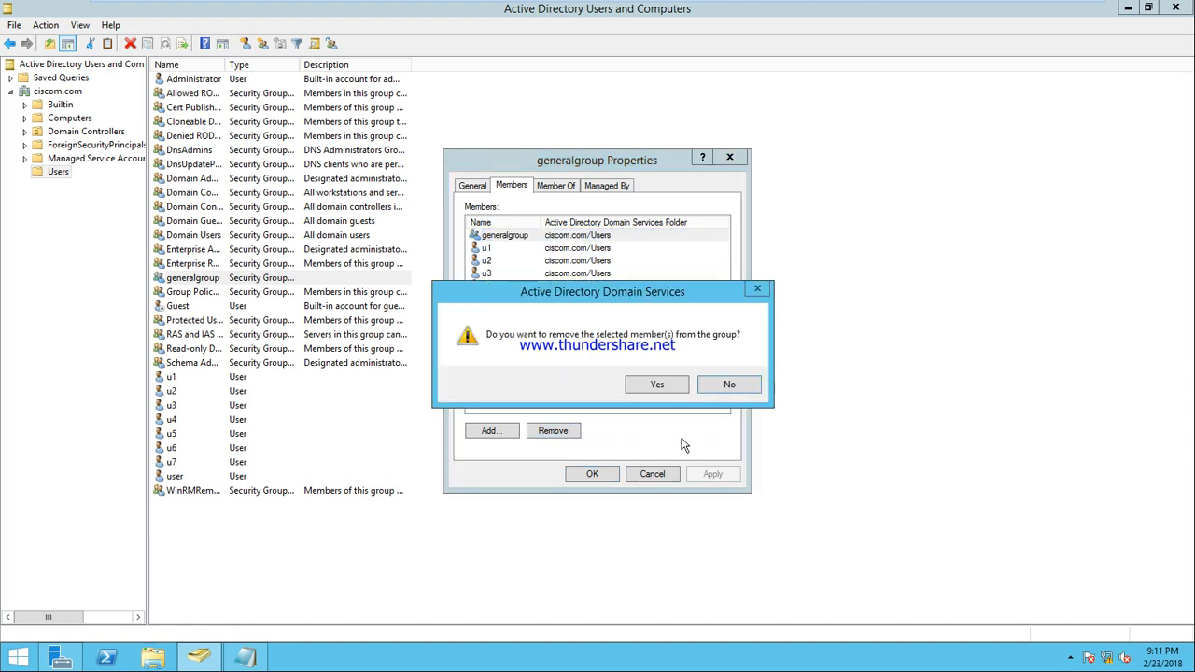
{"action": "left_click", "coordinate": [669, 390]}
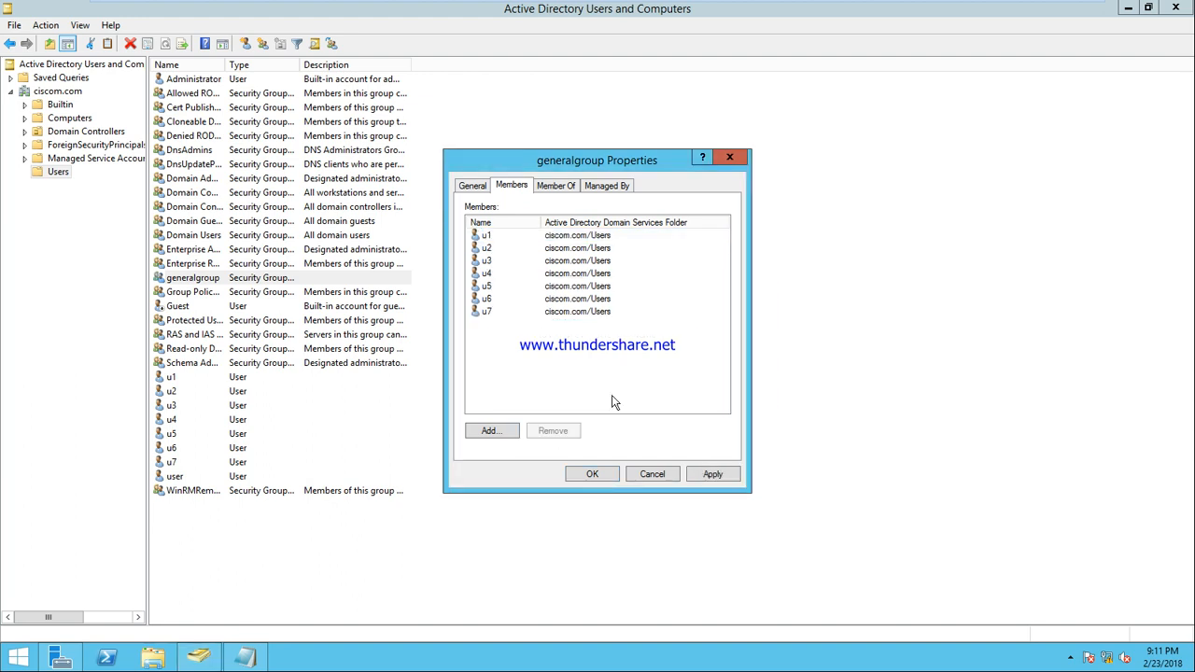
{"action": "left_click", "coordinate": [711, 477]}
{"action": "left_click", "coordinate": [592, 474]}
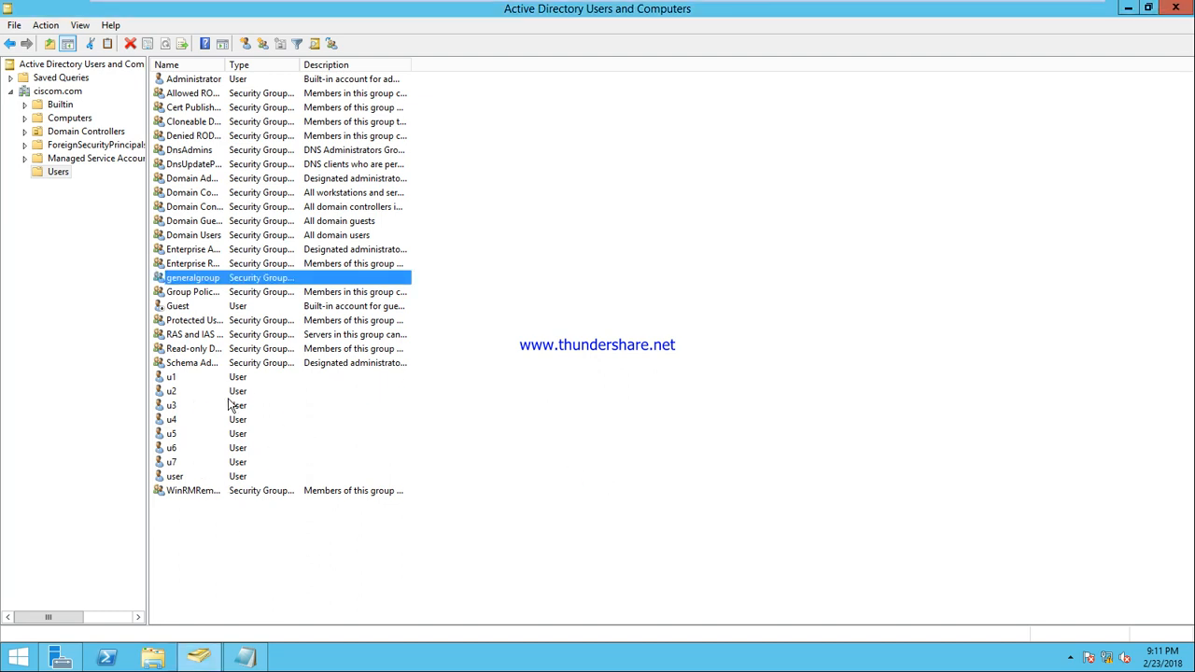
Show the Security tab of the data folder's properties on Local Disk (C:)
{"action": "left_click", "coordinate": [150, 659]}
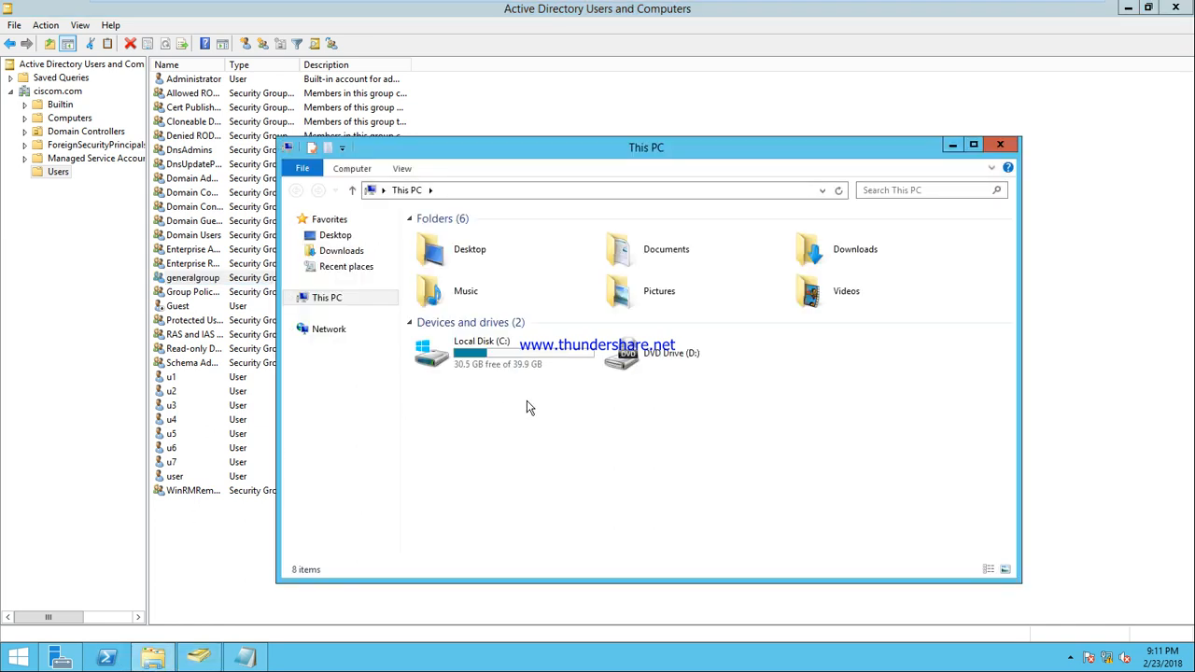
{"action": "double_click", "coordinate": [487, 355]}
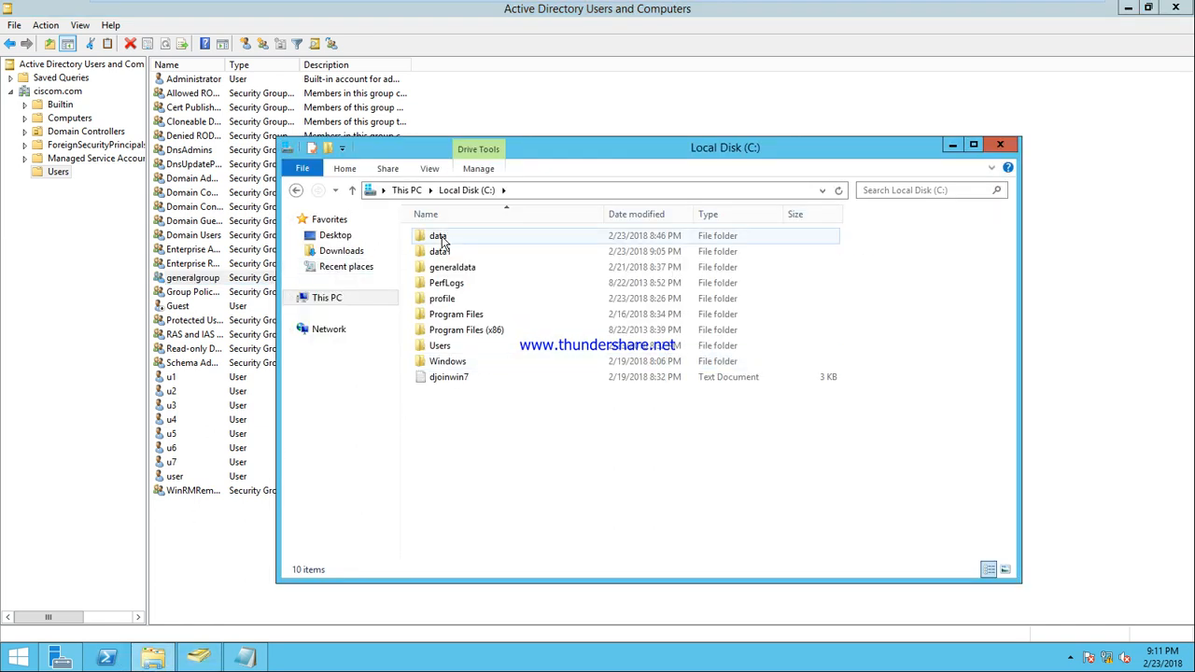
{"action": "double_click", "coordinate": [439, 237]}
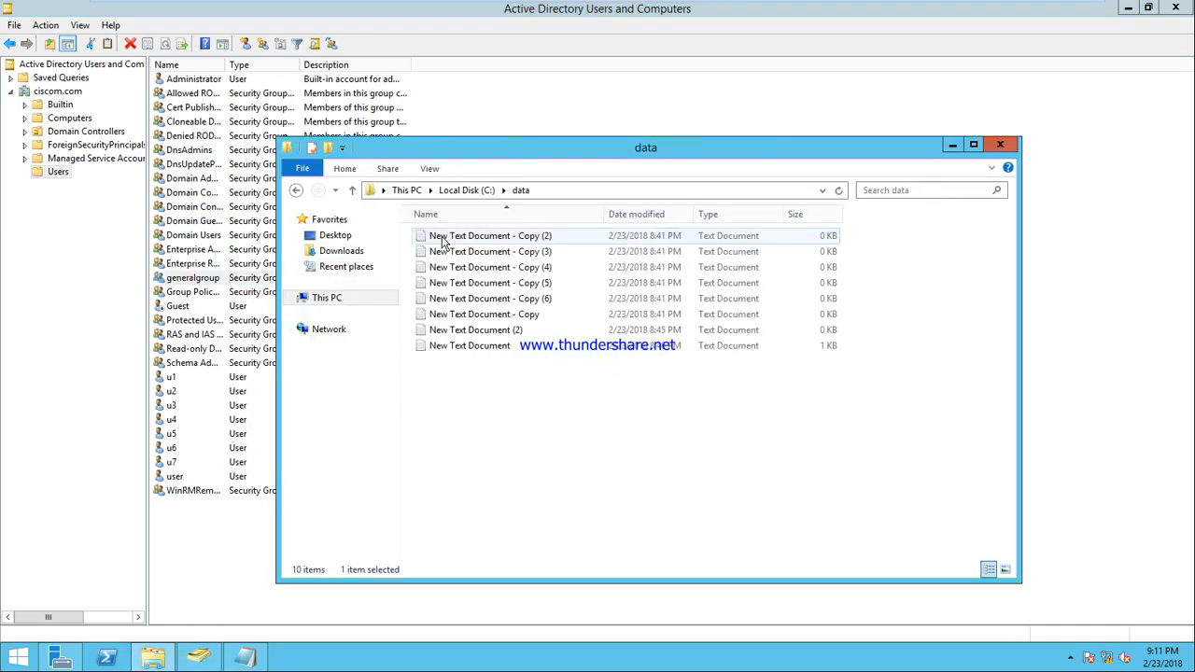
{"action": "left_click", "coordinate": [296, 191]}
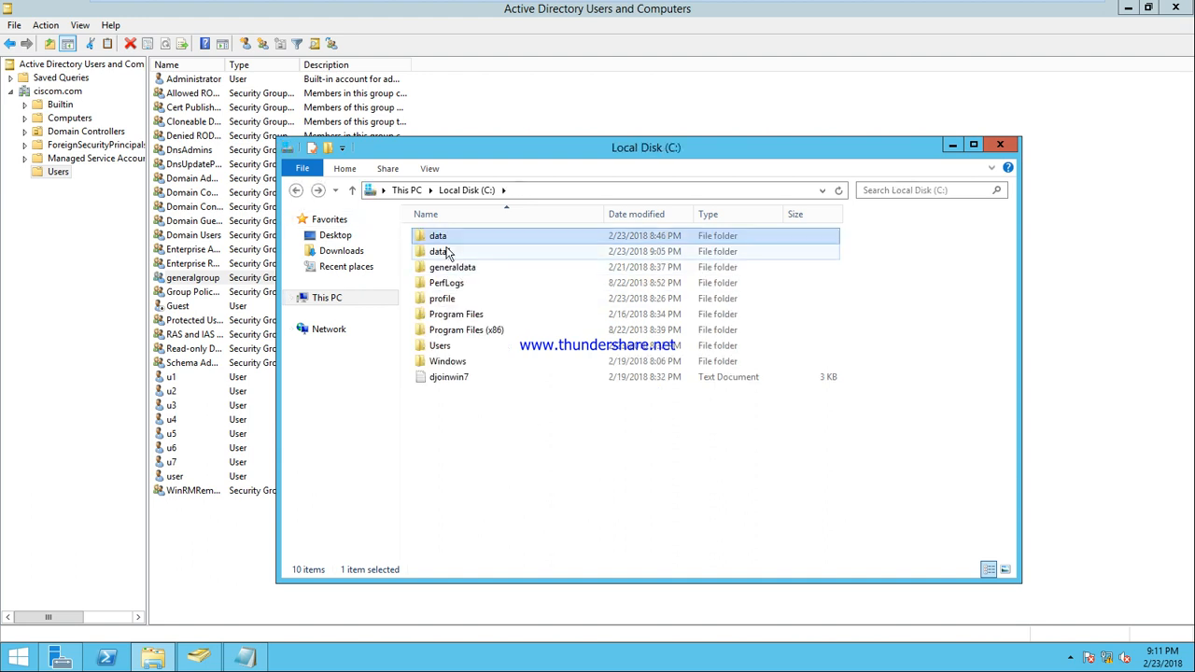
{"action": "right_click", "coordinate": [437, 238]}
{"action": "left_click", "coordinate": [515, 479]}
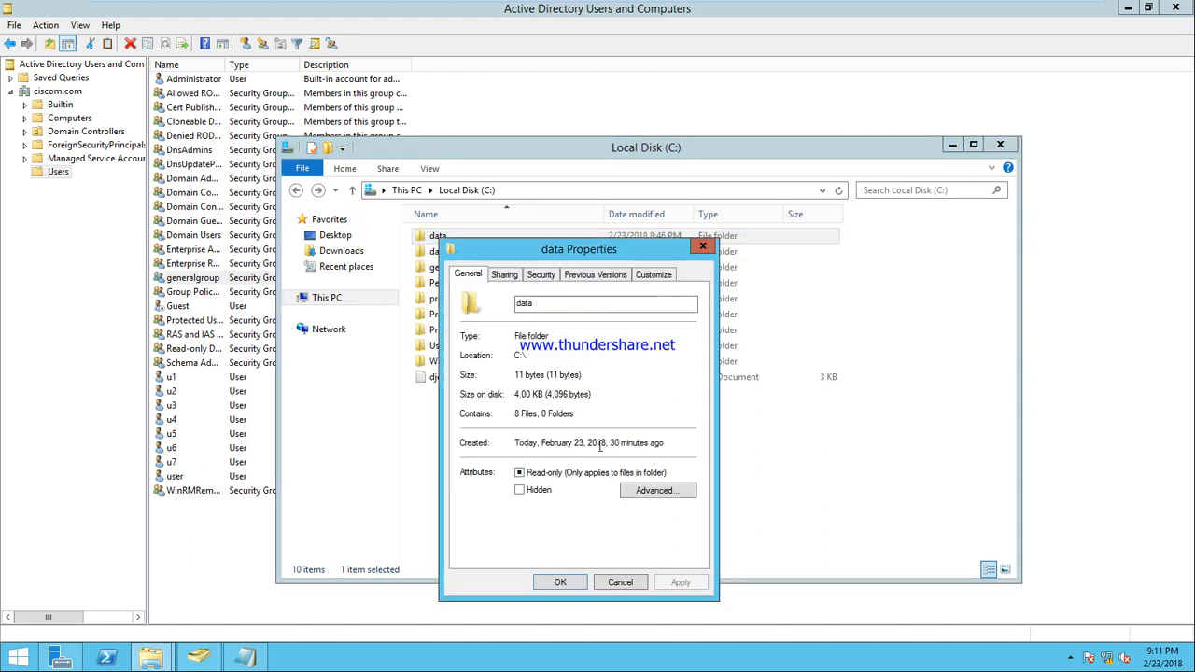
{"action": "left_click", "coordinate": [542, 275]}
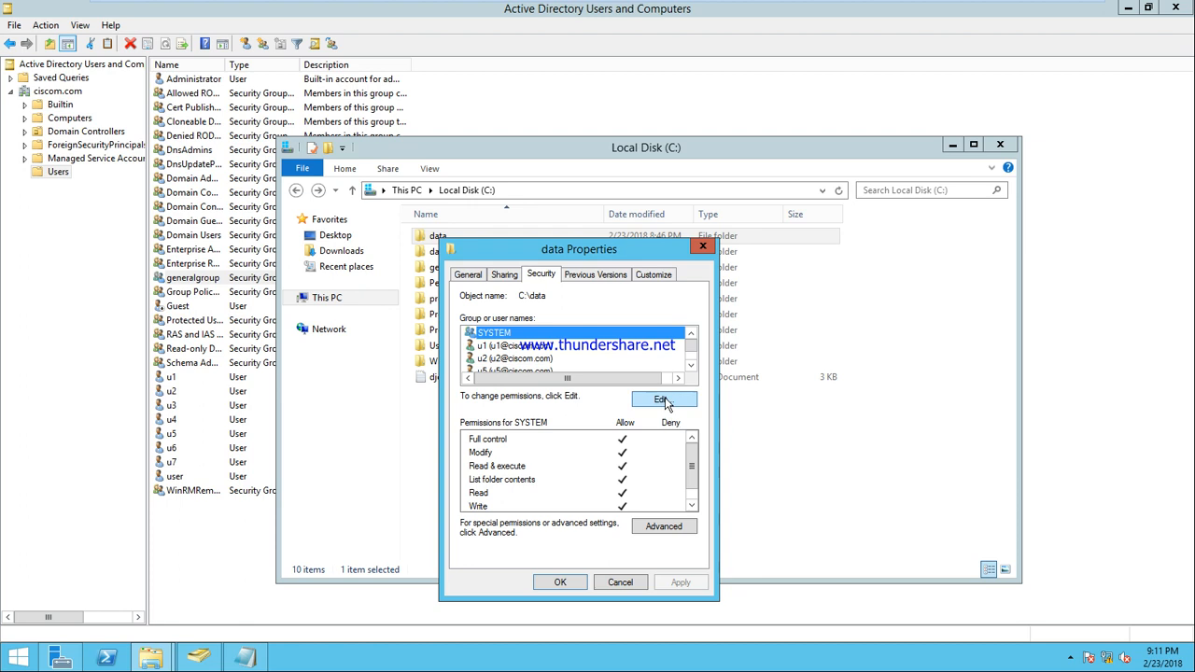
Stage generalgroup in the data folder's permissions, then discard the changes and cancel
{"action": "left_click", "coordinate": [663, 399]}
{"action": "left_click", "coordinate": [632, 477]}
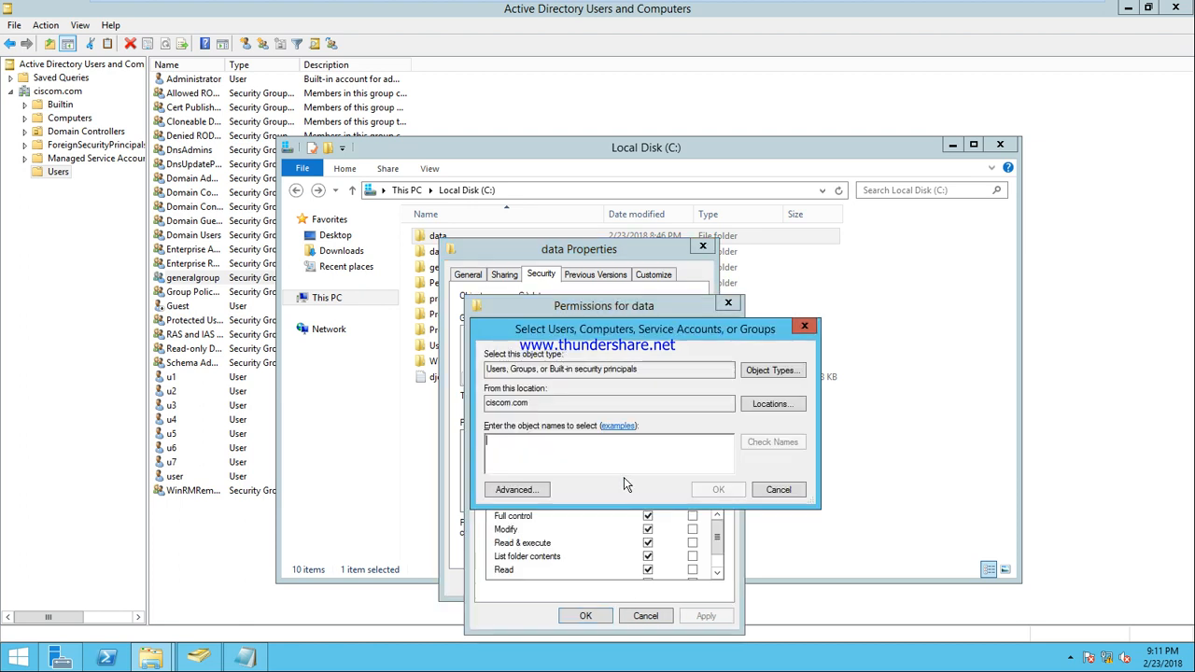
{"action": "type", "text": "gmera"}
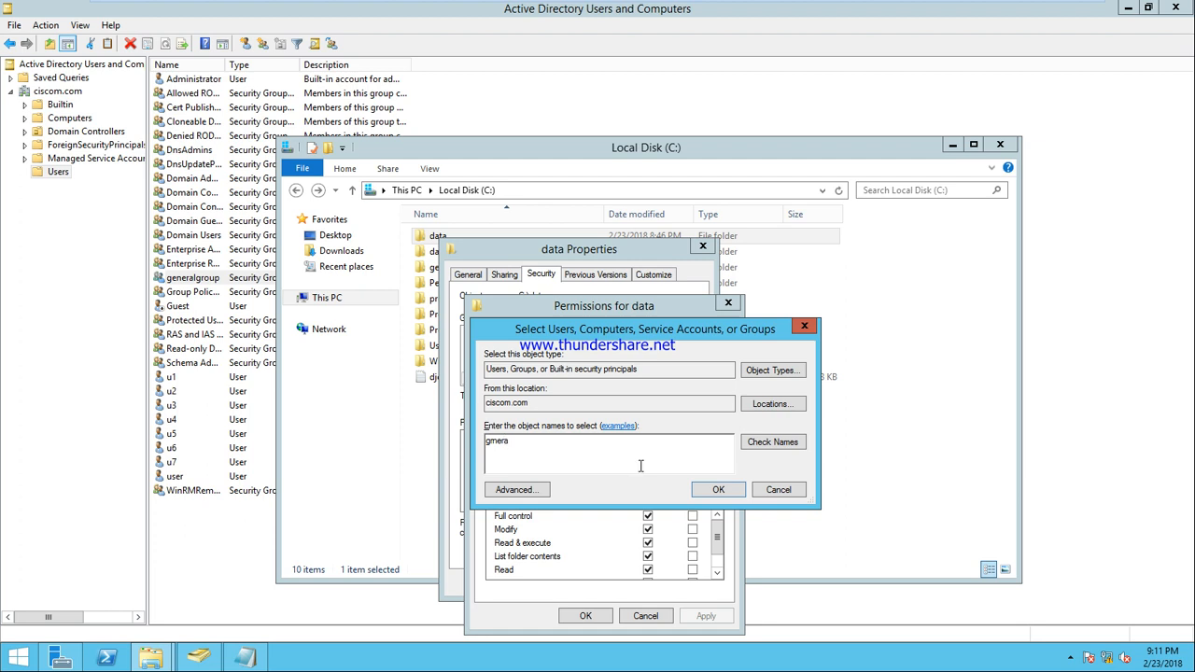
{"action": "key", "text": "BackSpace"}
{"action": "key", "text": "BackSpace"}
{"action": "key", "text": "BackSpace"}
{"action": "type", "text": "eneral"}
{"action": "left_click", "coordinate": [784, 445]}
{"action": "left_click", "coordinate": [718, 491]}
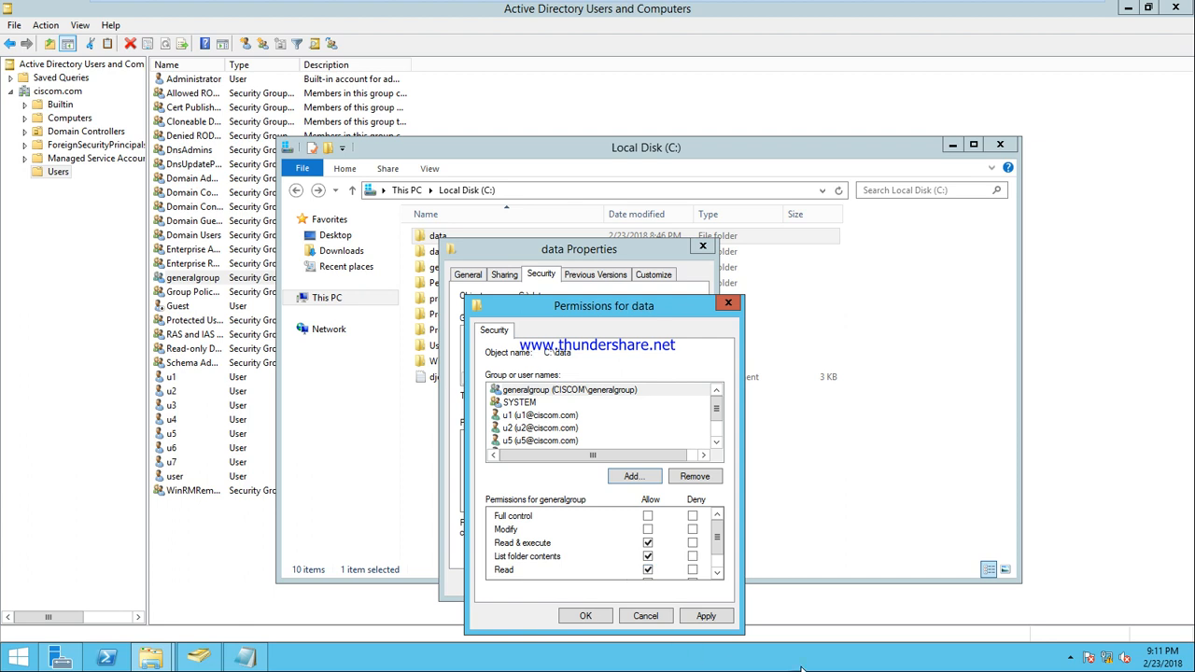
{"action": "left_click", "coordinate": [662, 616]}
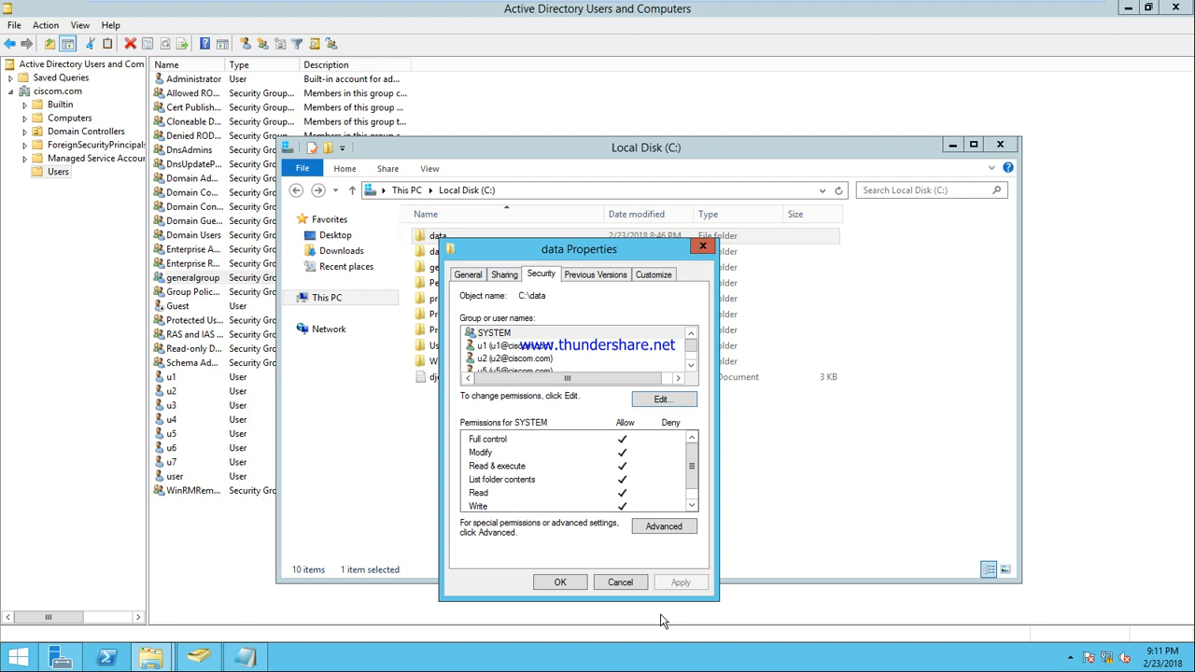
{"action": "left_click", "coordinate": [617, 584]}
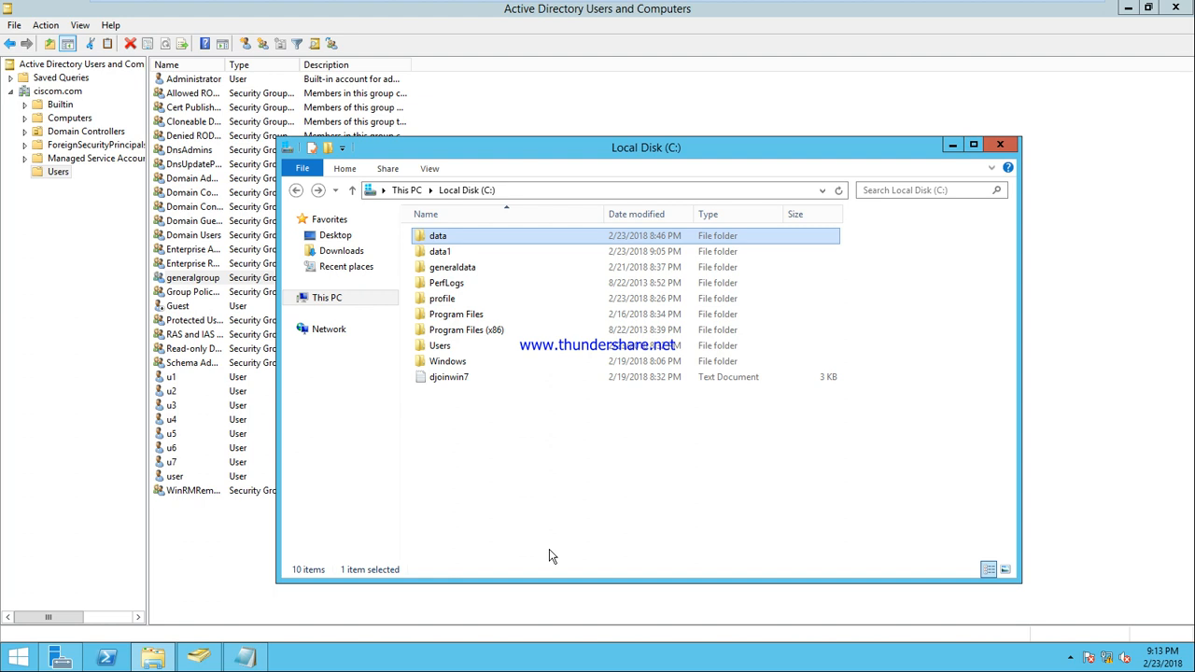
Close the Local Disk (C:) Explorer window, revealing Active Directory Users and Computers
{"action": "left_click", "coordinate": [998, 146]}
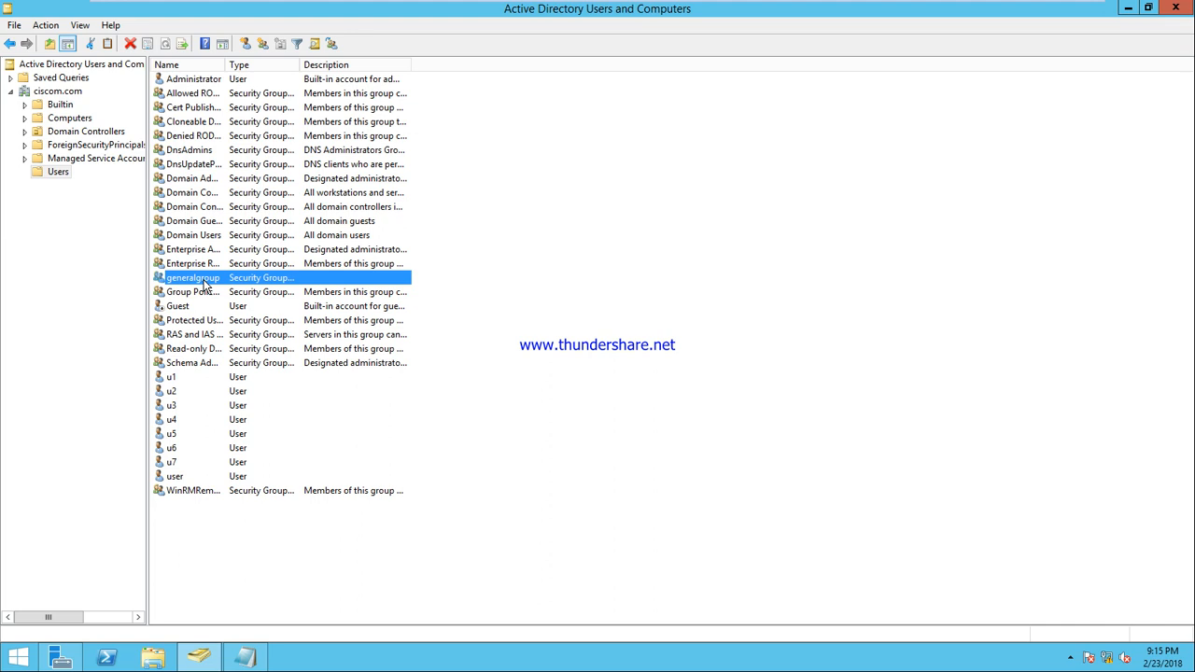
{"action": "right_click", "coordinate": [205, 285]}
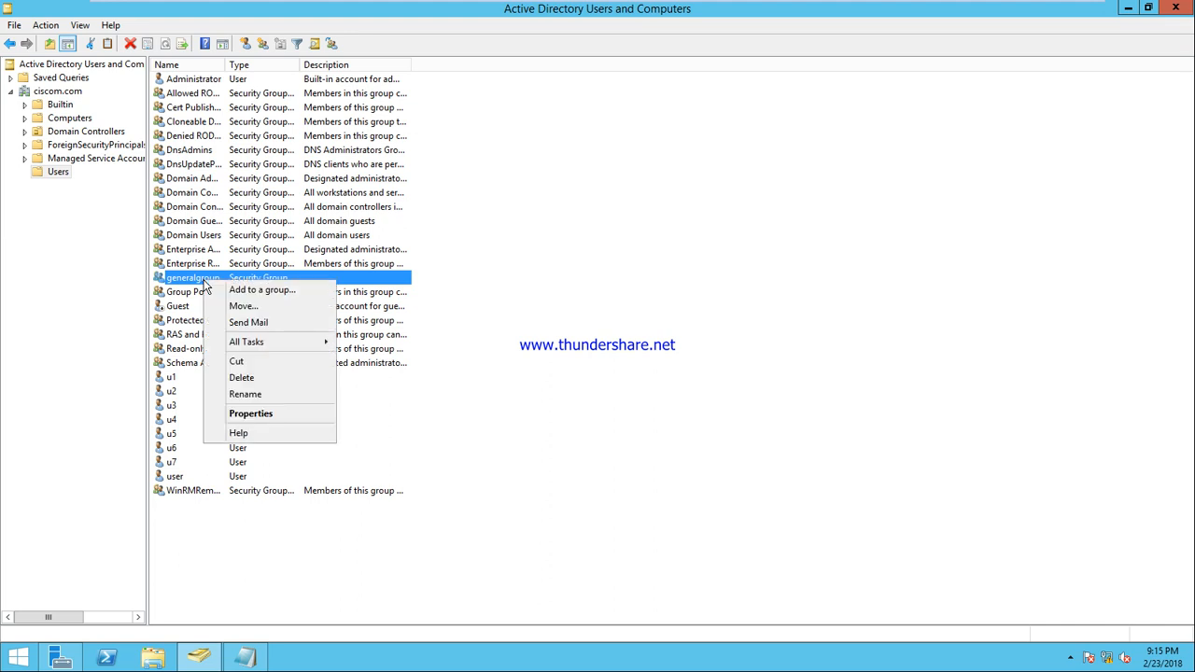
{"action": "left_click", "coordinate": [280, 414]}
{"action": "left_click", "coordinate": [519, 187]}
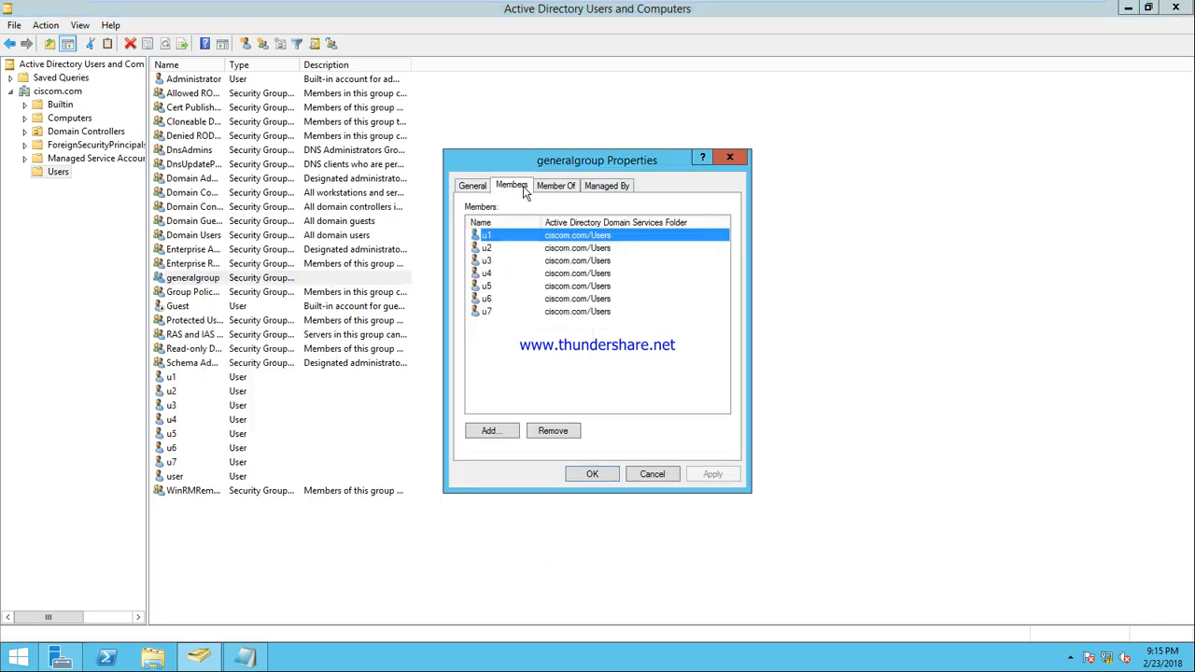
{"action": "left_click", "coordinate": [493, 314]}
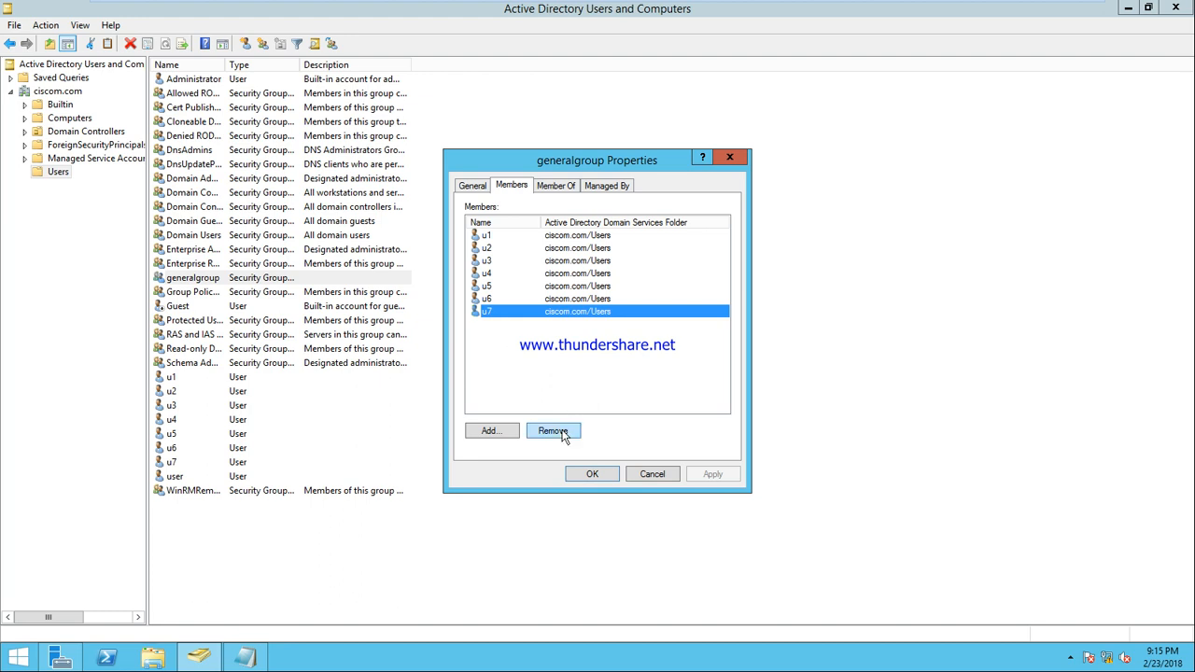
{"action": "left_click", "coordinate": [564, 432]}
{"action": "left_click", "coordinate": [658, 385]}
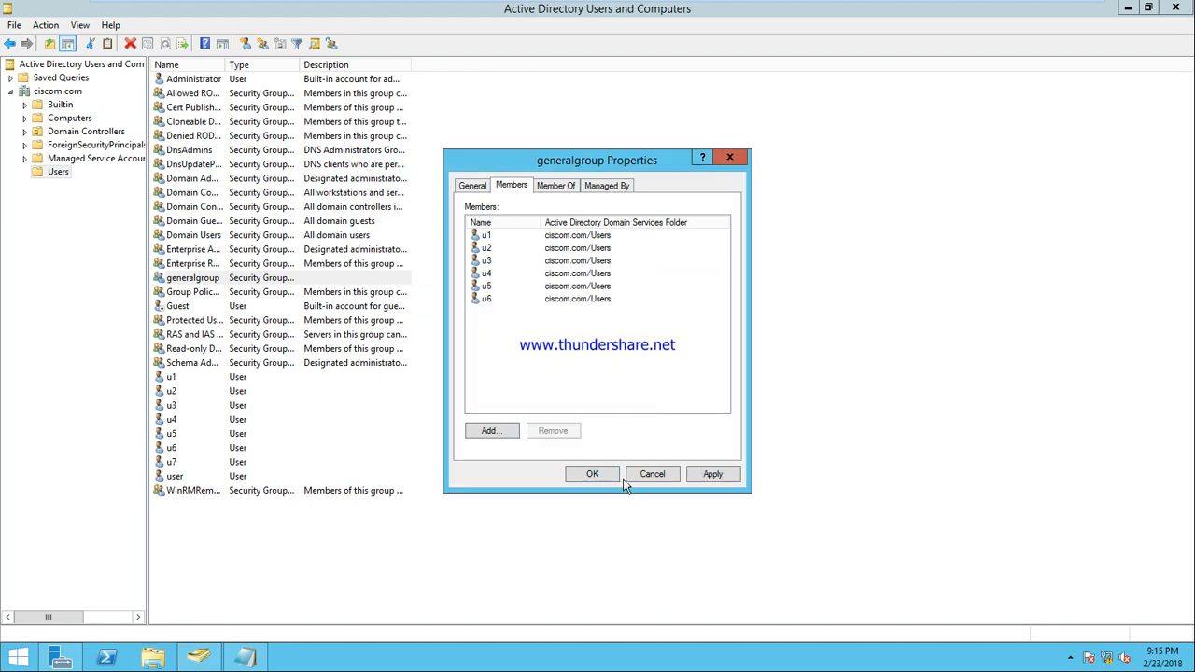
{"action": "left_click", "coordinate": [671, 478]}
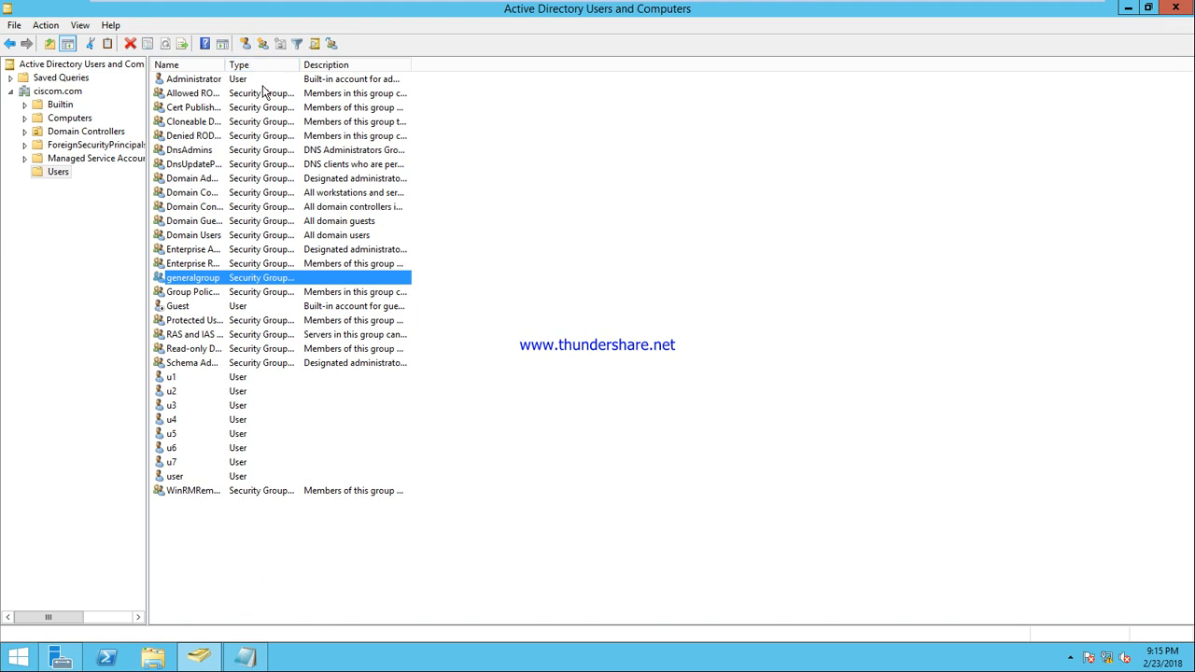
Create a new group named sales in the Users container
{"action": "left_click", "coordinate": [244, 44]}
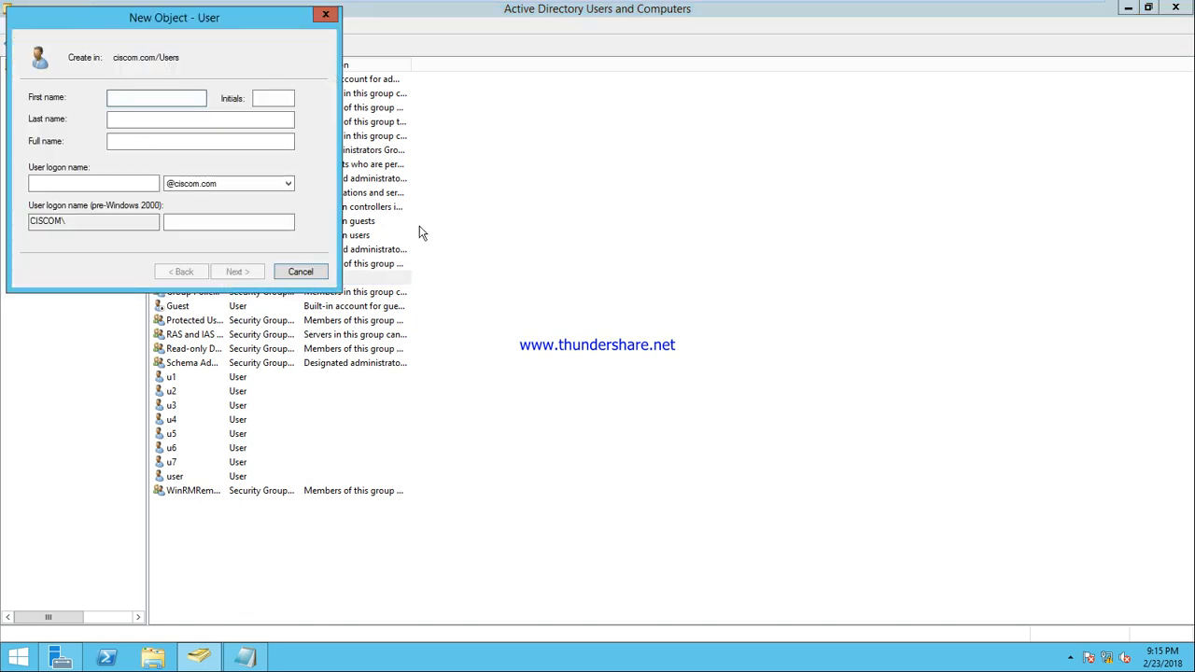
{"action": "left_click", "coordinate": [304, 274]}
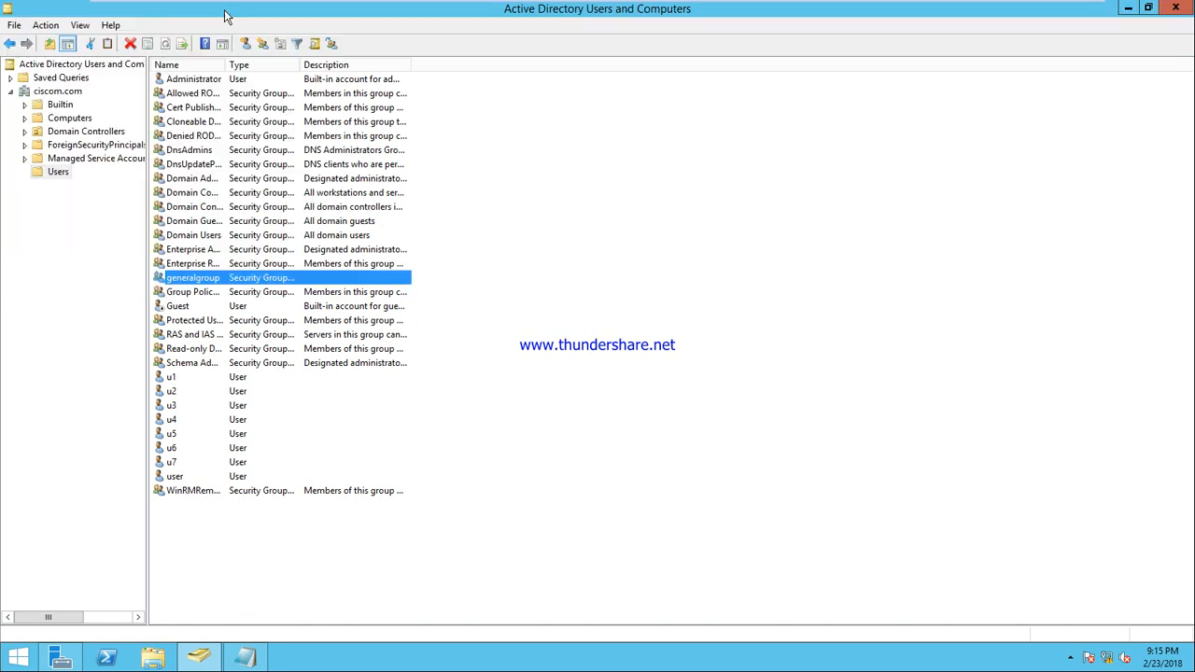
{"action": "left_click", "coordinate": [262, 44]}
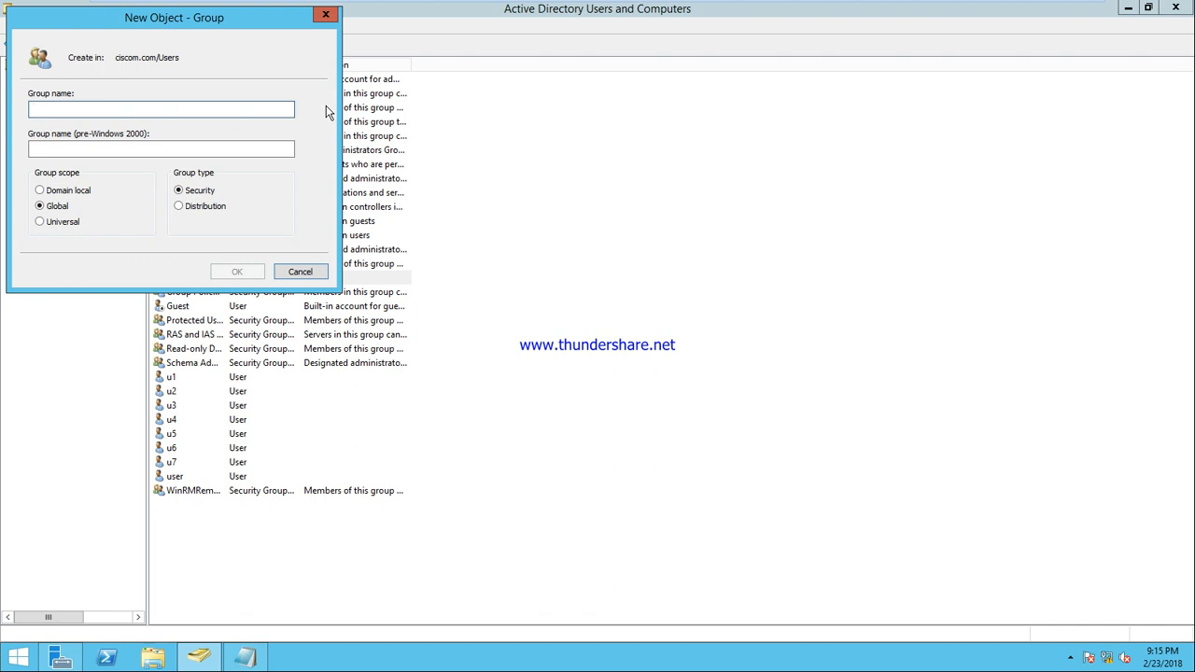
{"action": "type", "text": "sales"}
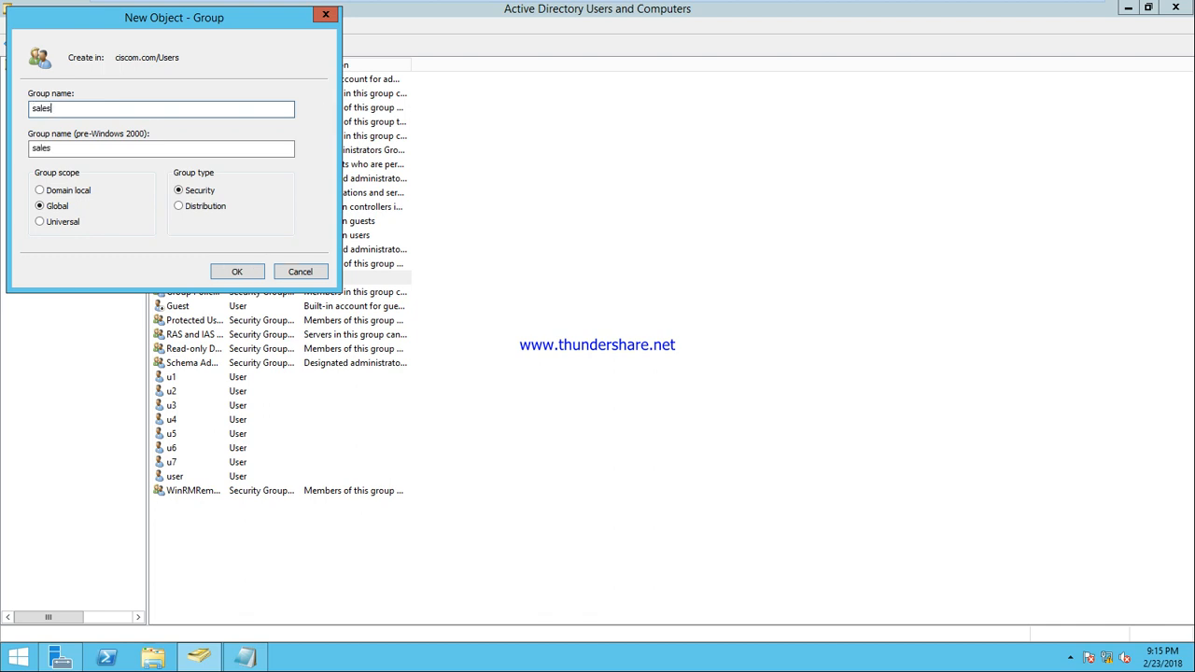
{"action": "left_click", "coordinate": [253, 273]}
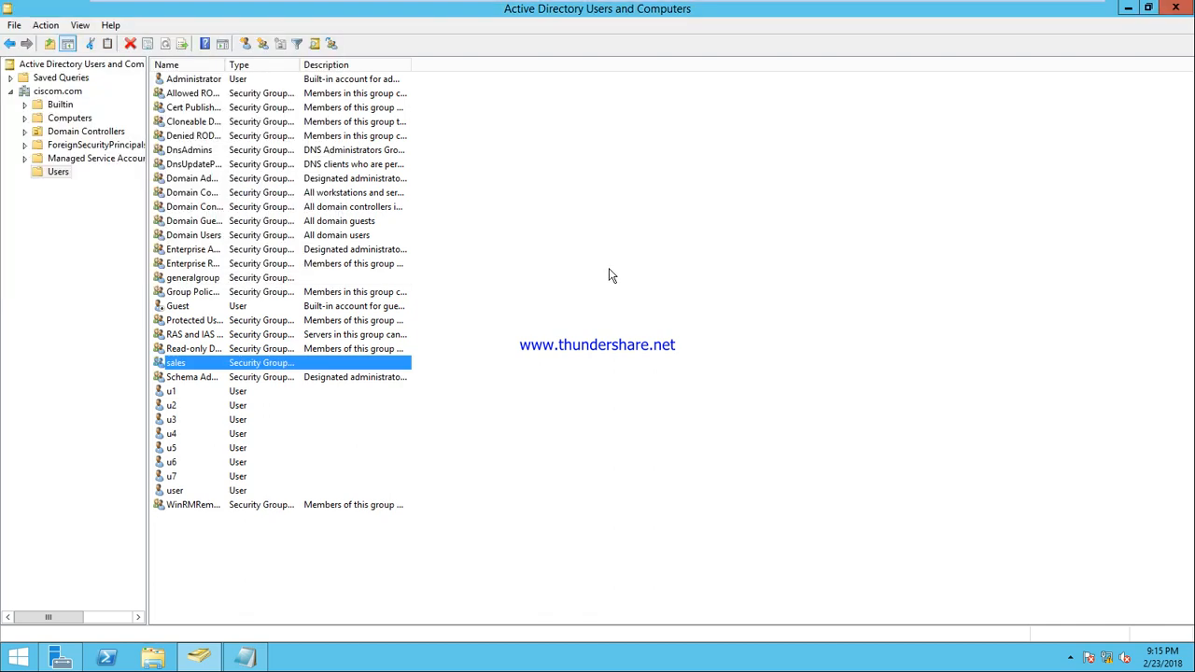
Add user u1 to the sales group
{"action": "right_click", "coordinate": [172, 393]}
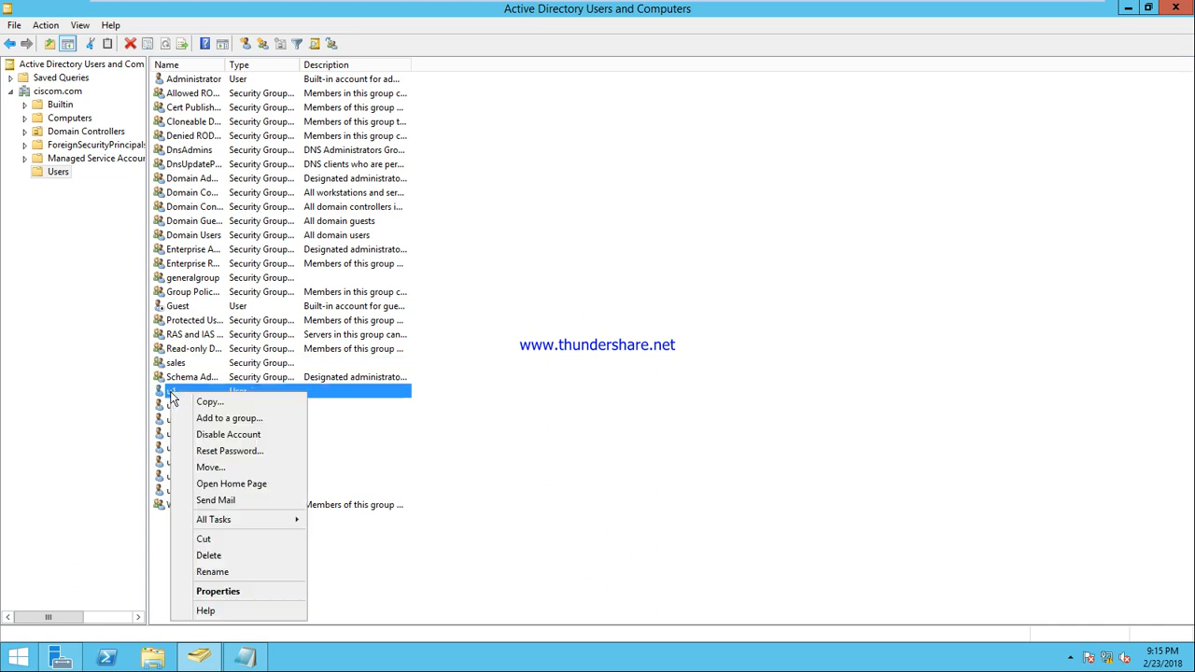
{"action": "left_click", "coordinate": [211, 419]}
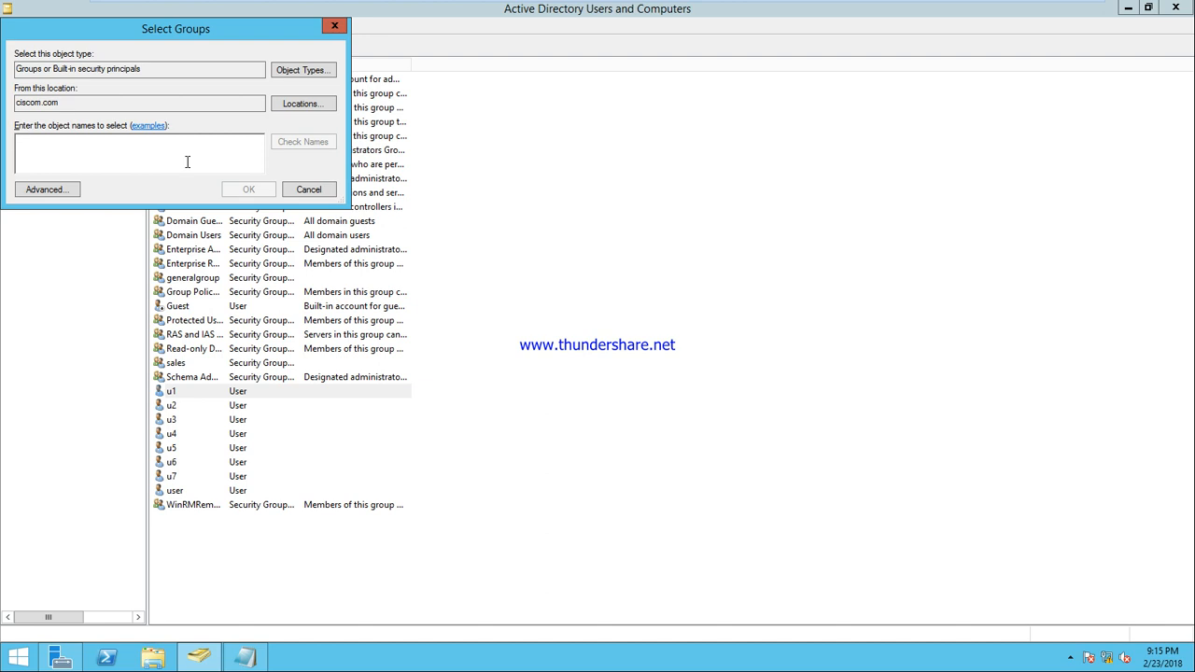
{"action": "type", "text": "es"}
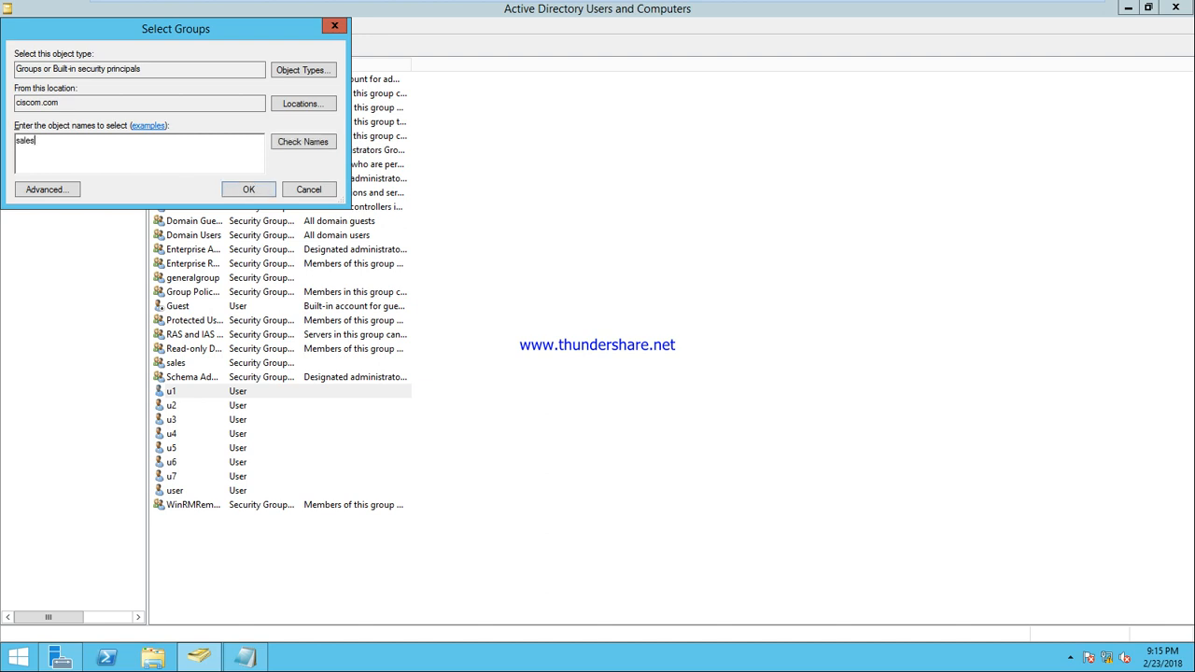
{"action": "left_click", "coordinate": [302, 143]}
{"action": "left_click", "coordinate": [248, 189]}
{"action": "left_click", "coordinate": [710, 389]}
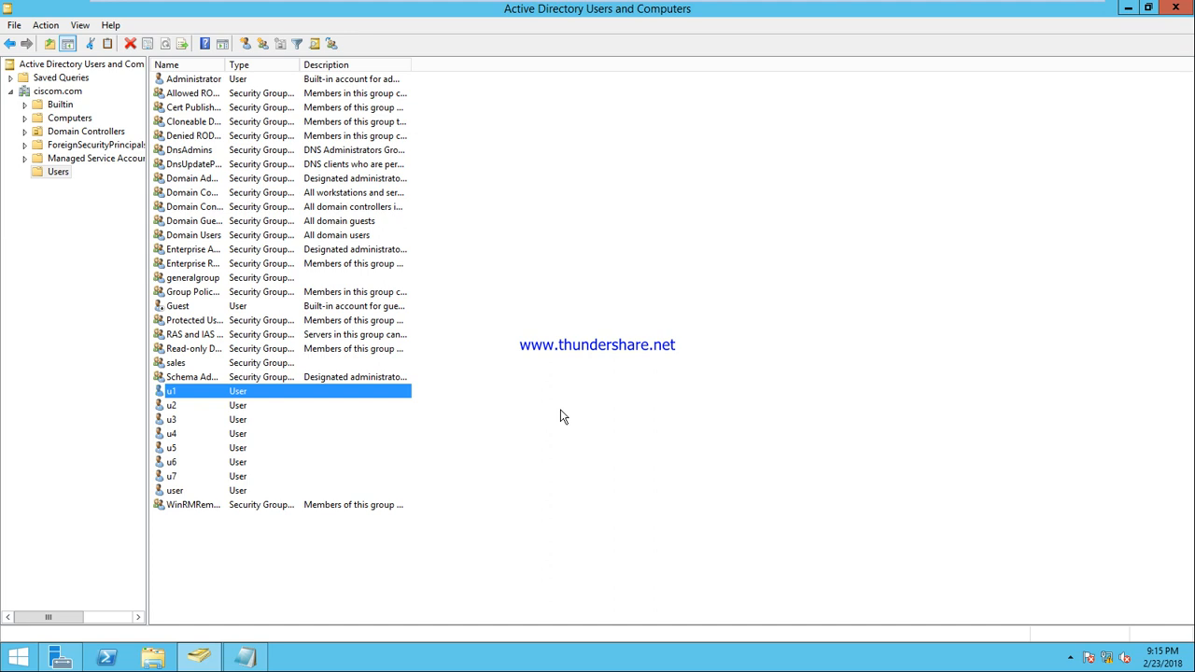
Copy u1 into a new user with first name and logon name u8
{"action": "right_click", "coordinate": [228, 393]}
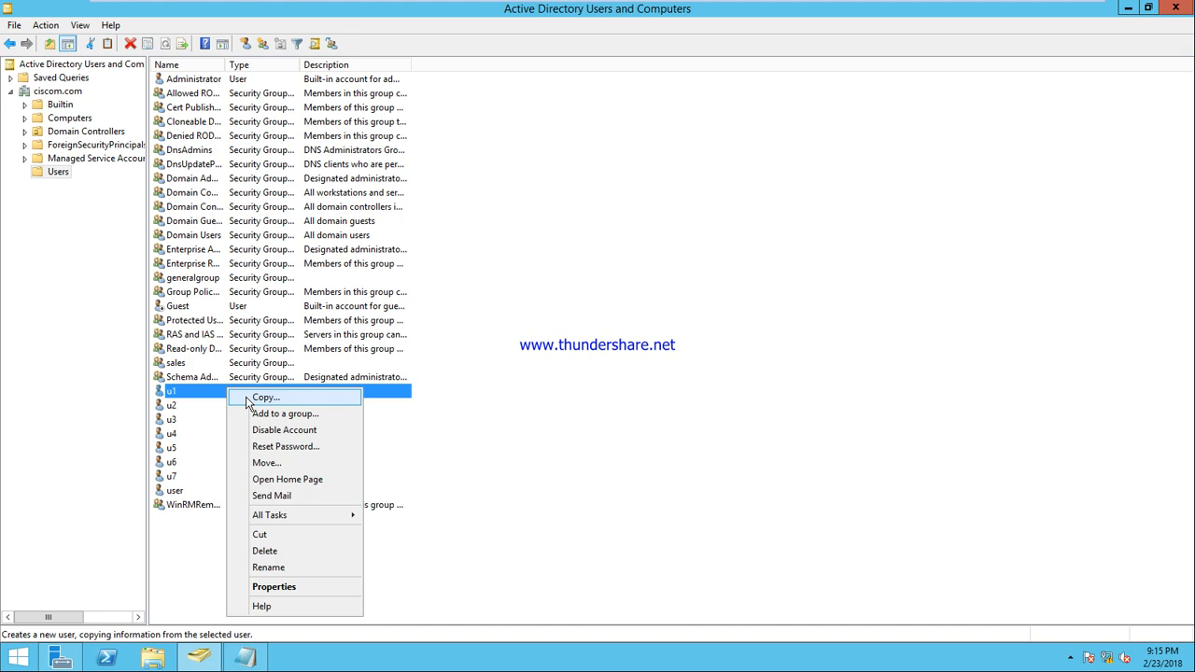
{"action": "left_click", "coordinate": [249, 402]}
{"action": "type", "text": "u8"}
{"action": "key", "text": "Tab"}
{"action": "key", "text": "Tab"}
{"action": "key", "text": "Tab"}
{"action": "key", "text": "Tab"}
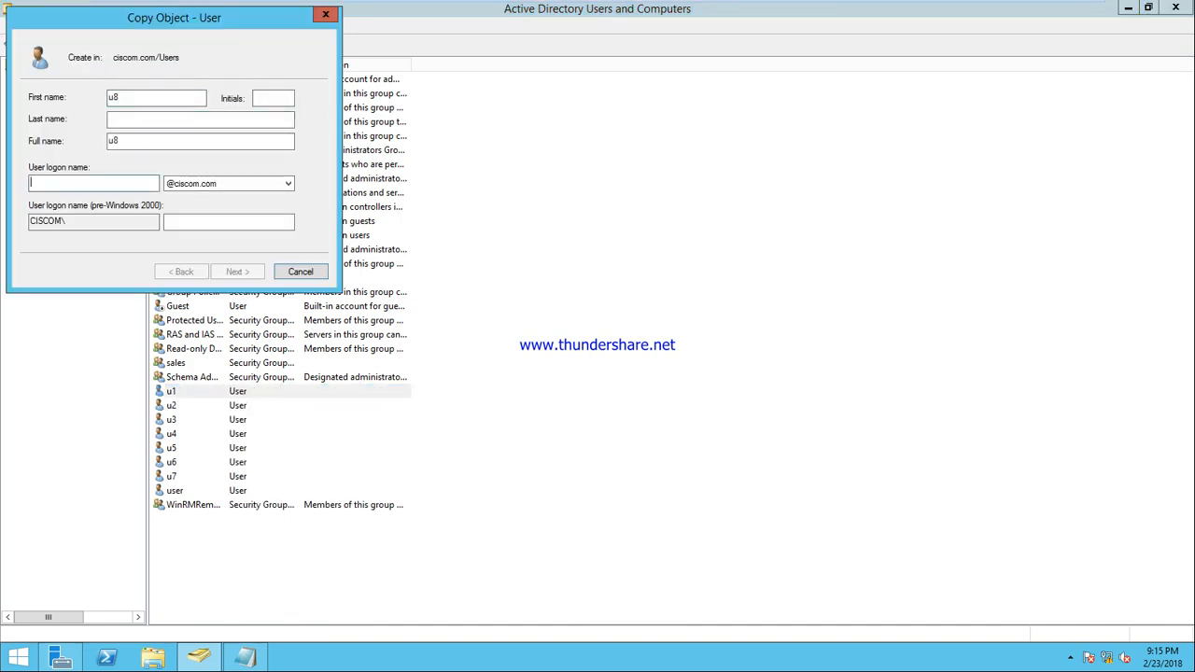
{"action": "type", "text": "u8"}
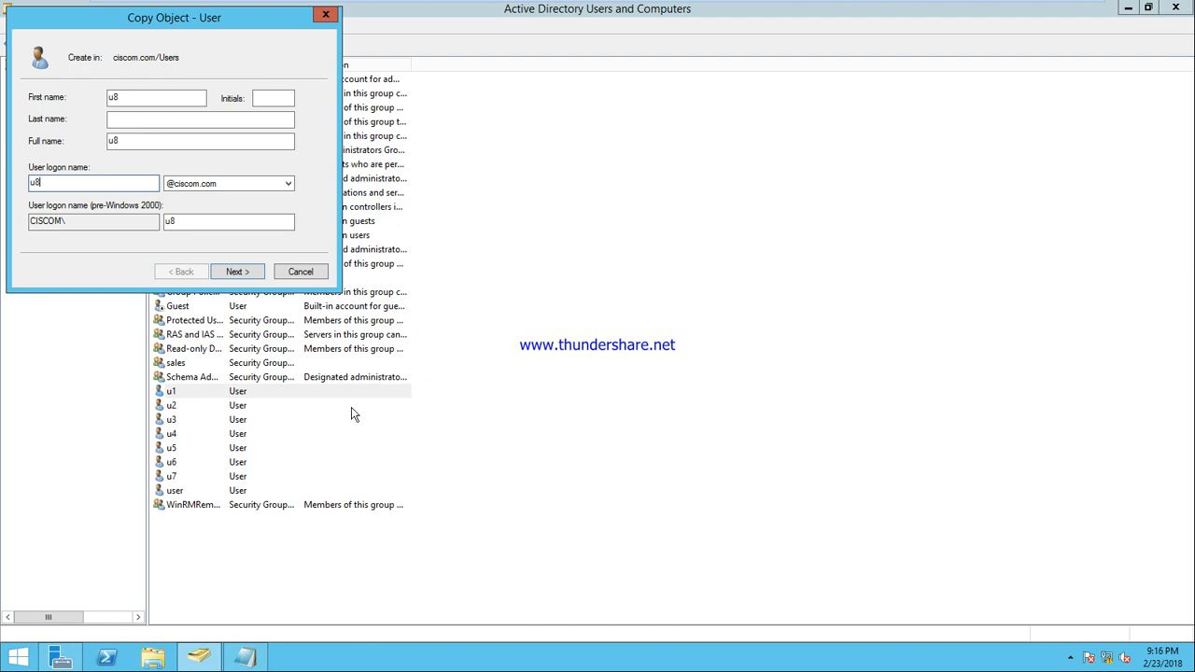
{"action": "left_click", "coordinate": [239, 273]}
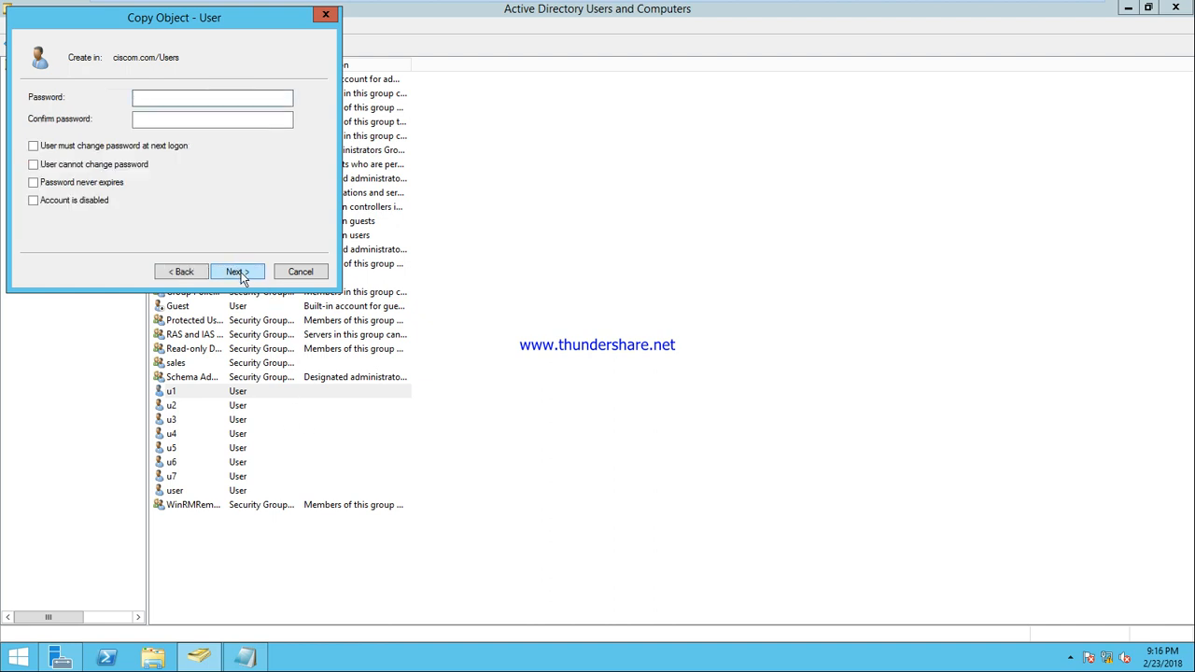
{"action": "left_click", "coordinate": [239, 273]}
{"action": "left_click", "coordinate": [239, 272]}
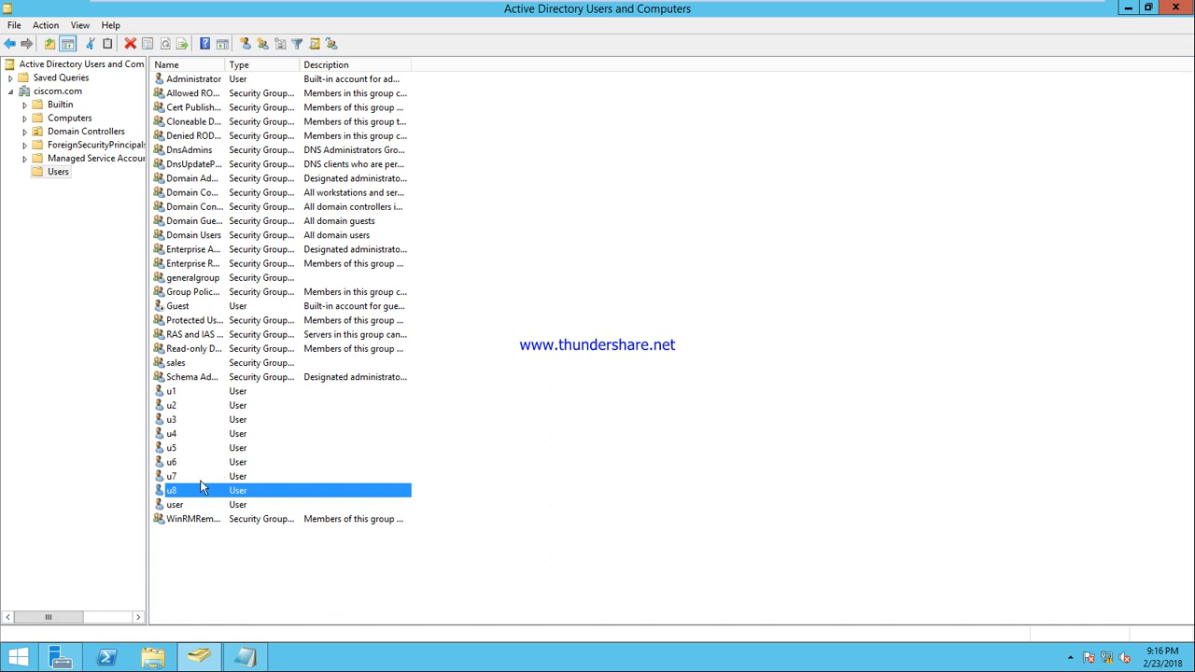
Confirm u8's Member Of tab lists generalgroup and sales, then cancel
{"action": "right_click", "coordinate": [180, 496]}
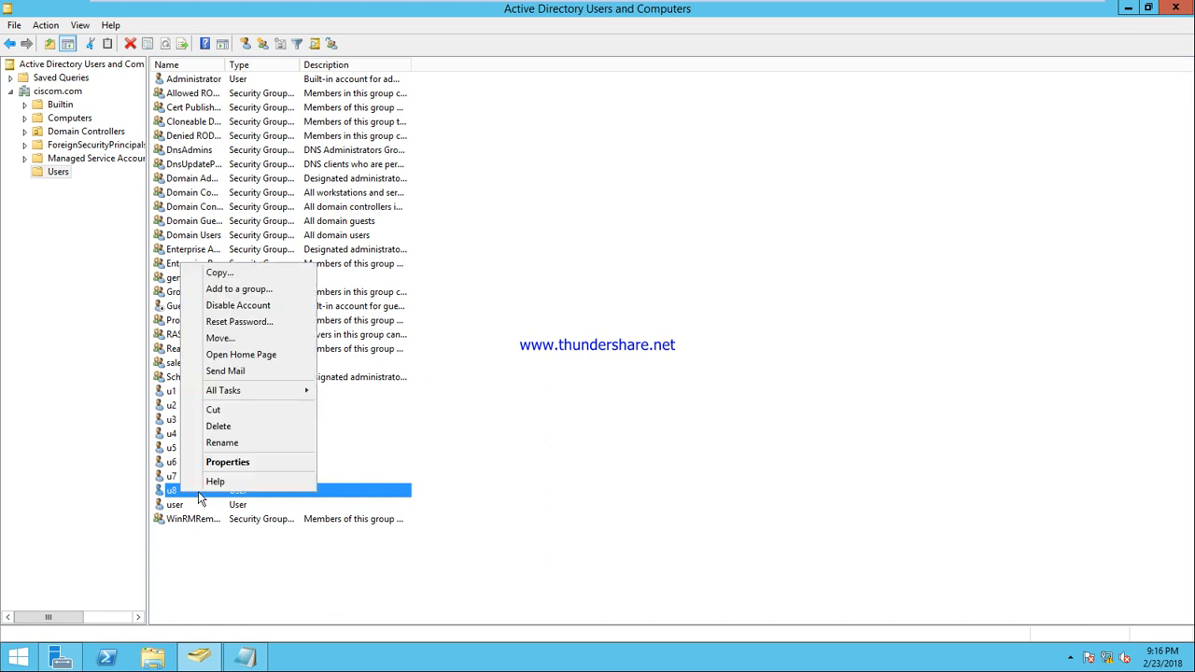
{"action": "left_click", "coordinate": [225, 462]}
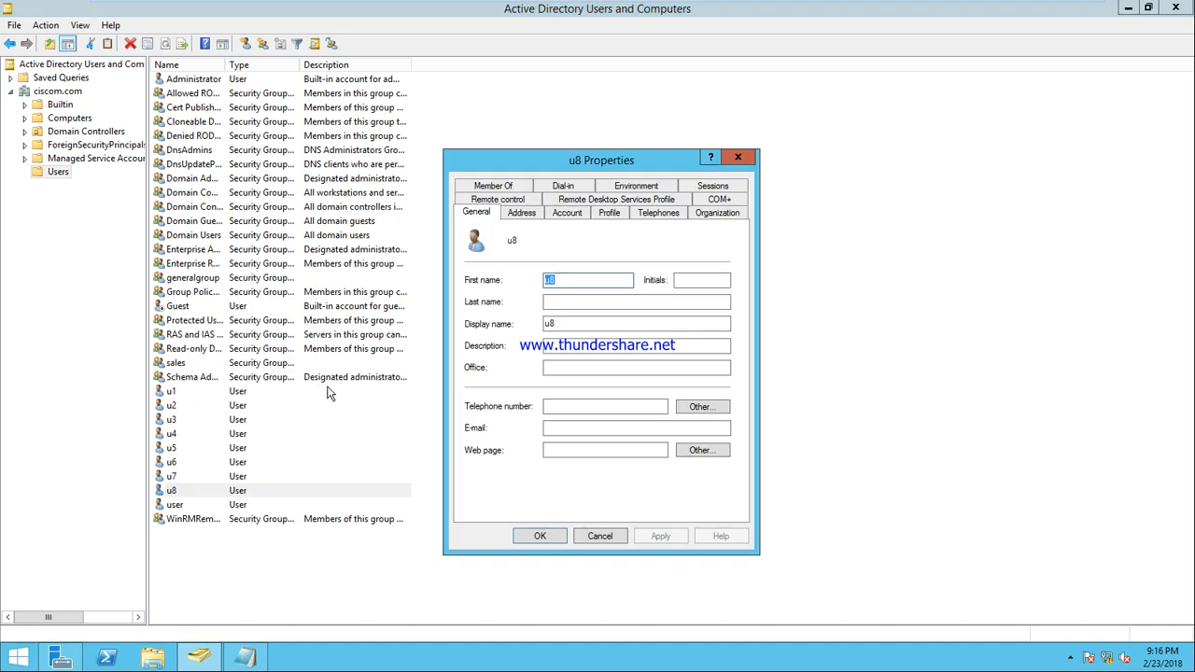
{"action": "left_click", "coordinate": [498, 188]}
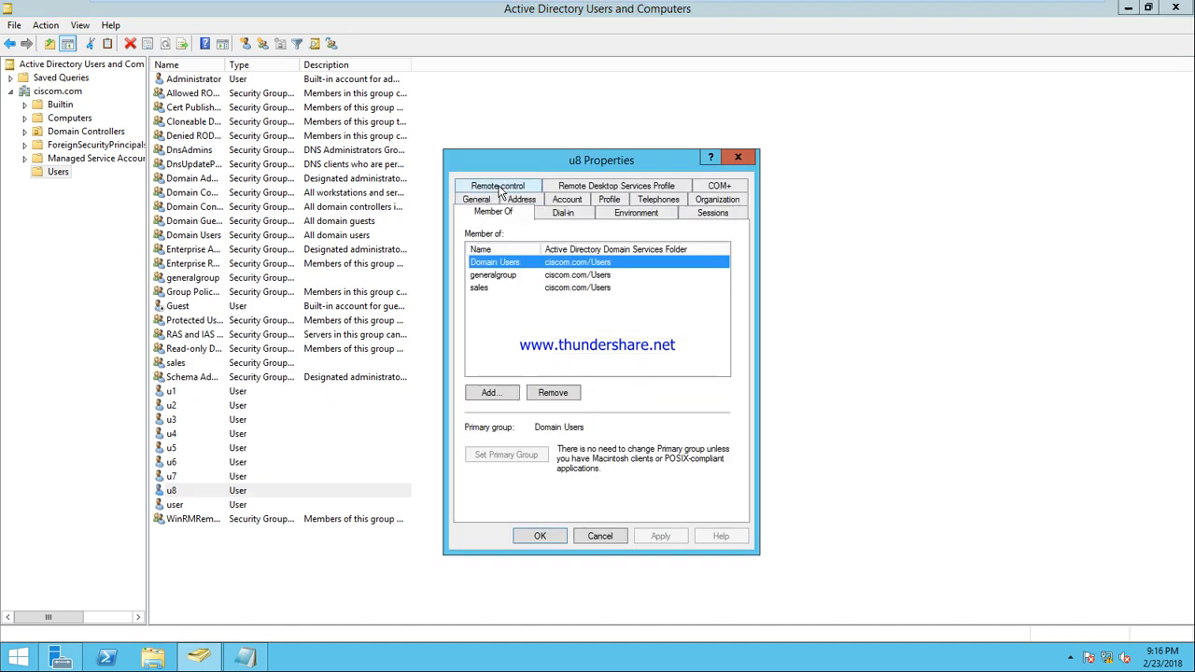
{"action": "left_click", "coordinate": [497, 279]}
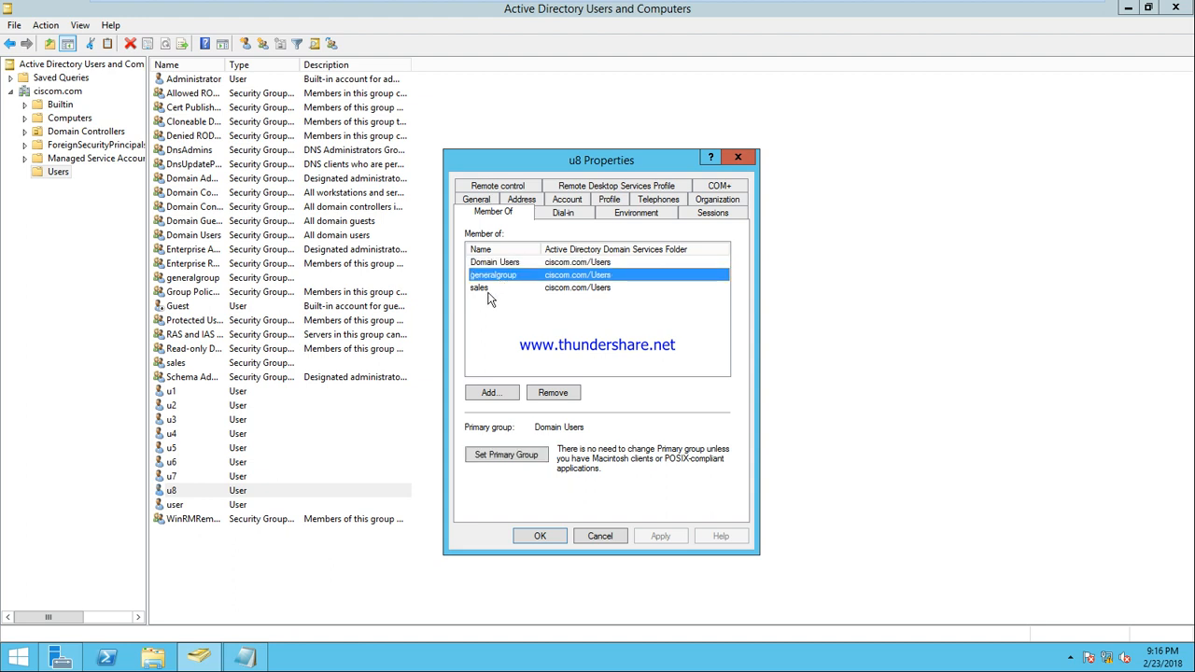
{"action": "left_click", "coordinate": [489, 292], "text": "ctrl"}
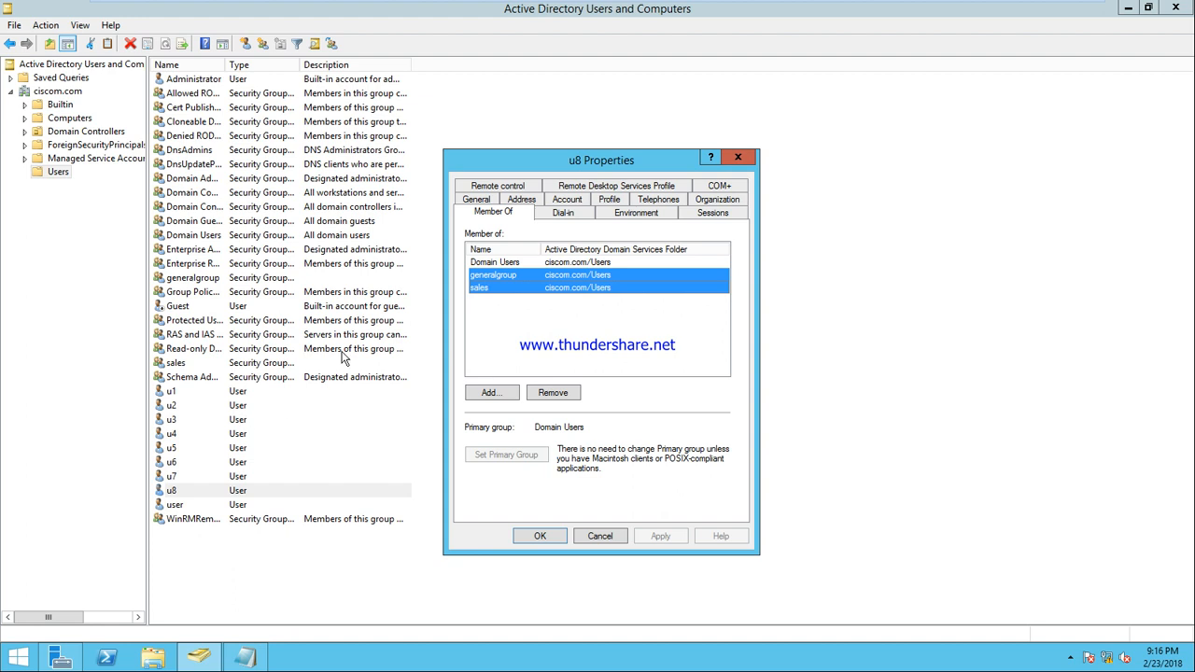
{"action": "left_click", "coordinate": [601, 537]}
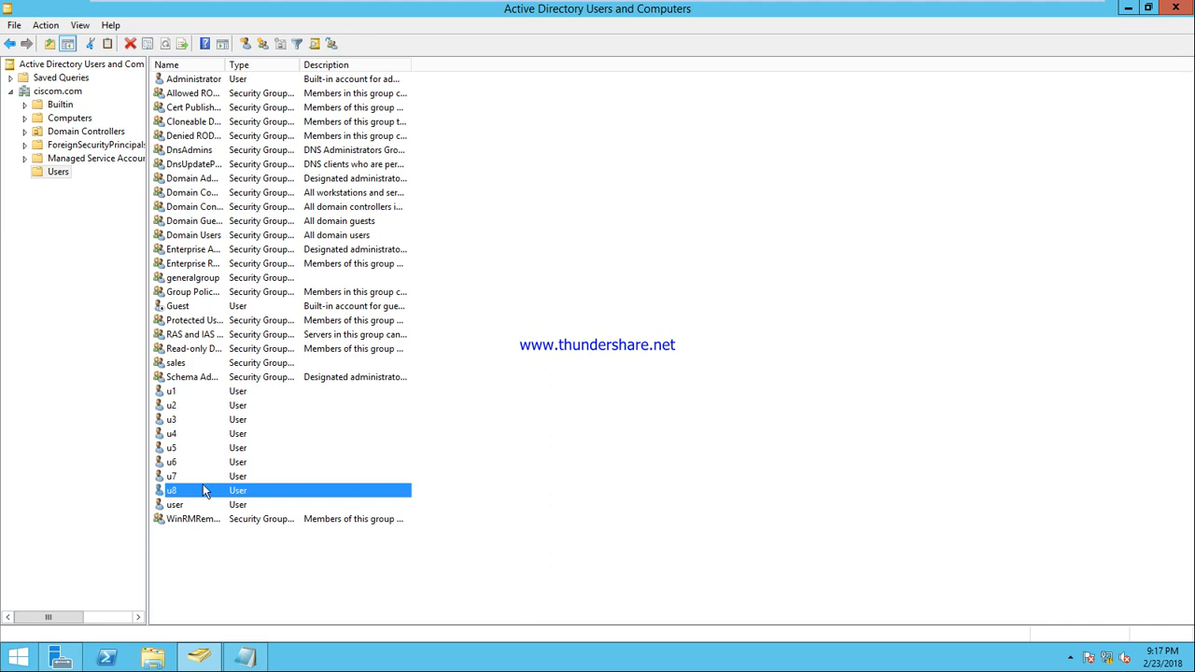
{"action": "right_click", "coordinate": [183, 392]}
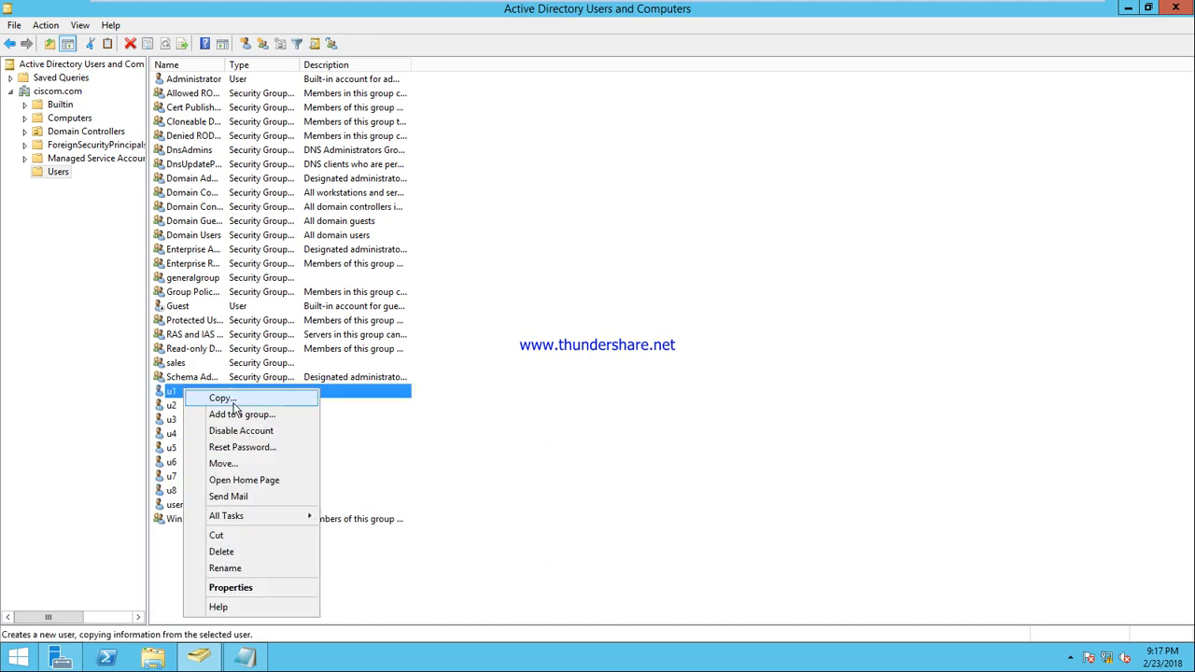
{"action": "left_click", "coordinate": [271, 590]}
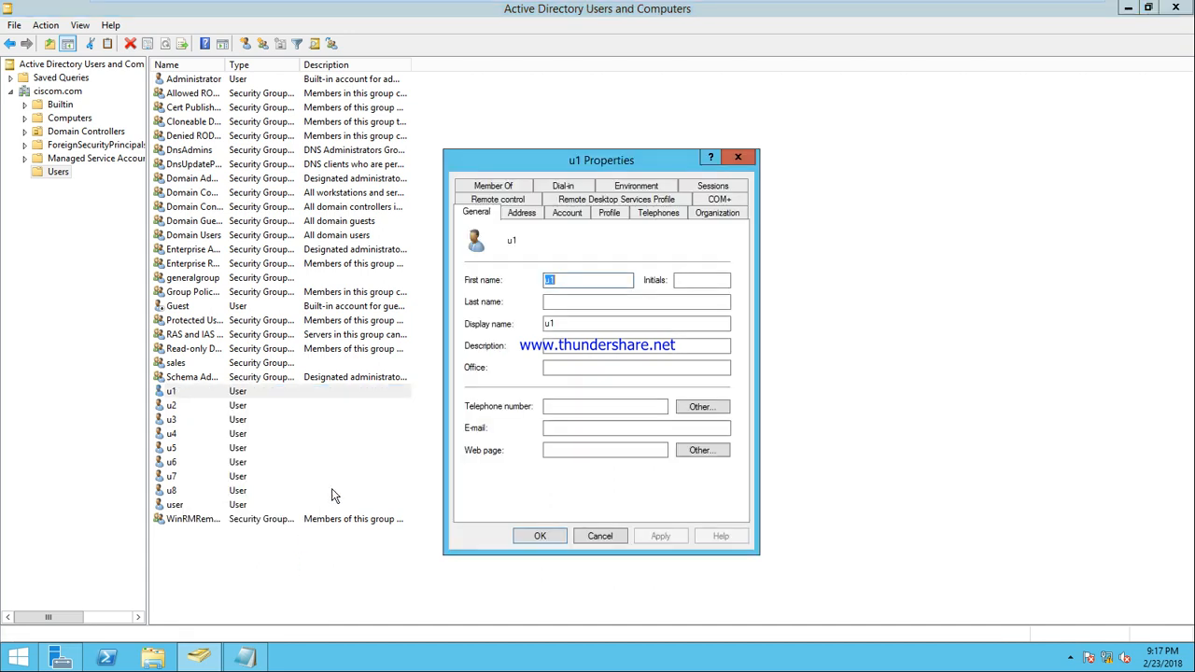
{"action": "left_click", "coordinate": [608, 213]}
{"action": "left_click", "coordinate": [604, 534]}
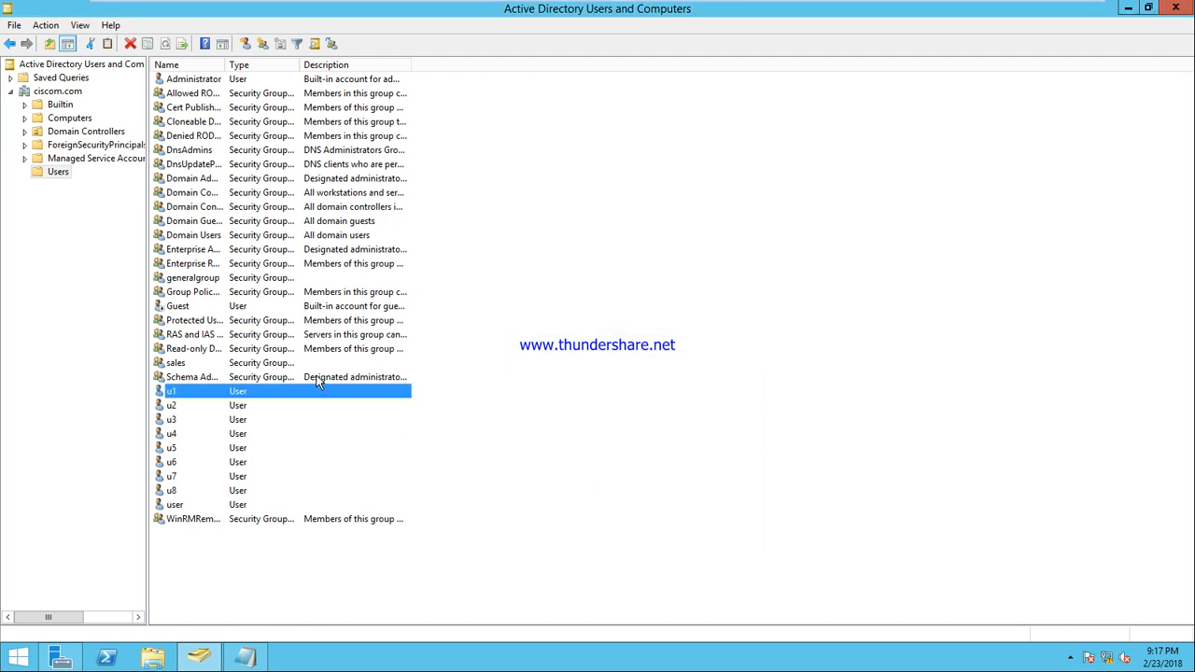
{"action": "right_click", "coordinate": [180, 395]}
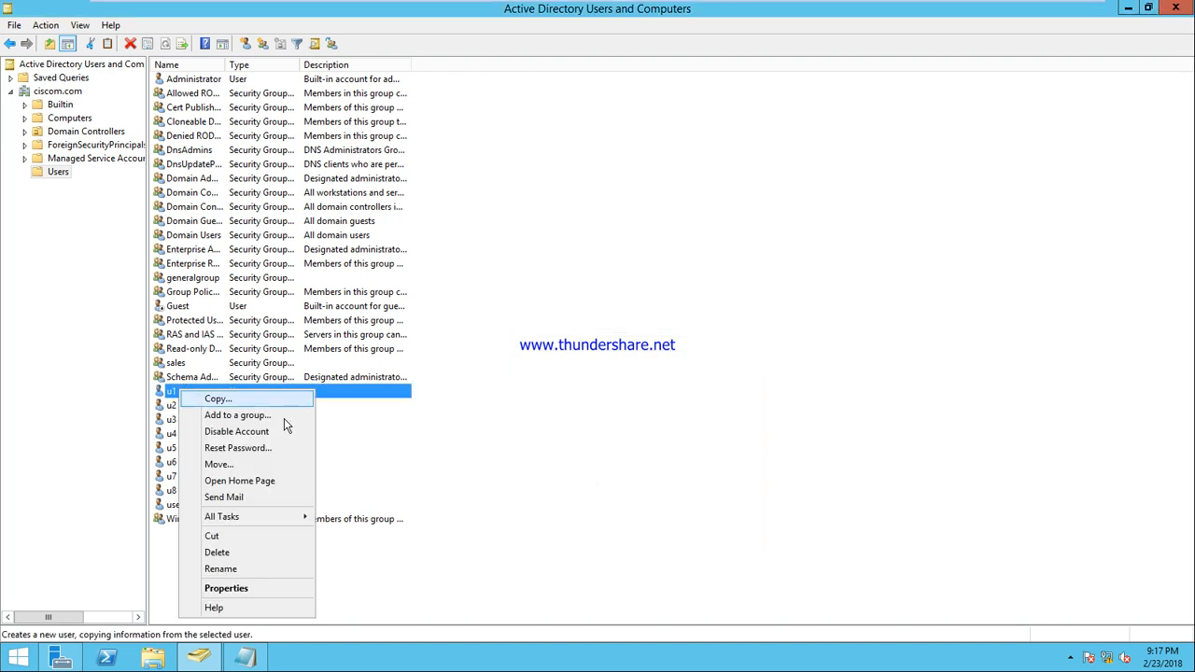
{"action": "left_click", "coordinate": [241, 588]}
{"action": "left_click", "coordinate": [488, 187]}
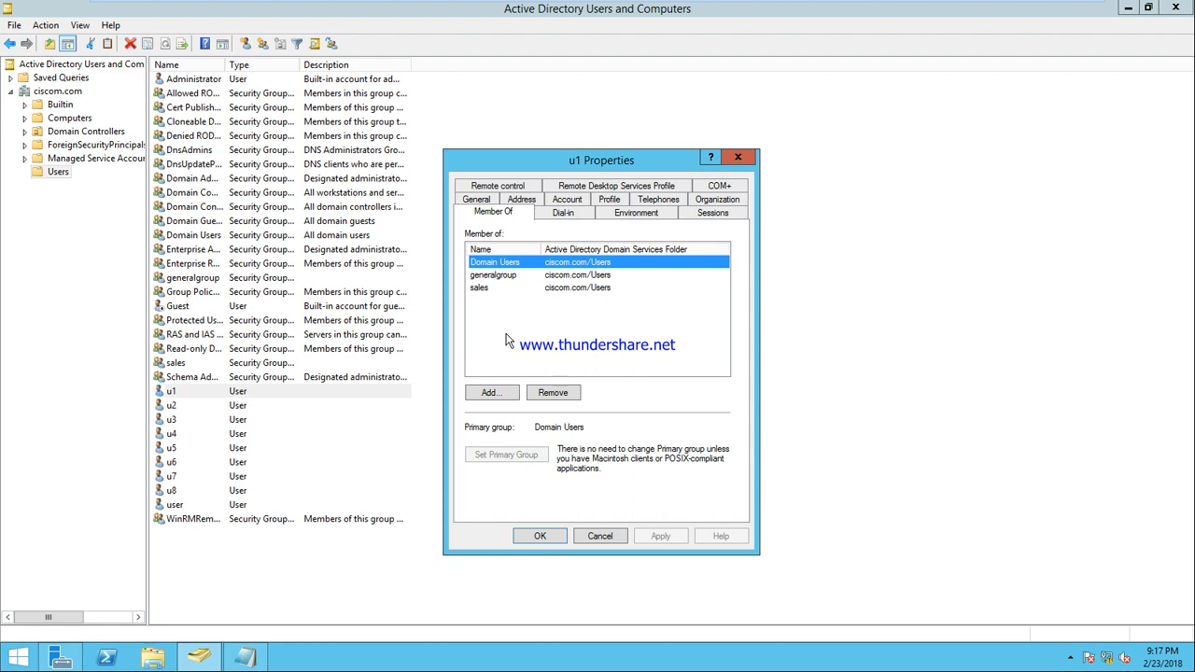
{"action": "left_click", "coordinate": [599, 537]}
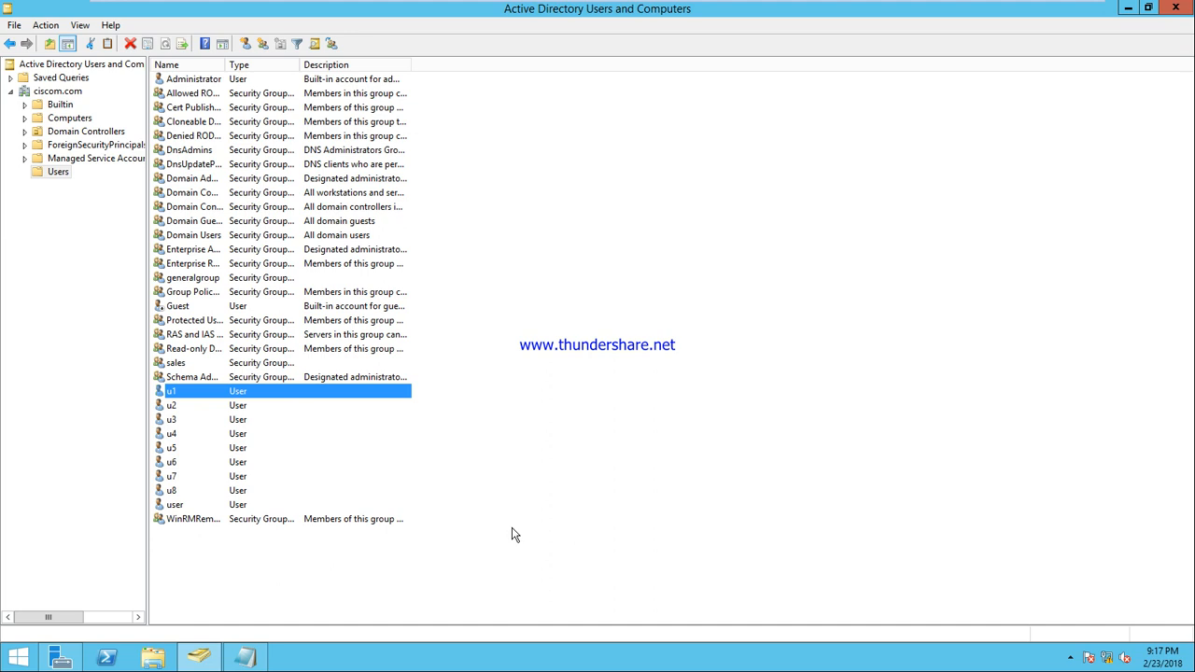
Clear the user list selection and minimize the Windows Server virtual machine to the host desktop
{"action": "left_click", "coordinate": [633, 292]}
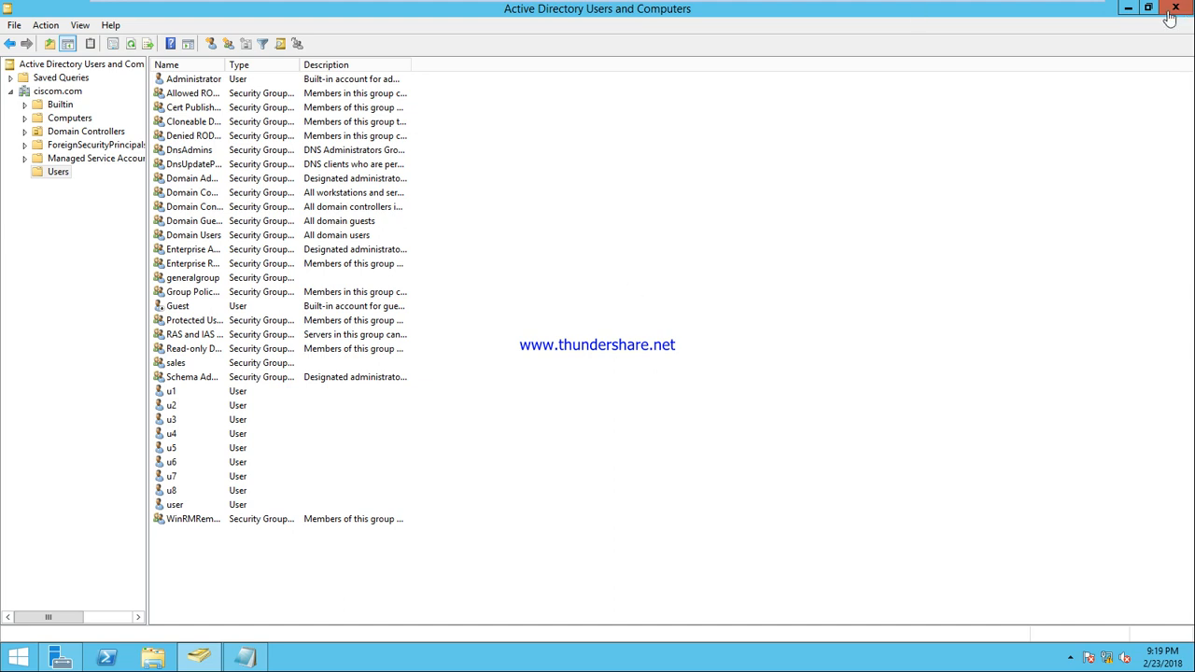
{"action": "mouse_move", "coordinate": [1069, 5]}
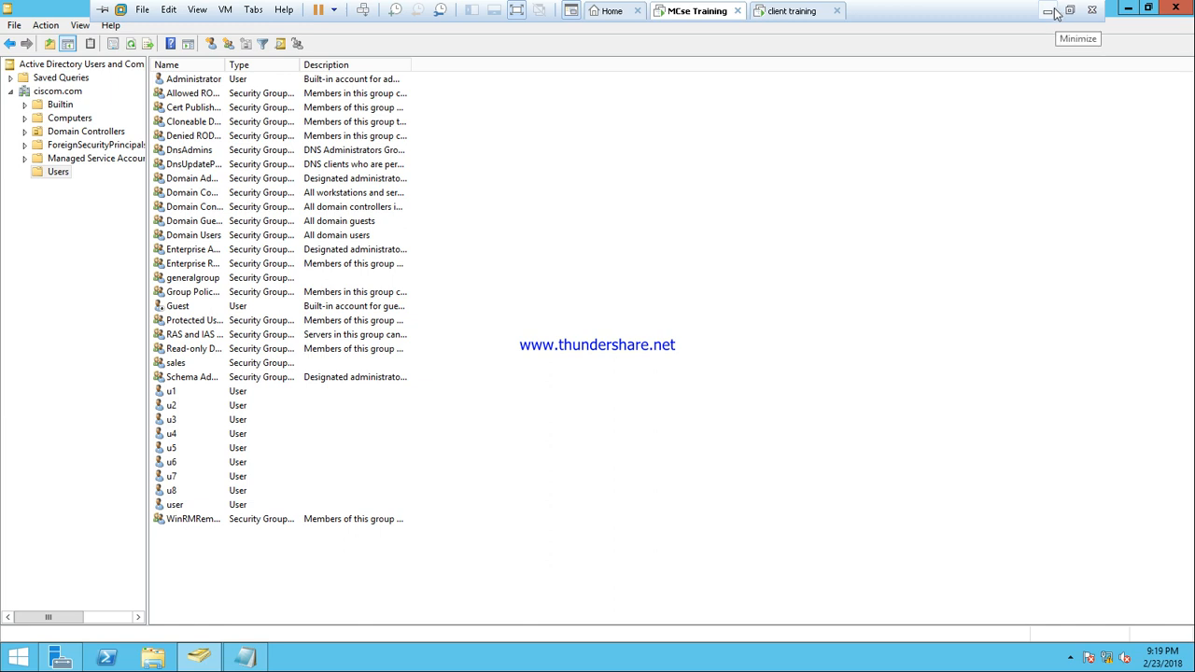
{"action": "left_click", "coordinate": [1049, 11]}
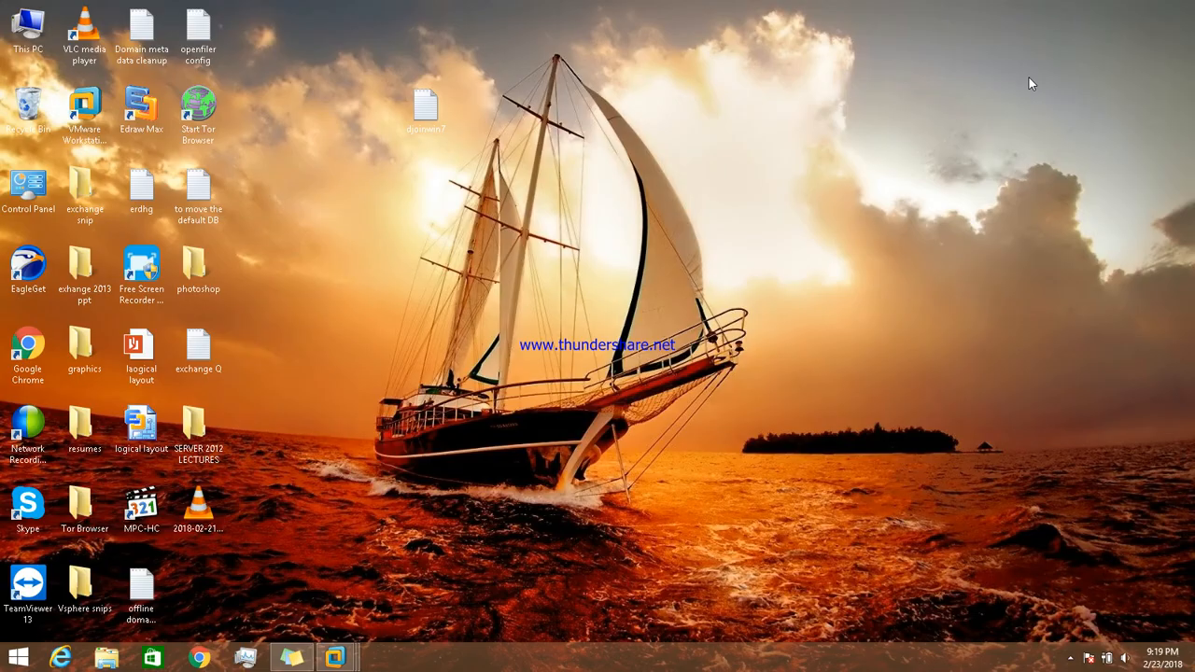
{"action": "left_click", "coordinate": [1070, 658]}
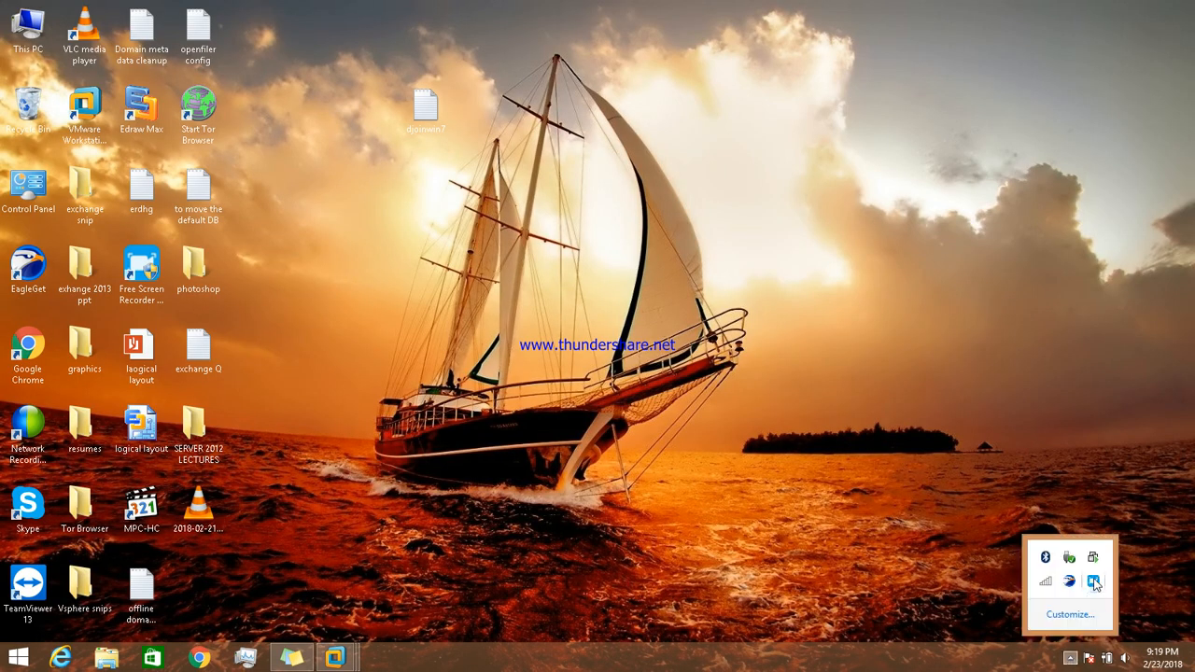